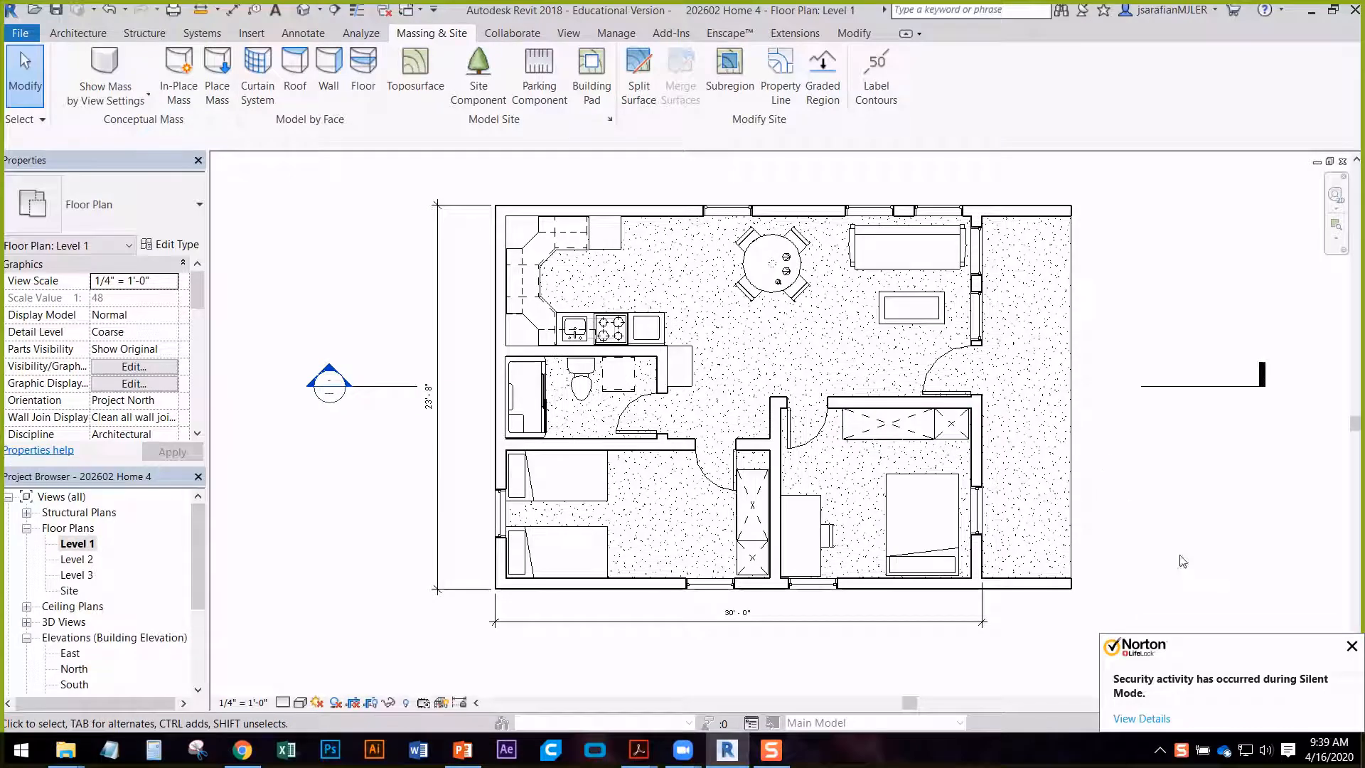
- Clear the Norton security alert and minimize its Security History window to get back to the Level 1 floor plan
left_click(1141, 718)
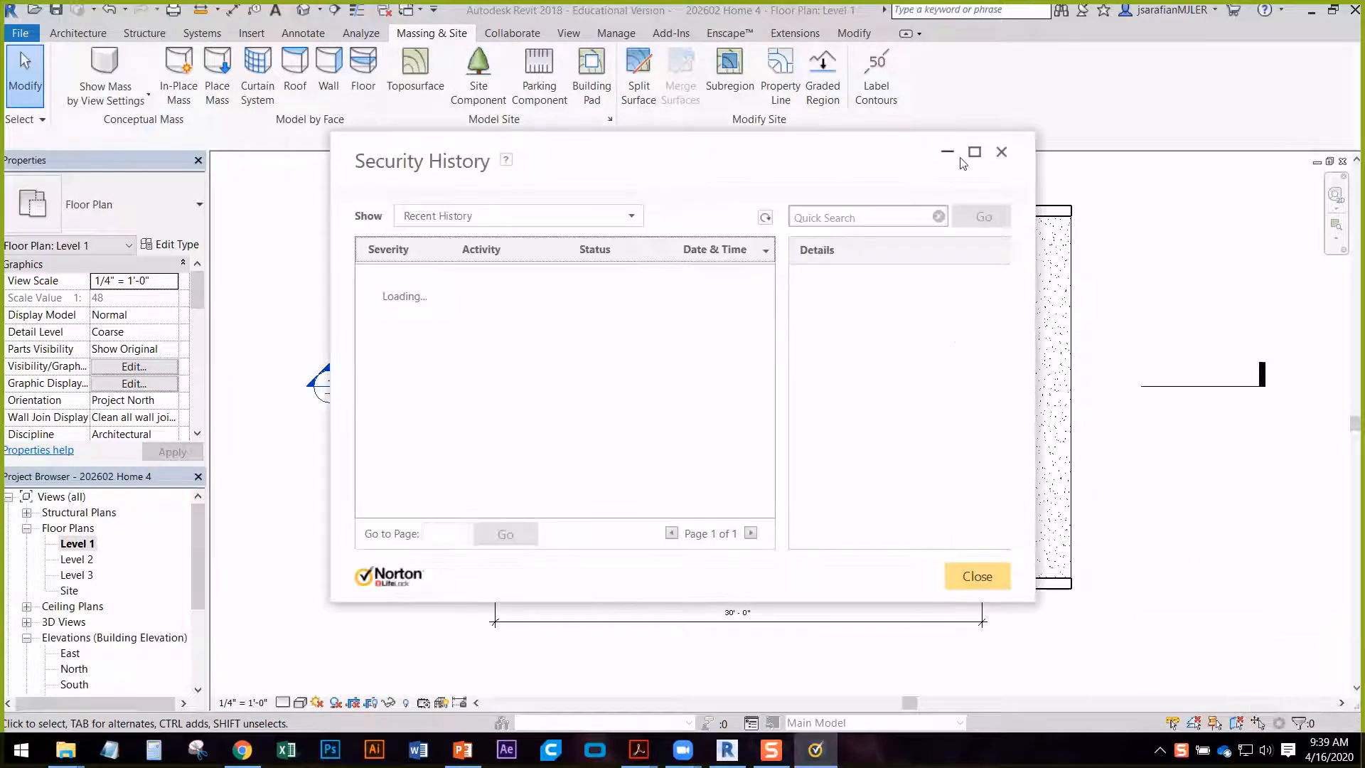
left_click(947, 151)
middle_click_drag(1142, 457, 1113, 457)
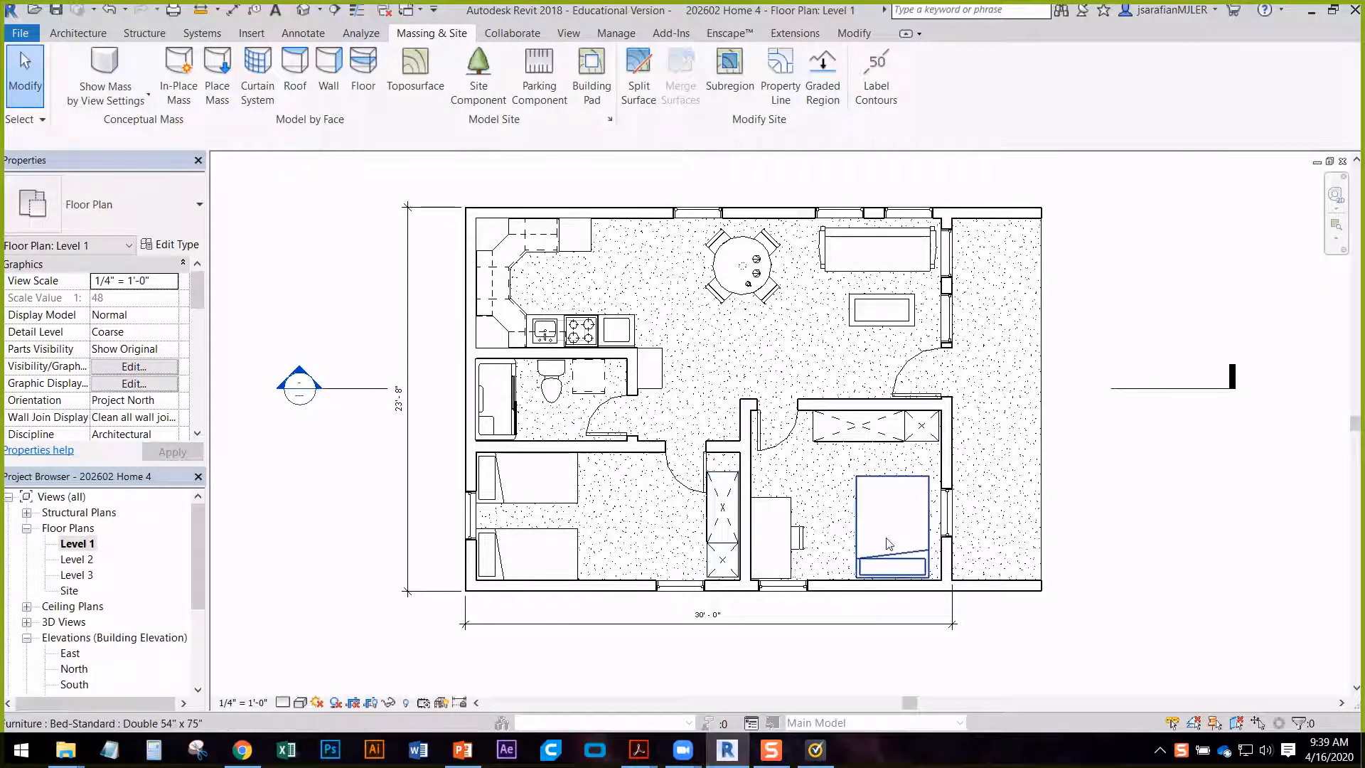
middle_click_drag(886, 521, 831, 533)
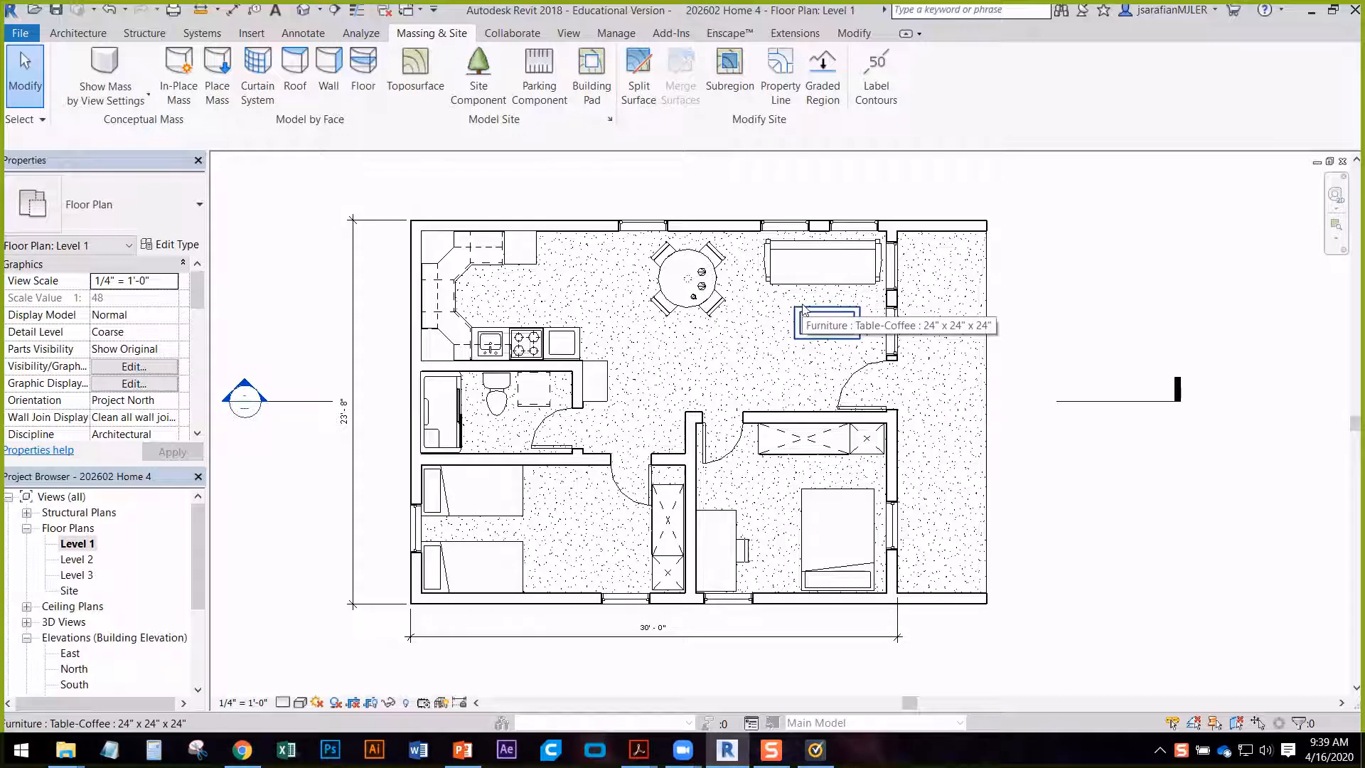
middle_click_drag(1057, 253, 1091, 259)
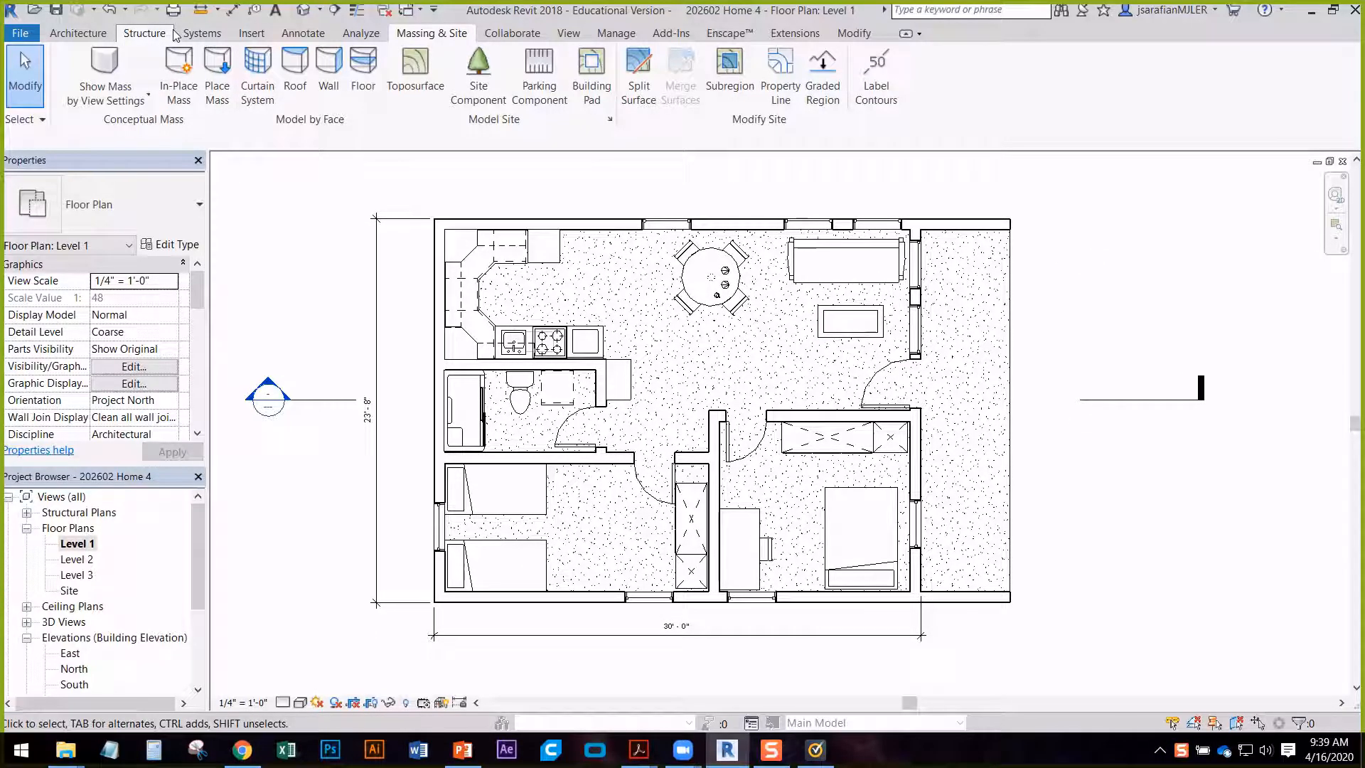
middle_click_drag(421, 256, 455, 241)
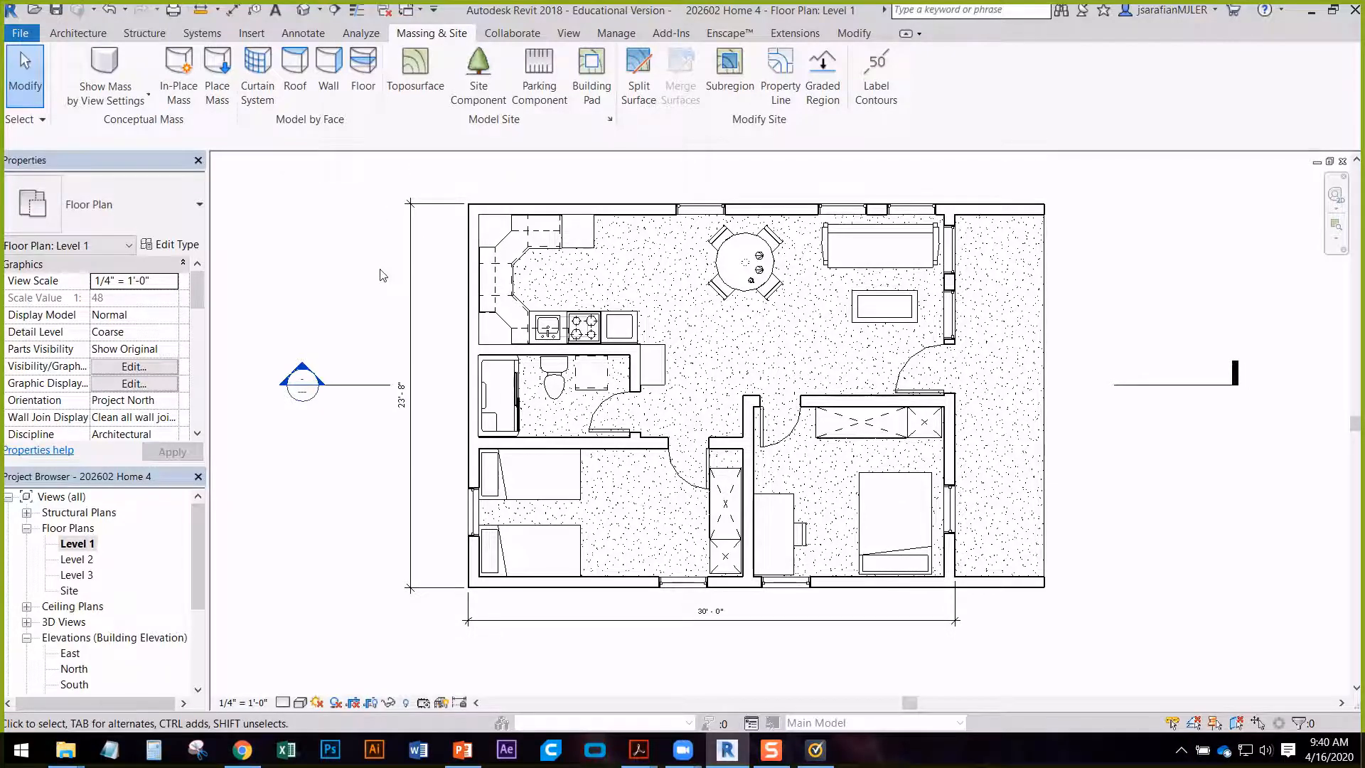
middle_click_drag(383, 275, 400, 281)
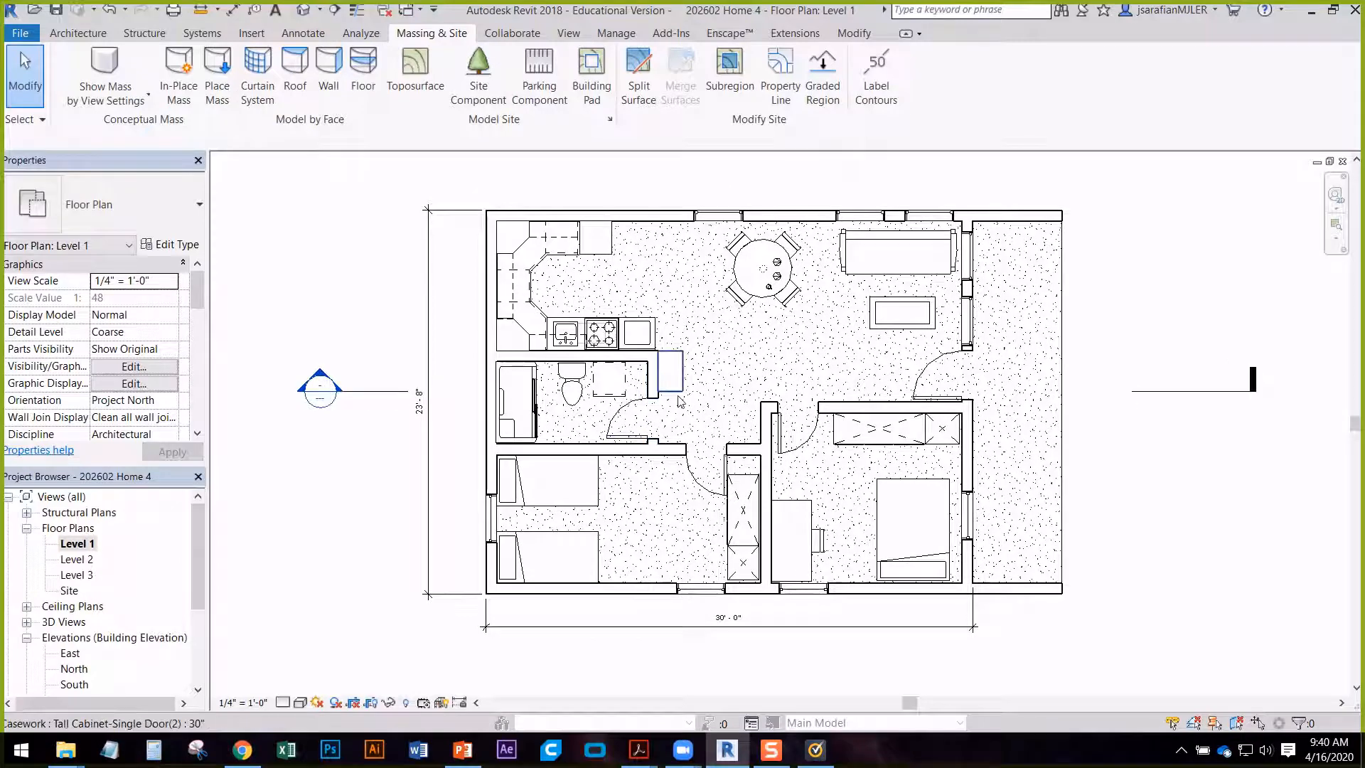
middle_click_drag(364, 319, 317, 310)
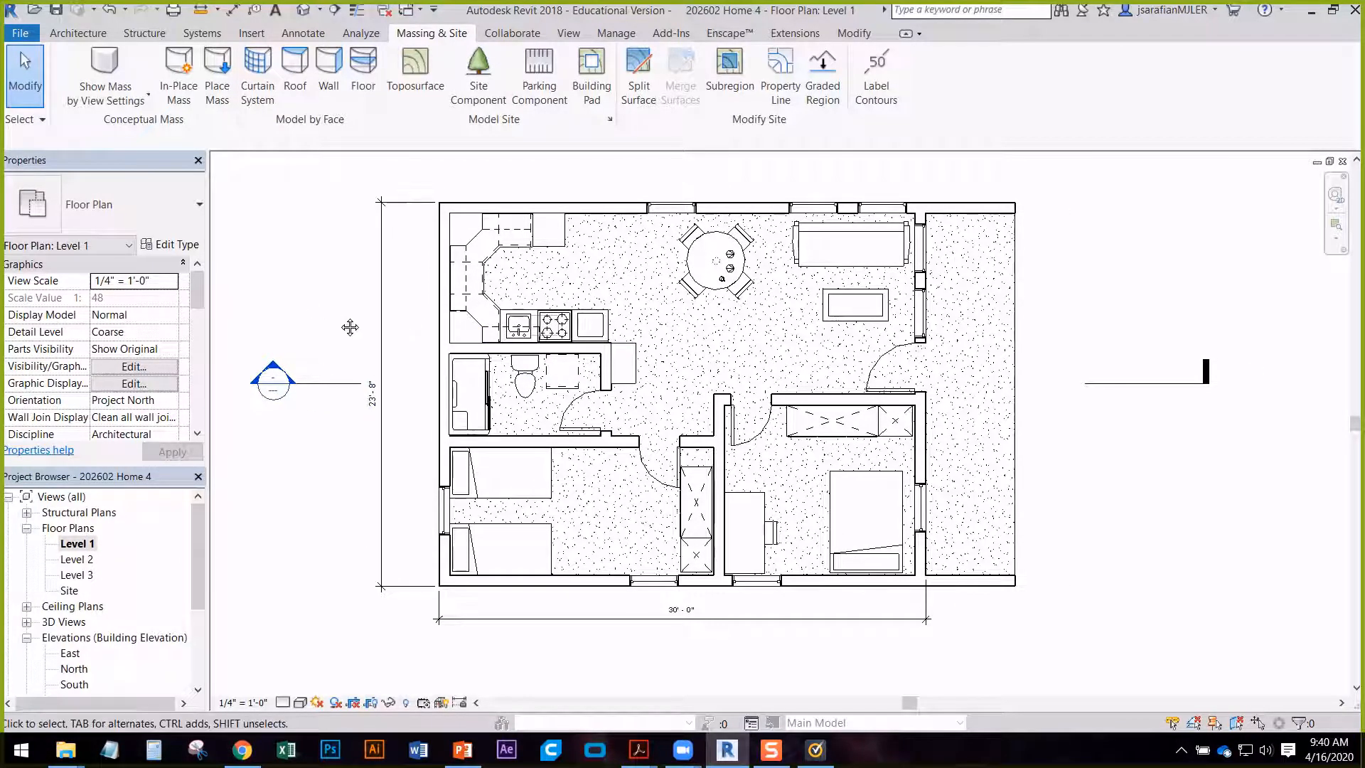
middle_click_drag(350, 327, 384, 332)
scroll(477, 395, "down", 2)
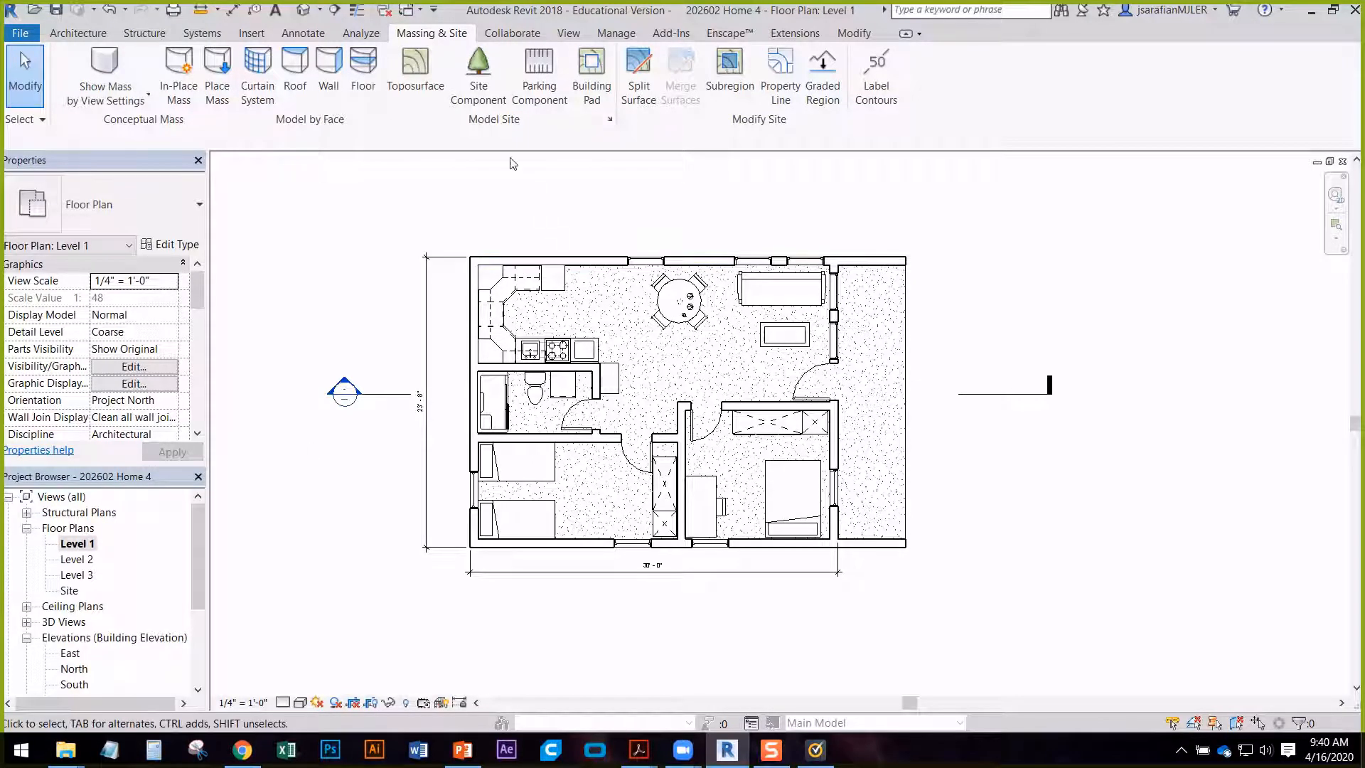
- Create a vertical building section through the kitchen, bathroom and twin-bed bedroom, extending beyond the house's upper and lower walls
left_click(569, 34)
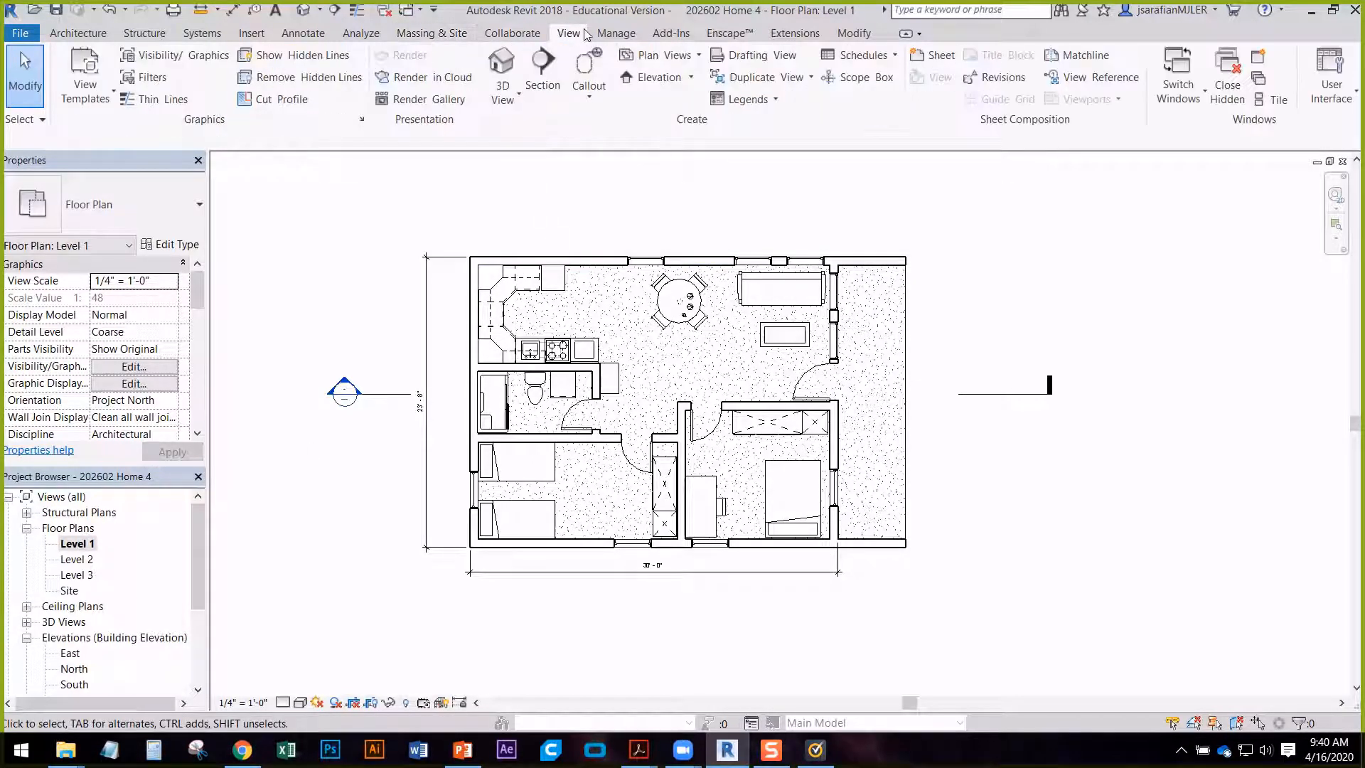
left_click(542, 60)
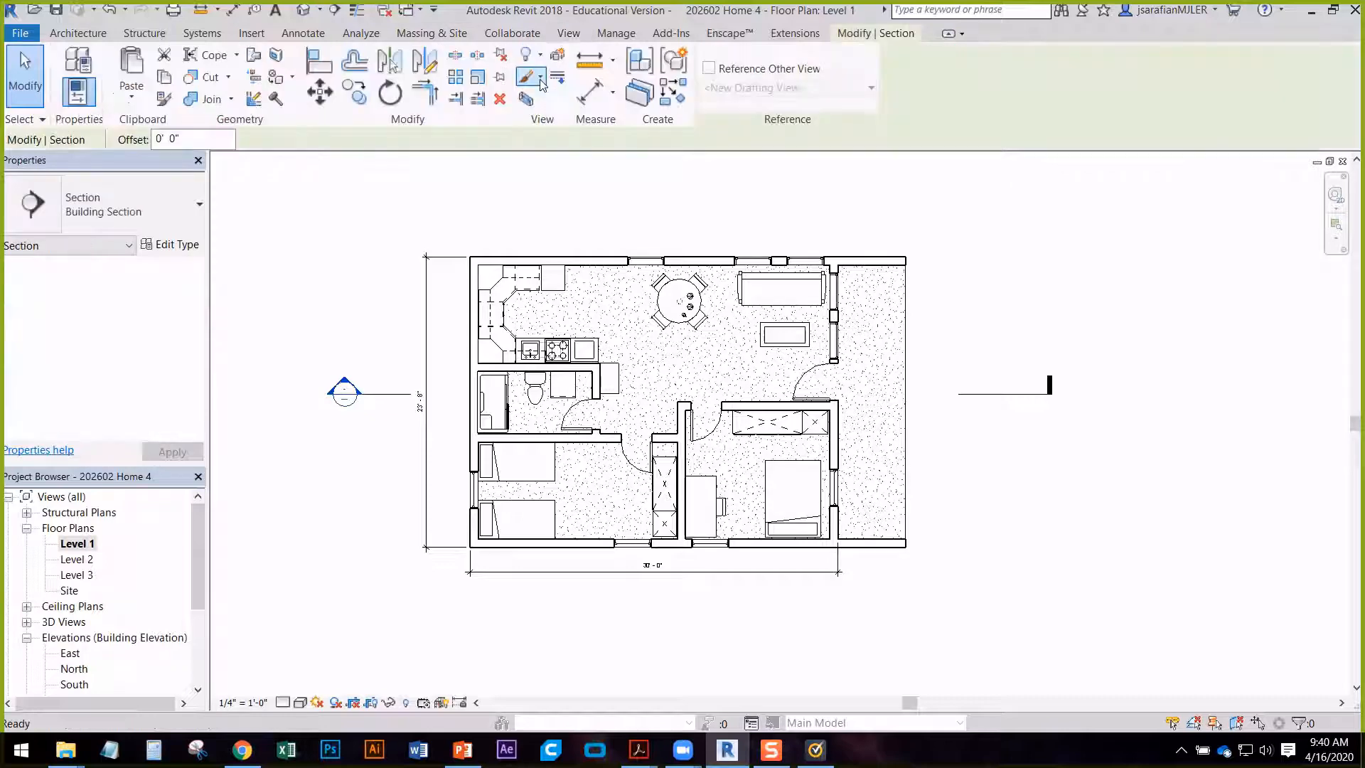
scroll(662, 245, "down", 2)
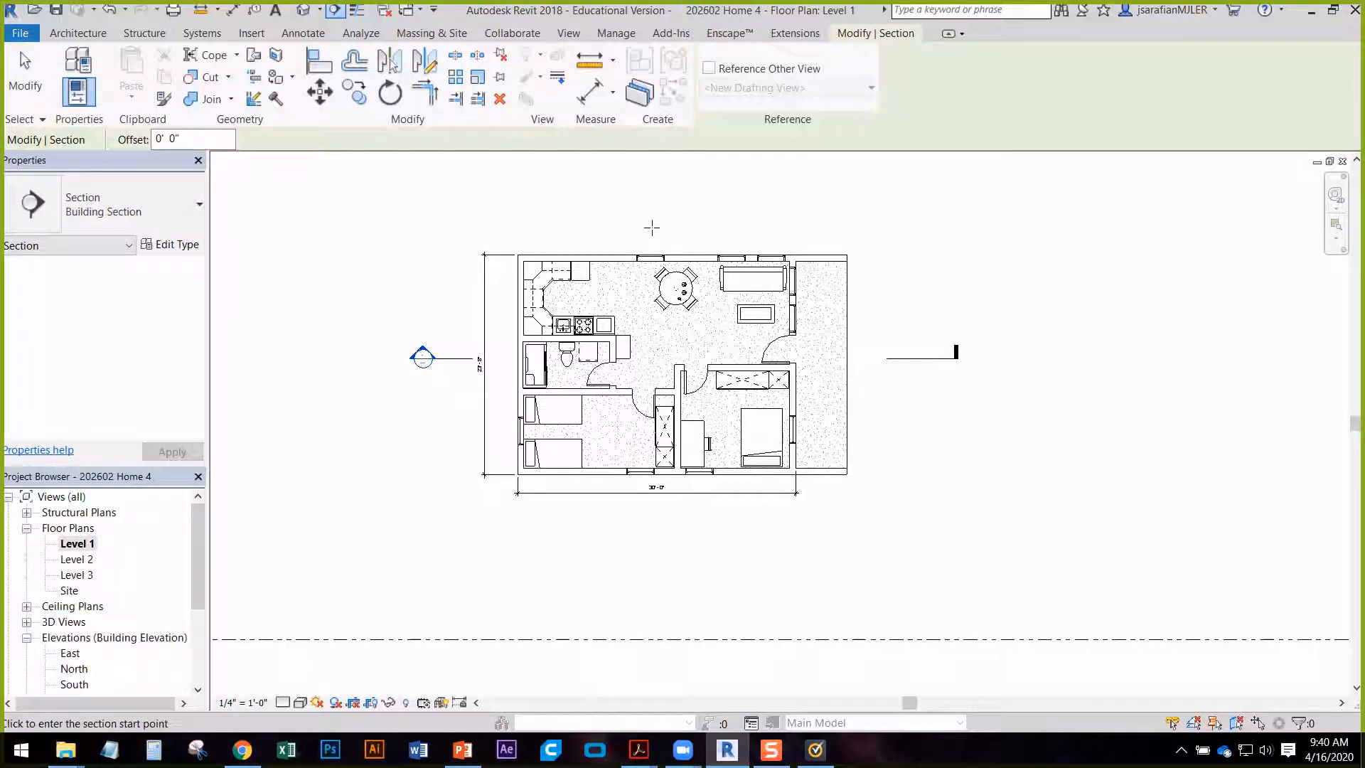
scroll(675, 355, "up", 1)
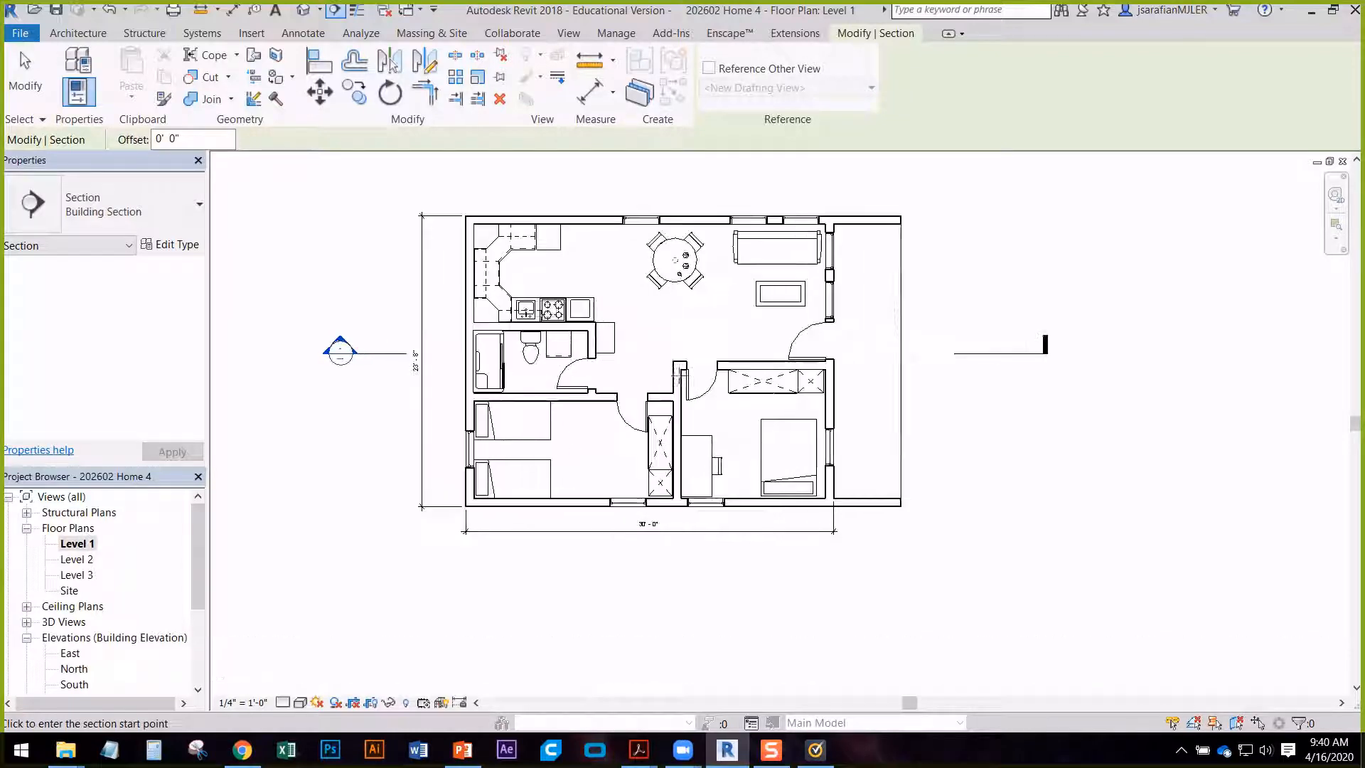
middle_click_drag(639, 391, 636, 442)
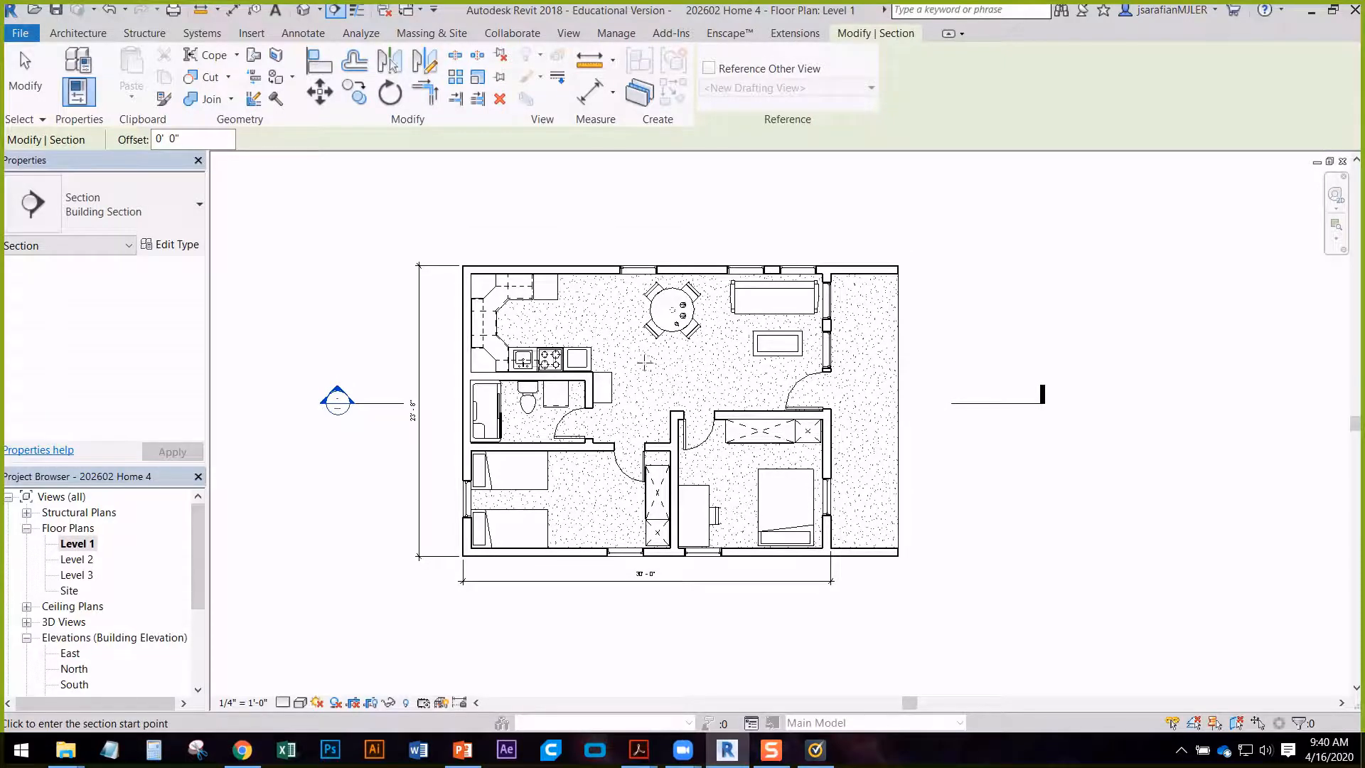
left_click(543, 224)
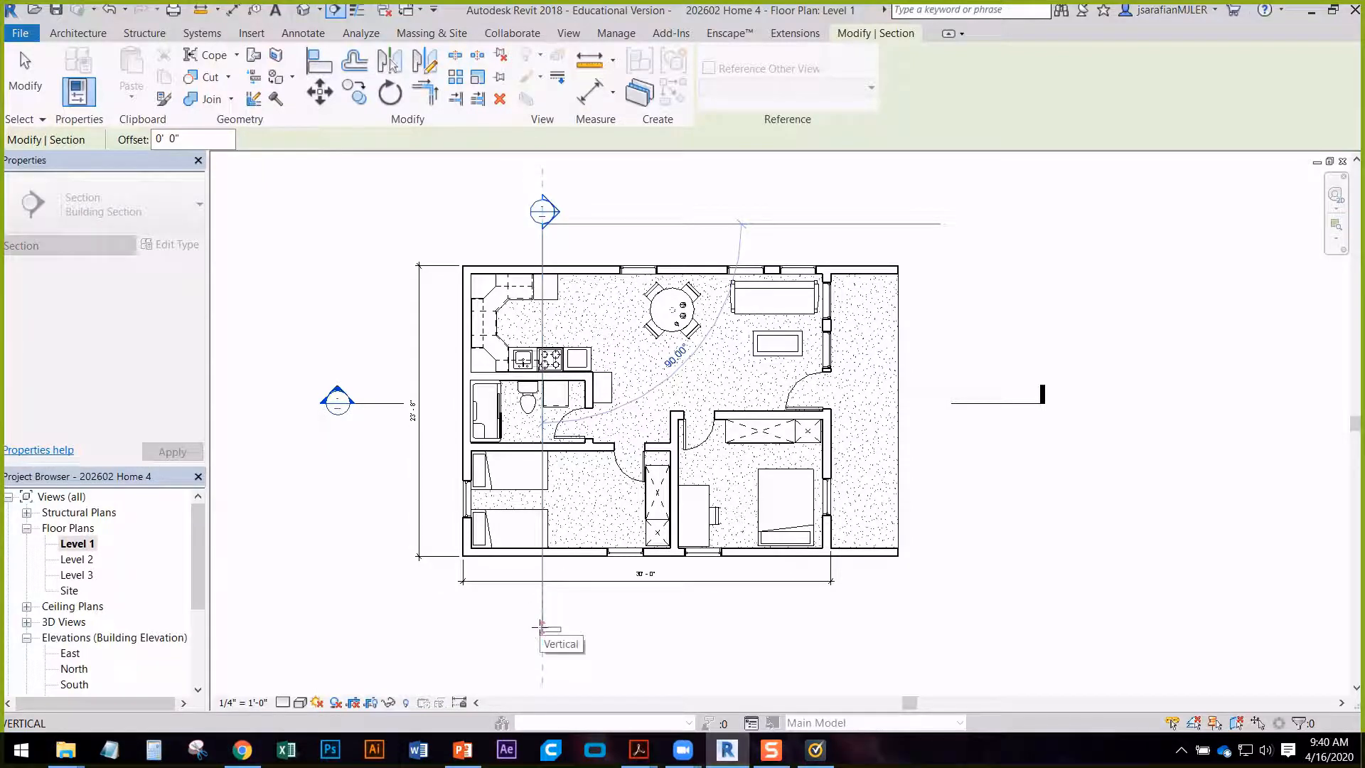
left_click(540, 630)
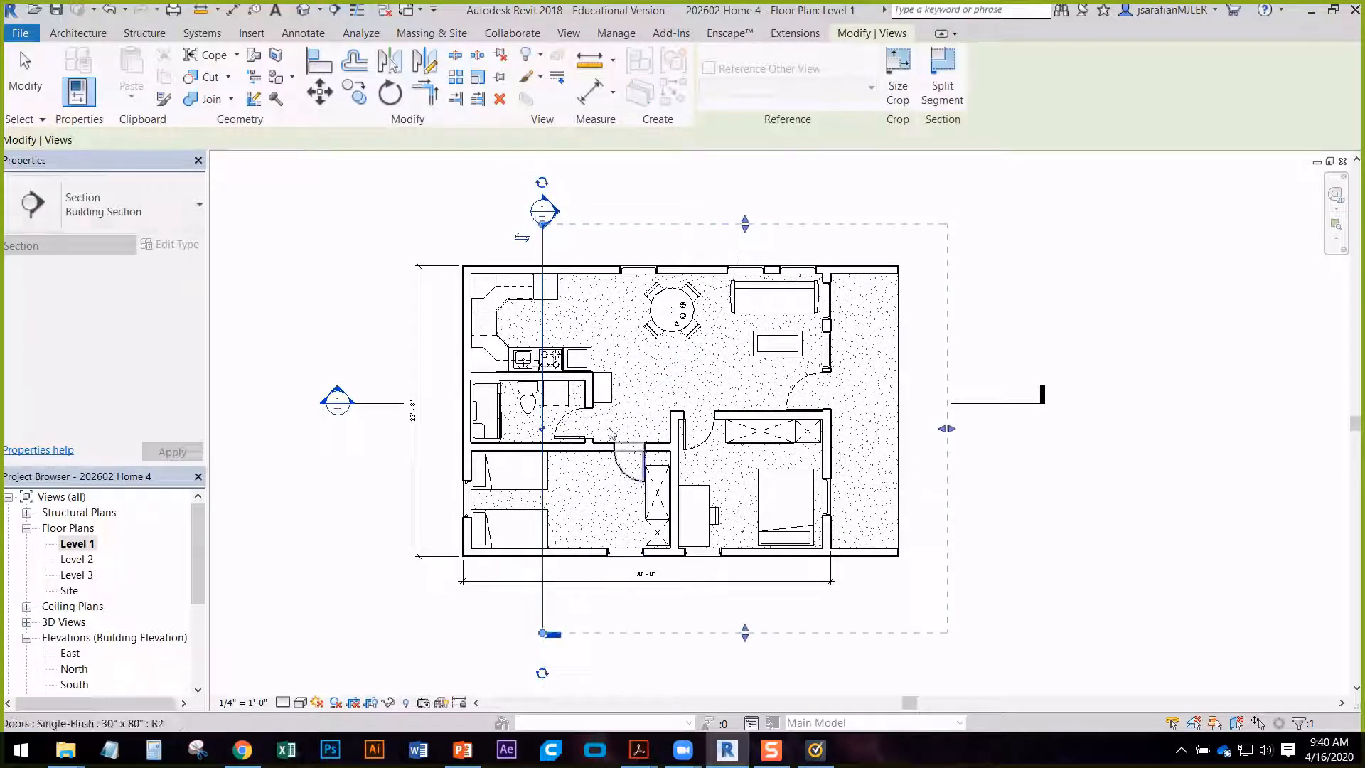
key("Escape")
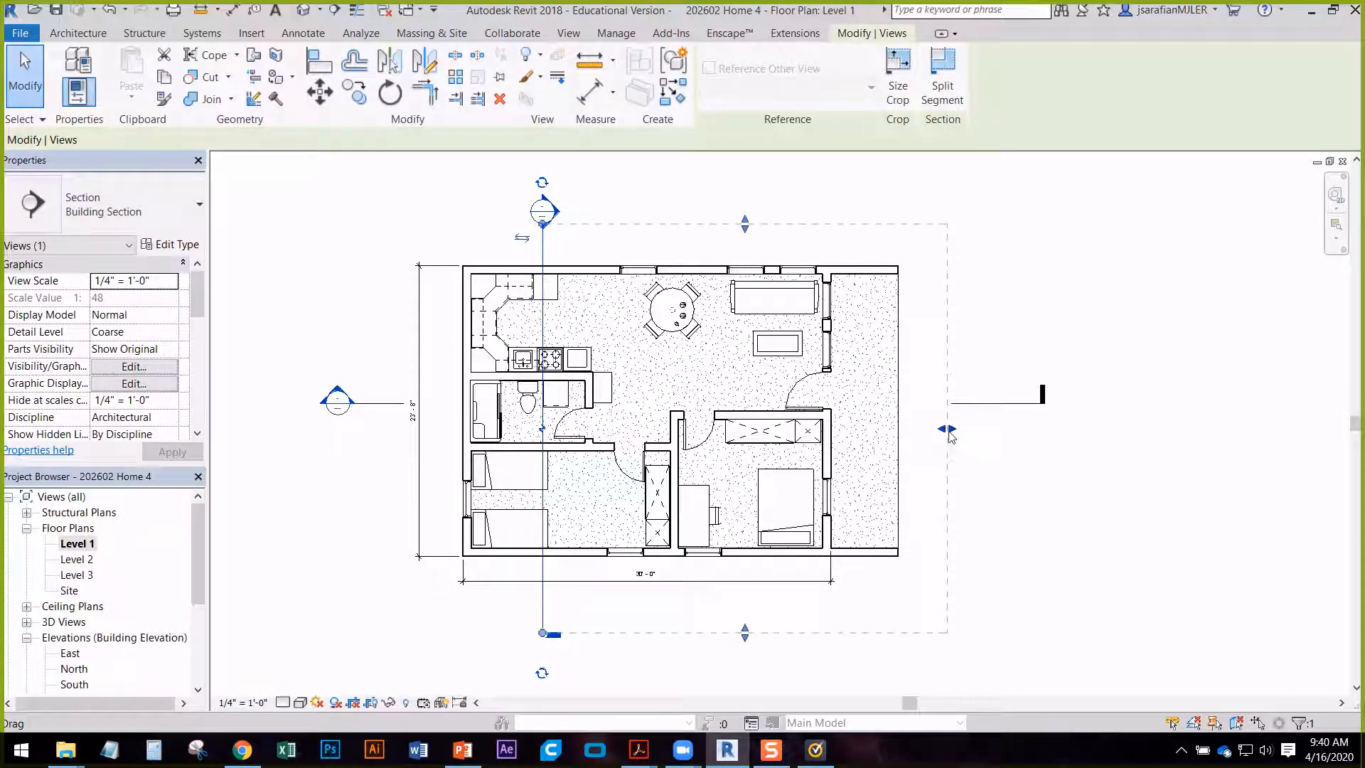
- Tighten the new section's extents by pulling the far clip boundary closer to the porch and the lower boundary closer to the house
left_click_drag(951, 435, 917, 441)
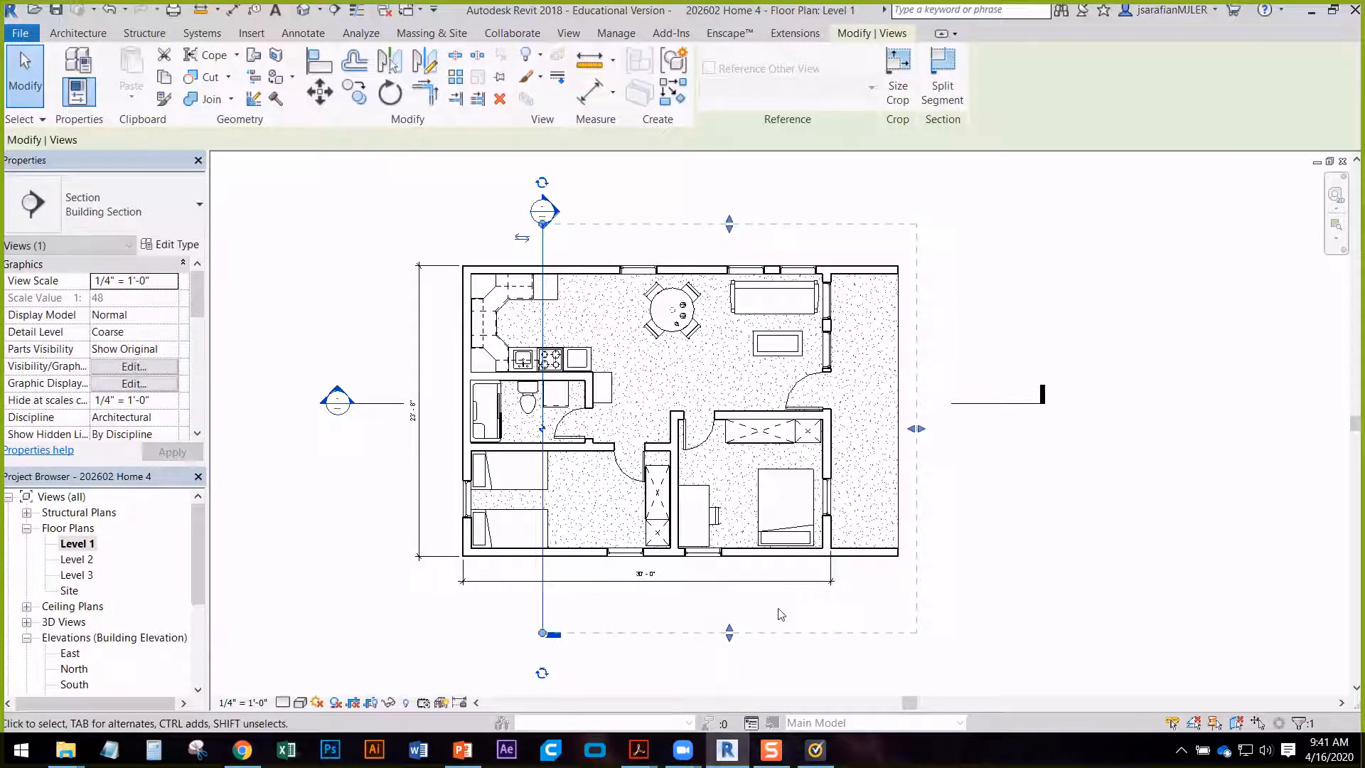
left_click_drag(730, 631, 731, 609)
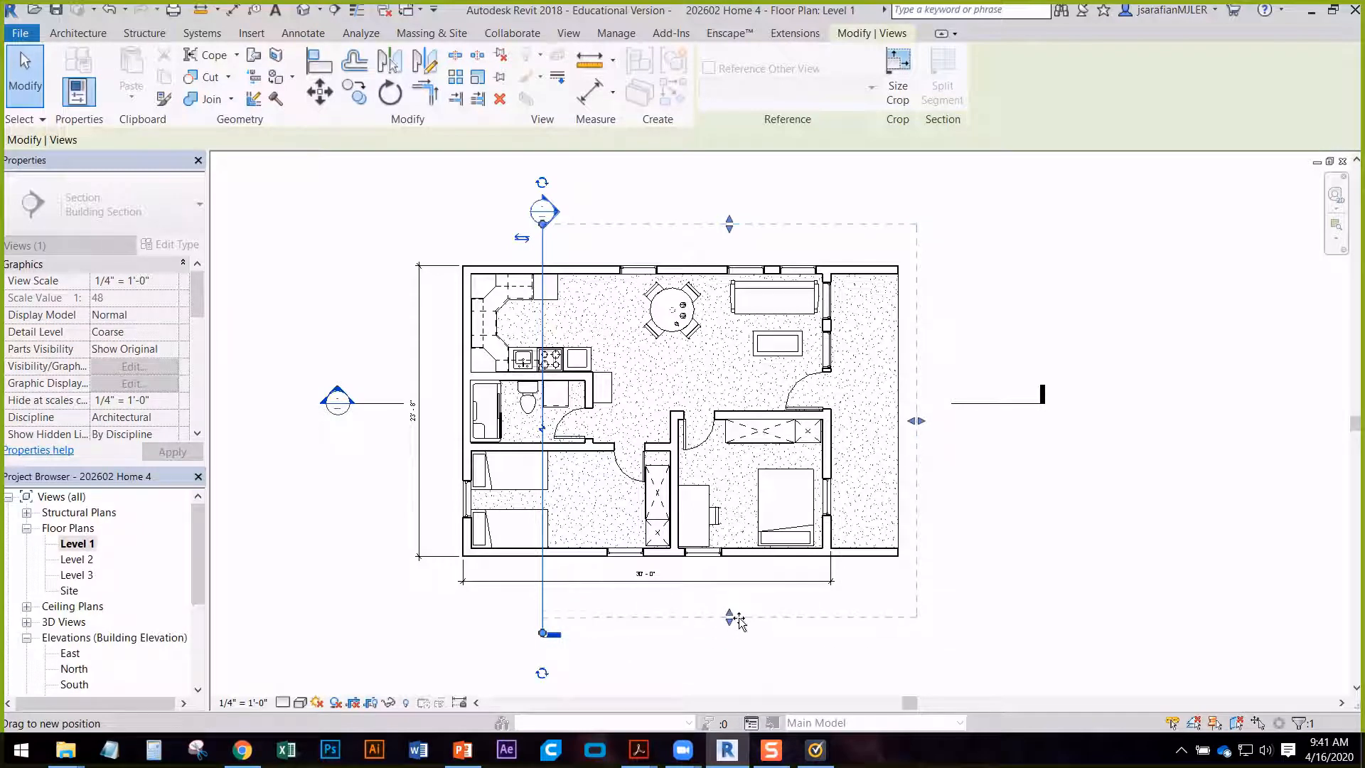
left_click_drag(737, 615, 731, 622)
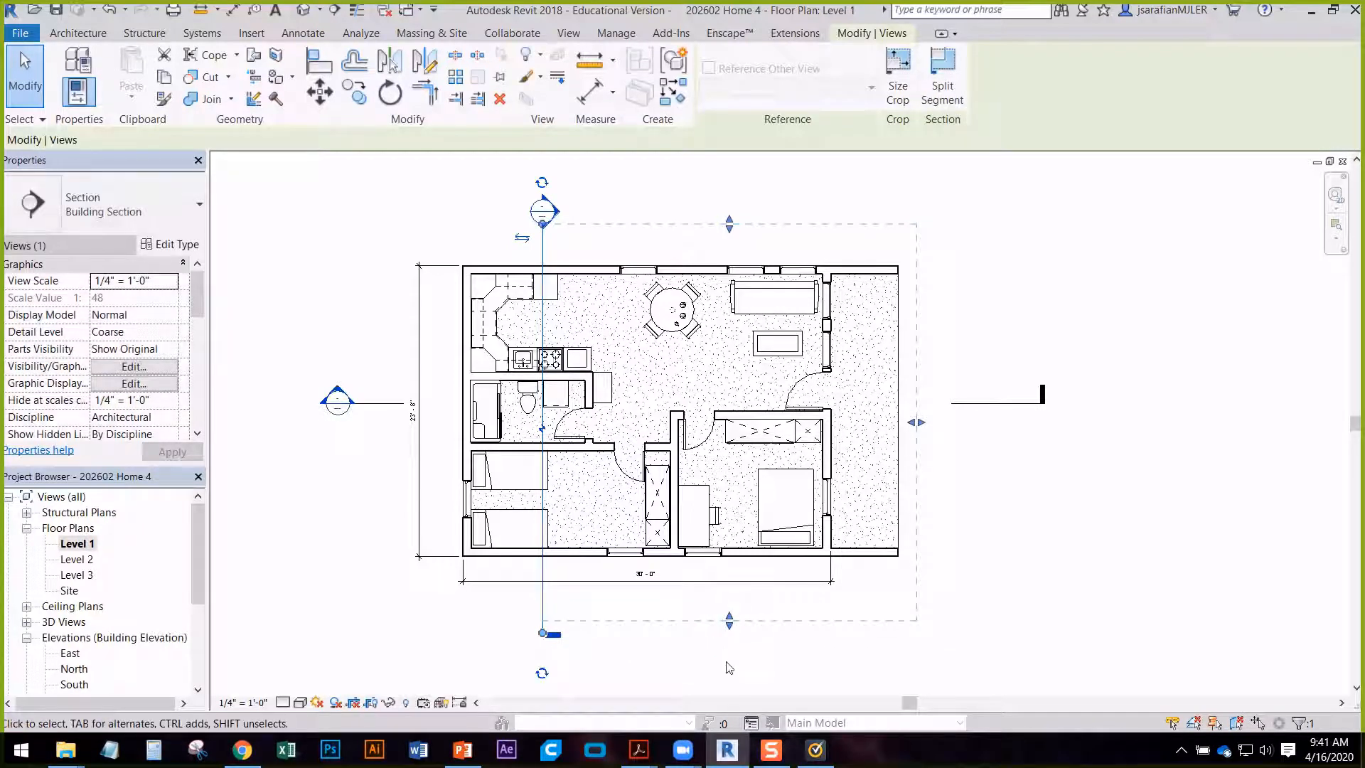
left_click(622, 658)
- Break the vertical section line and stretch the gap past both exterior walls so only the end segments show outside the plan
scroll(564, 450, "up", 3)
scroll(564, 450, "down", 1)
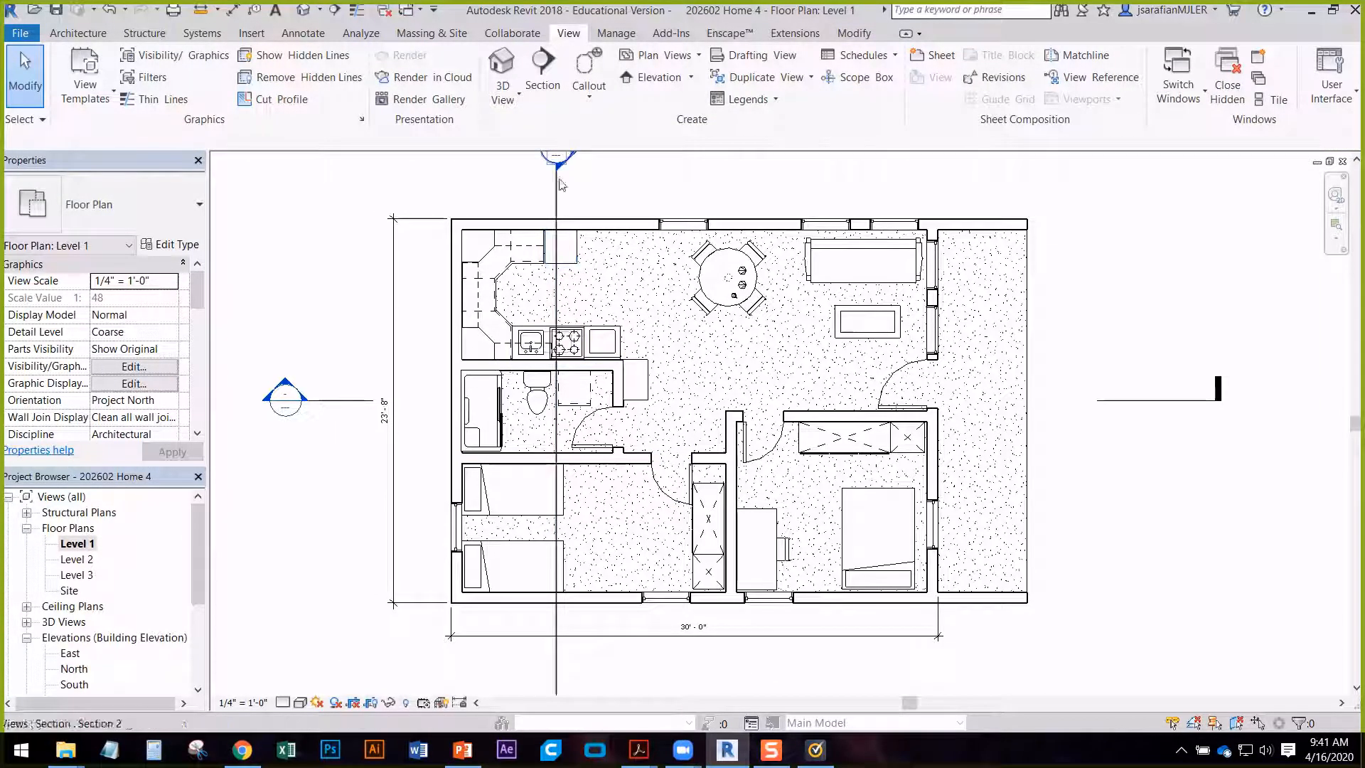
left_click(556, 298)
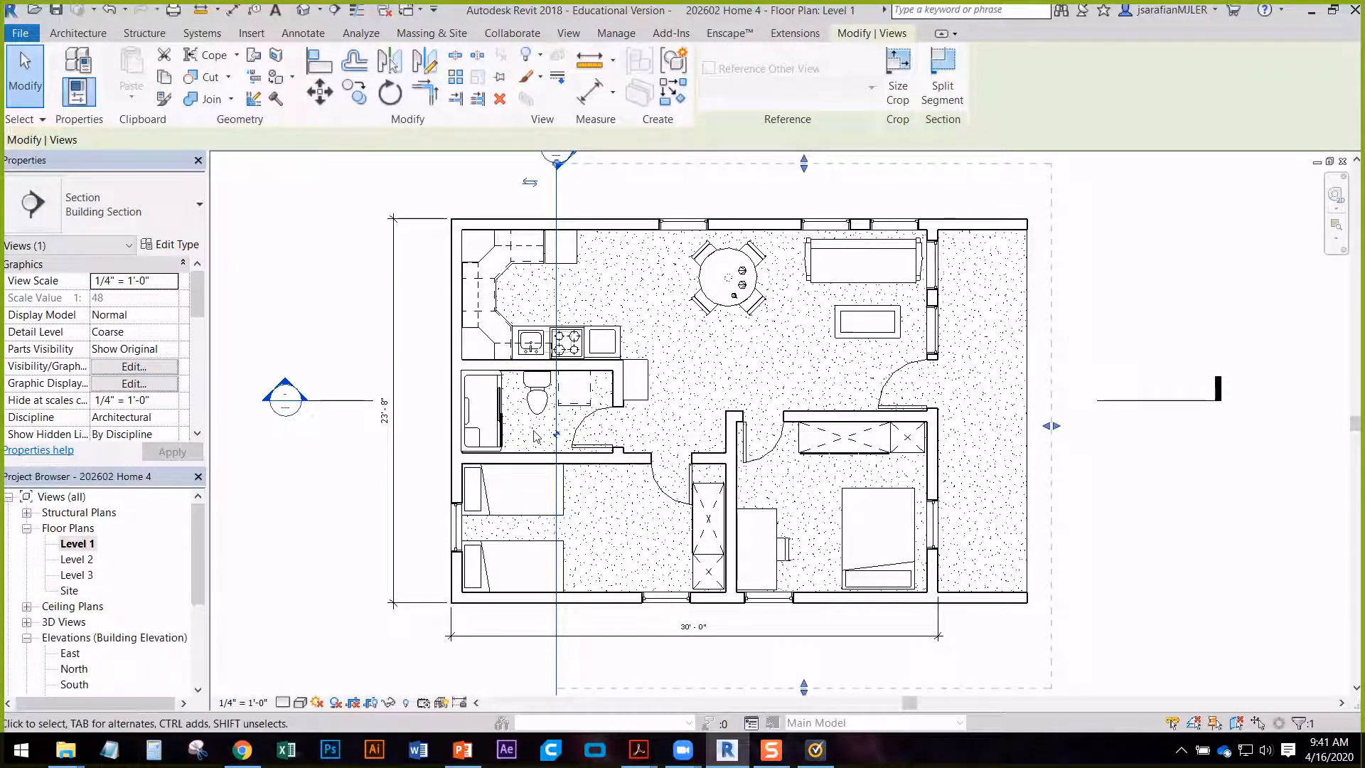
scroll(537, 436, "up", 2)
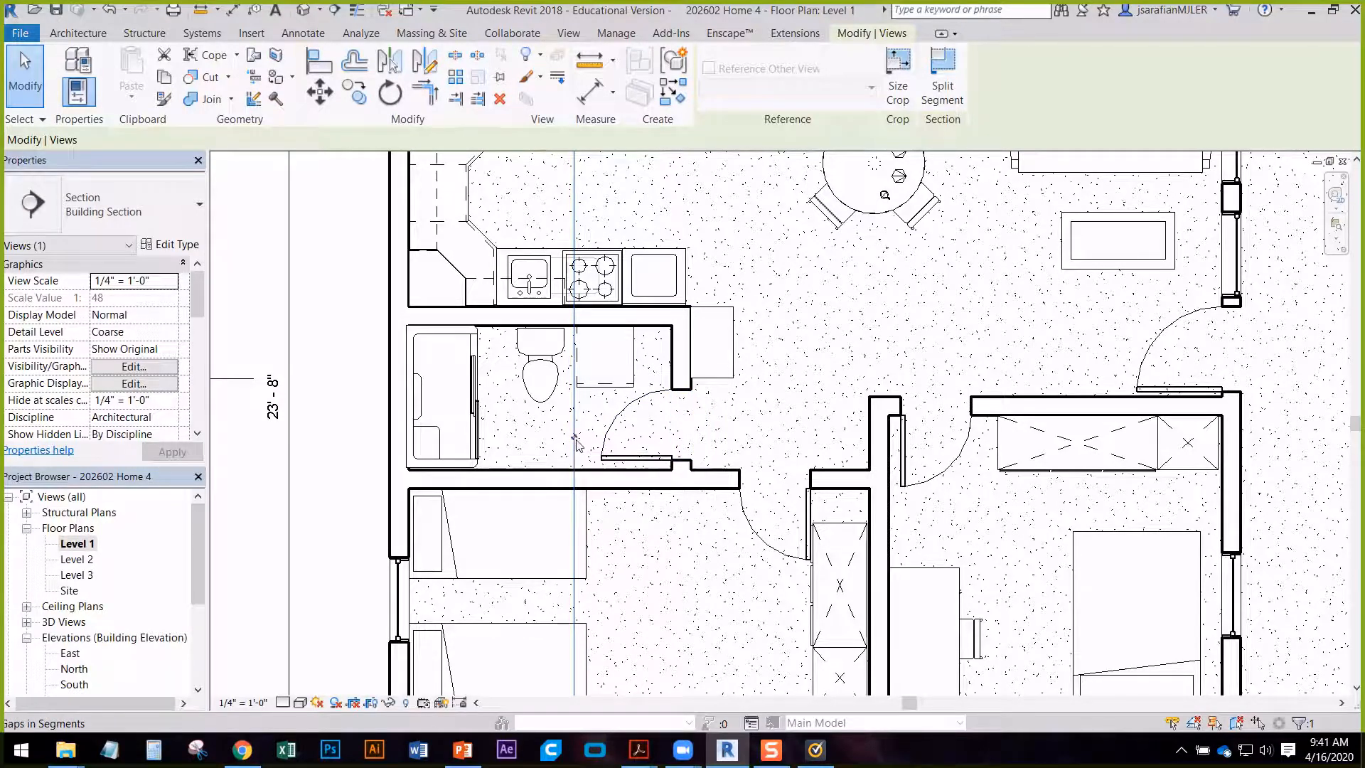
scroll(575, 441, "down", 3)
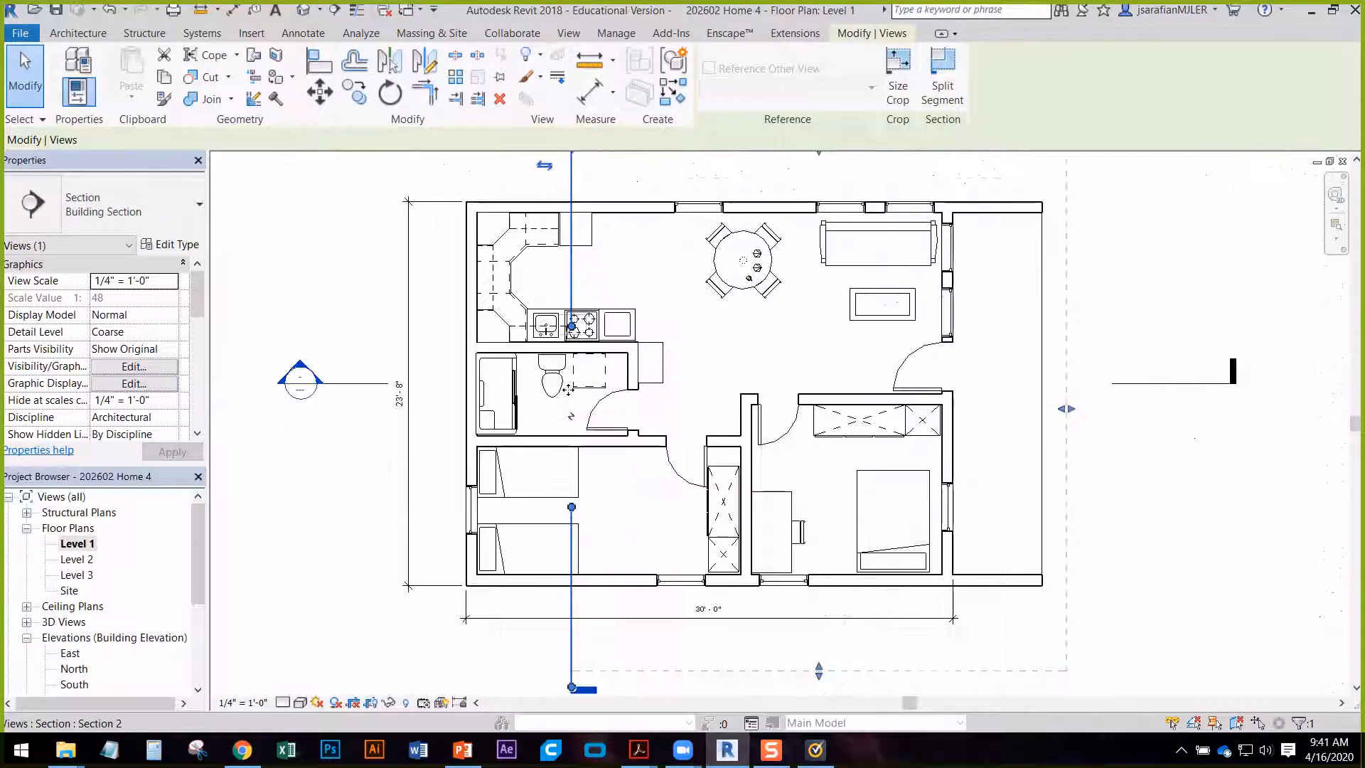
left_click_drag(572, 491, 572, 603)
left_click_drag(570, 341, 572, 213)
left_click(644, 210)
middle_click_drag(702, 290, 738, 353)
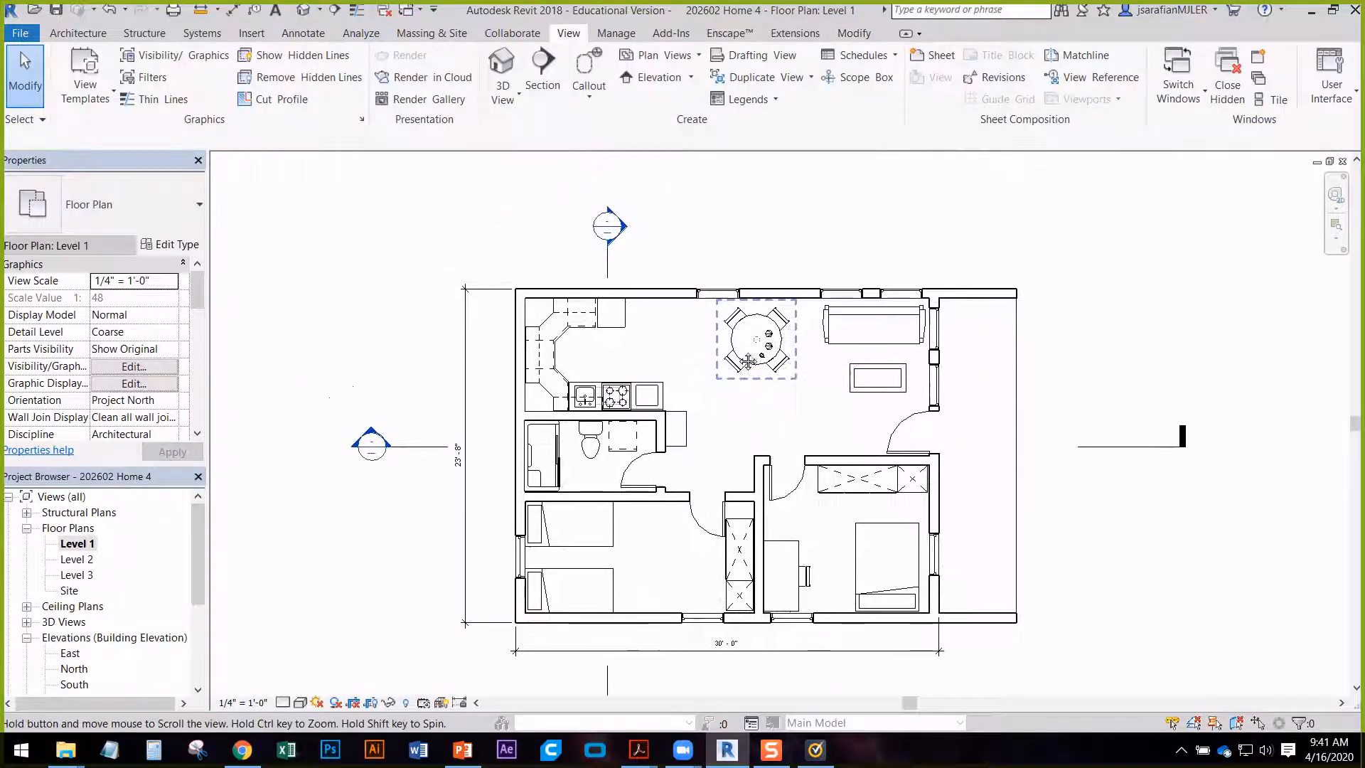
middle_click_drag(659, 334, 596, 264)
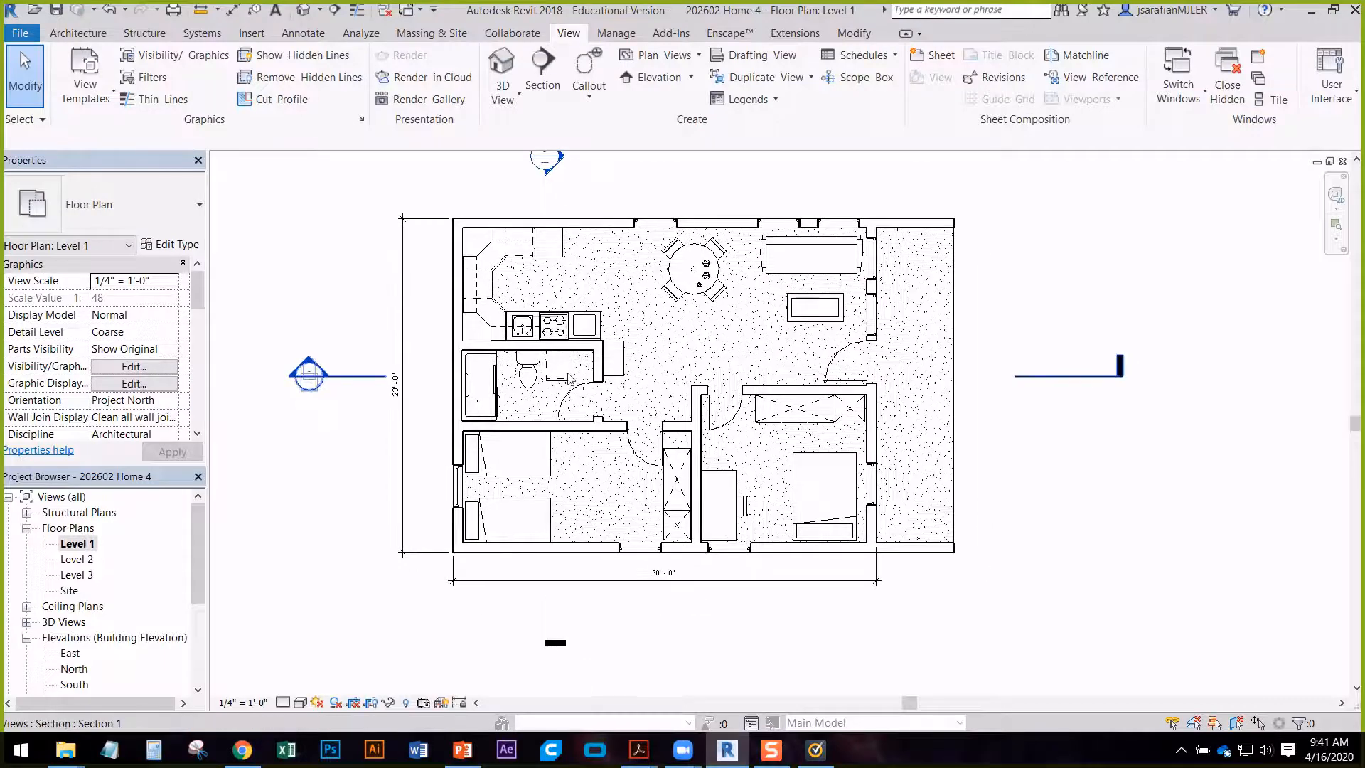
middle_click_drag(555, 326, 542, 361)
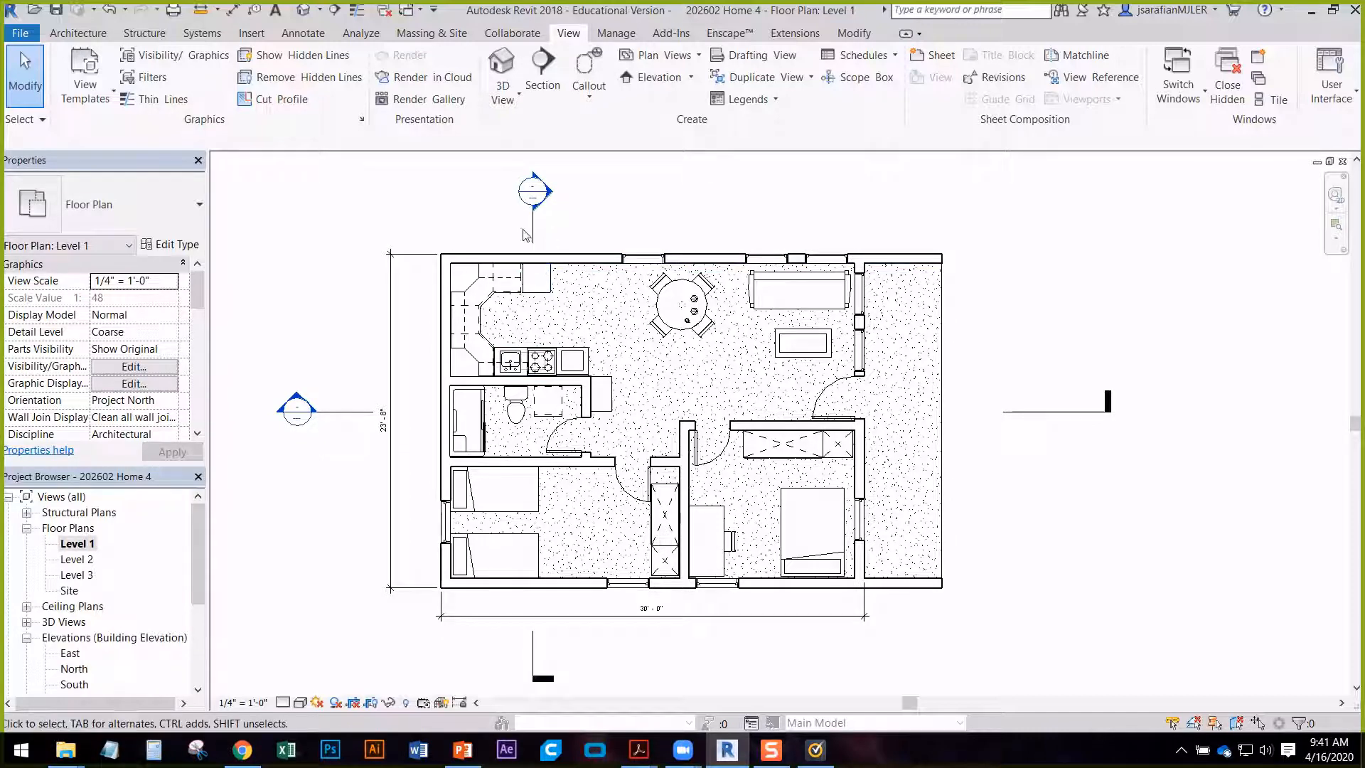
- Locate Section 2 among the building sections and open its view from the vertical section's head in the floor plan
left_click_drag(197, 524, 199, 591)
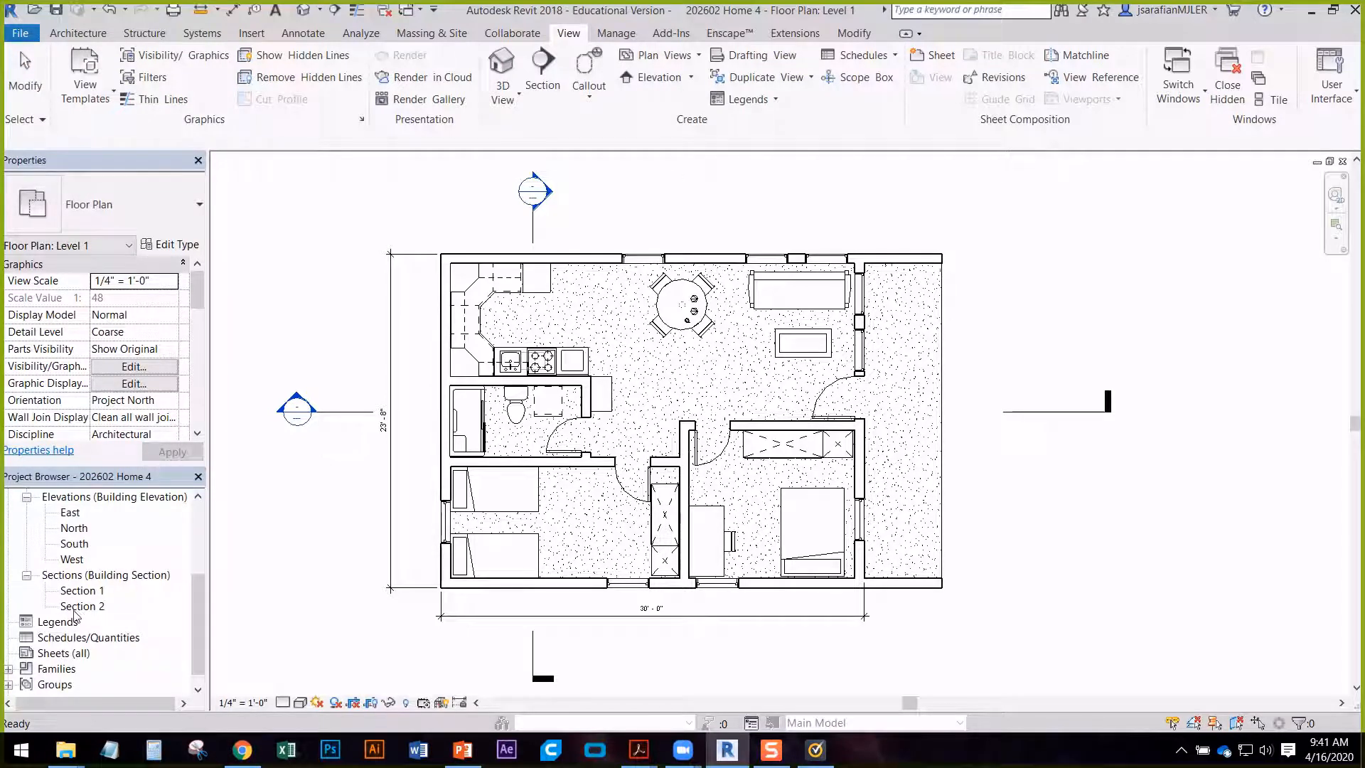
left_click(76, 608)
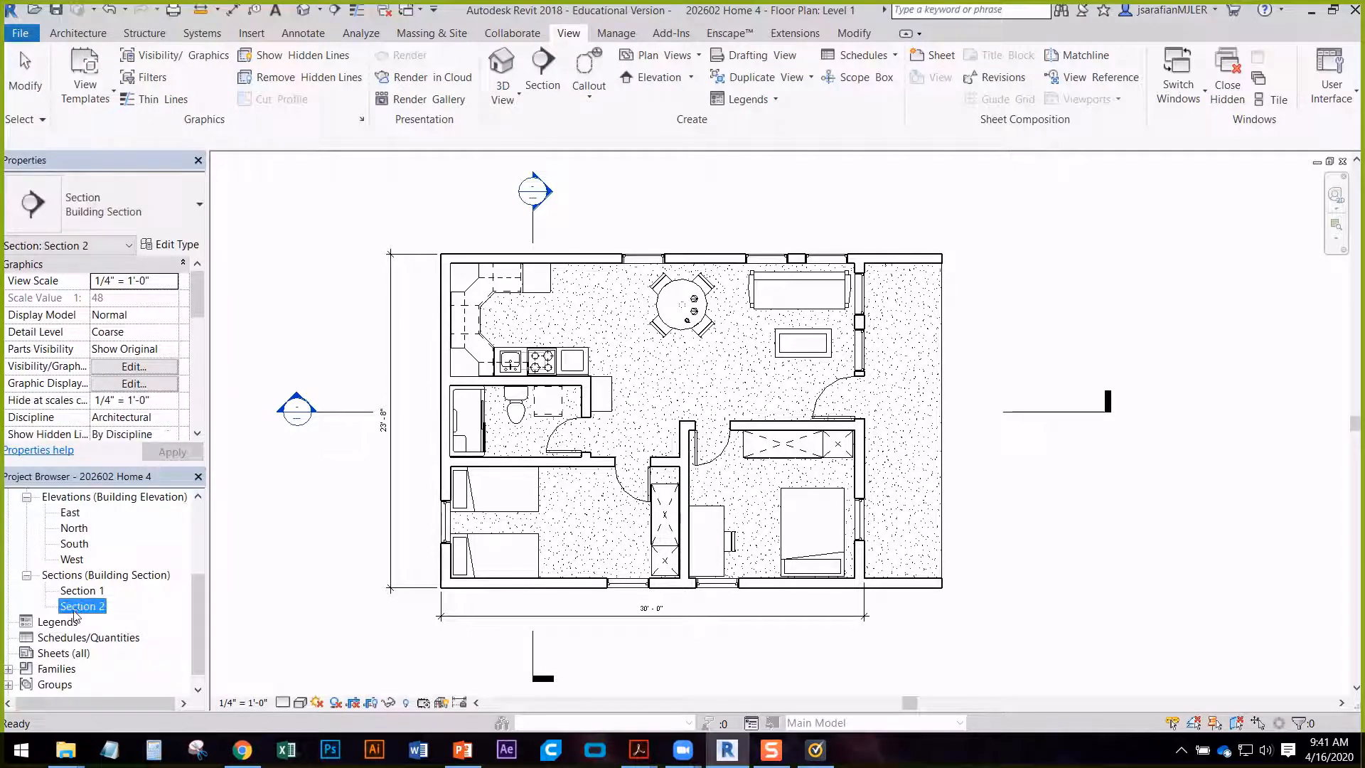
left_click(516, 233)
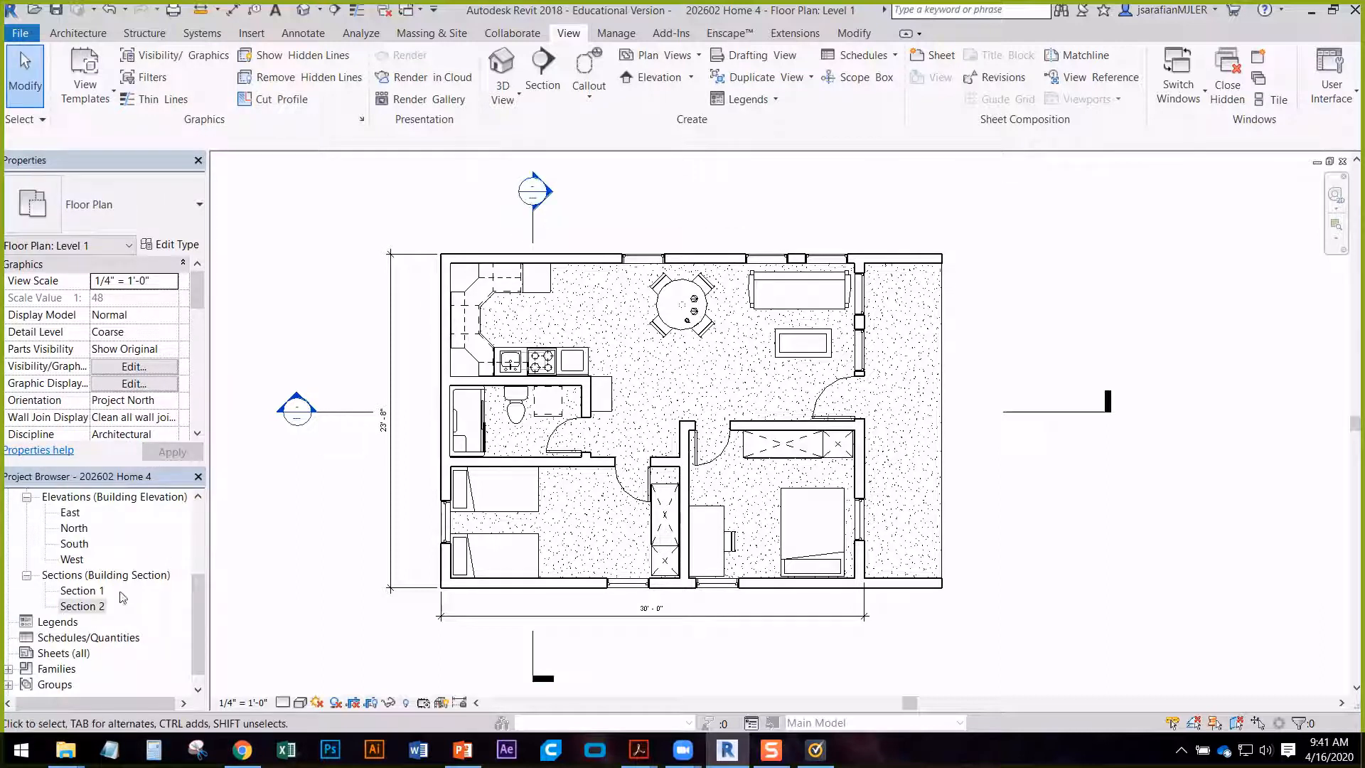
left_click(82, 606)
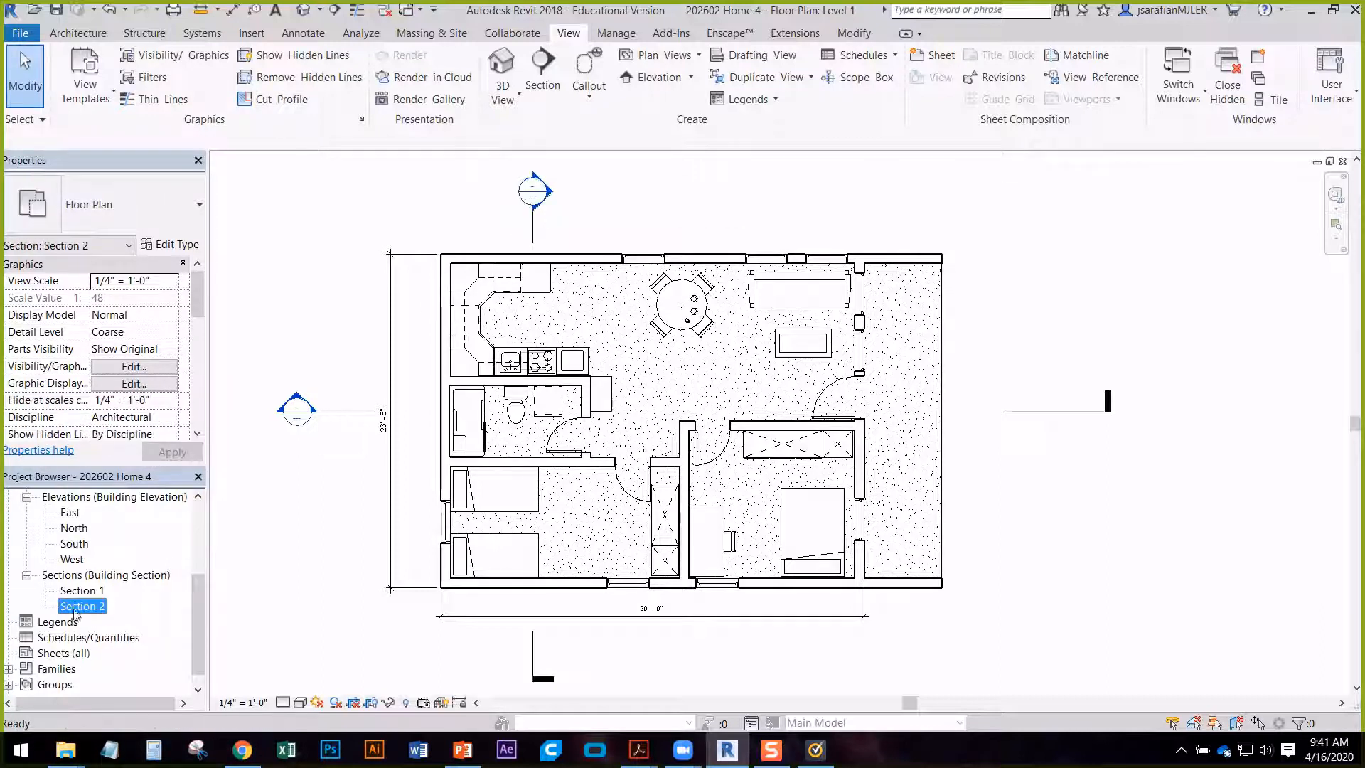
double_click(553, 196)
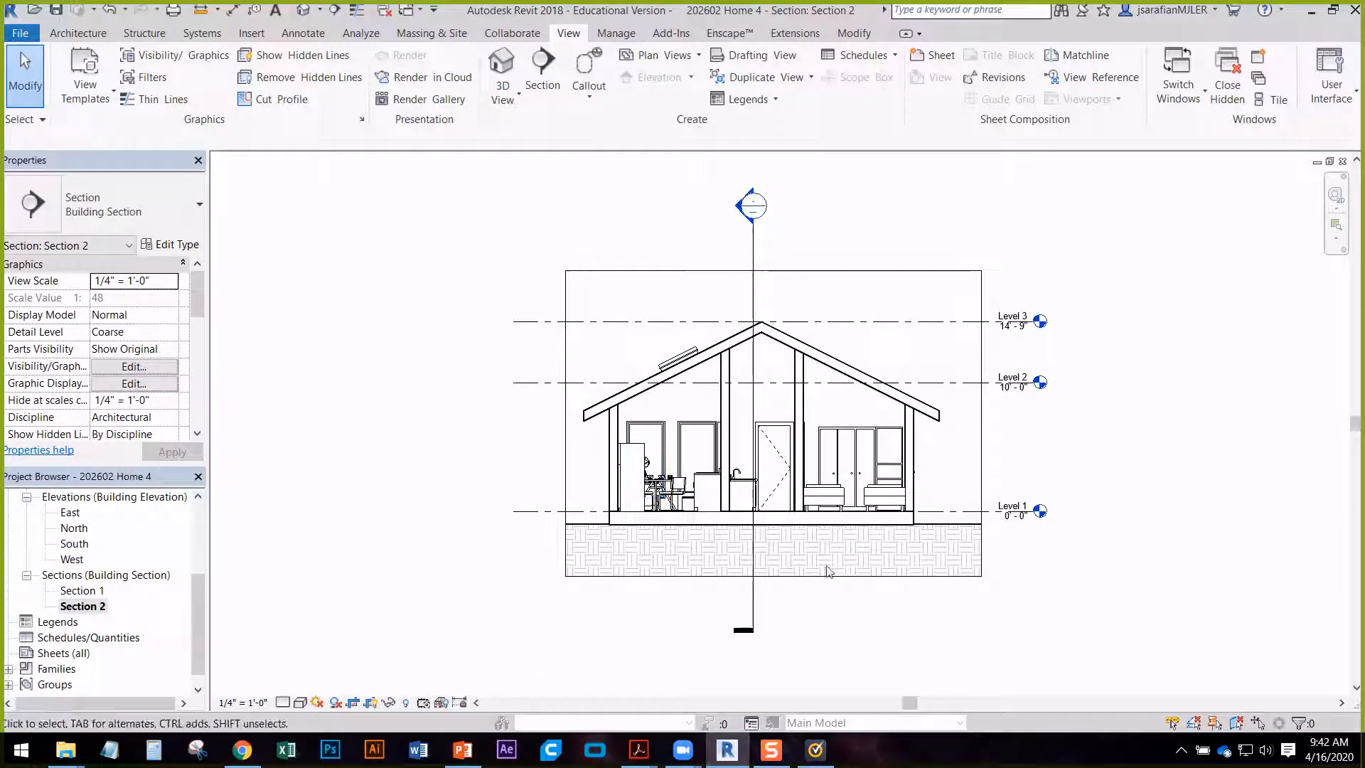
- Stretch the break in the vertical section line past the roof ridge and the floor slab, leaving only short end segments
scroll(754, 444, "up", 3)
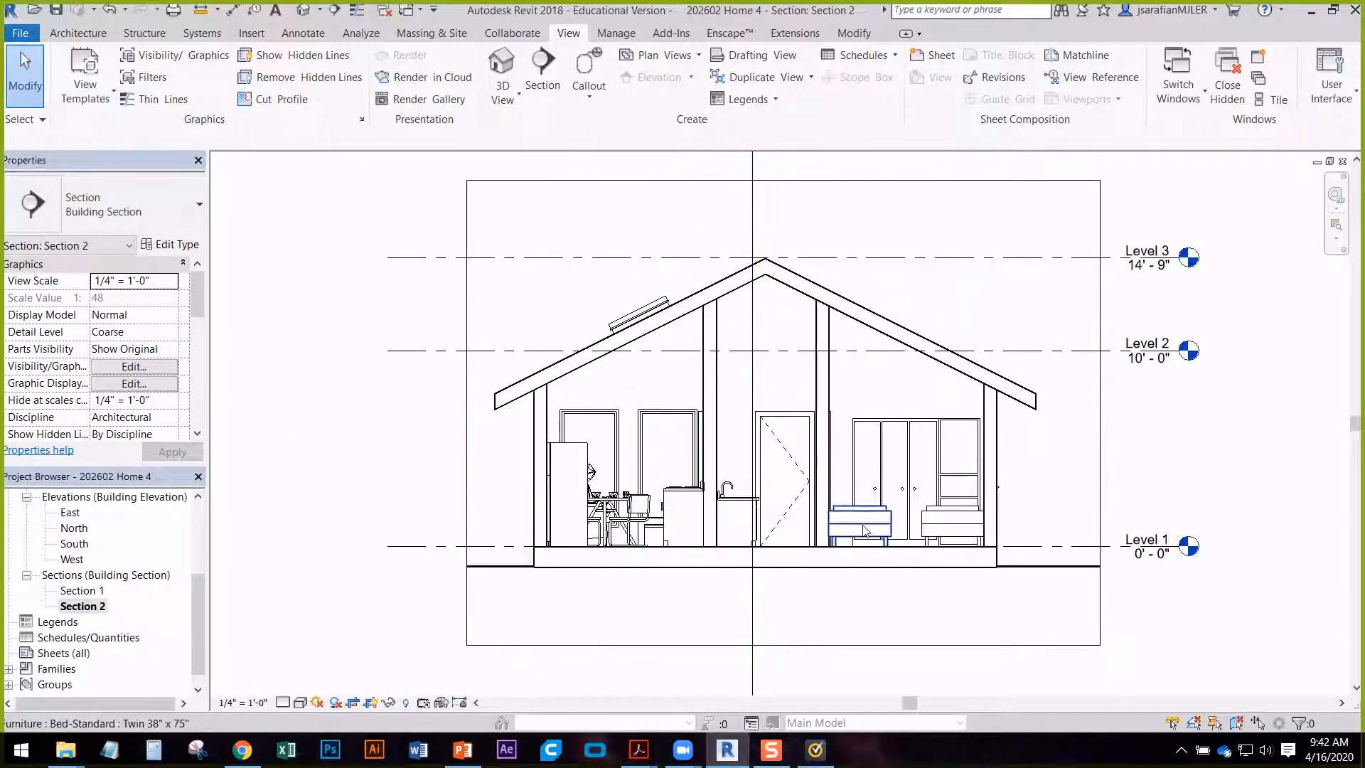
middle_click_drag(1025, 503, 940, 448)
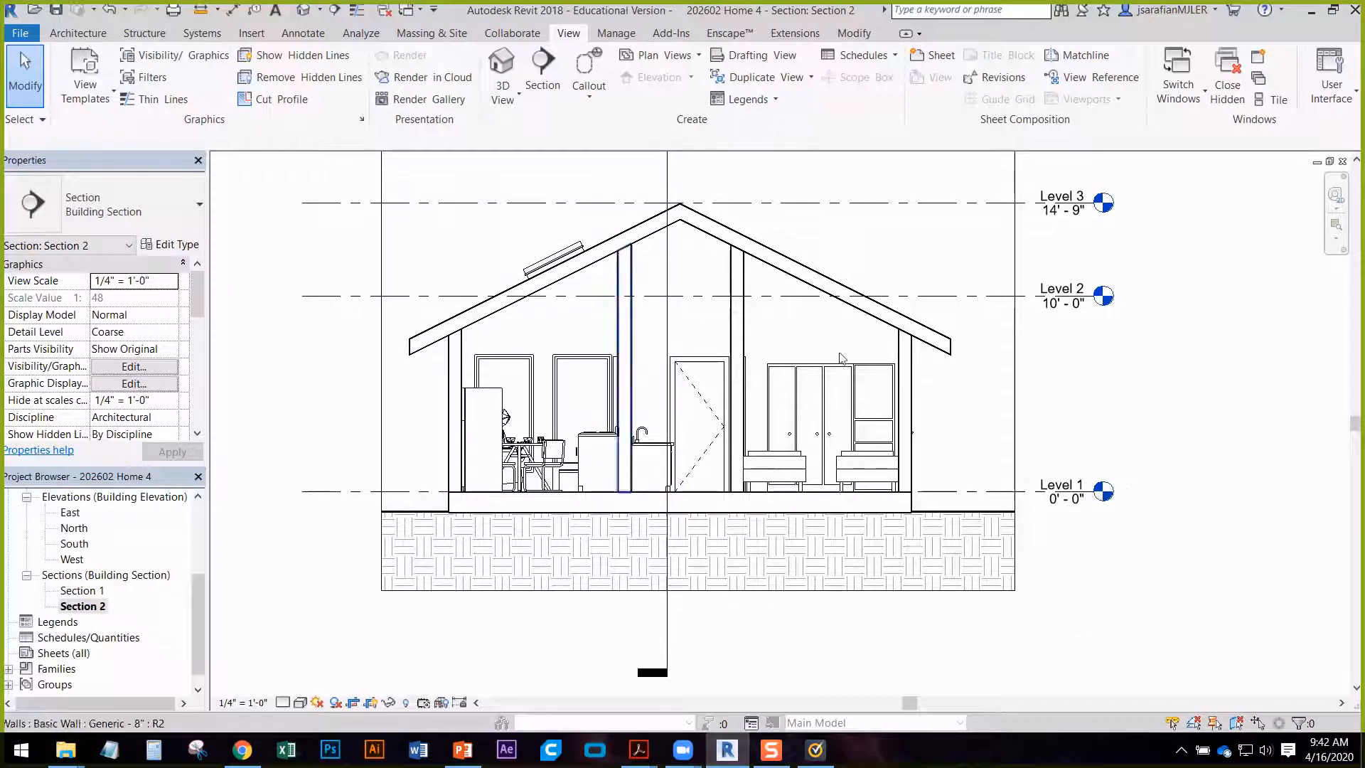
scroll(584, 583, "down", 3)
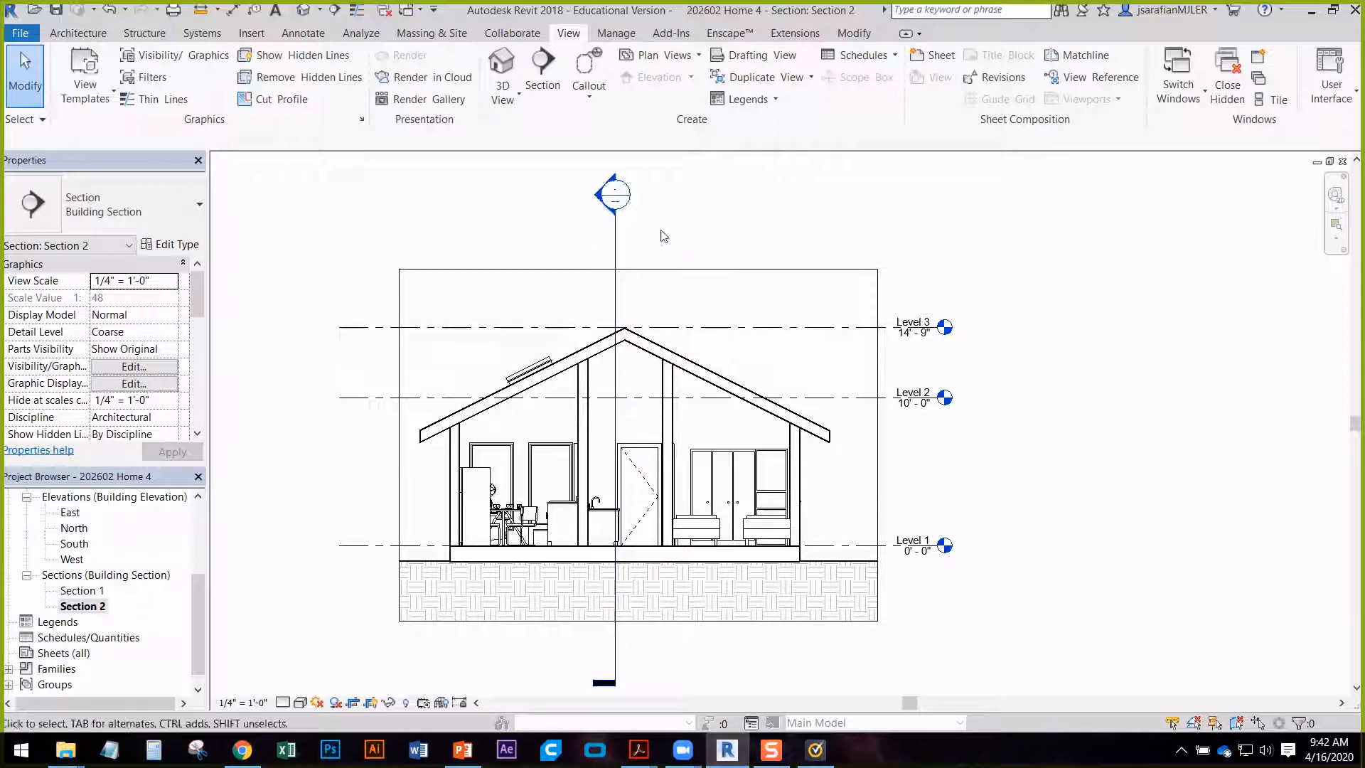
left_click(614, 200)
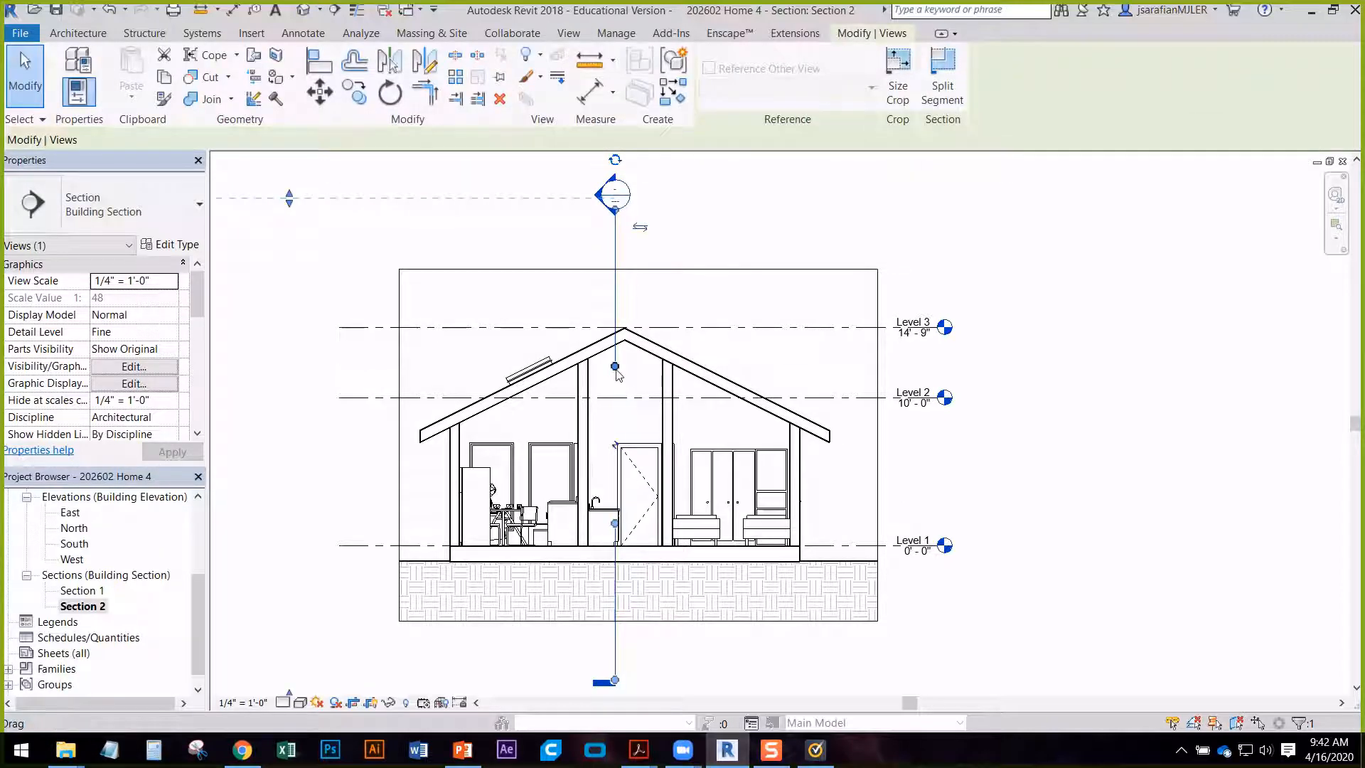
left_click_drag(616, 369, 619, 292)
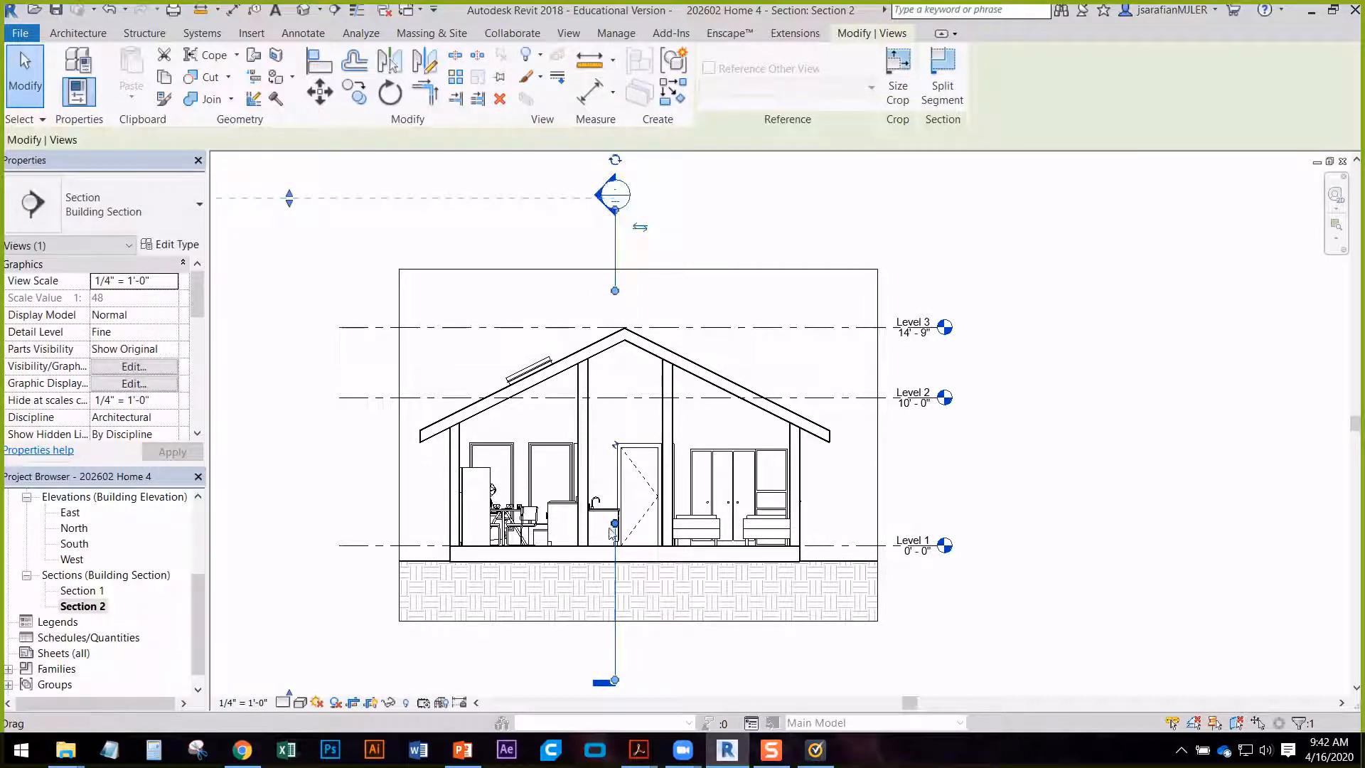
left_click_drag(618, 599, 618, 612)
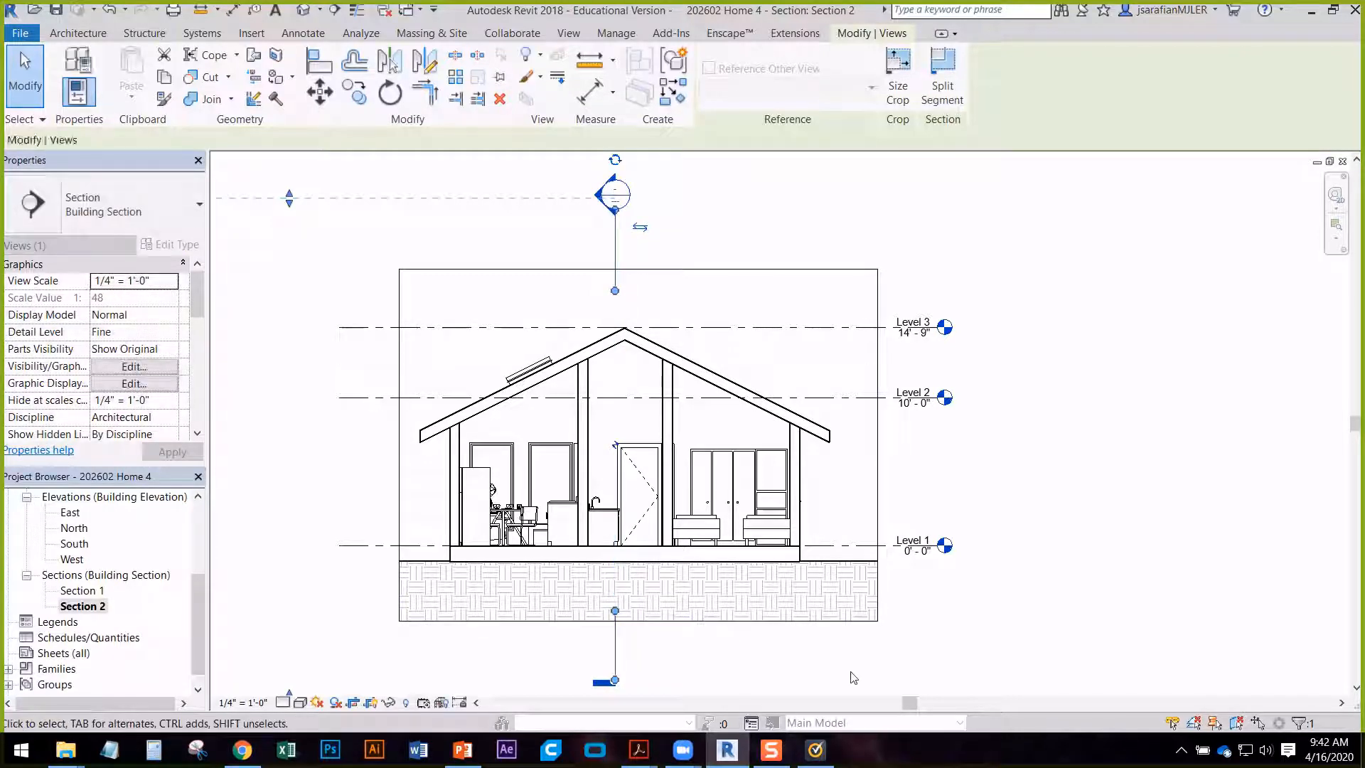
left_click(851, 676)
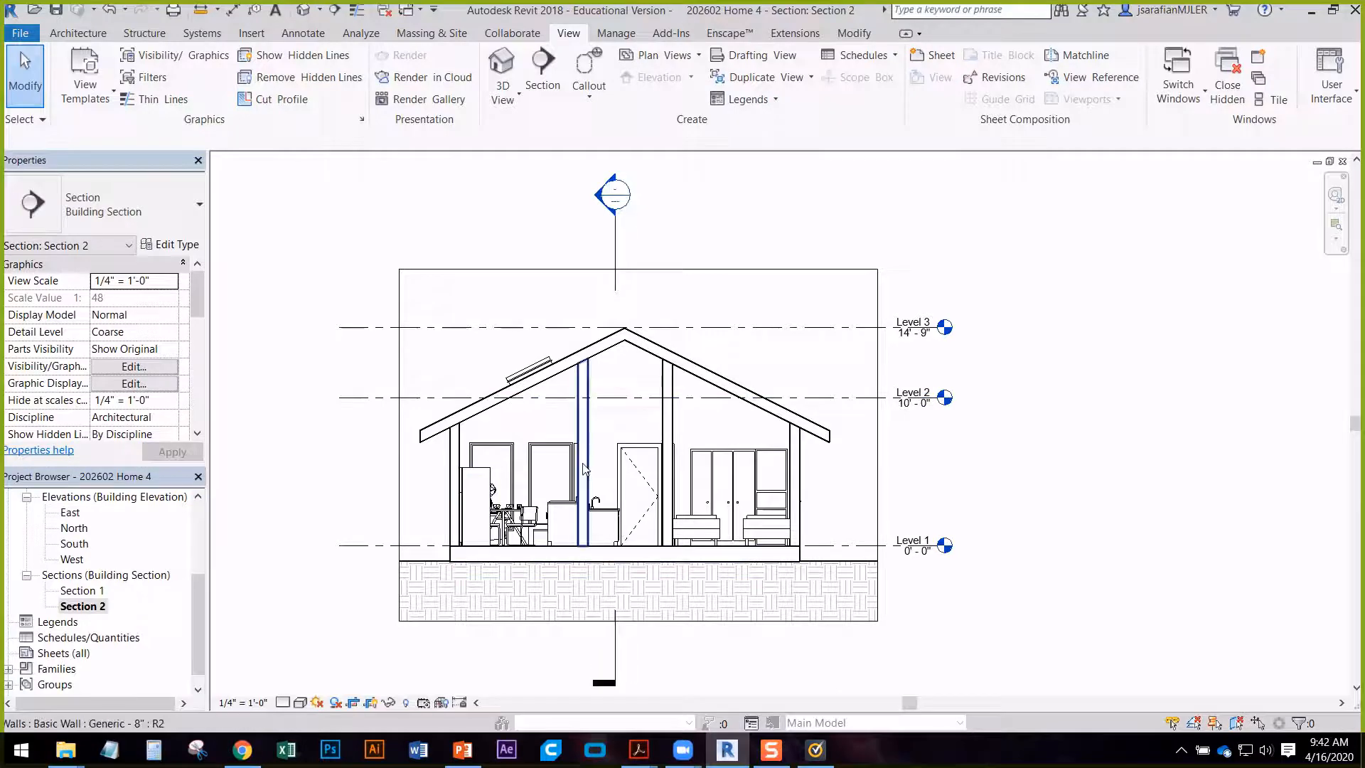
- Rename Level 3 as T.O. ROOF and rename its corresponding views to match
scroll(590, 518, "up", 2)
mouse_move(492, 443)
middle_mouse_down()
mouse_move(719, 434)
mouse_move(711, 424)
middle_mouse_up()
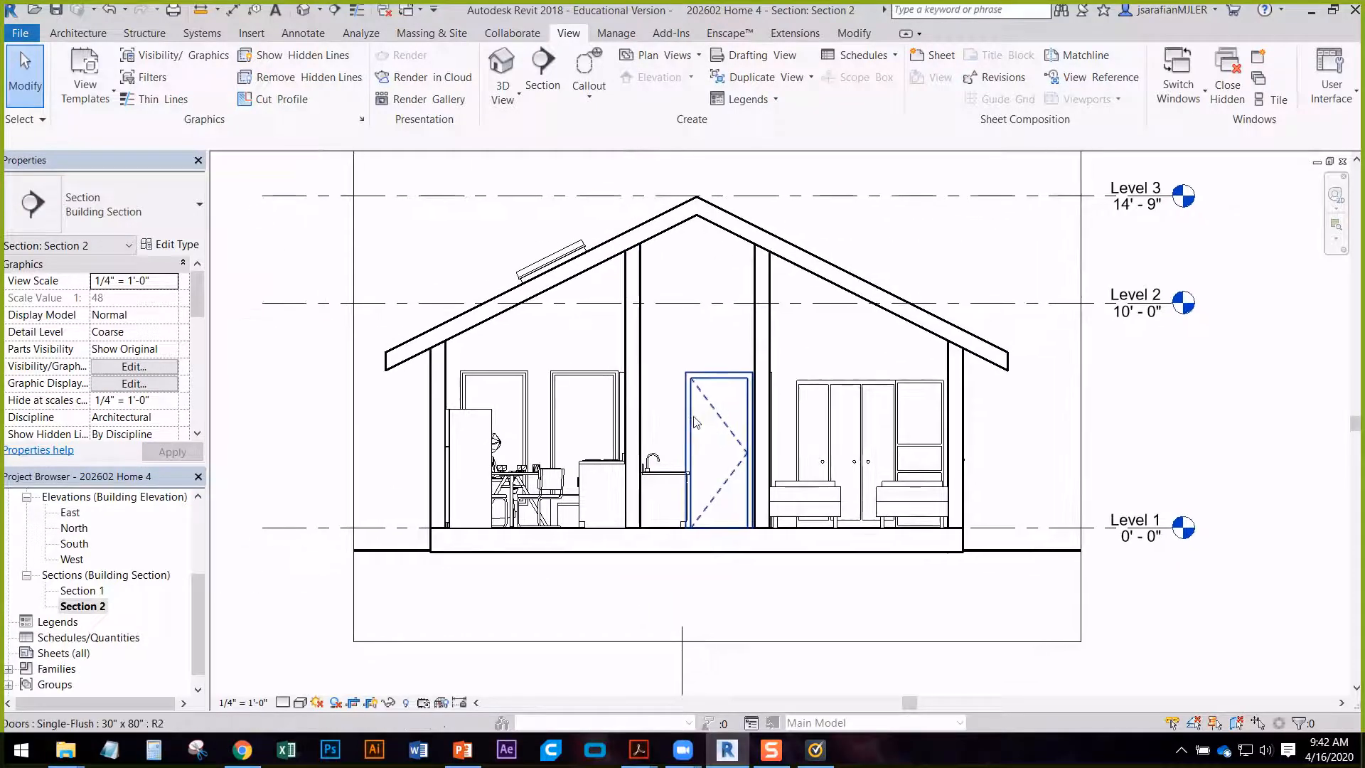
middle_click_drag(902, 504, 869, 478)
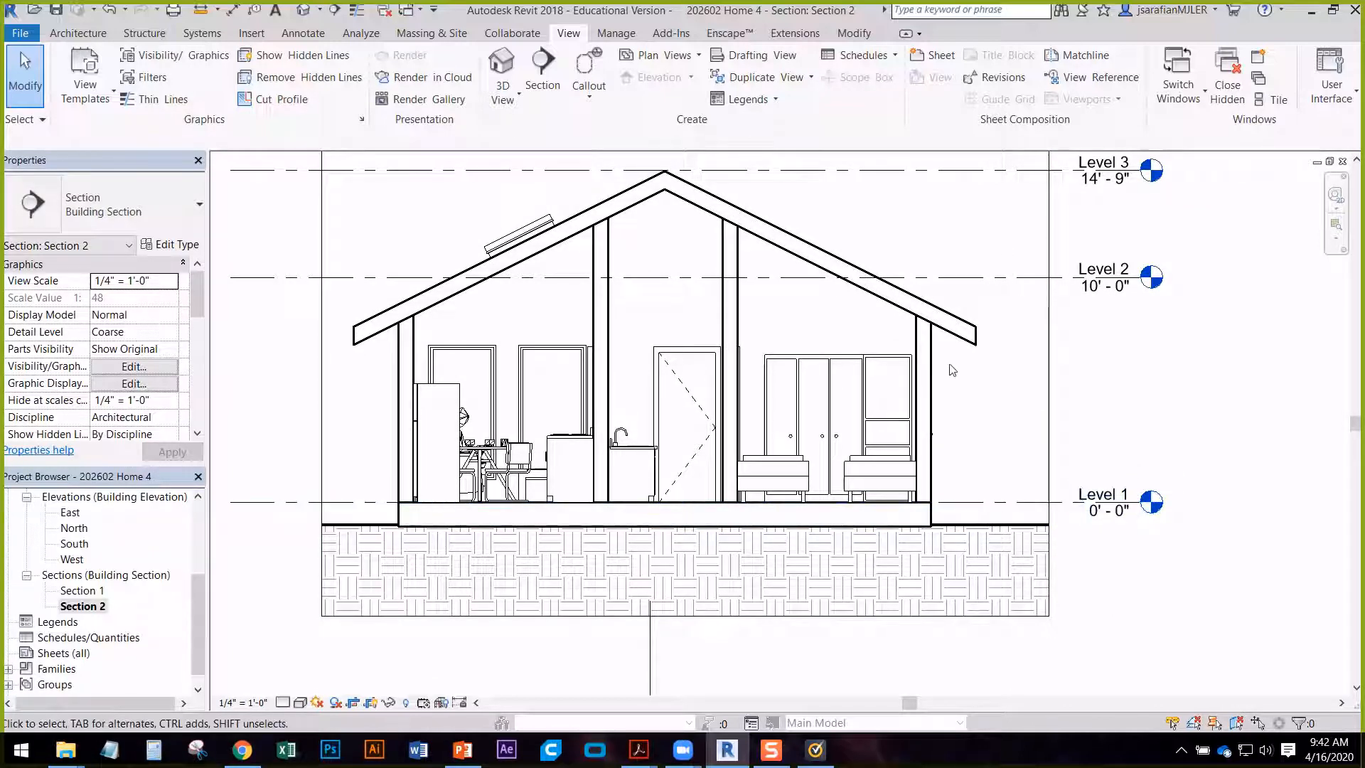
middle_click_drag(952, 370, 769, 412)
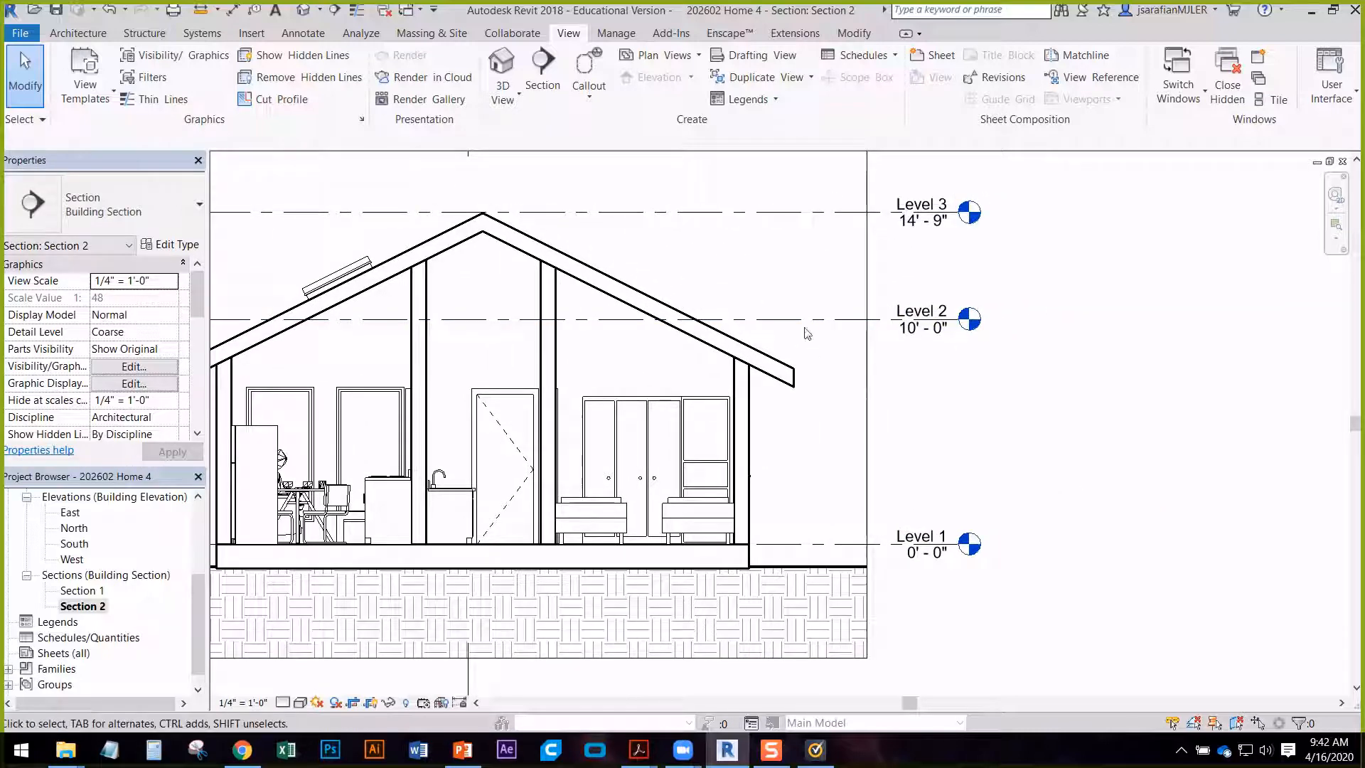
middle_click_drag(887, 292, 920, 317)
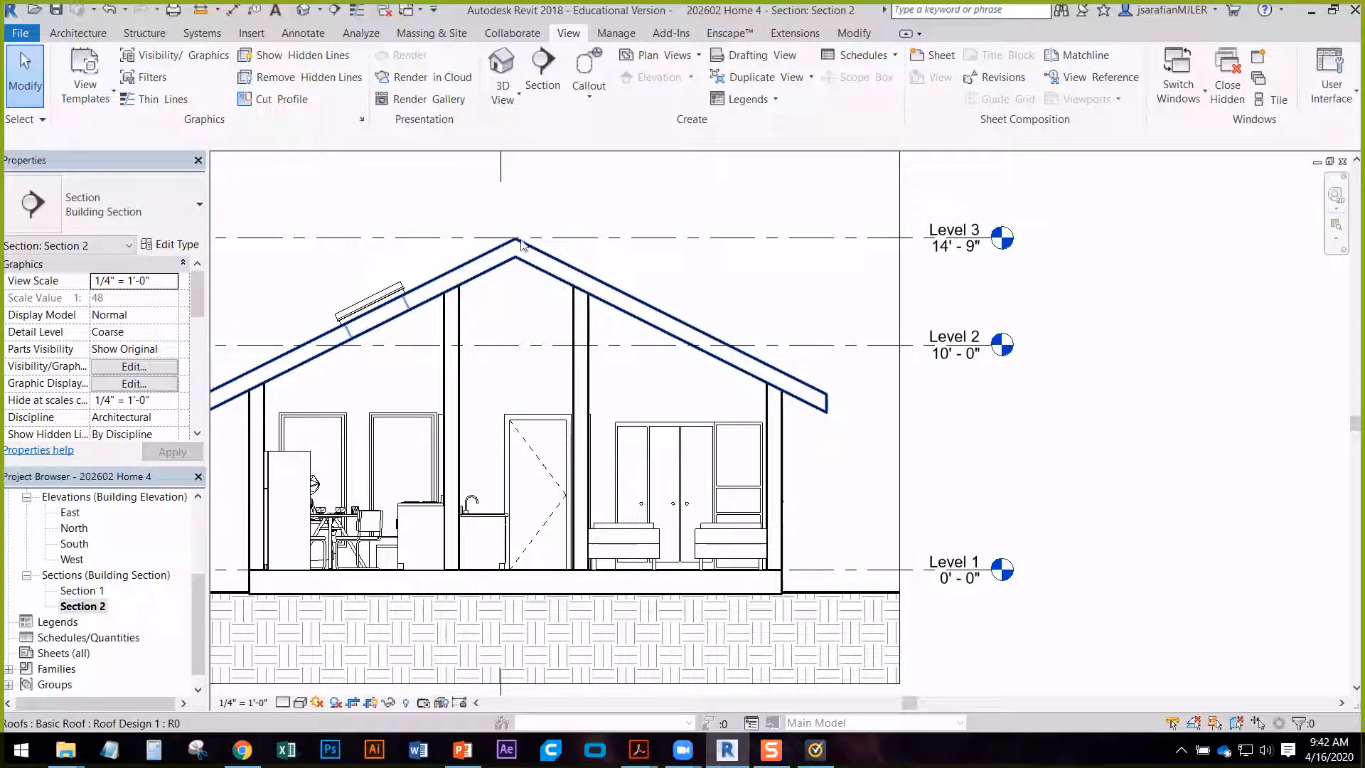
middle_click_drag(765, 311, 644, 332)
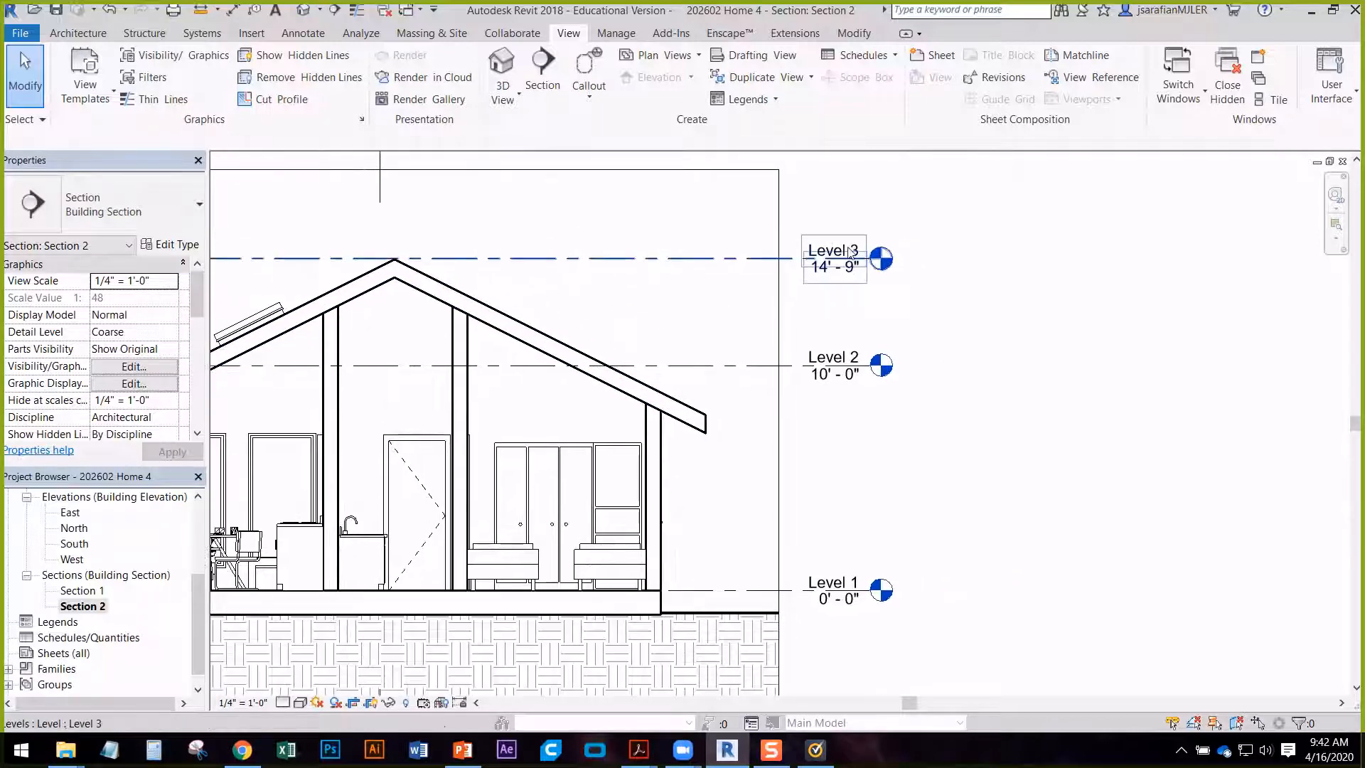
scroll(849, 252, "up", 2)
left_click(814, 253)
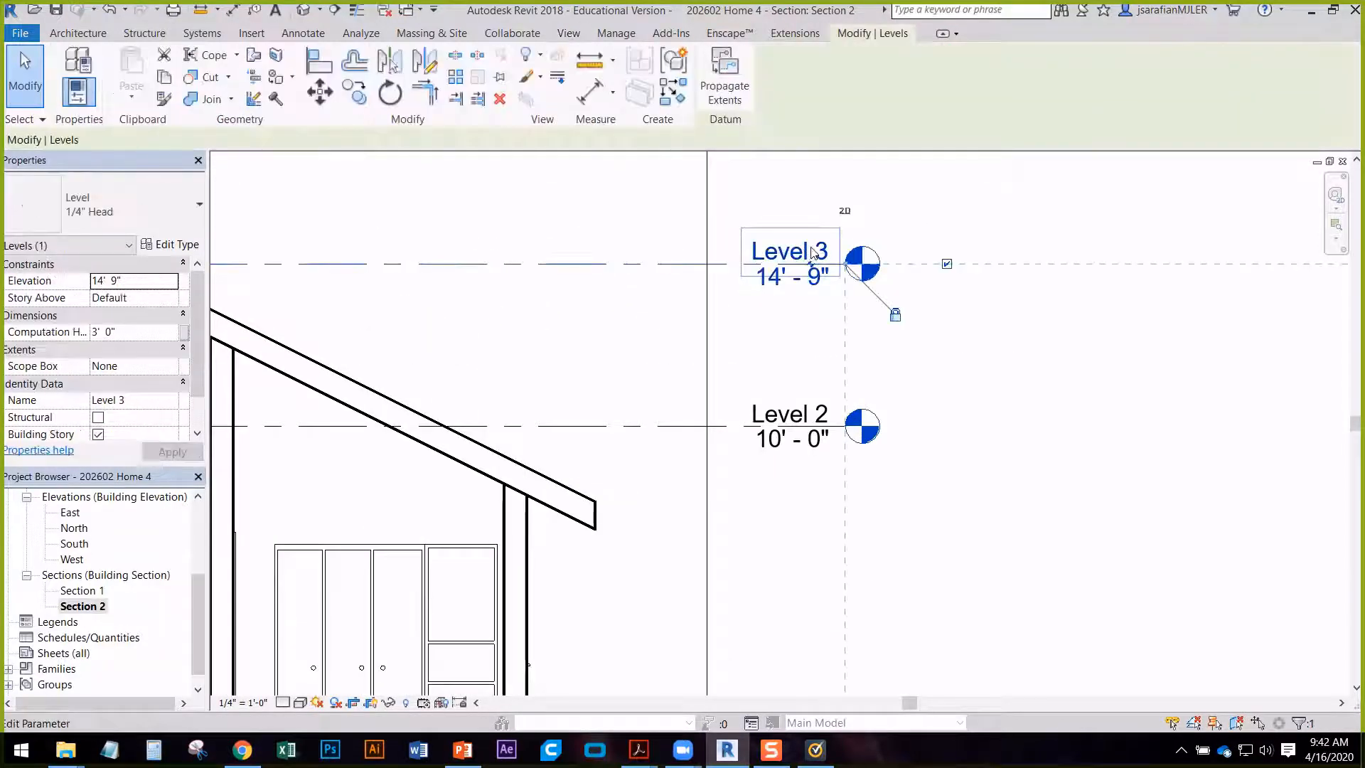
left_click(805, 251)
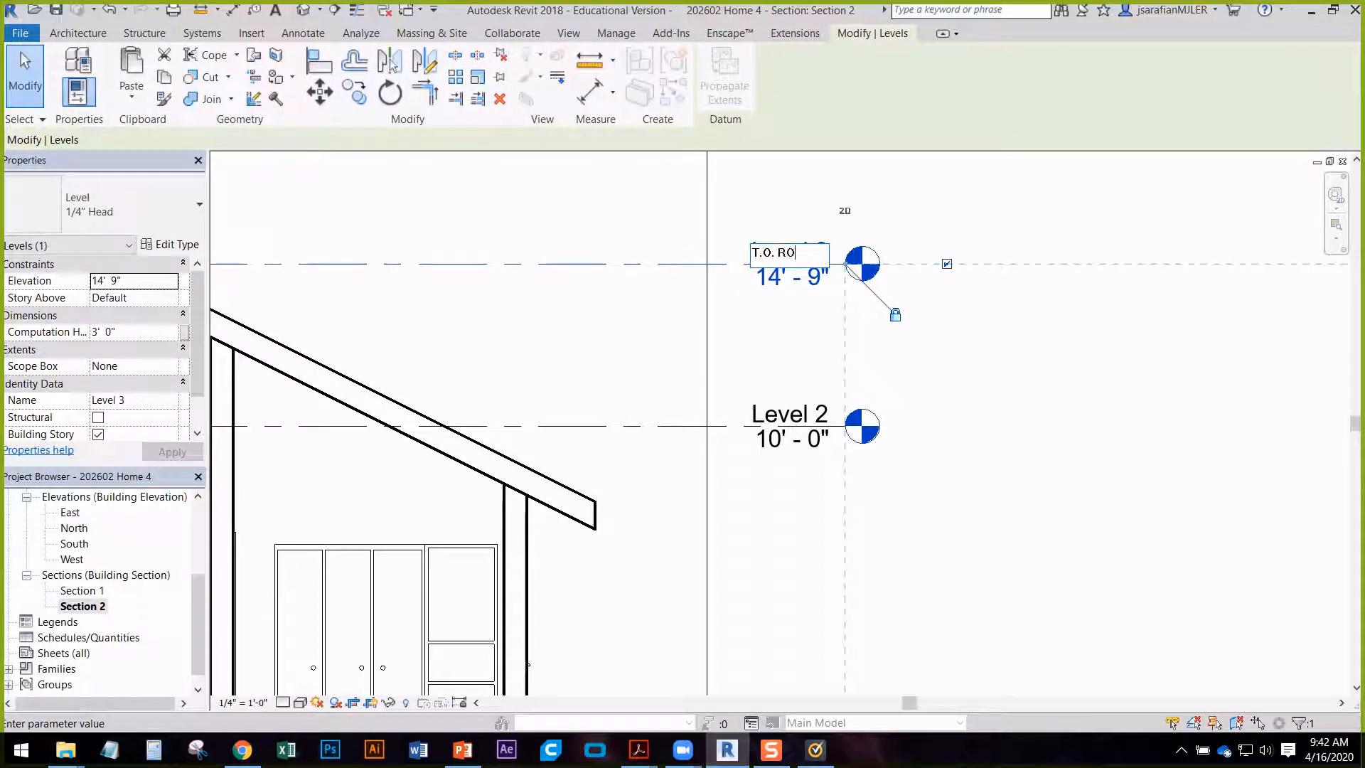
left_click(971, 340)
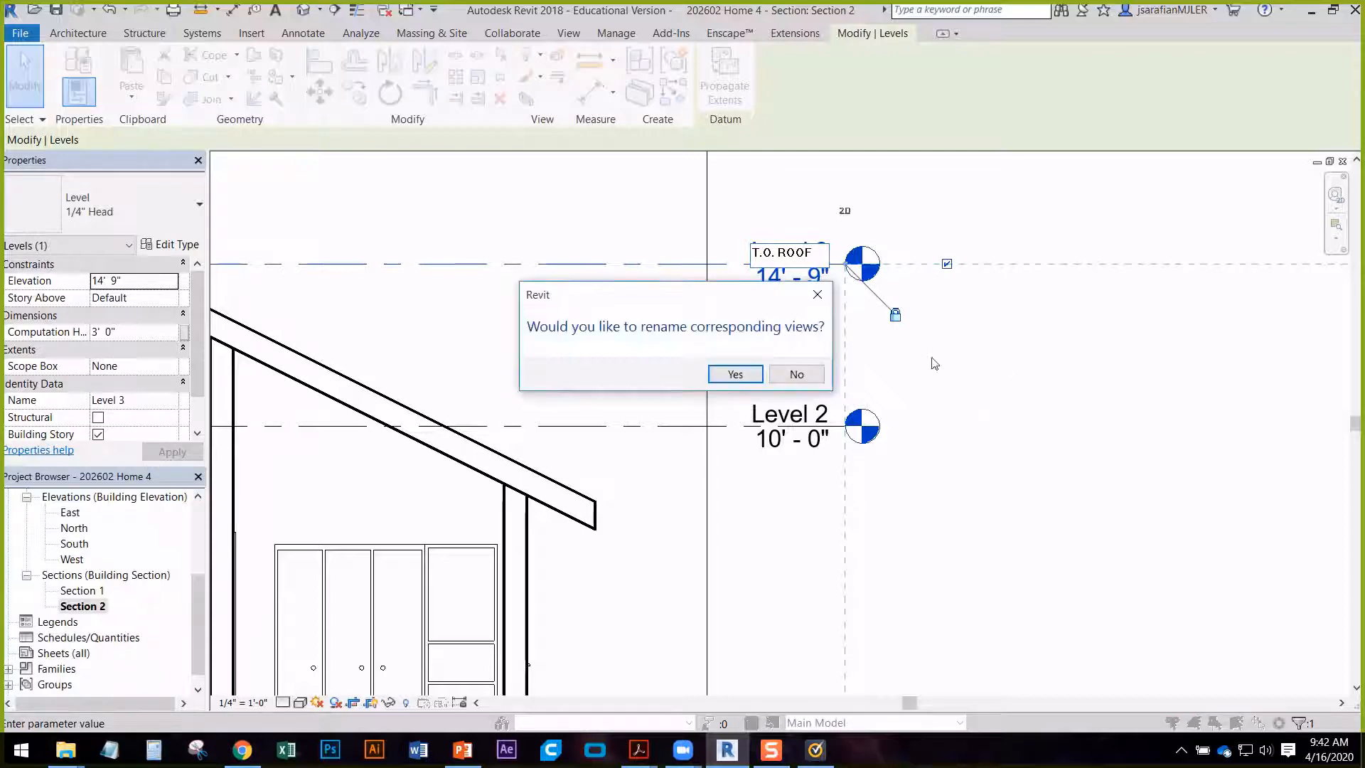
left_click(734, 374)
left_click(761, 380)
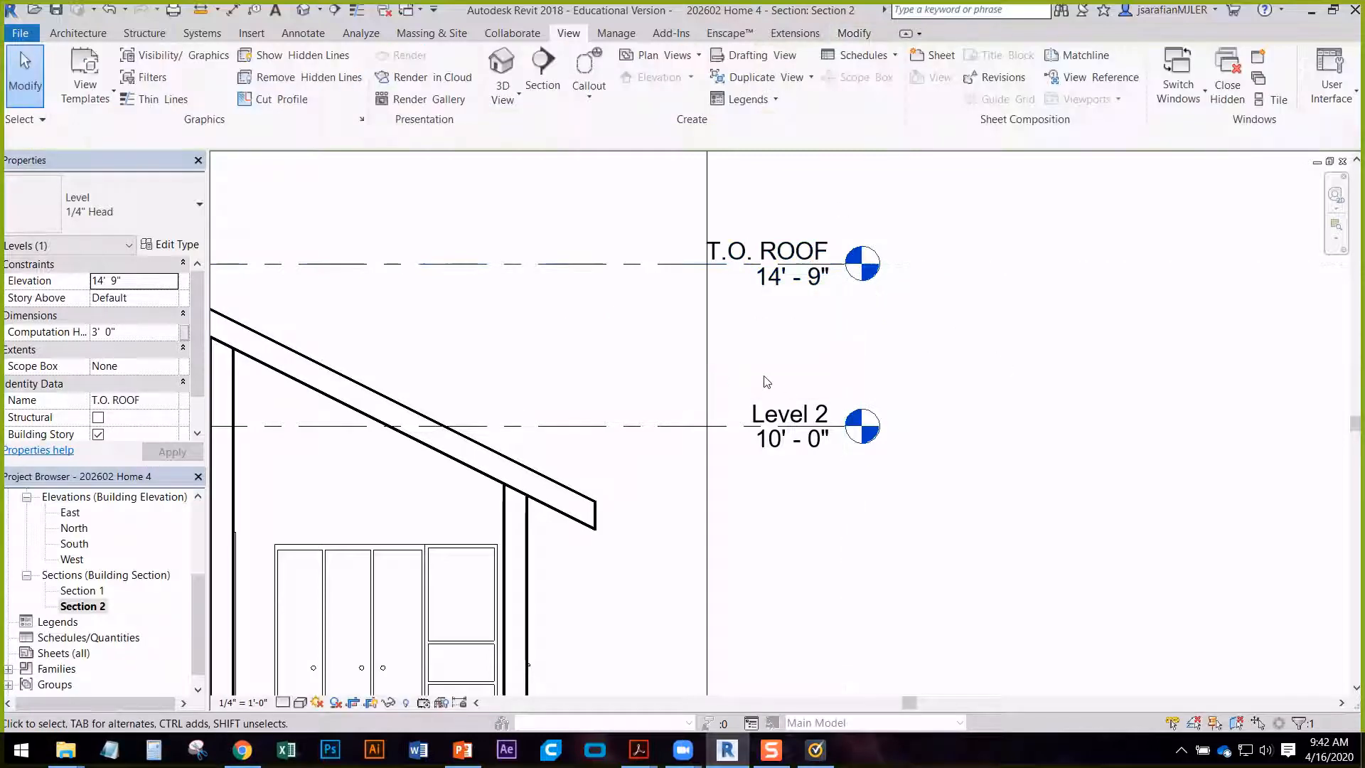
- Select Level 2 and examine its line in relation to the roof eave and the top of the bedroom's exterior wall
middle_click_drag(823, 493, 979, 292)
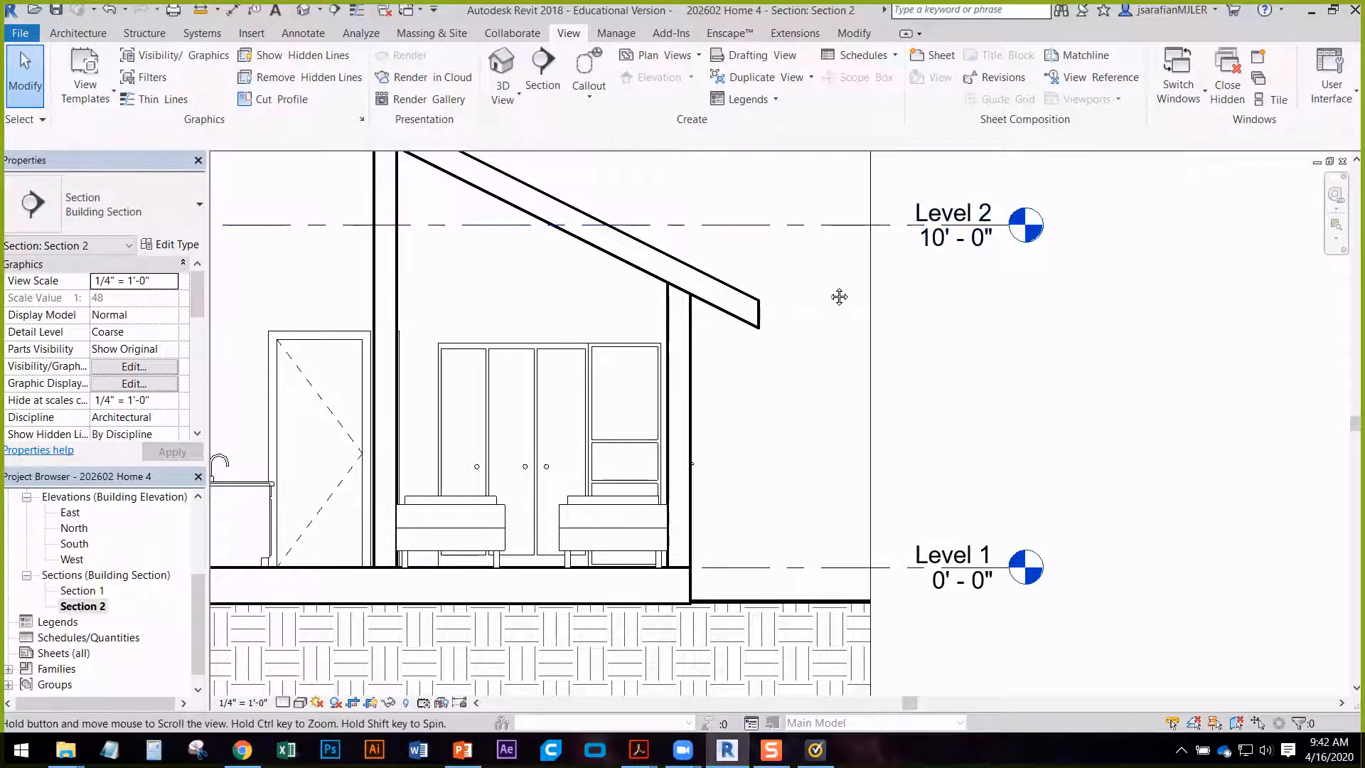
middle_click_drag(838, 296, 866, 322)
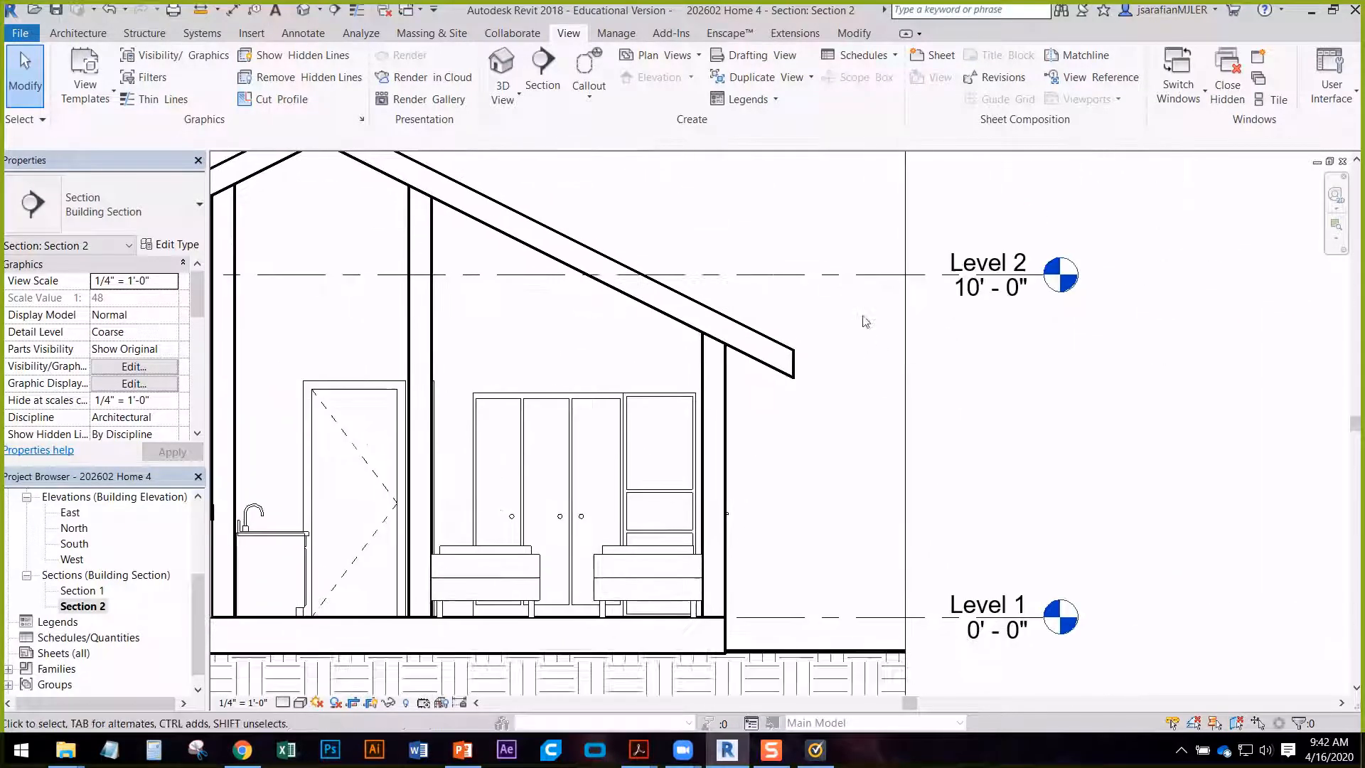
left_click(867, 276)
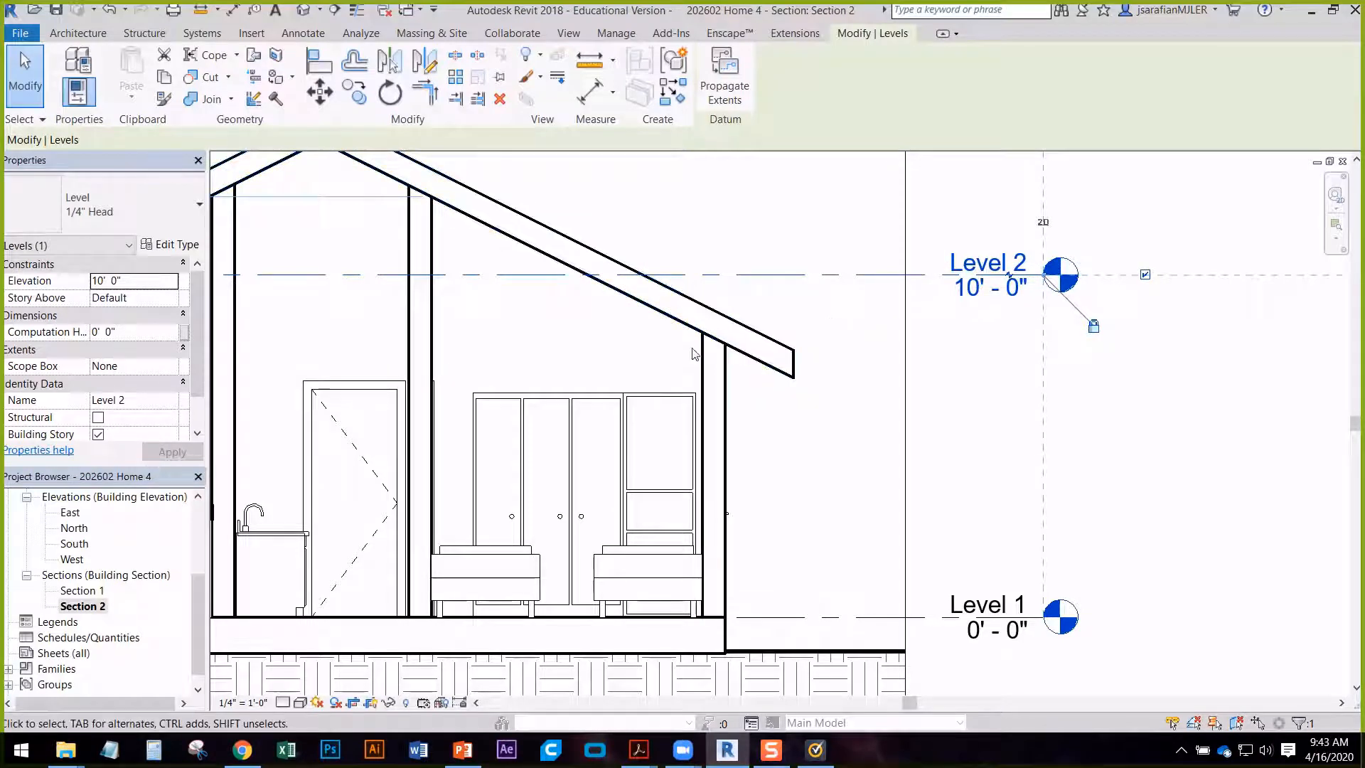
scroll(692, 355, "up", 5)
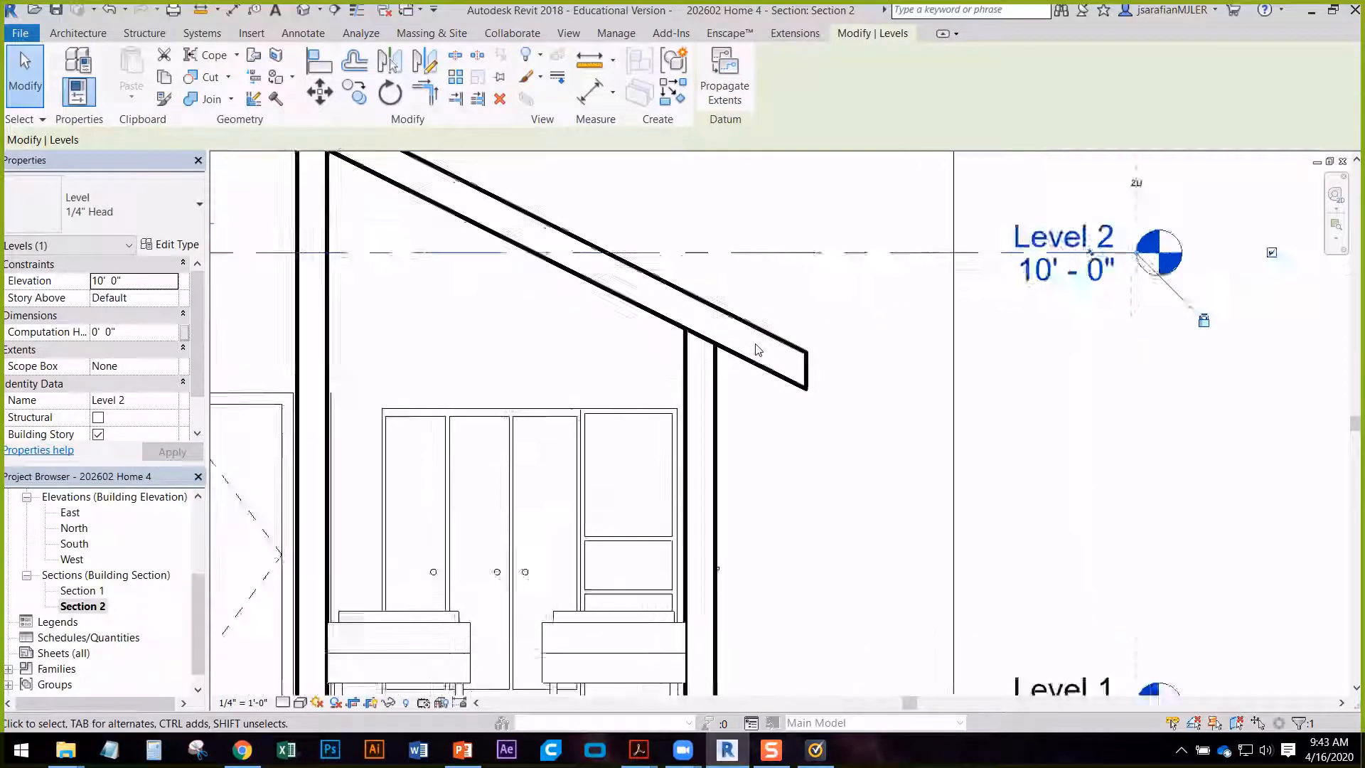
scroll(668, 430, "down", 3)
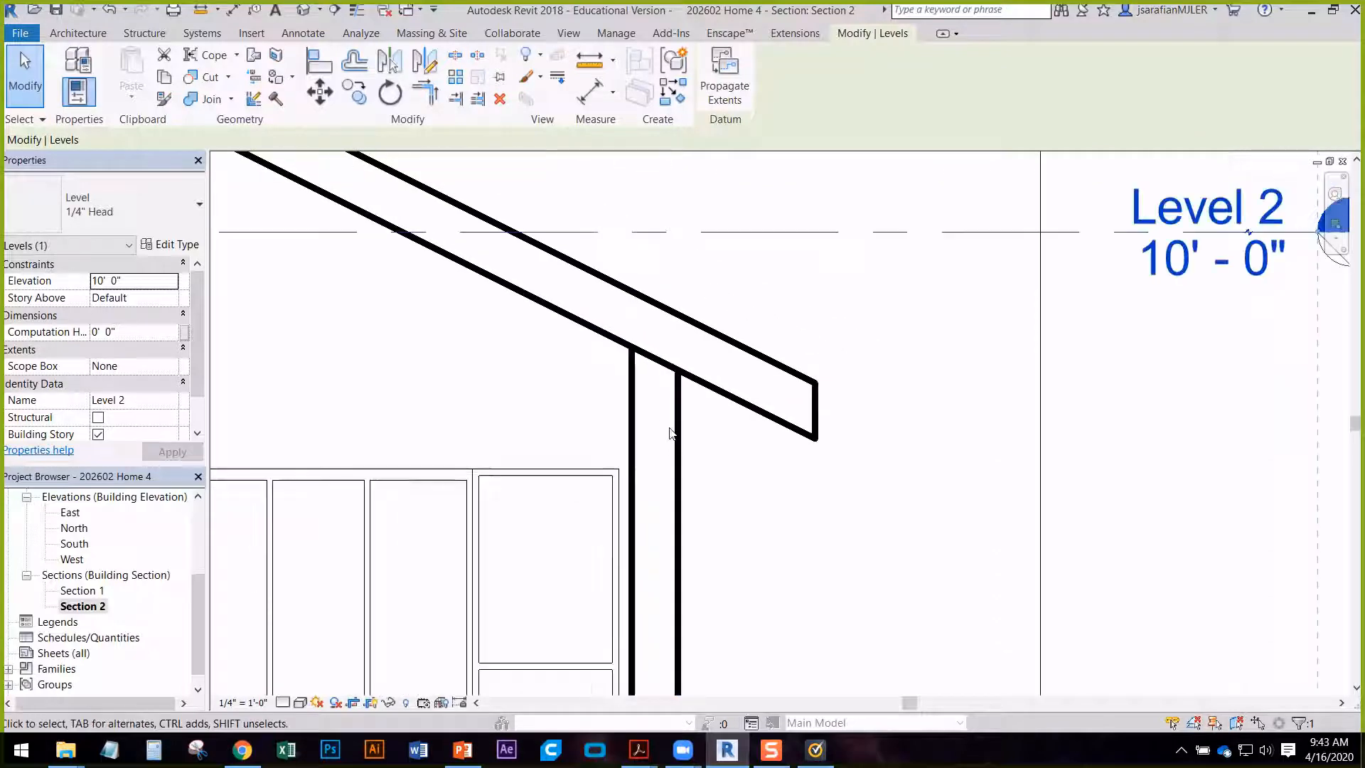
scroll(686, 370, "down", 1)
scroll(687, 398, "down", 3)
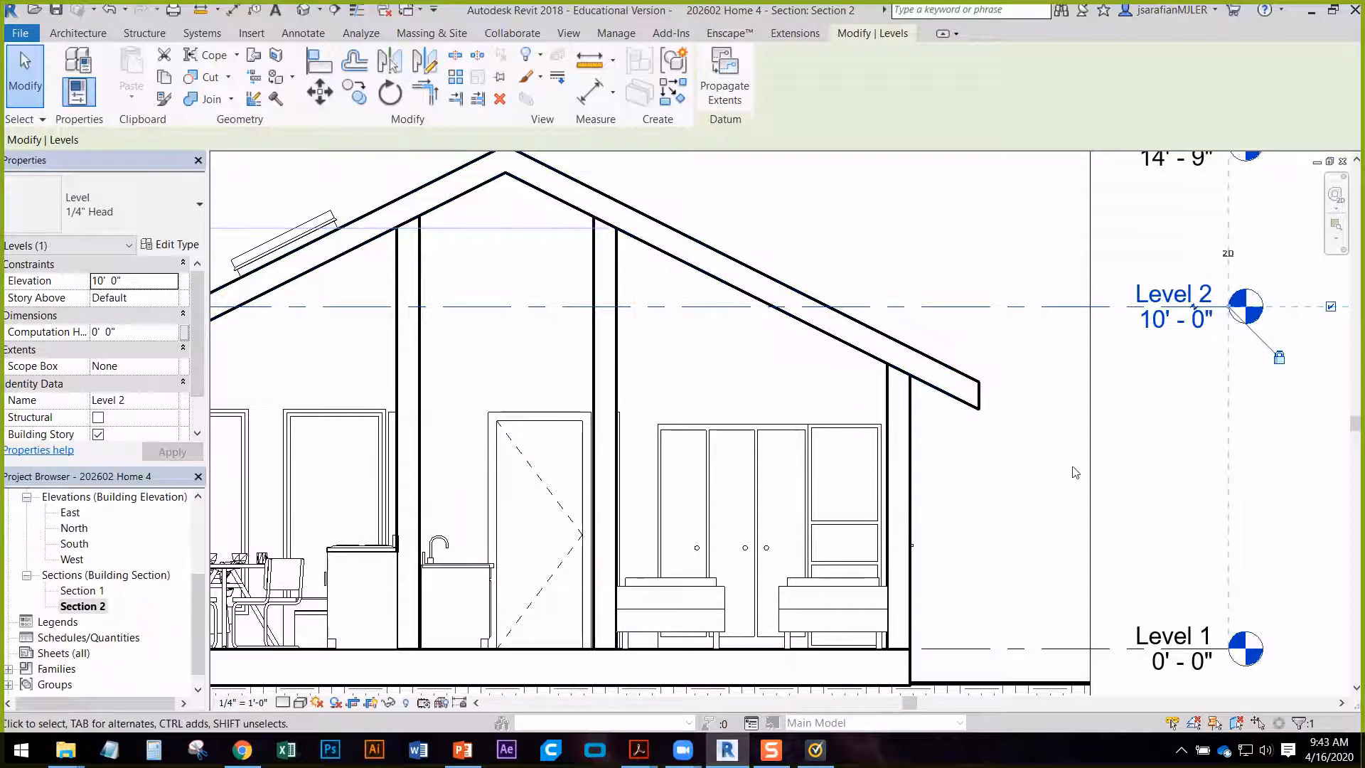
scroll(892, 366, "up", 4)
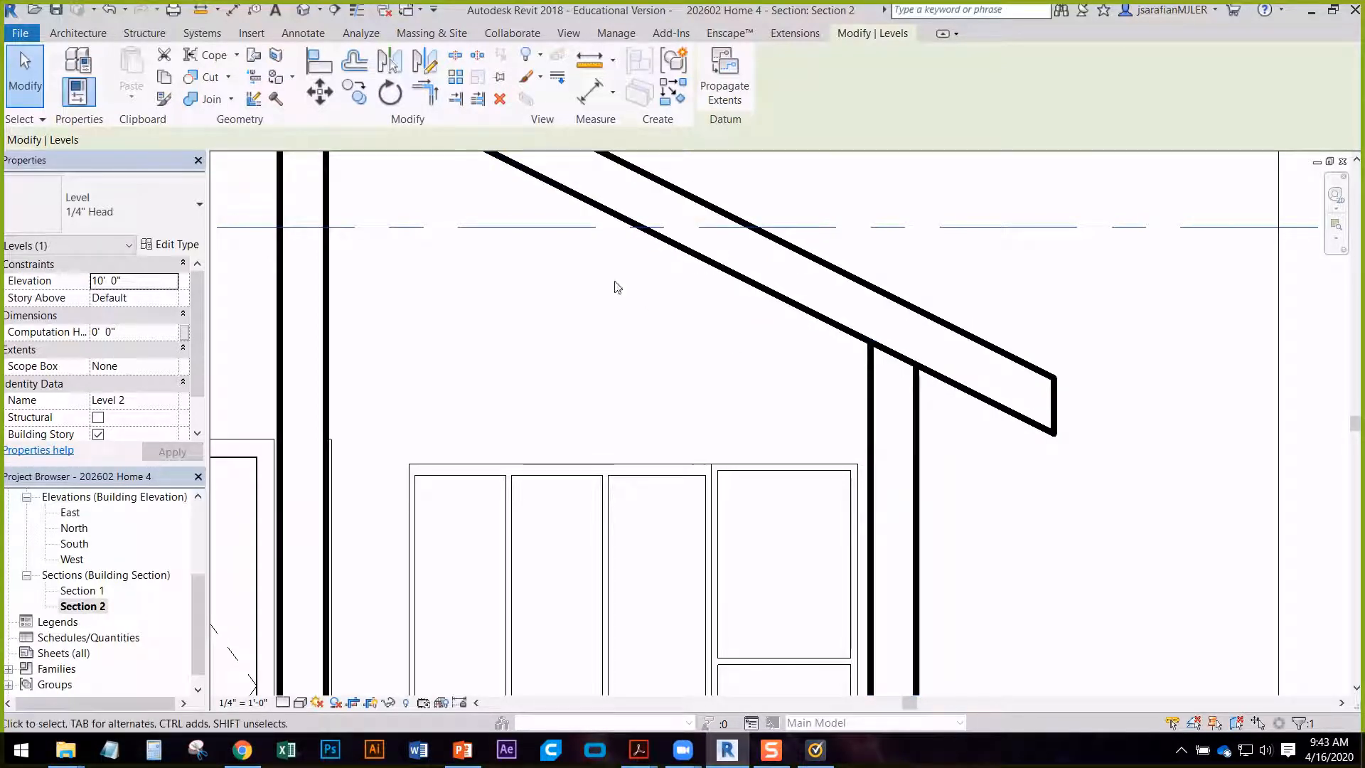
middle_click_drag(612, 289, 642, 337)
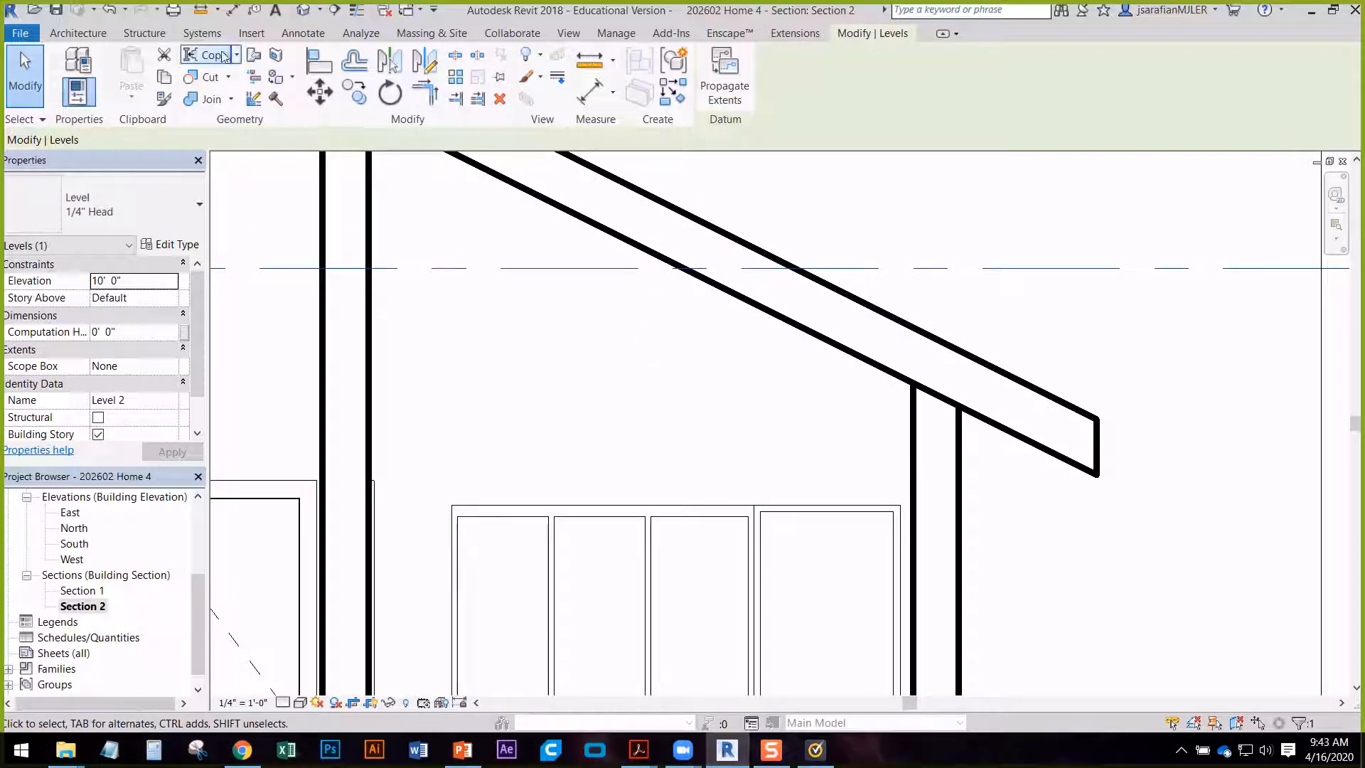
- Start placing a detail component and browse the family library to Detail Items, Div 06-Wood and Plastic, 061100-Wood Framing
left_click(78, 33)
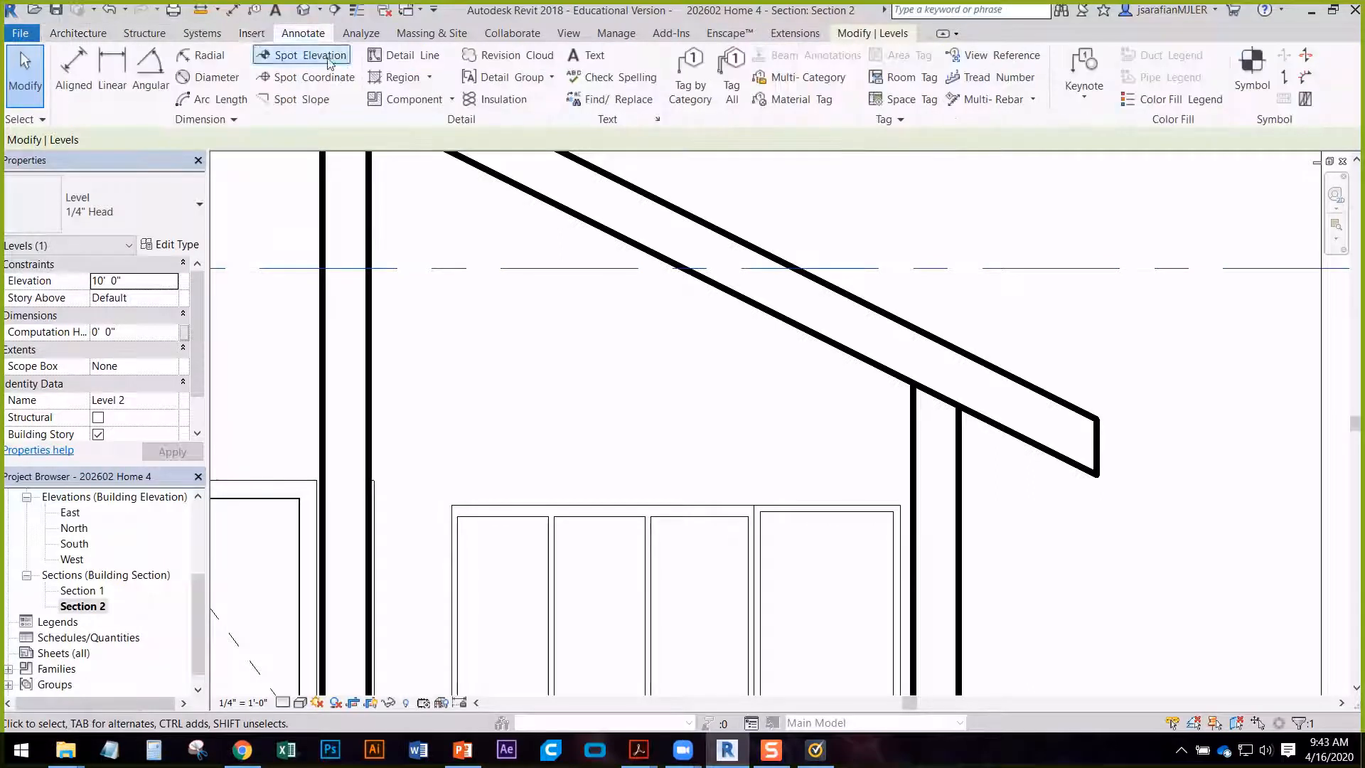
left_click(436, 99)
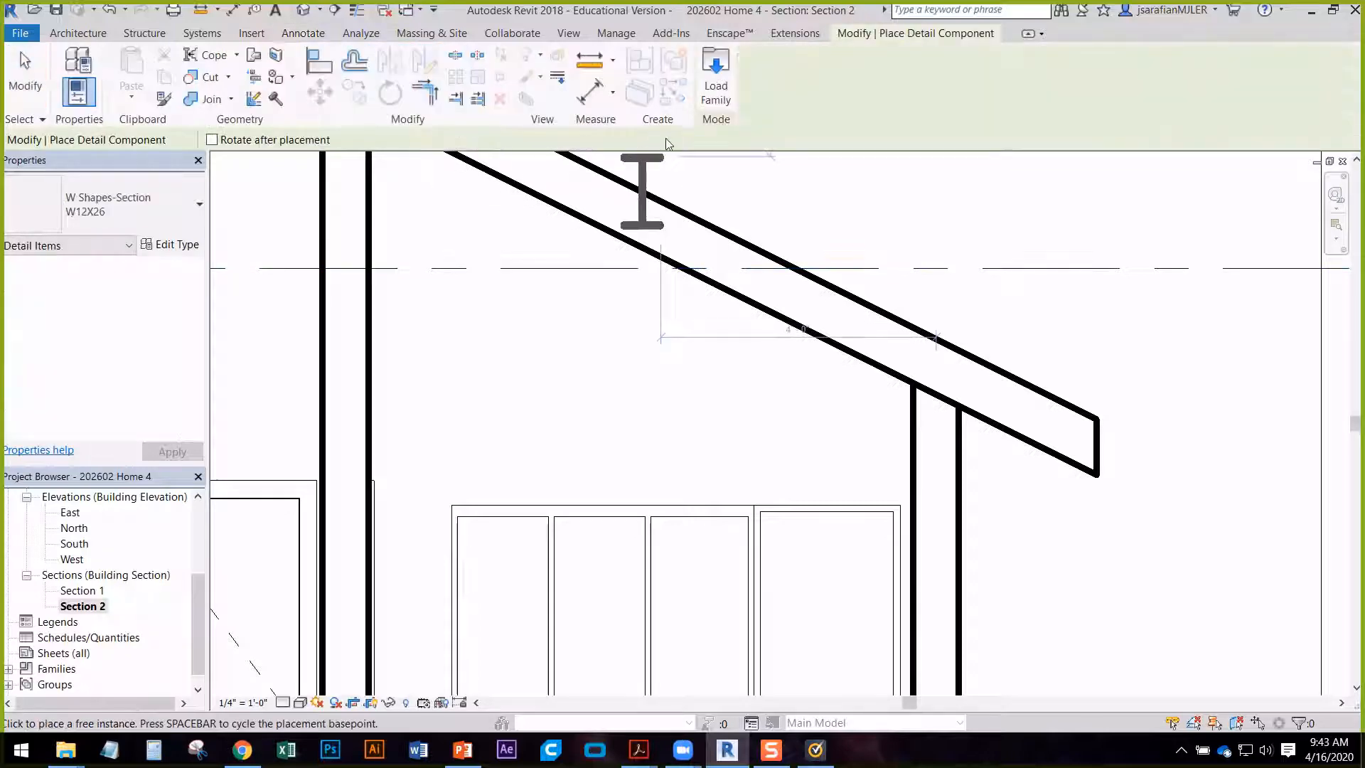
left_click(642, 190)
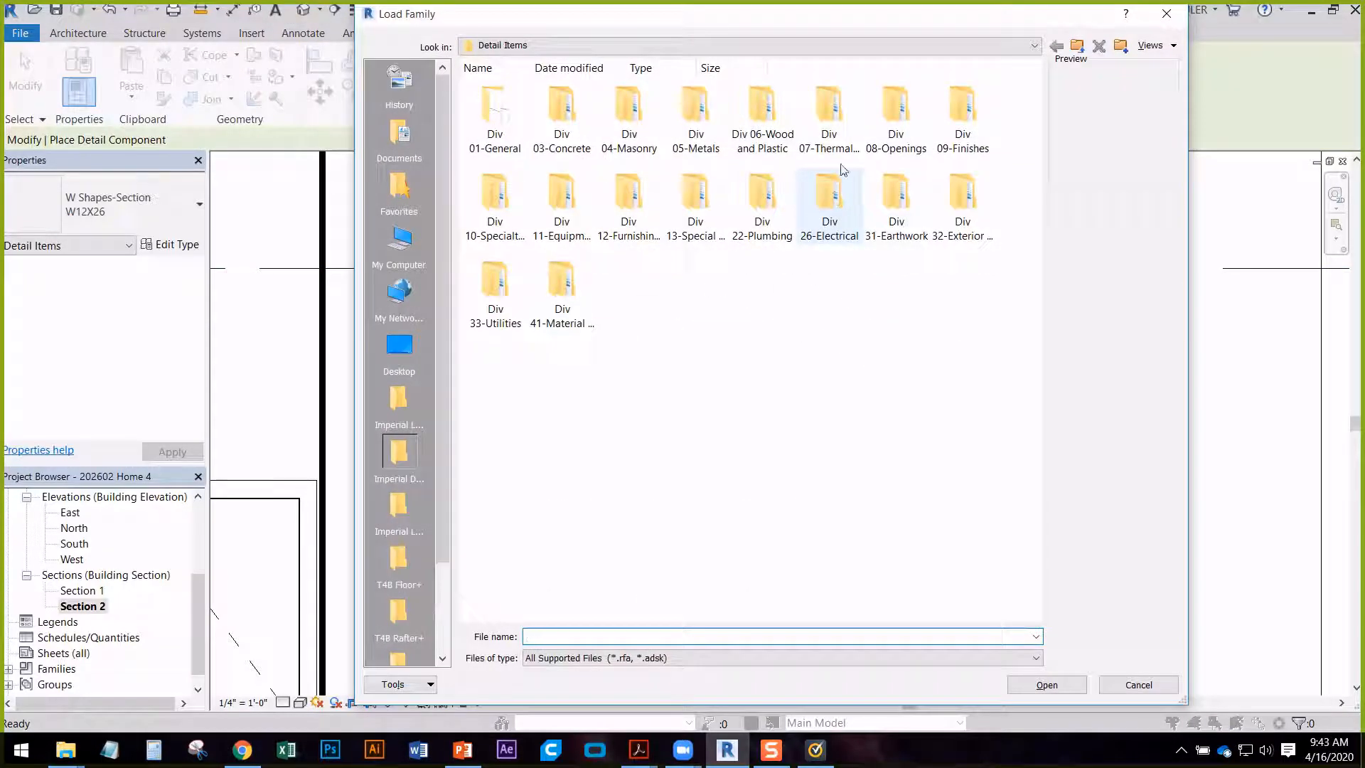
left_click(1078, 47)
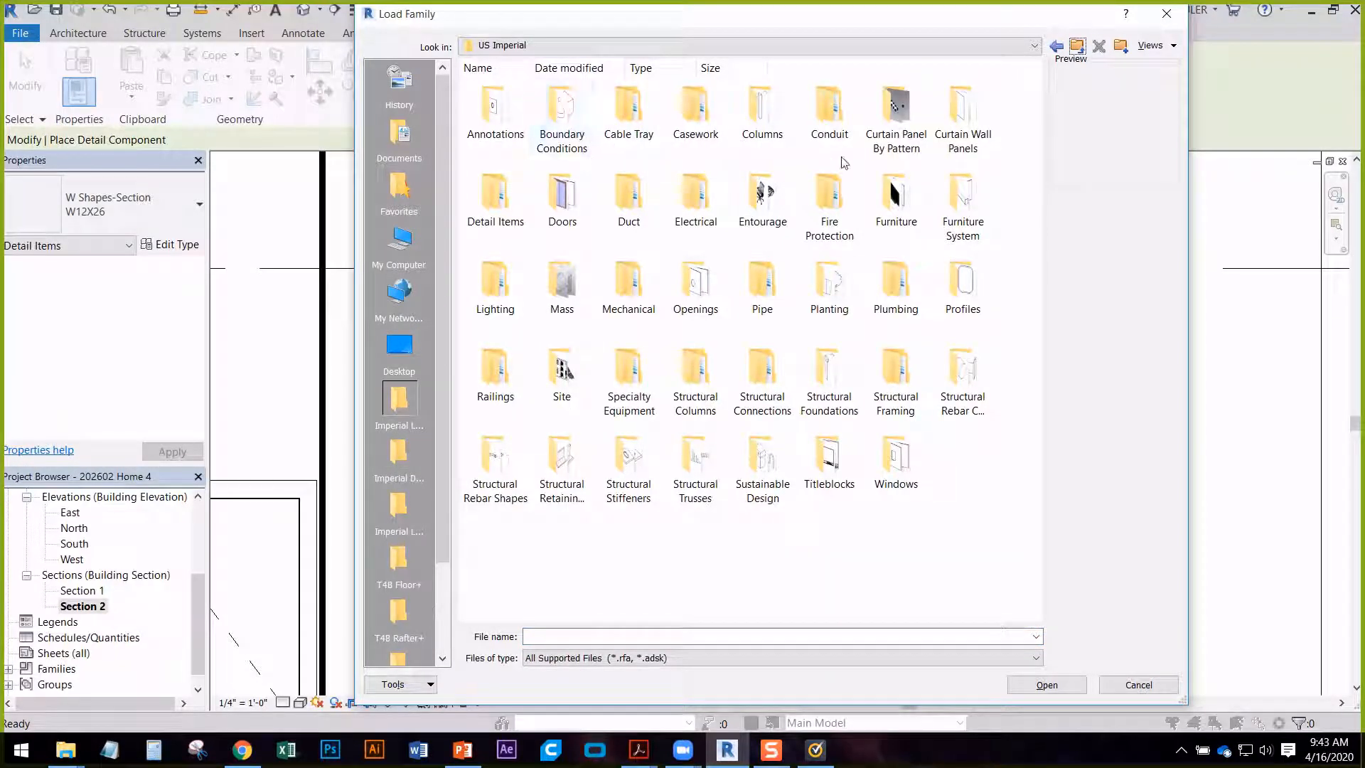
double_click(495, 194)
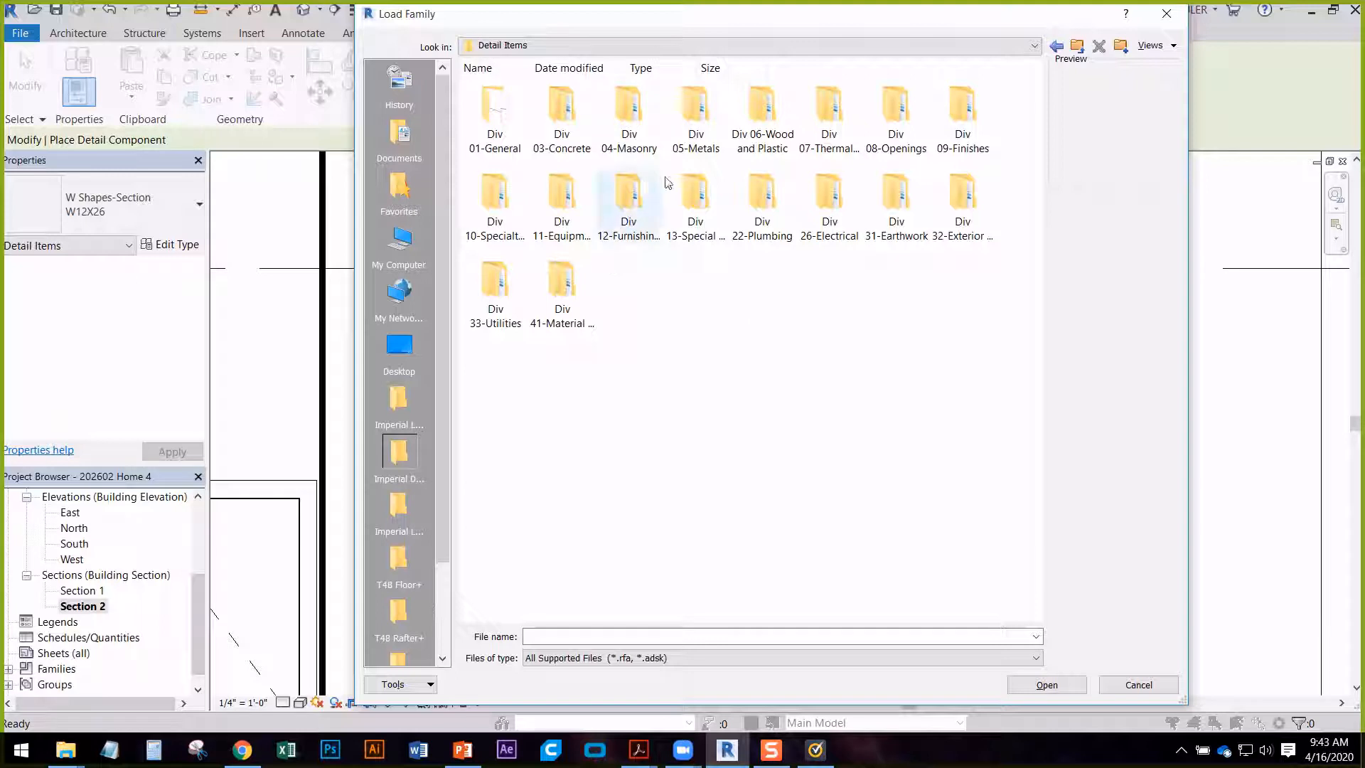
double_click(750, 142)
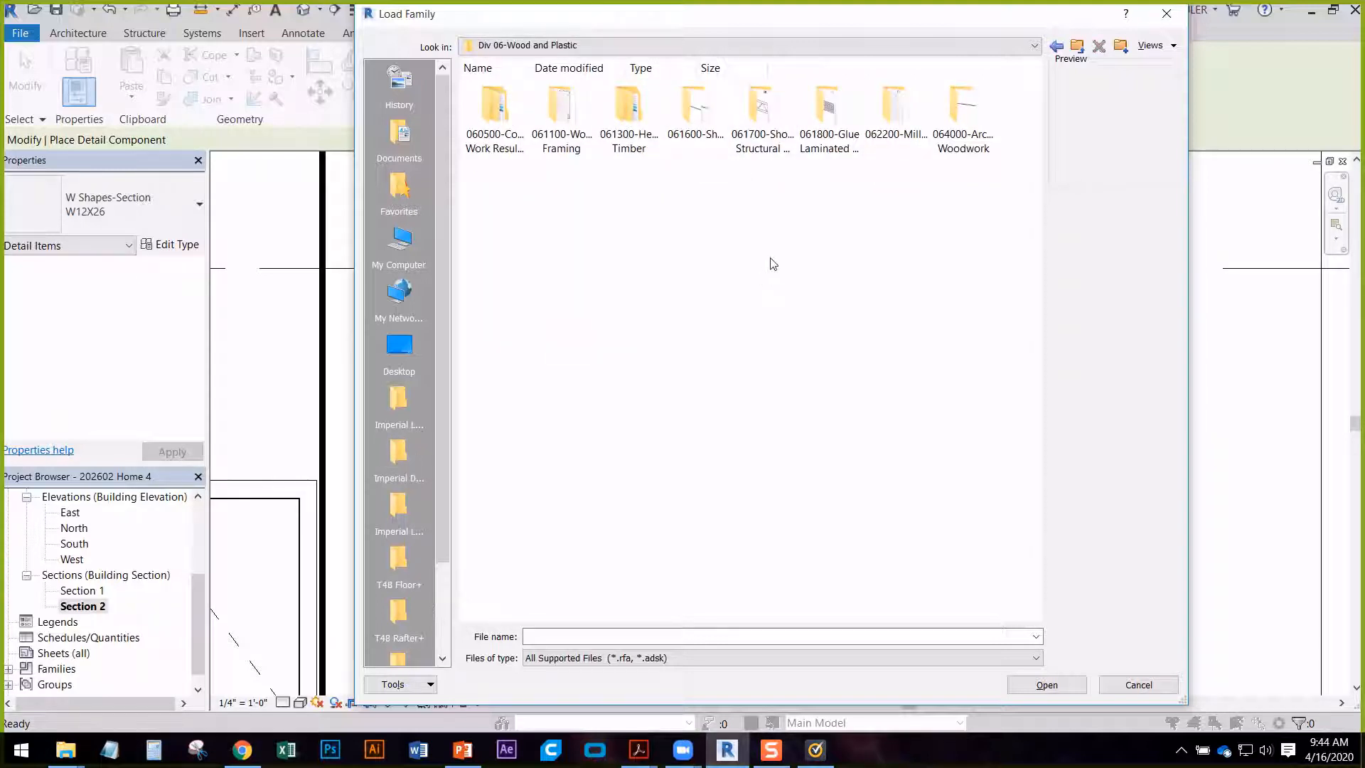
double_click(556, 130)
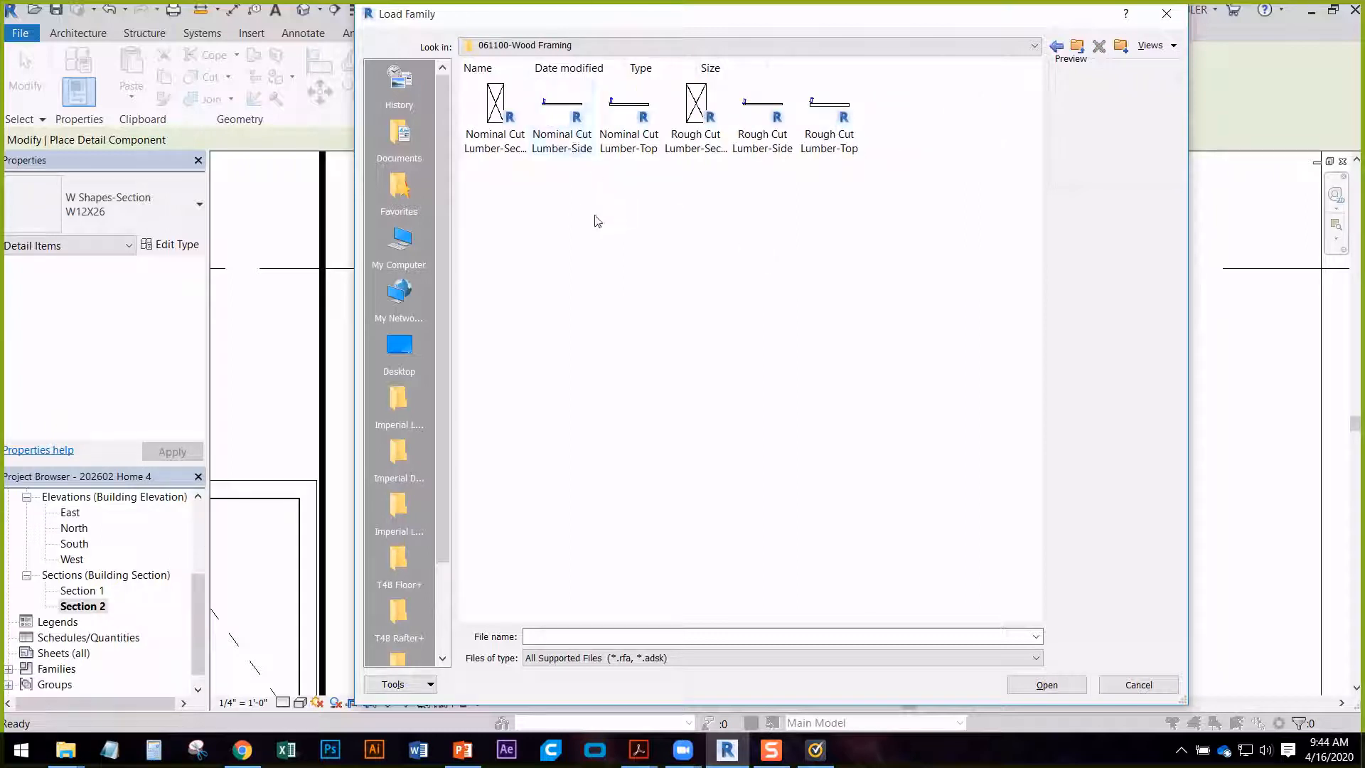
- Load the 2x6 type of the Nominal Cut Lumber-Section family for placement
left_click(502, 148)
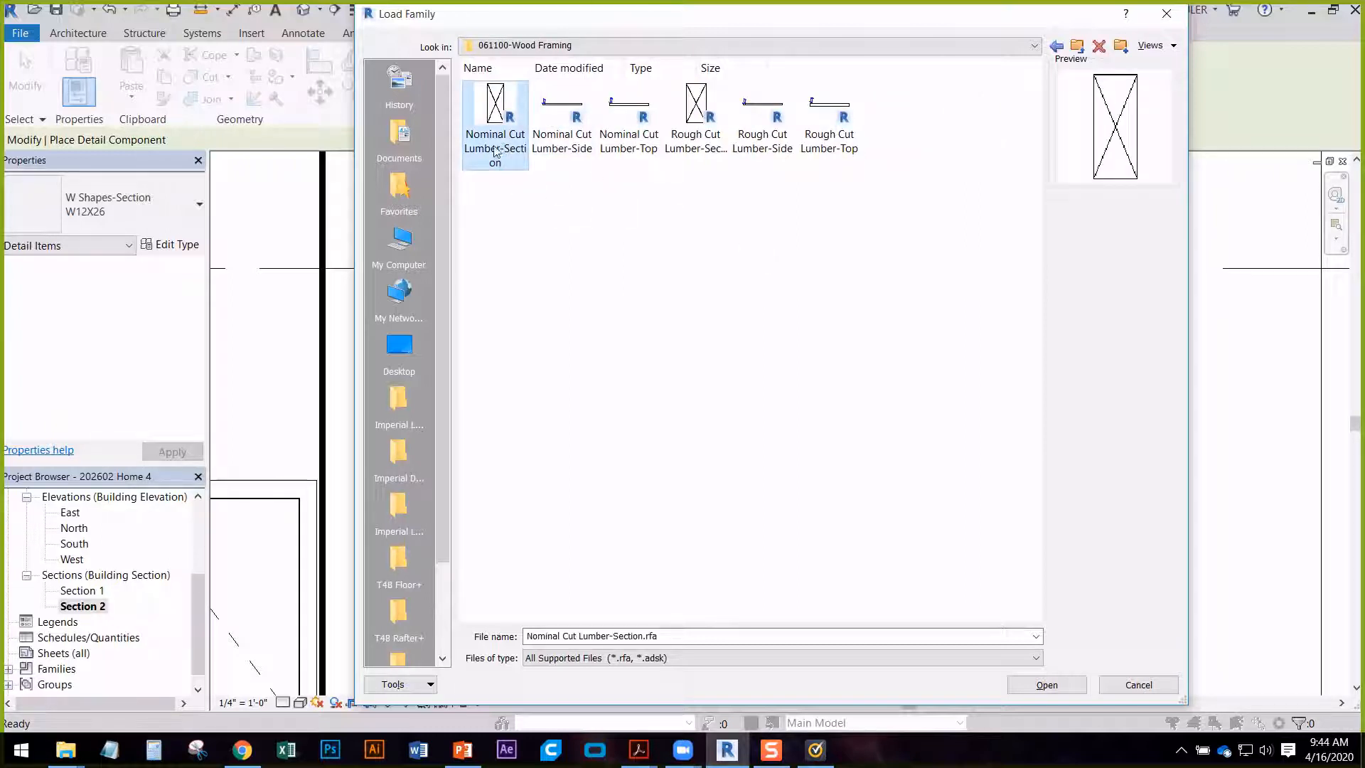
double_click(495, 150)
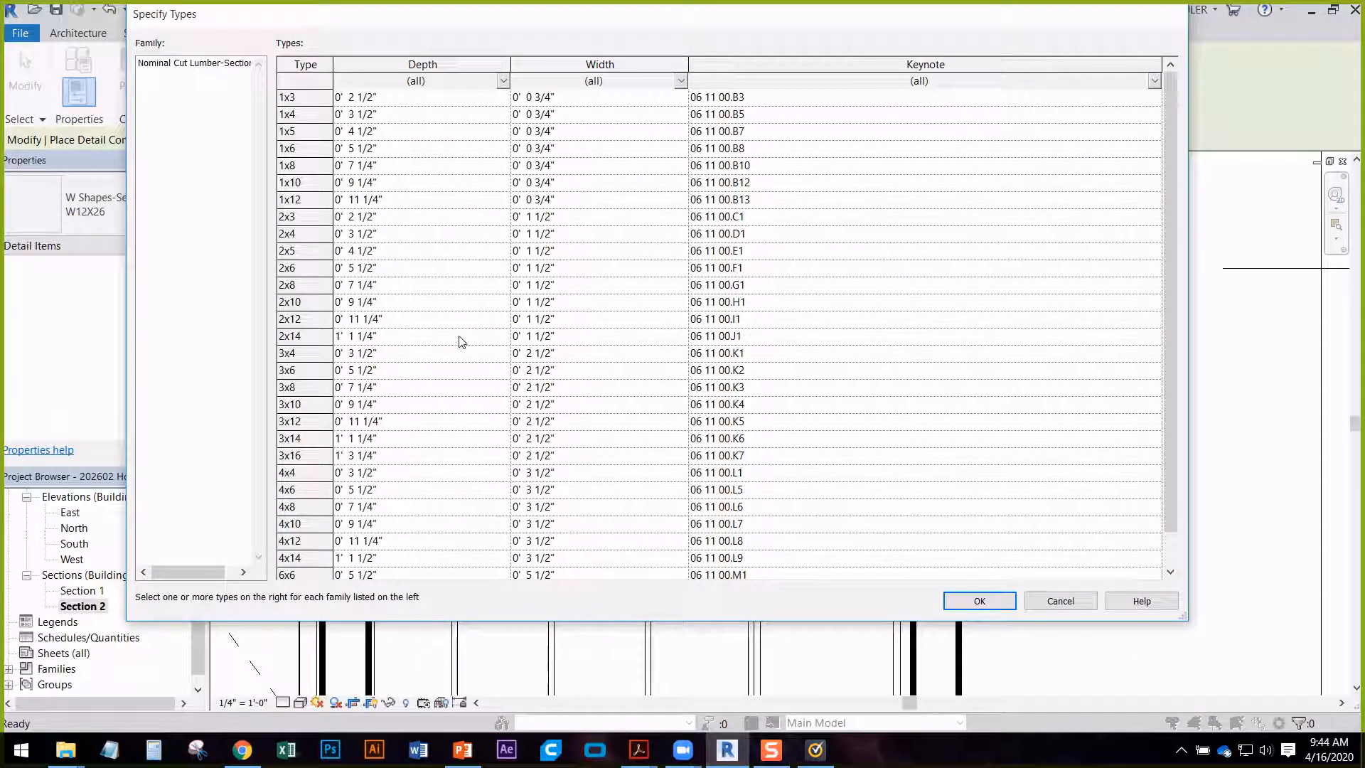
left_click(316, 274)
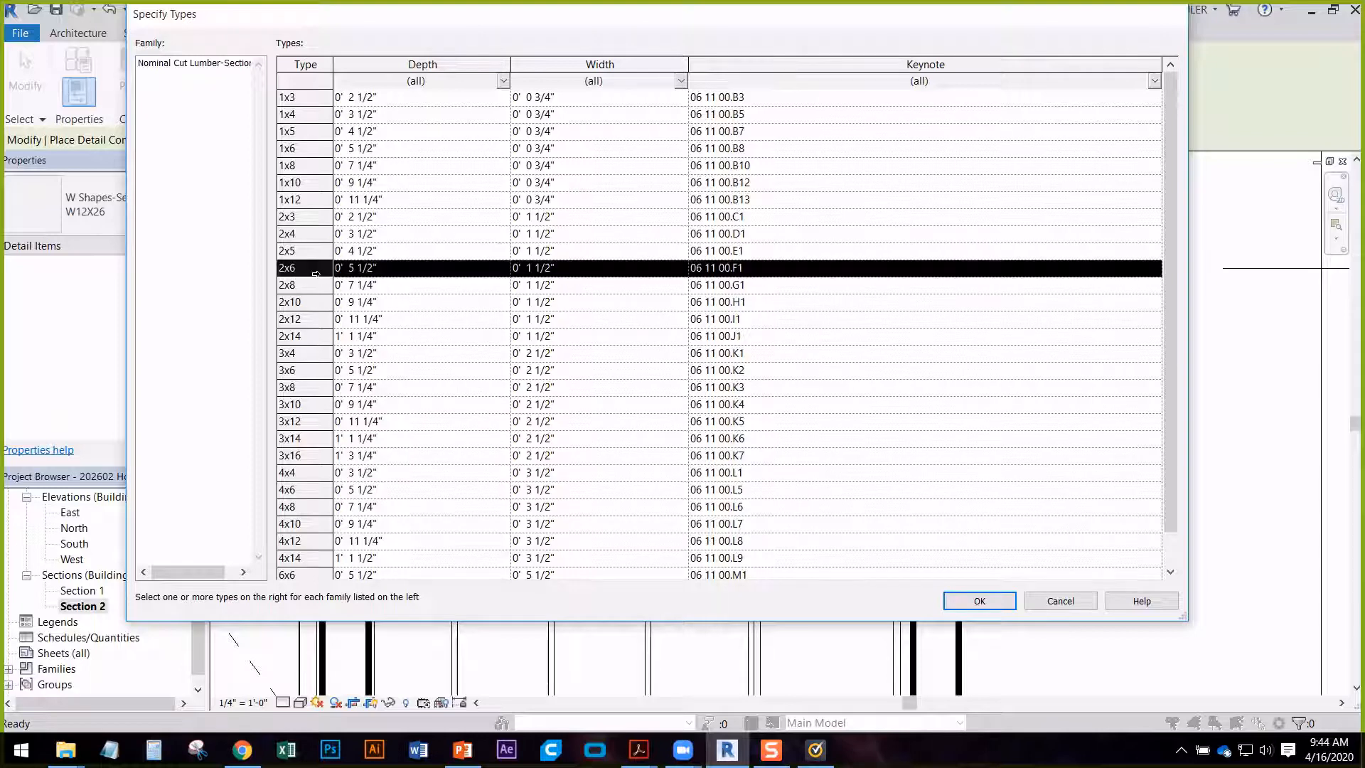
left_click(979, 601)
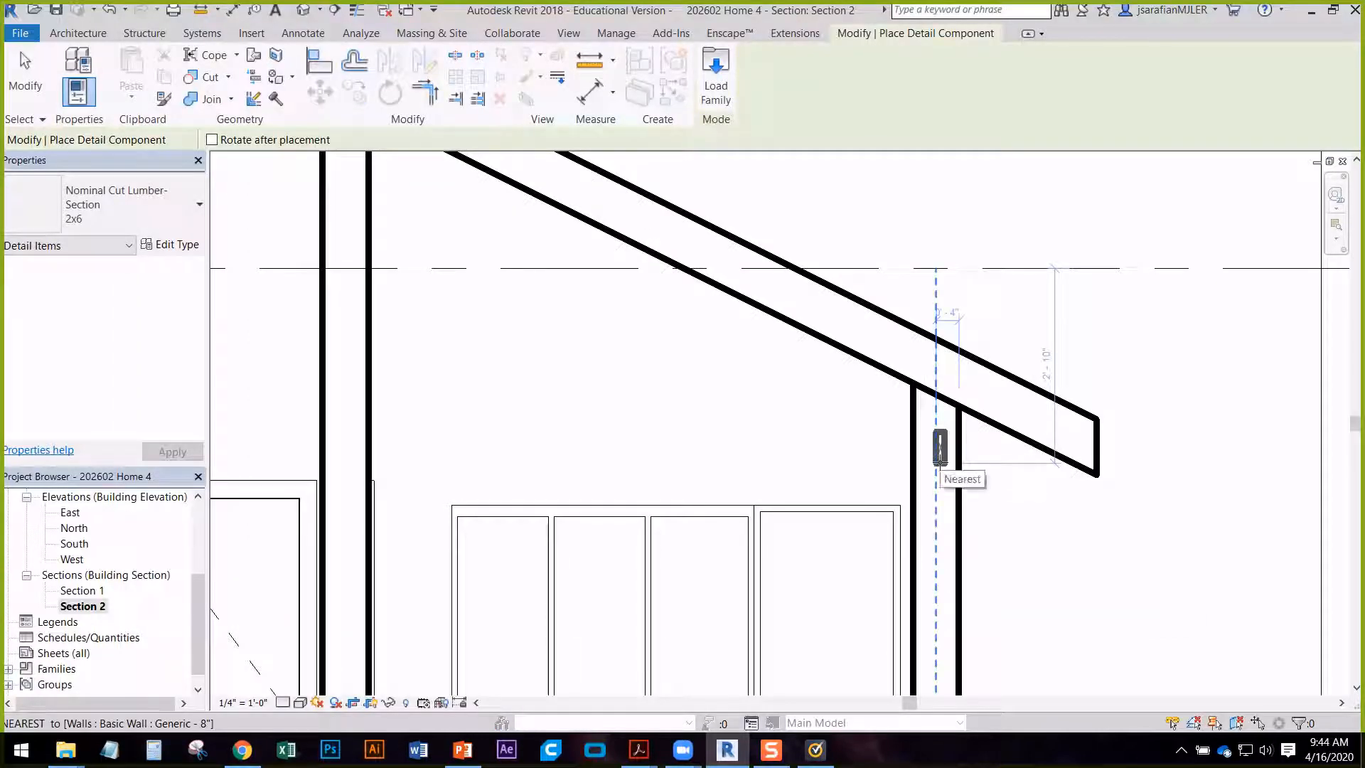
- Place two horizontal 2x6 lumber sections, one below the other, inside the top of the exterior wall beneath the roof
key("space")
scroll(935, 426, "up", 5)
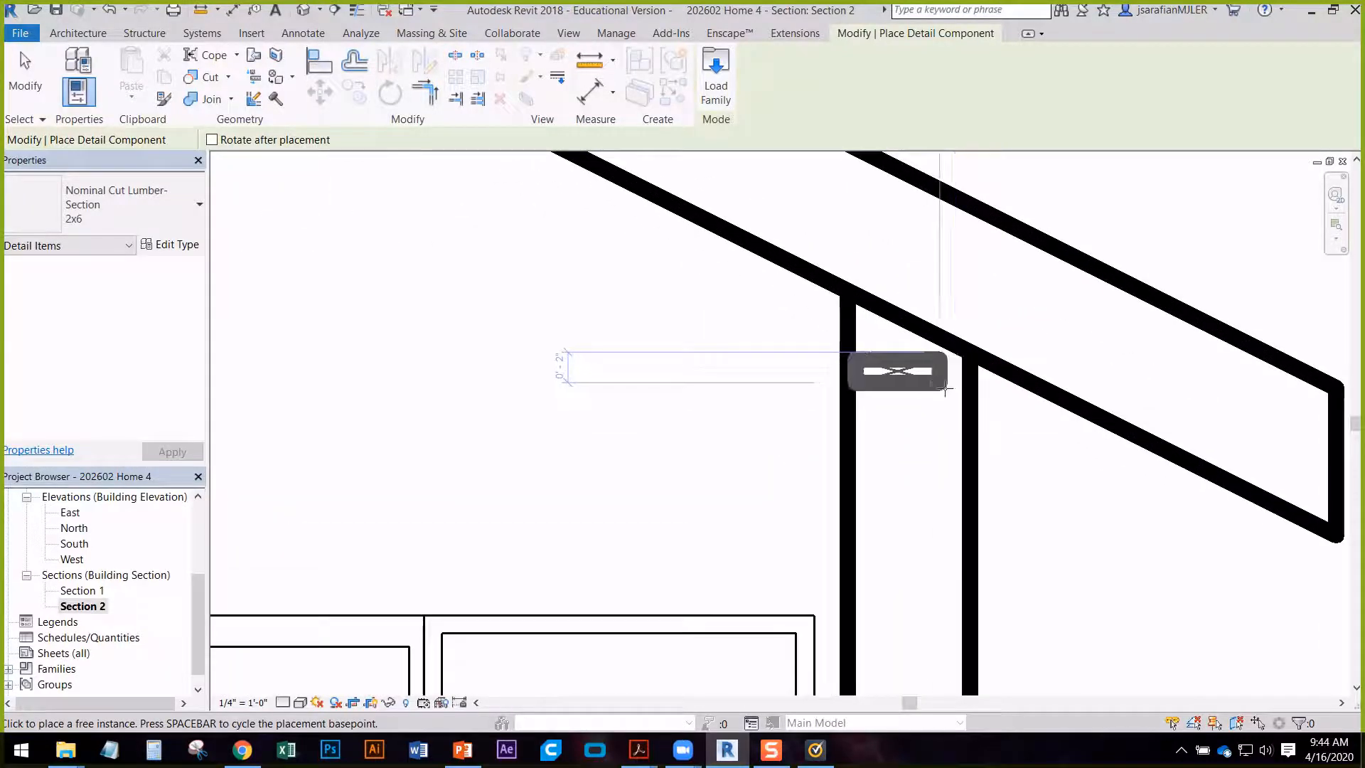
scroll(945, 387, "up", 1)
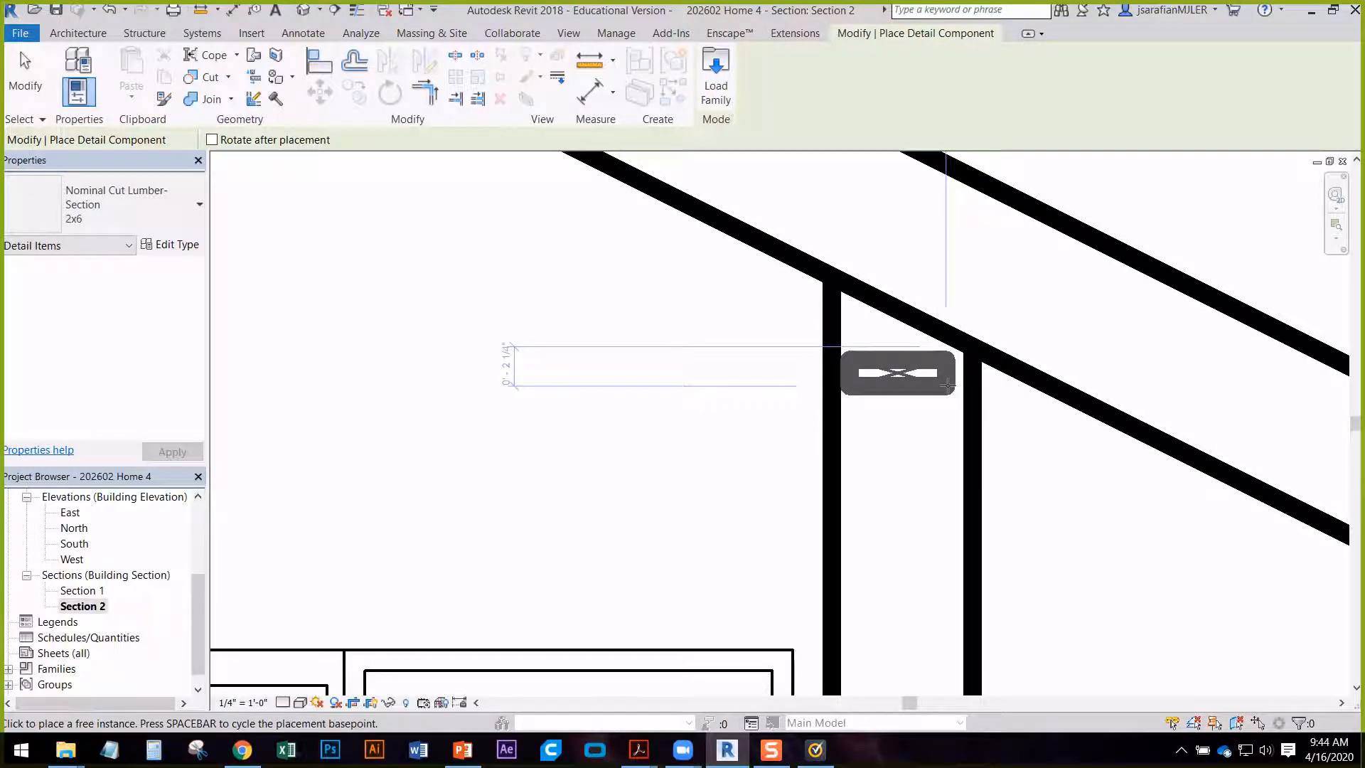
left_click(953, 386)
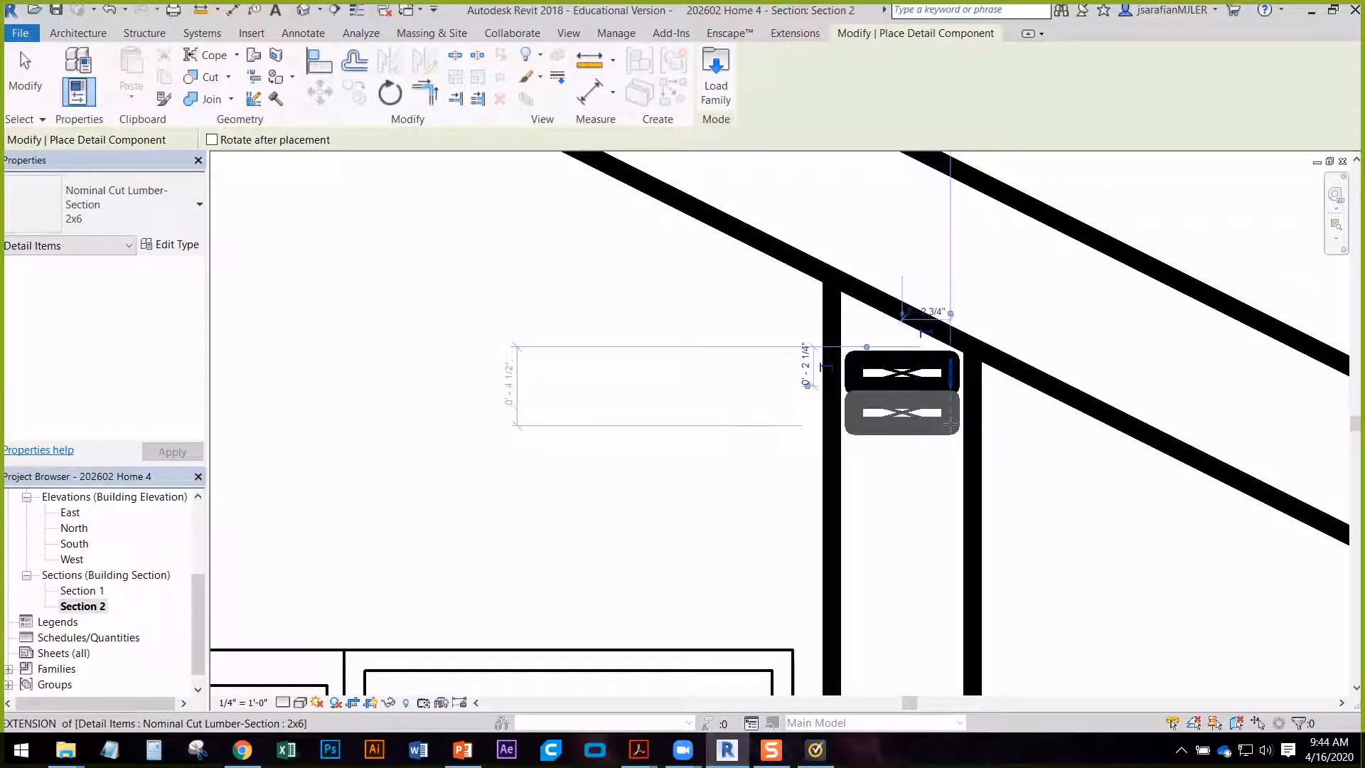
left_click(951, 424)
key("Escape")
key("Escape")
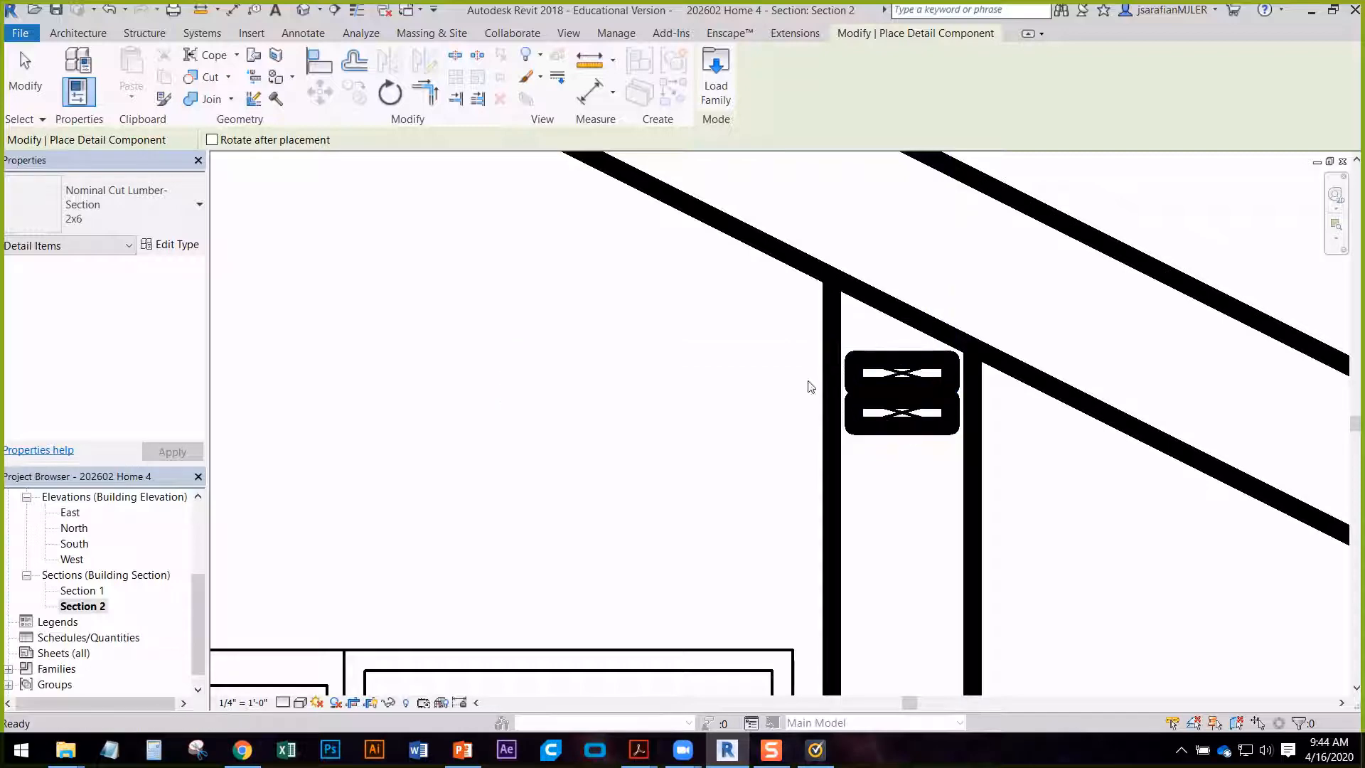
- Turn on thin line display and inspect the two 2x6 sections at the wall-to-roof connection
scroll(855, 395, "down", 2)
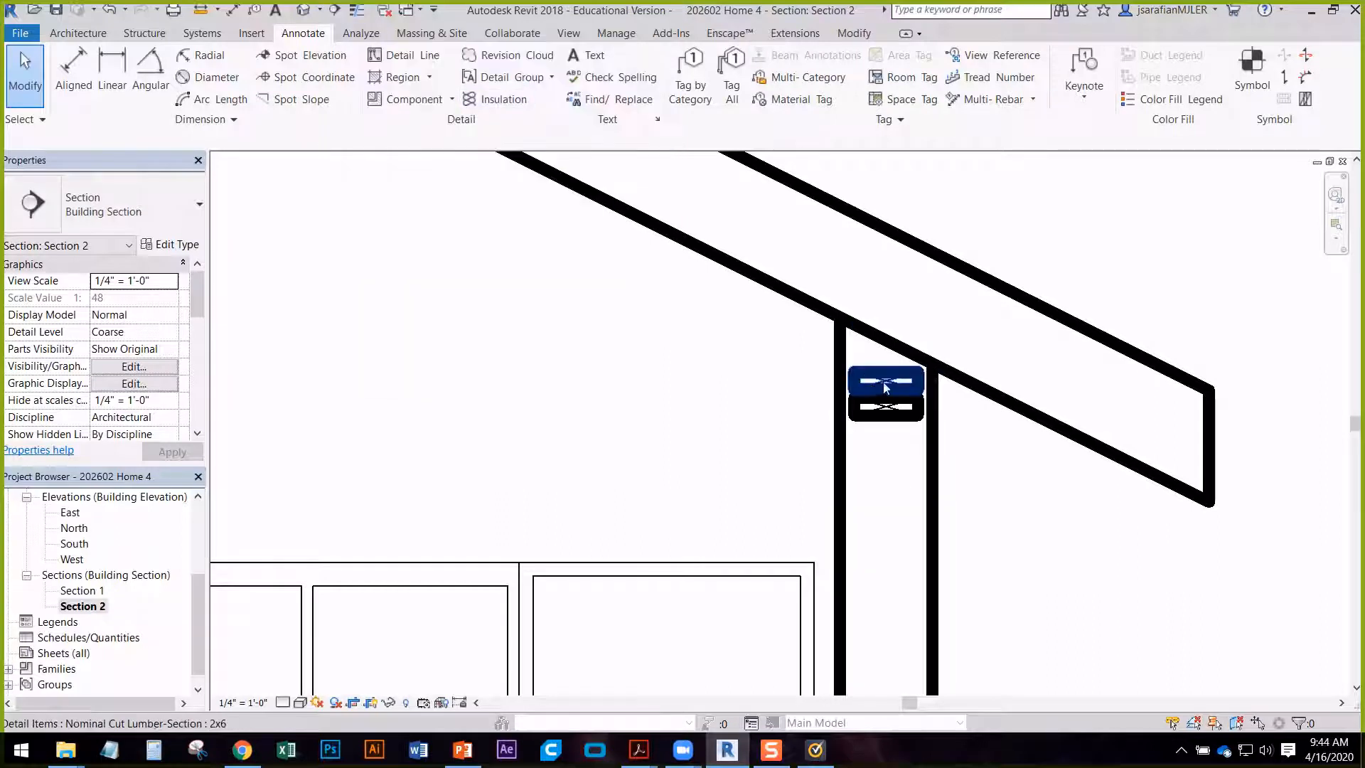
left_click(357, 11)
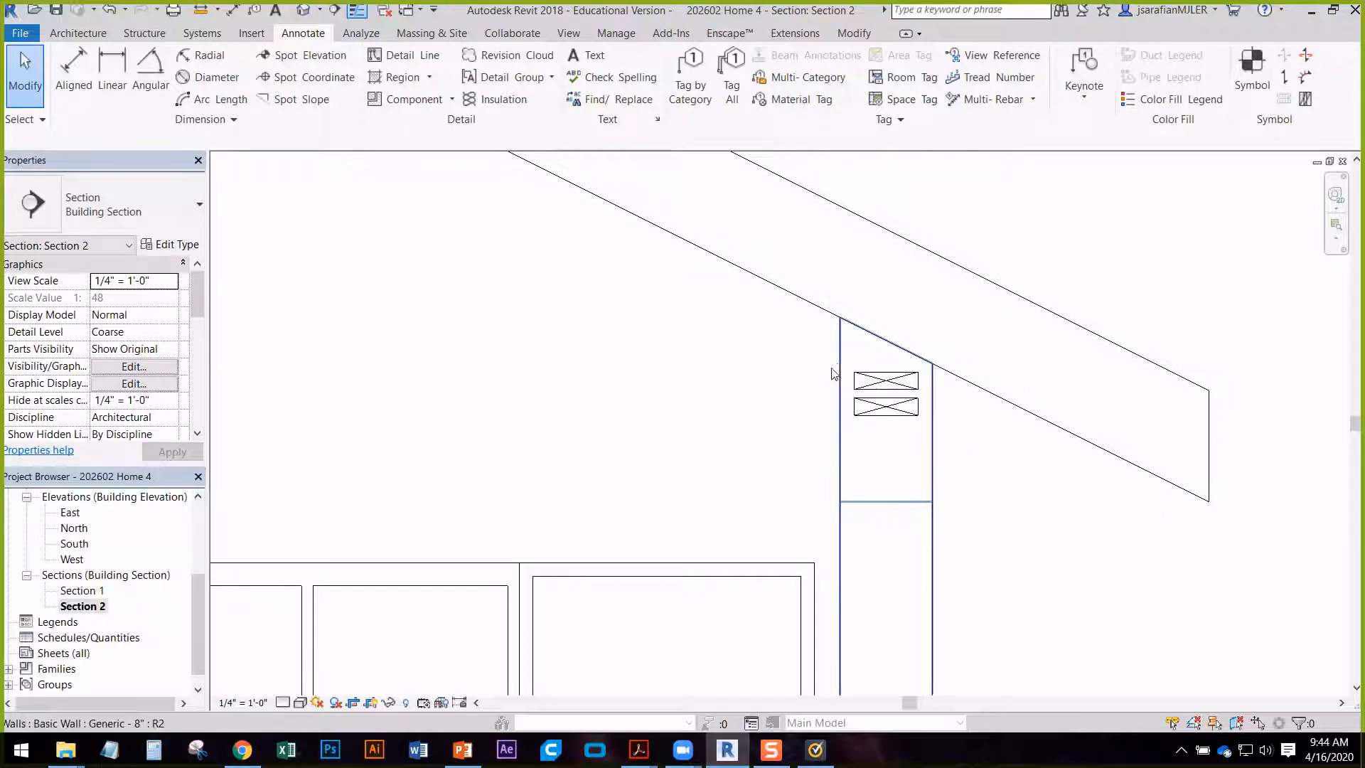
middle_click_drag(814, 405, 728, 283)
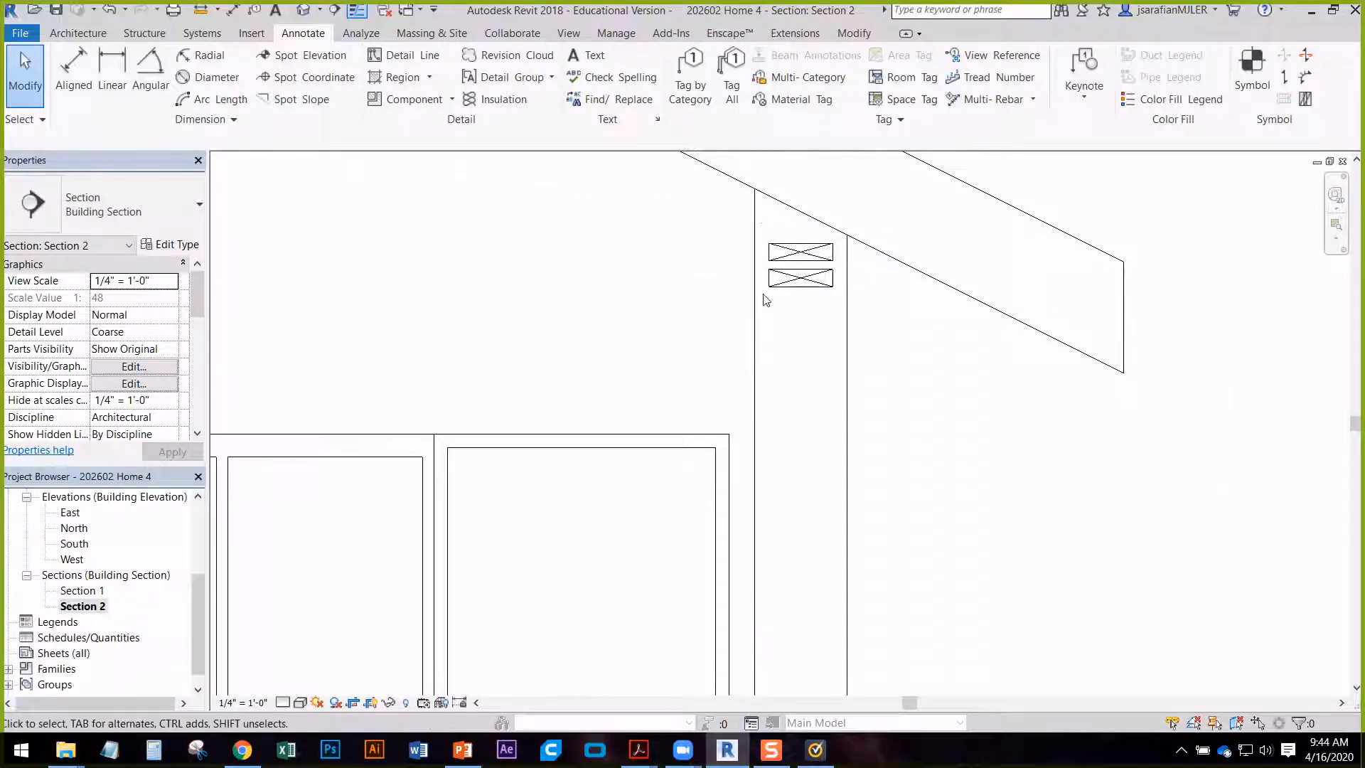
scroll(906, 262, "down", 3)
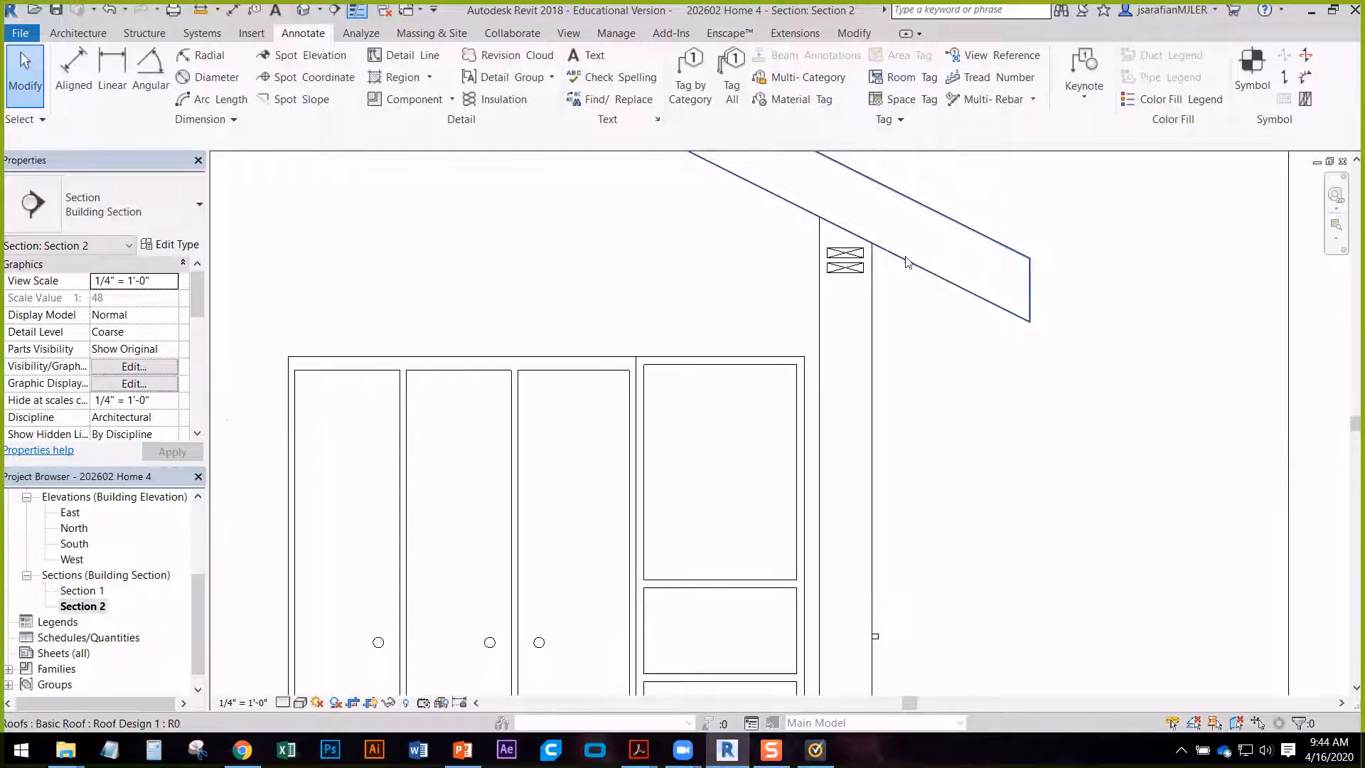
scroll(906, 262, "down", 2)
scroll(910, 279, "down", 1)
middle_click_drag(917, 414, 846, 521)
scroll(839, 390, "up", 3)
scroll(798, 439, "up", 3)
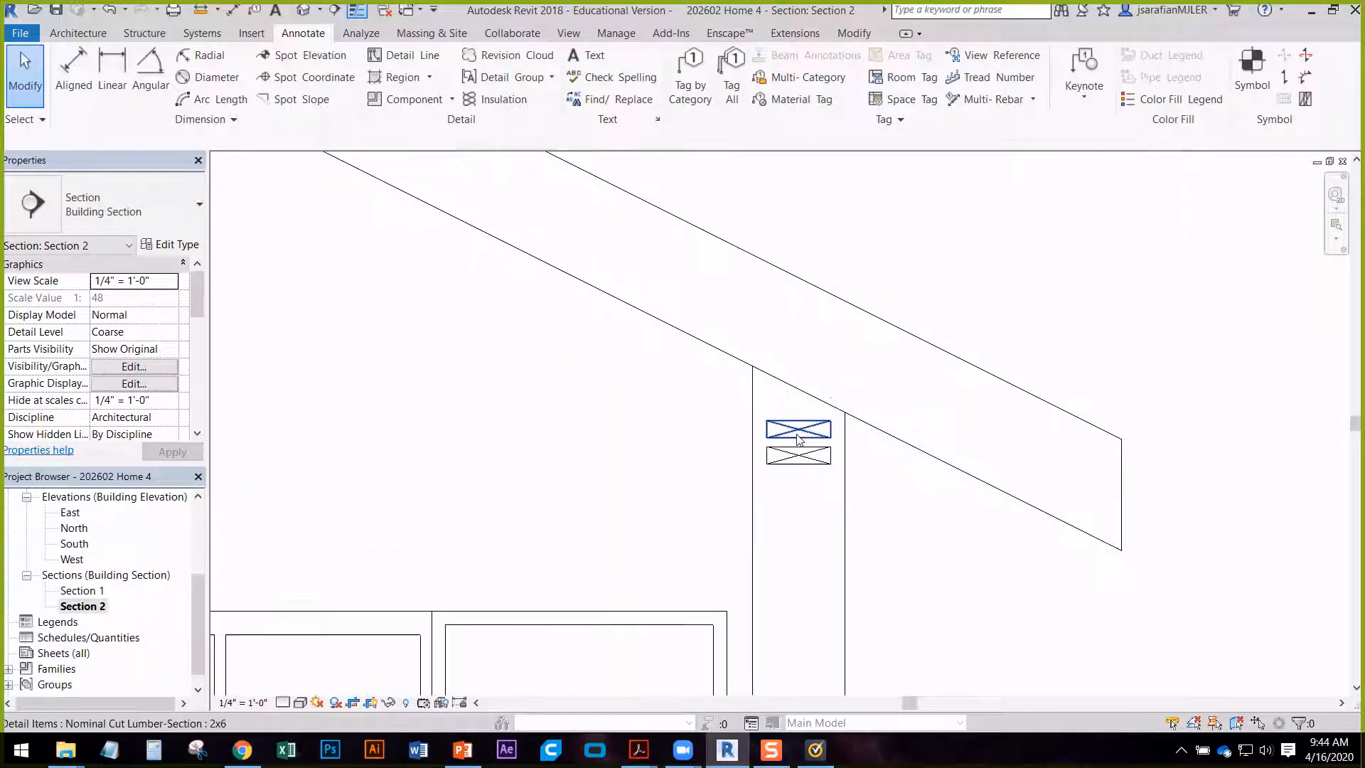
- Align the top edge of the lower 2x6 with the bottom edge of the upper 2x6
scroll(798, 439, "up", 2)
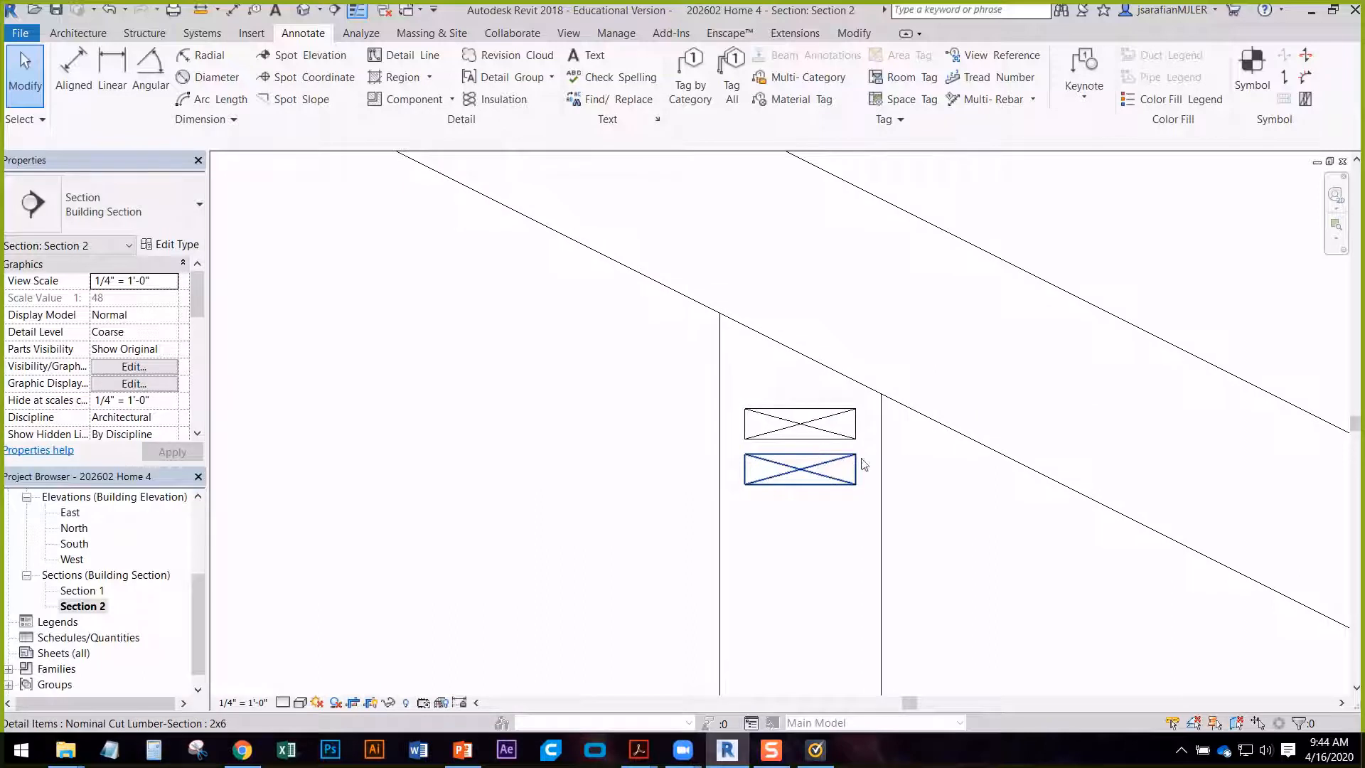
scroll(862, 464, "up", 2)
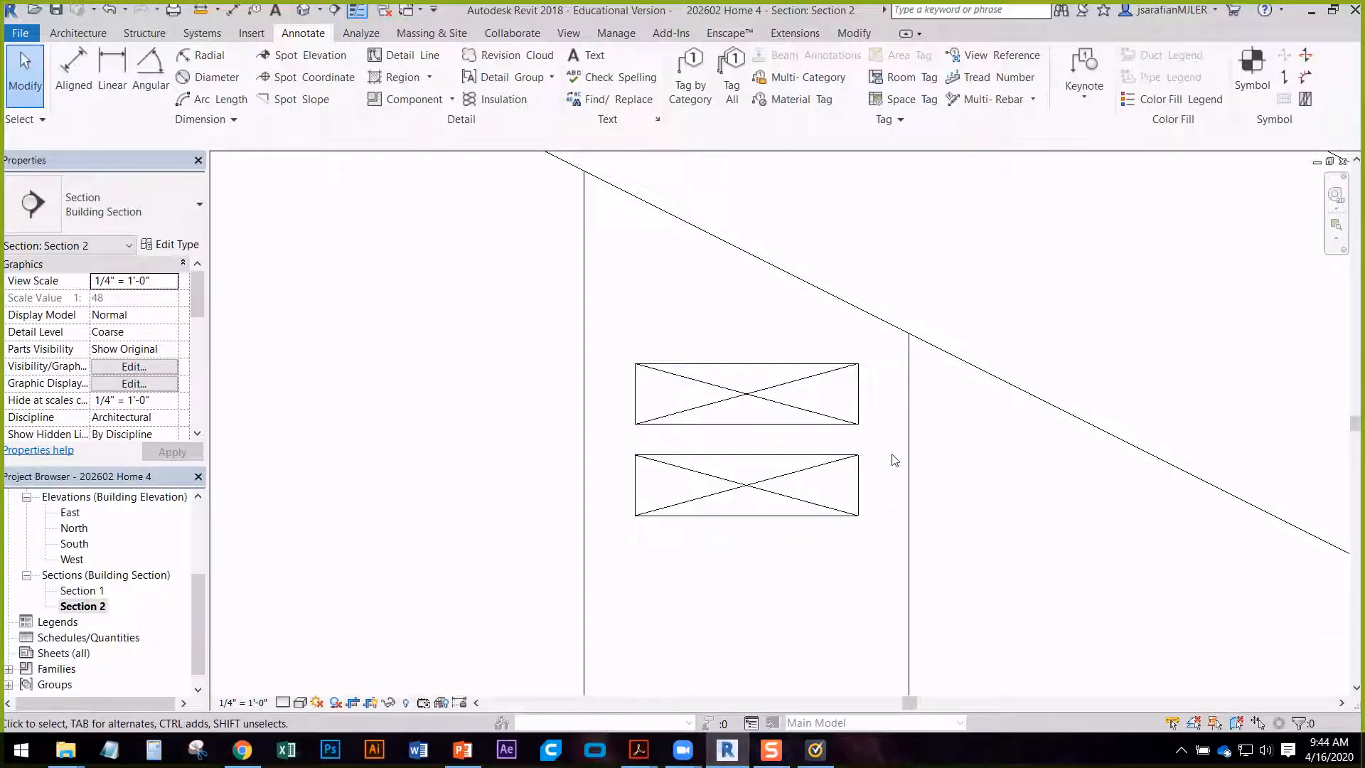
key("a")
key("l")
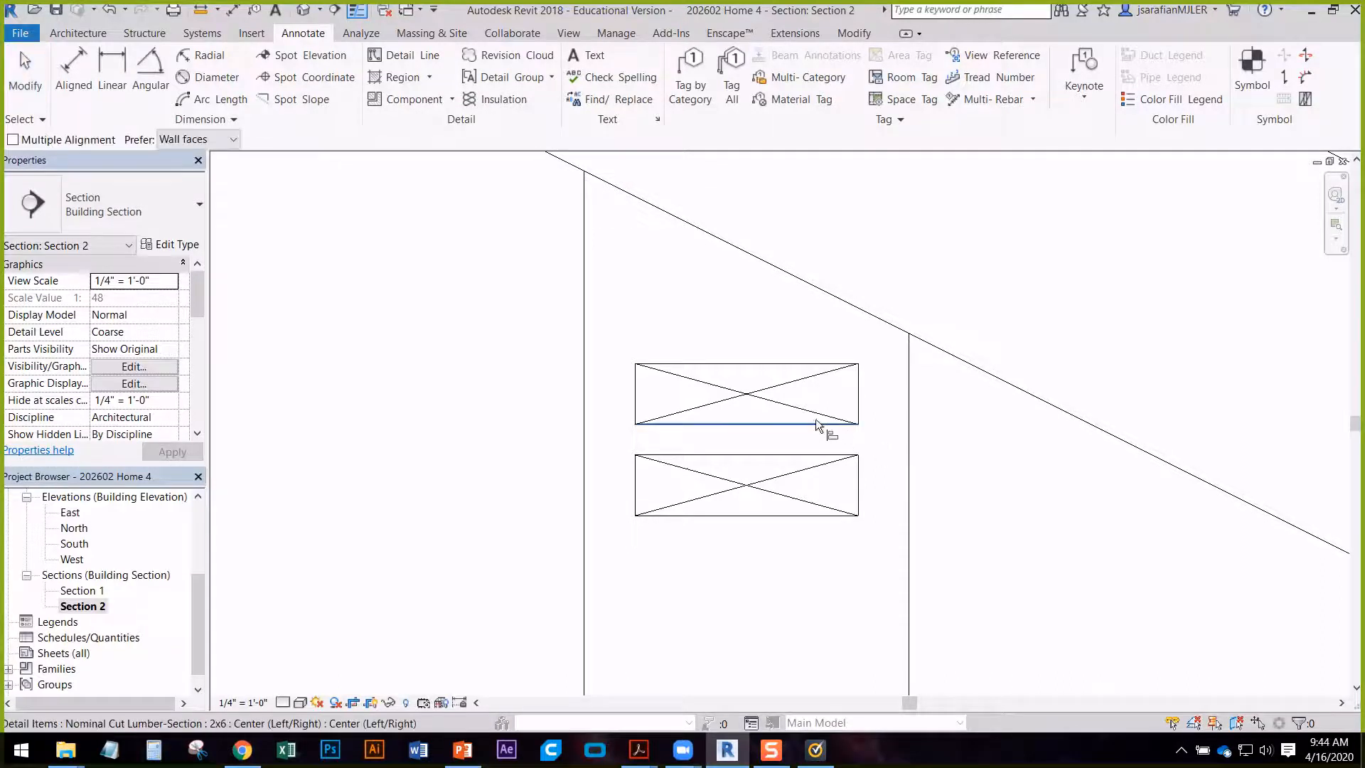
left_click(813, 425)
left_click(812, 456)
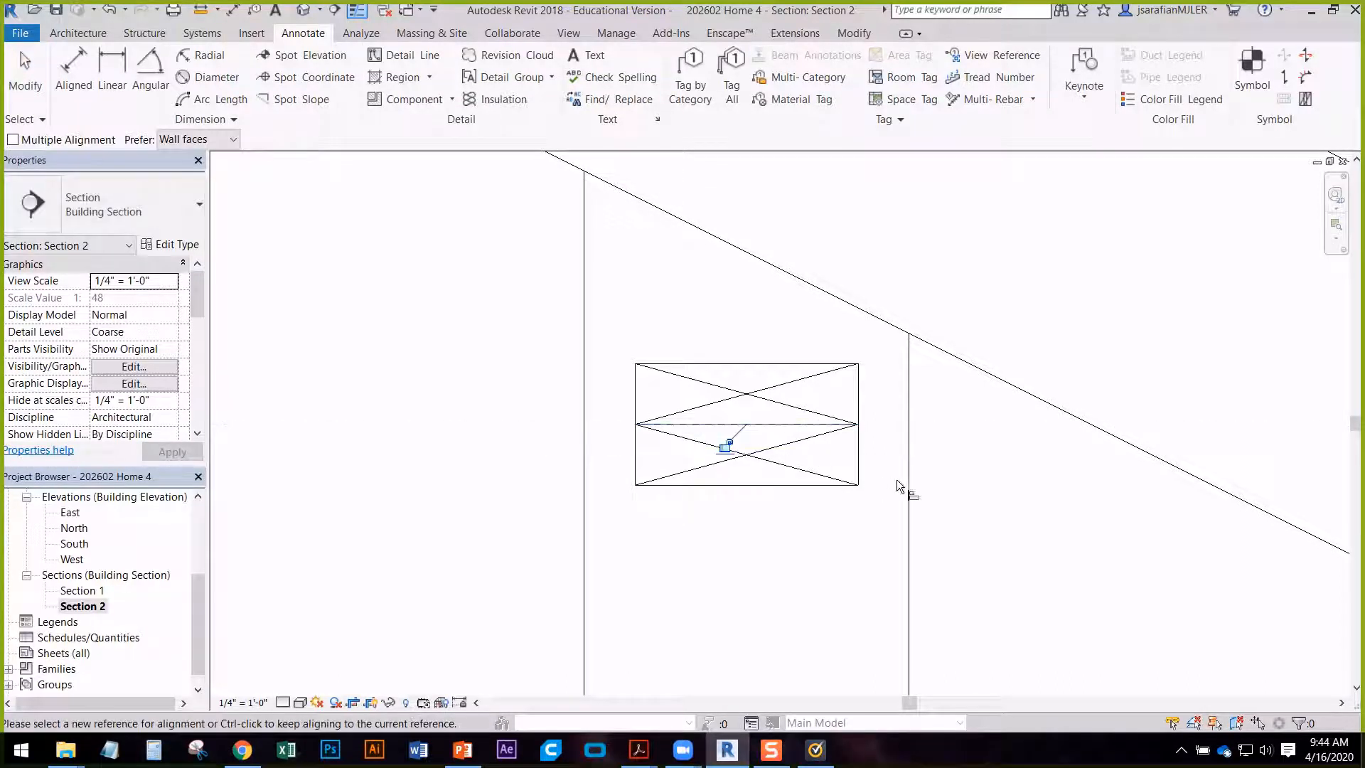
key("Escape")
key("Escape")
scroll(639, 366, "down", 3)
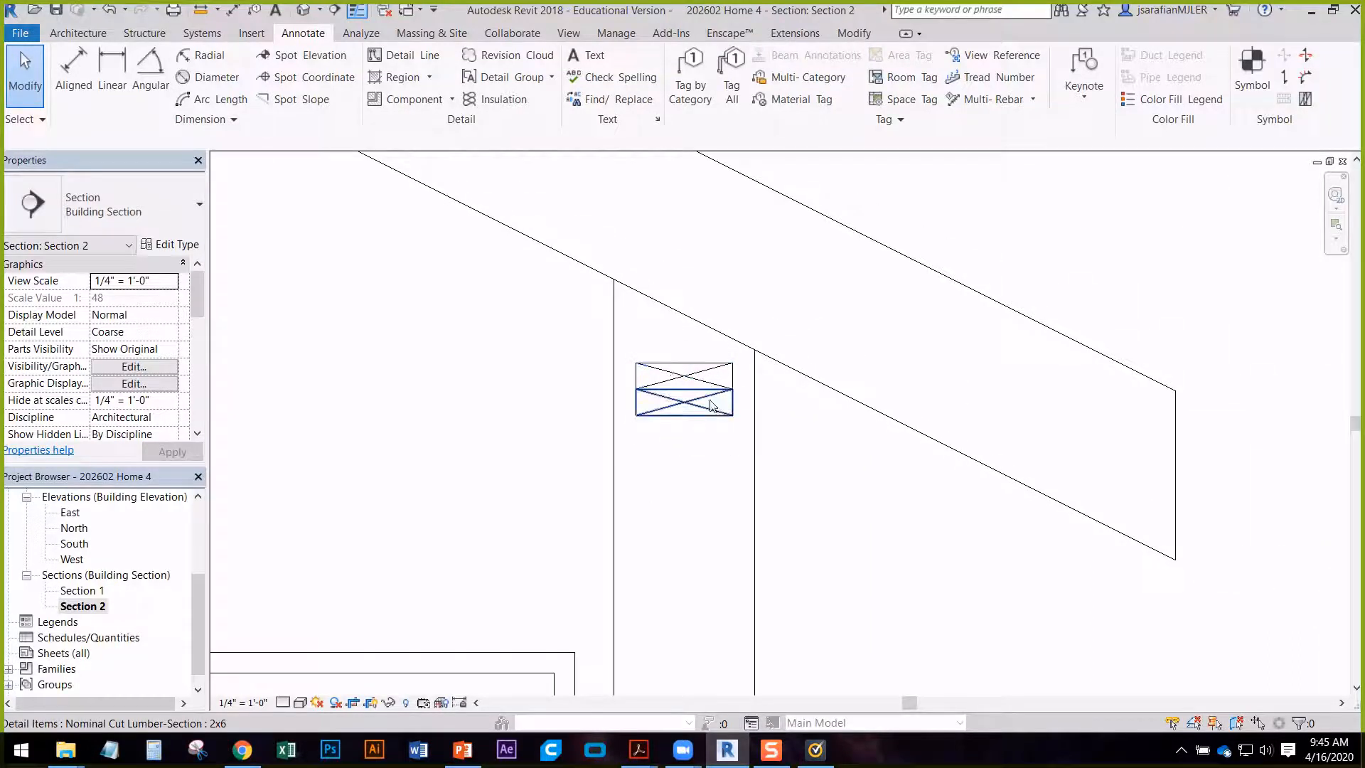
scroll(725, 368, "up", 3)
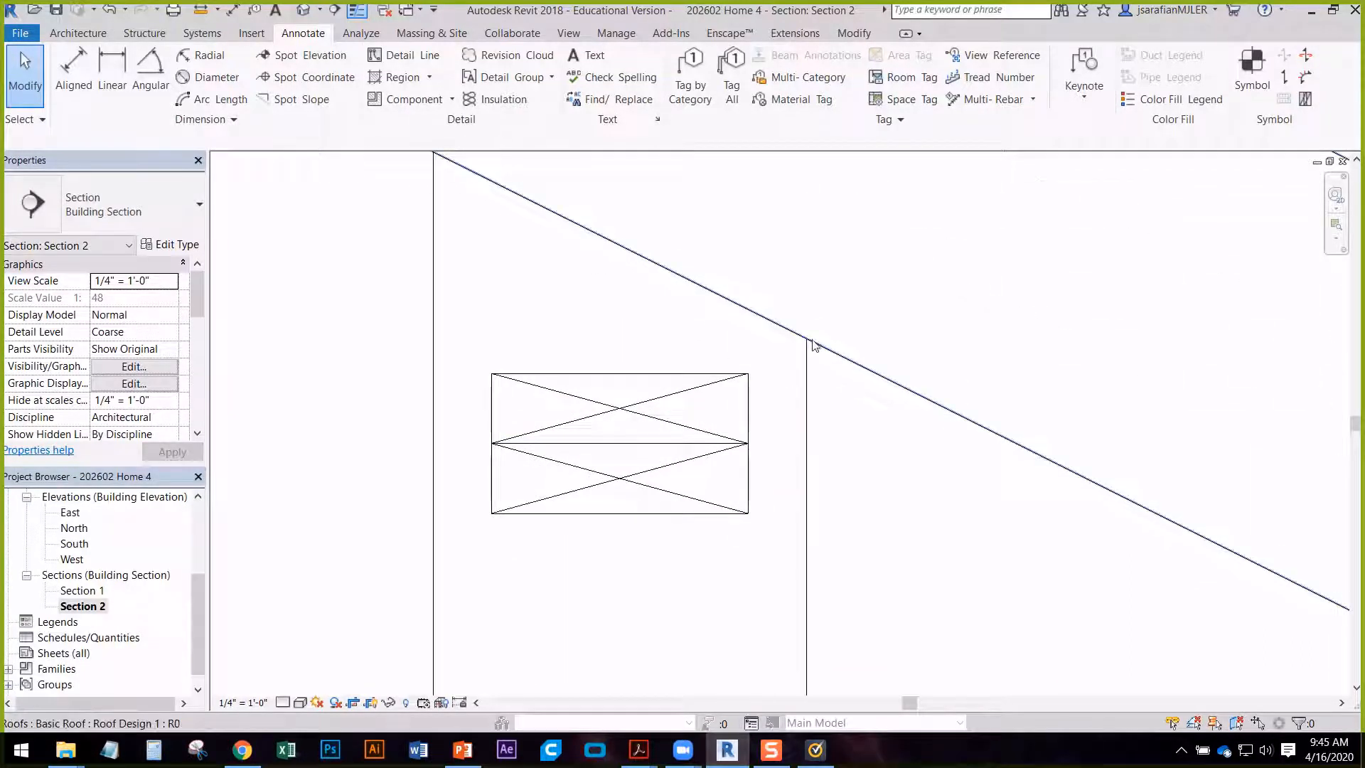
left_click(703, 391)
left_click(807, 421)
left_click(903, 435)
key("a")
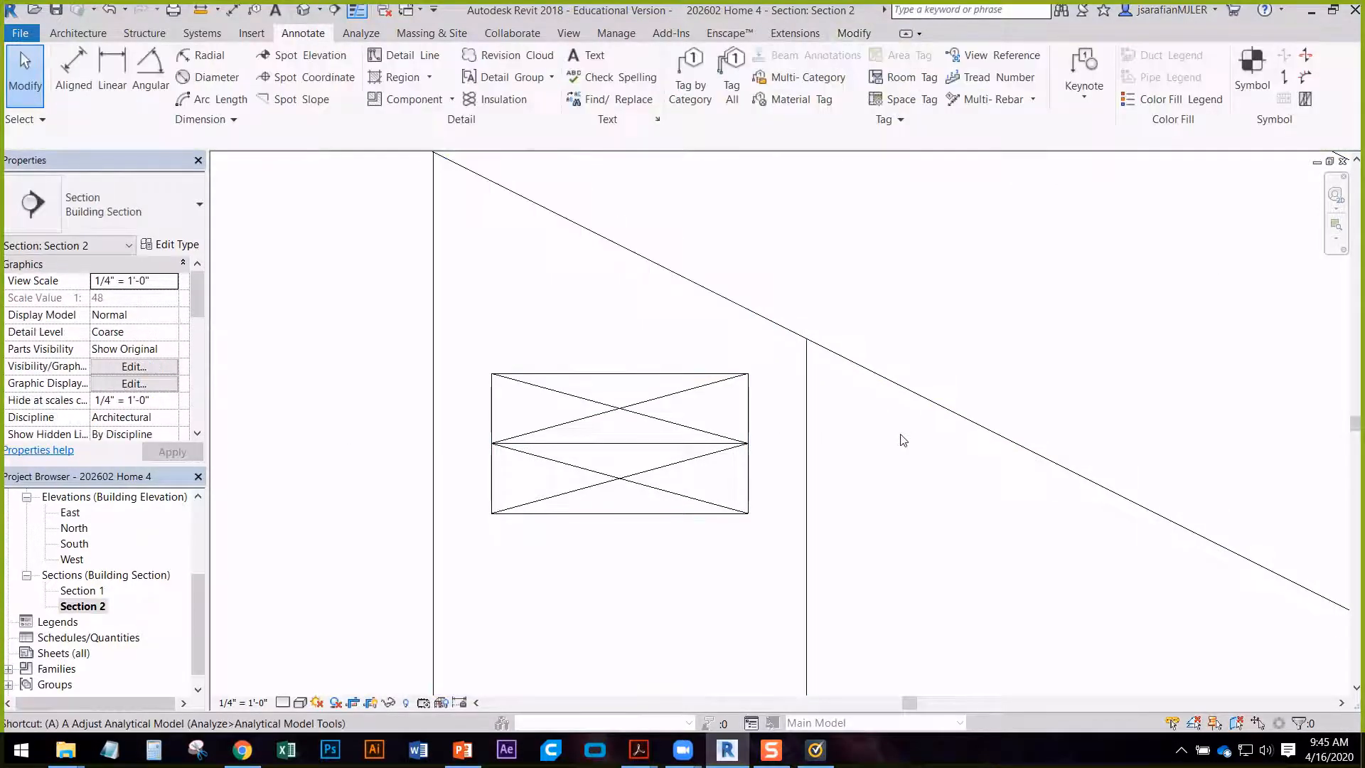
key("l")
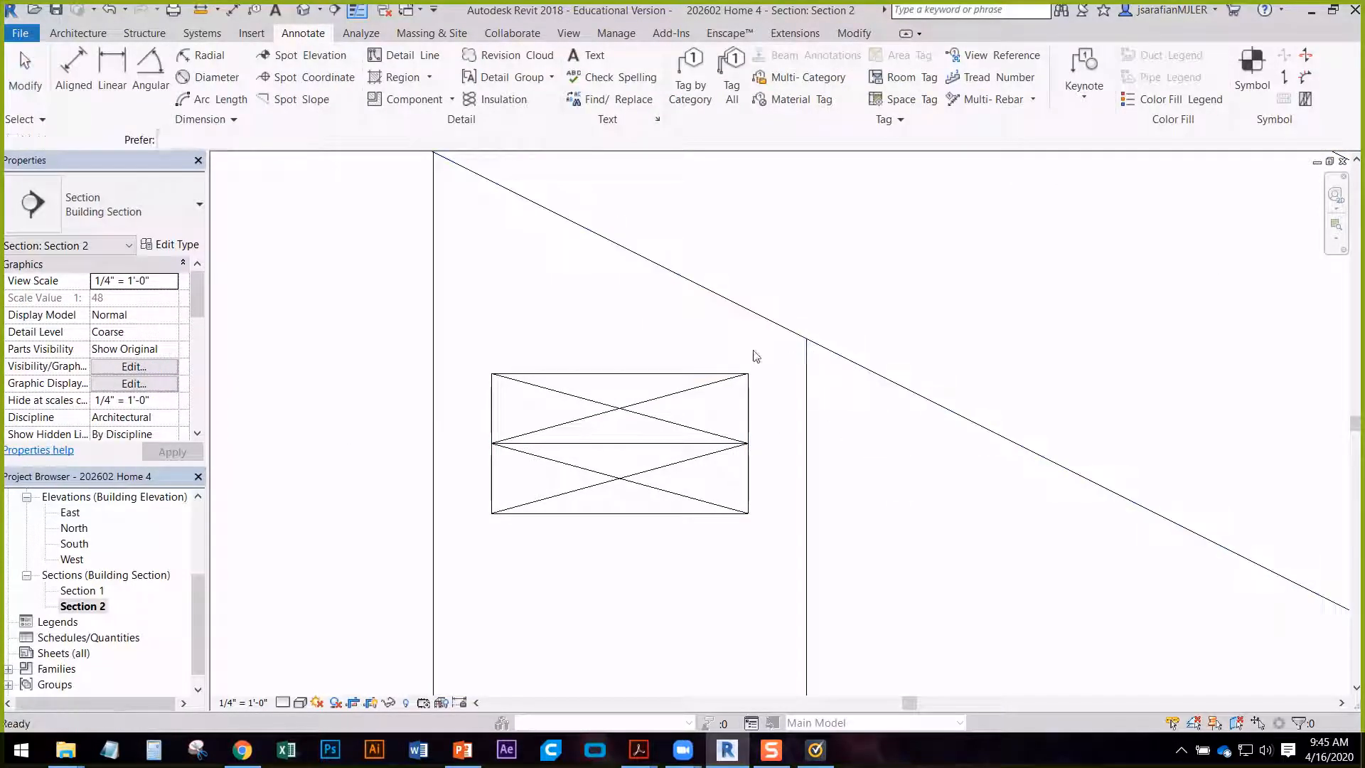
key("Escape")
- Move both 2x6 sections up together until their top edge is level with the wall's outer corner at the roof underside
left_click(731, 382)
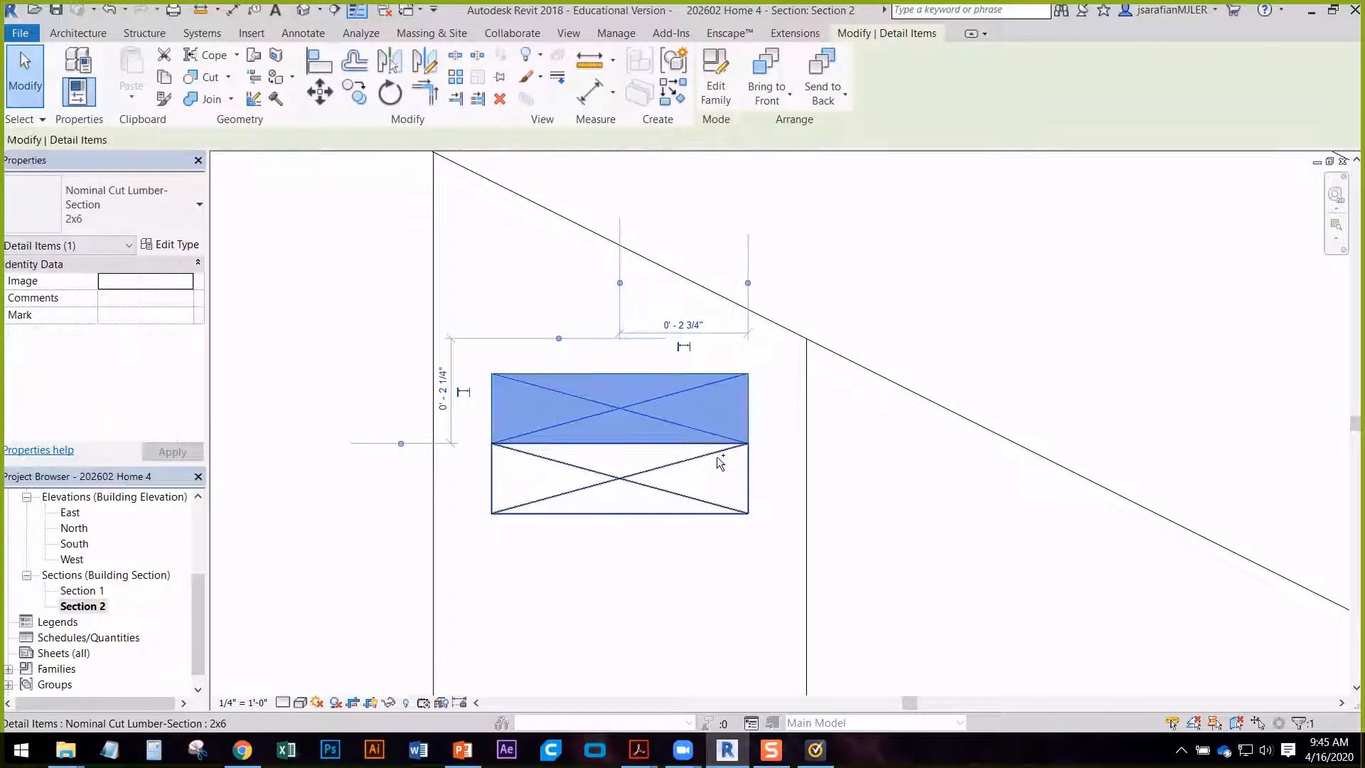
left_click(717, 456, "ctrl")
left_click_drag(718, 455, 746, 449)
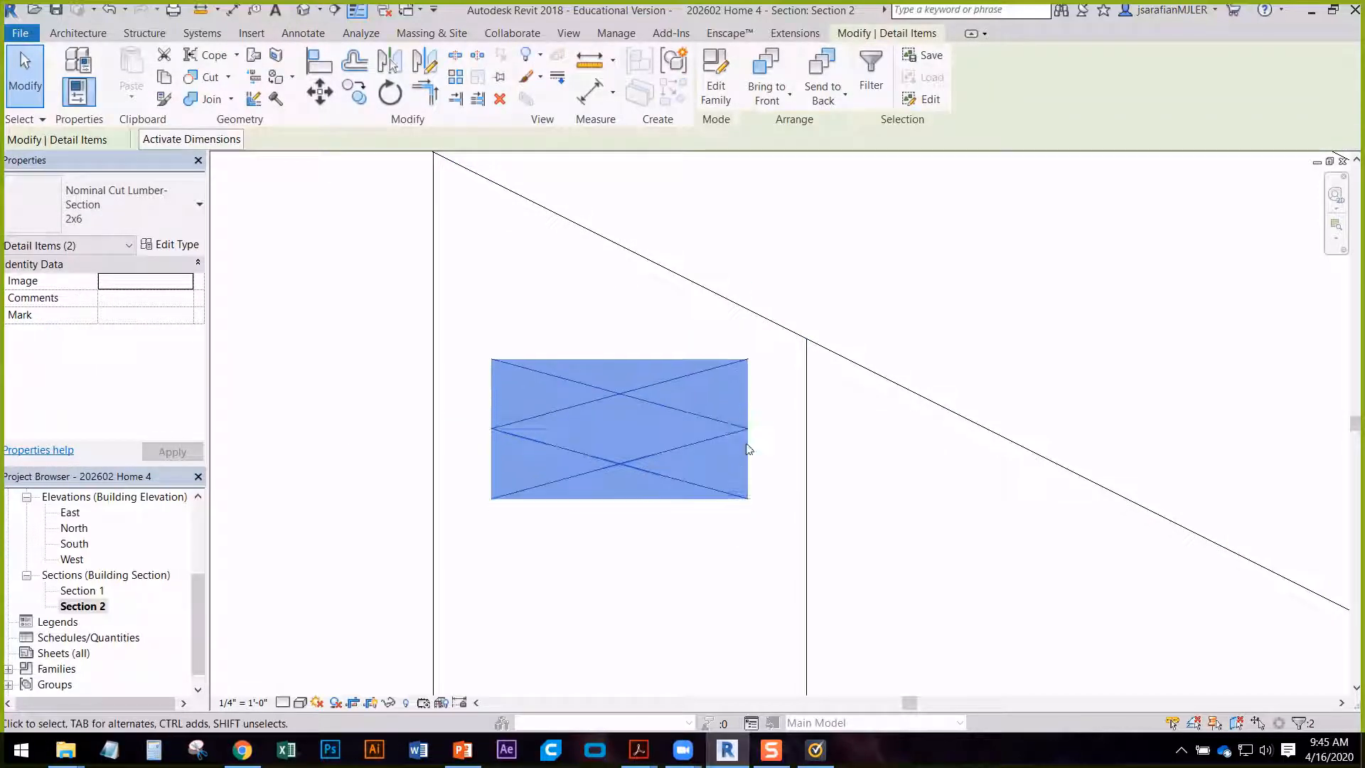
key("Up")
key("Up")
key("Up")
key("Up")
key("Up")
key("Up")
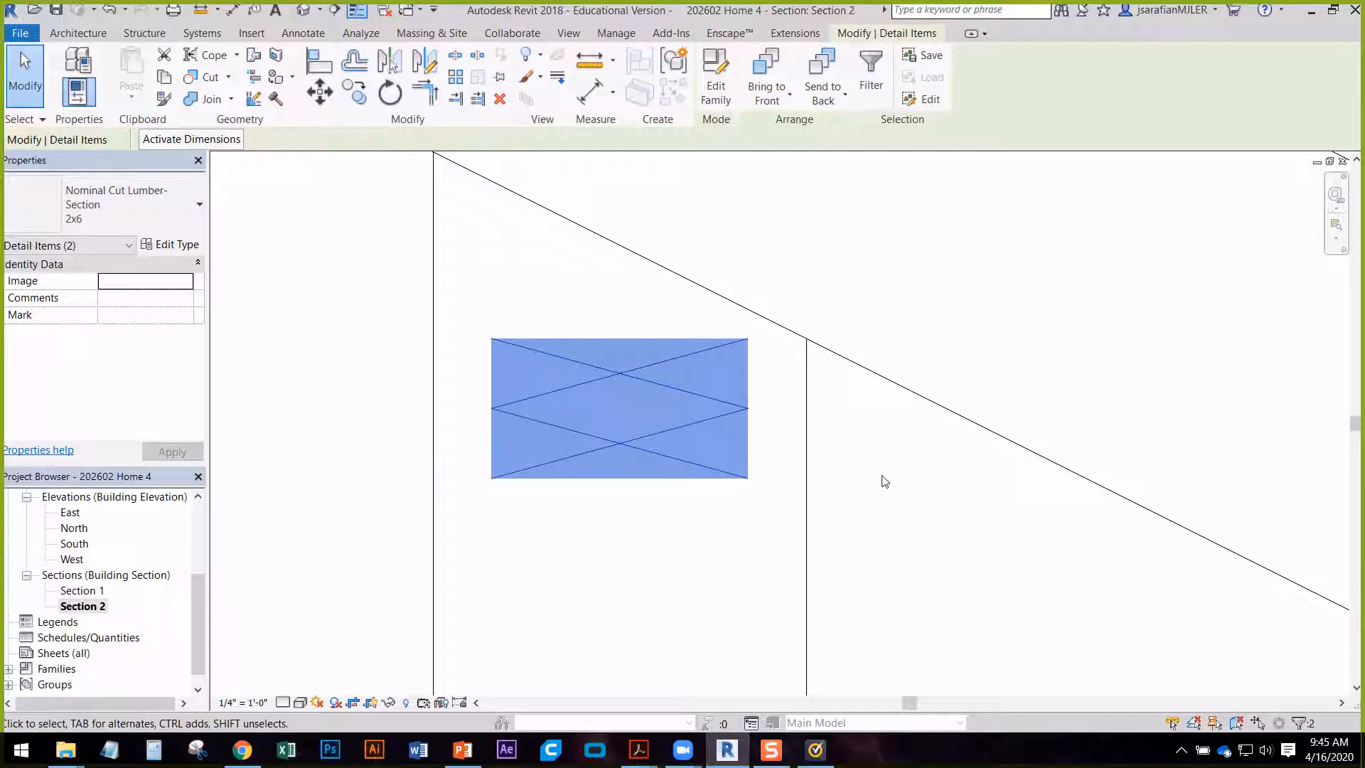
left_click(881, 476)
- Try to align the Level 2 line with the top edge of the upper 2x6, and undo the alignment
middle_click_drag(608, 381, 649, 360)
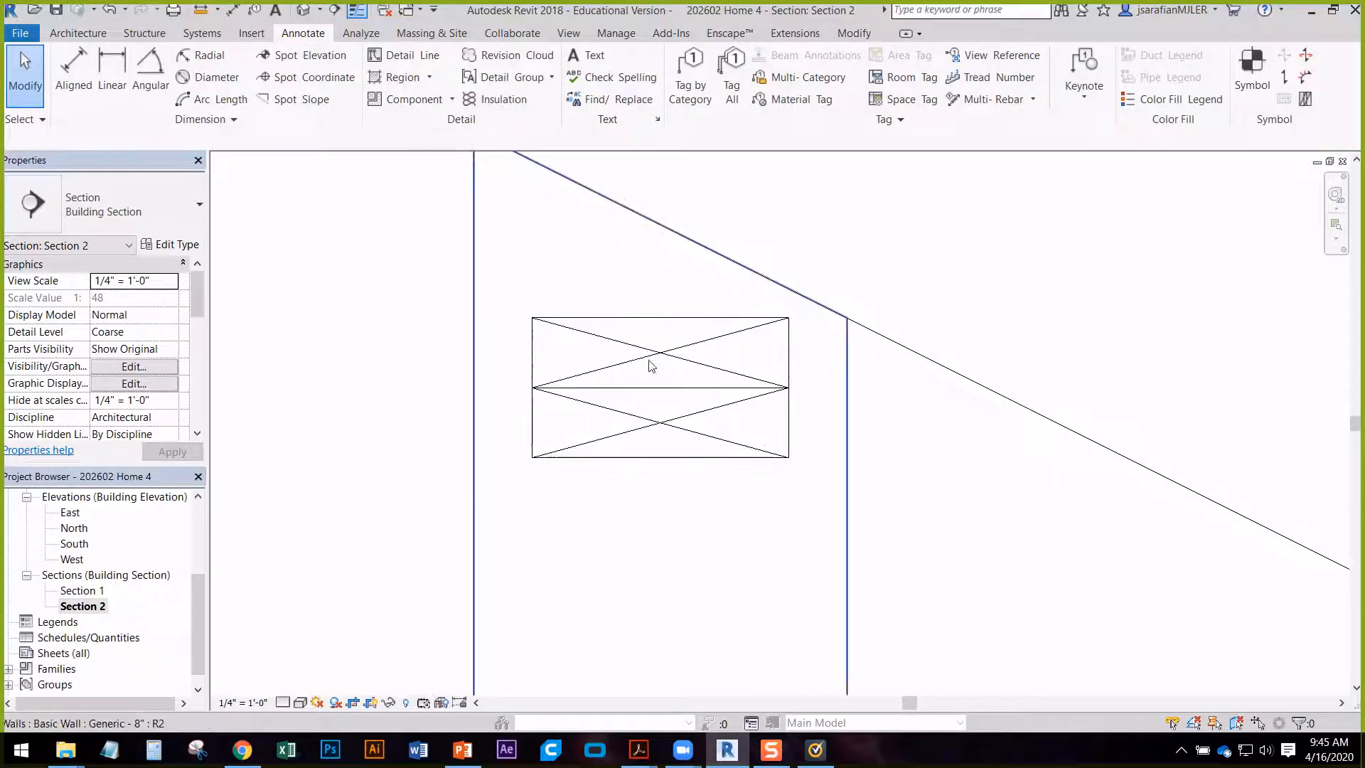
scroll(651, 365, "down", 8)
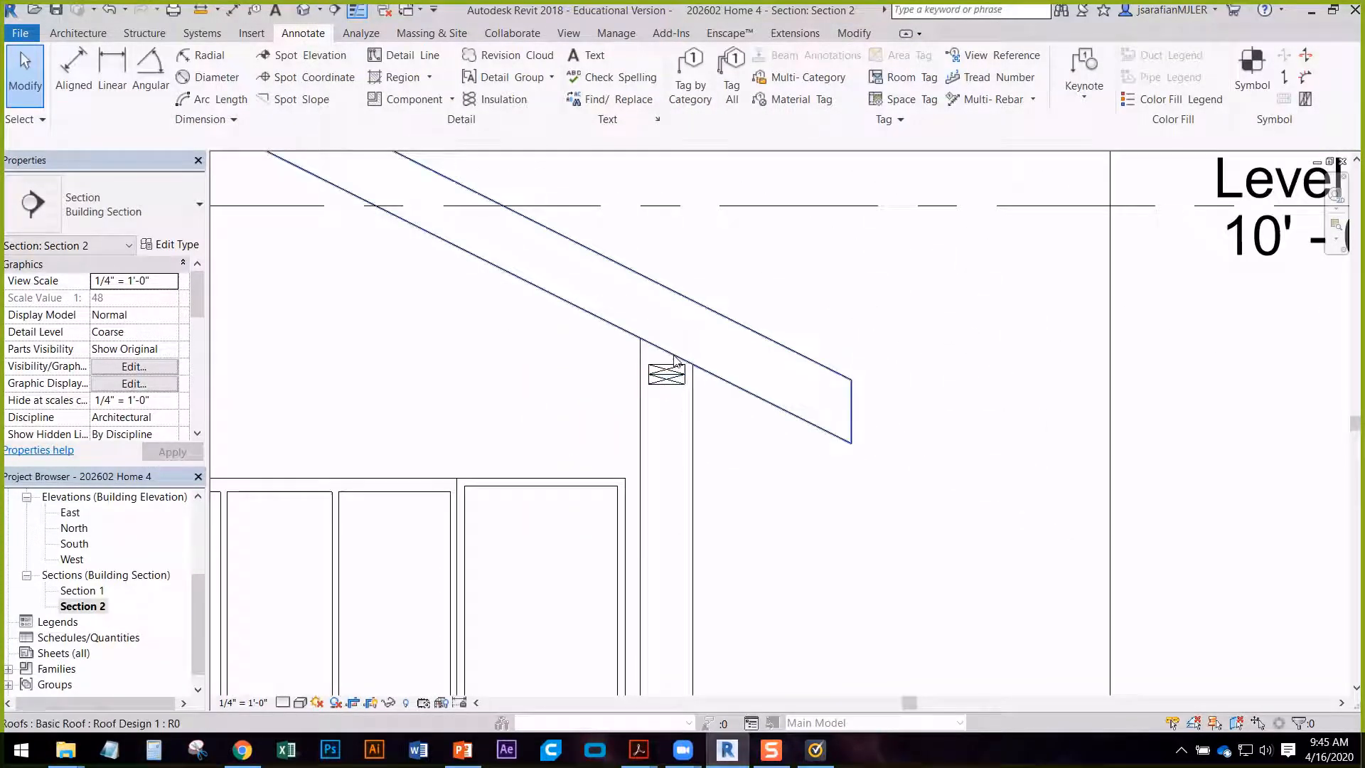
scroll(675, 360, "down", 3)
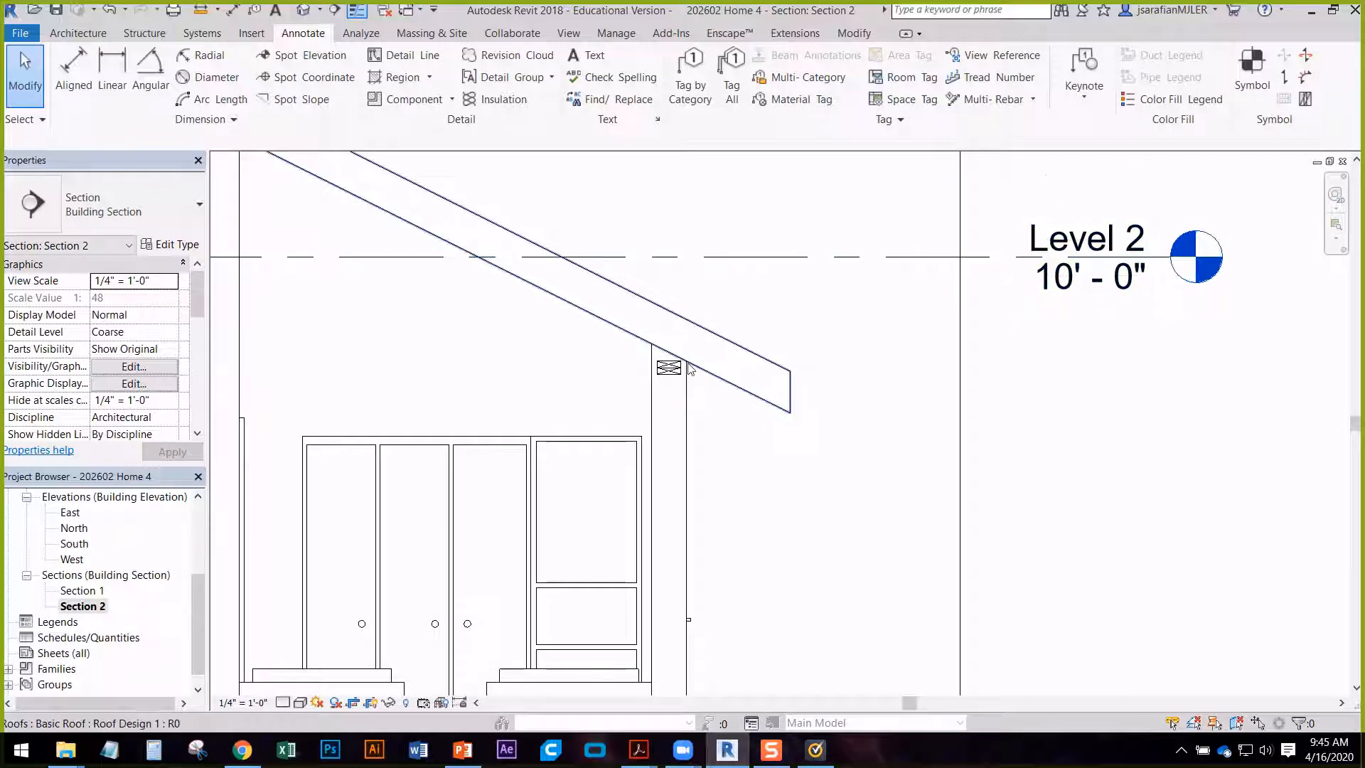
scroll(667, 367, "up", 2)
middle_click_drag(755, 424, 699, 487)
scroll(706, 256, "up", 1)
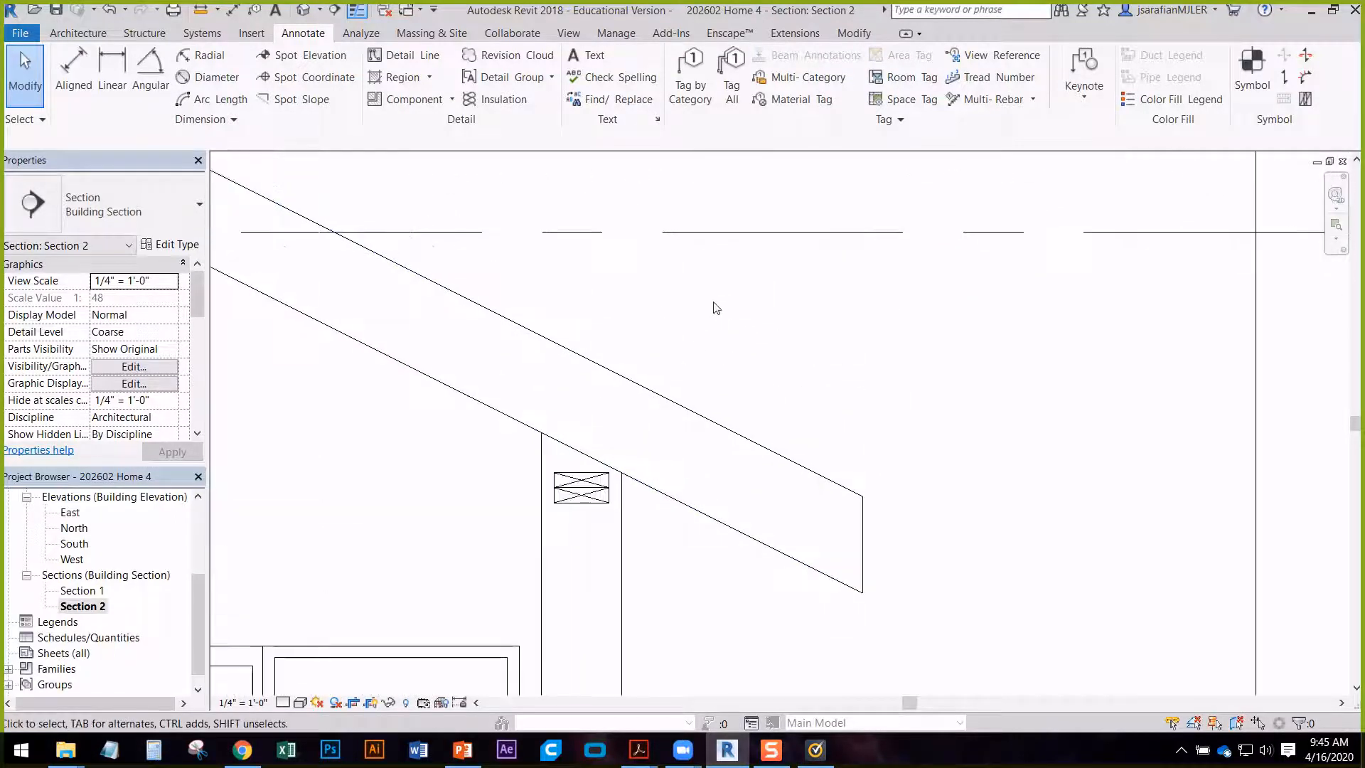
key("d")
key("i")
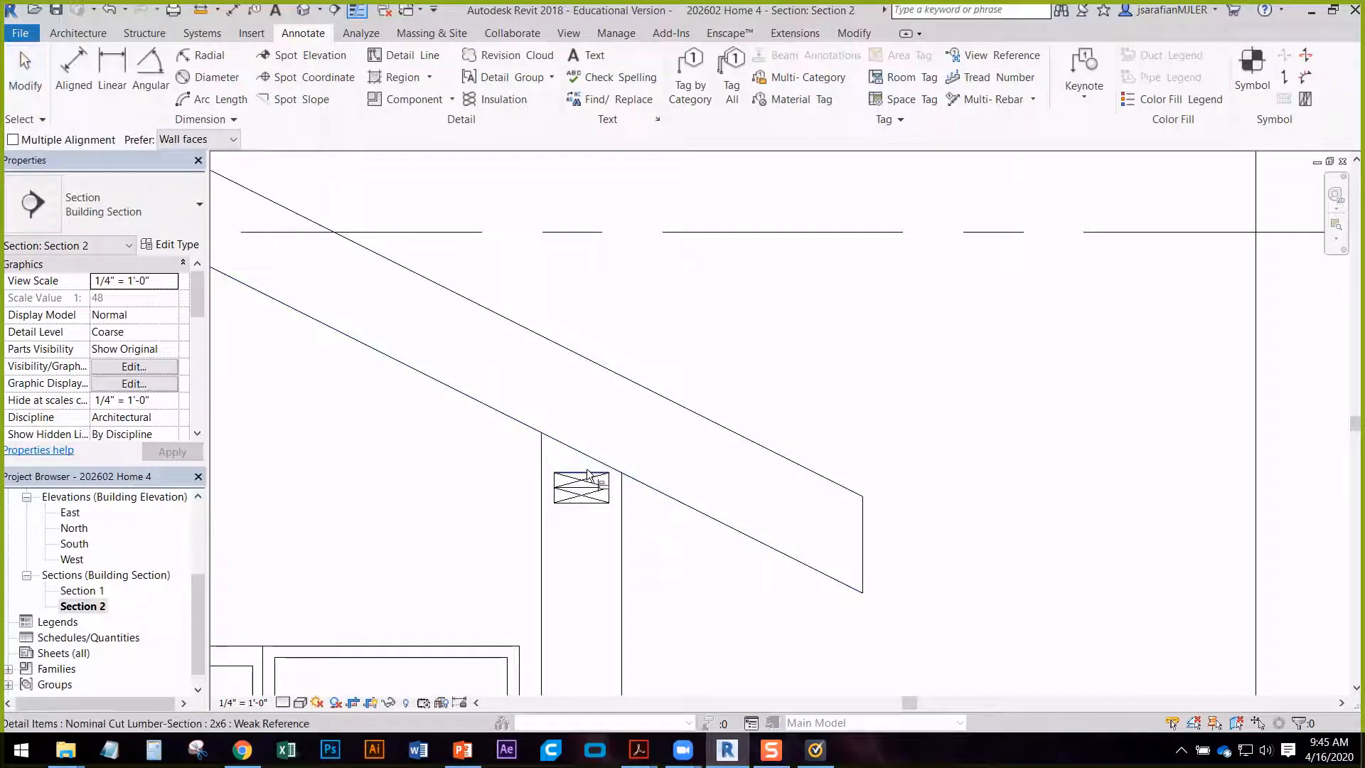
left_click(587, 473)
left_click(706, 232)
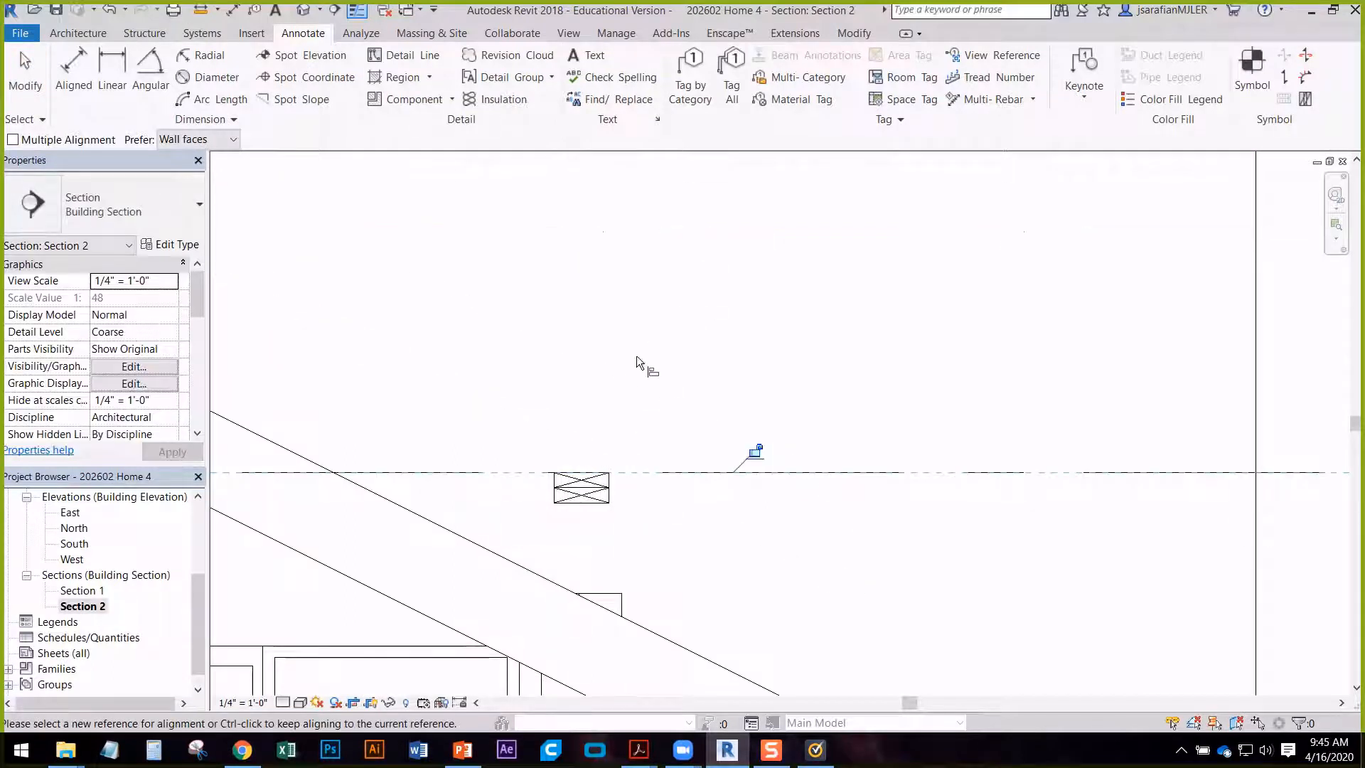
scroll(637, 359, "down", 2)
key("Escape")
key("Escape")
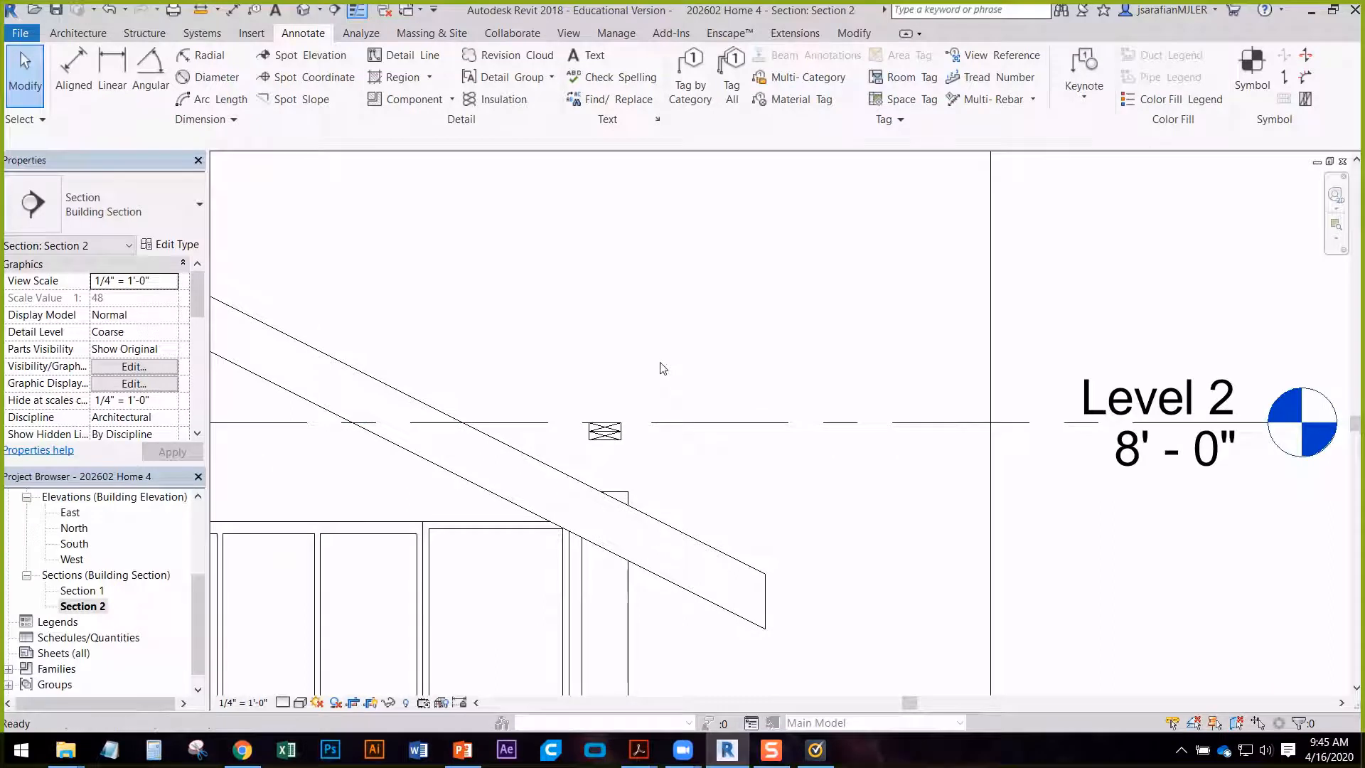
key("ctrl+z")
- Hide the Level 2 line as an element in the Section 2 view
scroll(629, 315, "down", 4)
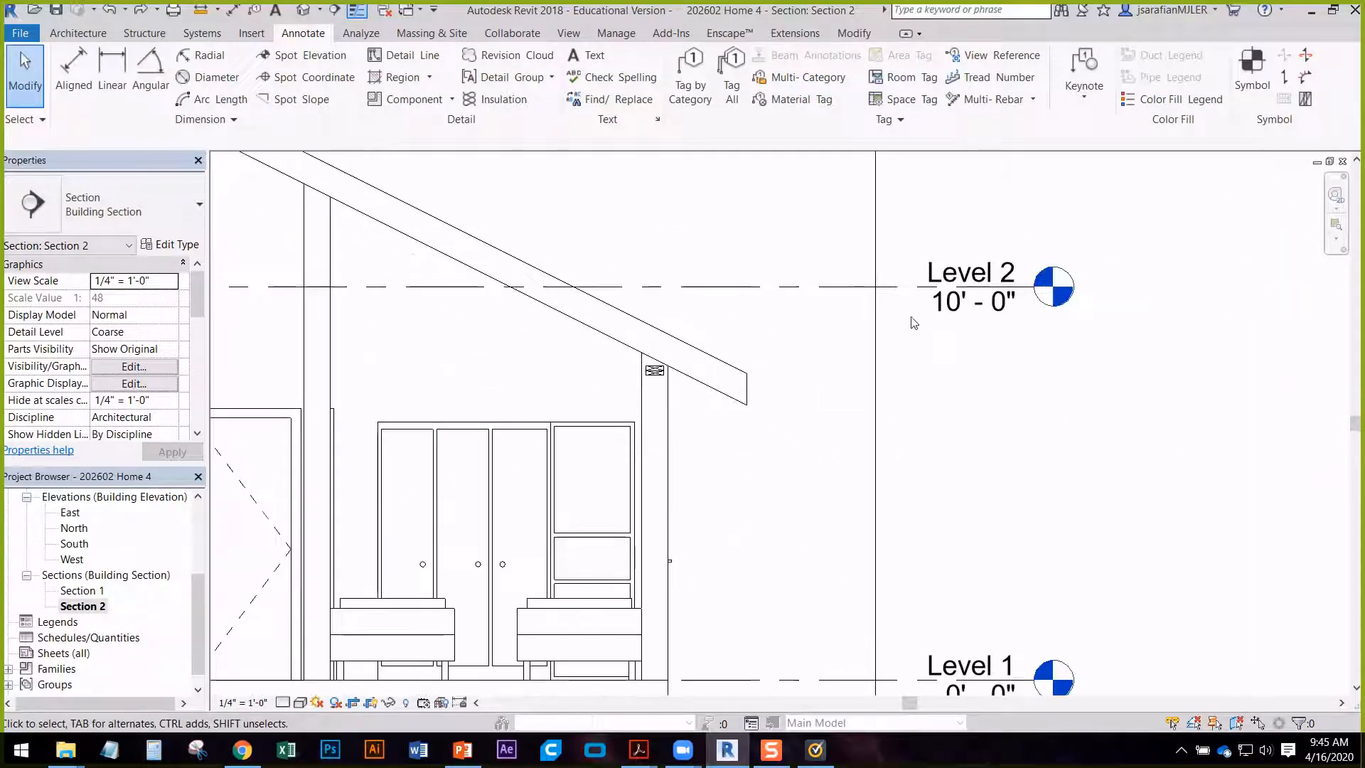
middle_click_drag(734, 344, 840, 356)
left_click(933, 311)
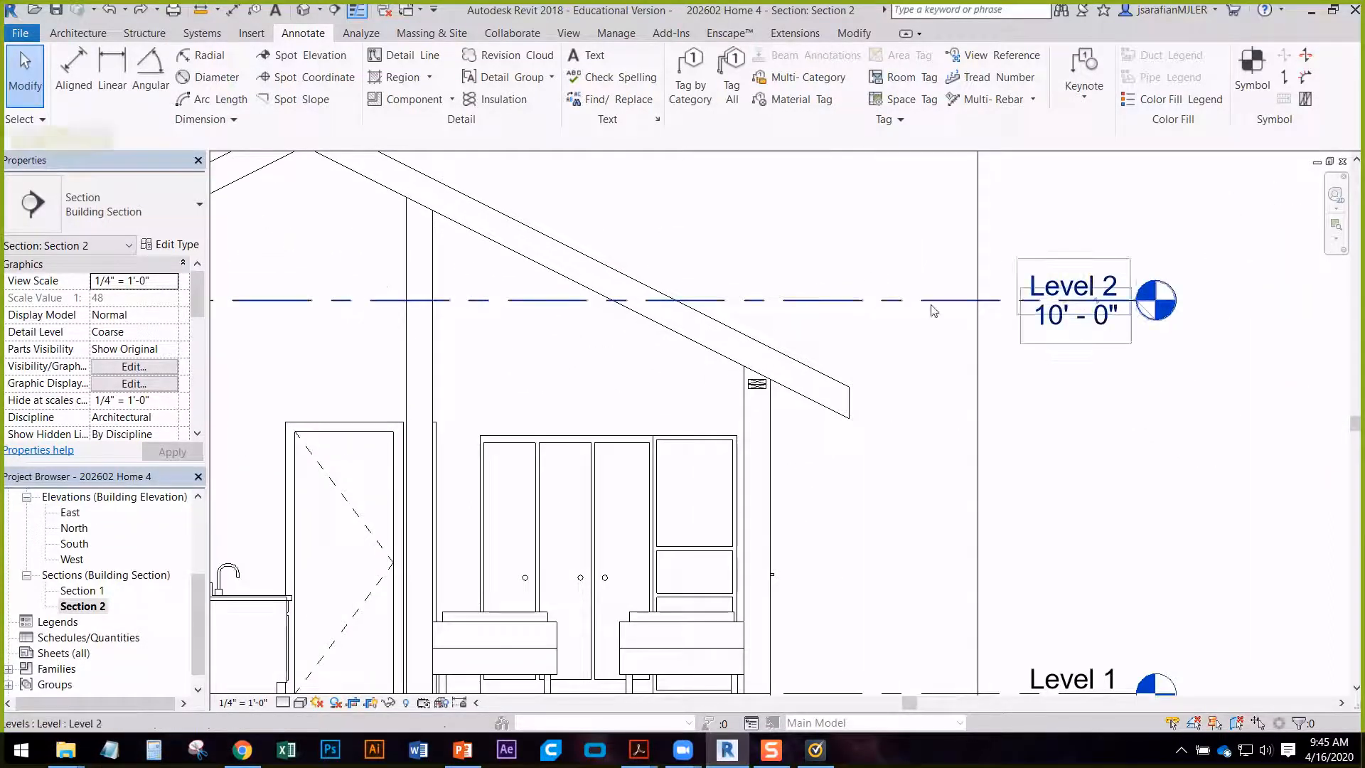
left_click(933, 311)
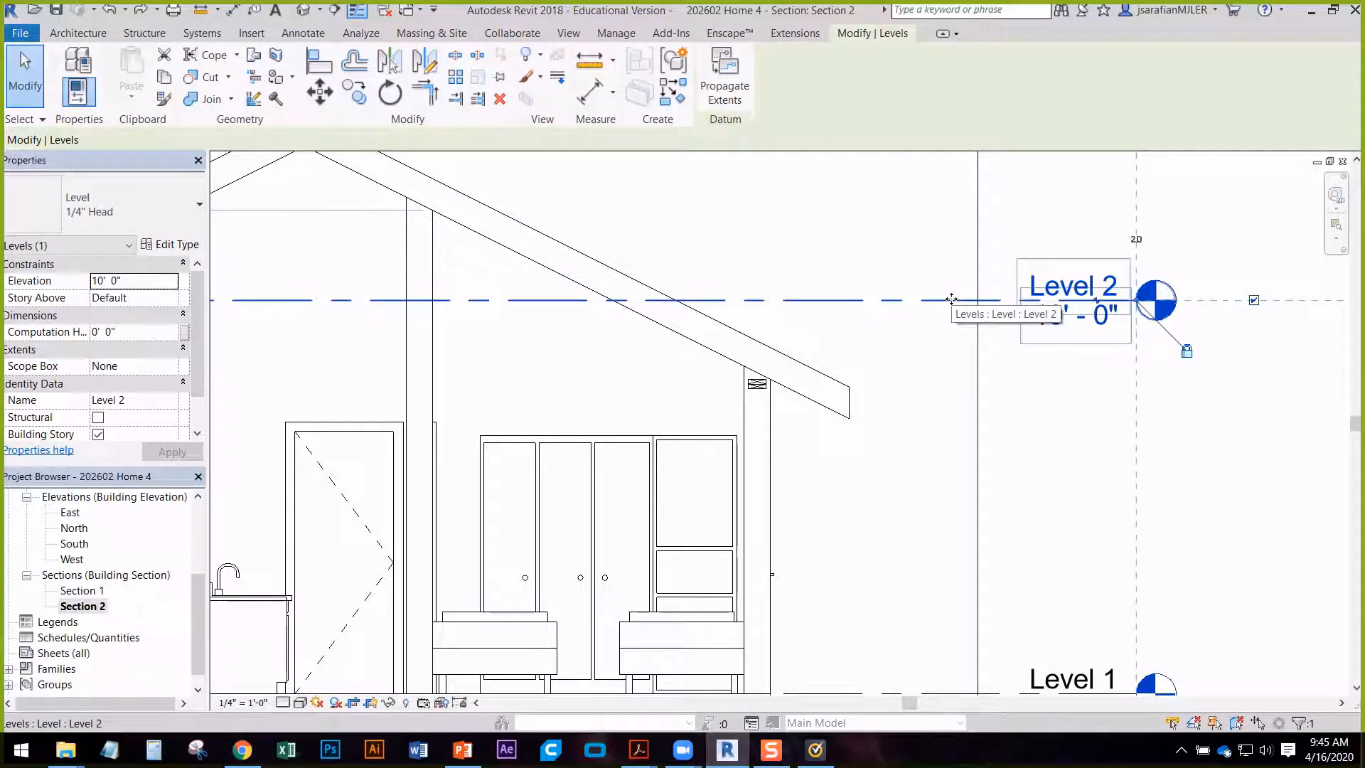
right_click(952, 299)
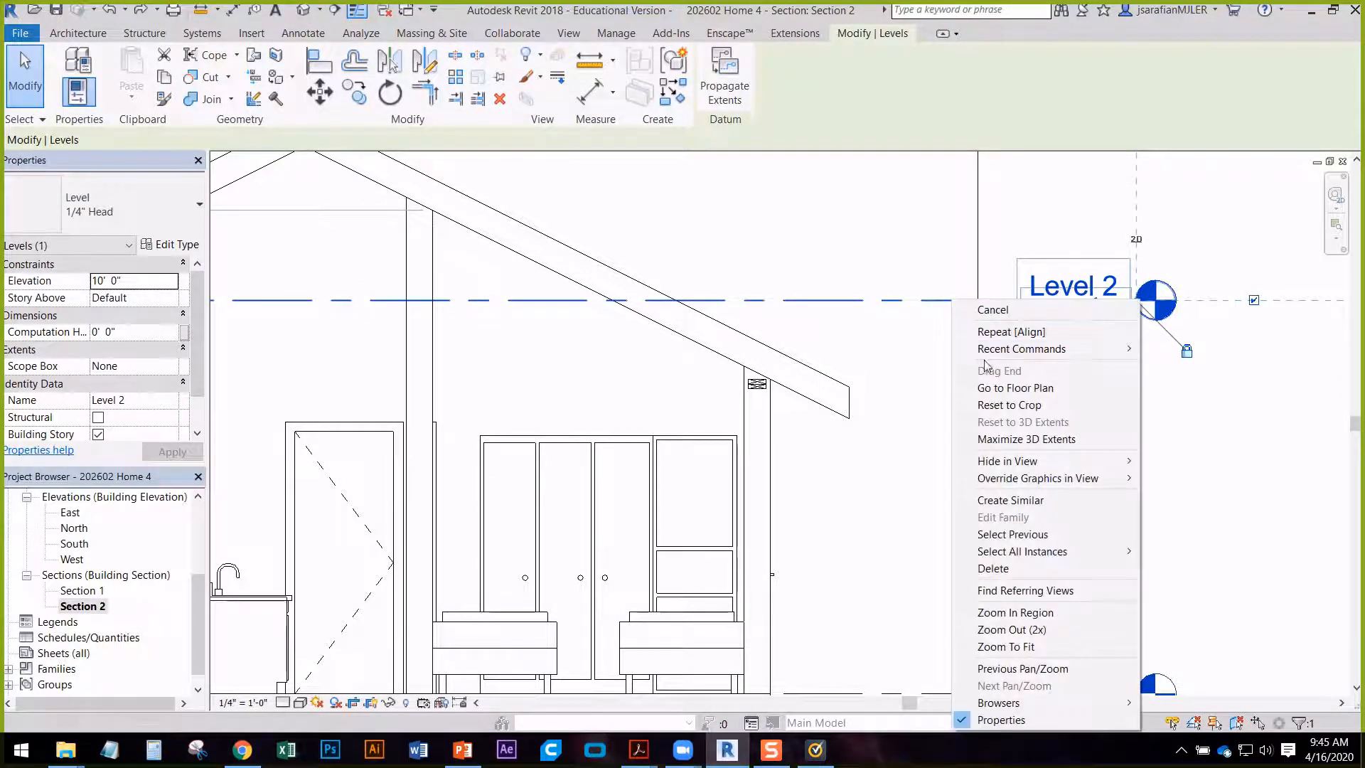
mouse_move(1052, 460)
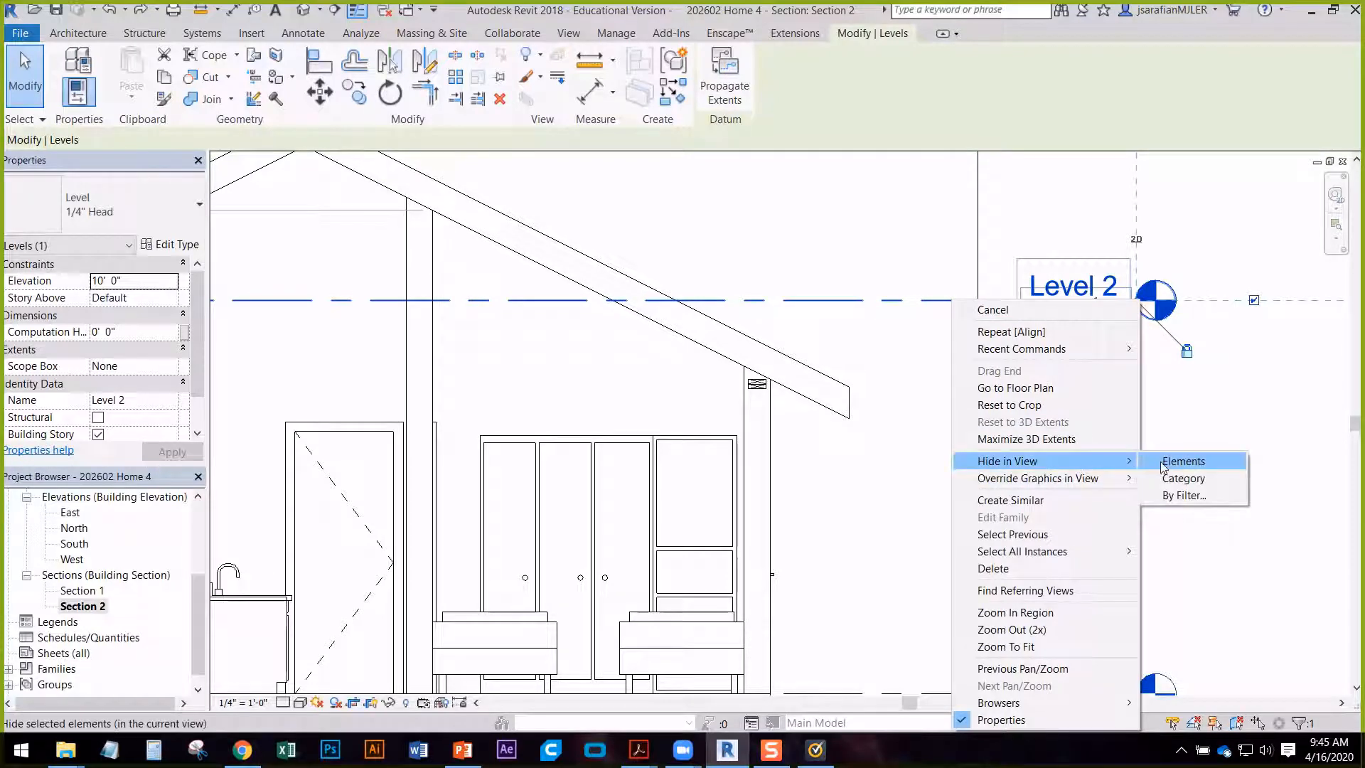
left_click(1166, 459)
scroll(921, 349, "down", 4)
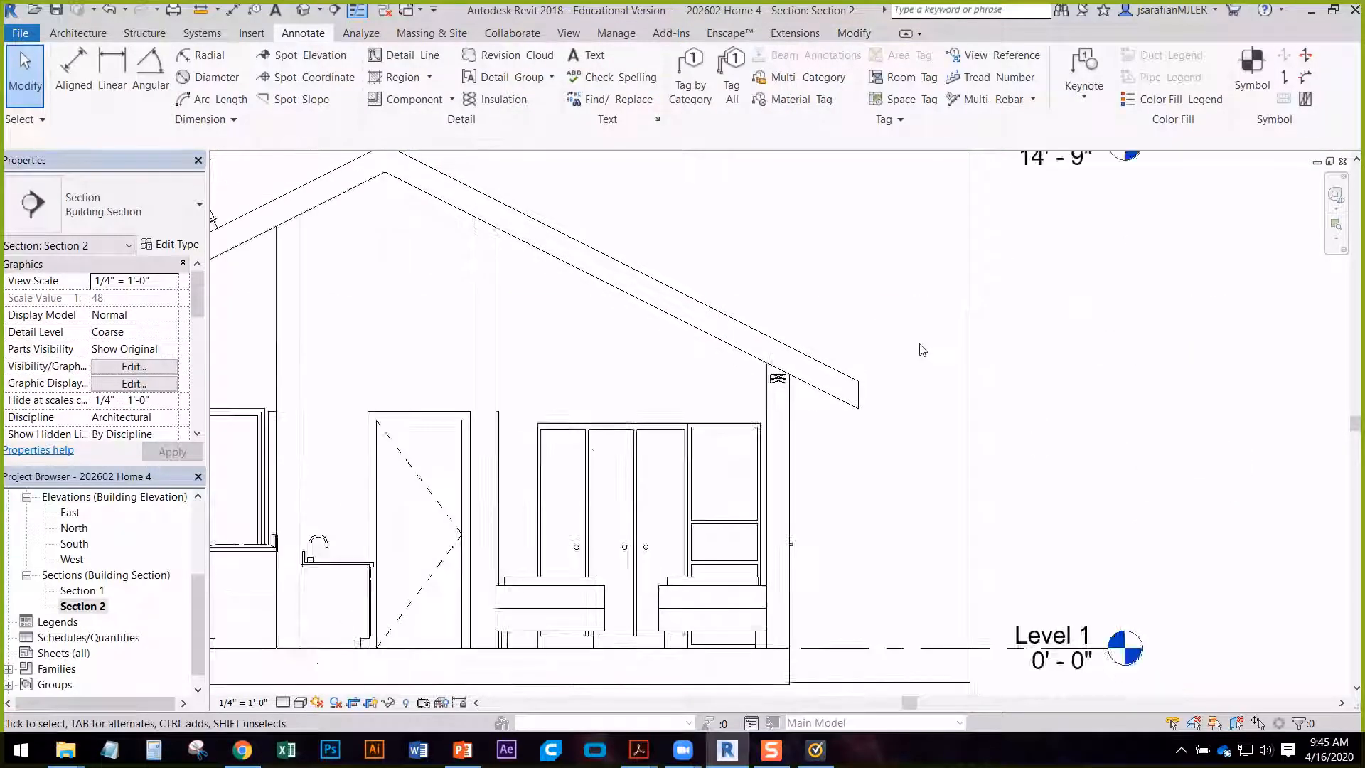
scroll(920, 351, "up", 2)
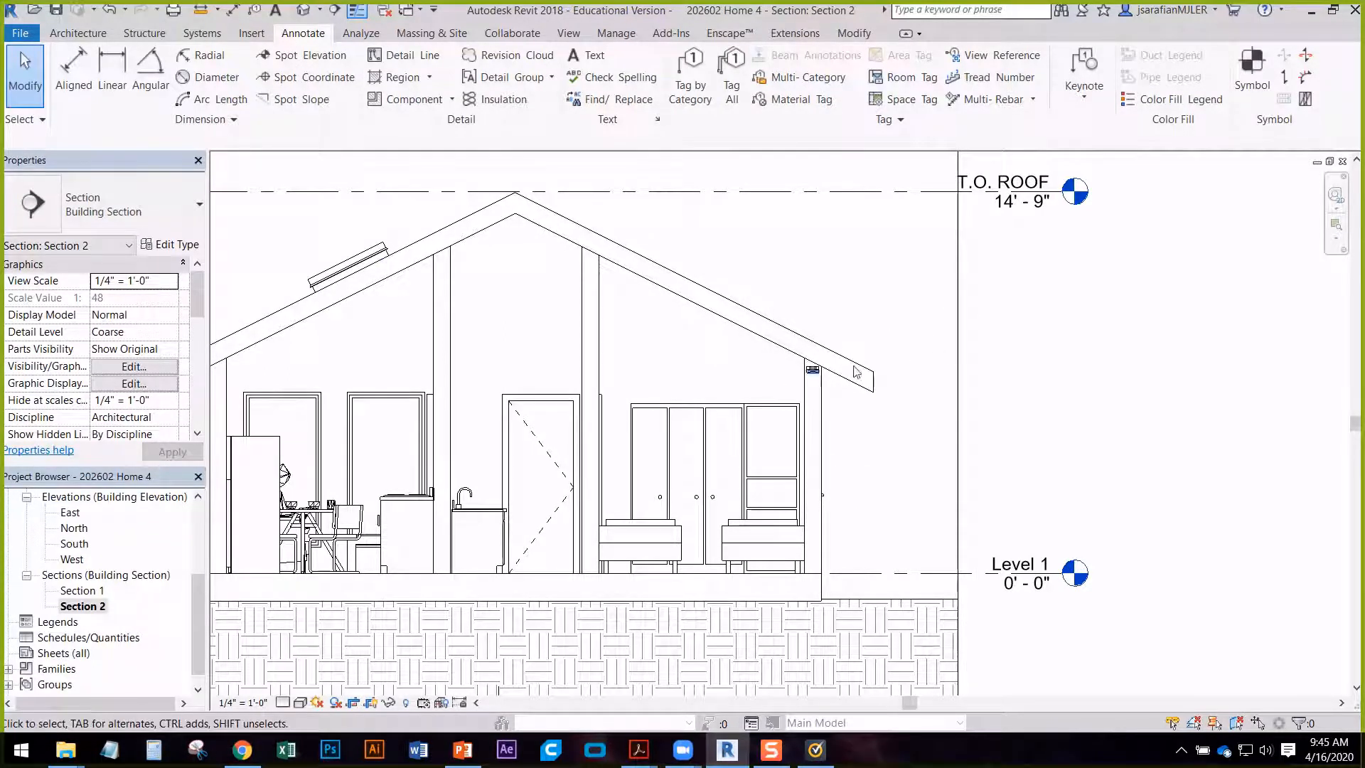
scroll(846, 369, "up", 3)
scroll(841, 372, "up", 1)
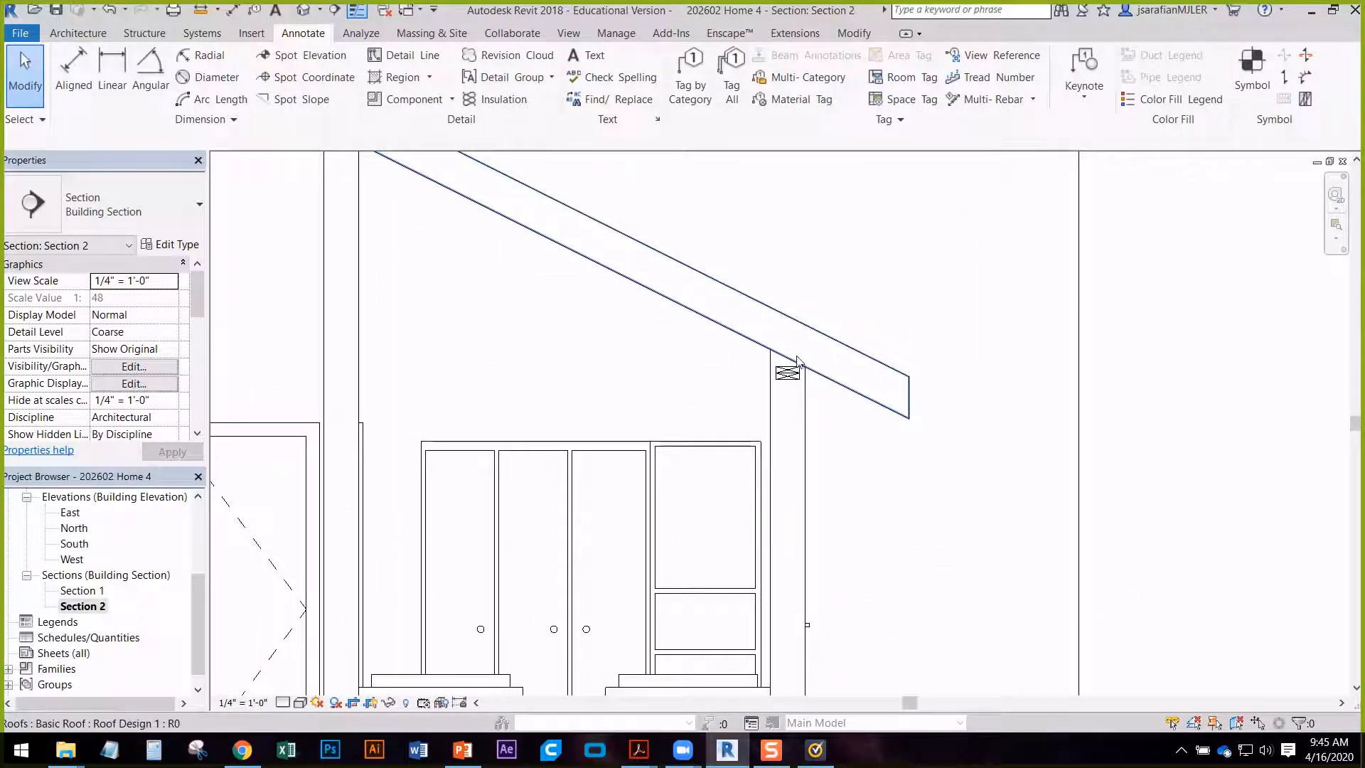
- Draw a new level at 8'-0" from the upper 2x6's top edge out to align with the existing level heads
scroll(786, 364, "up", 2)
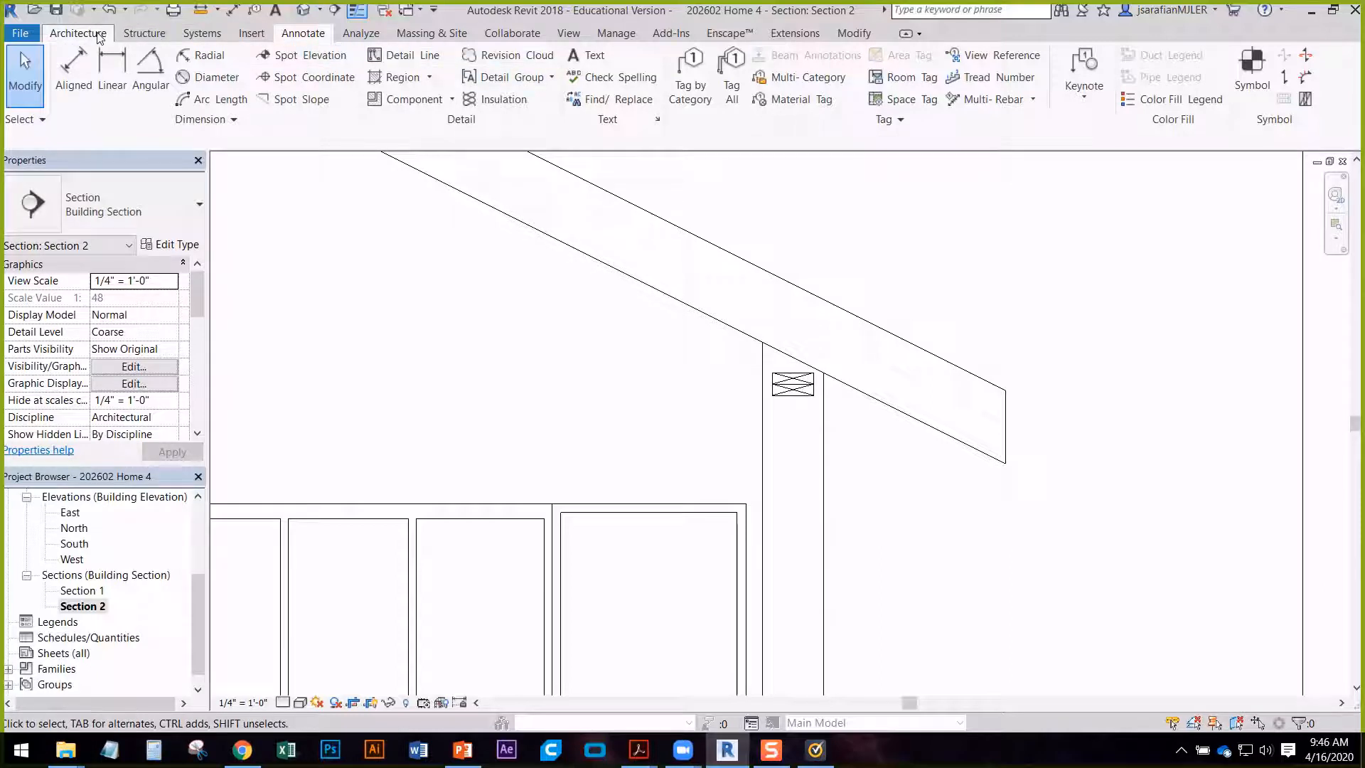
left_click(569, 33)
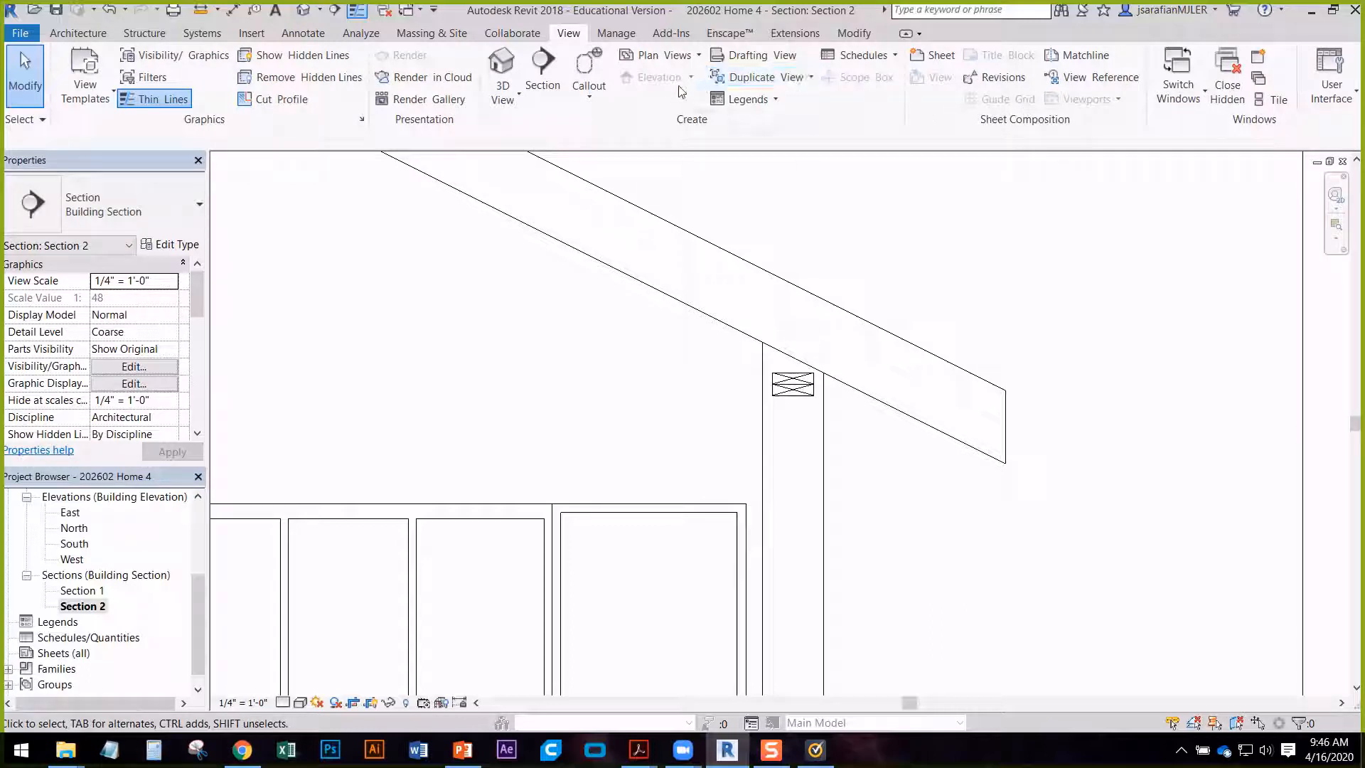
left_click(91, 35)
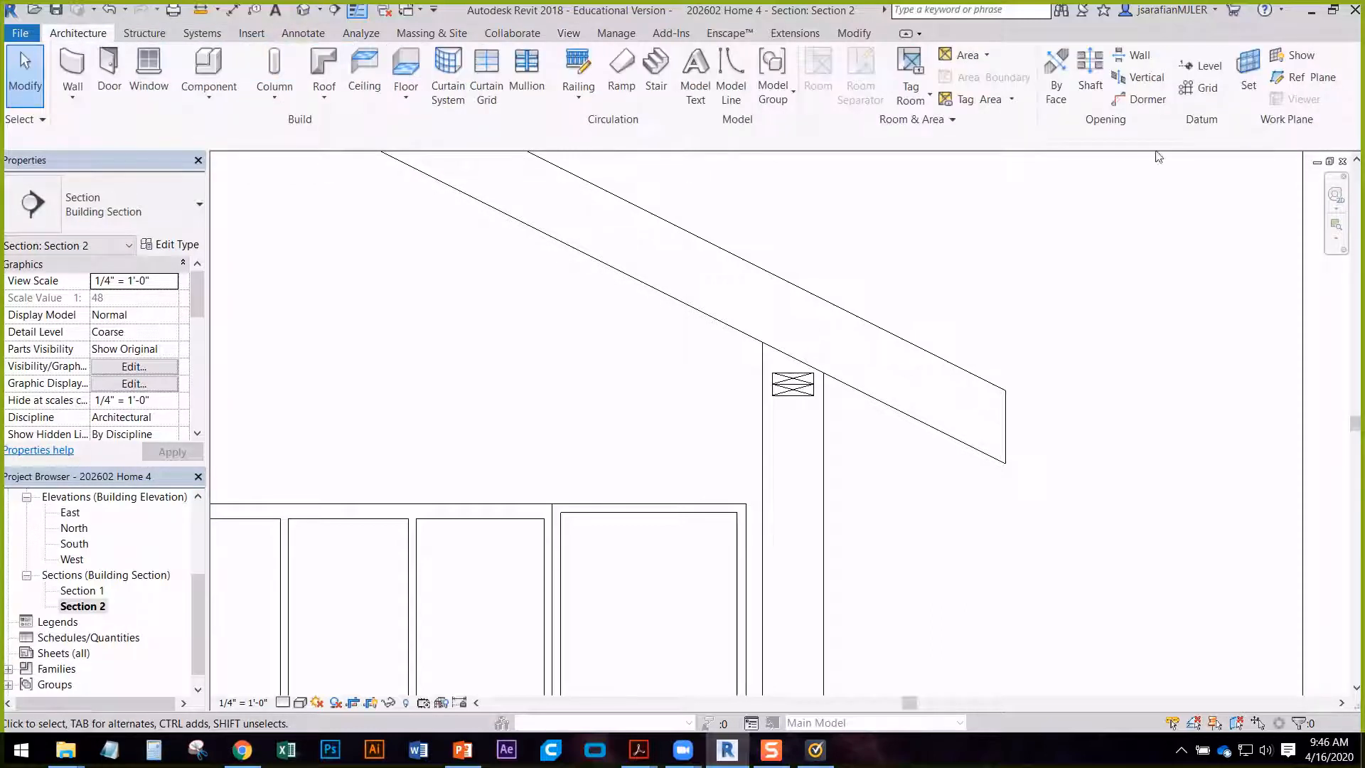
left_click(1204, 66)
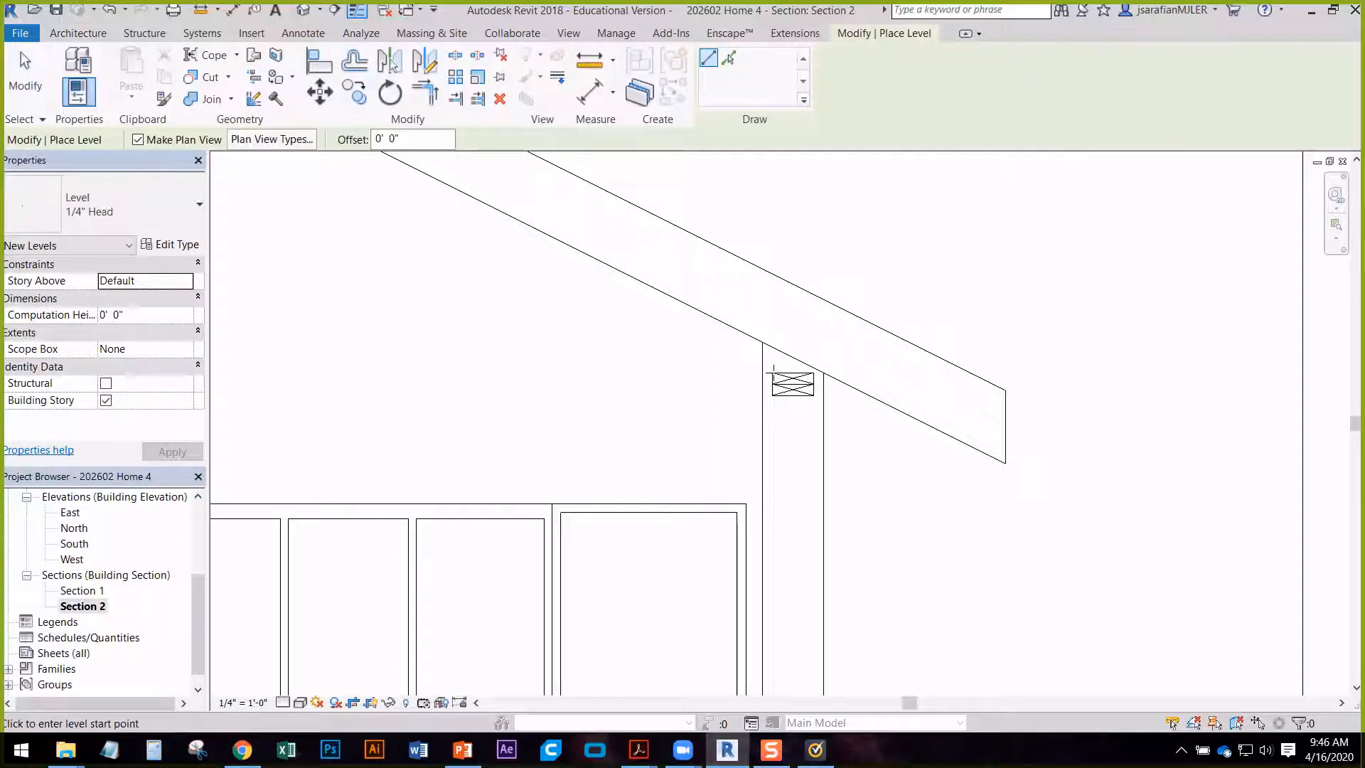
scroll(773, 373, "up", 3)
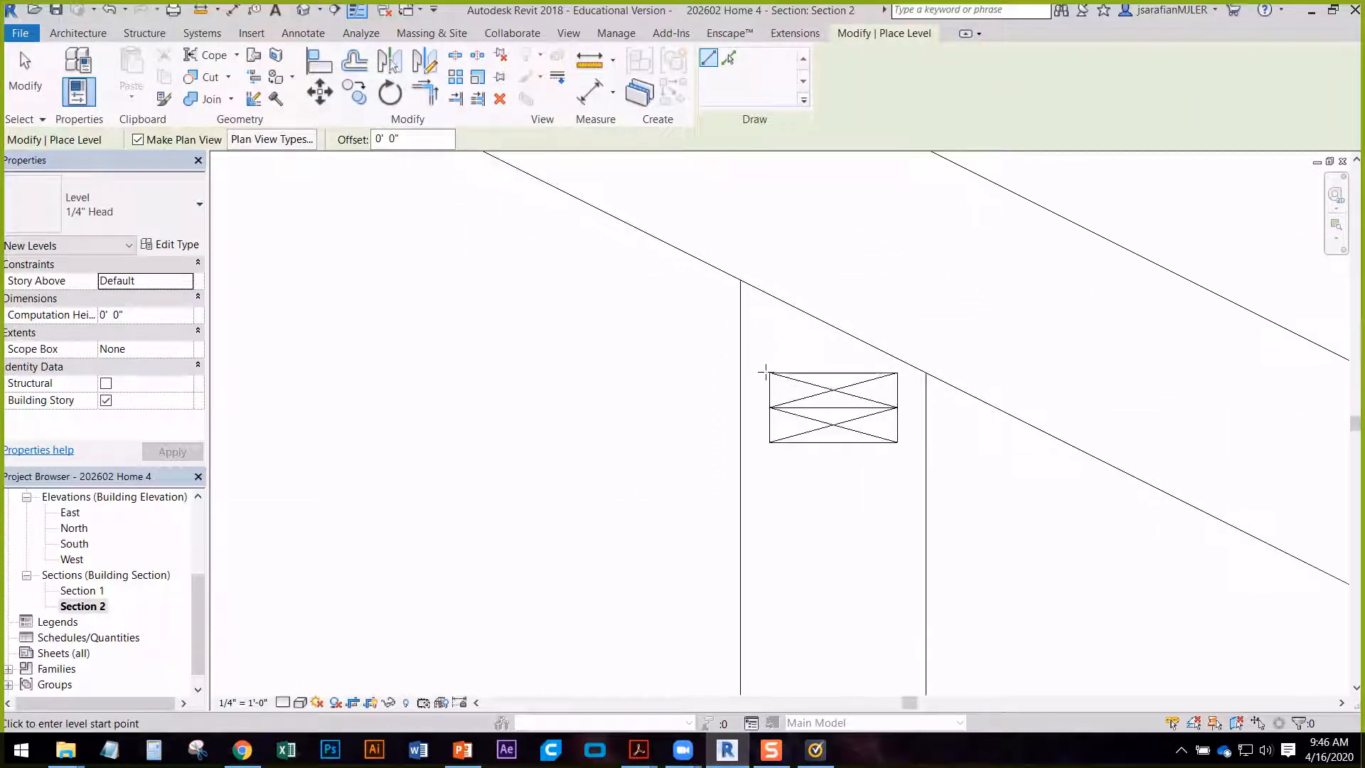
left_click(768, 373)
scroll(711, 366, "down", 4)
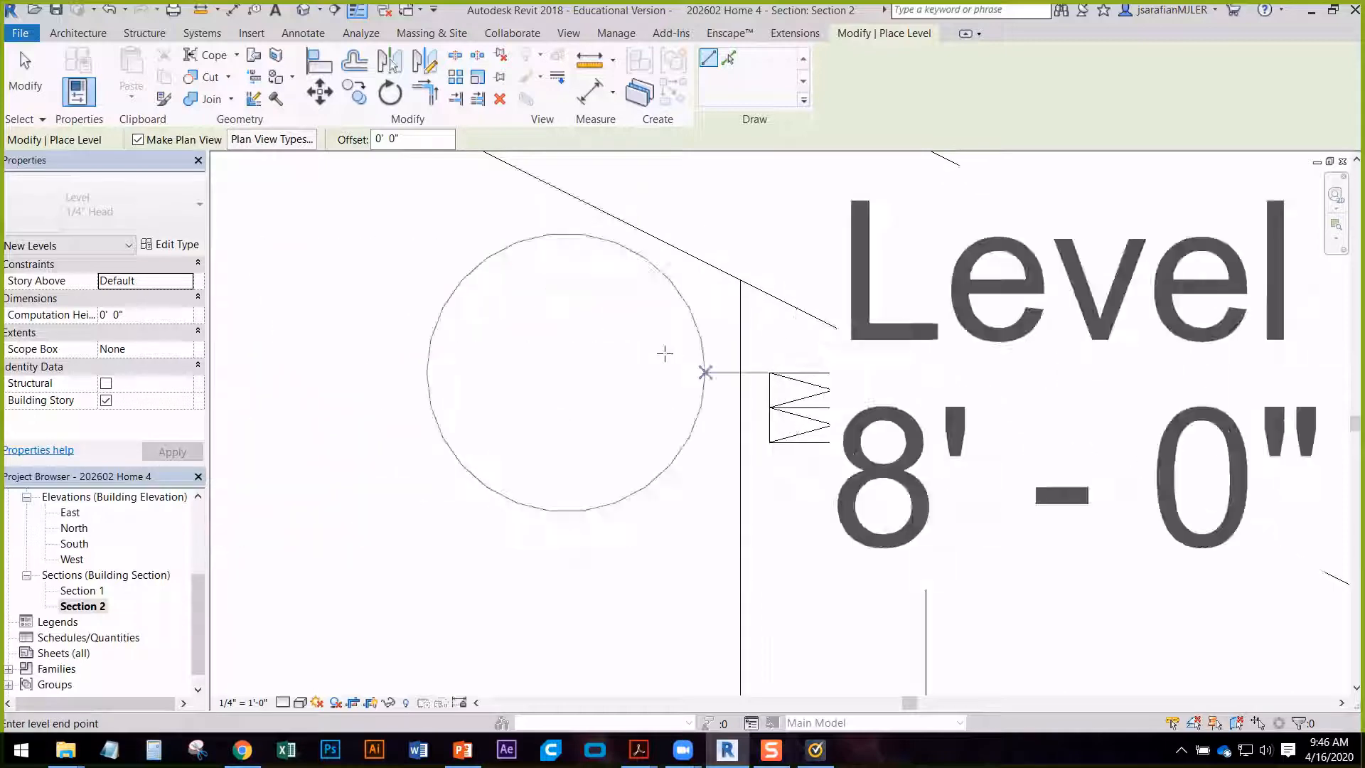
scroll(981, 356, "down", 5)
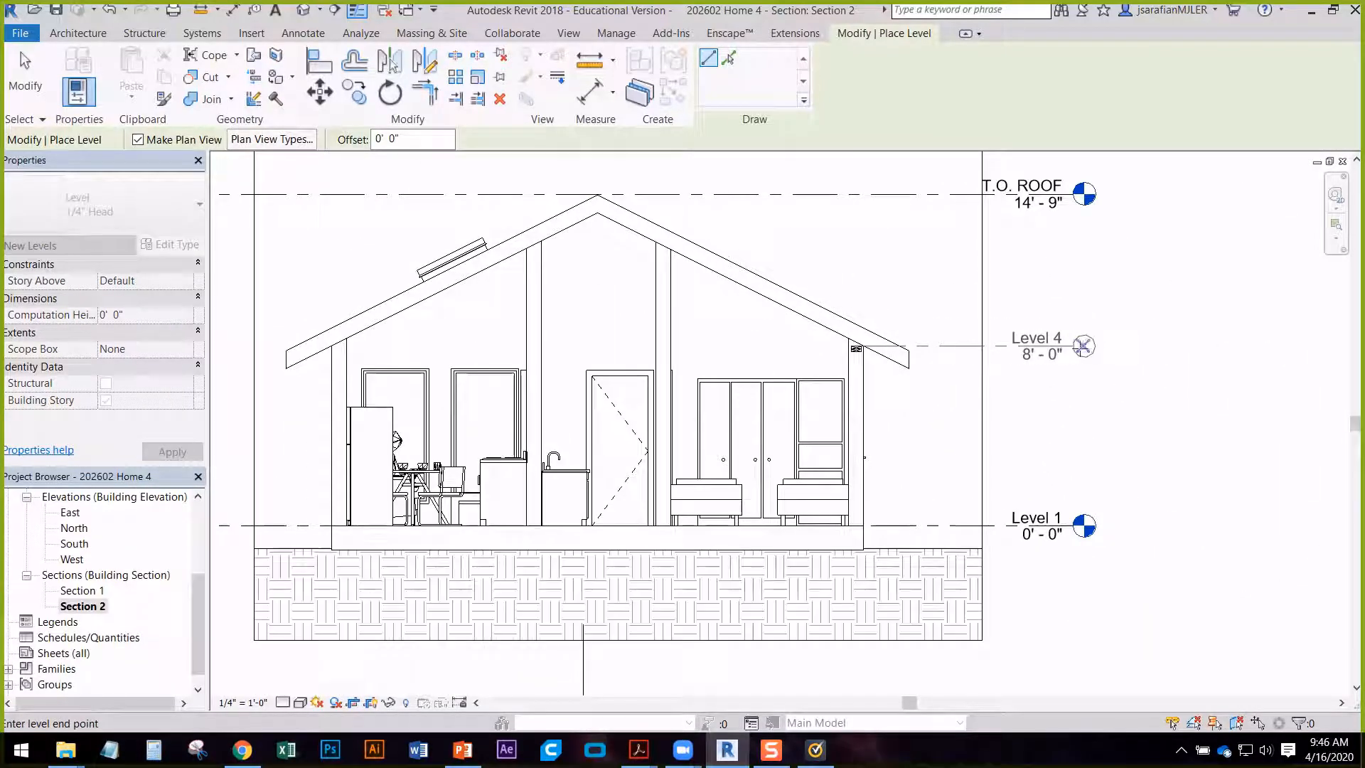
left_click(1080, 346)
key("Escape")
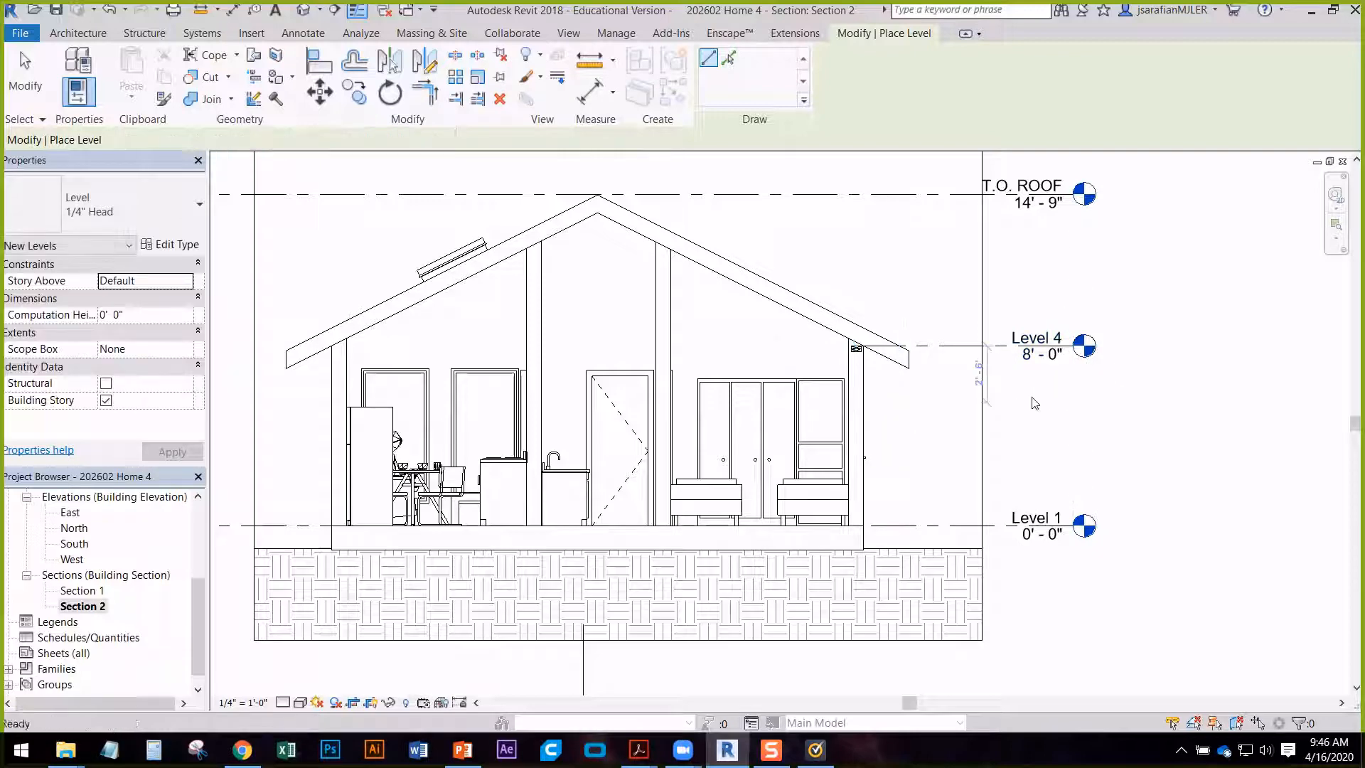
key("Escape")
- Extend the new level line's headless end past the opposite side of the house to align with the other levels
left_click(934, 345)
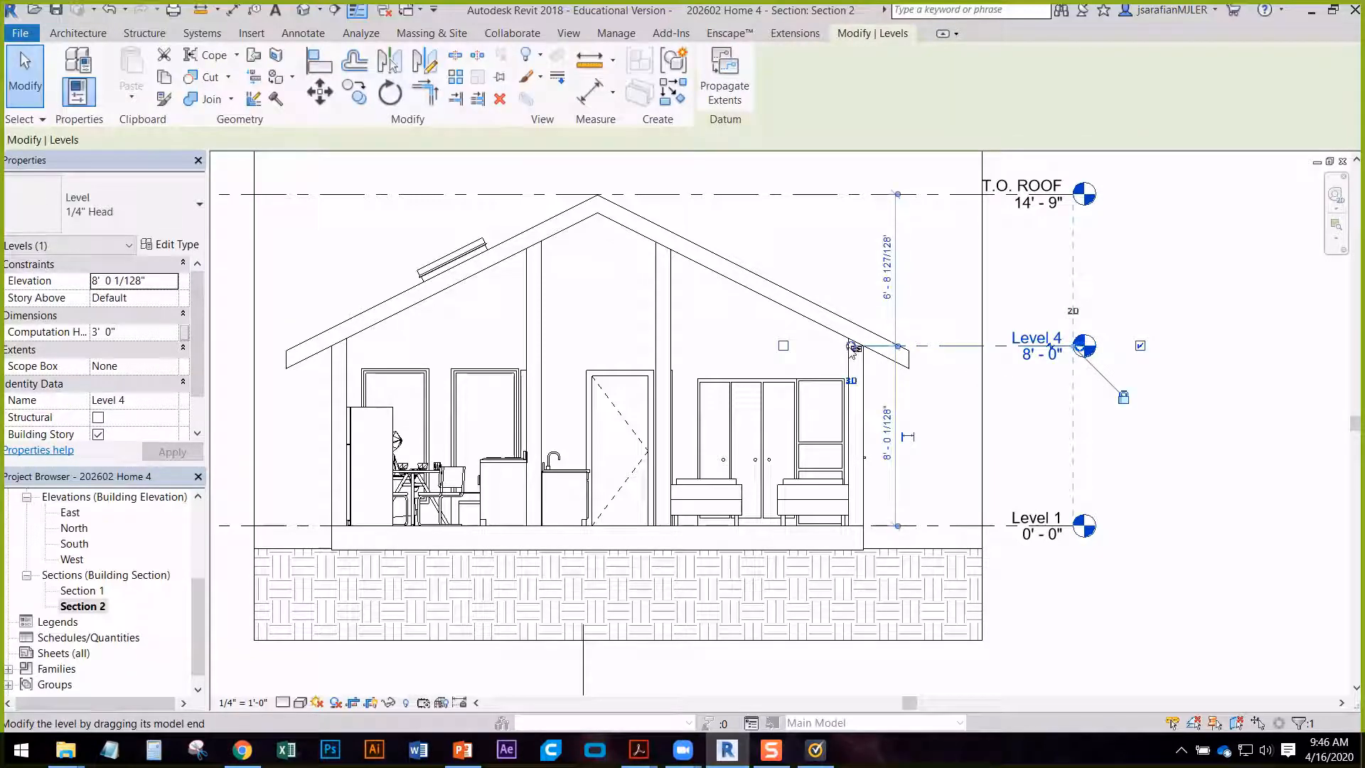
scroll(681, 435, "down", 3)
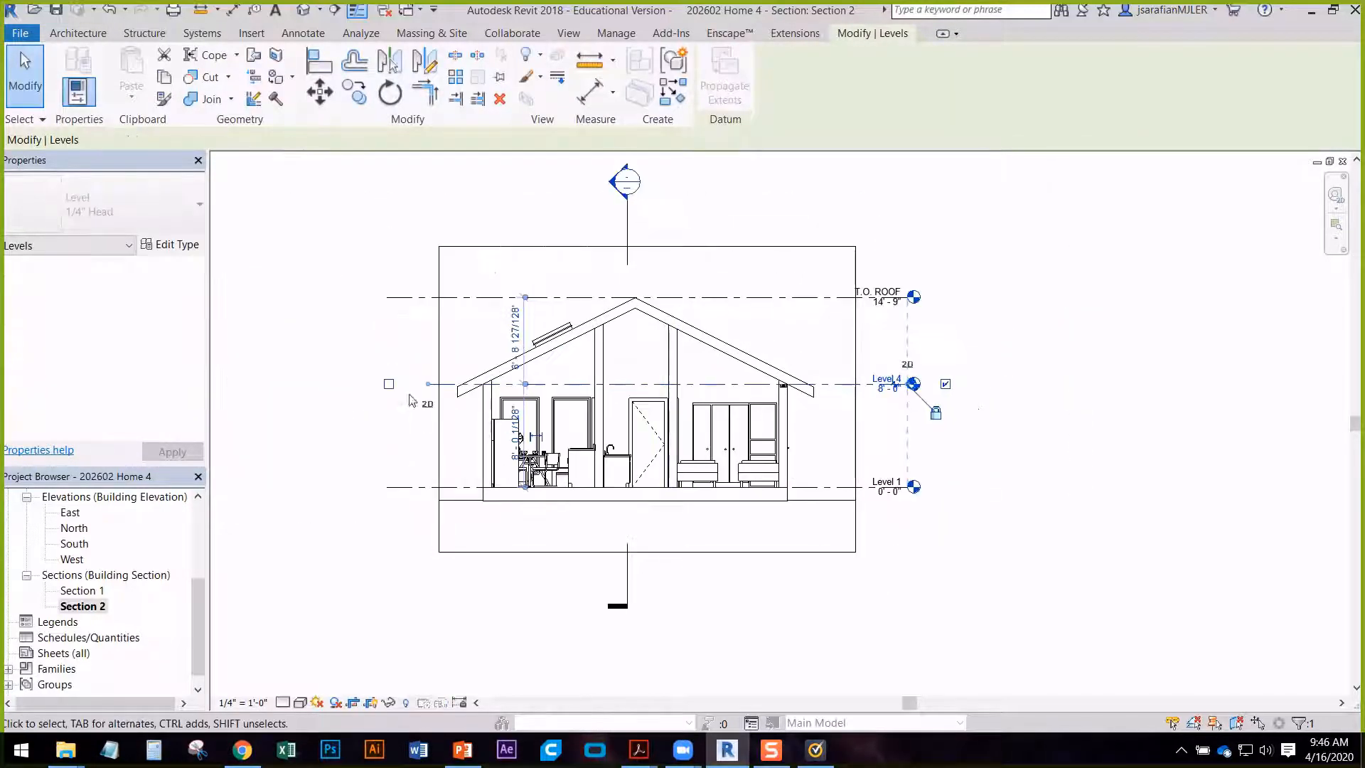
left_click_drag(428, 385, 387, 384)
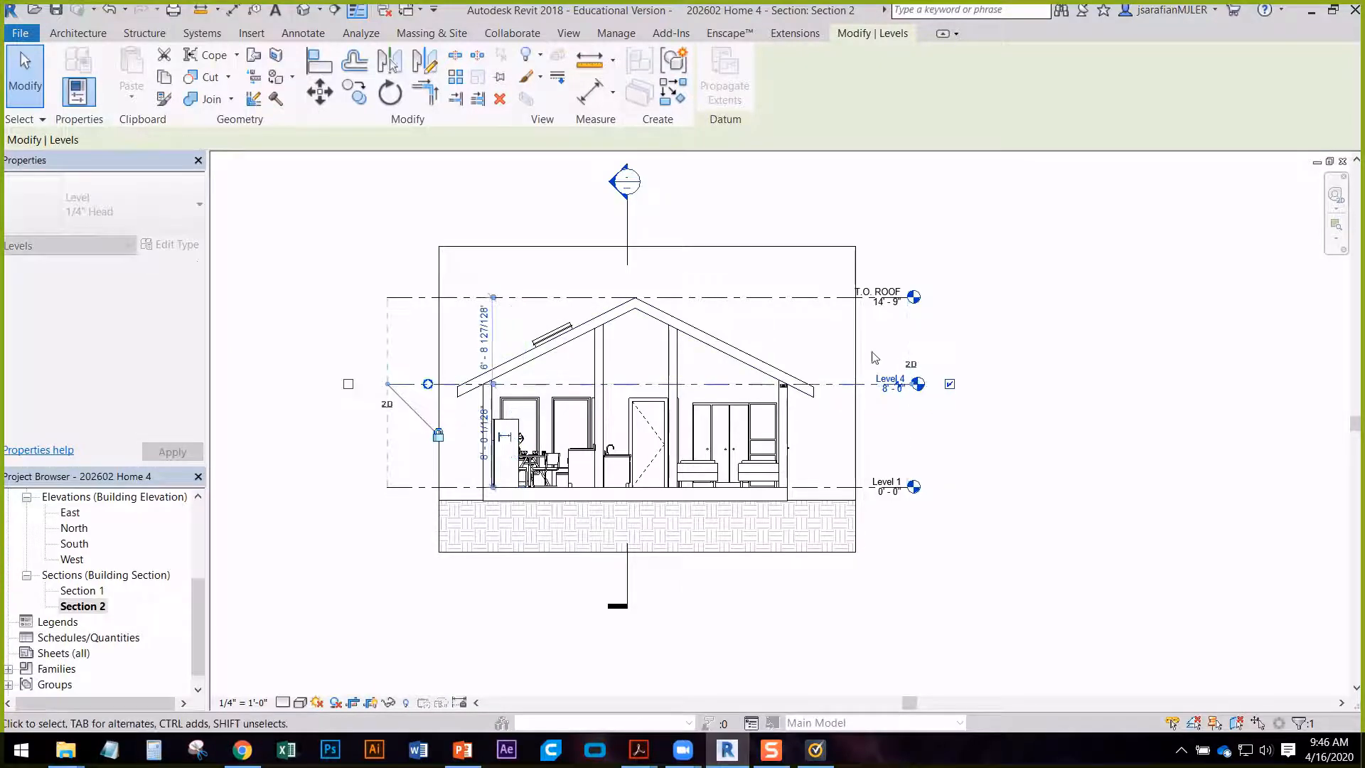
left_click(876, 356)
- Rename the new 8'-0" level as T.O. PLATES, along with its corresponding plan view
scroll(917, 369, "up", 4)
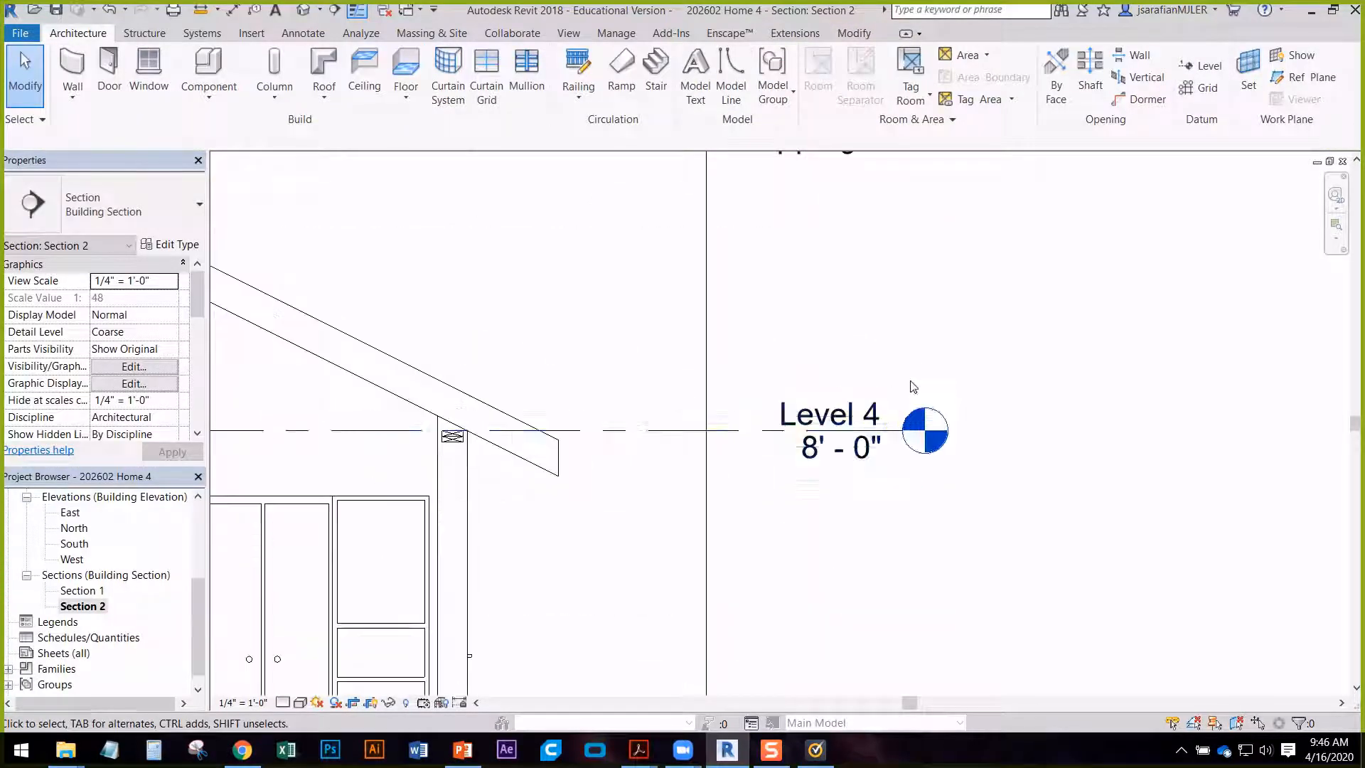
left_click(842, 412)
left_click(871, 415)
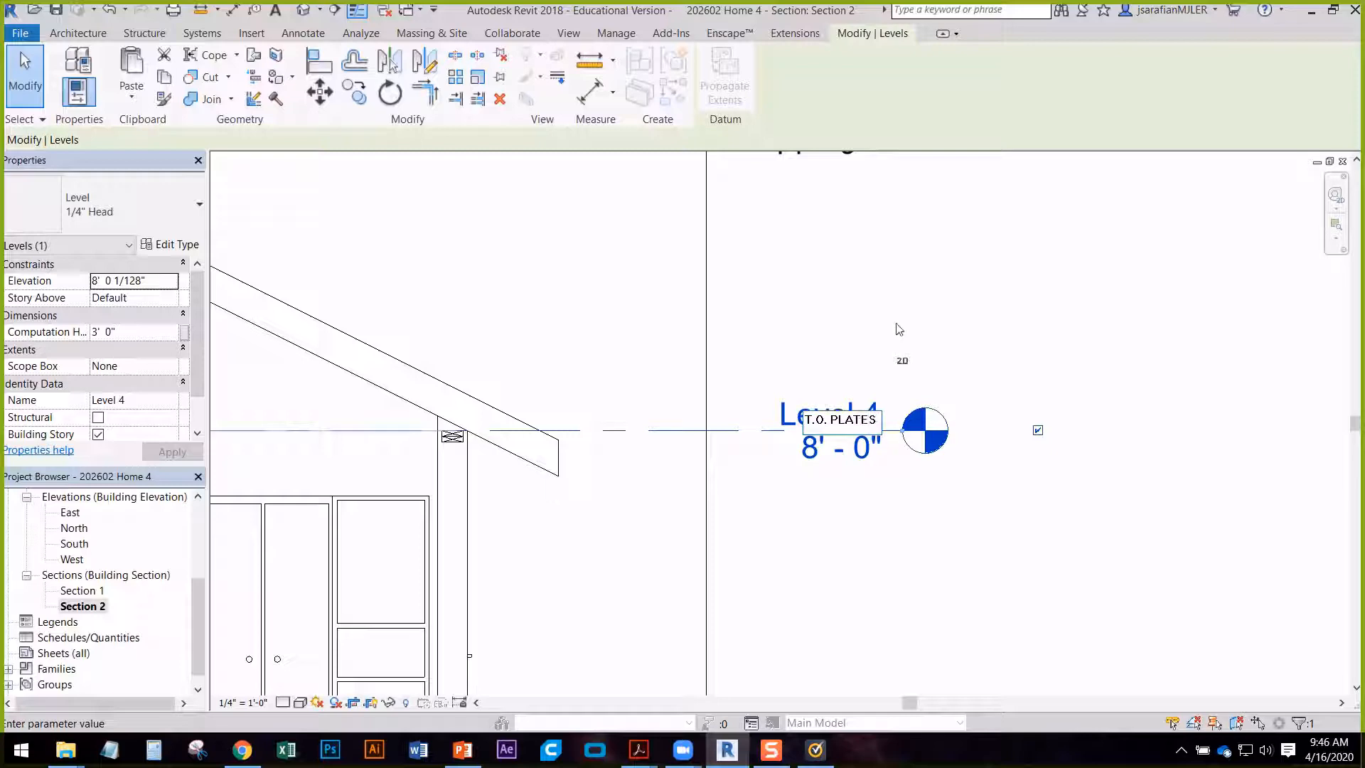
left_click(949, 302)
left_click(735, 374)
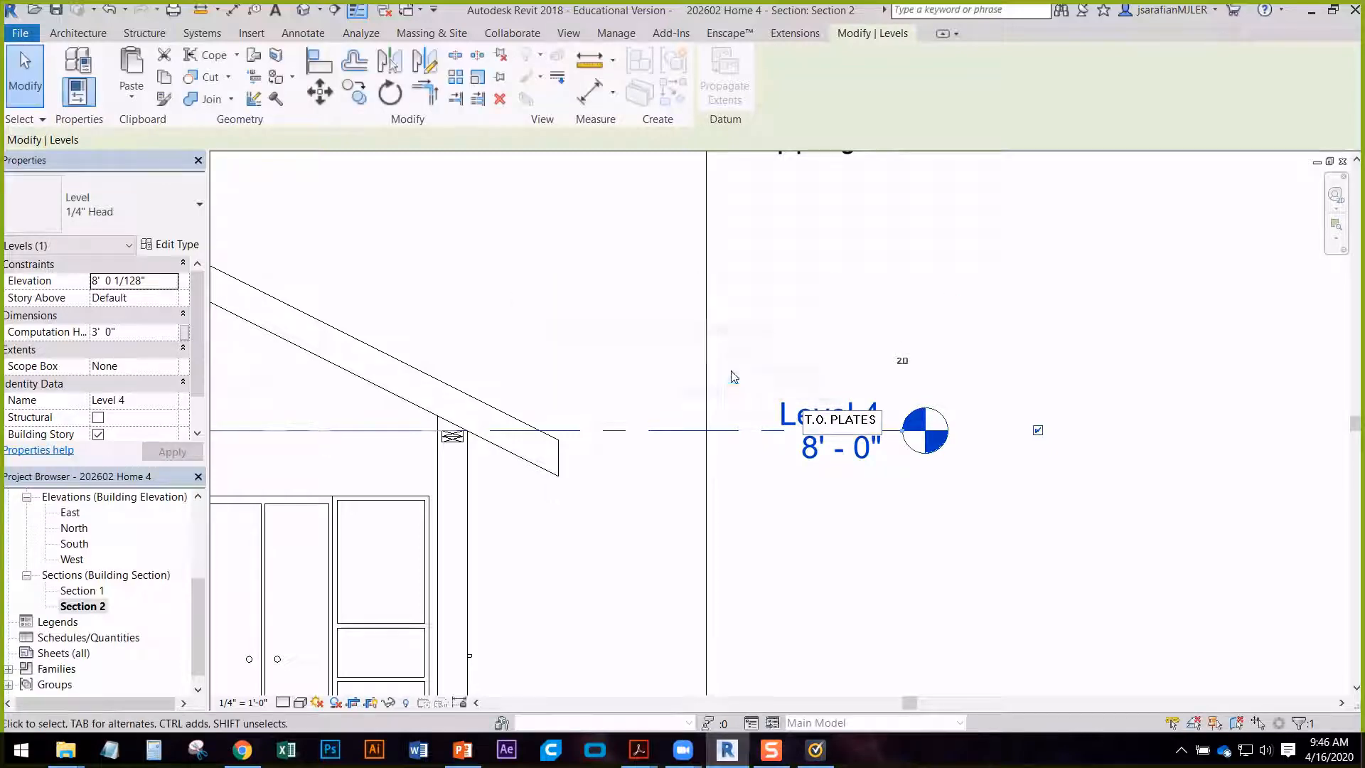
left_click(899, 365)
middle_click_drag(763, 489, 1039, 405)
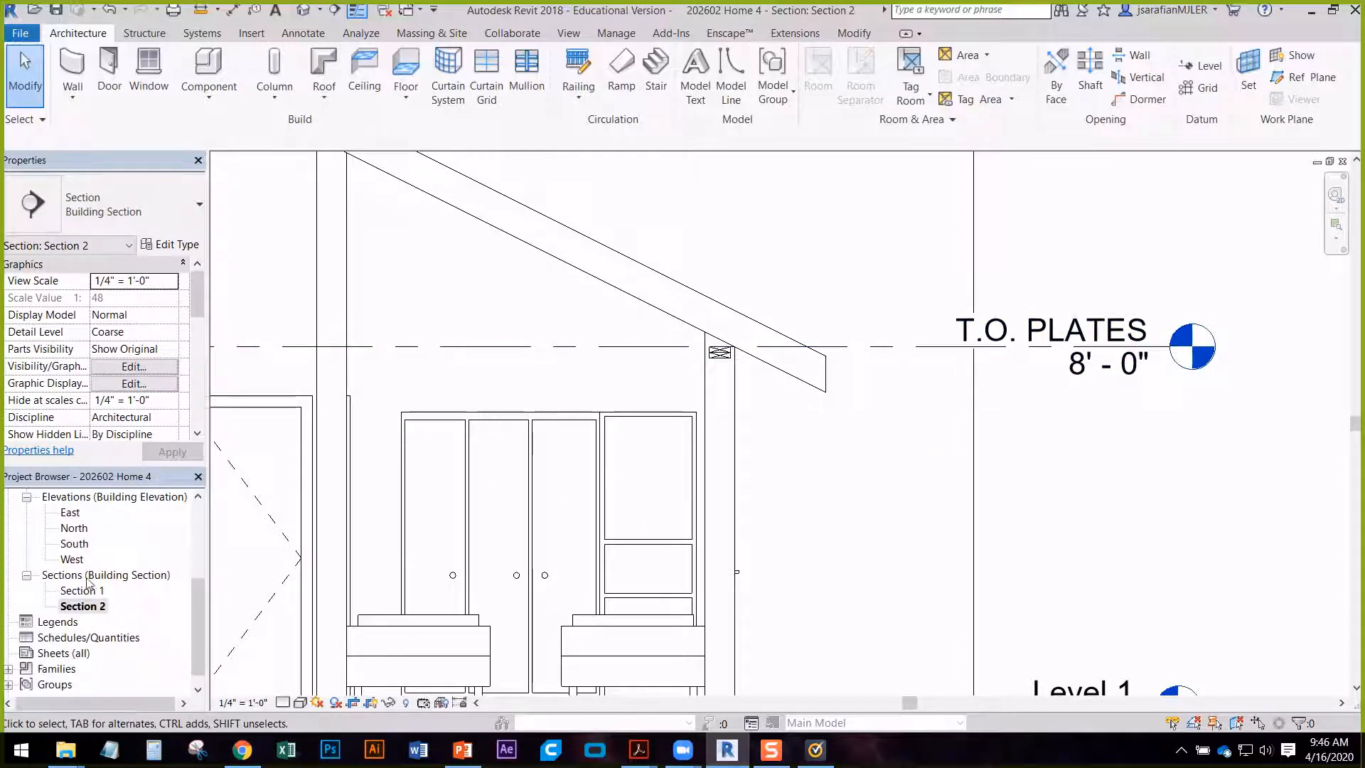
- Check the floor plan list for the plates level and review the level lines across the whole section
scroll(89, 583, "up", 3)
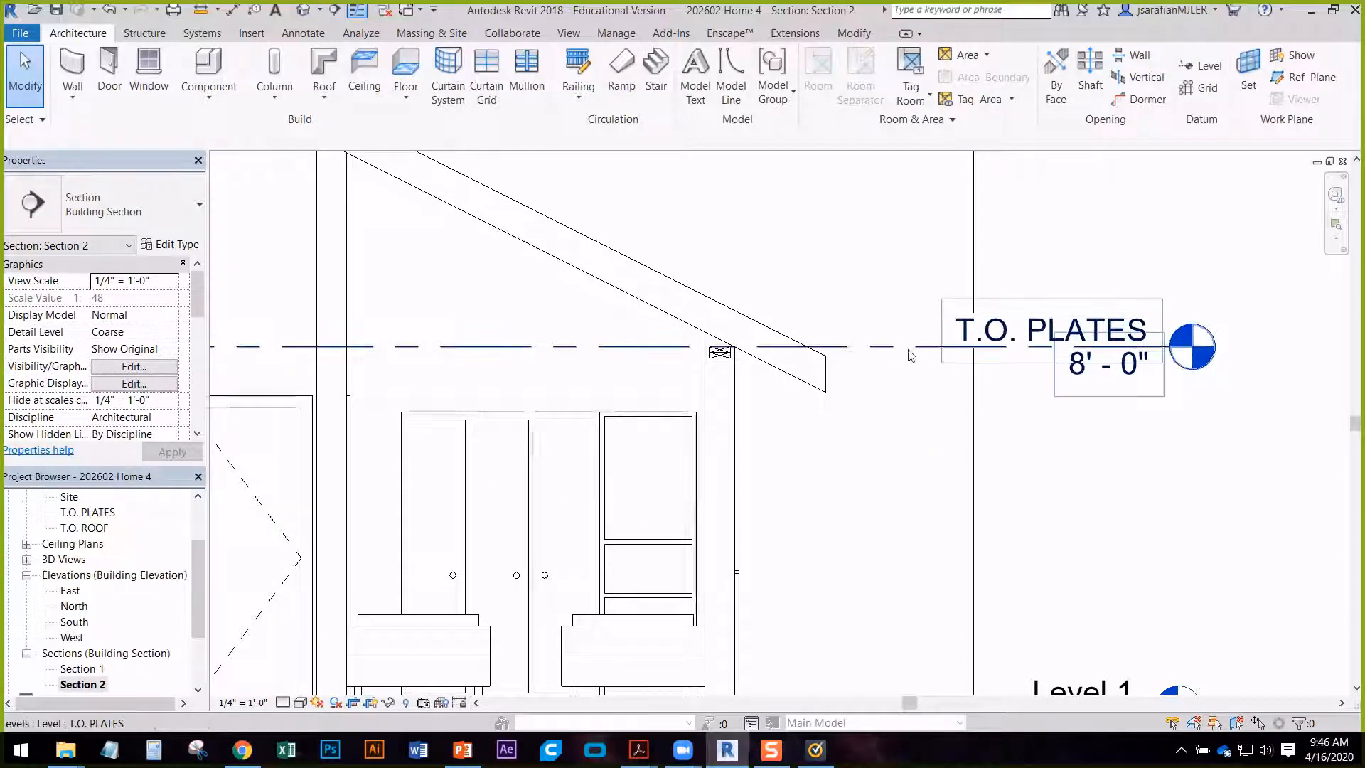
scroll(113, 569, "up", 2)
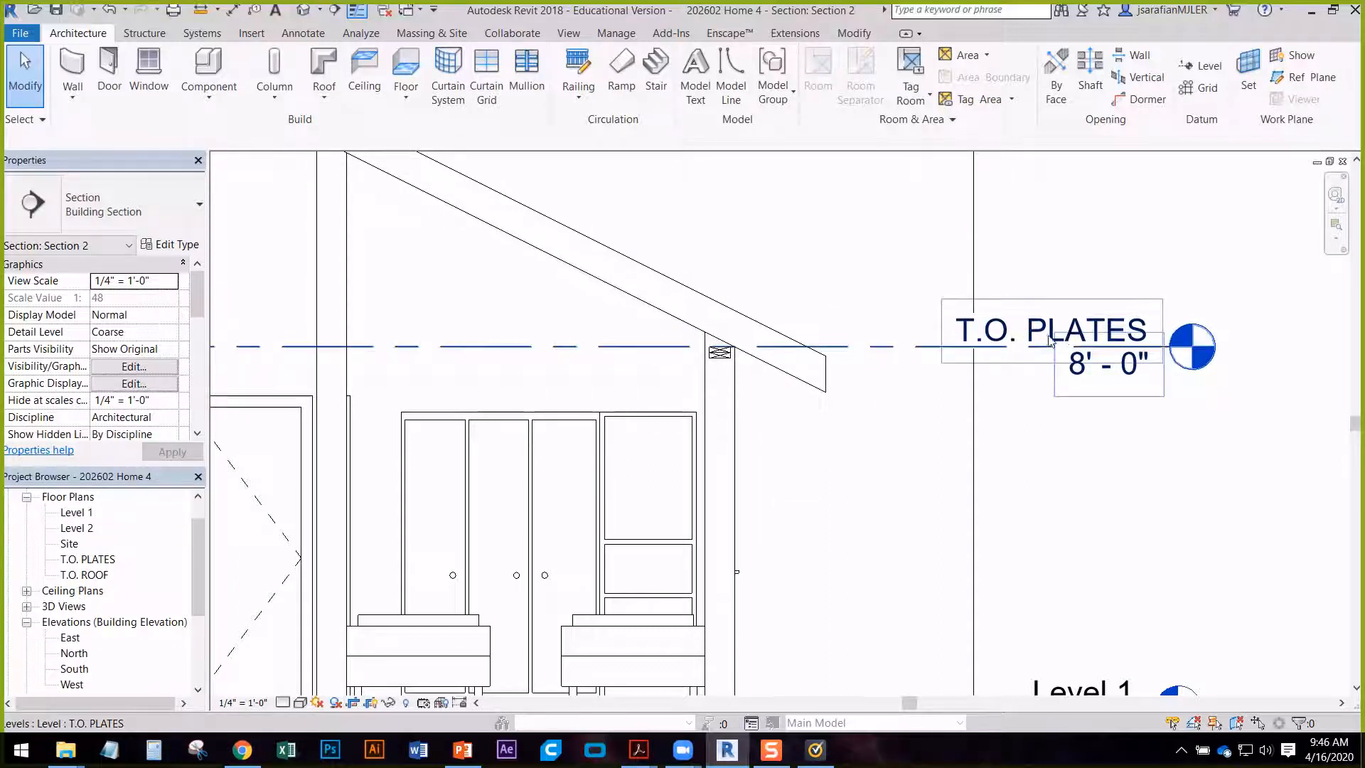
scroll(940, 466, "down", 4)
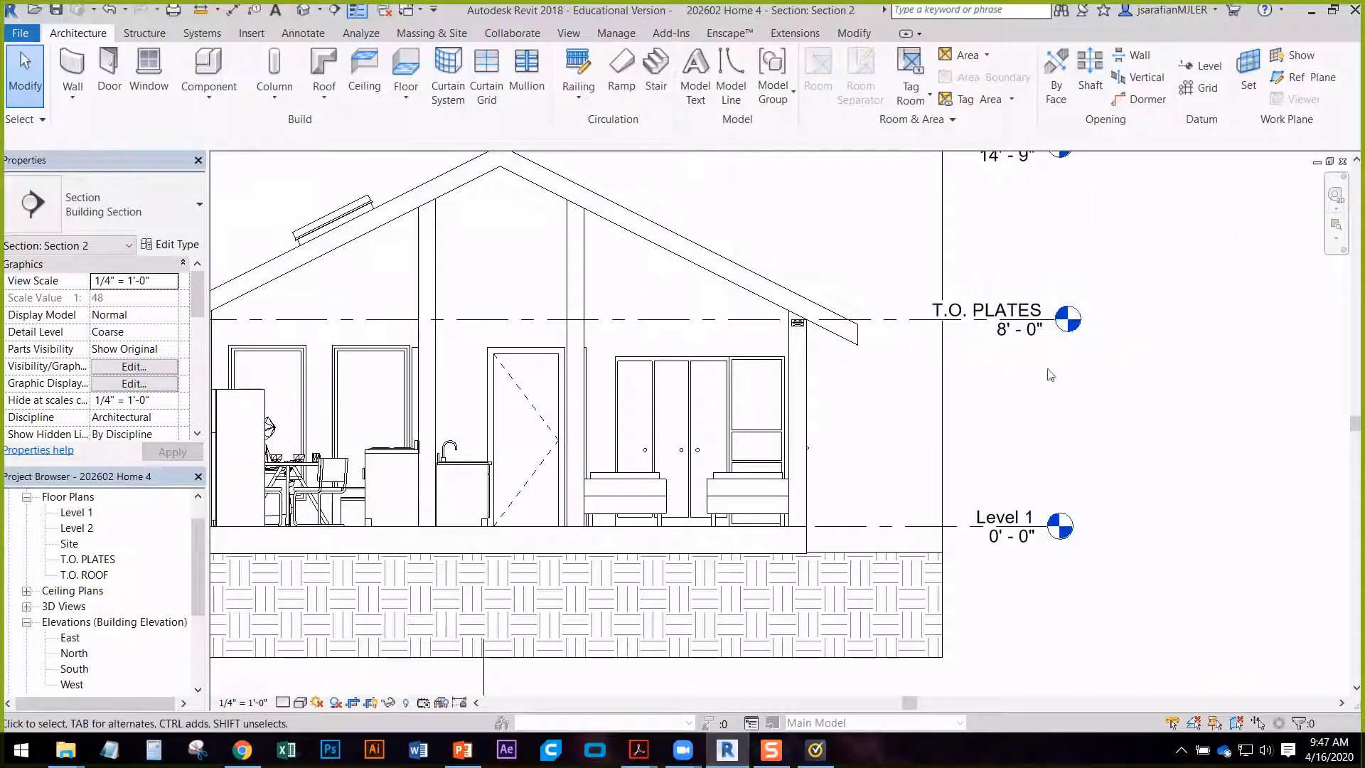
middle_click_drag(984, 389, 999, 459)
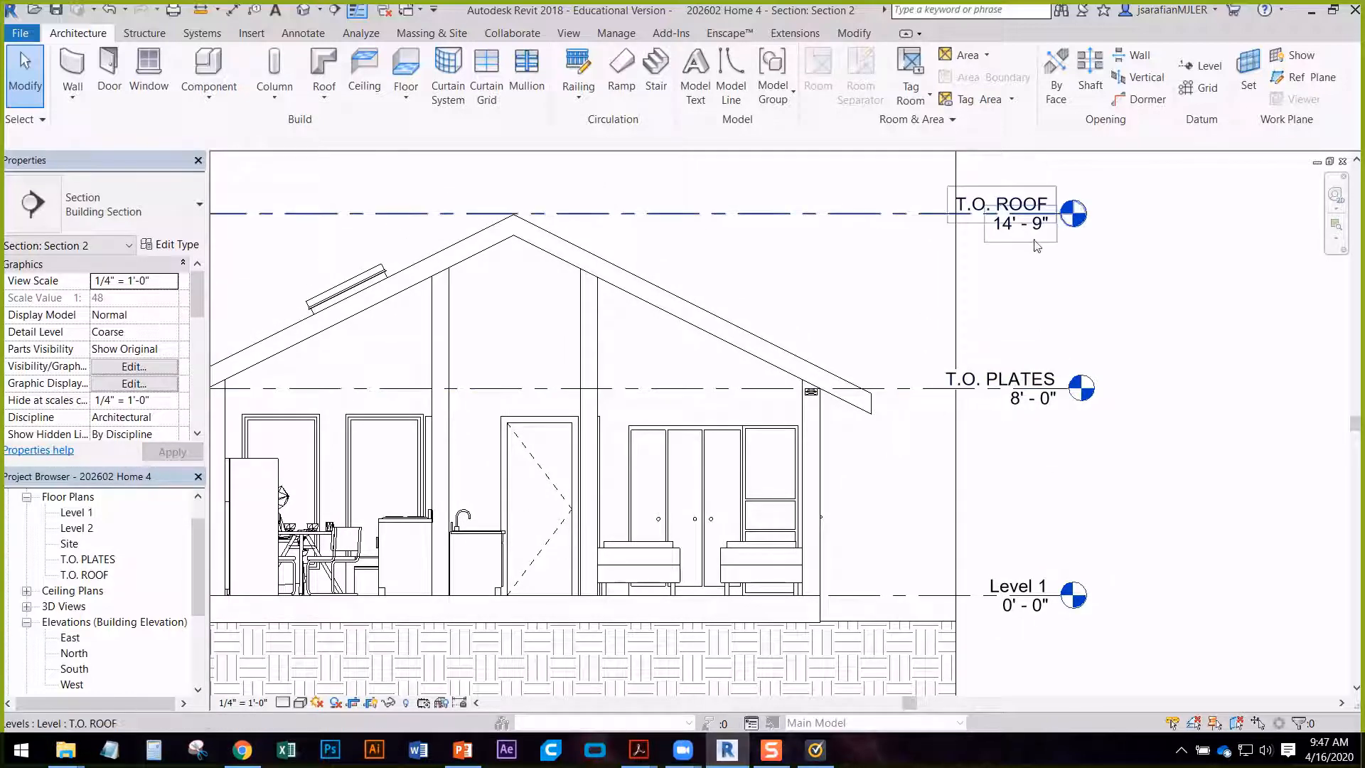
middle_click_drag(1045, 307, 1090, 337)
middle_click_drag(802, 320, 700, 221)
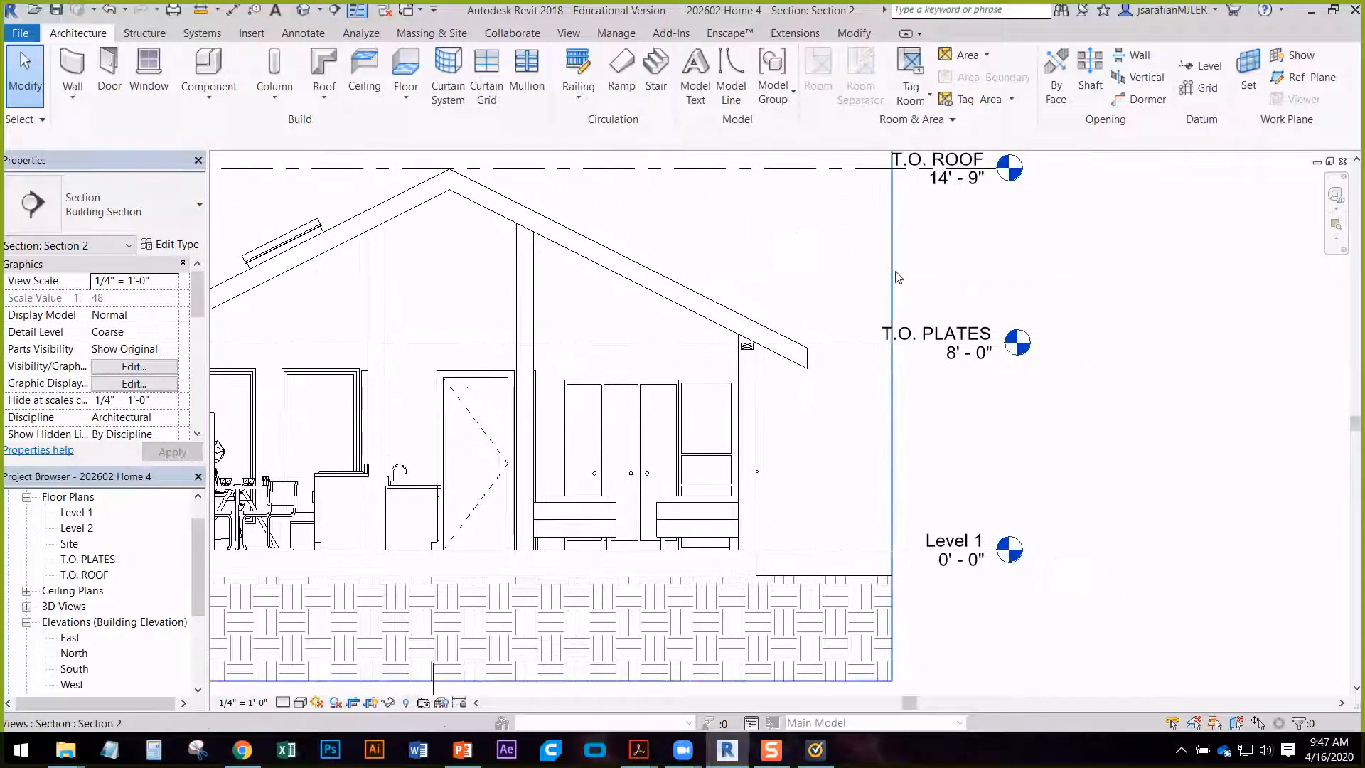
middle_click_drag(1001, 350, 964, 411)
middle_click_drag(747, 444, 981, 418)
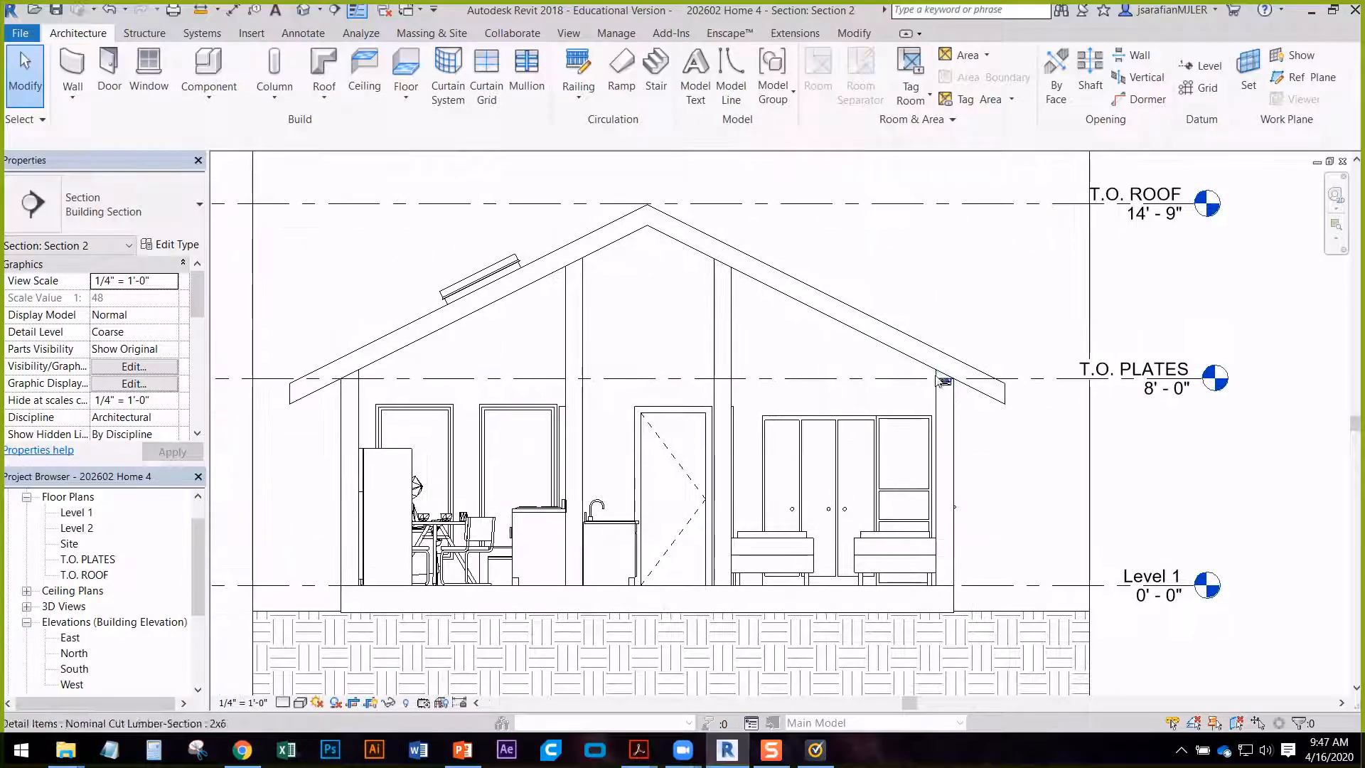
- Place a matching 2x6 lumber section flat inside the opposite exterior wall, with its top edge on the T.O. PLATES level
scroll(917, 407, "up", 3)
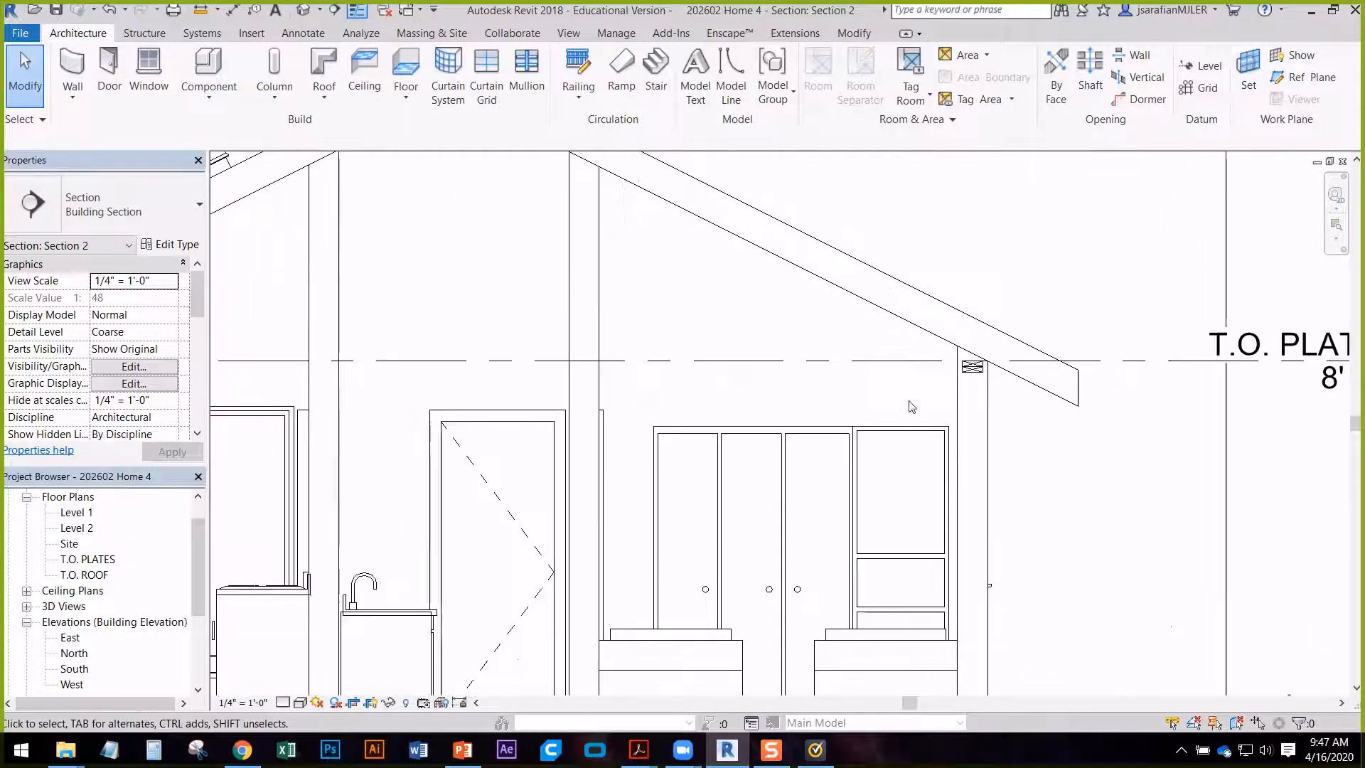
scroll(975, 371, "up", 4)
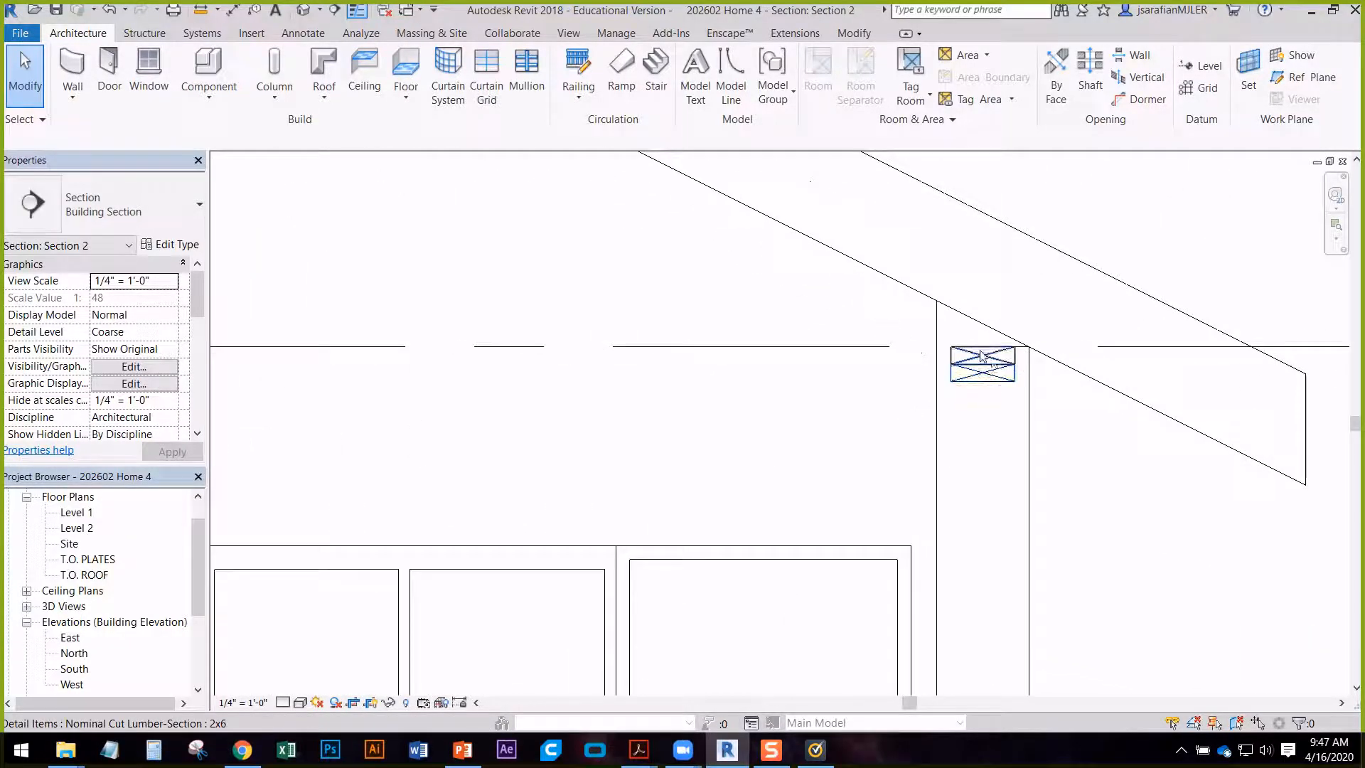
left_click(975, 356)
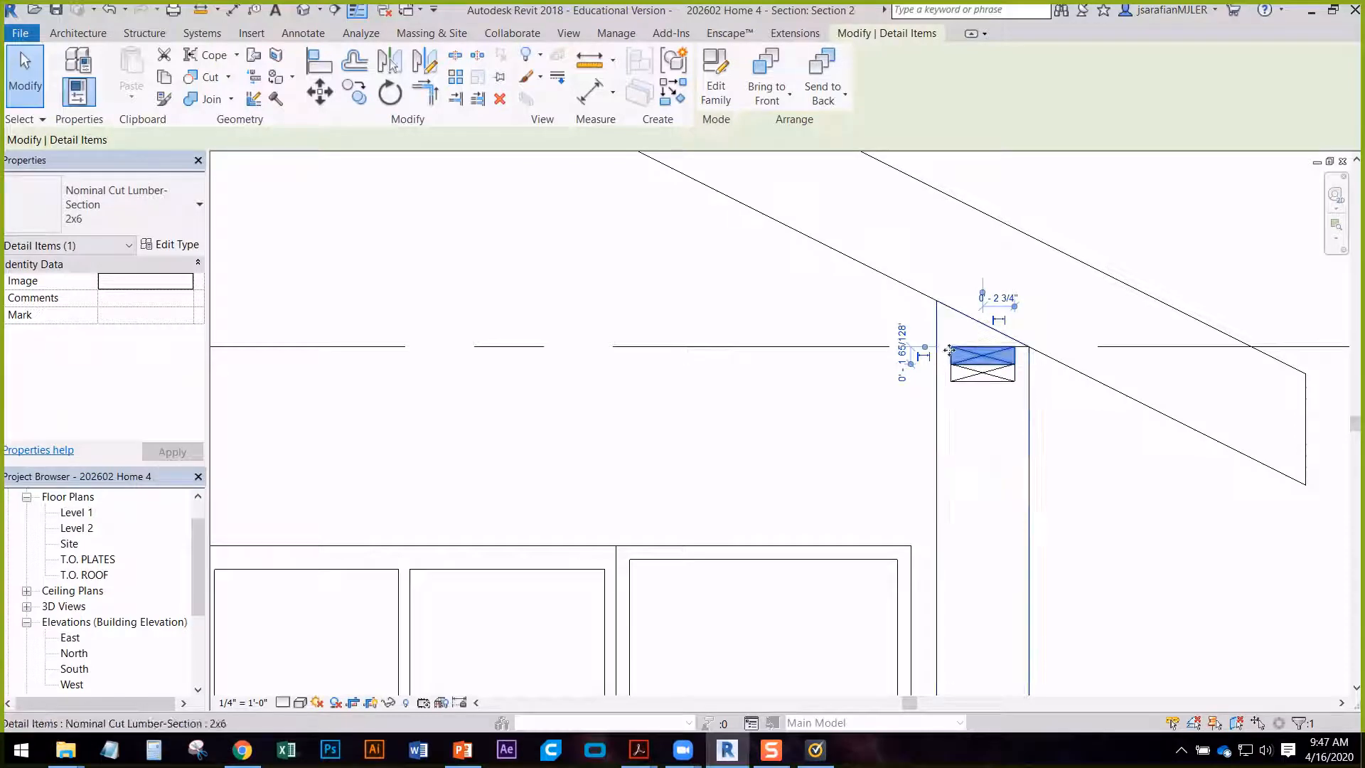
key("c")
key("s")
scroll(1052, 377, "down", 6)
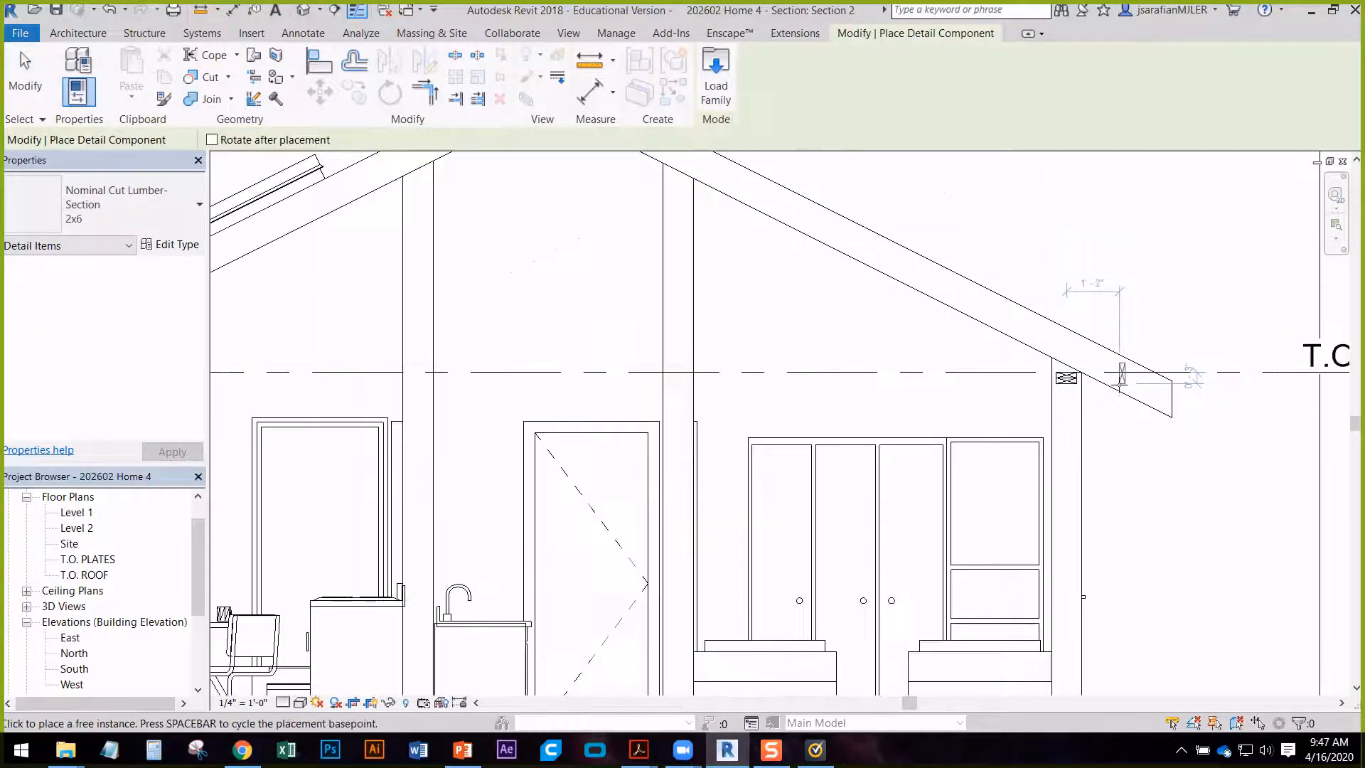
scroll(390, 368, "up", 7)
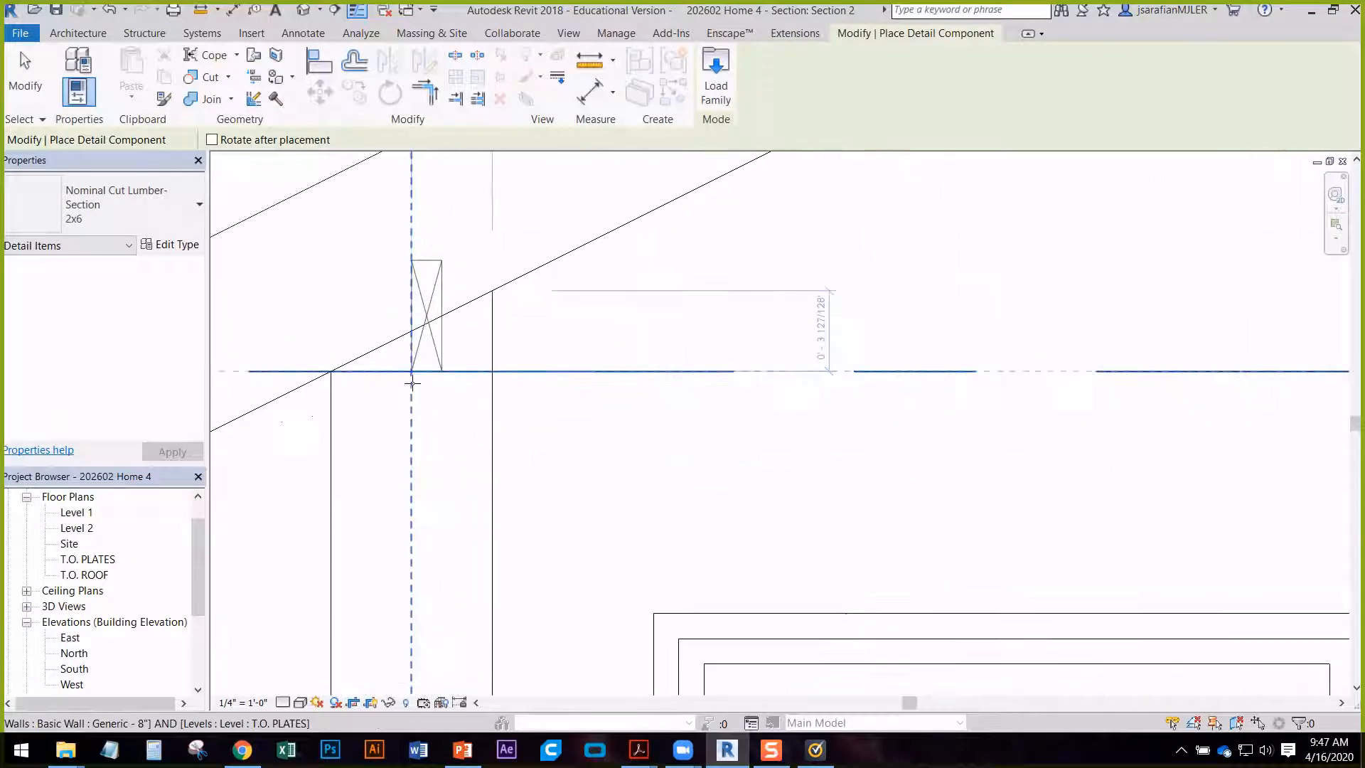
key("space")
key("space")
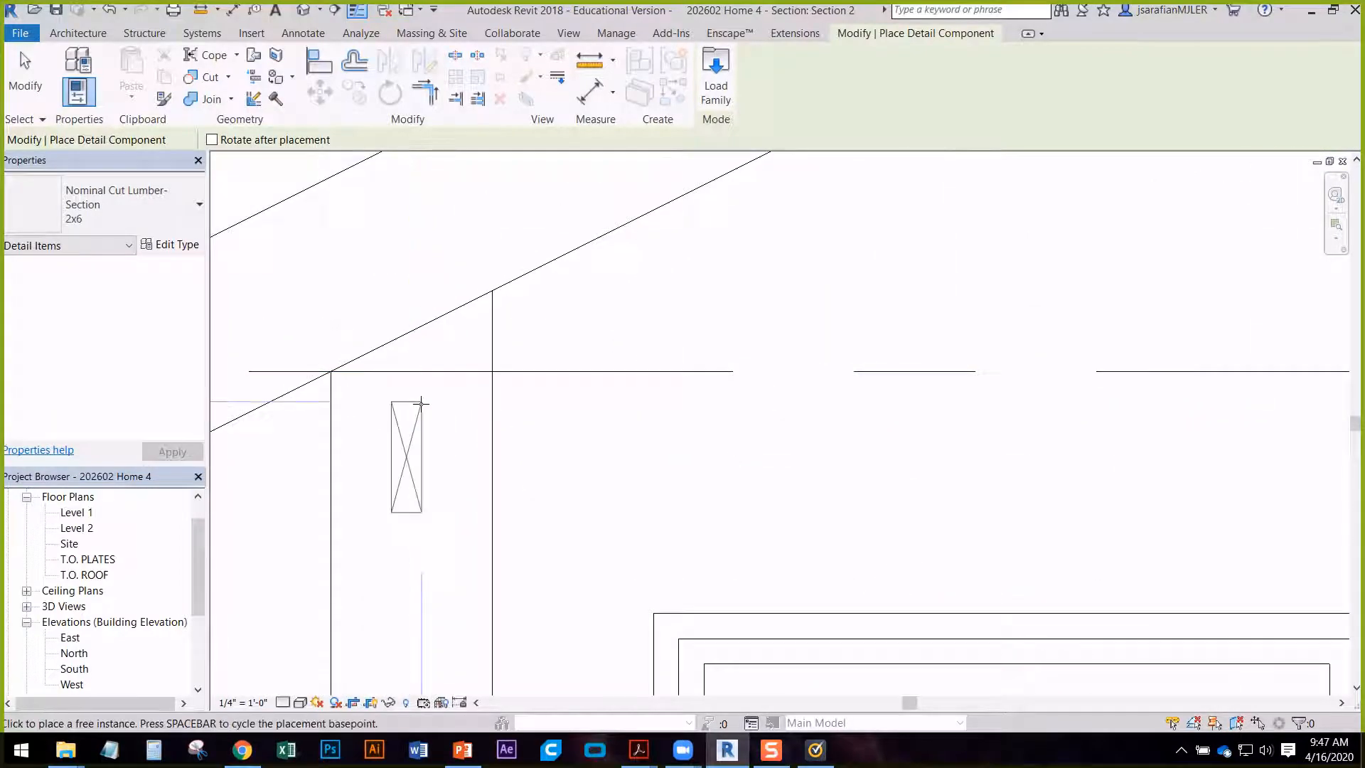
left_click(354, 372)
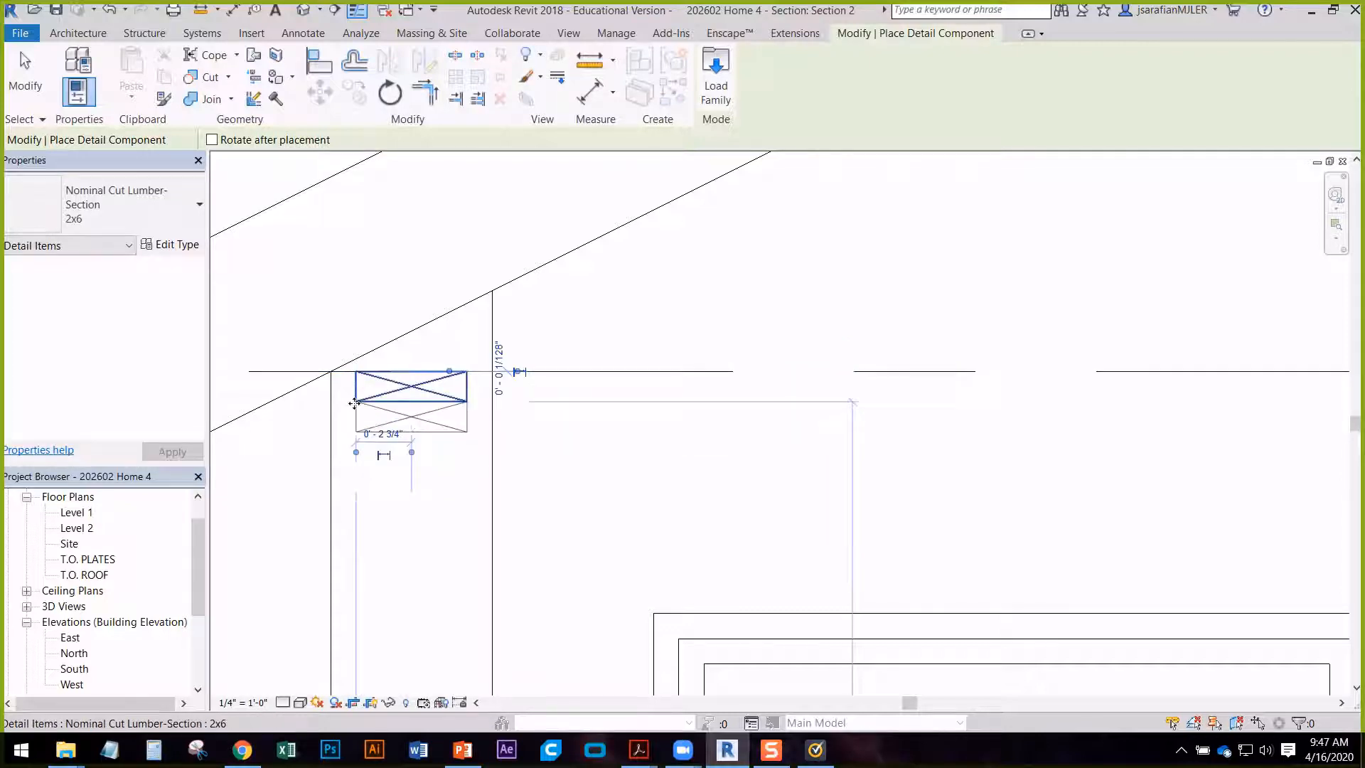
key("Escape")
key("Escape")
scroll(286, 353, "down", 1)
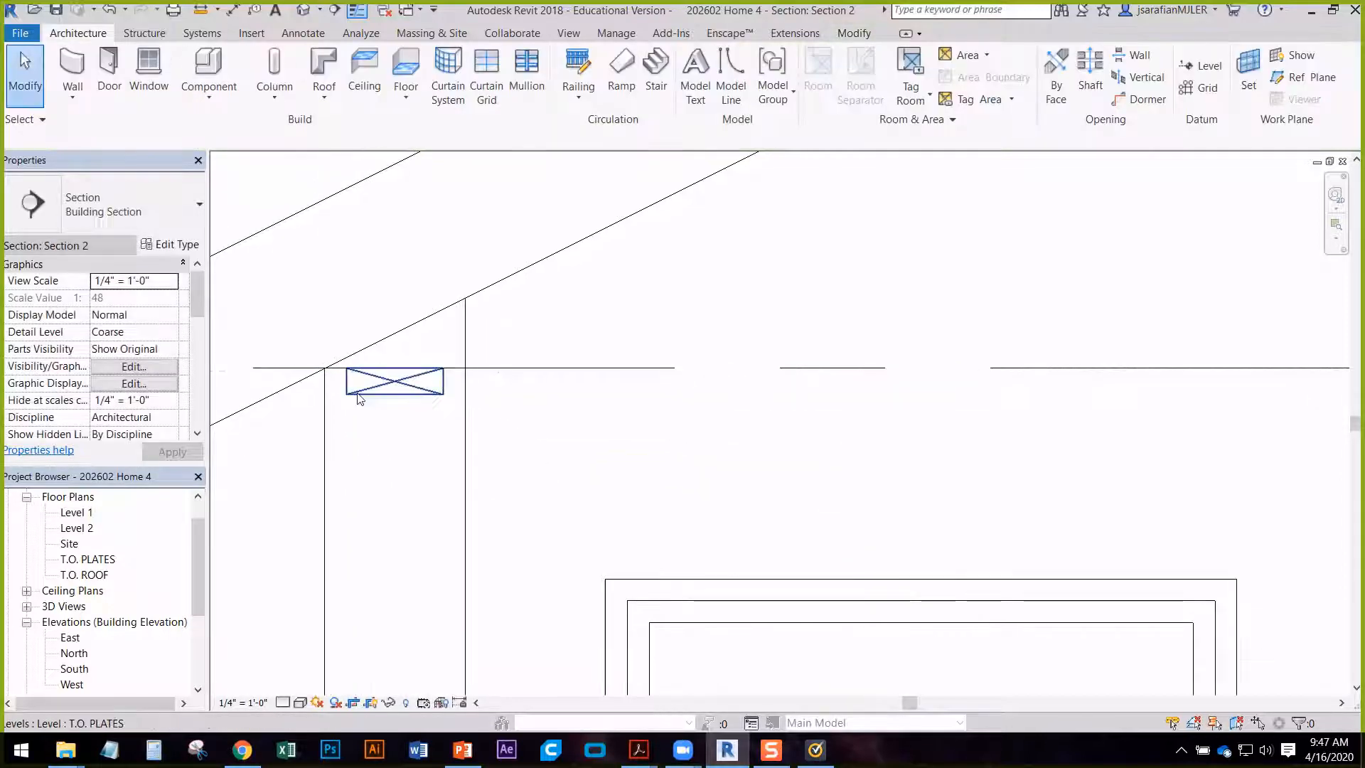
- Copy the newly placed 2x6 directly below itself to form a double top plate
left_click(368, 400)
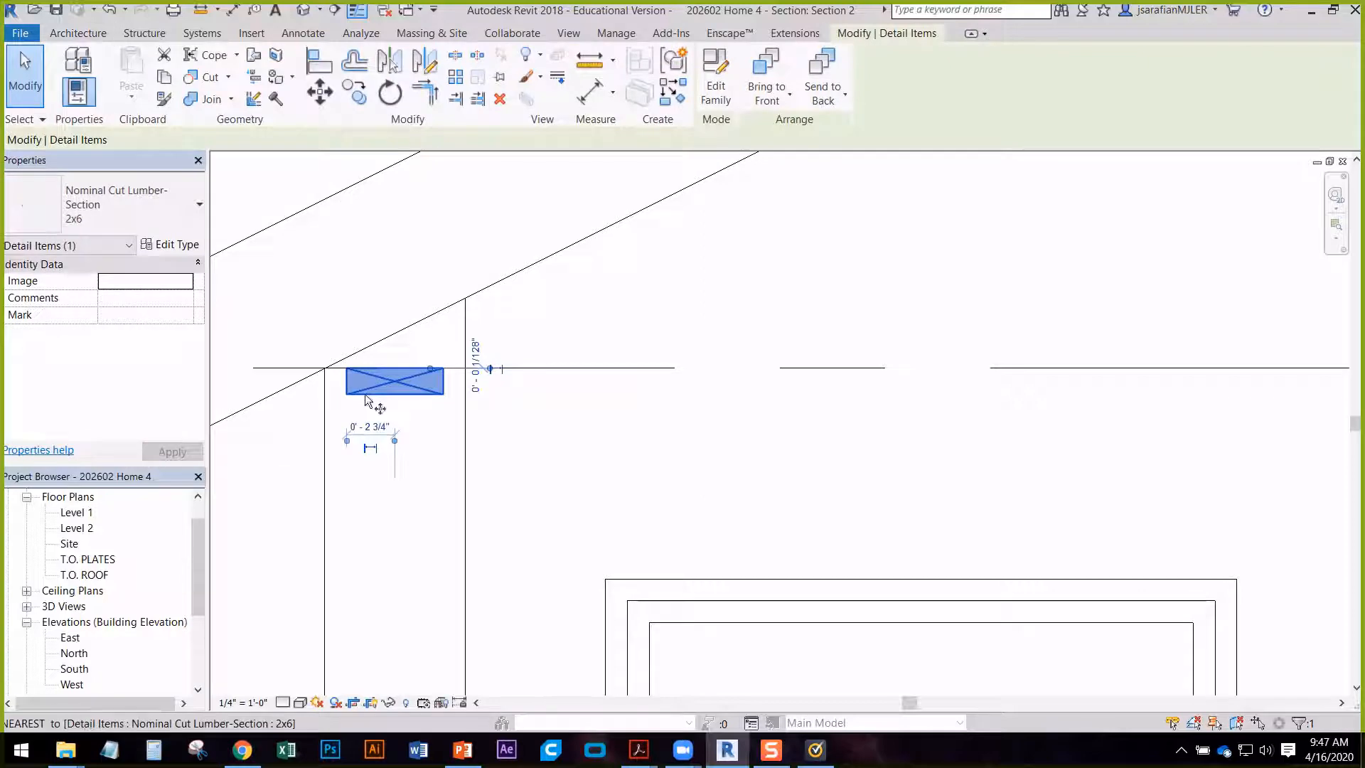
key("c")
key("o")
left_click(348, 368)
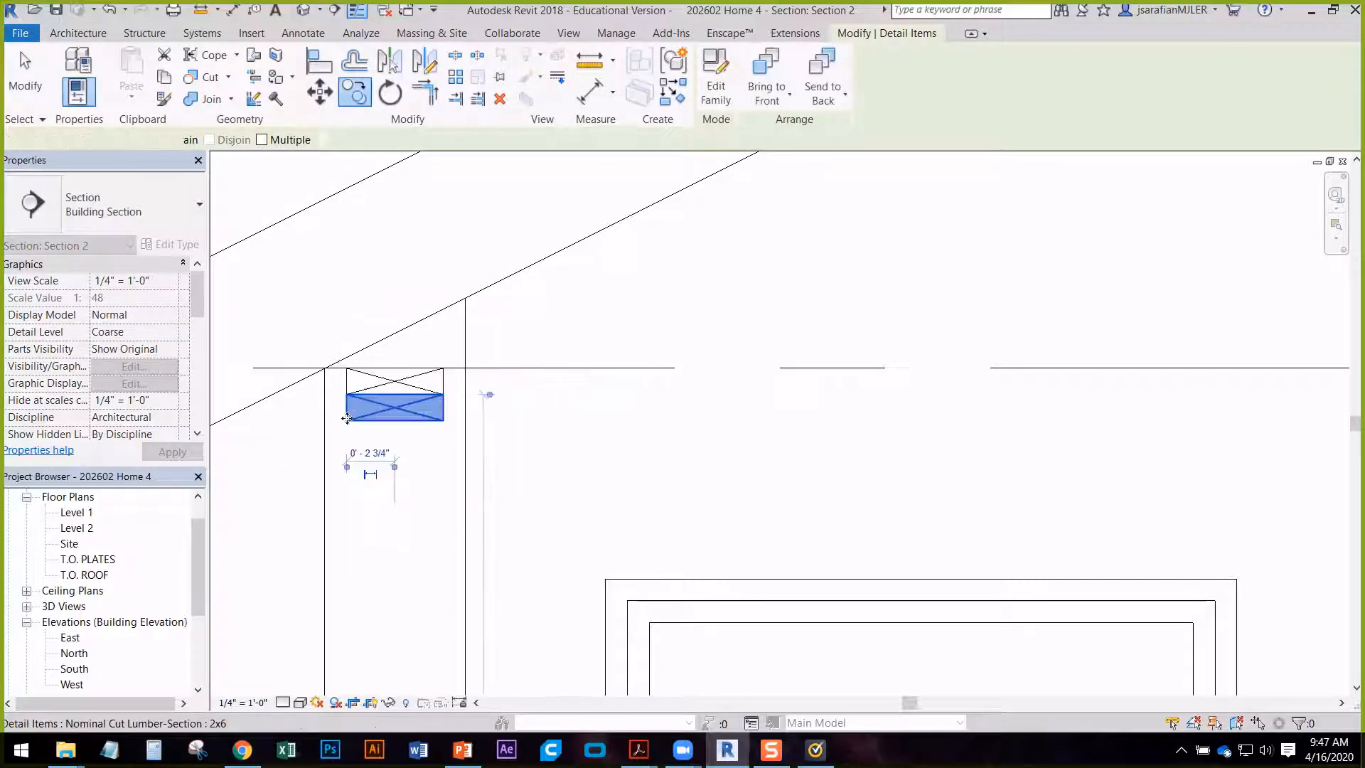
key("Escape")
- Copy the lower 2x6 top plate in the exterior wall beside the refrigerator straight down onto Level 1 as a sole plate
scroll(359, 349, "down", 5)
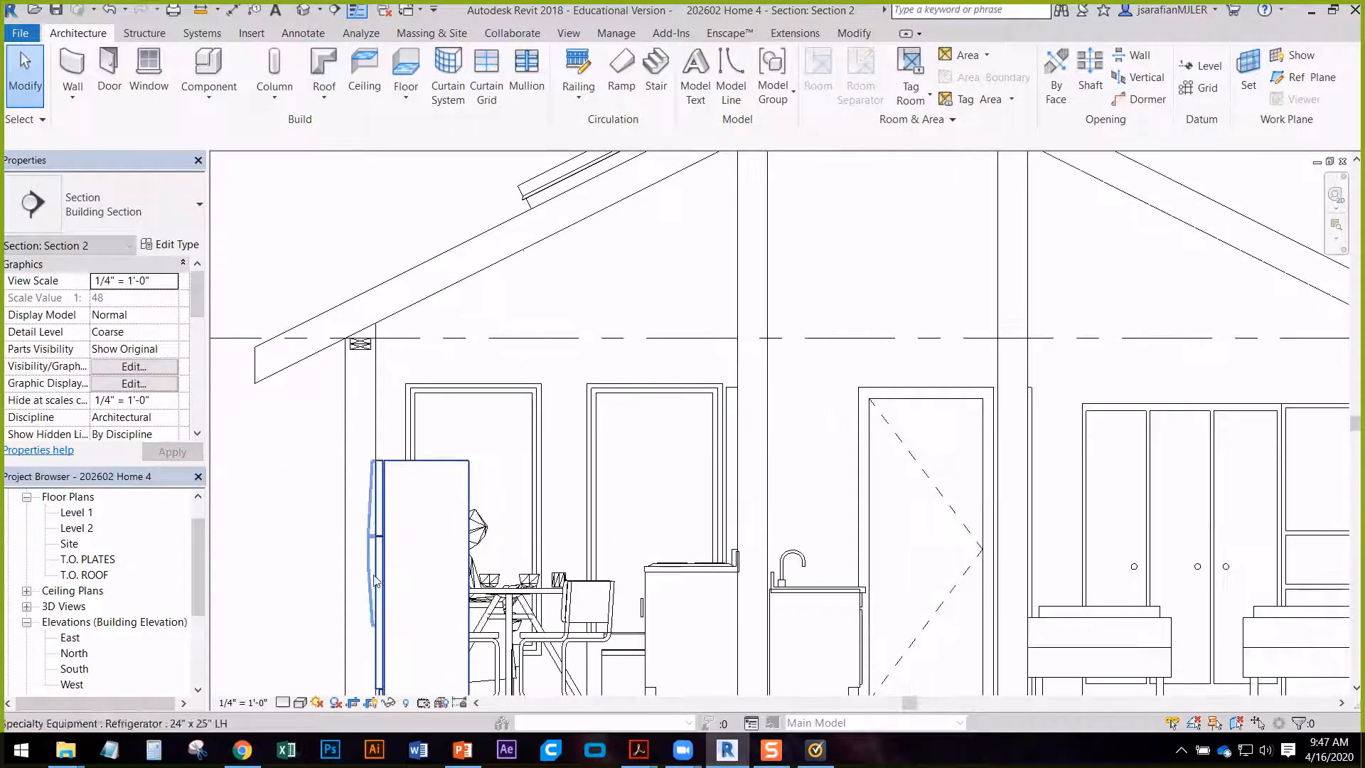
mouse_move(482, 471)
middle_mouse_down()
mouse_move(460, 381)
mouse_move(441, 367)
middle_mouse_up()
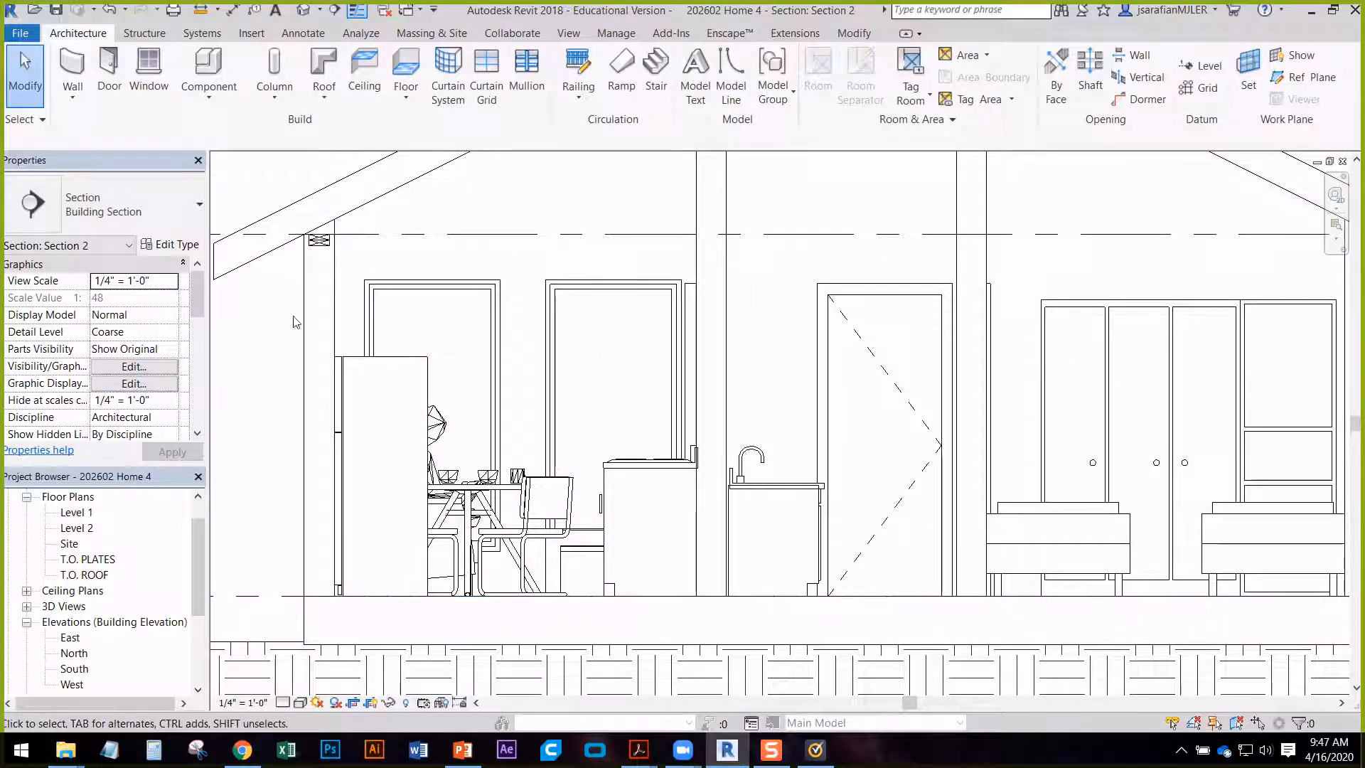
left_click(319, 241)
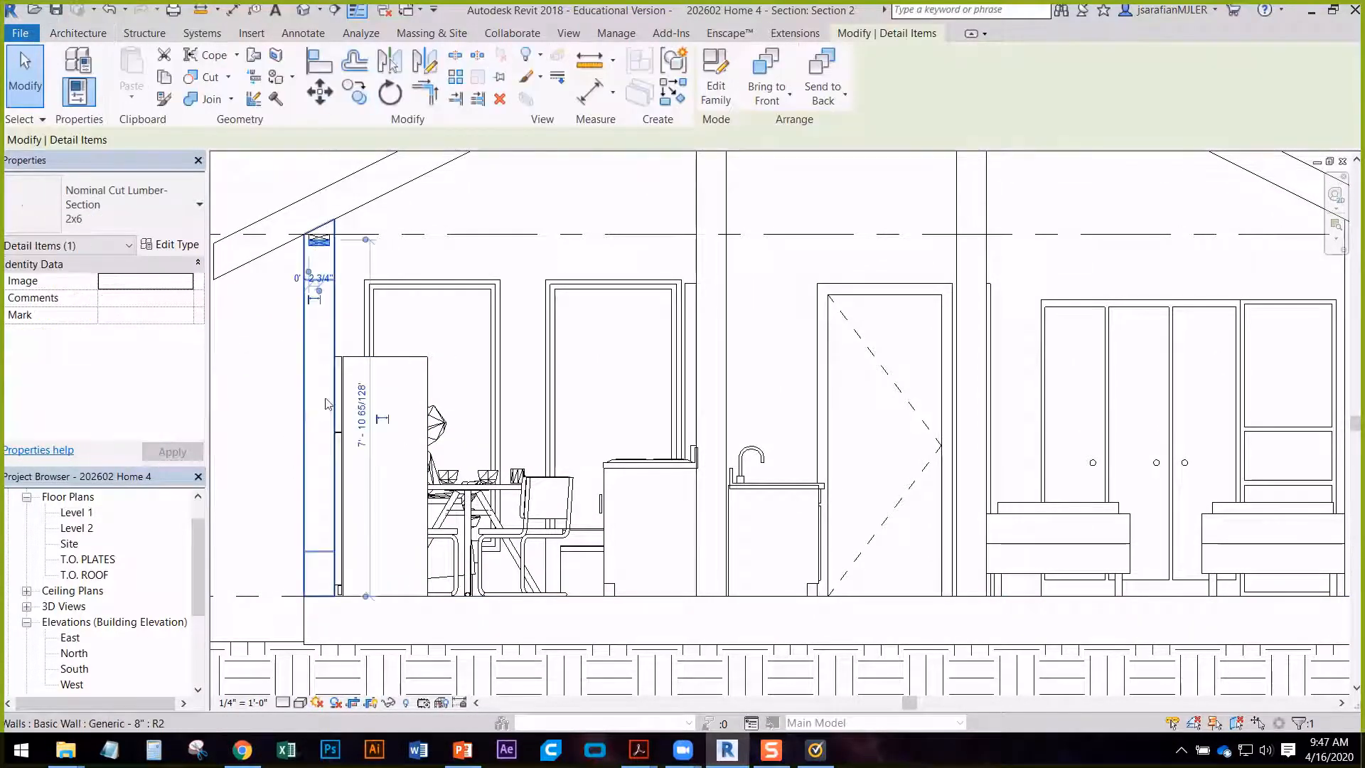
key("c")
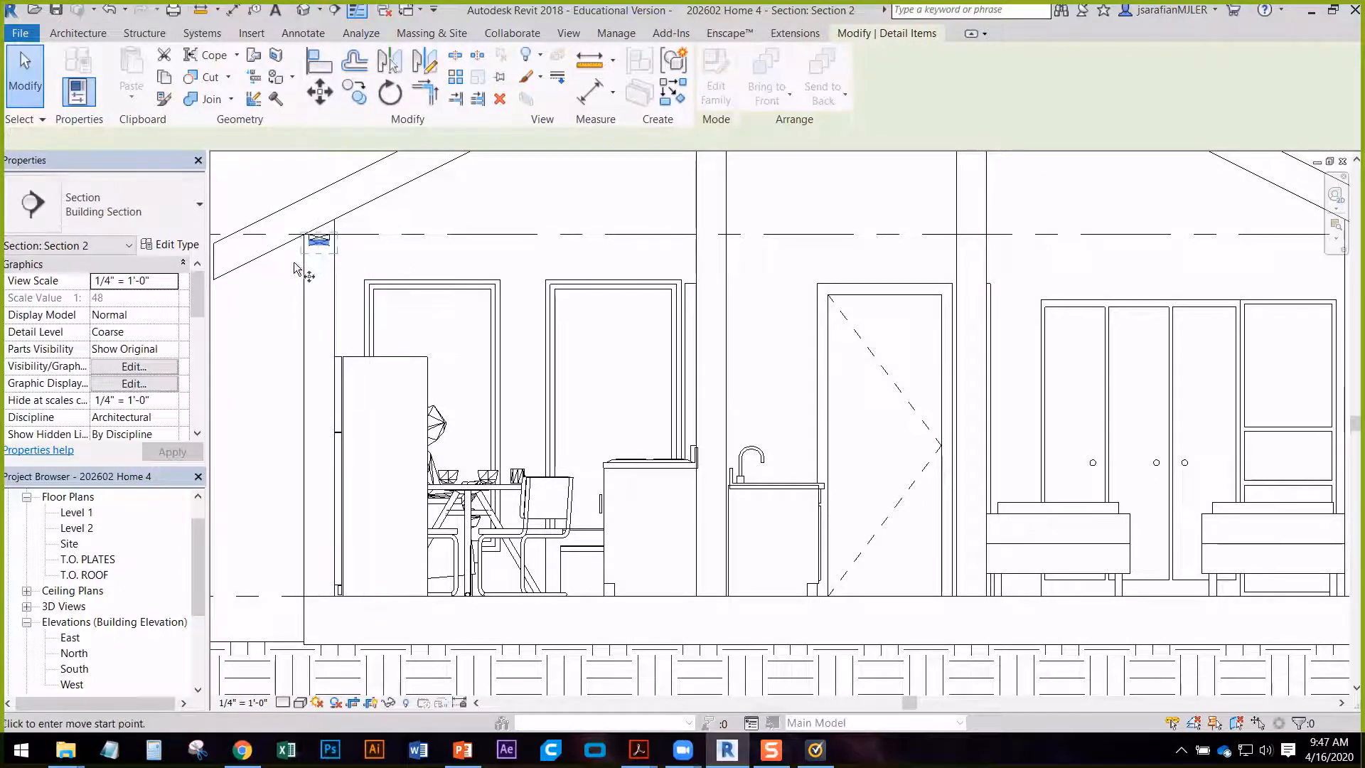
scroll(300, 257, "up", 5)
left_click(344, 203)
scroll(344, 203, "down", 4)
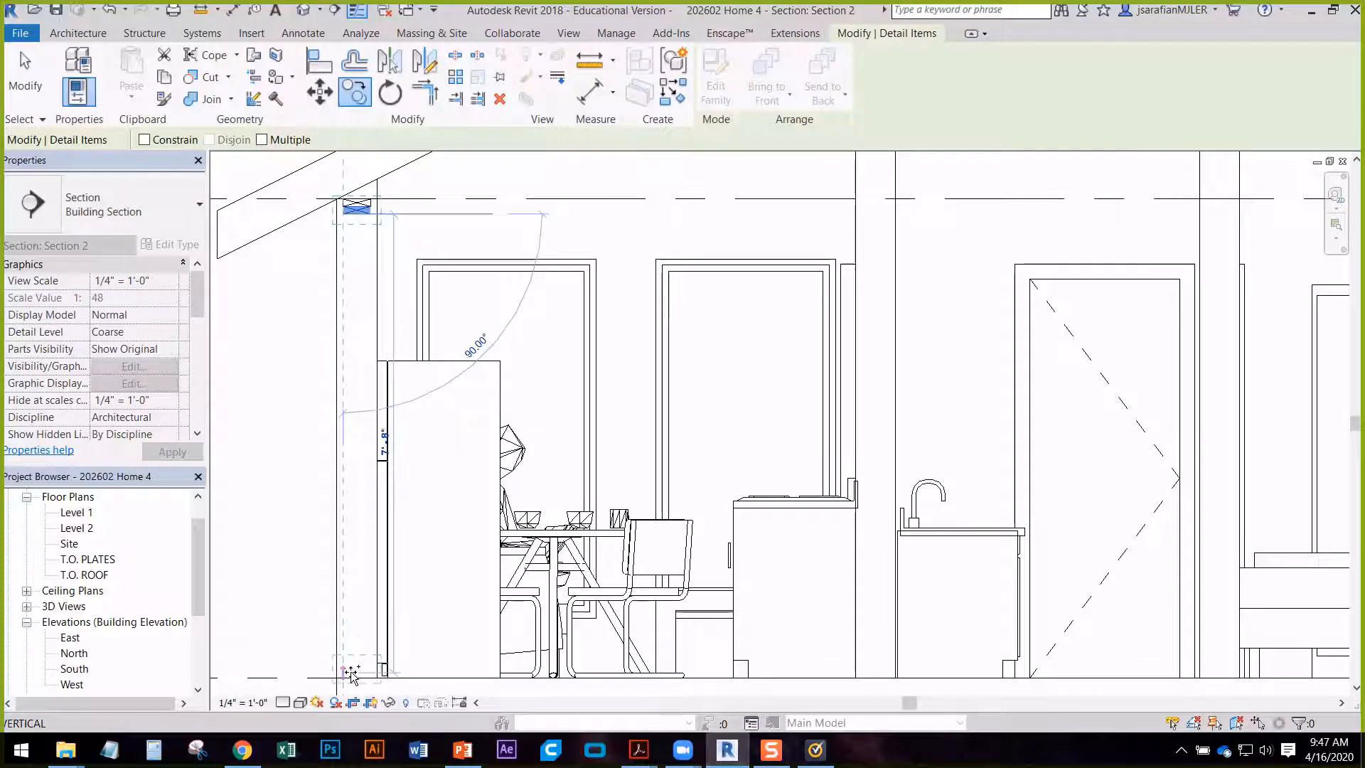
scroll(351, 673, "up", 4)
left_click(331, 668)
key("Escape")
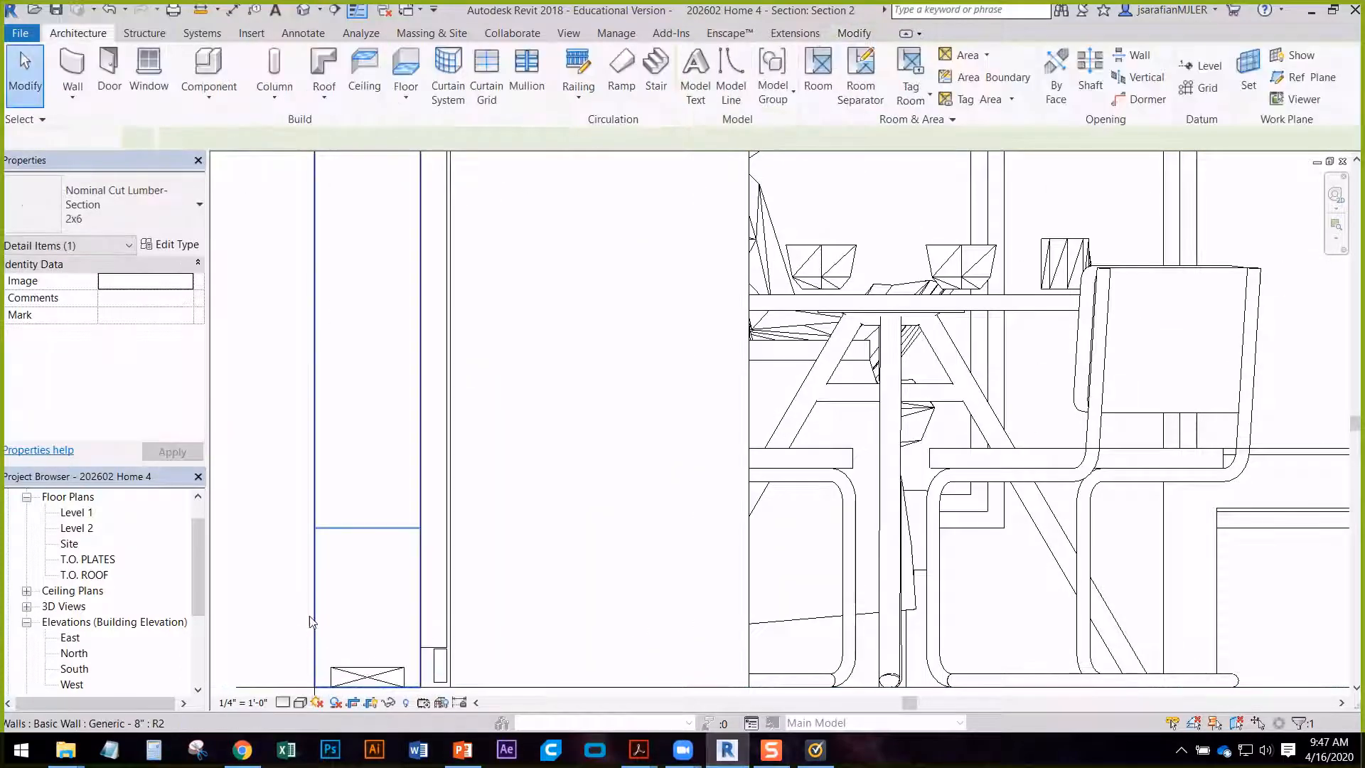
- Copy the lower 2x6 top plate in the opposite exterior wall, by the wardrobe, straight down onto the Level 1 line
scroll(334, 608, "down", 5)
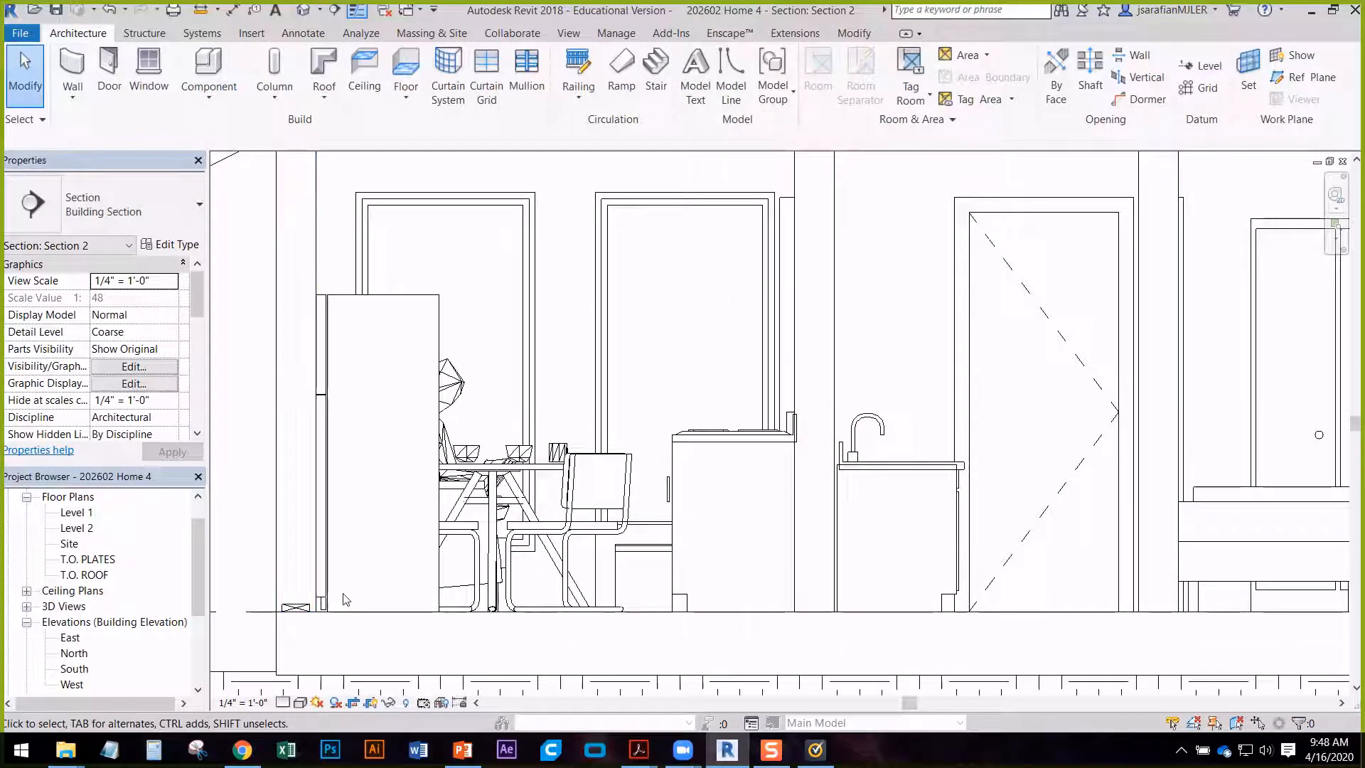
scroll(344, 600, "down", 2)
scroll(1058, 353, "up", 2)
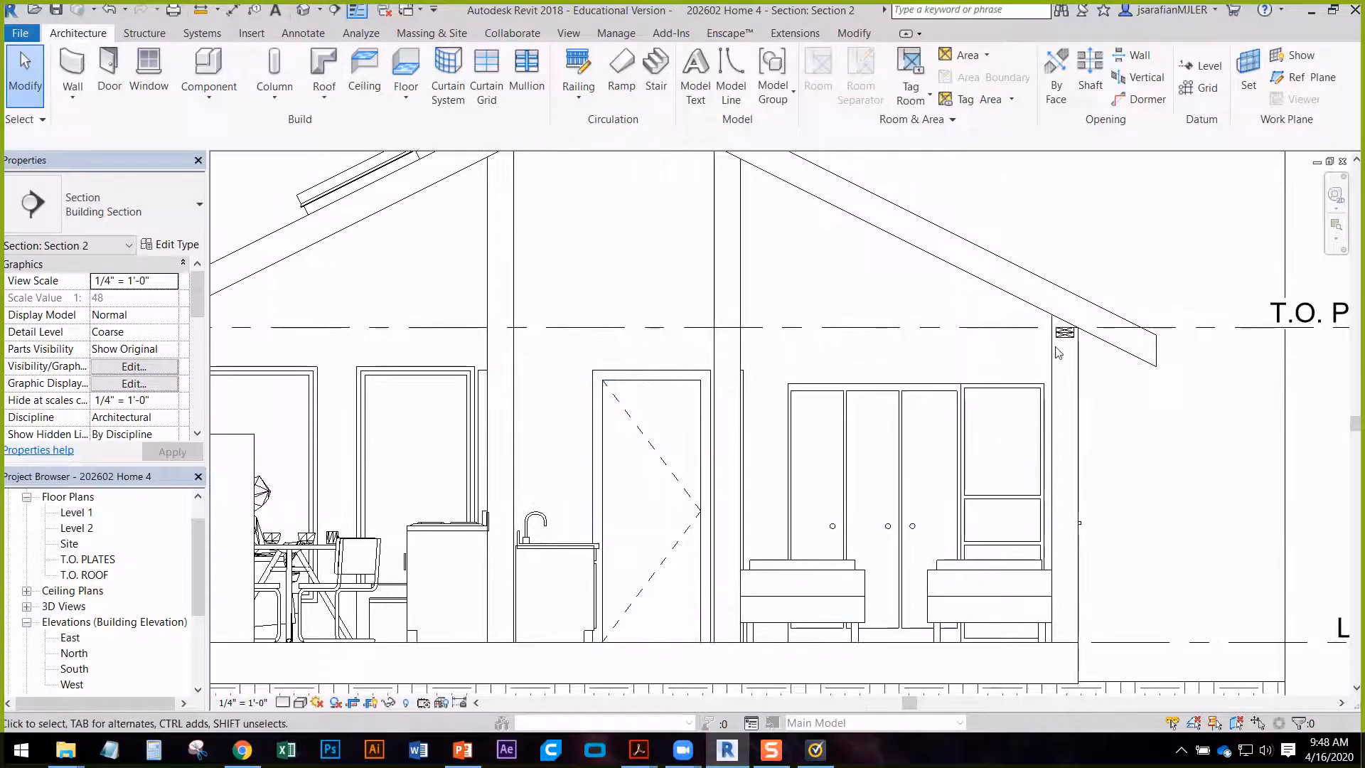
scroll(1058, 353, "up", 3)
left_click(1077, 322)
key("c")
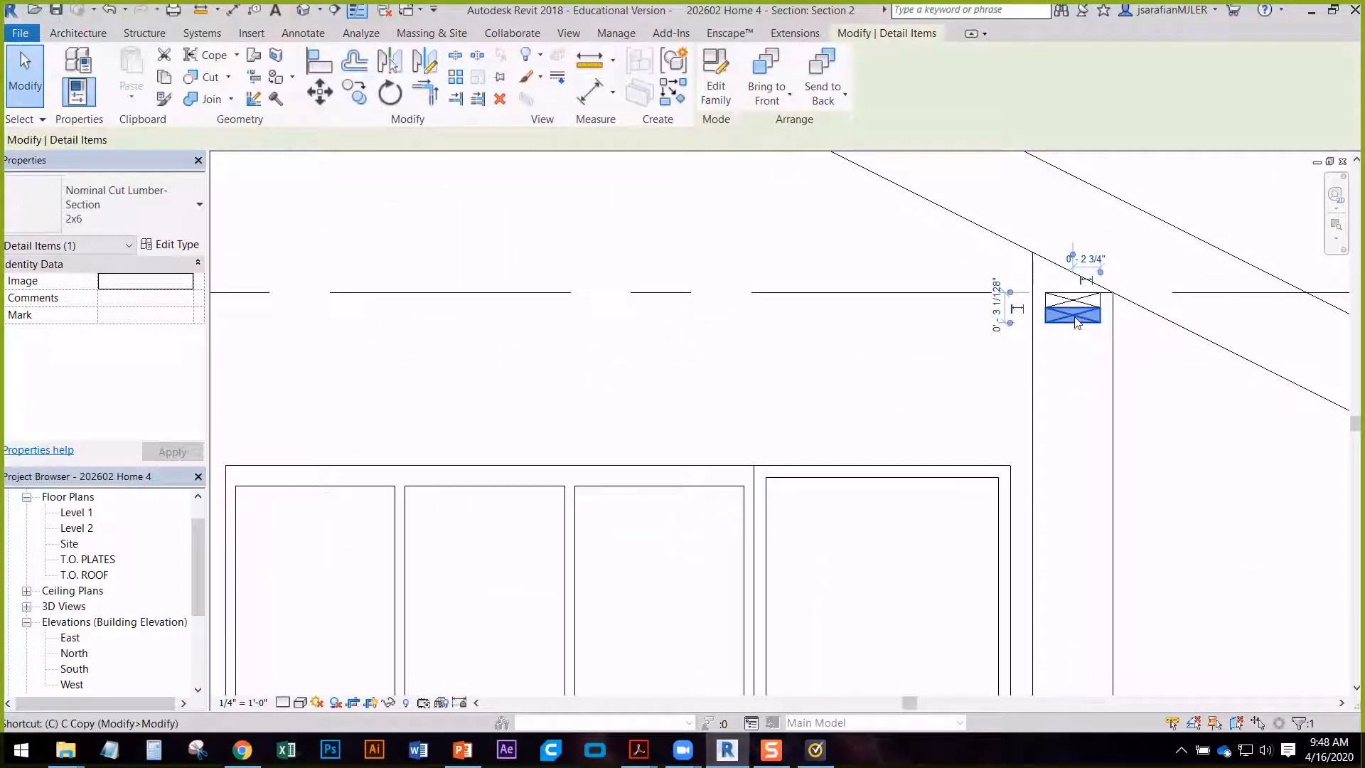
key("o")
left_click(1043, 321)
scroll(1032, 278, "down", 3)
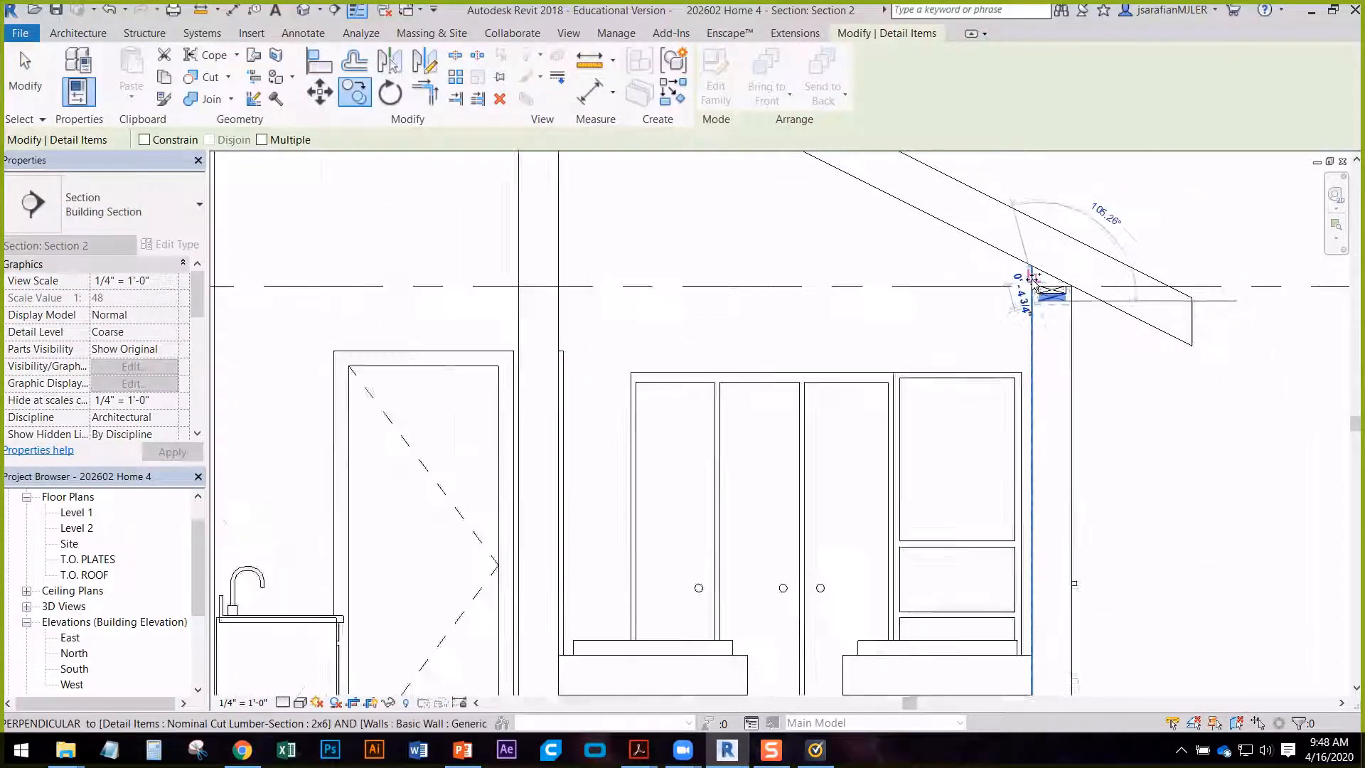
scroll(1032, 277, "down", 2)
scroll(1036, 588, "up", 4)
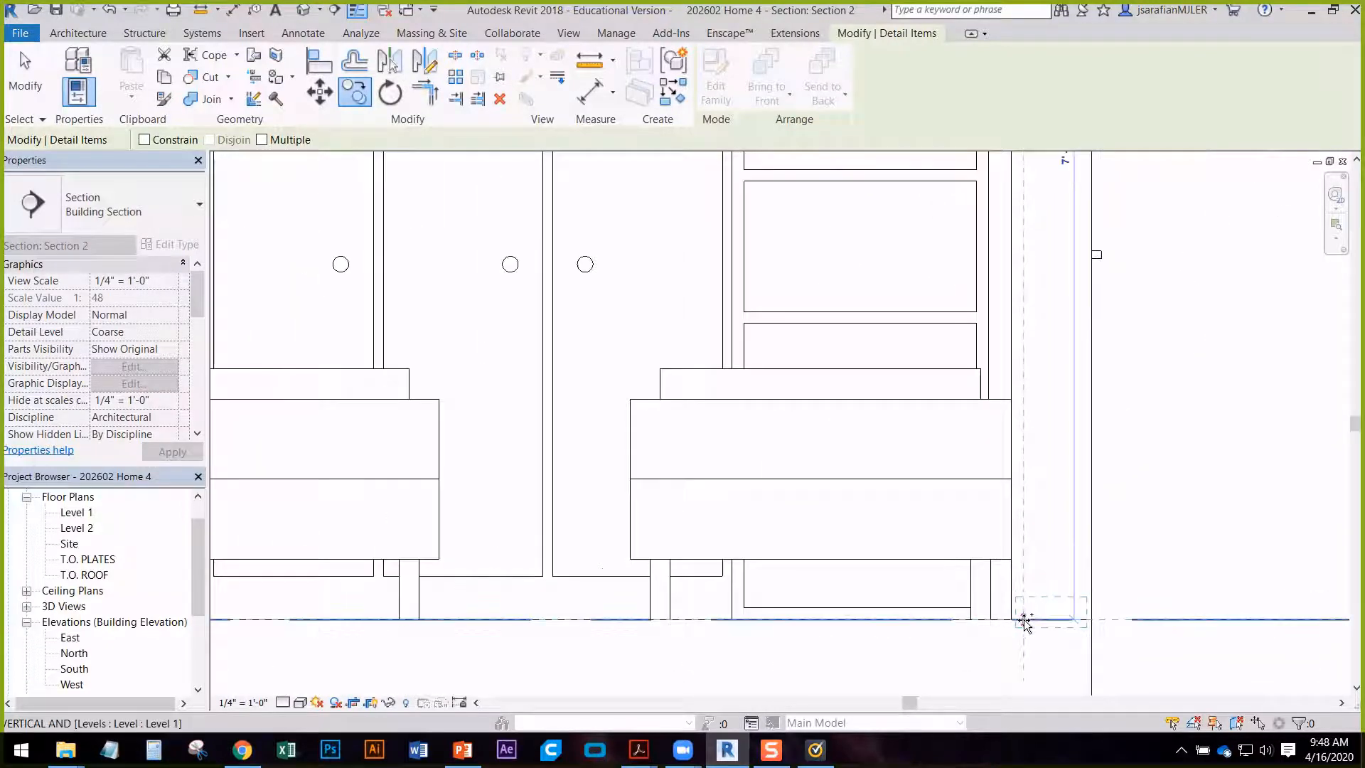
left_click(1024, 620)
key("Escape")
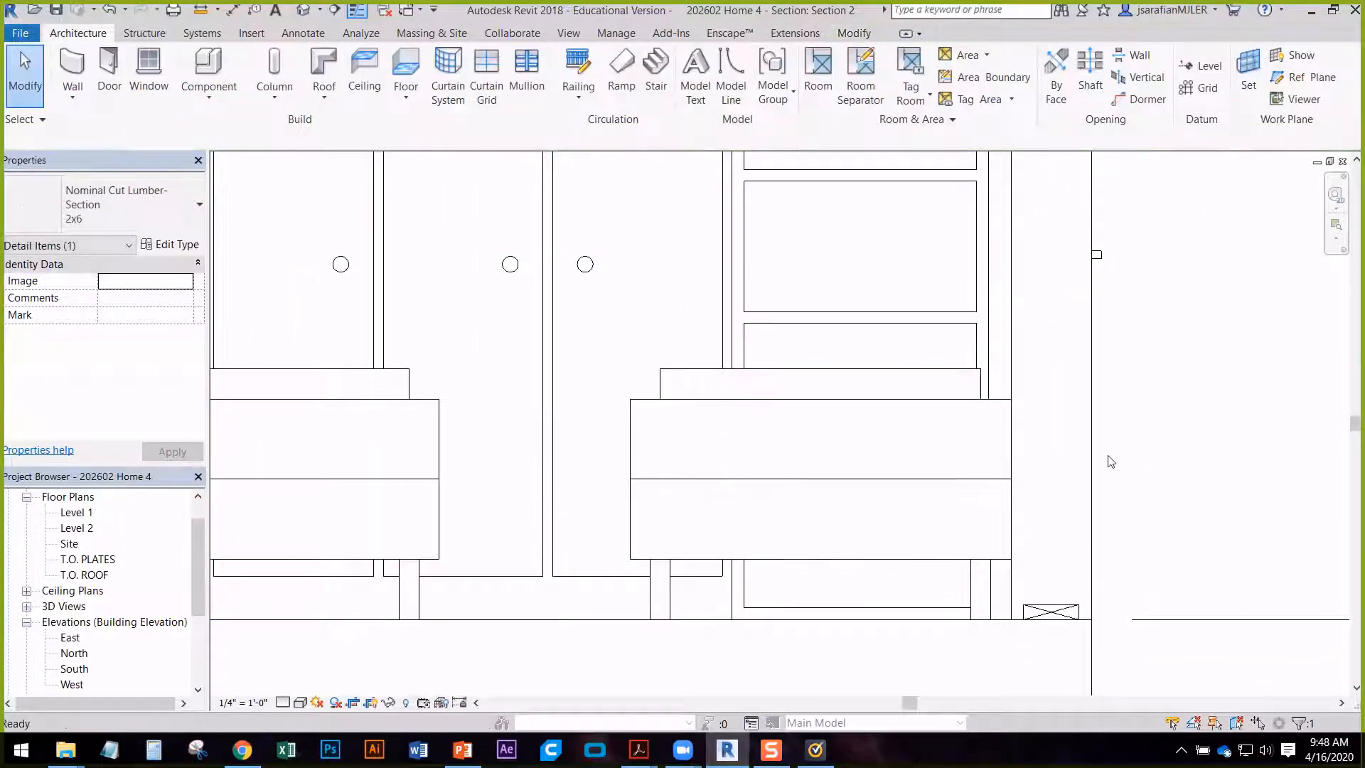
key("Escape")
- Load the 1x12 type of the Nominal Cut Lumber-Section detail component from 061100-Wood Framing and make it the type to place
scroll(969, 415, "down", 3)
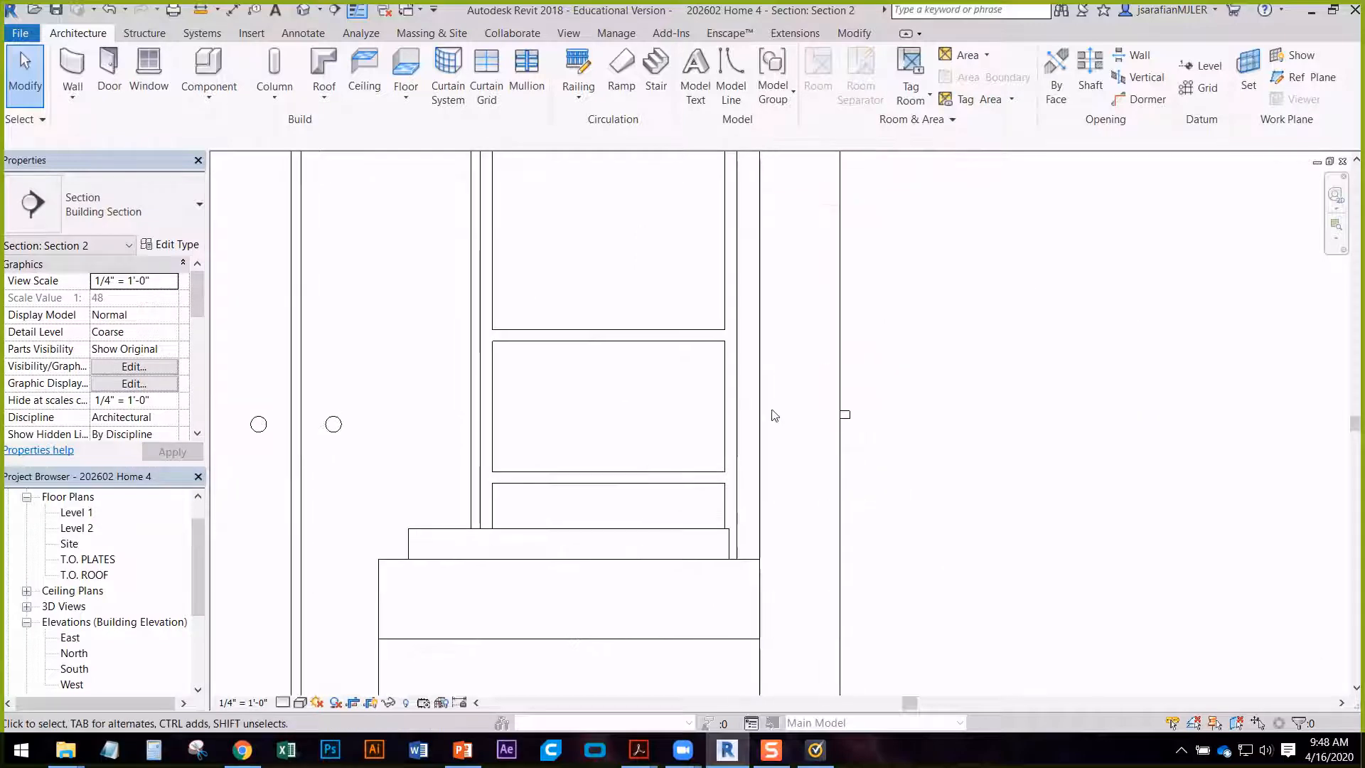
middle_click_drag(794, 255, 795, 458)
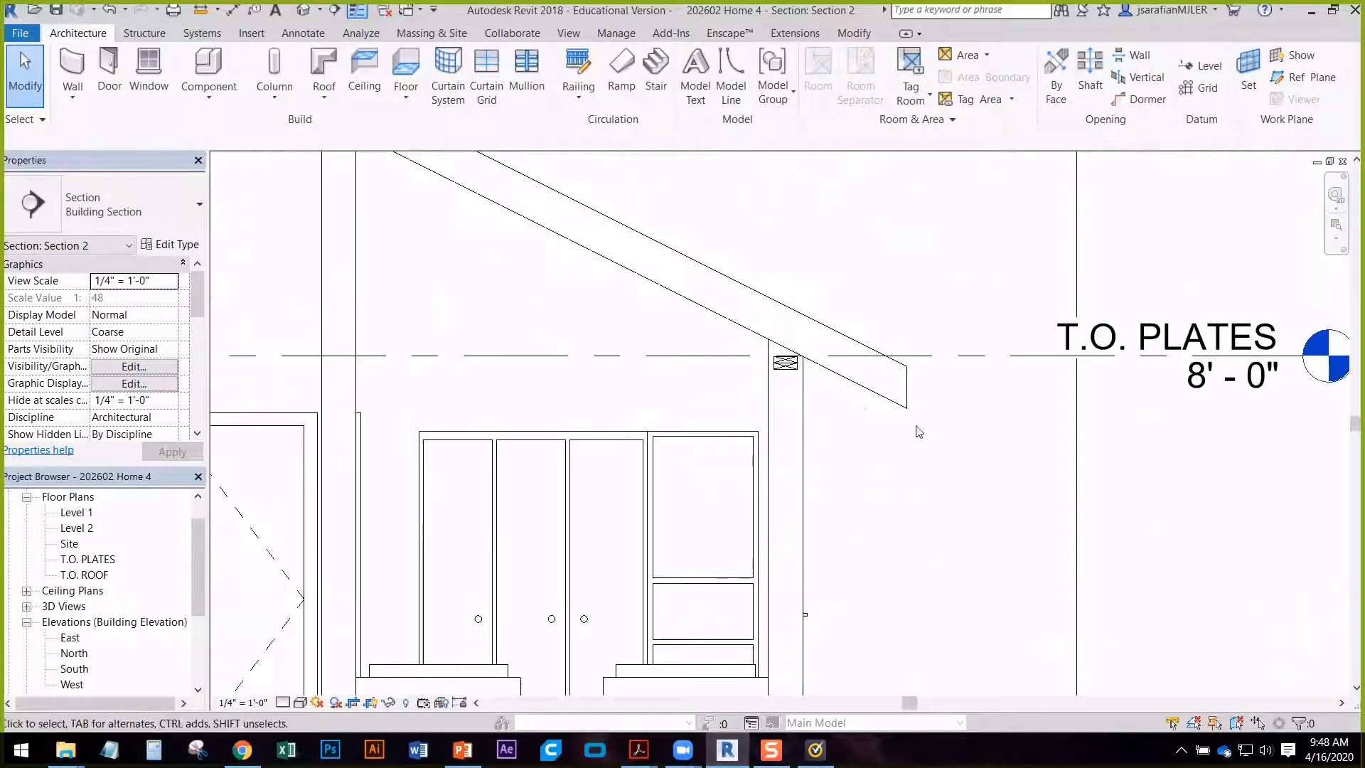
scroll(917, 376, "up", 2)
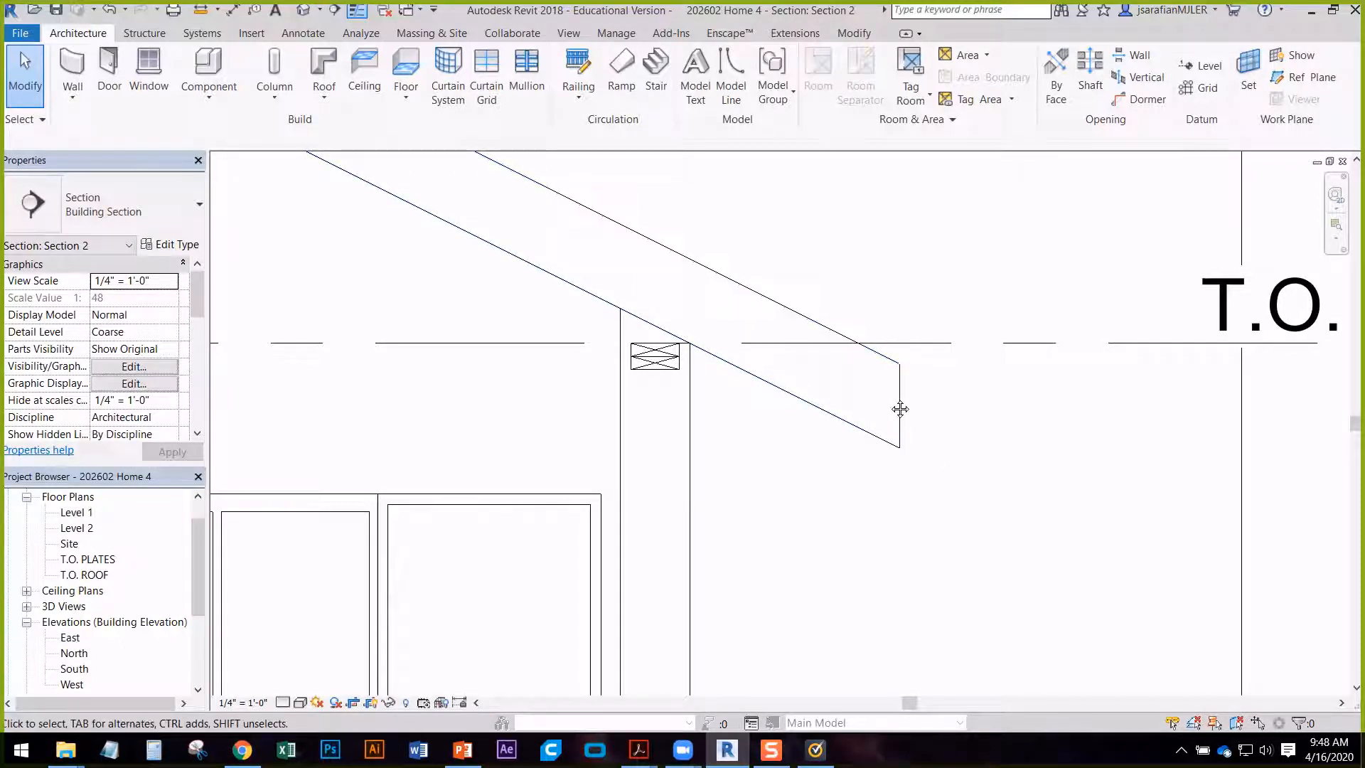
middle_click_drag(900, 409, 792, 421)
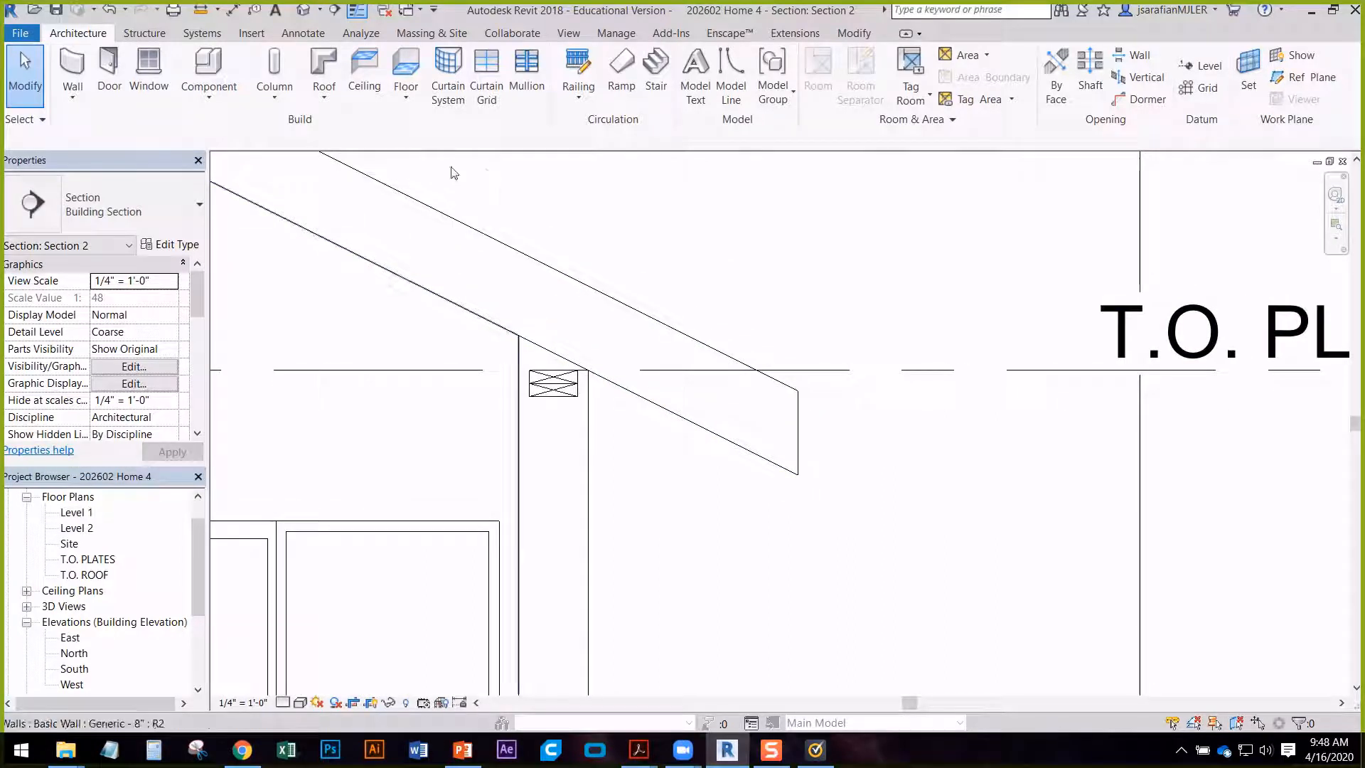
left_click(298, 33)
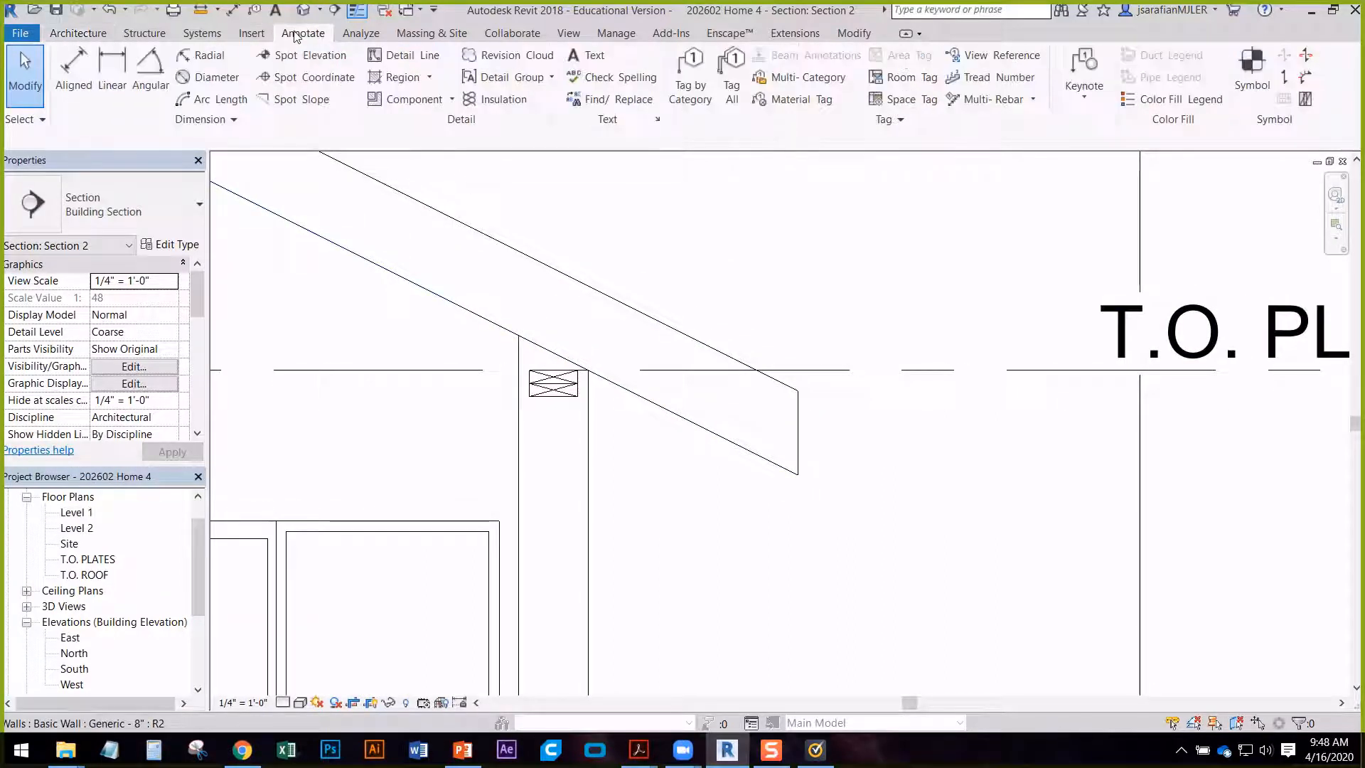
left_click(398, 98)
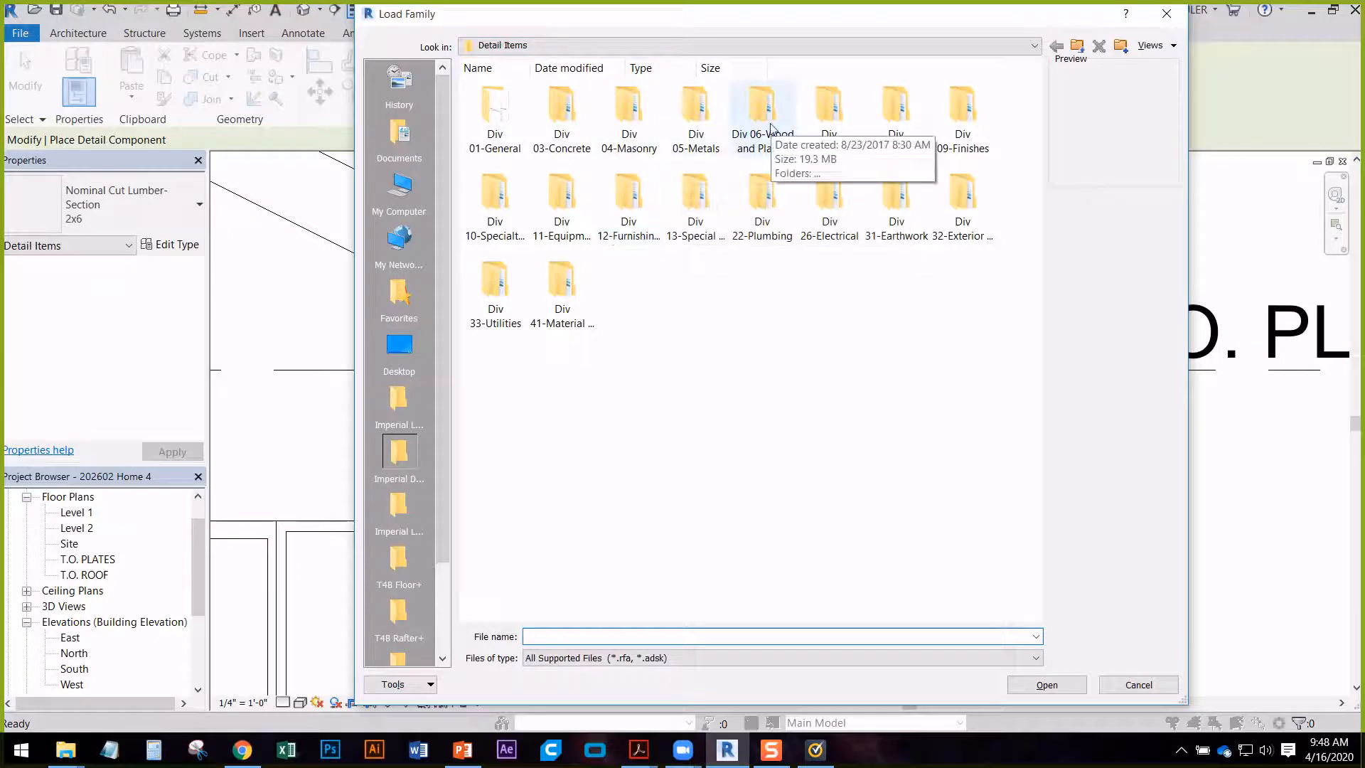
left_click(771, 128)
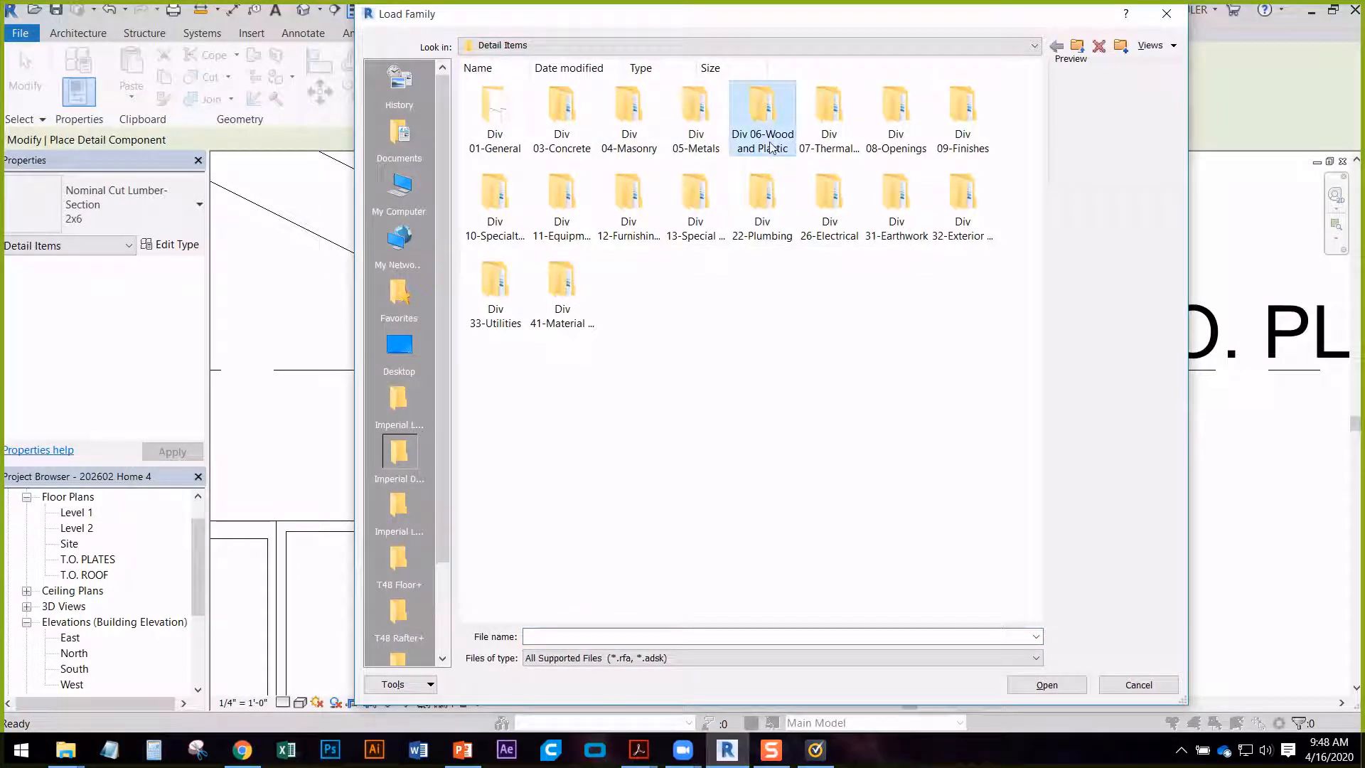
double_click(772, 129)
double_click(561, 117)
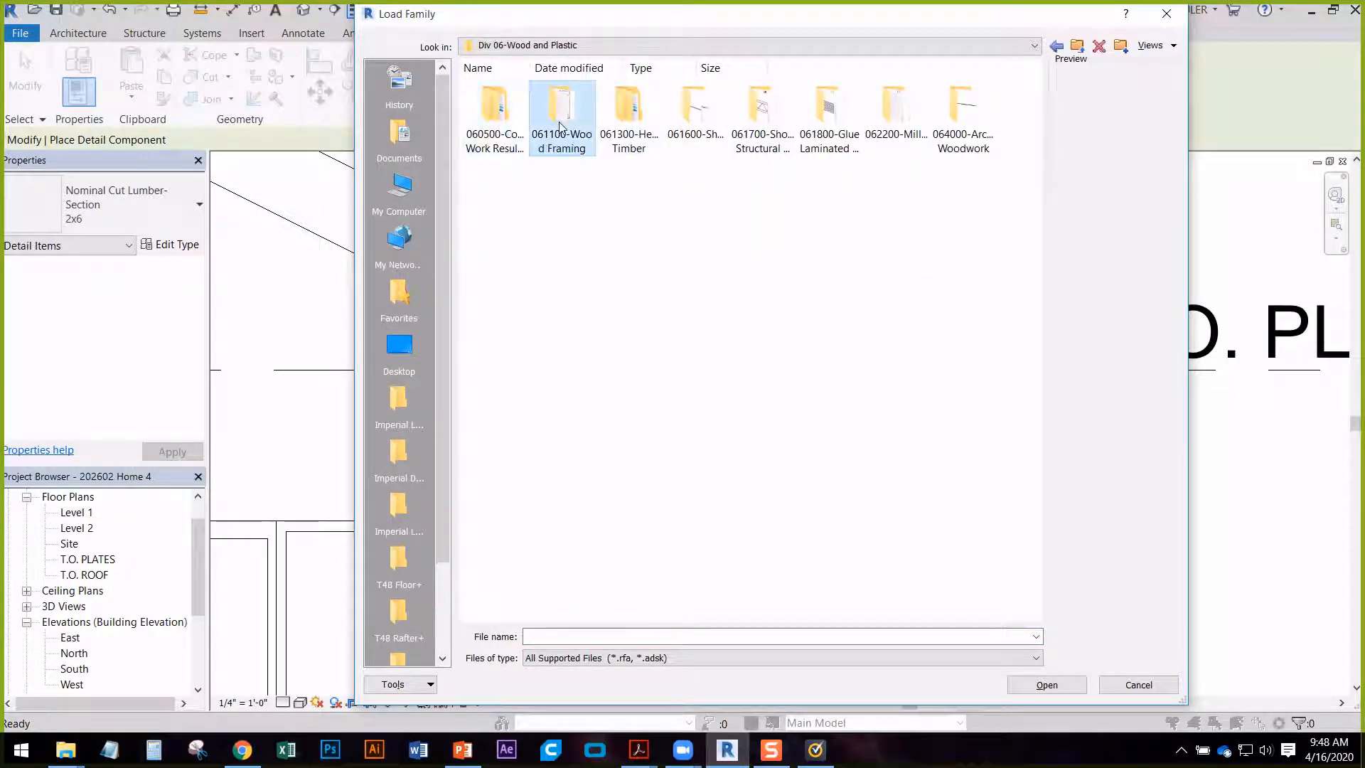
double_click(510, 146)
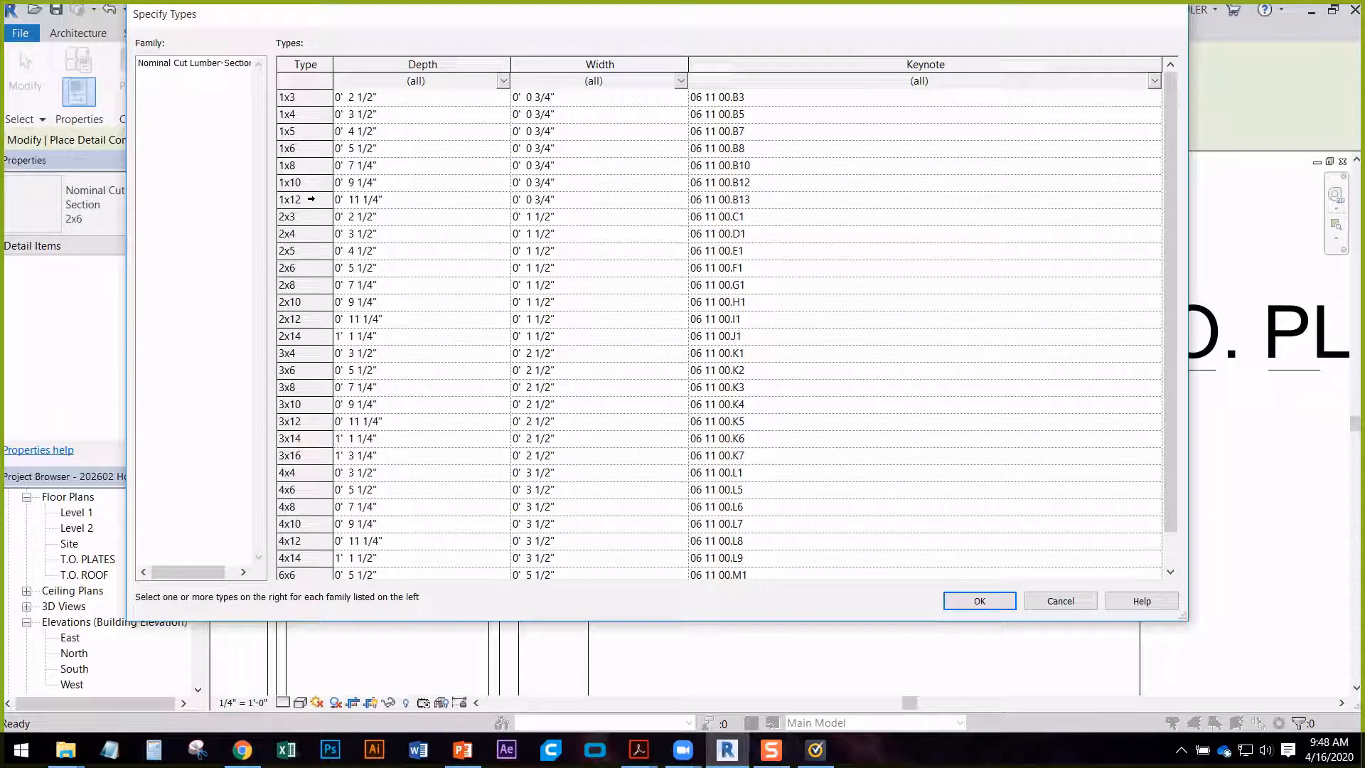
left_click(311, 199)
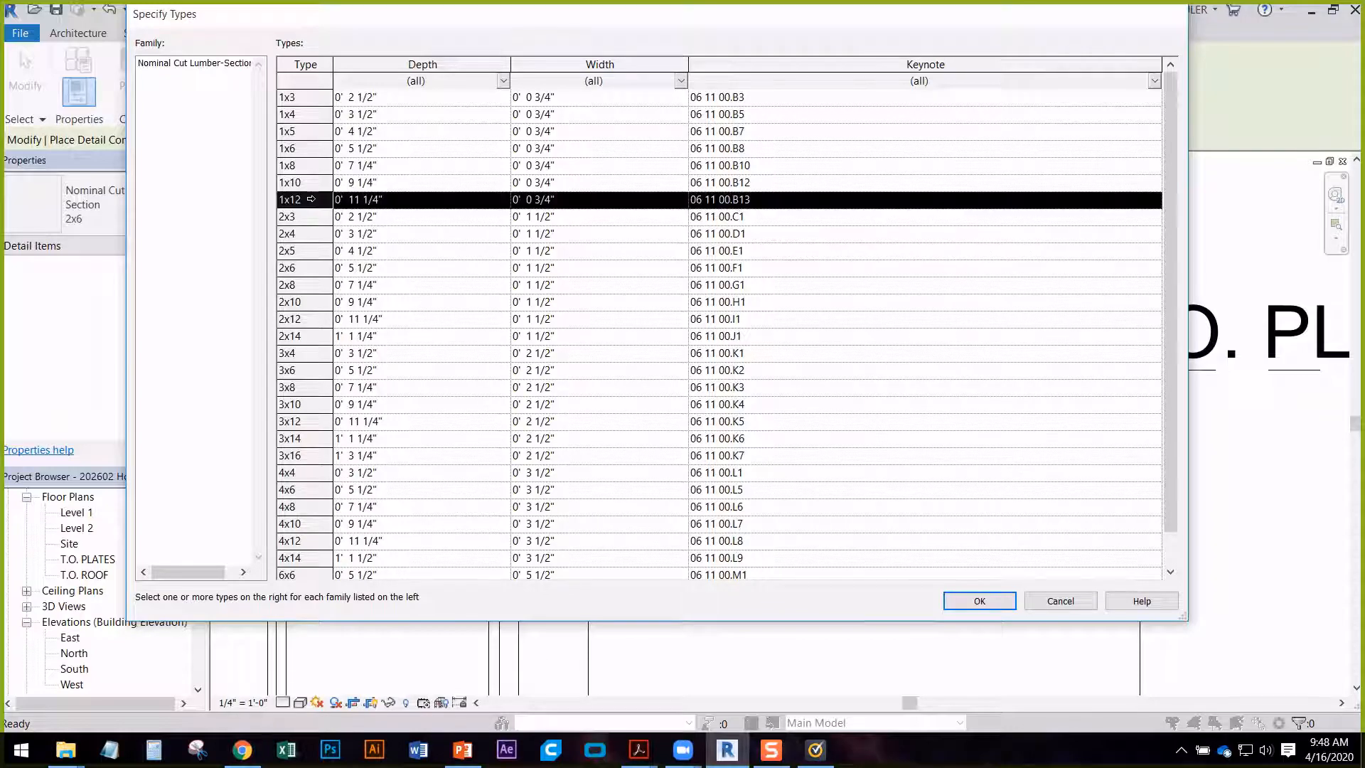
left_click(980, 600)
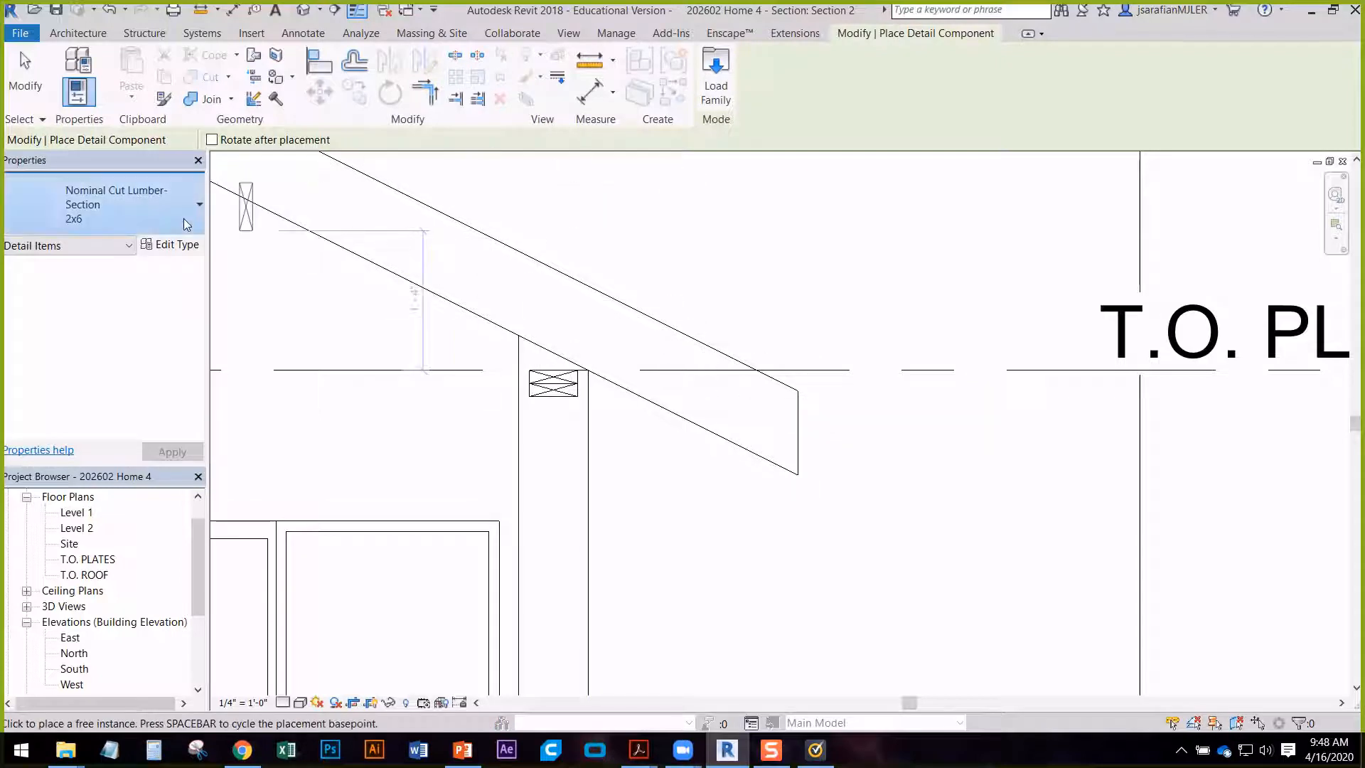
left_click(106, 206)
left_click(102, 384)
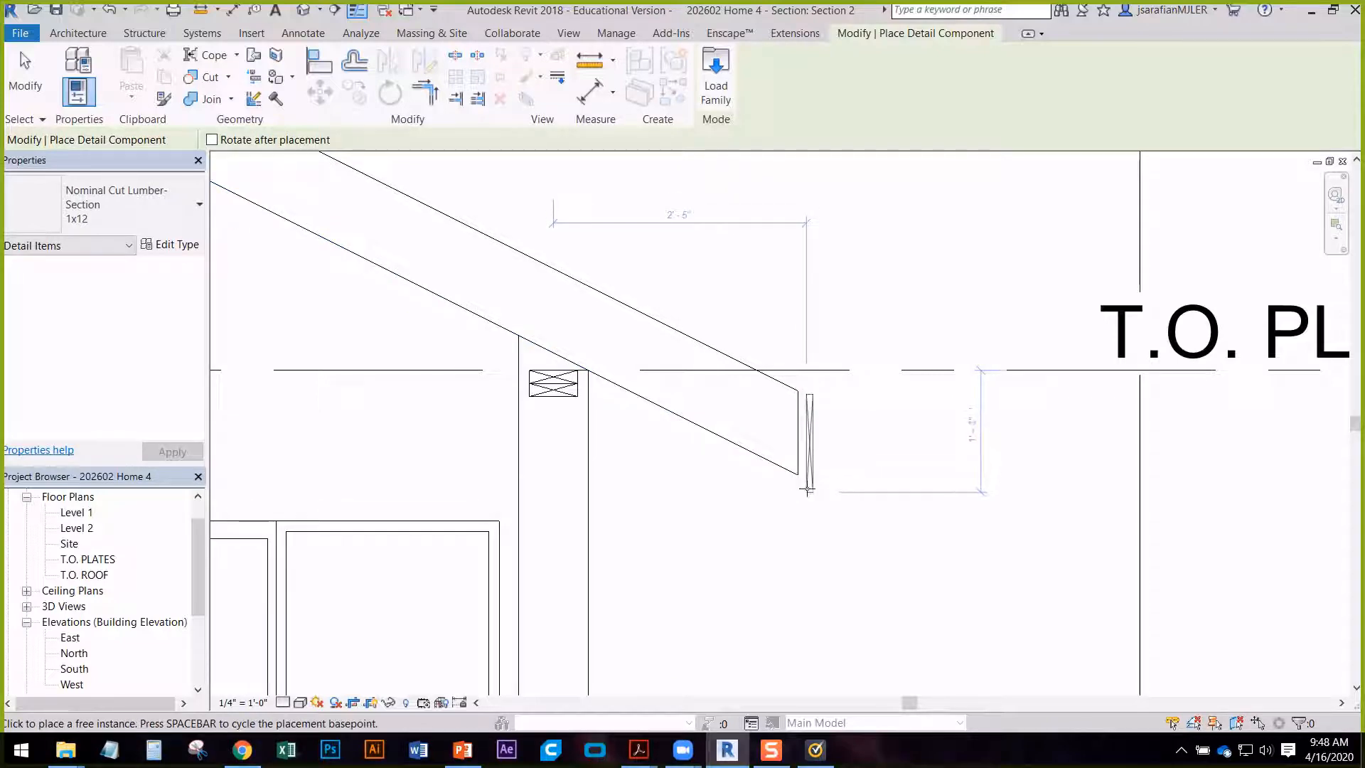
- Load the 1x10 type of the Nominal Cut Lumber-Section family and make it the type to place instead
left_click(716, 82)
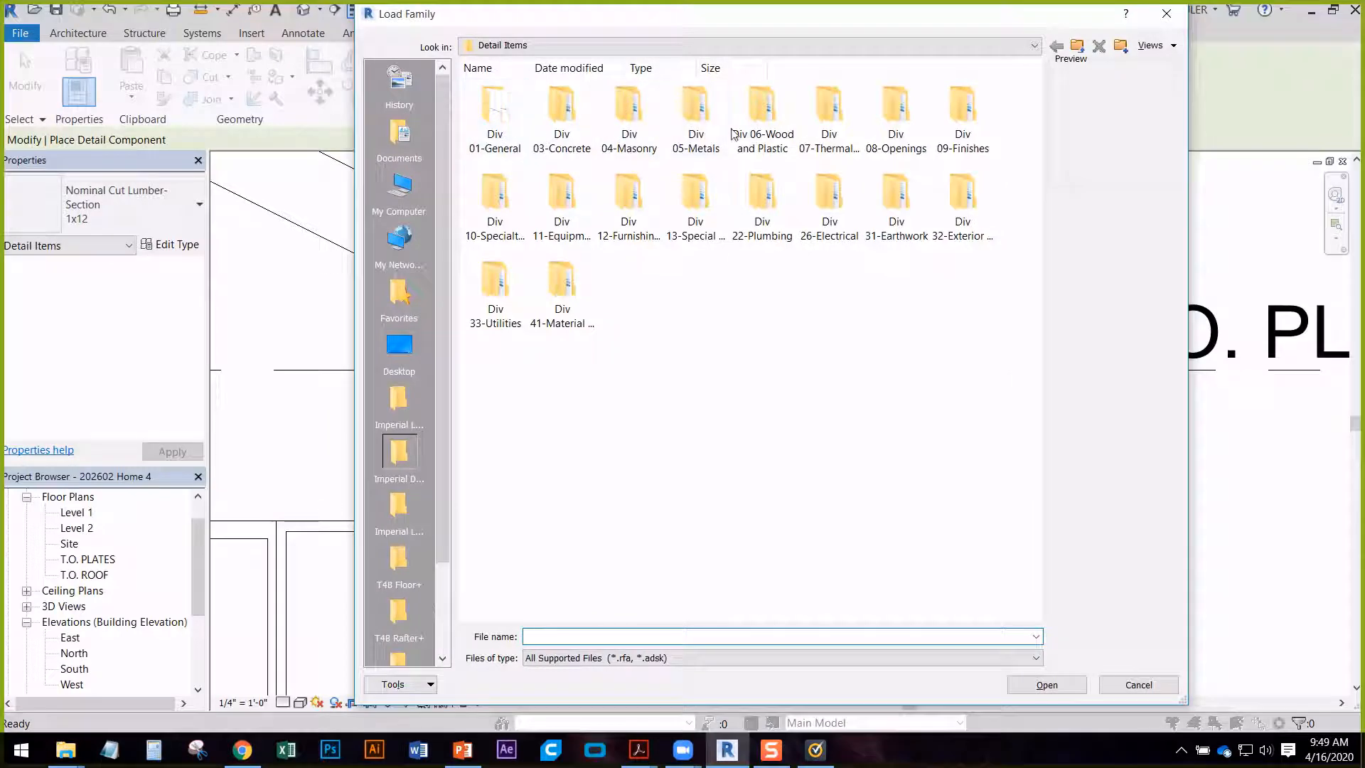
double_click(761, 129)
double_click(562, 135)
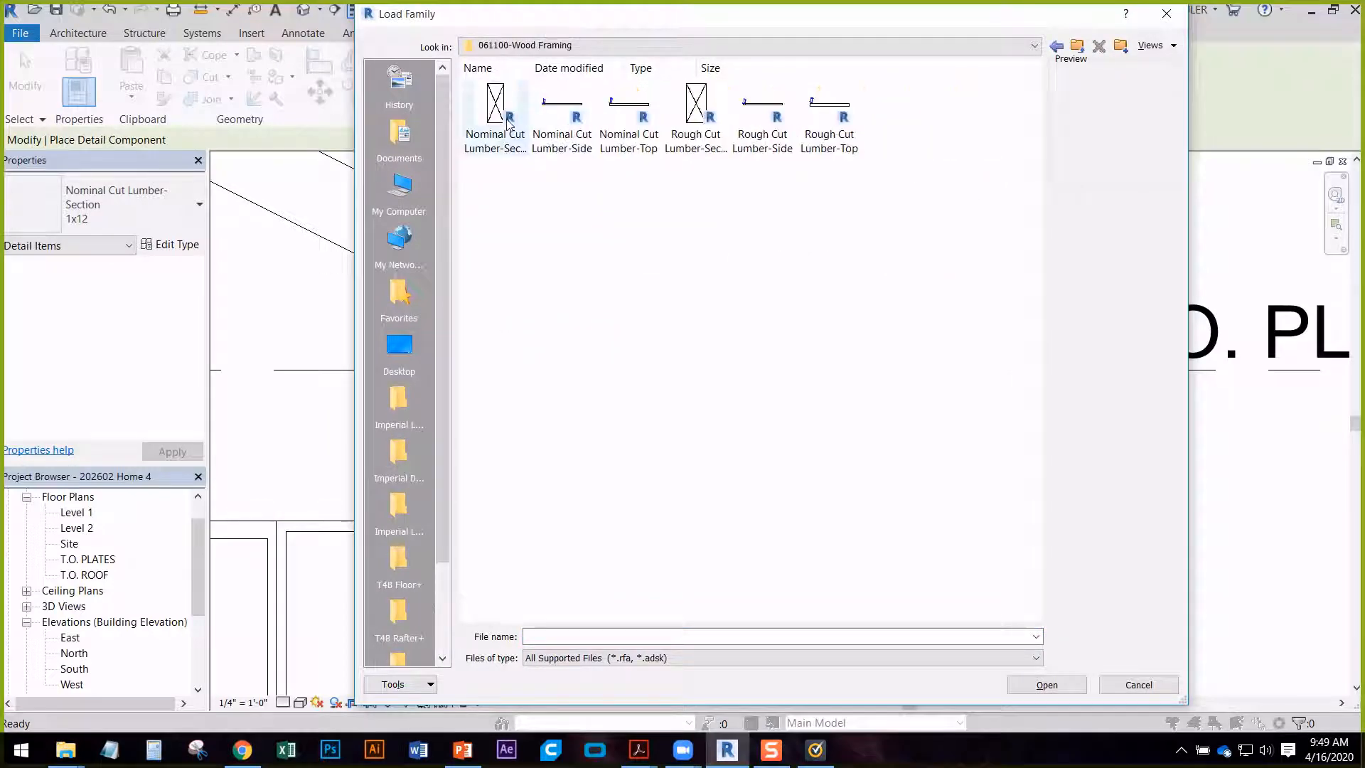
double_click(489, 117)
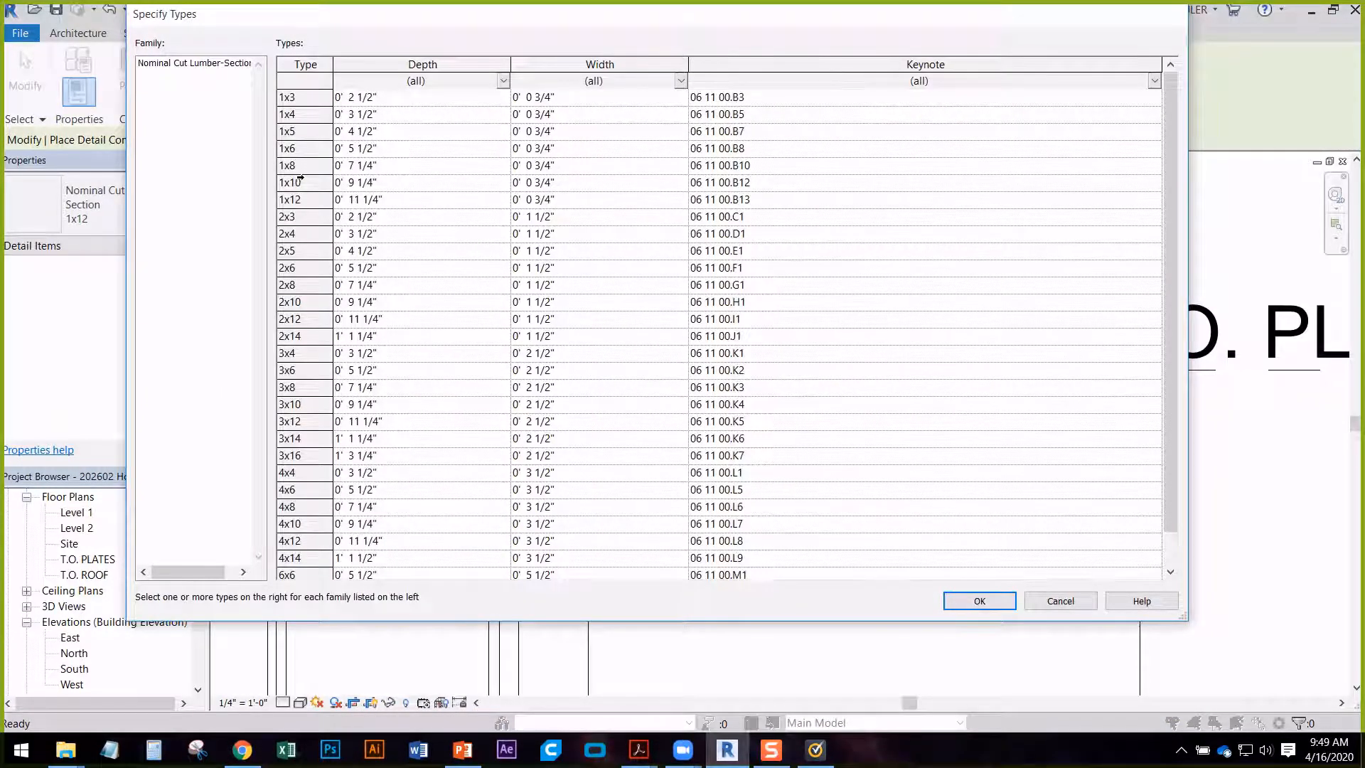
left_click(300, 179)
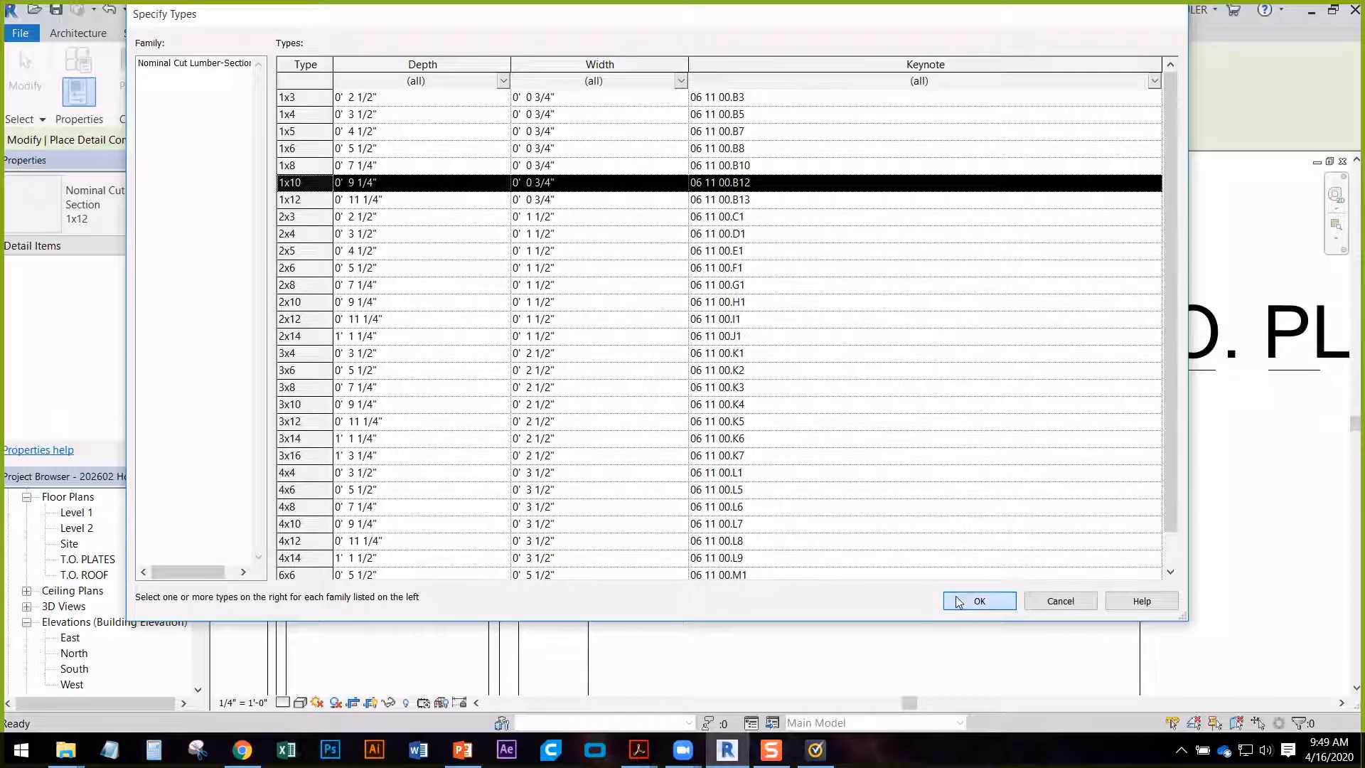
left_click(957, 602)
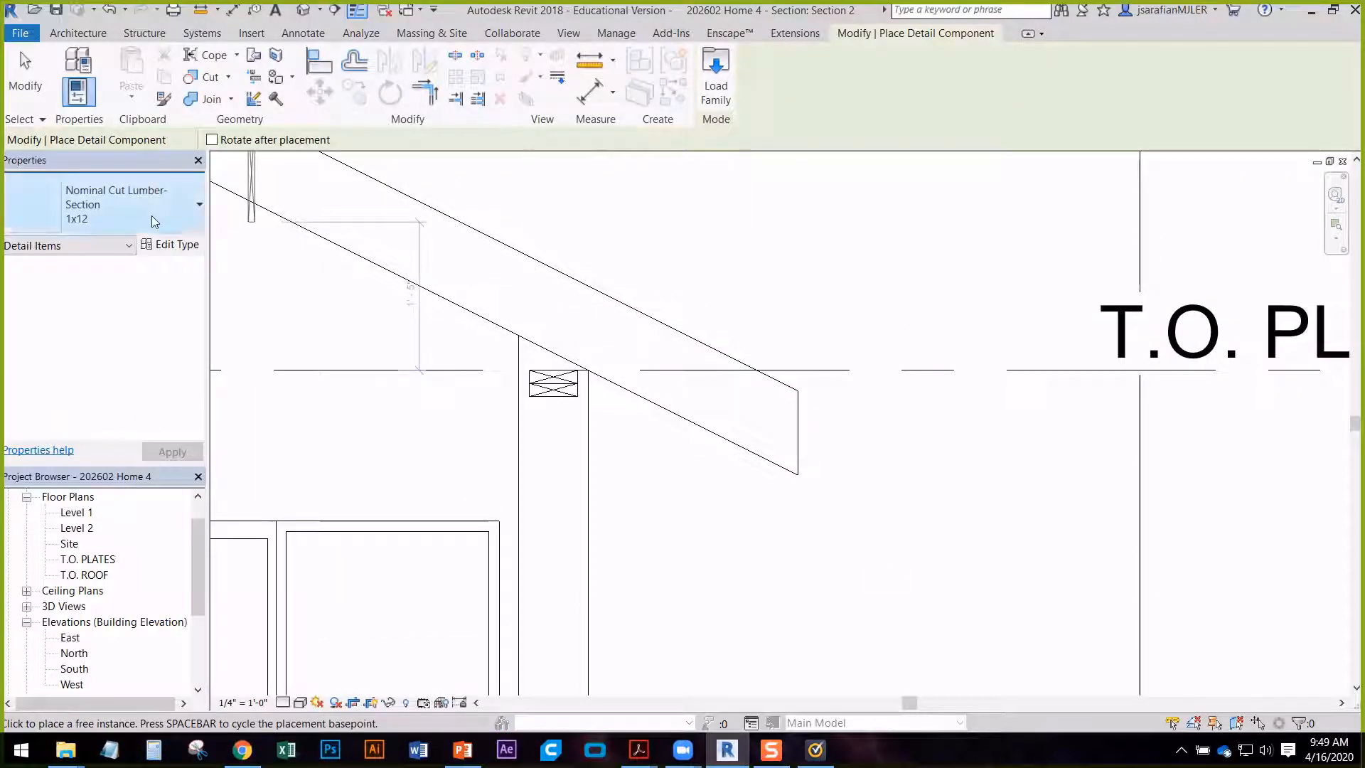
left_click(149, 213)
left_click(89, 375)
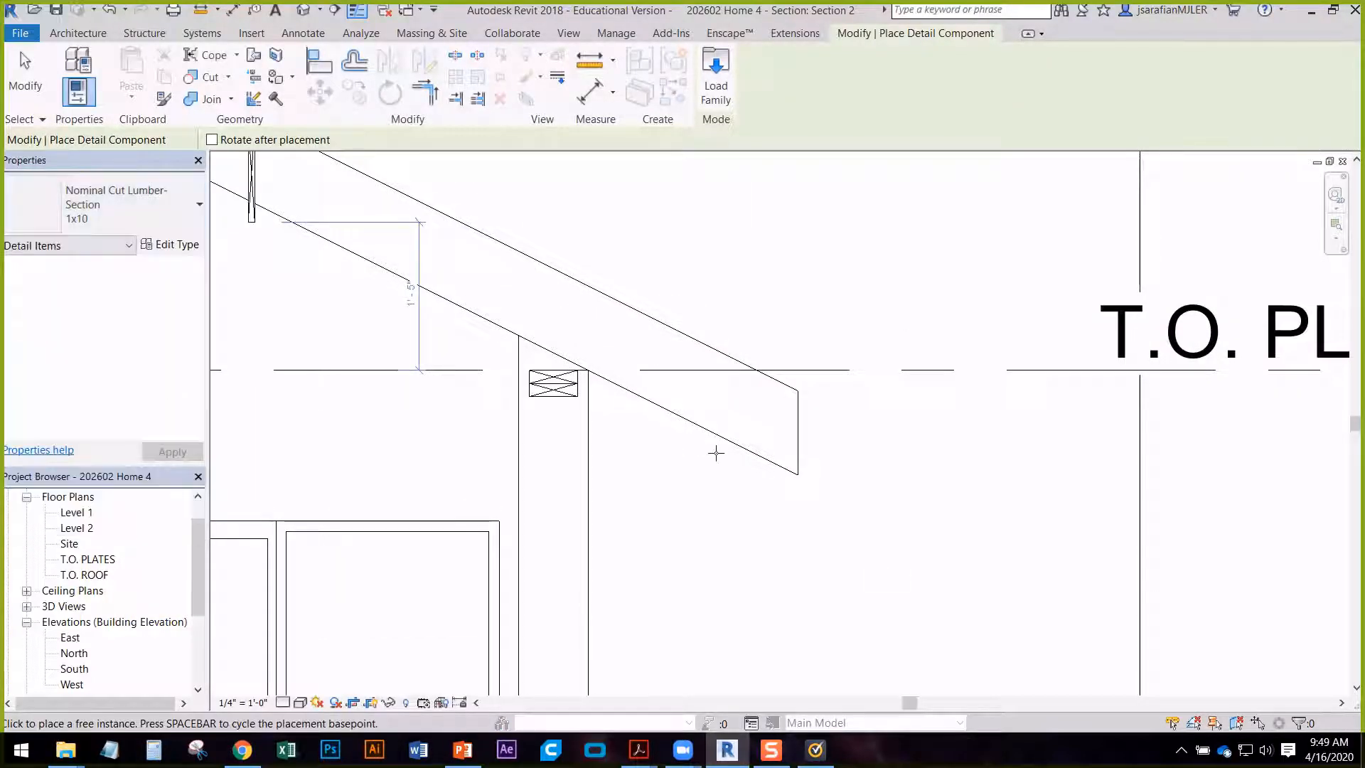
- Place the 1x10 board upright against the roof's plumb-cut eave end, with its base on the eave's lower corner, as a fascia
scroll(798, 474, "up", 4)
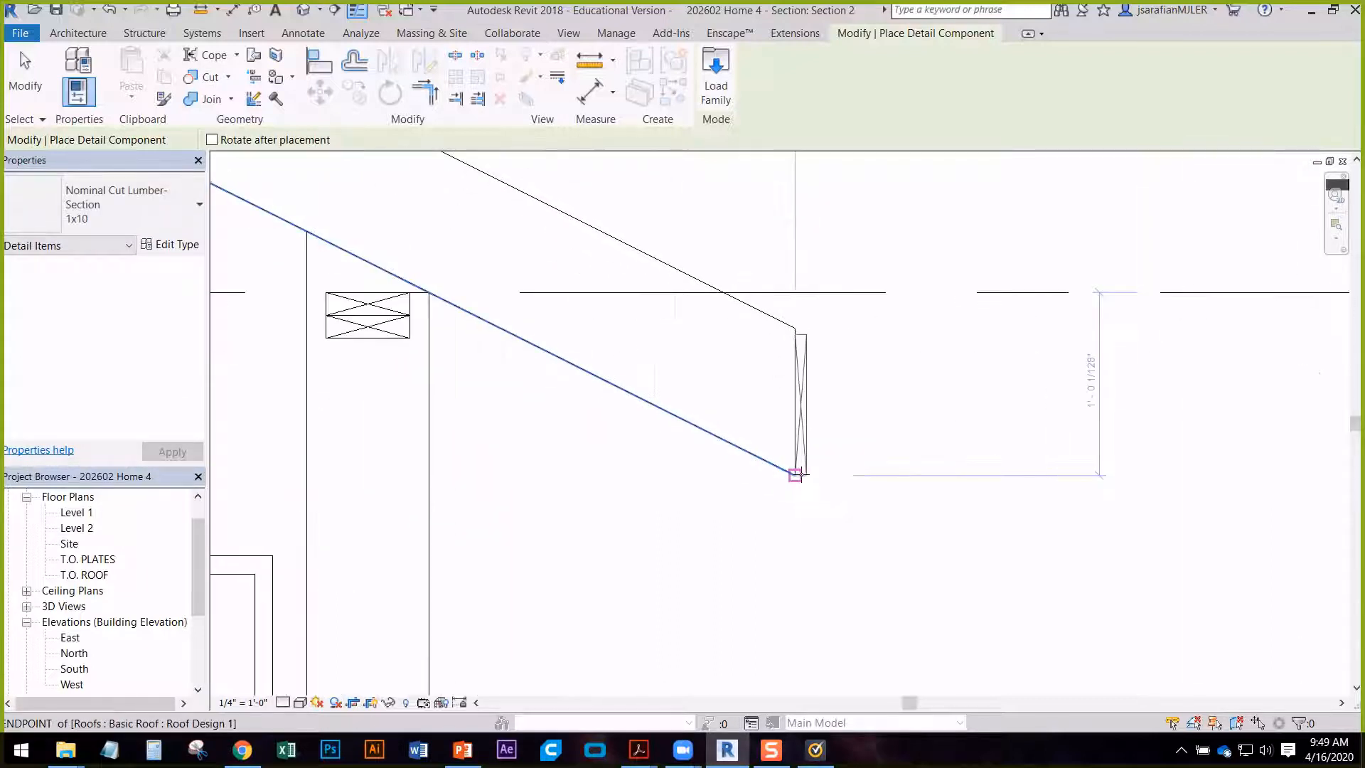
left_click(797, 474)
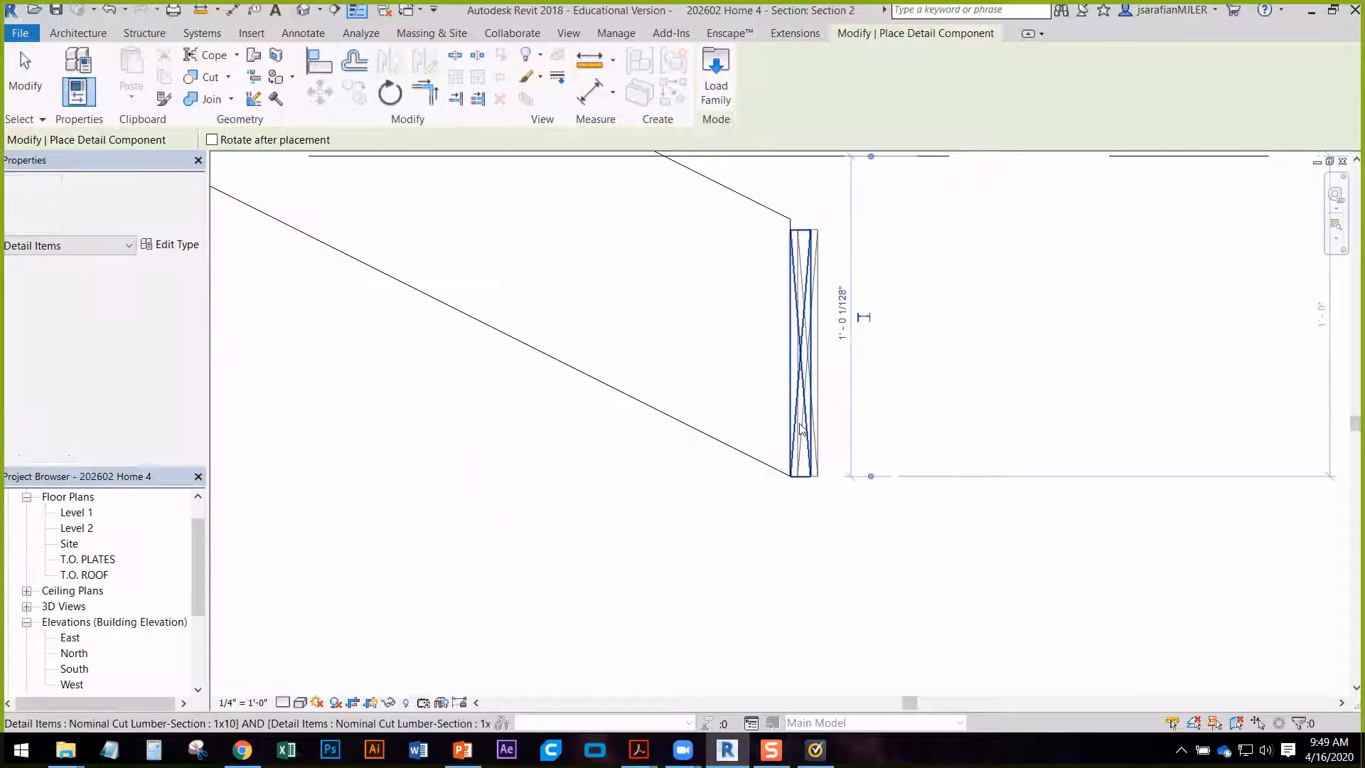
key("Escape")
key("Escape")
- Examine the finished fascia at the eave and the sloped roof's type and properties
scroll(809, 254, "up", 1)
scroll(892, 404, "down", 4)
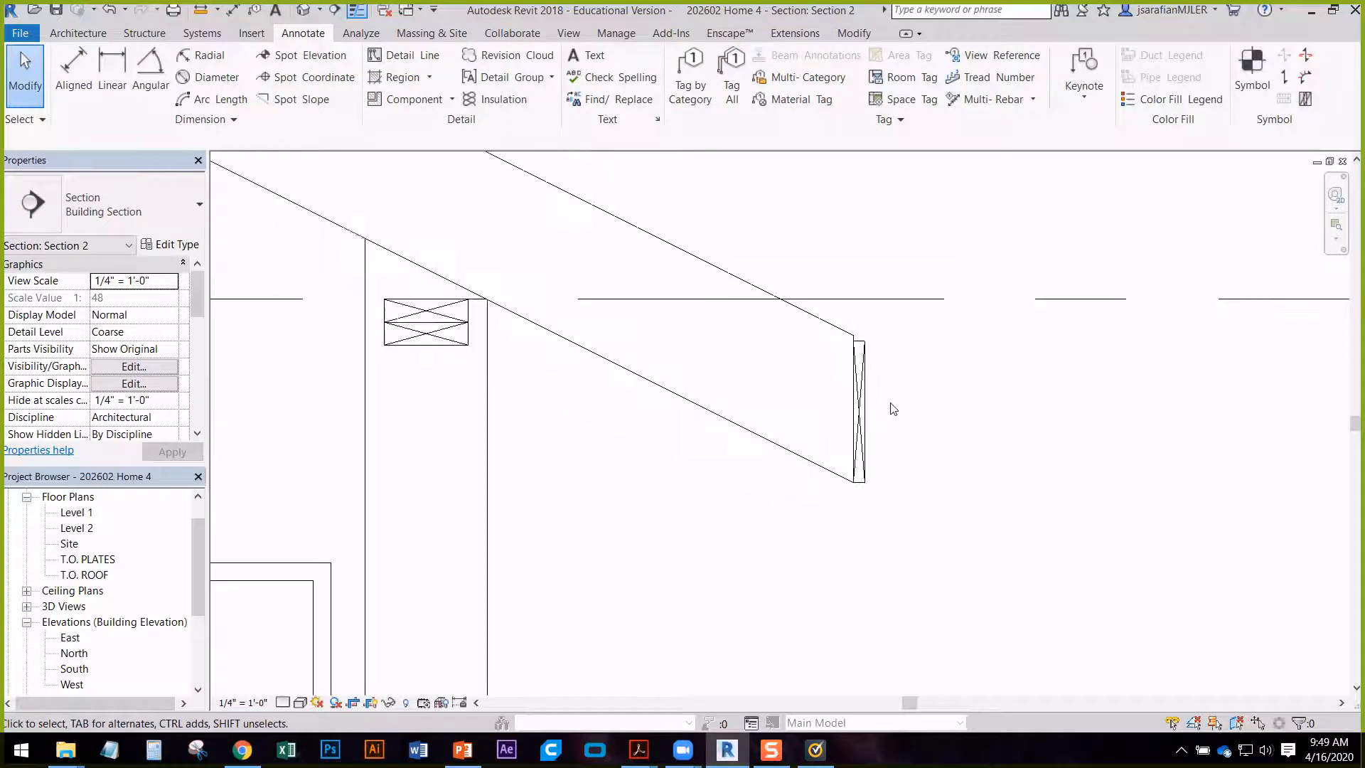
scroll(660, 383, "down", 2)
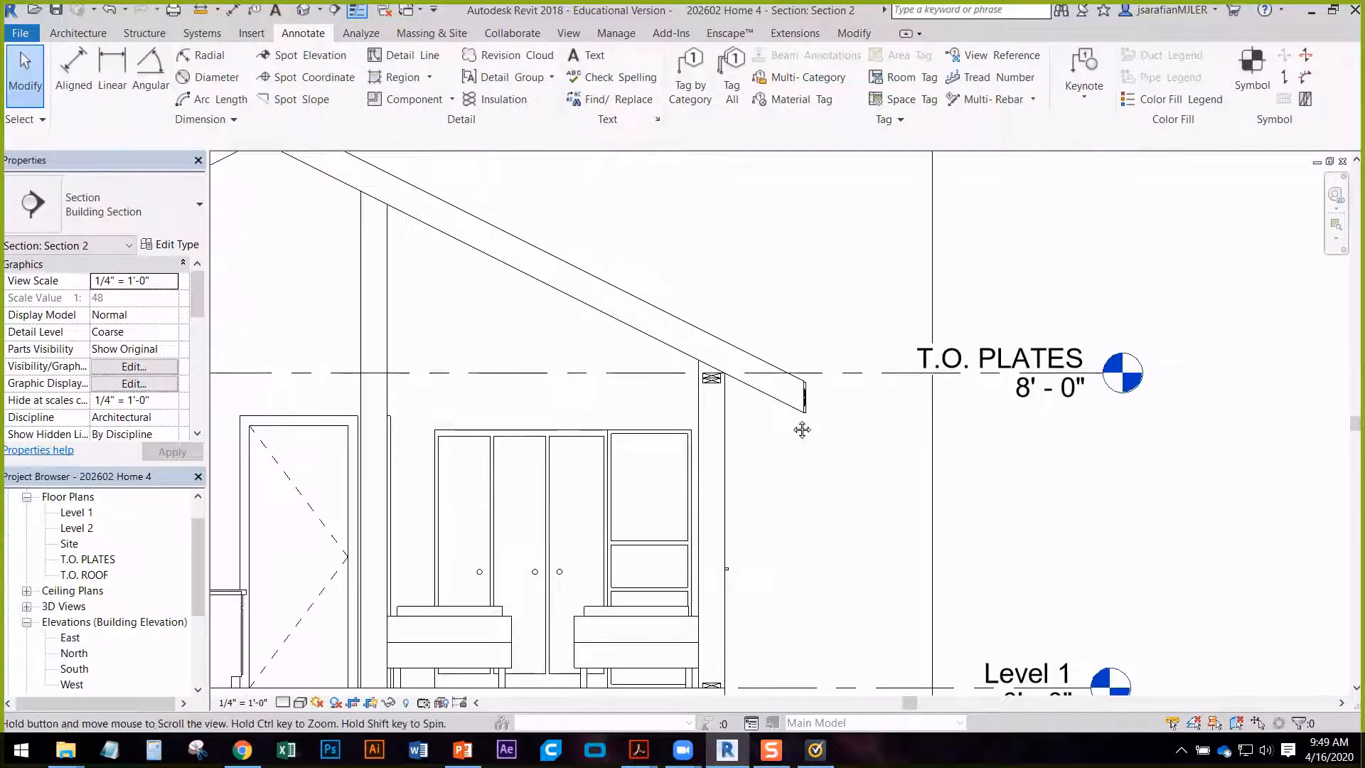
middle_click_drag(801, 430, 856, 411)
left_click(776, 320)
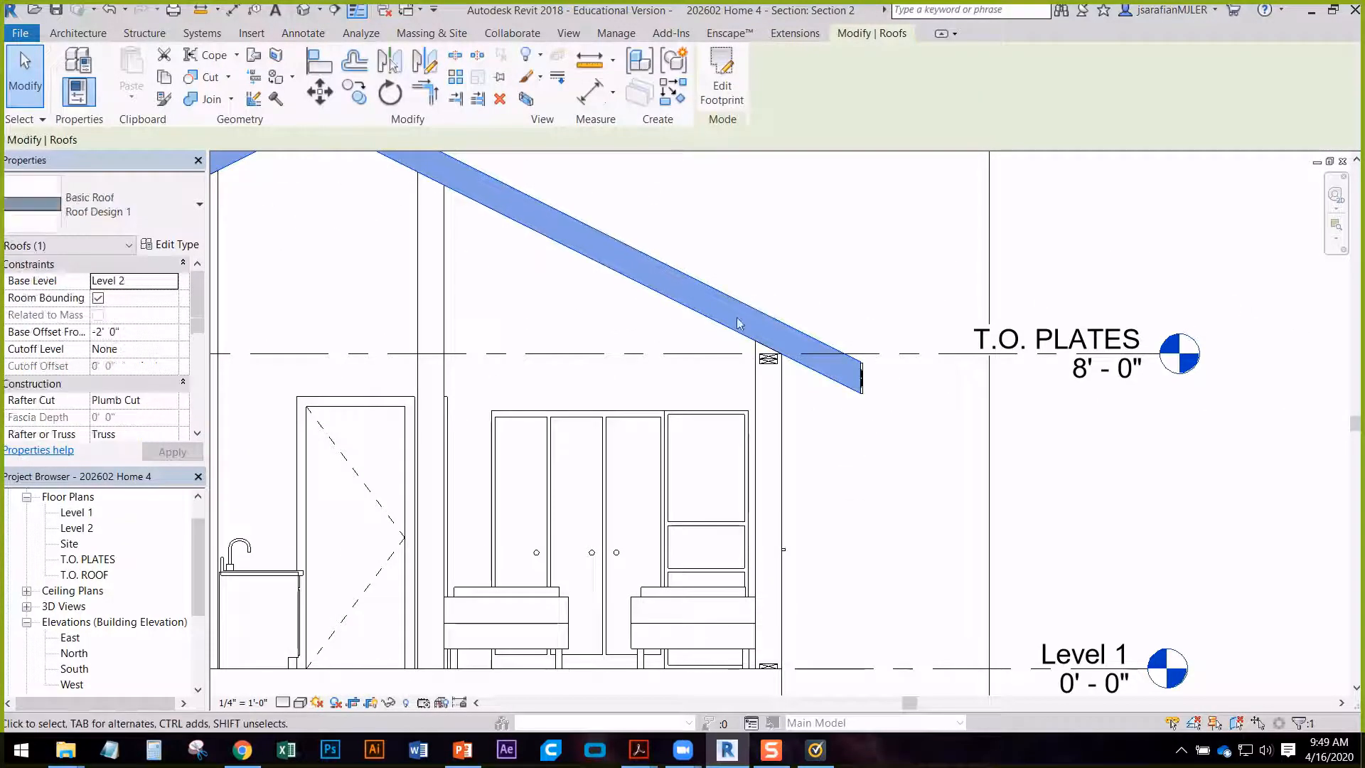
left_click(825, 287)
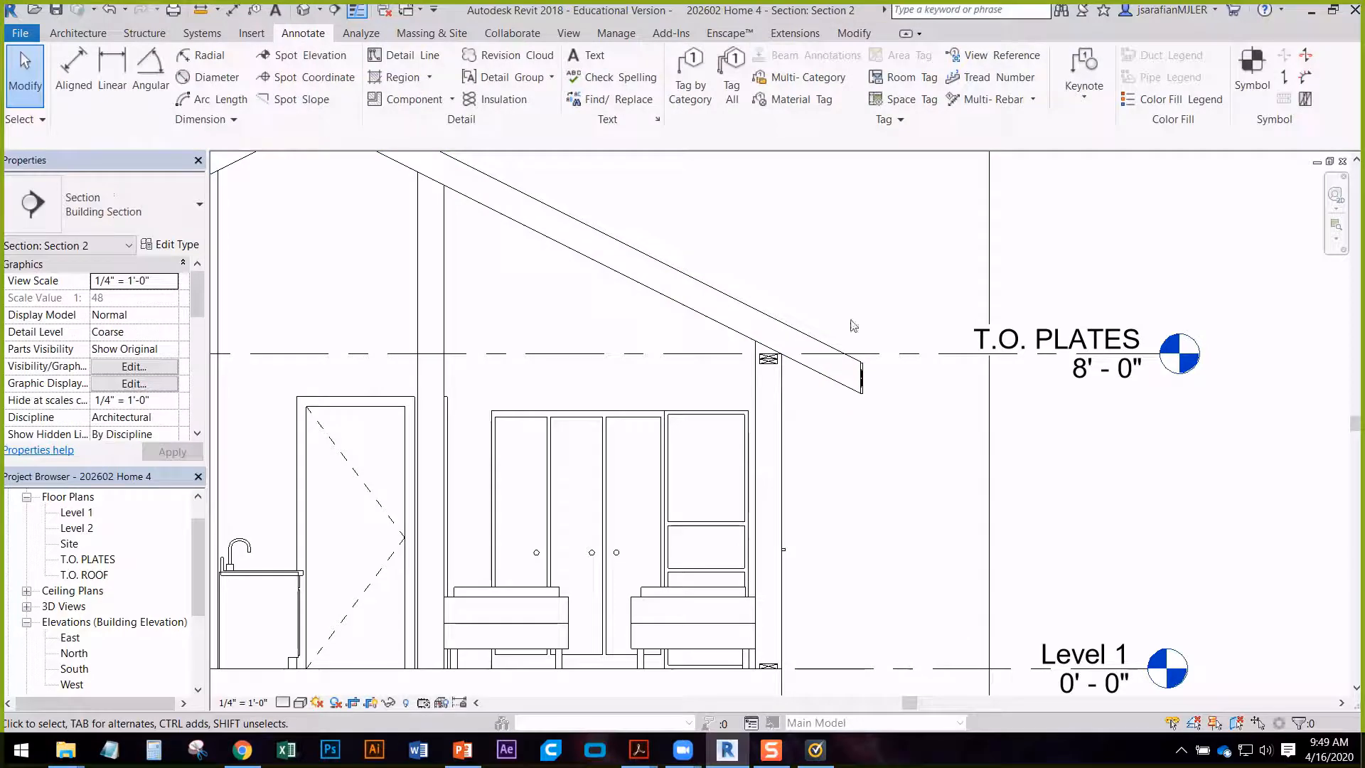
left_click(705, 290)
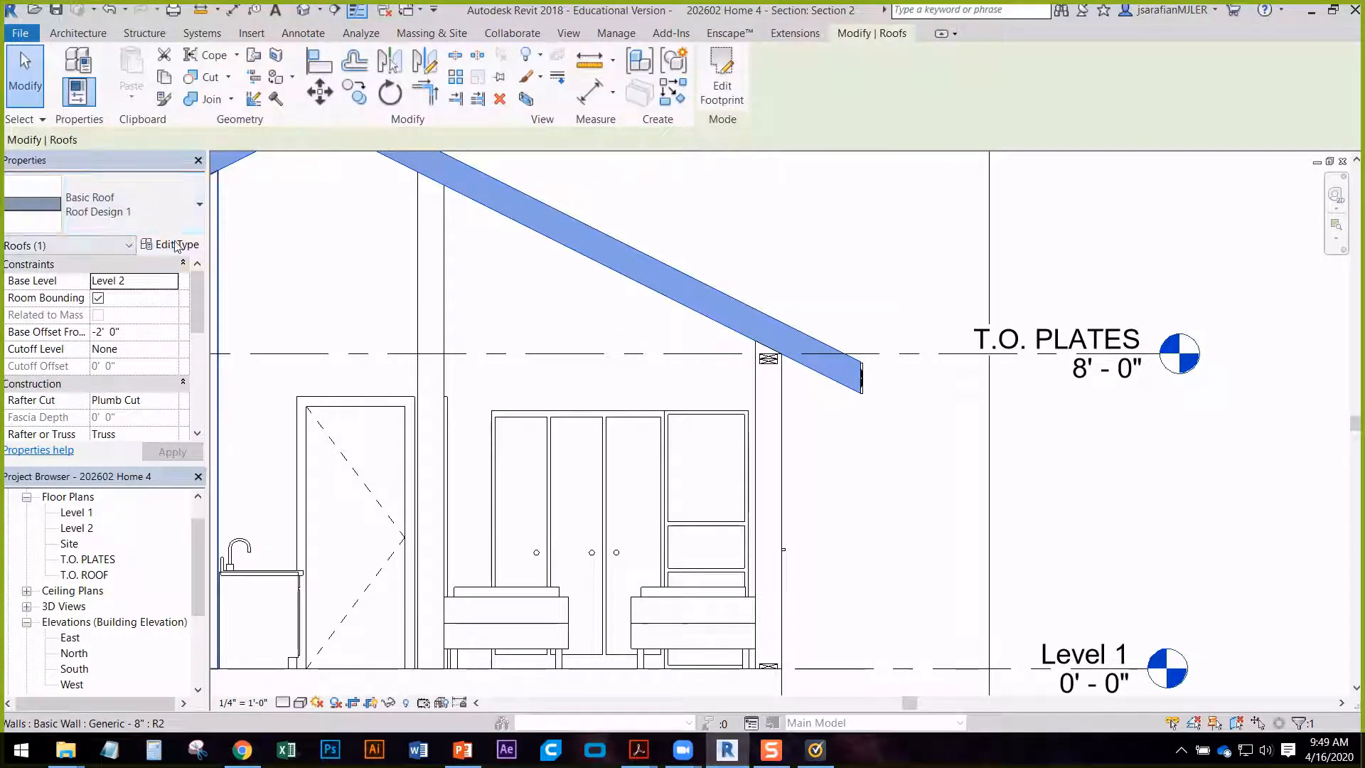
left_click(886, 297)
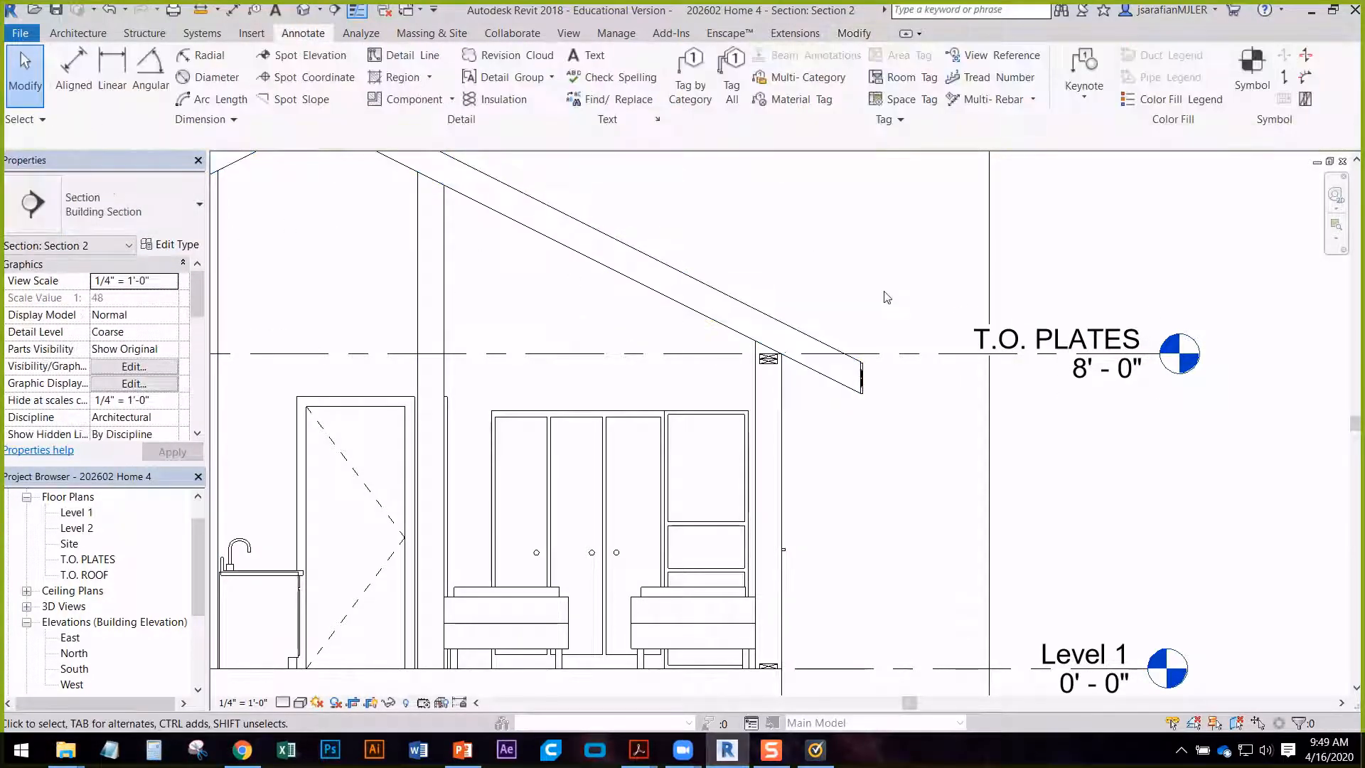
- Examine how the floor slab, exterior wall and ground surface meet below Level 1, up to the roof eave
mouse_move(867, 503)
middle_mouse_down()
mouse_move(865, 472)
mouse_move(914, 381)
mouse_move(779, 404)
middle_mouse_up()
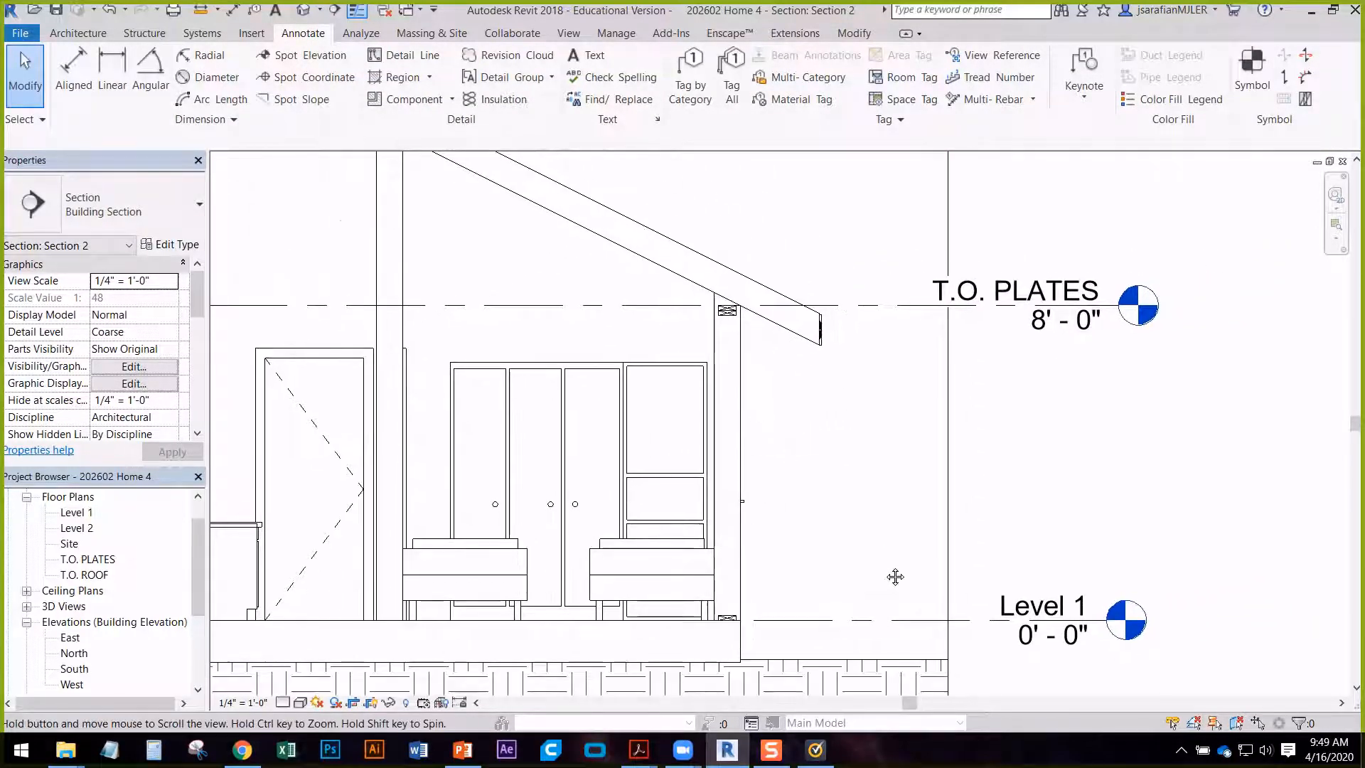
middle_click_drag(893, 573, 900, 349)
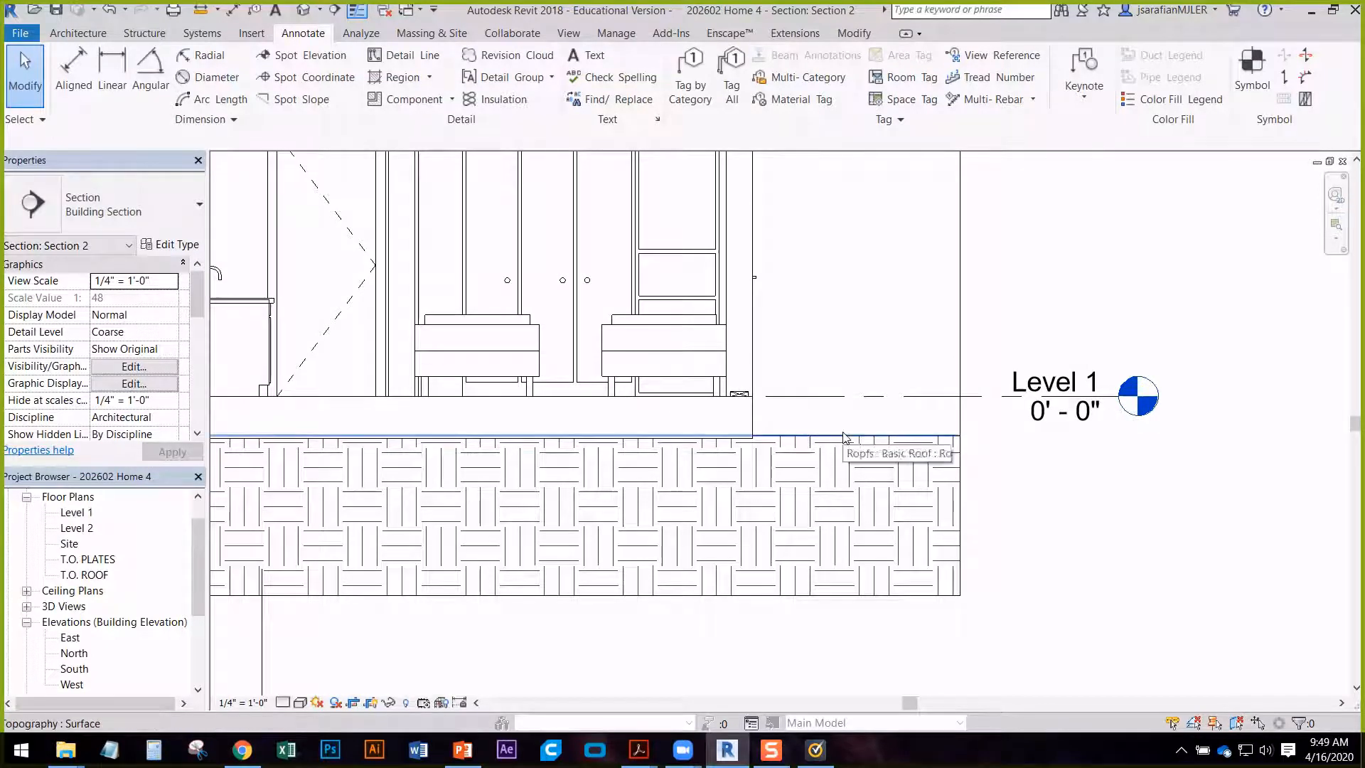
left_click(444, 34)
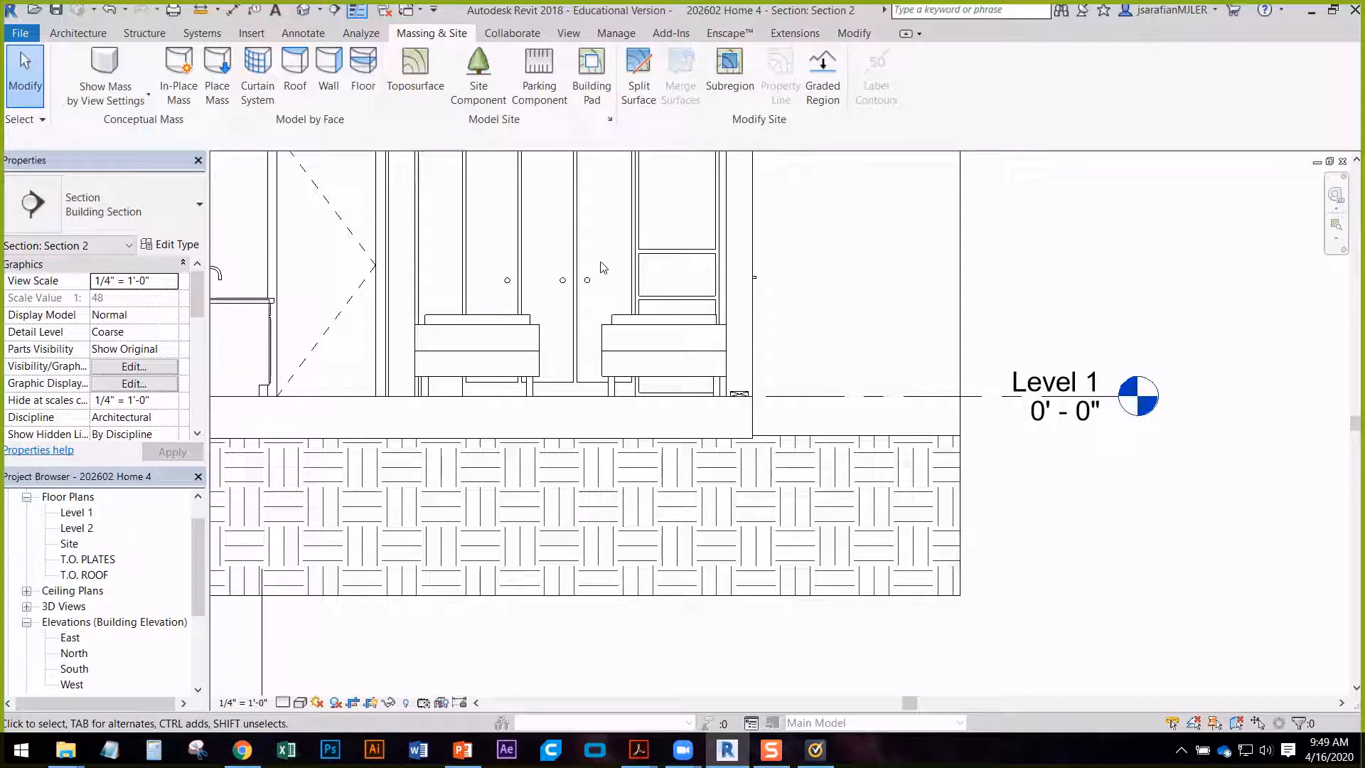
middle_click_drag(784, 431, 889, 384)
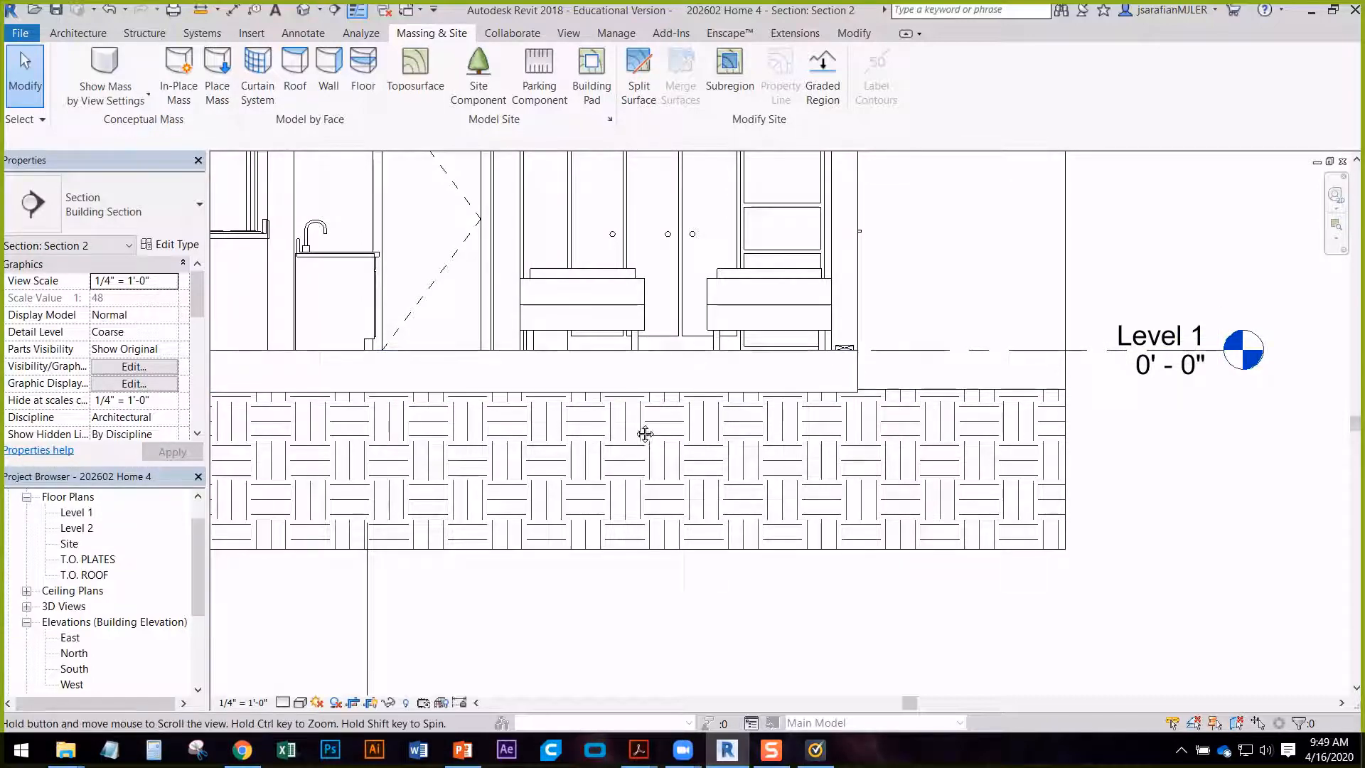
middle_click_drag(642, 433, 628, 391)
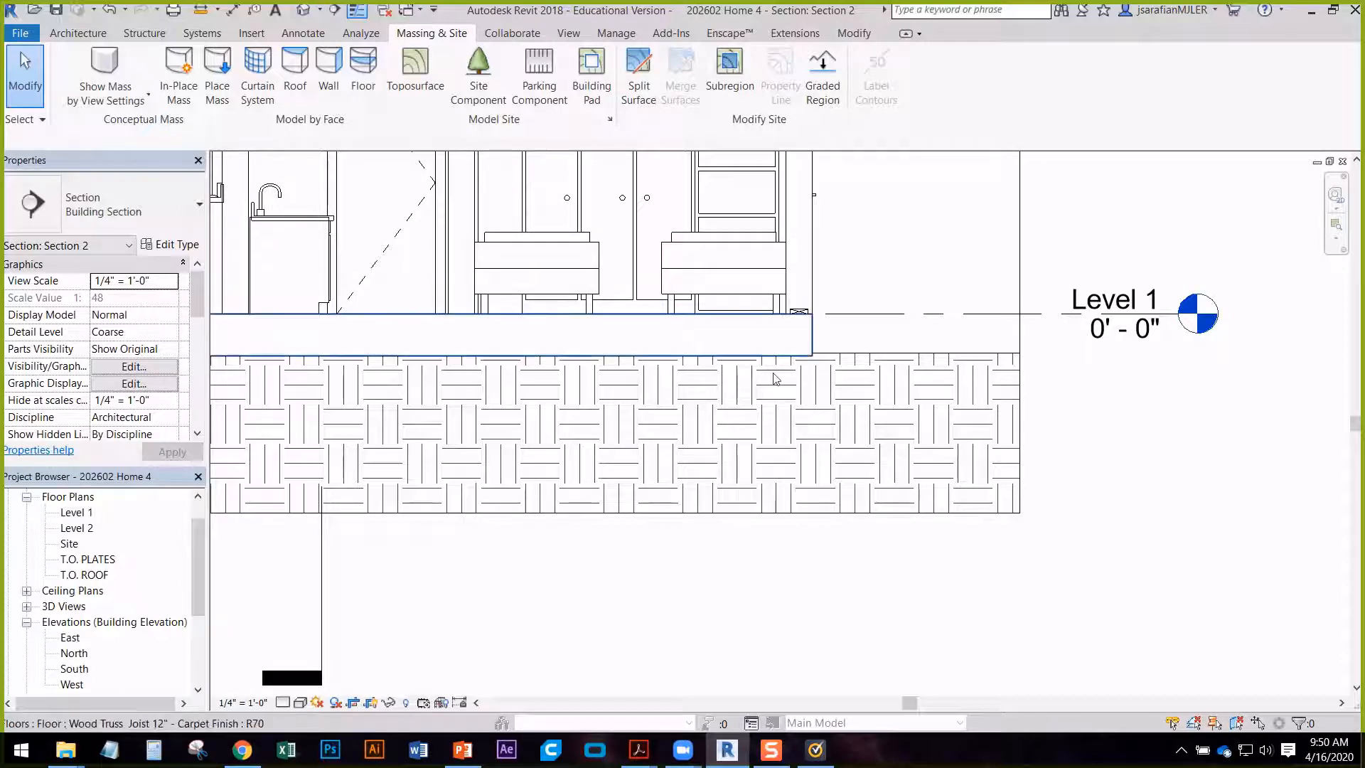
middle_click_drag(838, 341, 747, 568)
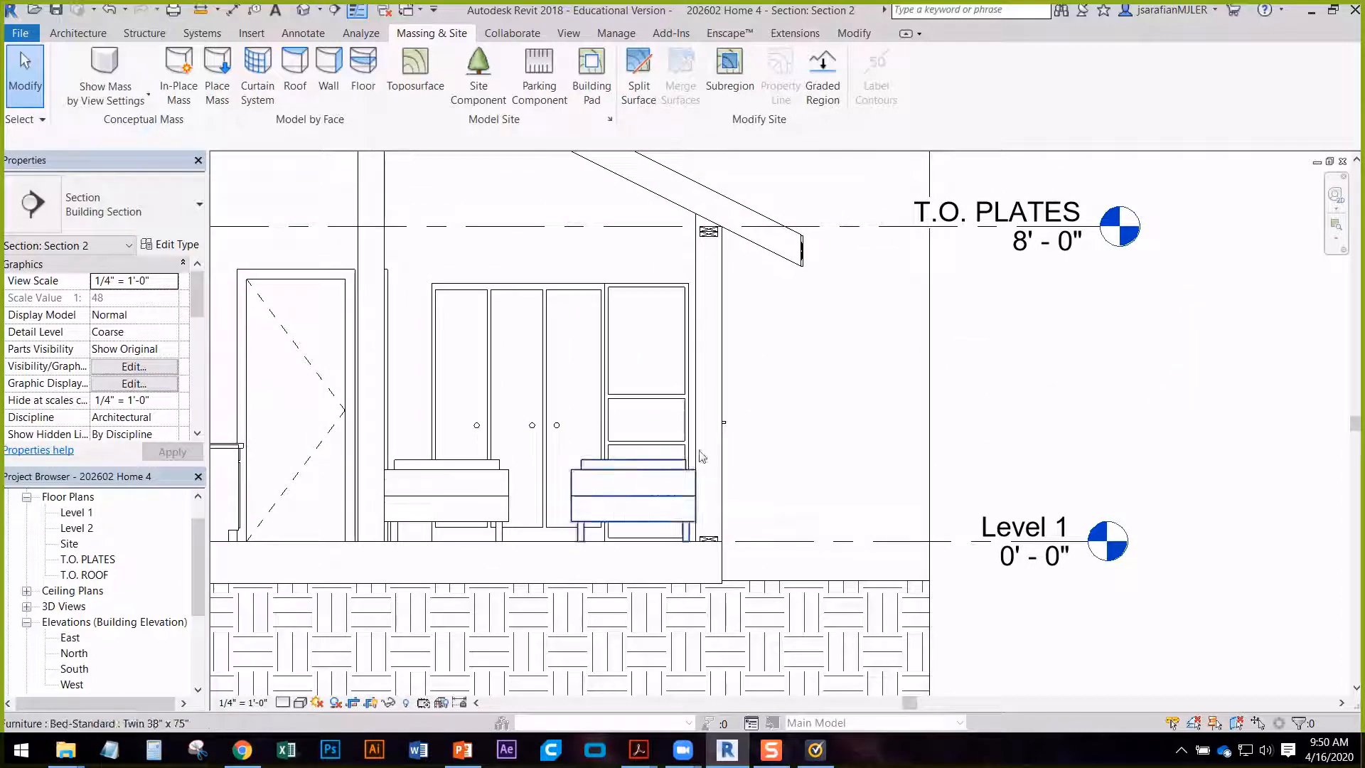
middle_click_drag(695, 462, 811, 454)
scroll(774, 457, "down", 2)
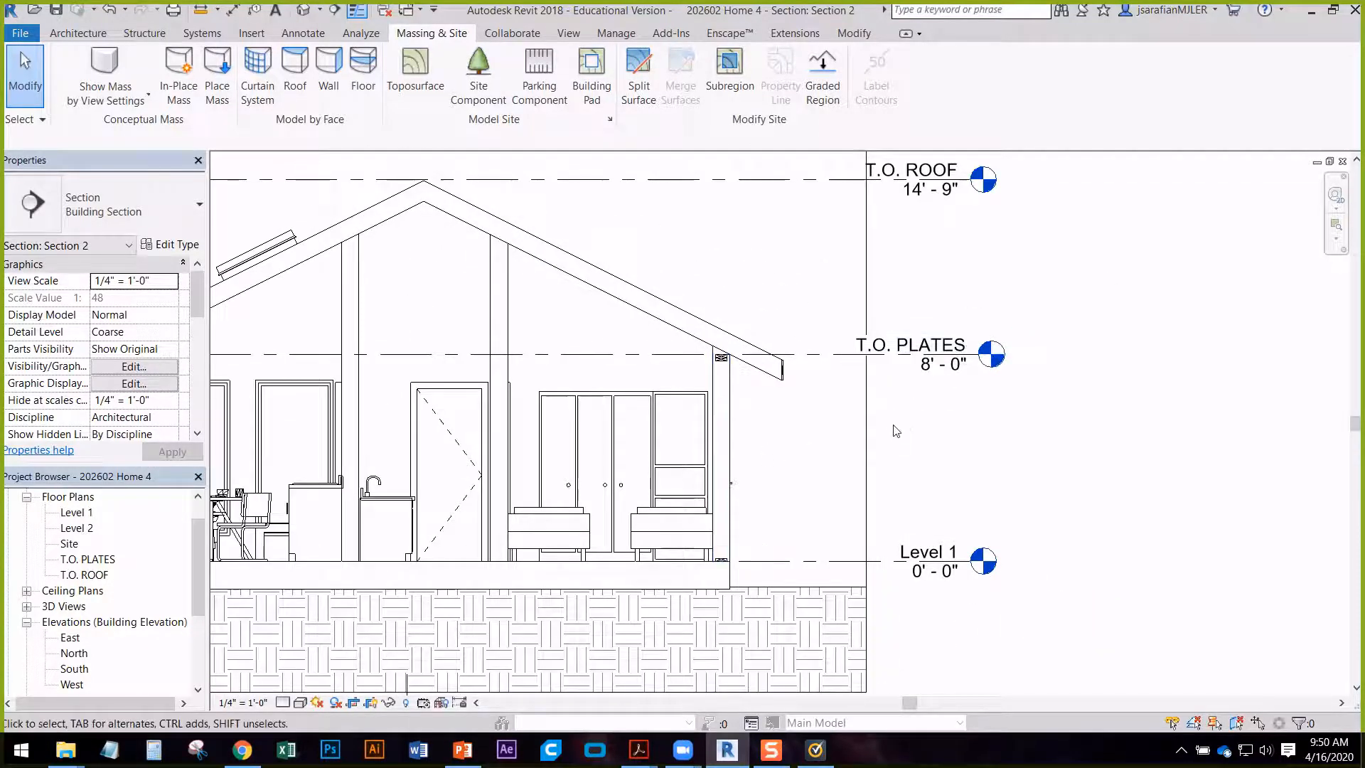
- Hide the section view's crop region boundary while leaving the view cropped
middle_click_drag(895, 417, 734, 363)
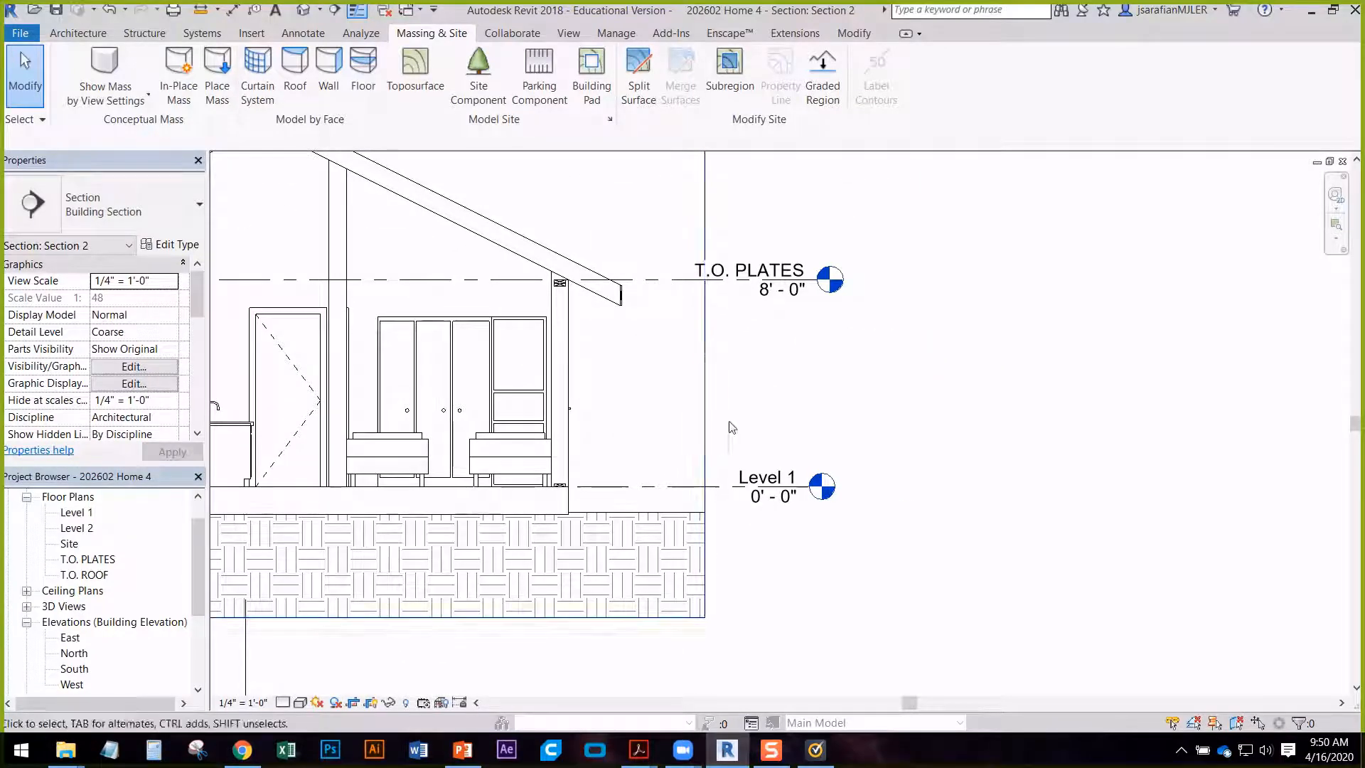
left_click(704, 352)
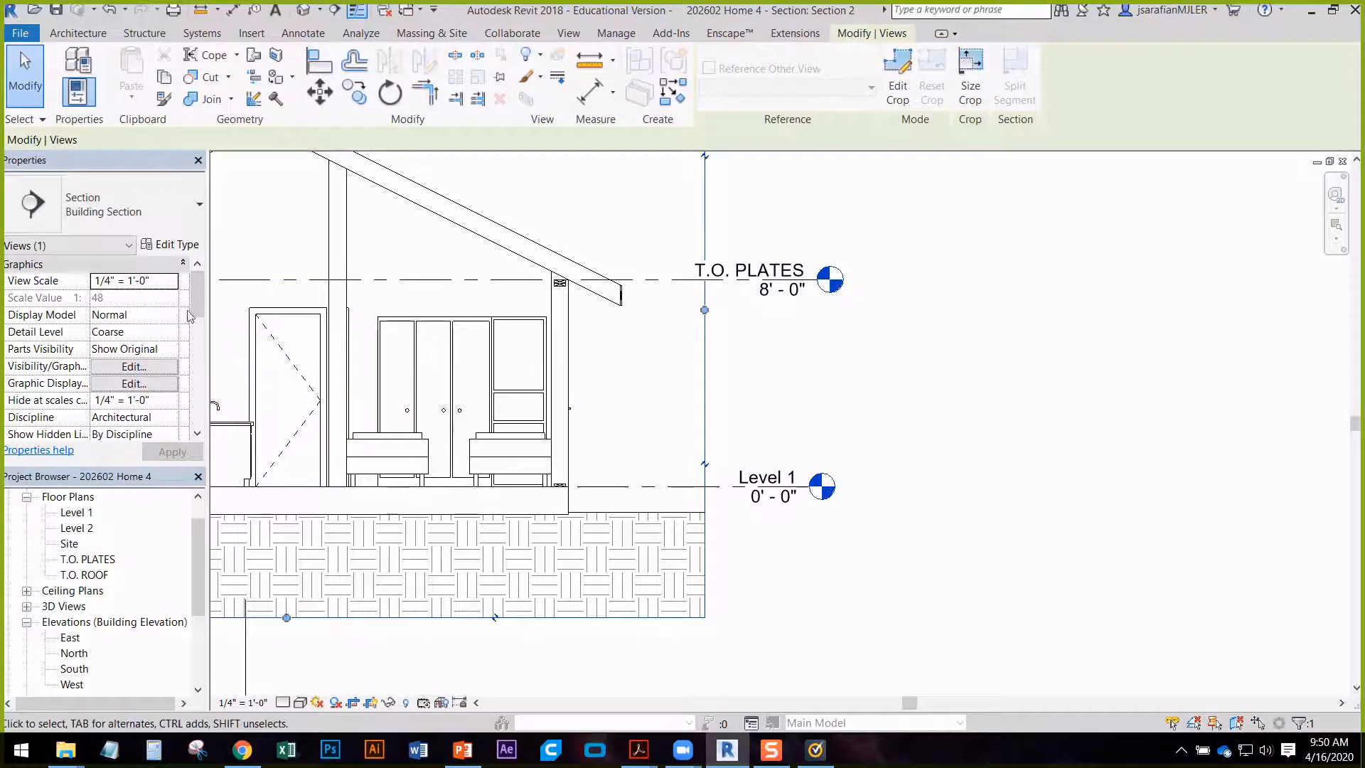
left_click_drag(199, 313, 198, 366)
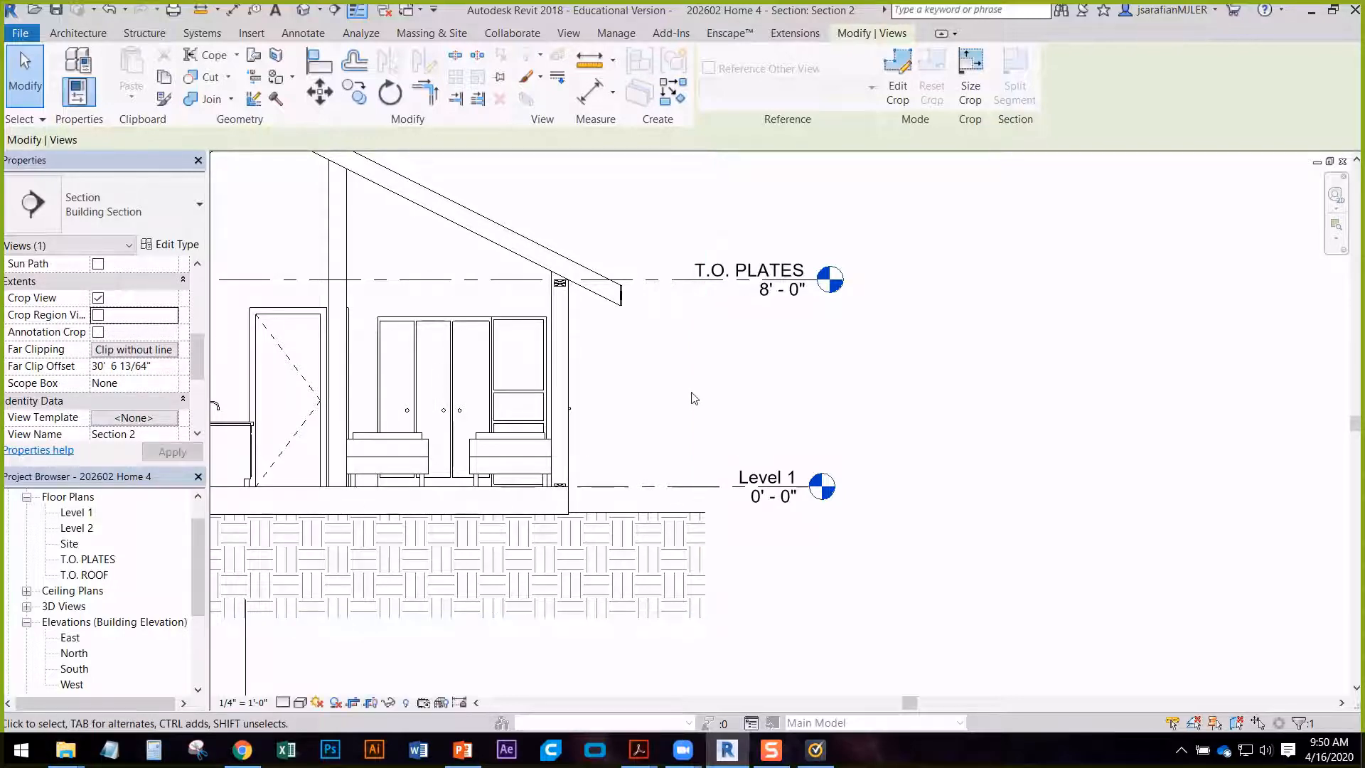
middle_click_drag(786, 370, 846, 434)
middle_click_drag(873, 315, 850, 344)
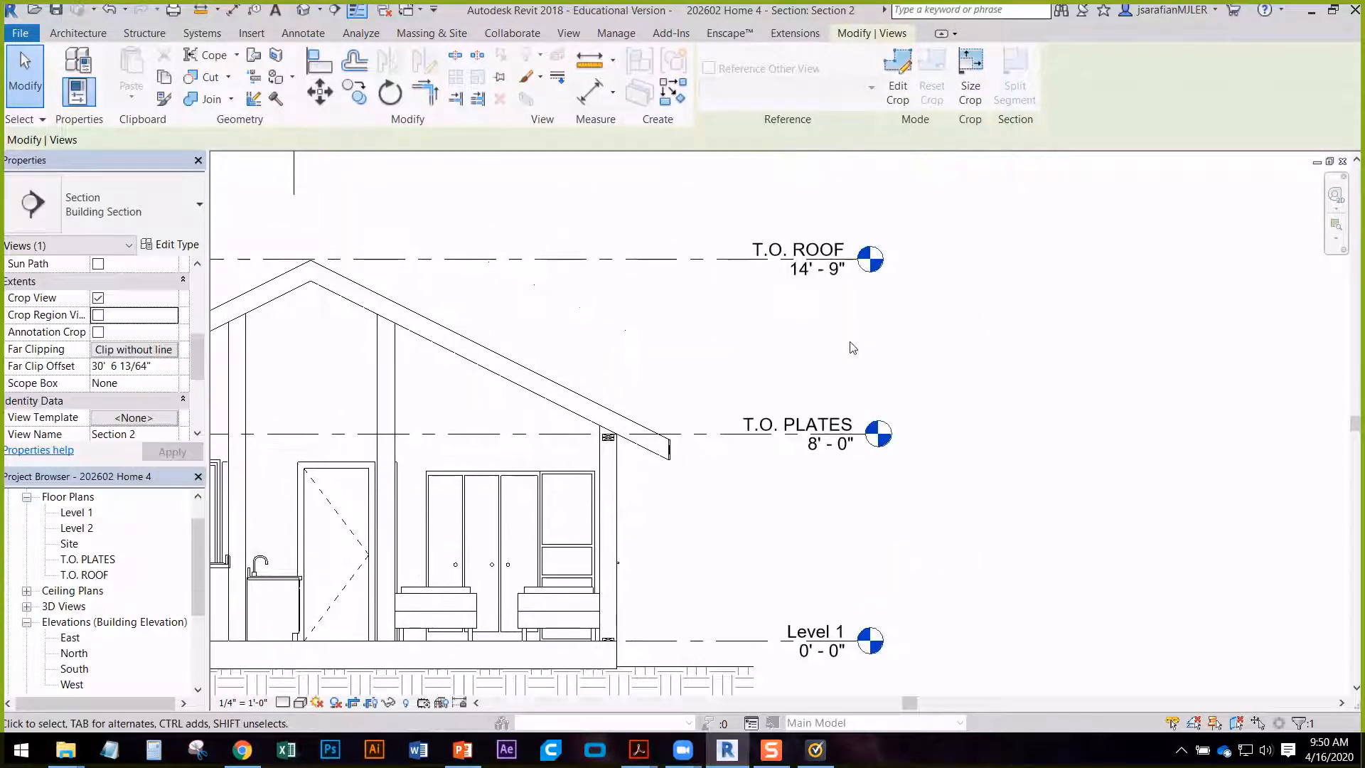
- Pull the T.O. ROOF and Level 1 heads farther out from the house together, and align the T.O. PLATES head with them
left_click(710, 260)
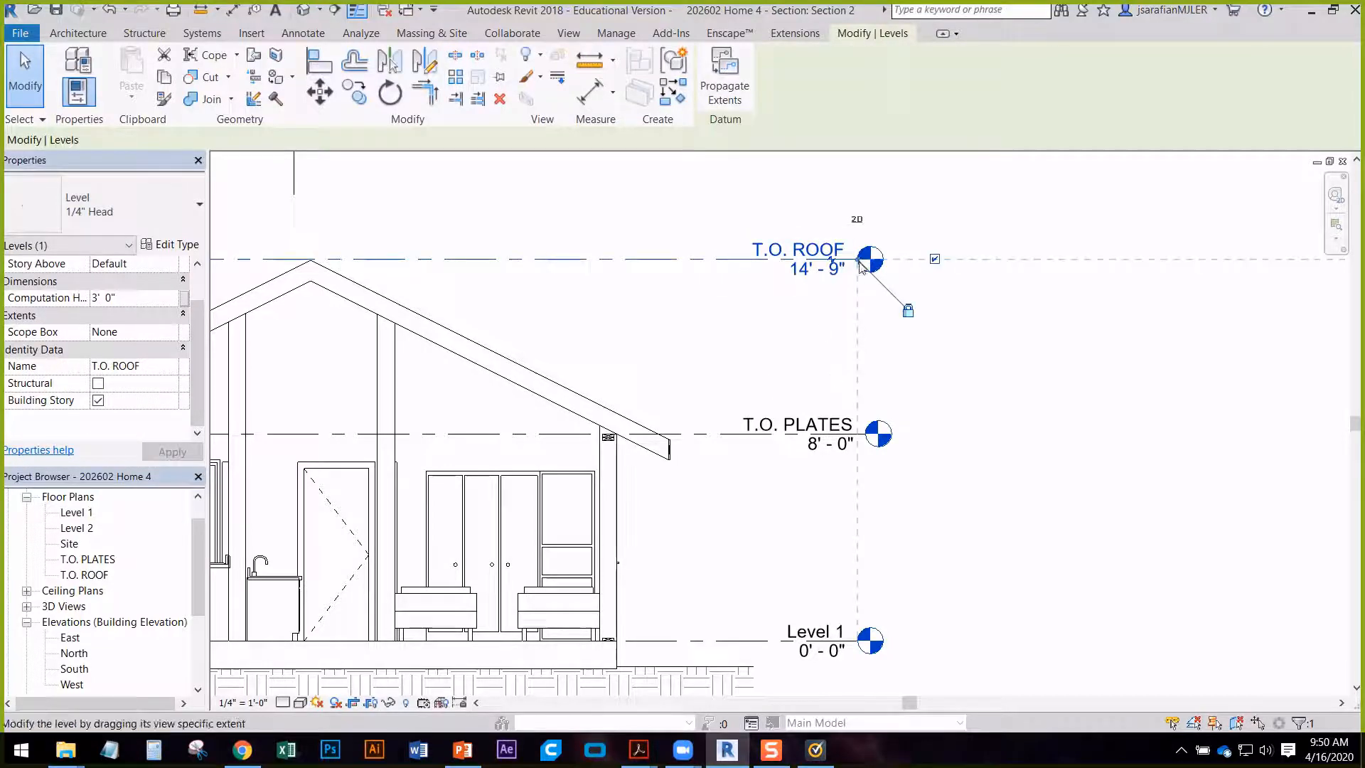
middle_click_drag(844, 291, 799, 325)
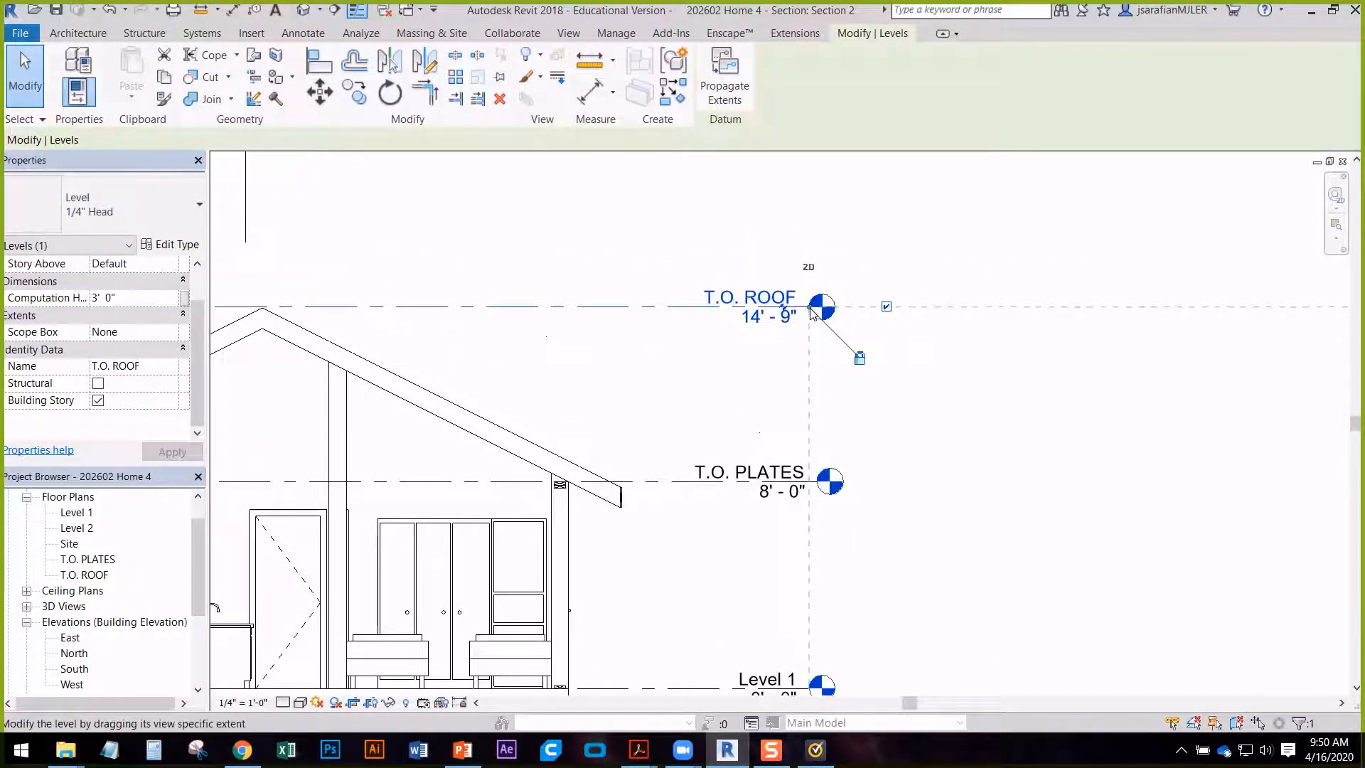
left_click_drag(810, 316, 896, 316)
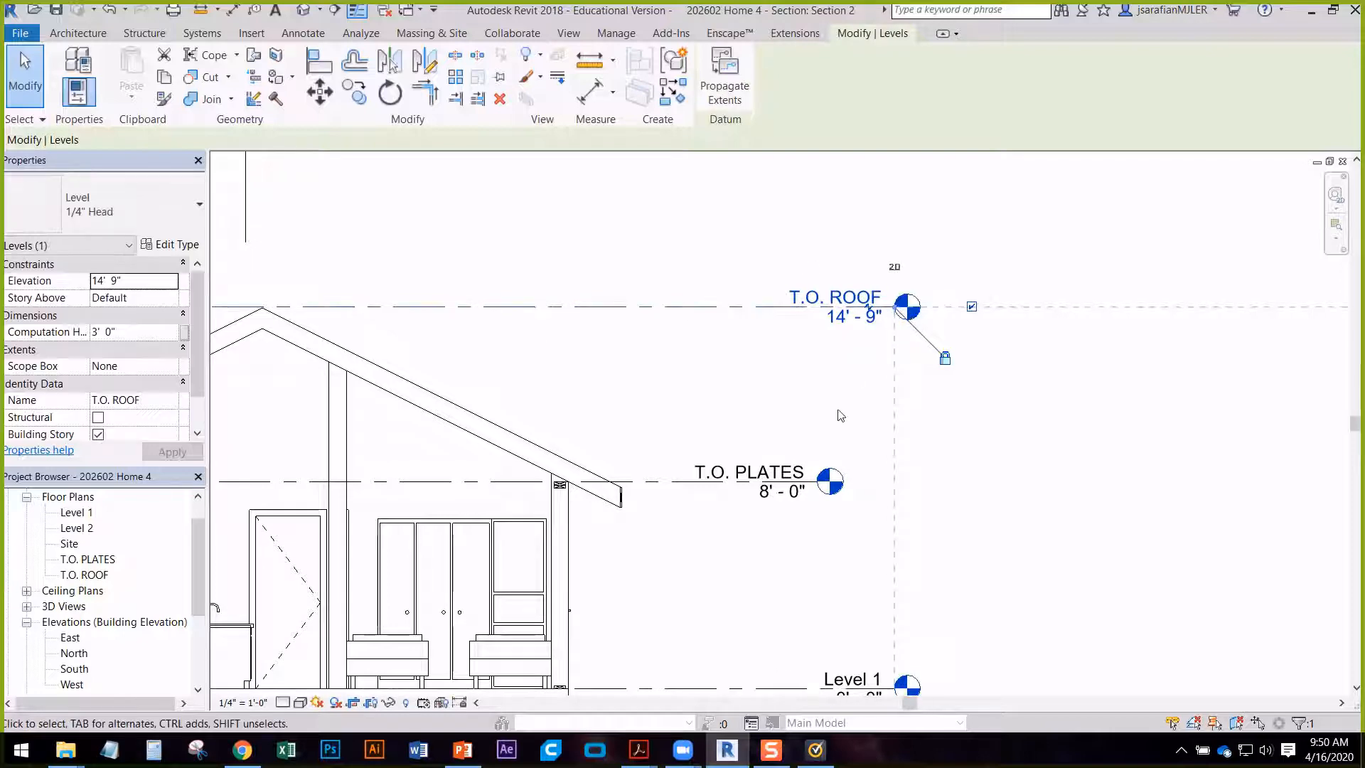
left_click(822, 486)
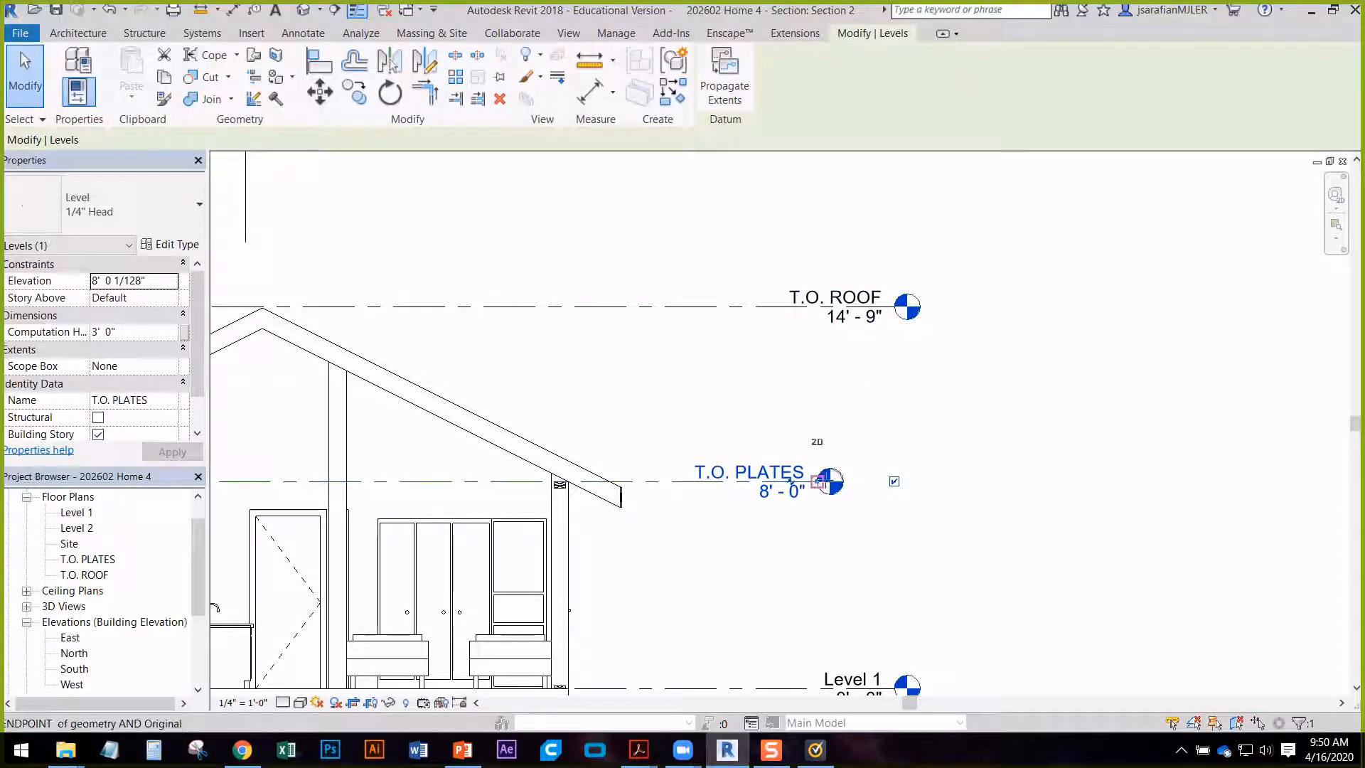
left_click_drag(818, 482, 907, 482)
left_click(770, 407)
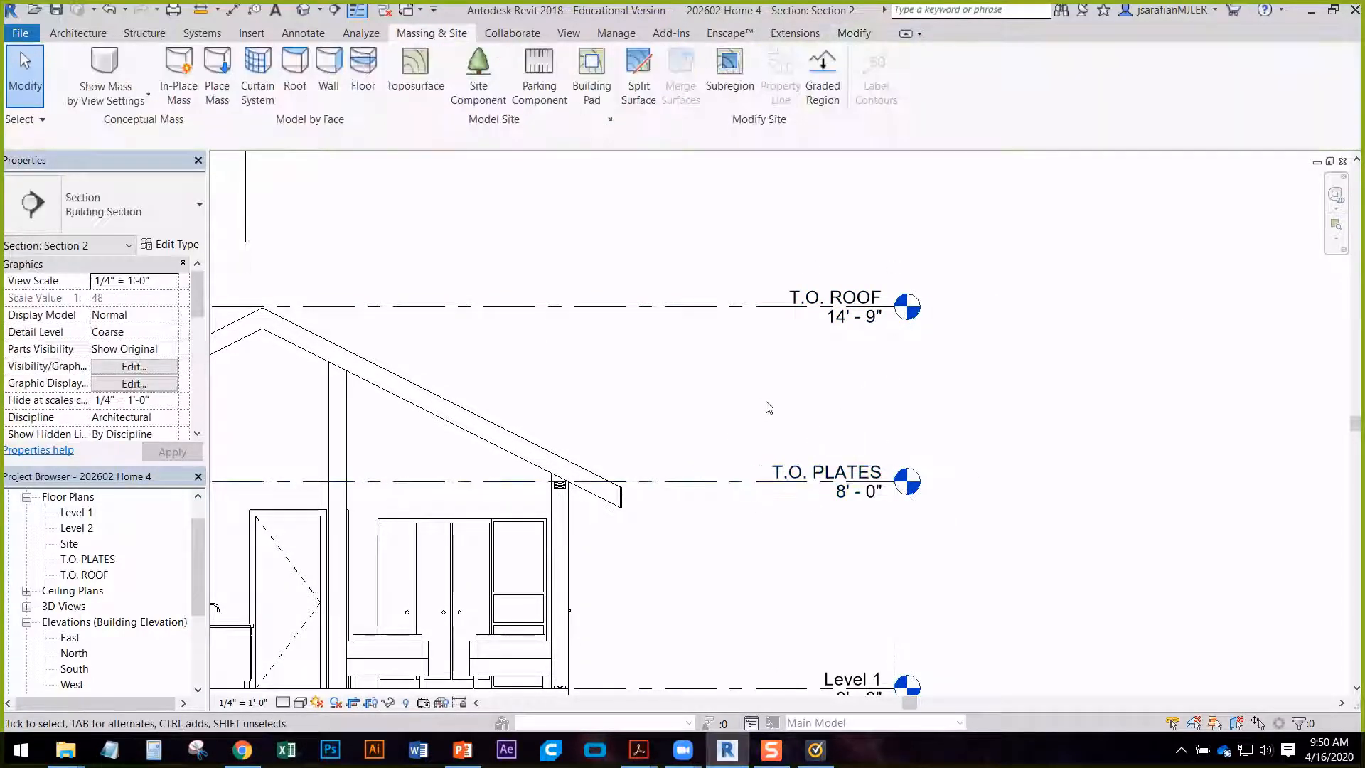
- Add a continuous aligned dimension string from T.O. ROOF through T.O. PLATES to Level 1, just outside the eave
middle_click_drag(769, 407, 820, 312)
middle_click_drag(893, 505, 1104, 448)
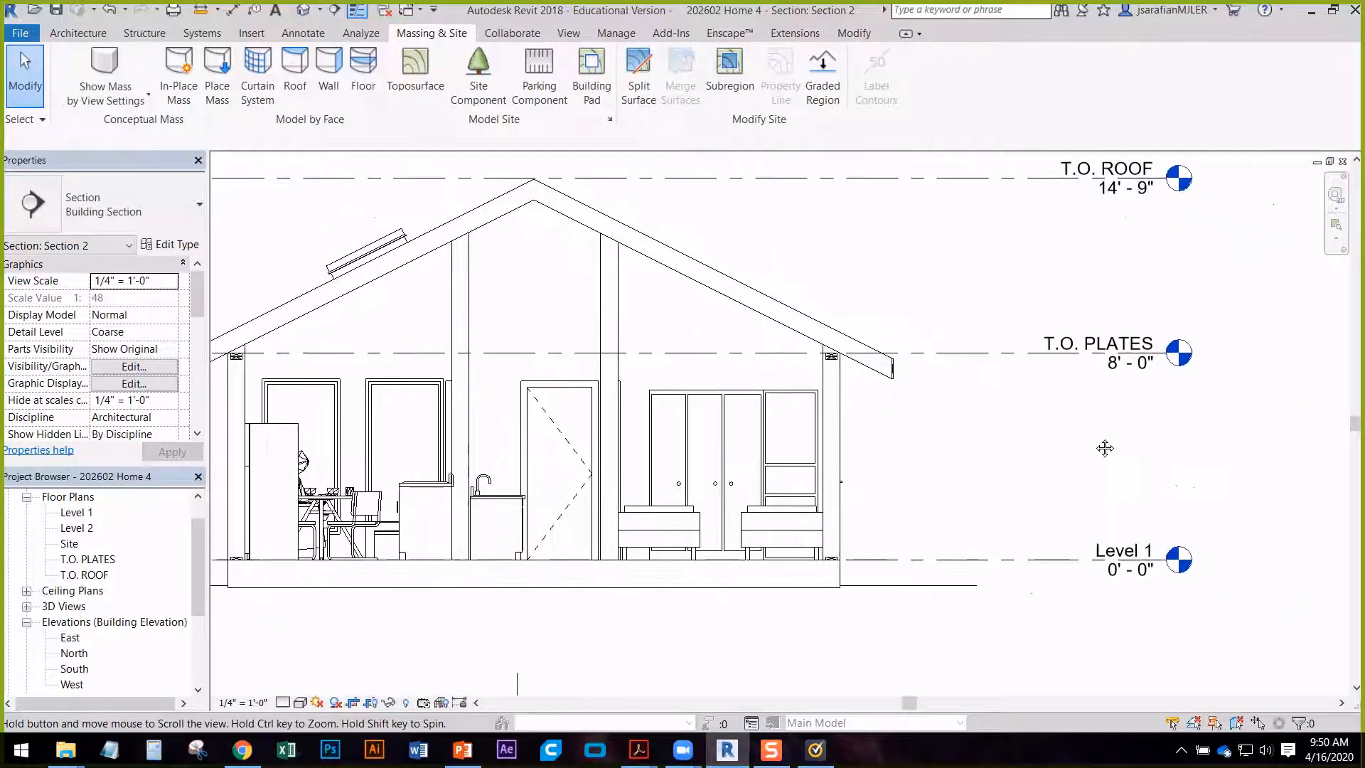
middle_click_drag(1011, 412, 906, 438)
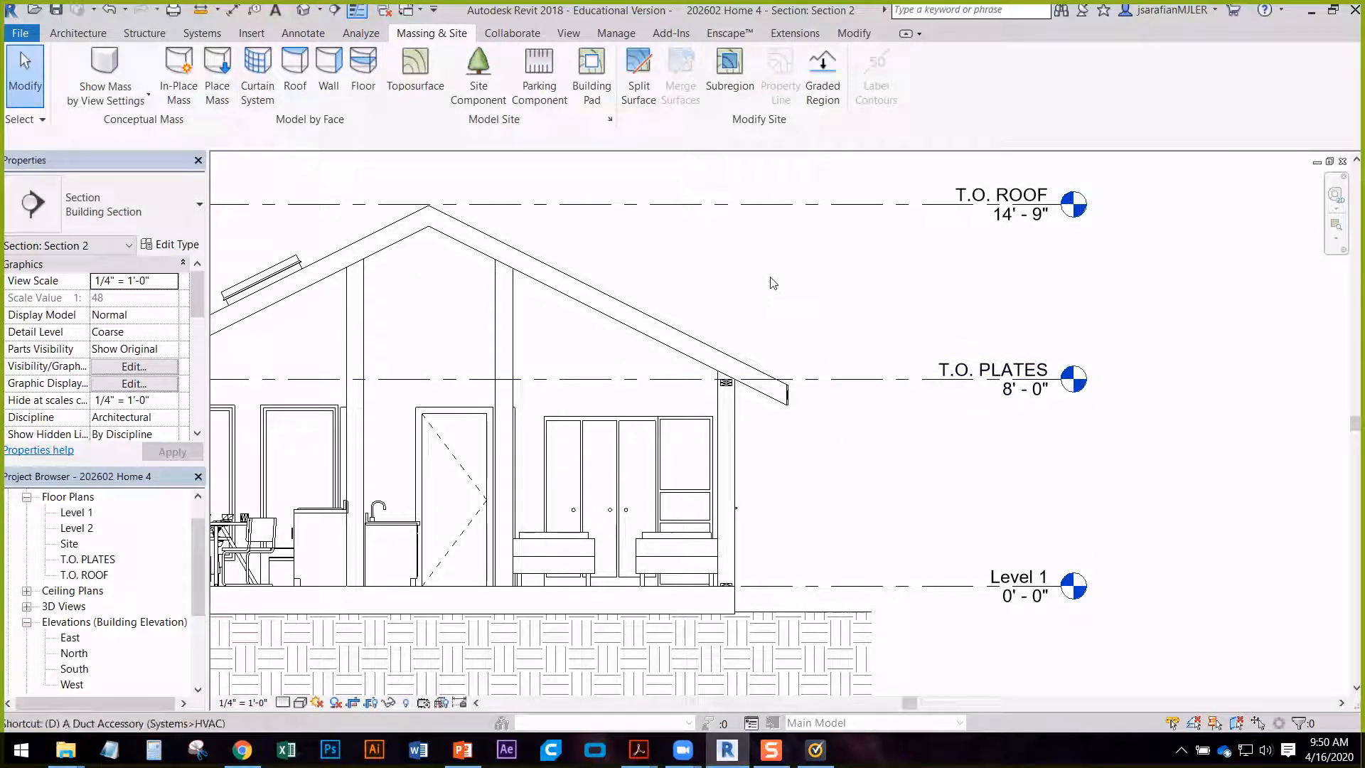
key("i")
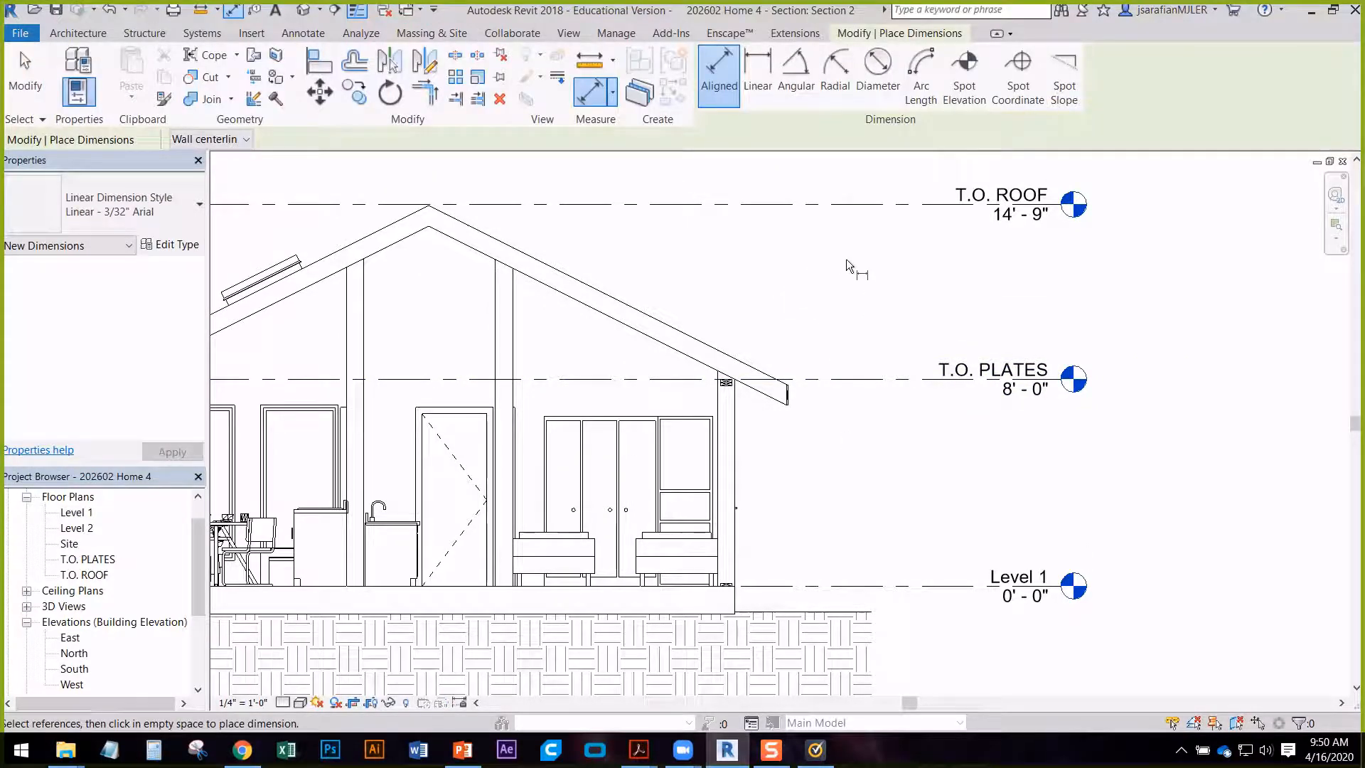
left_click(839, 206)
left_click(840, 379)
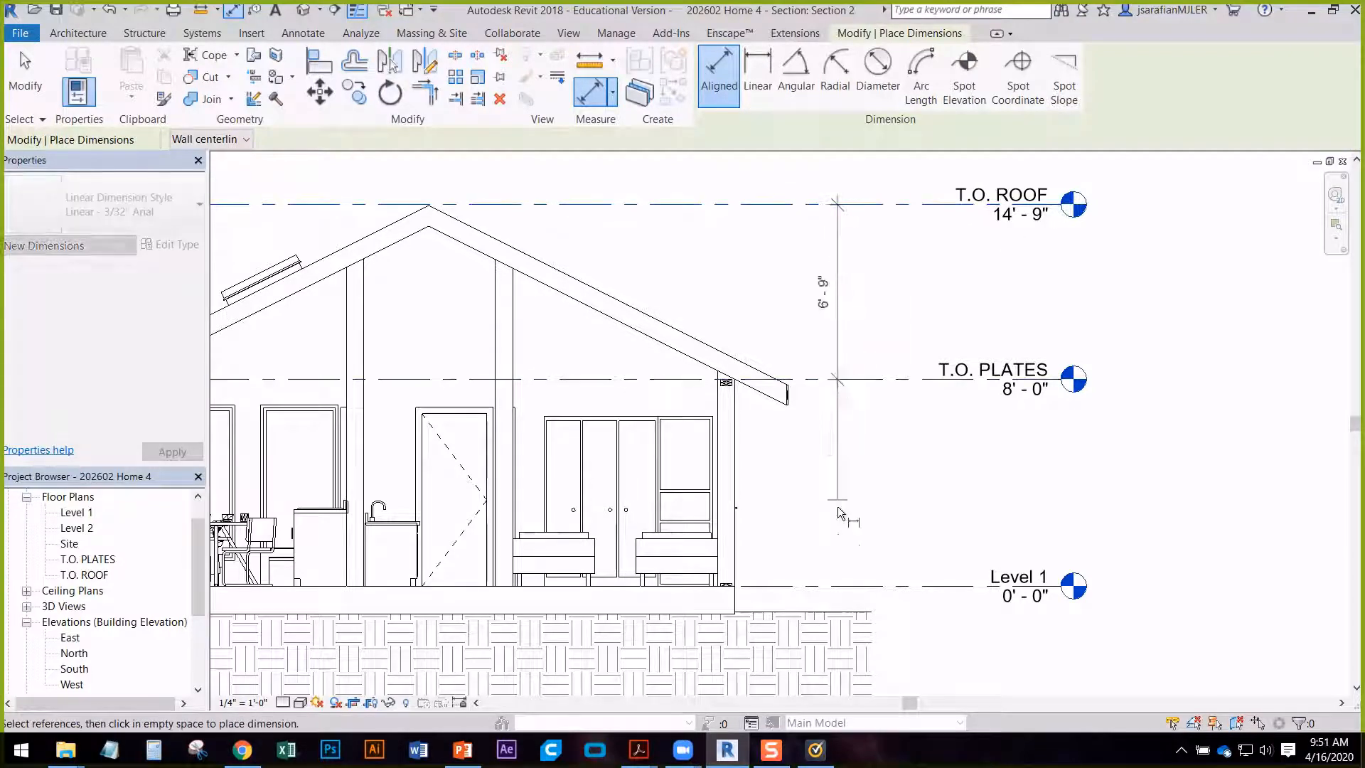
left_click(837, 583)
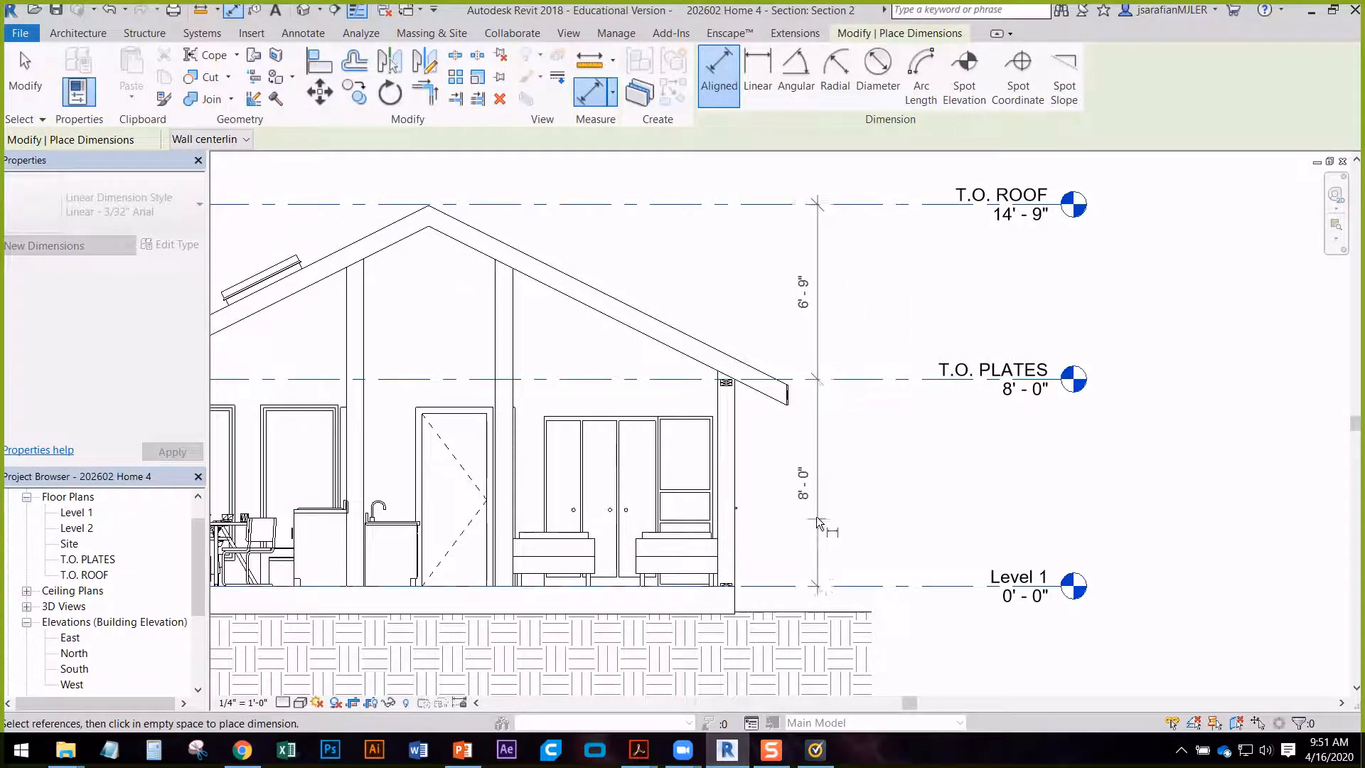
left_click(829, 434)
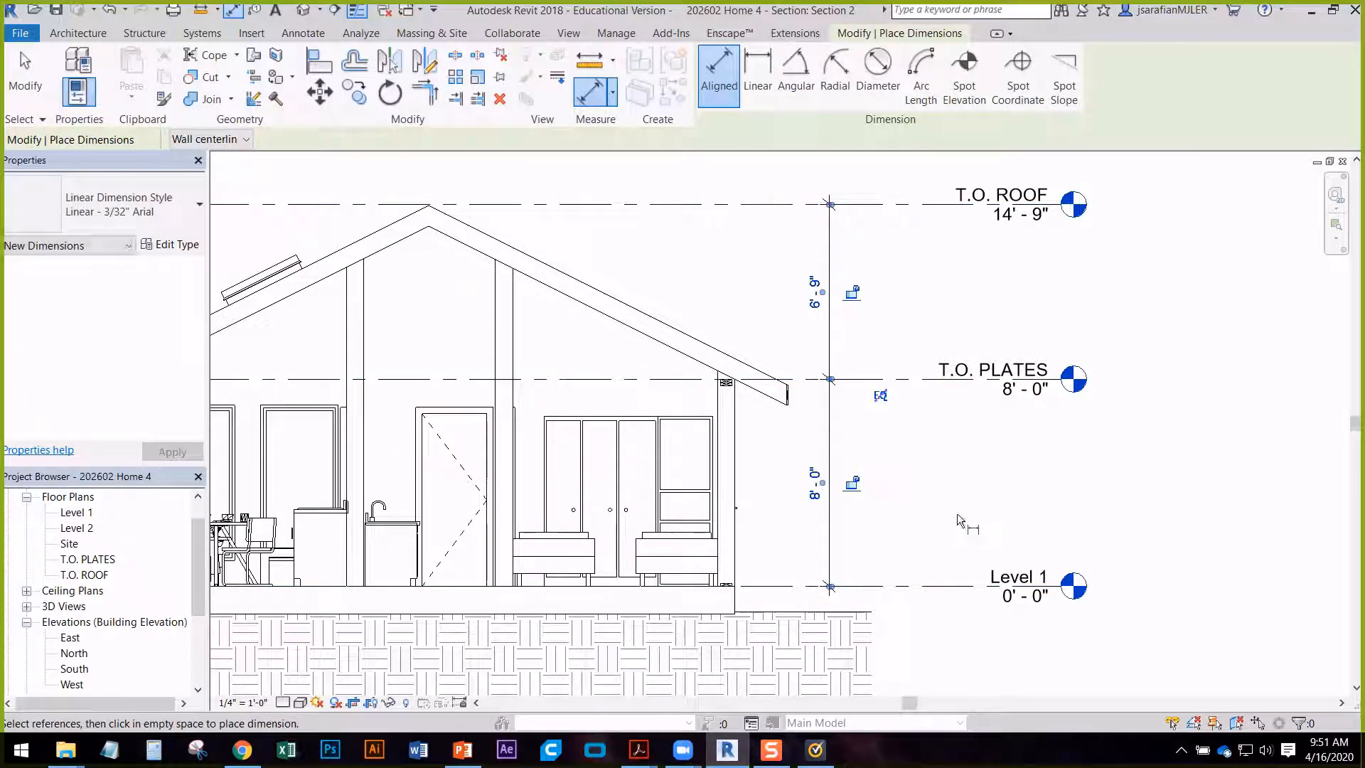
- Add an overall aligned dimension from Level 1 to T.O. ROOF, between the first string and the level heads
left_click(896, 586)
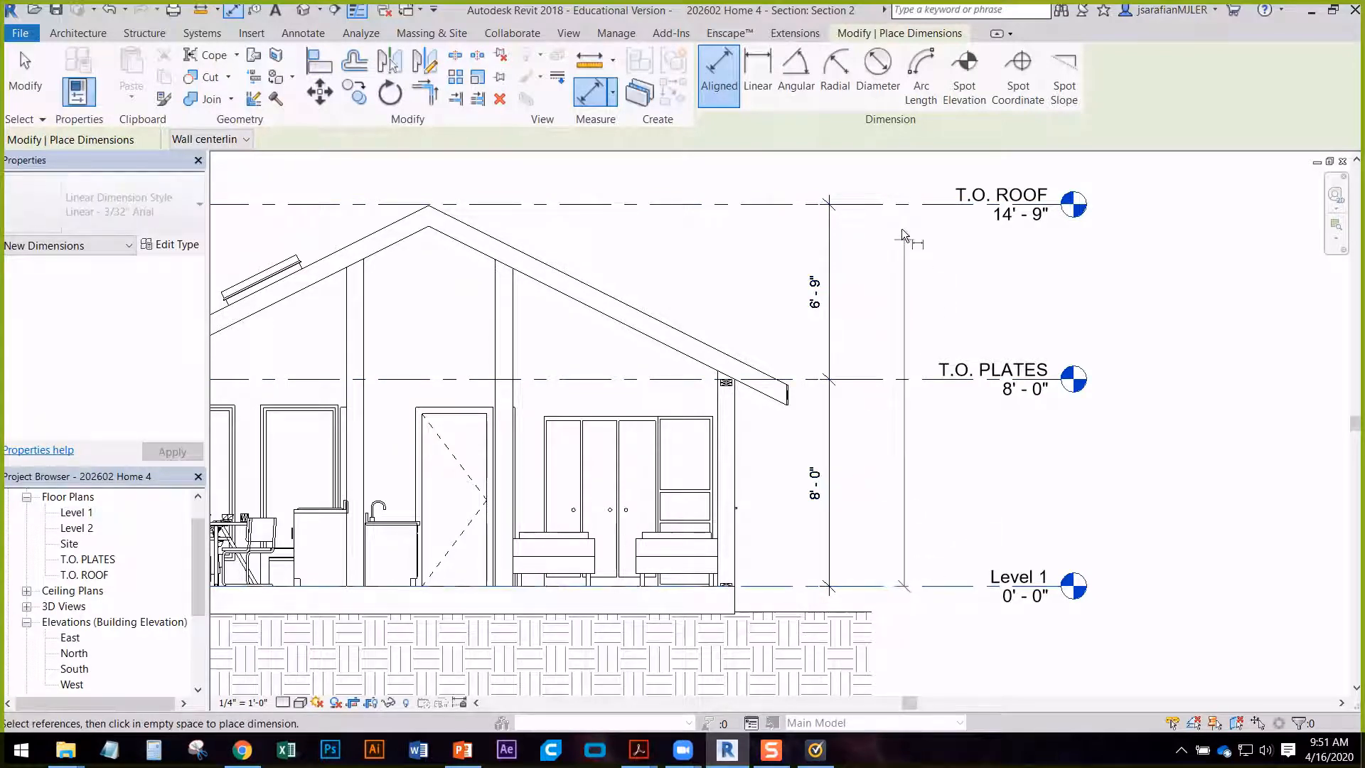
left_click(892, 207)
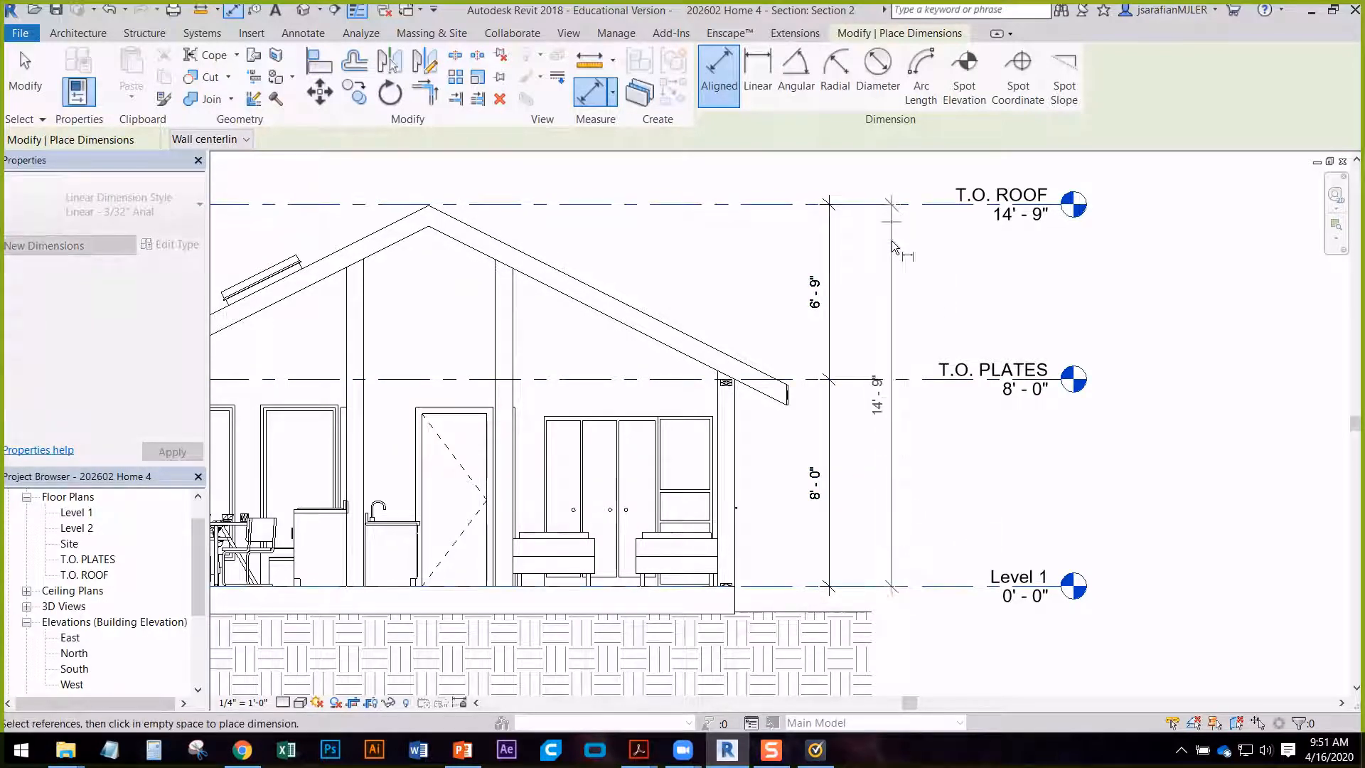
left_click(890, 420)
key("Escape")
key("Escape")
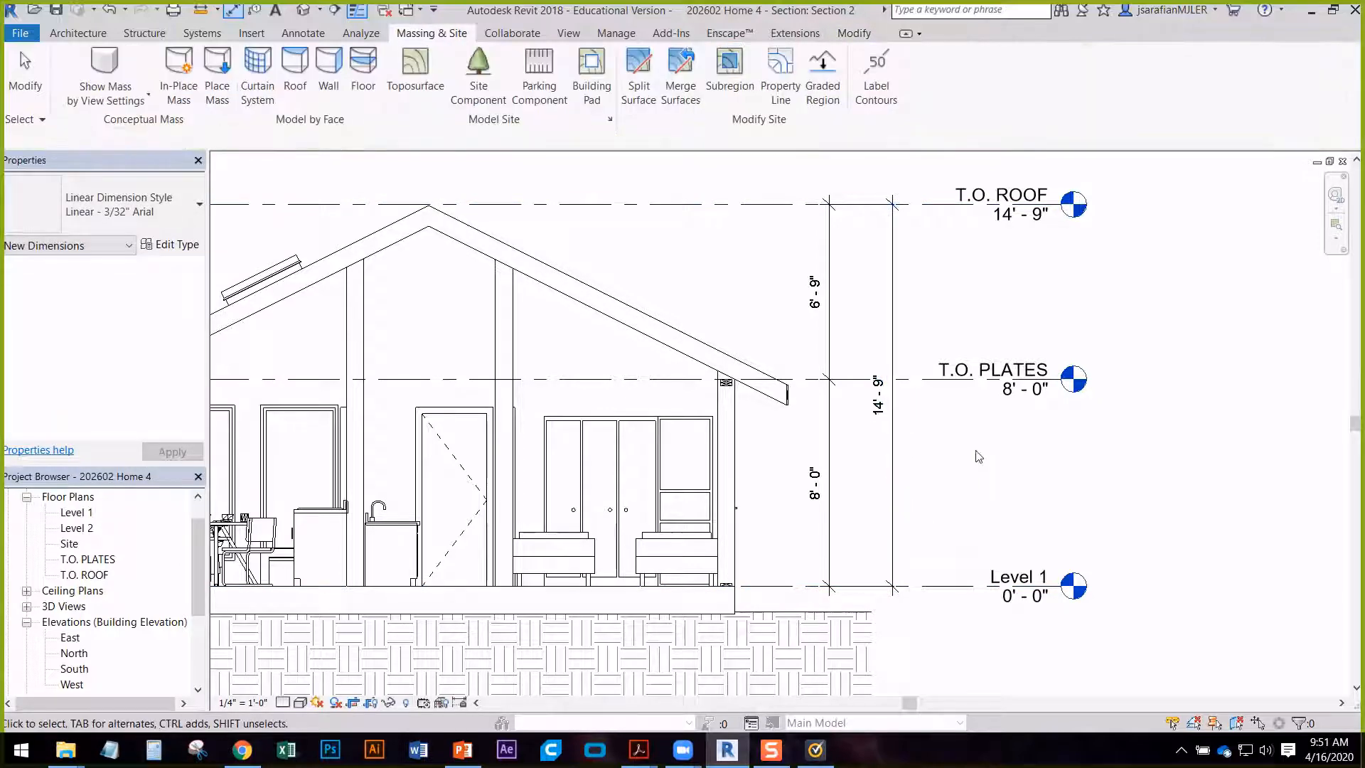
scroll(978, 456, "down", 4)
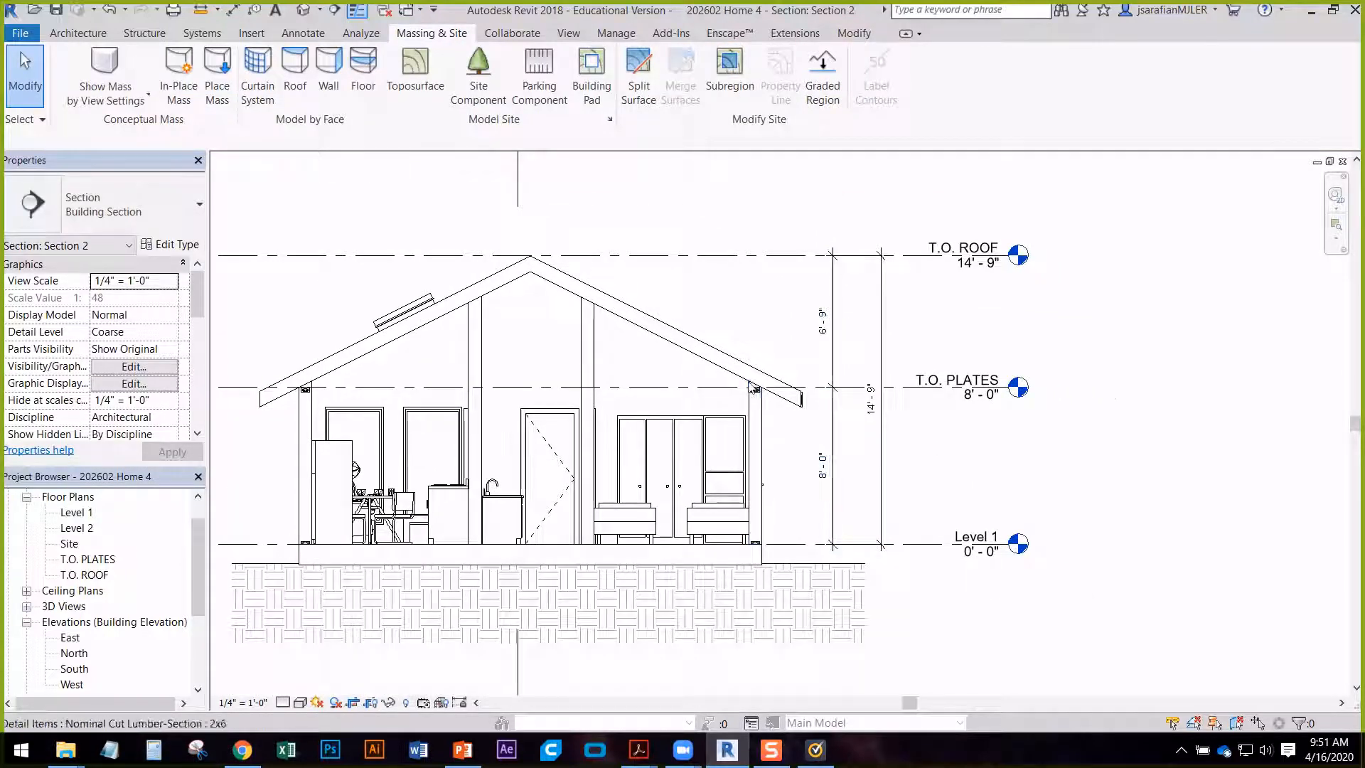
scroll(751, 388, "up", 2)
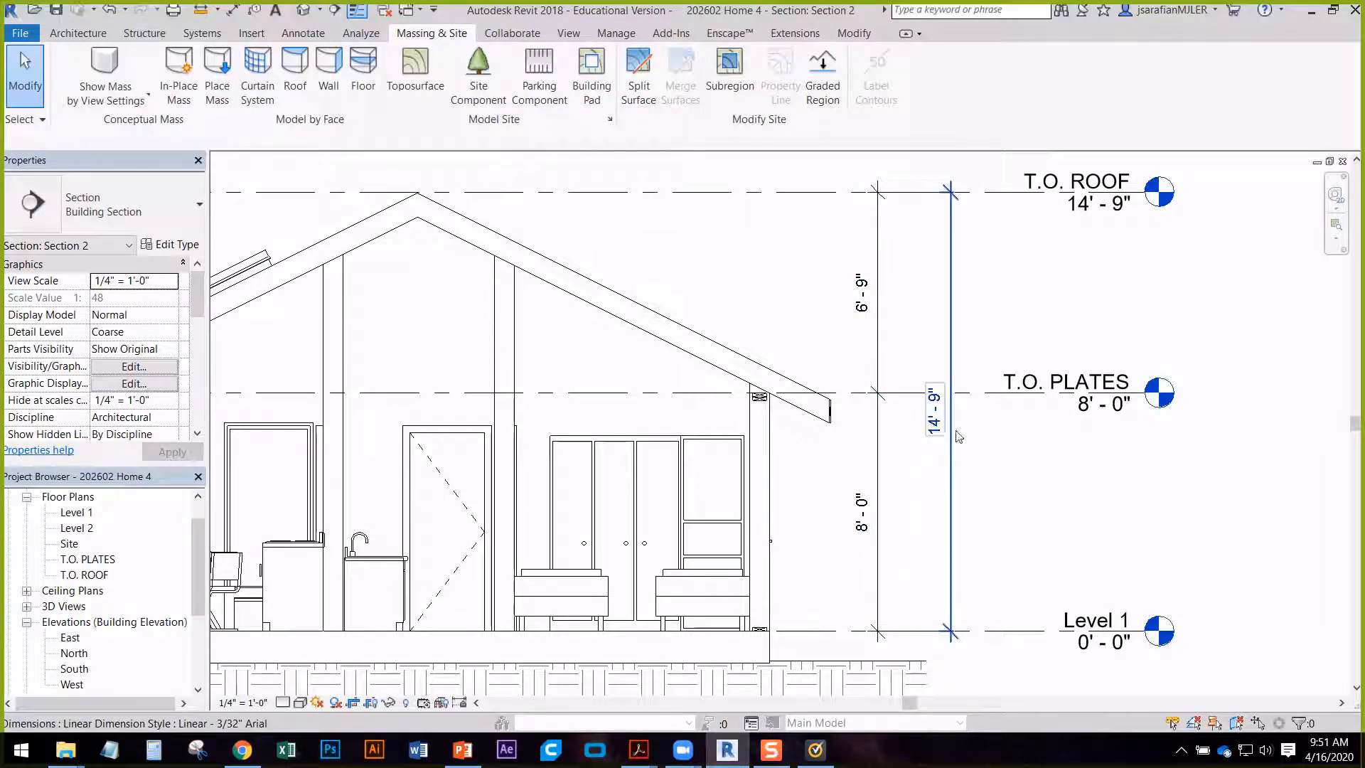
middle_click_drag(703, 450, 910, 486)
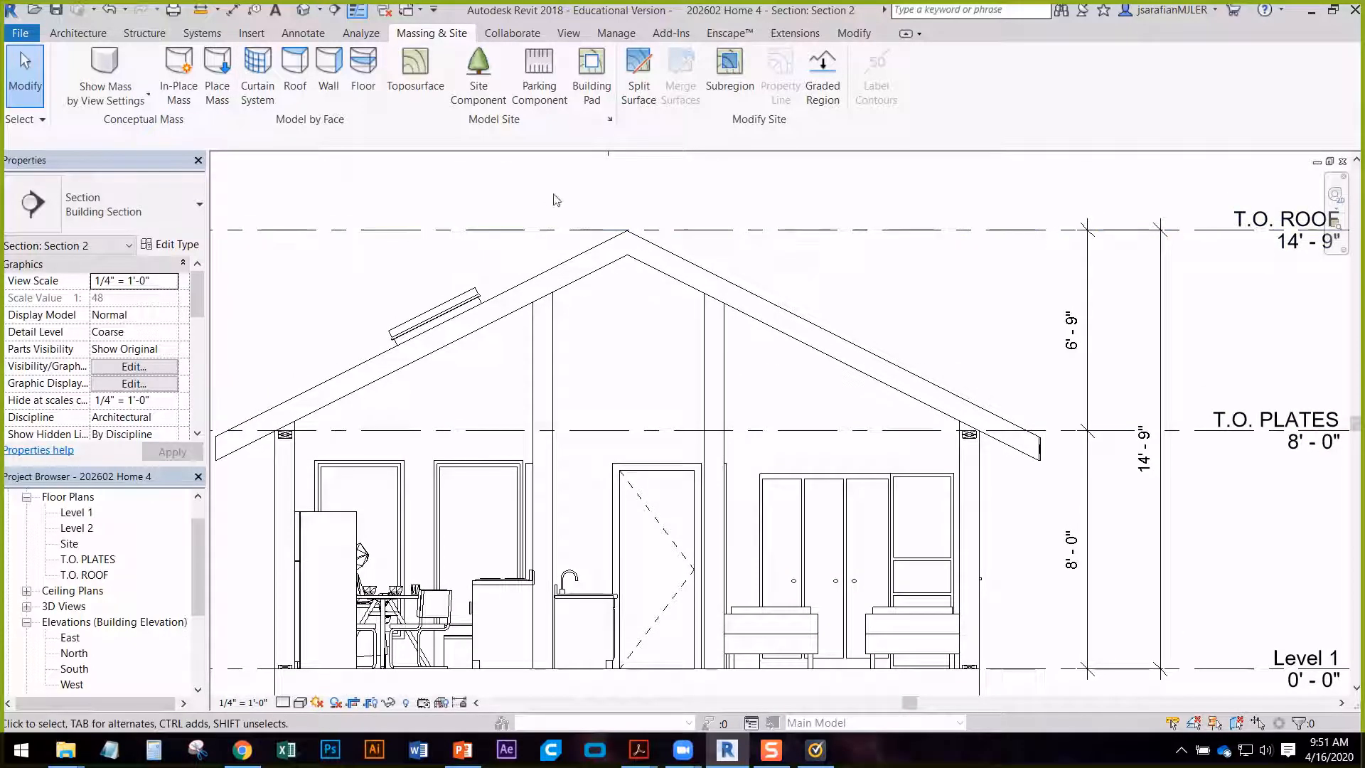
middle_click_drag(743, 358, 704, 341)
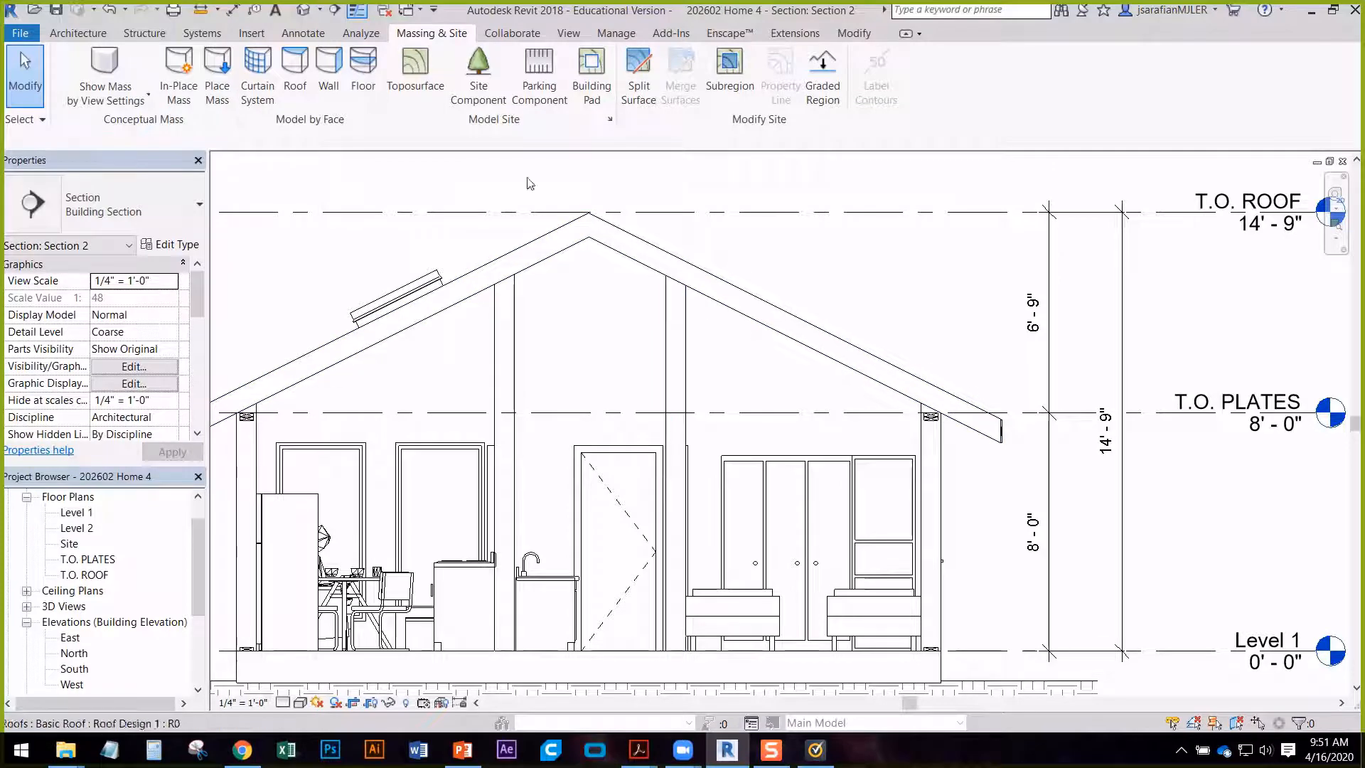
- Place a spot slope in triangle representation above the top surface of the right-hand roof slope, about midway between ridge and eave
left_click(78, 33)
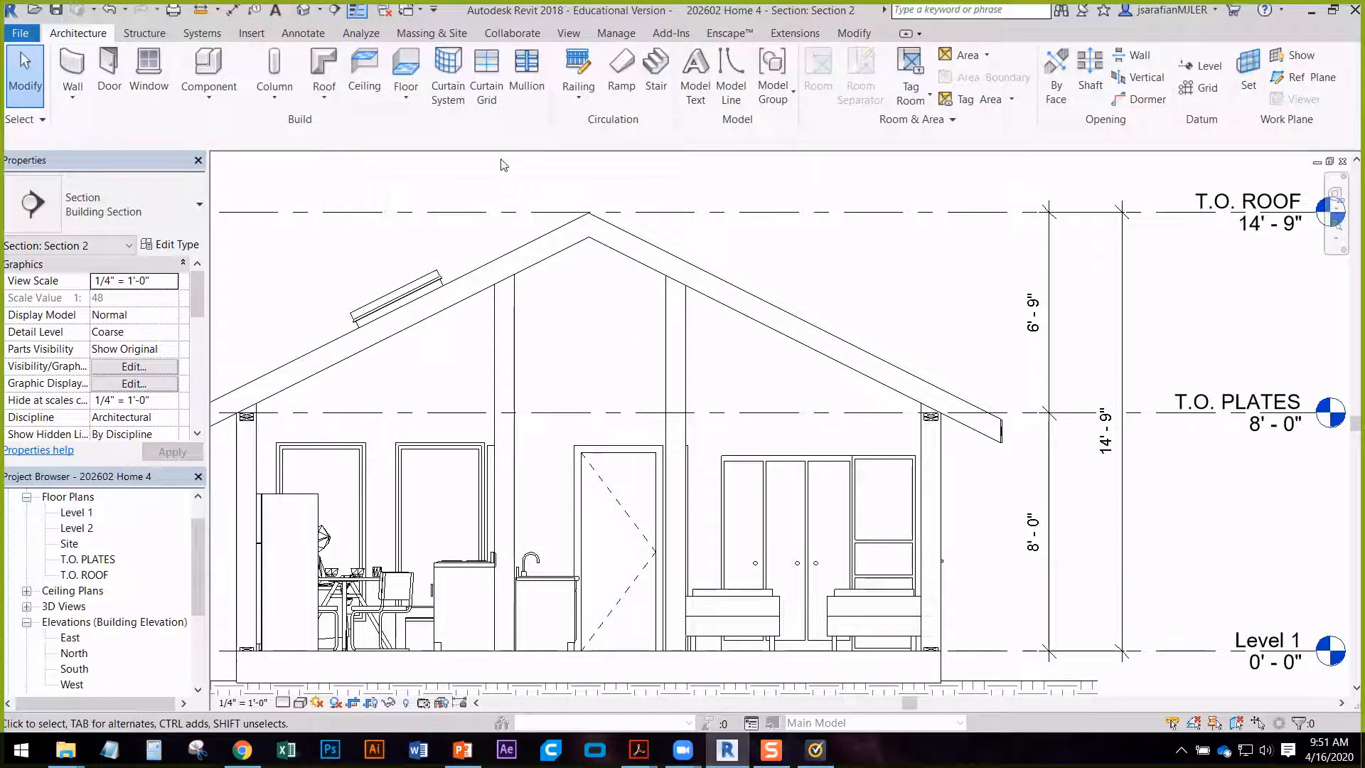
left_click(301, 33)
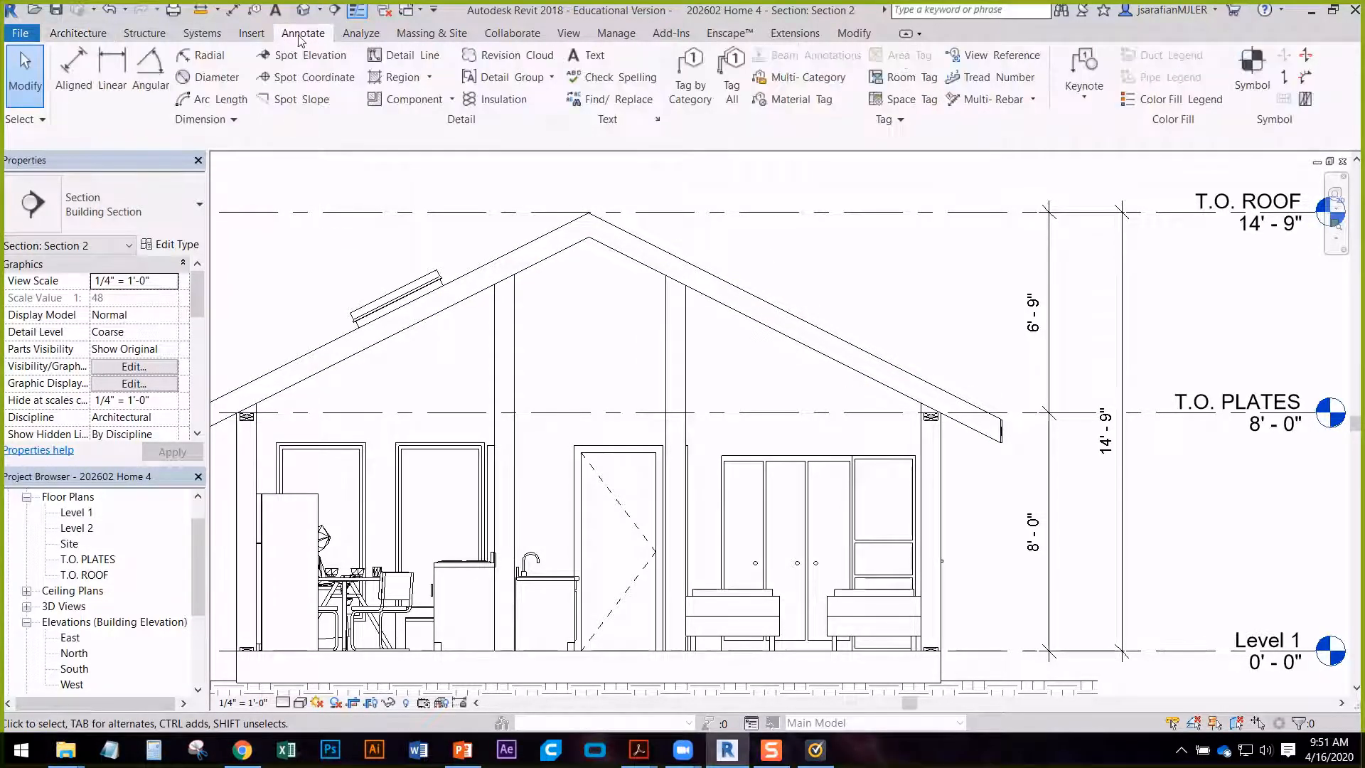
left_click(293, 100)
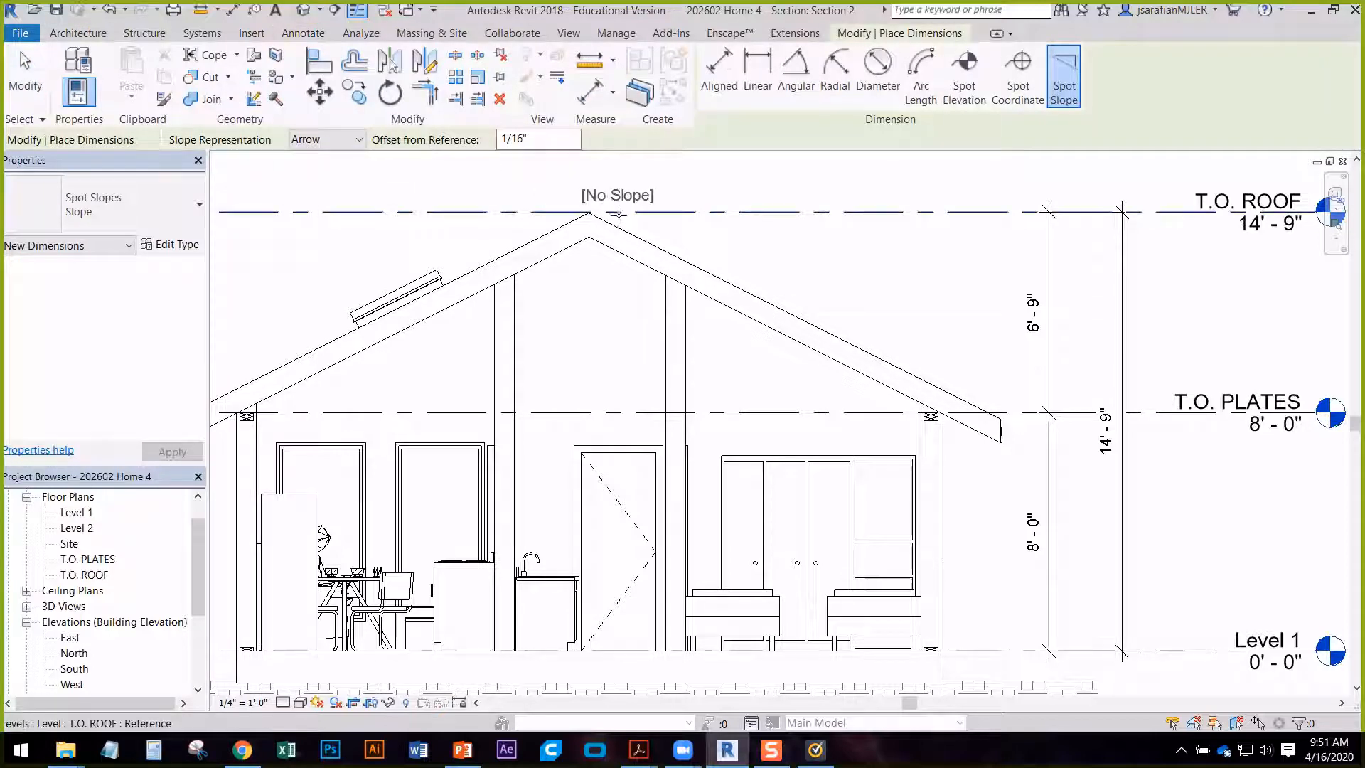
scroll(726, 279, "up", 3)
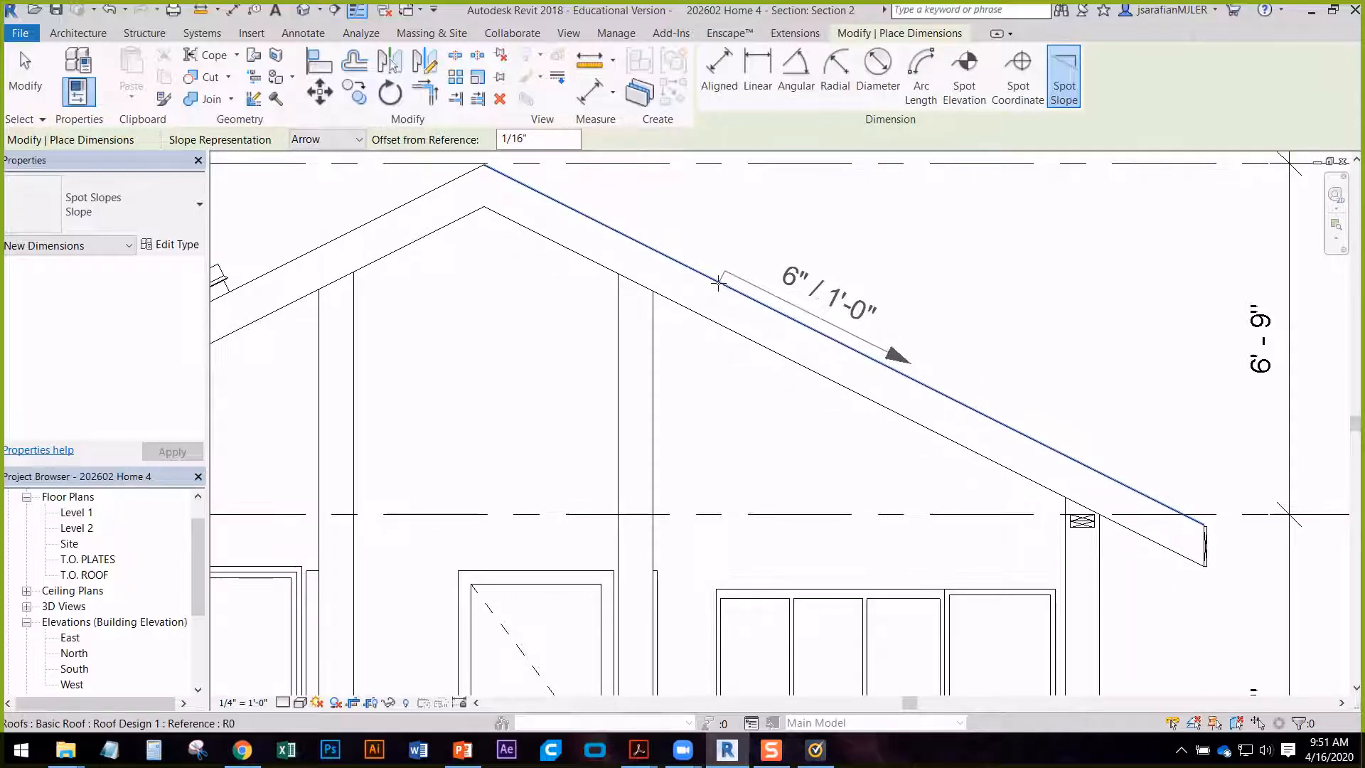
left_click(358, 140)
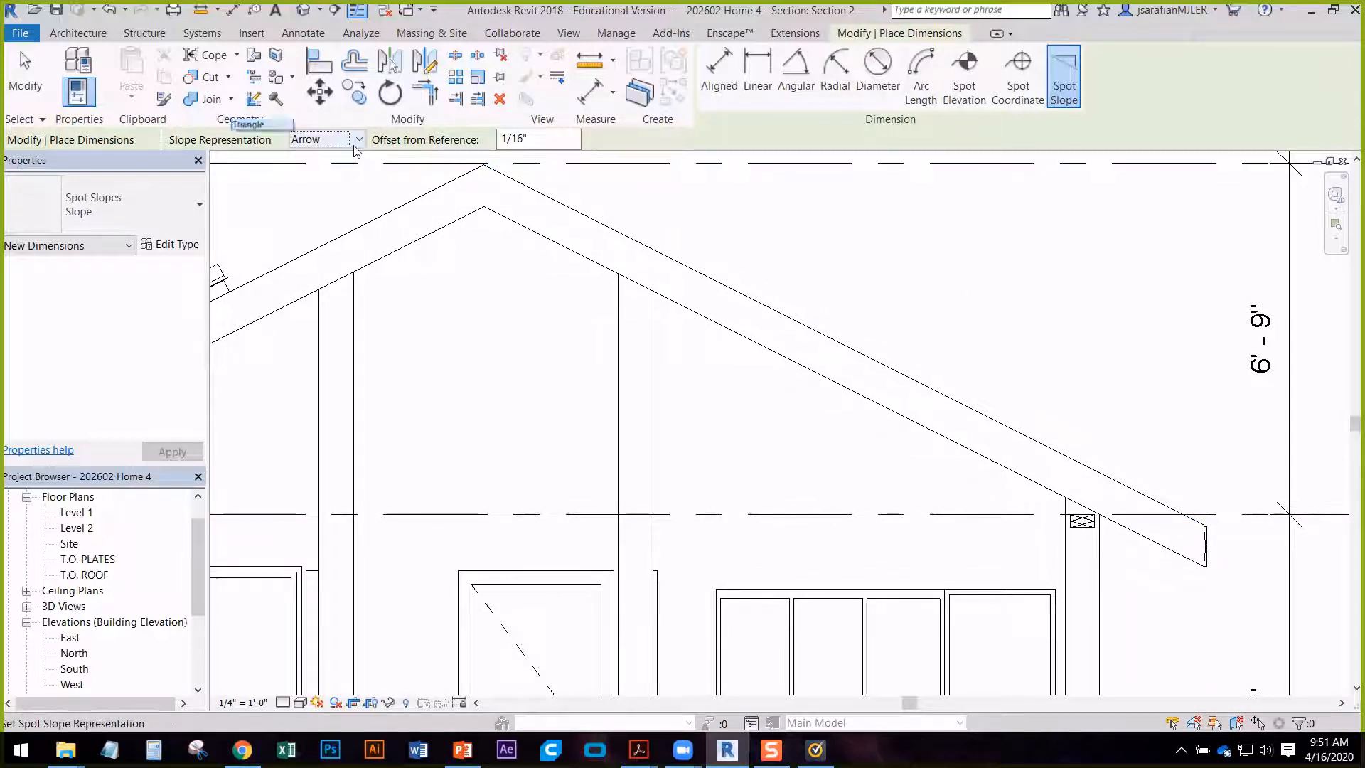
left_click(258, 138)
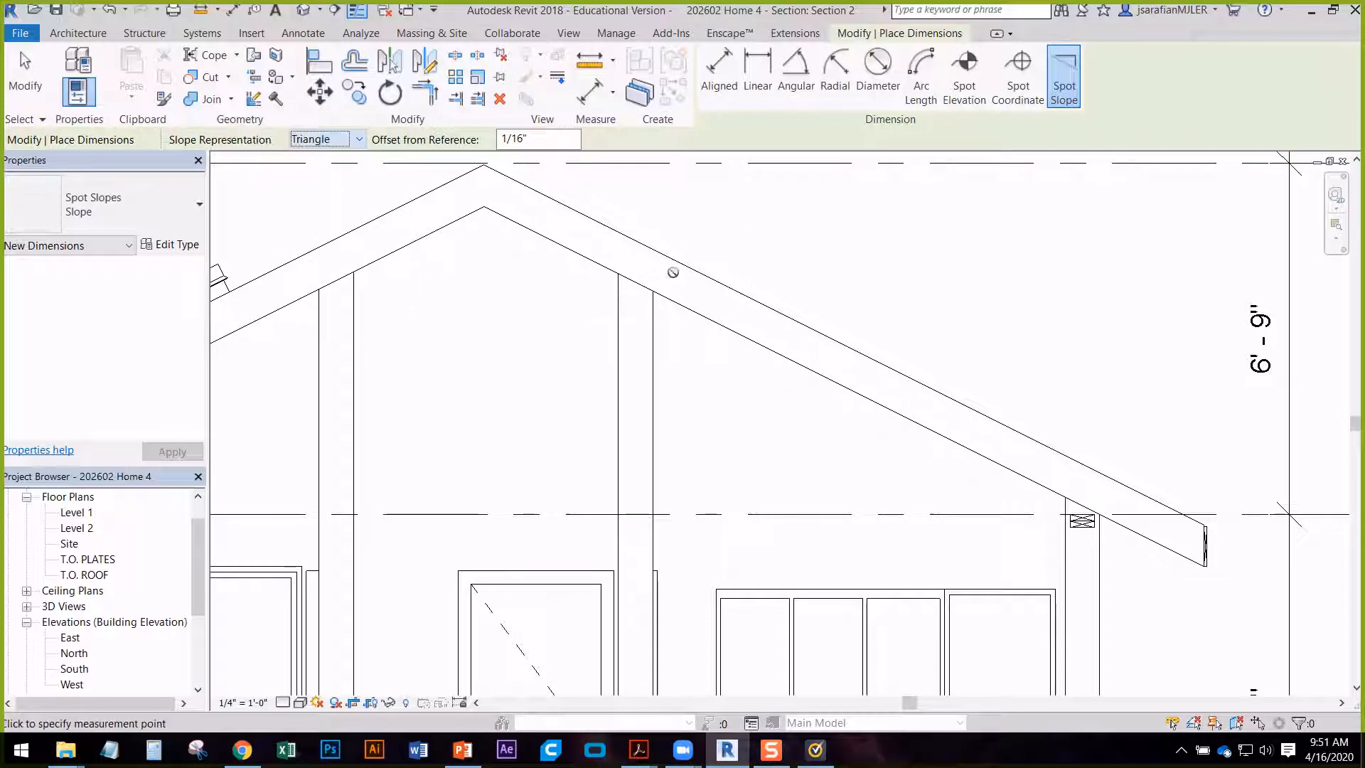
left_click(776, 306)
left_click(787, 261)
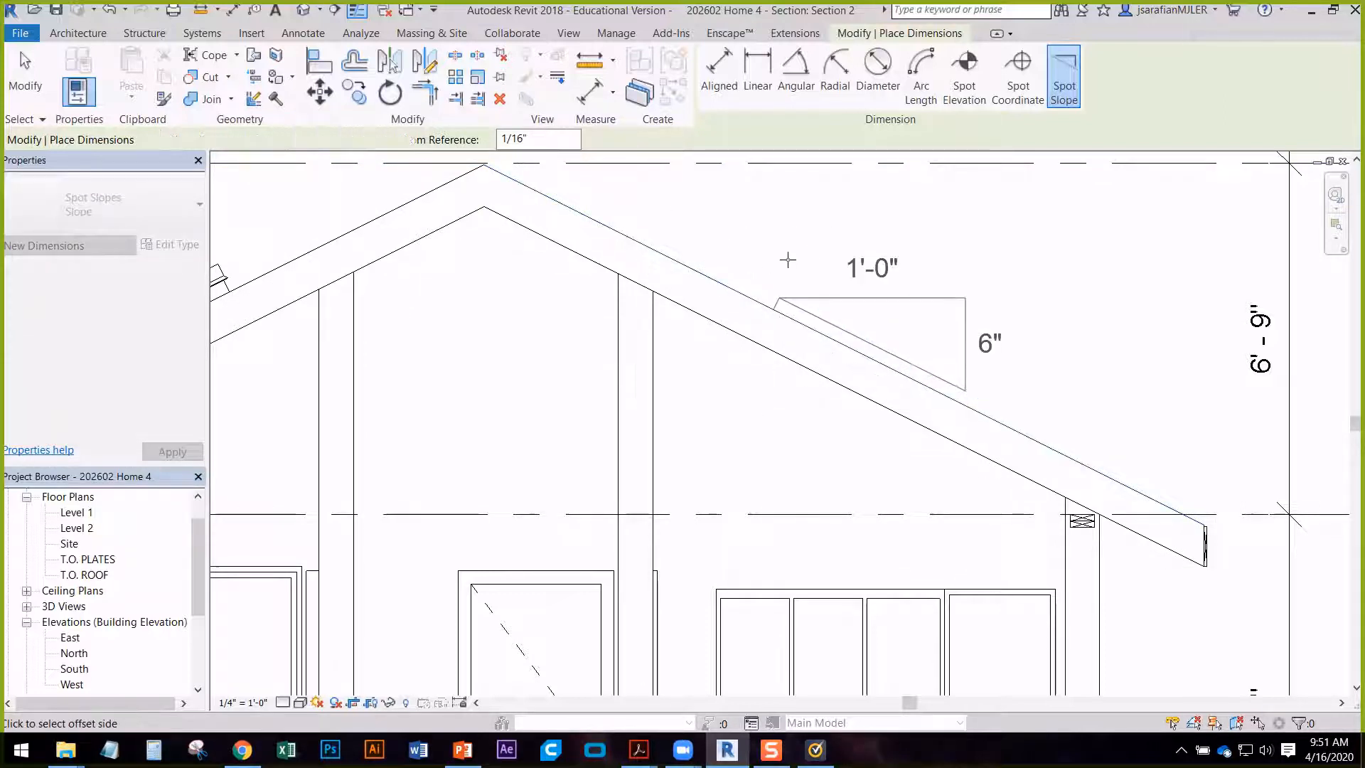
key("Escape")
key("Escape")
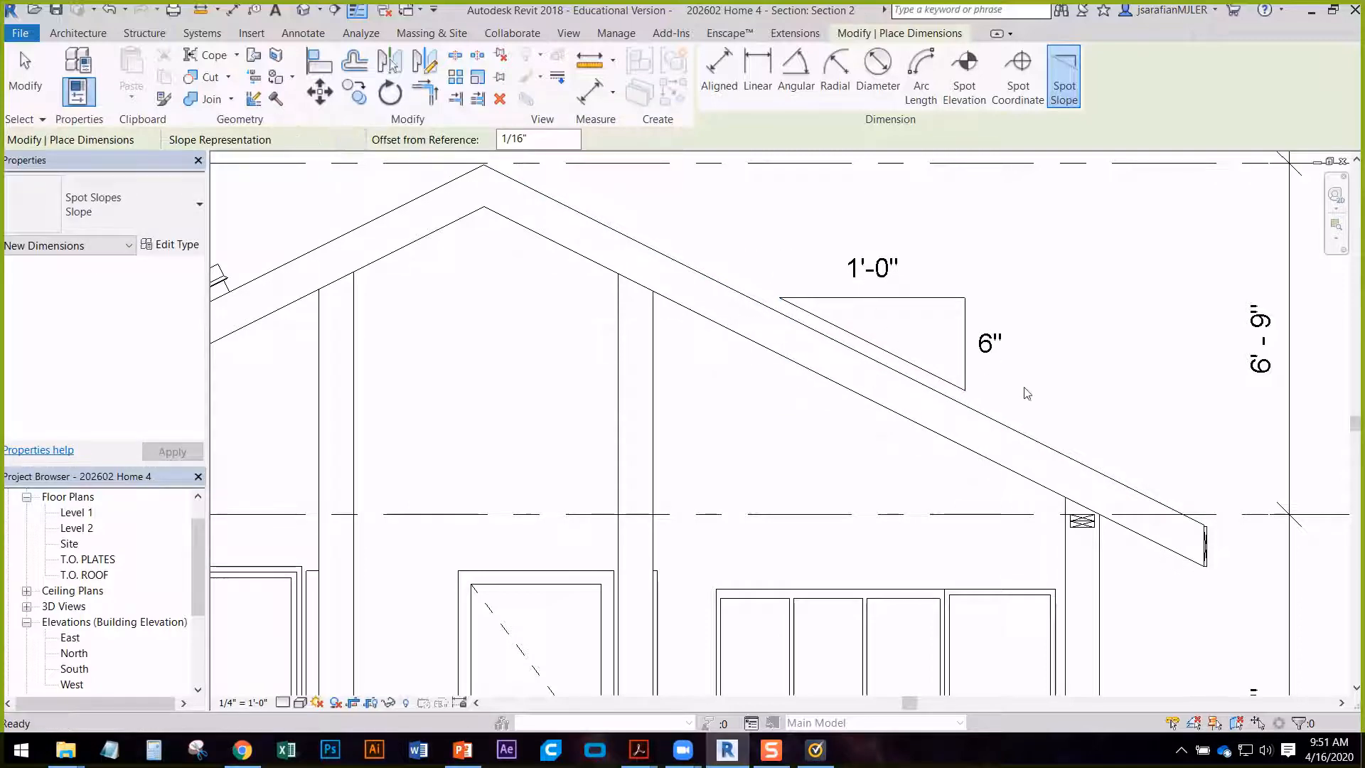
- Examine the roof's spot slope triangle and how it sits within the whole building section
middle_click_drag(986, 380, 875, 356)
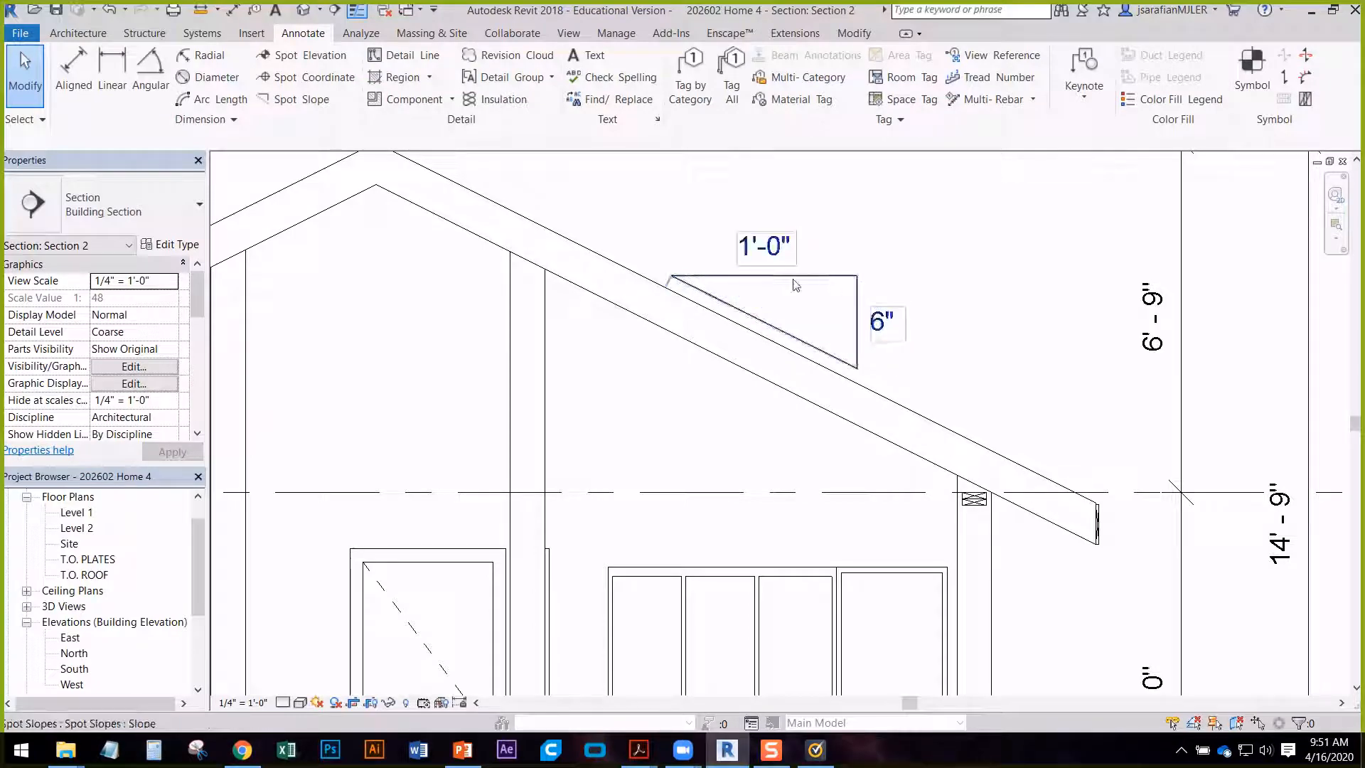
middle_click_drag(878, 370, 989, 339)
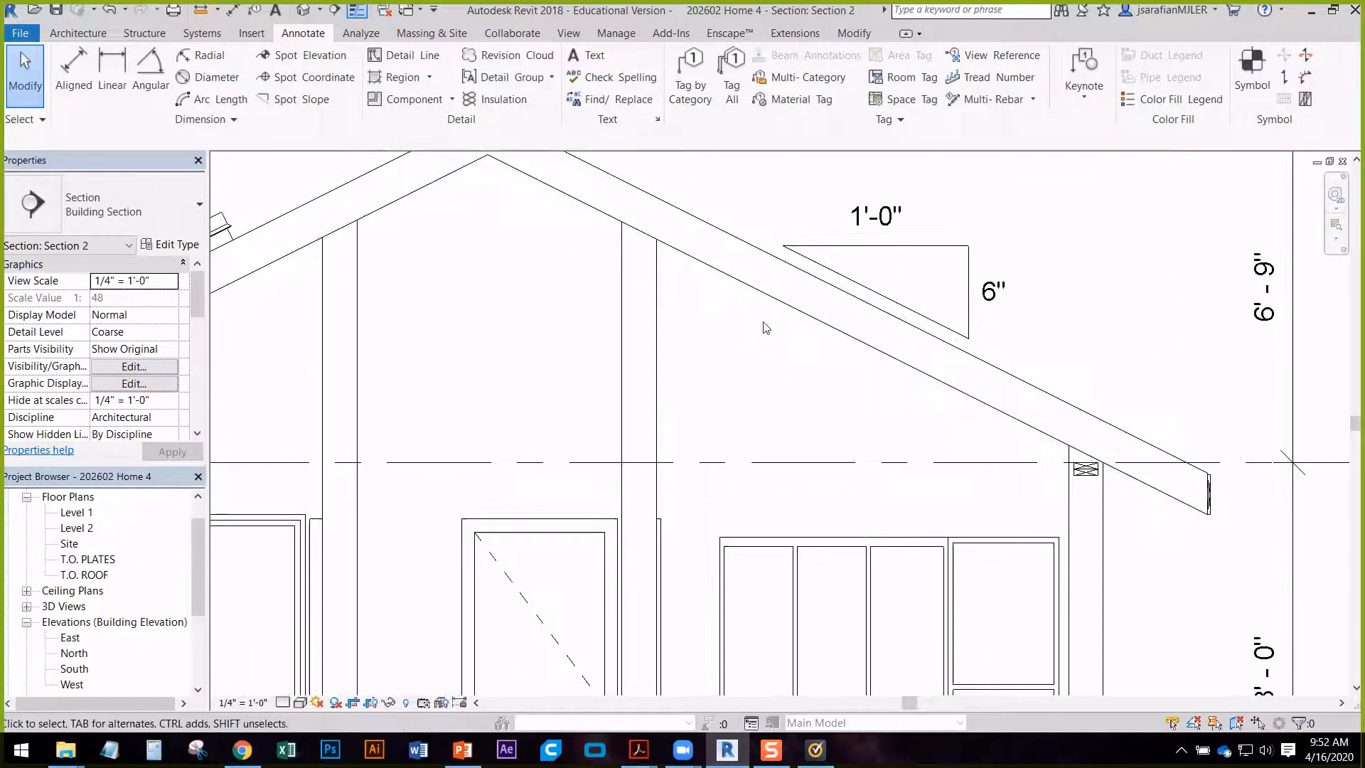
scroll(765, 328, "down", 3)
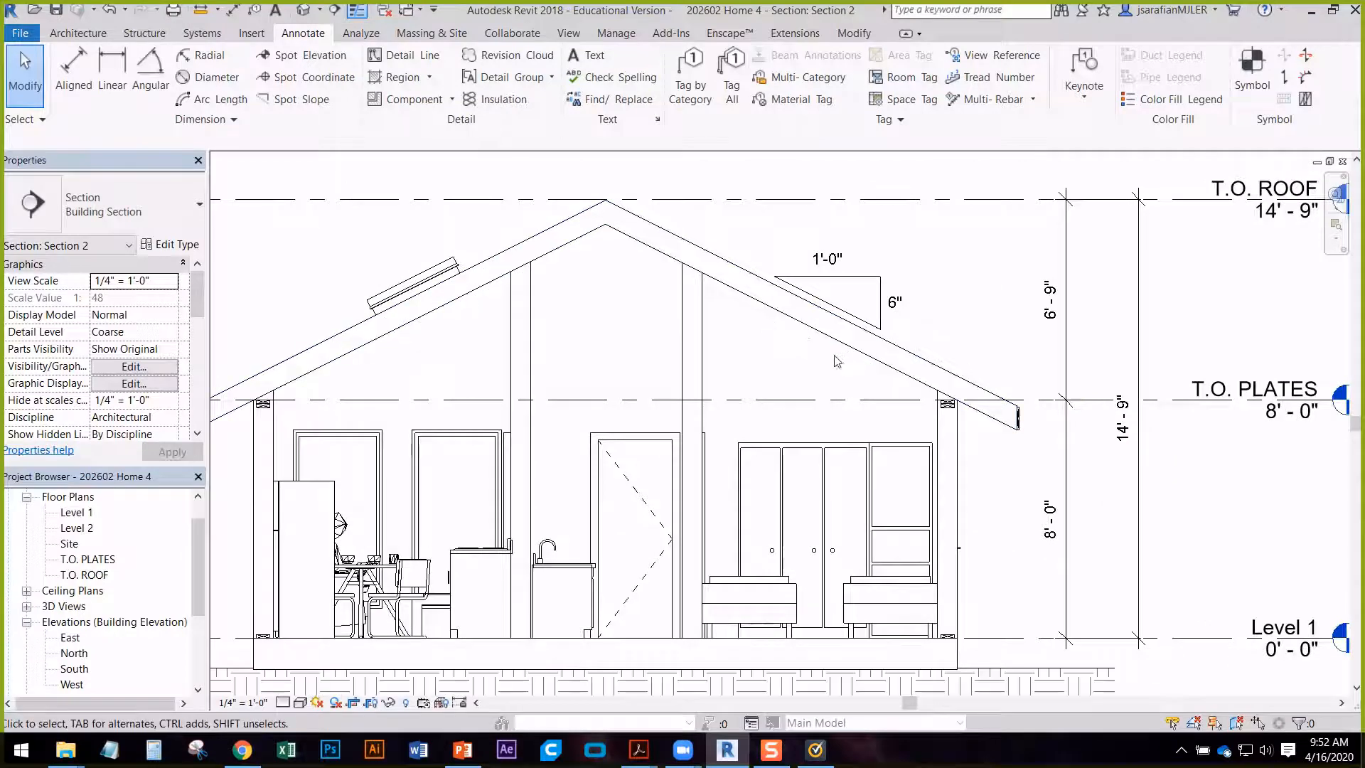
middle_click_drag(836, 361, 908, 320)
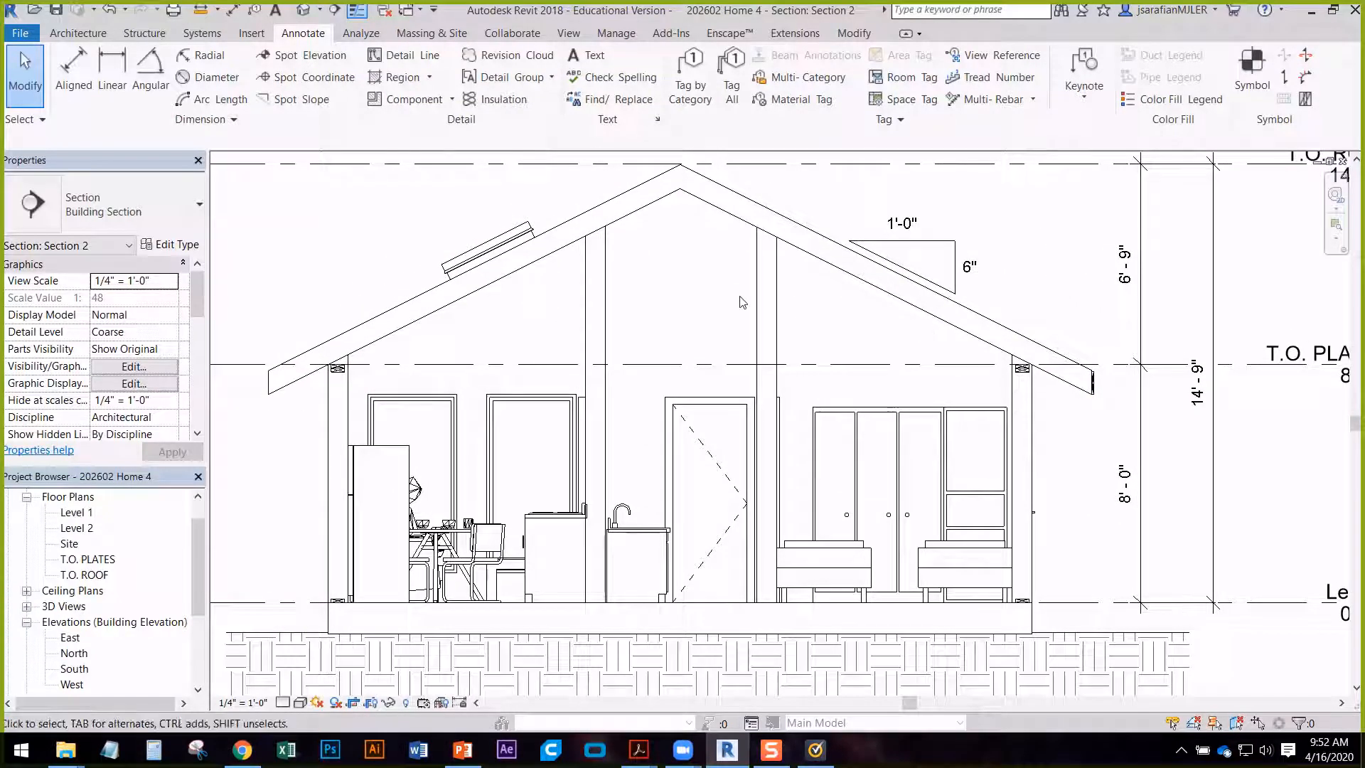
left_click(899, 242)
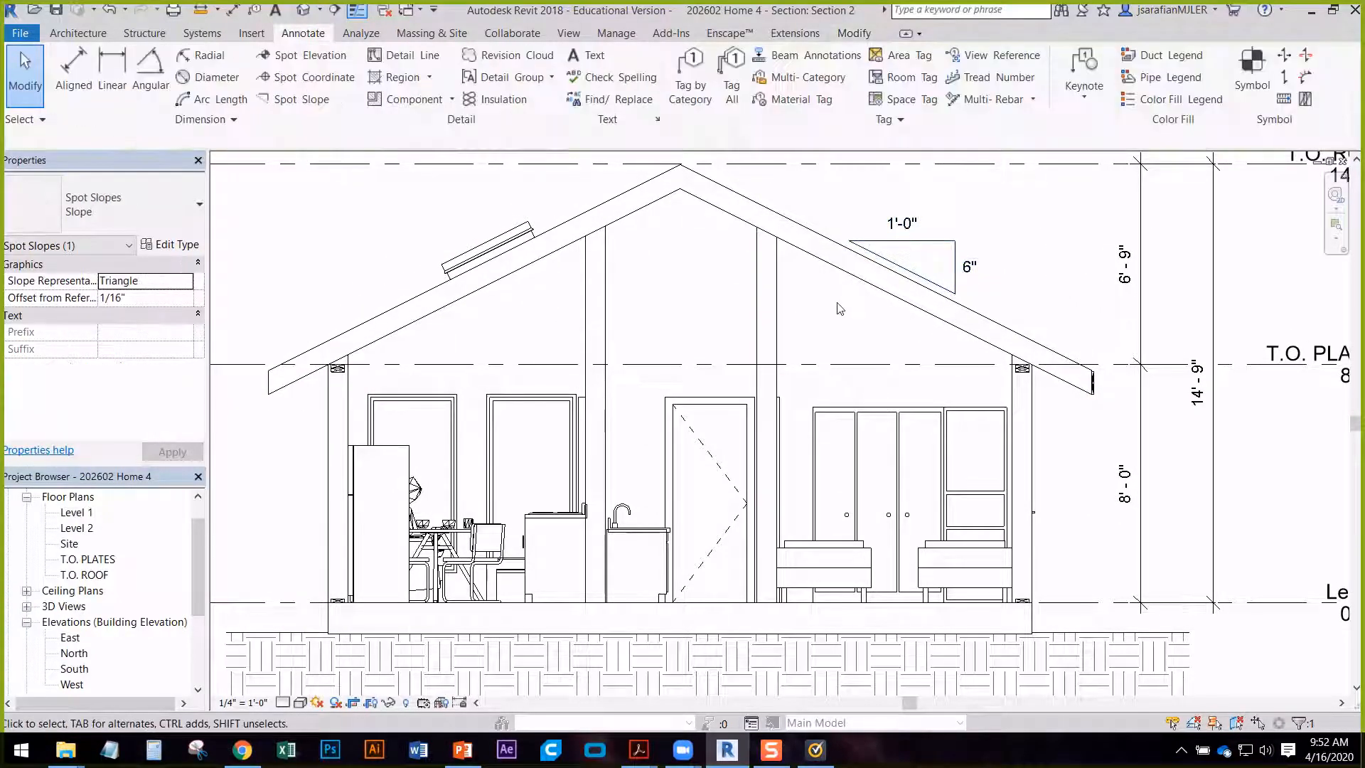
key("Escape")
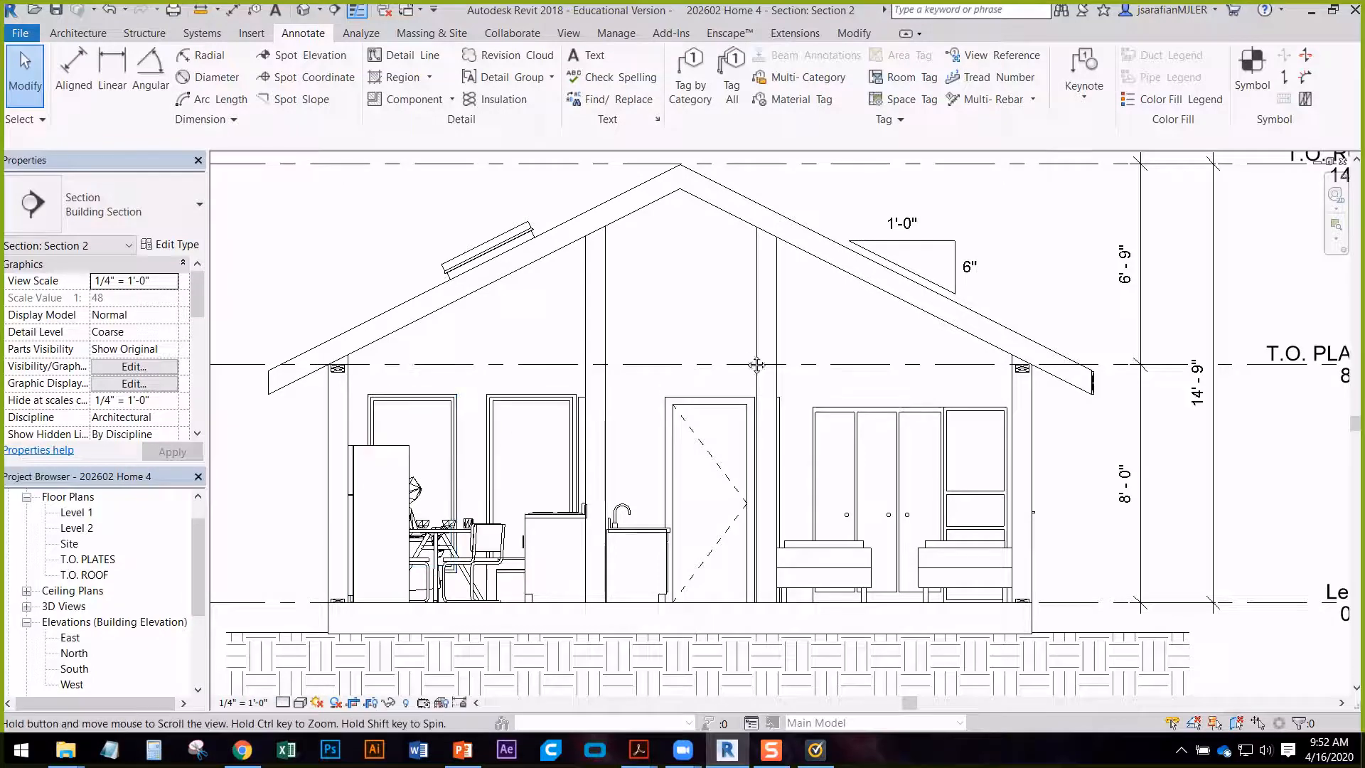
middle_click_drag(742, 367, 708, 634)
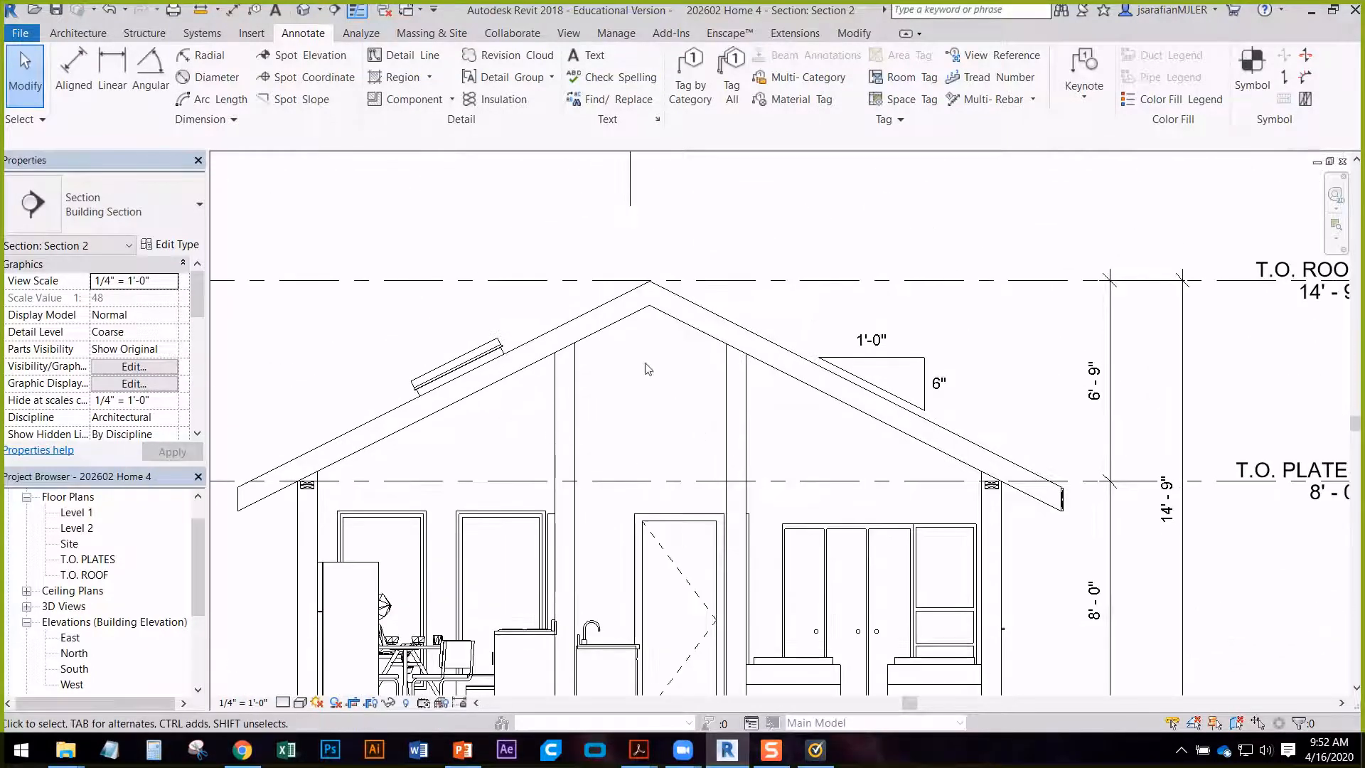
middle_click_drag(639, 529, 639, 548)
middle_click_drag(731, 510, 809, 219)
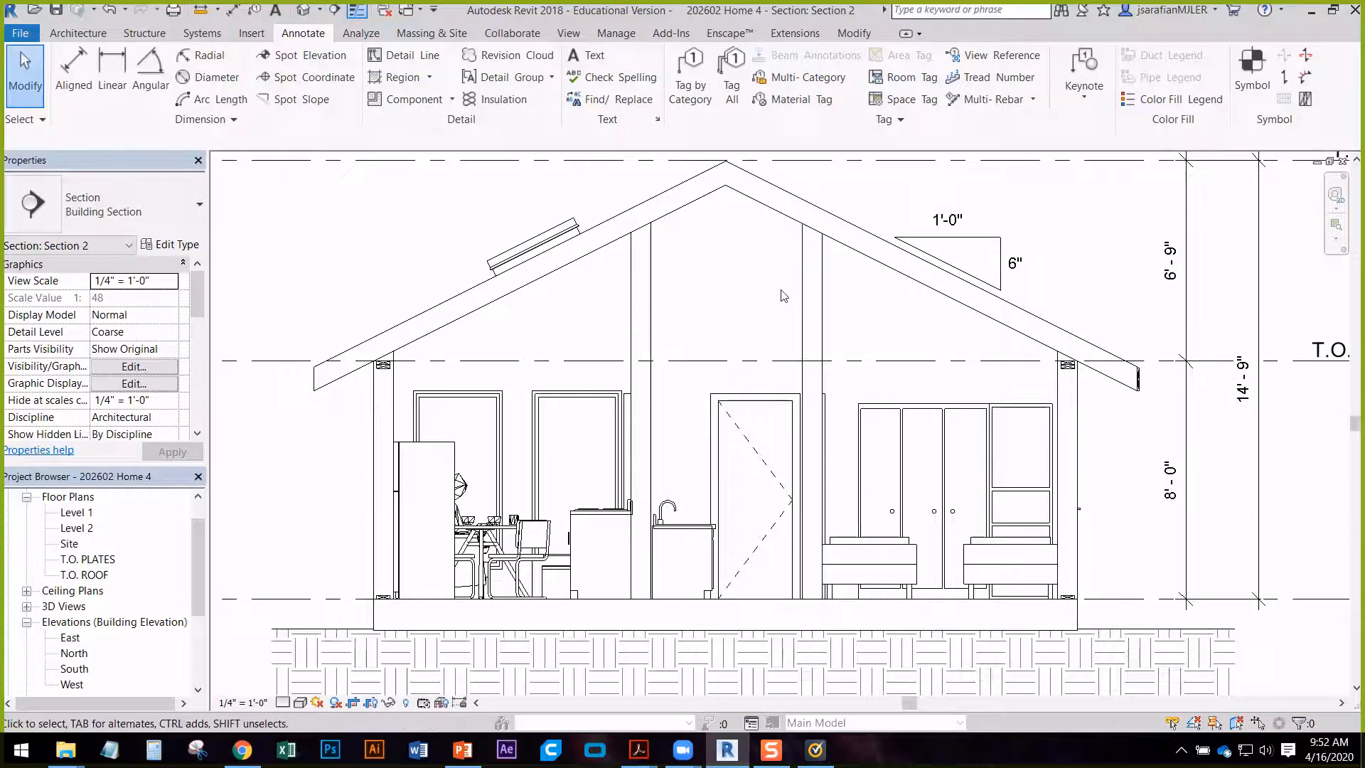
middle_click_drag(894, 348, 874, 413)
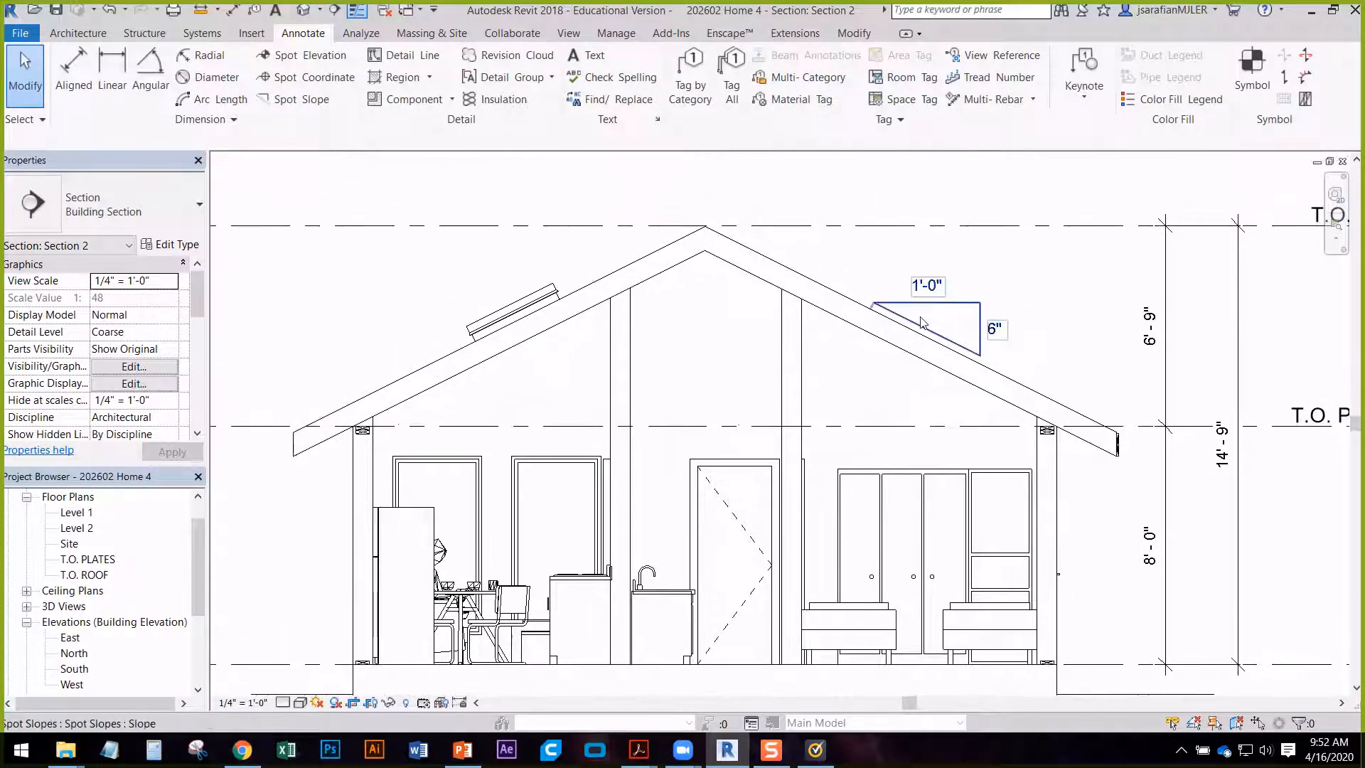
- Place a second triangle spot slope above the left-hand roof slope, between the skylight and the eave
left_click(316, 103)
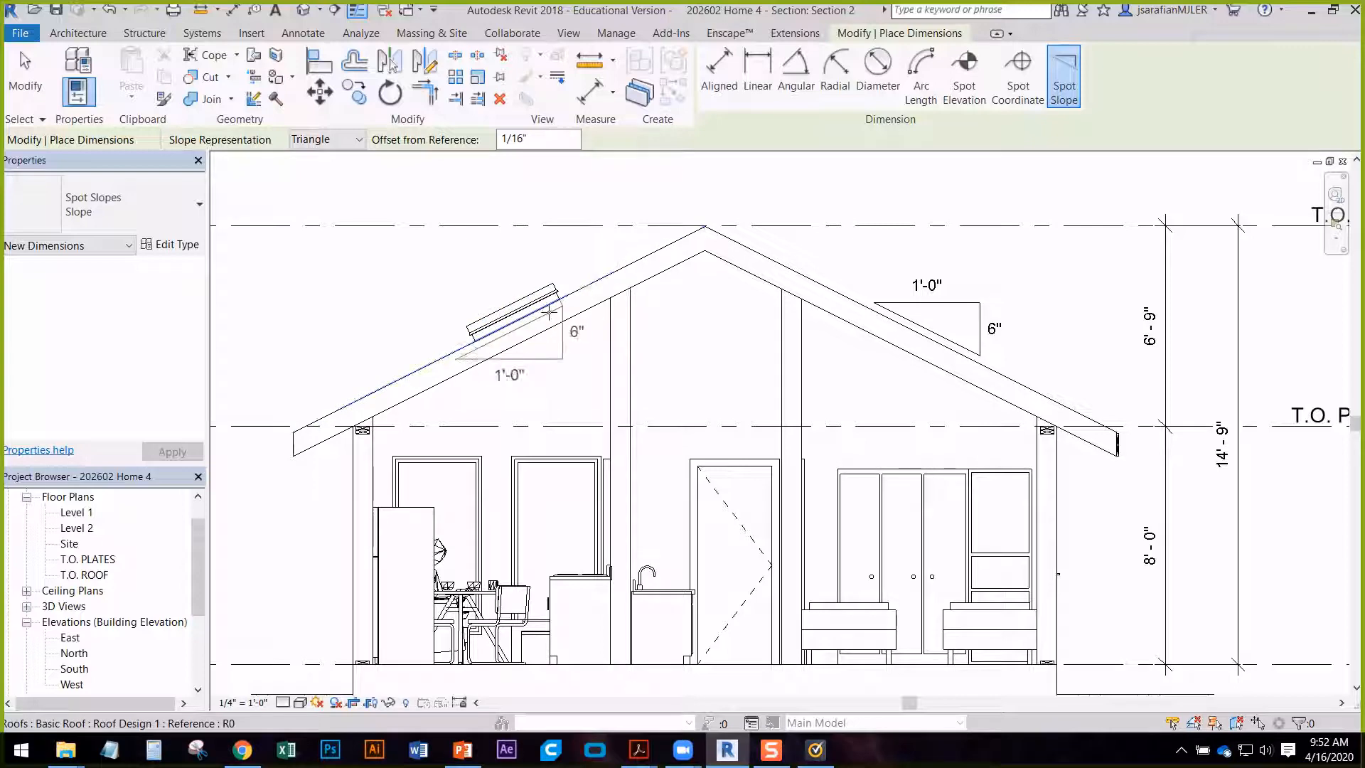
left_click(456, 357)
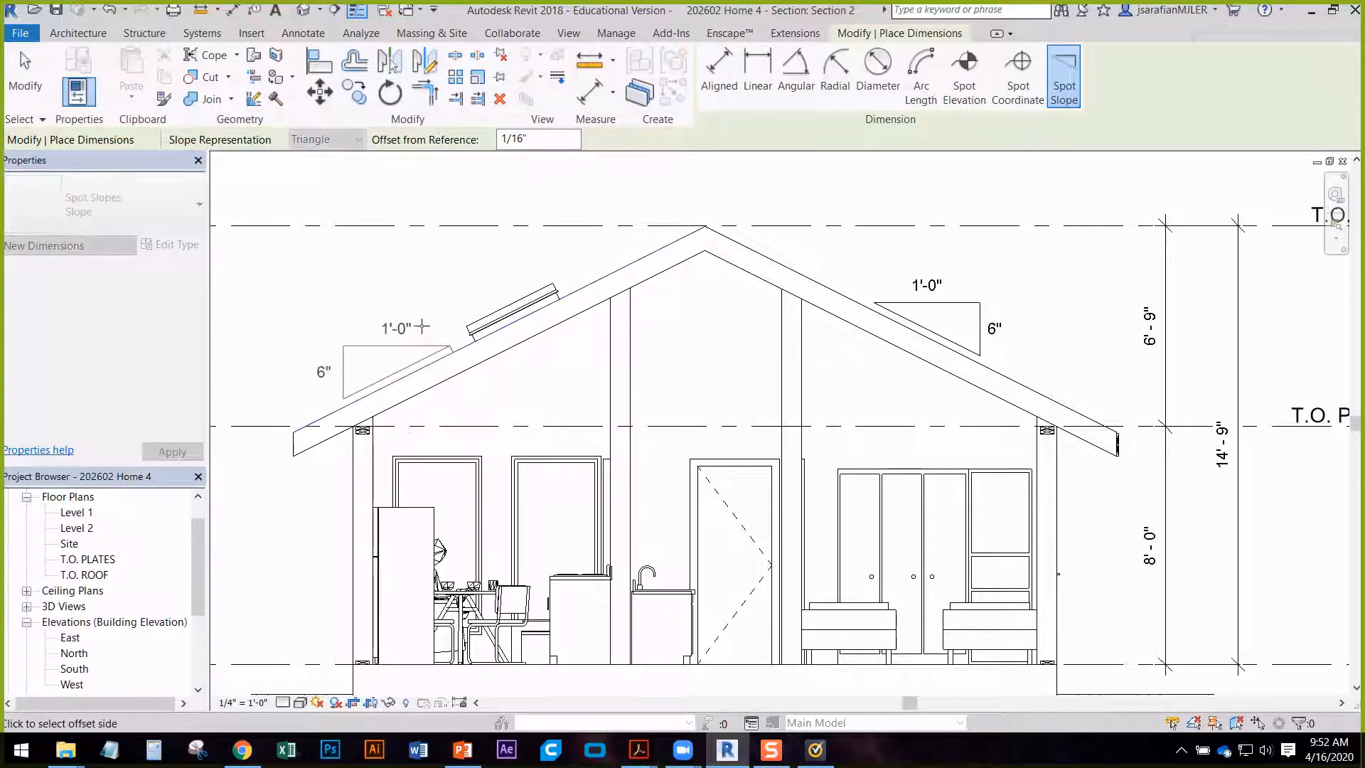
left_click(422, 327)
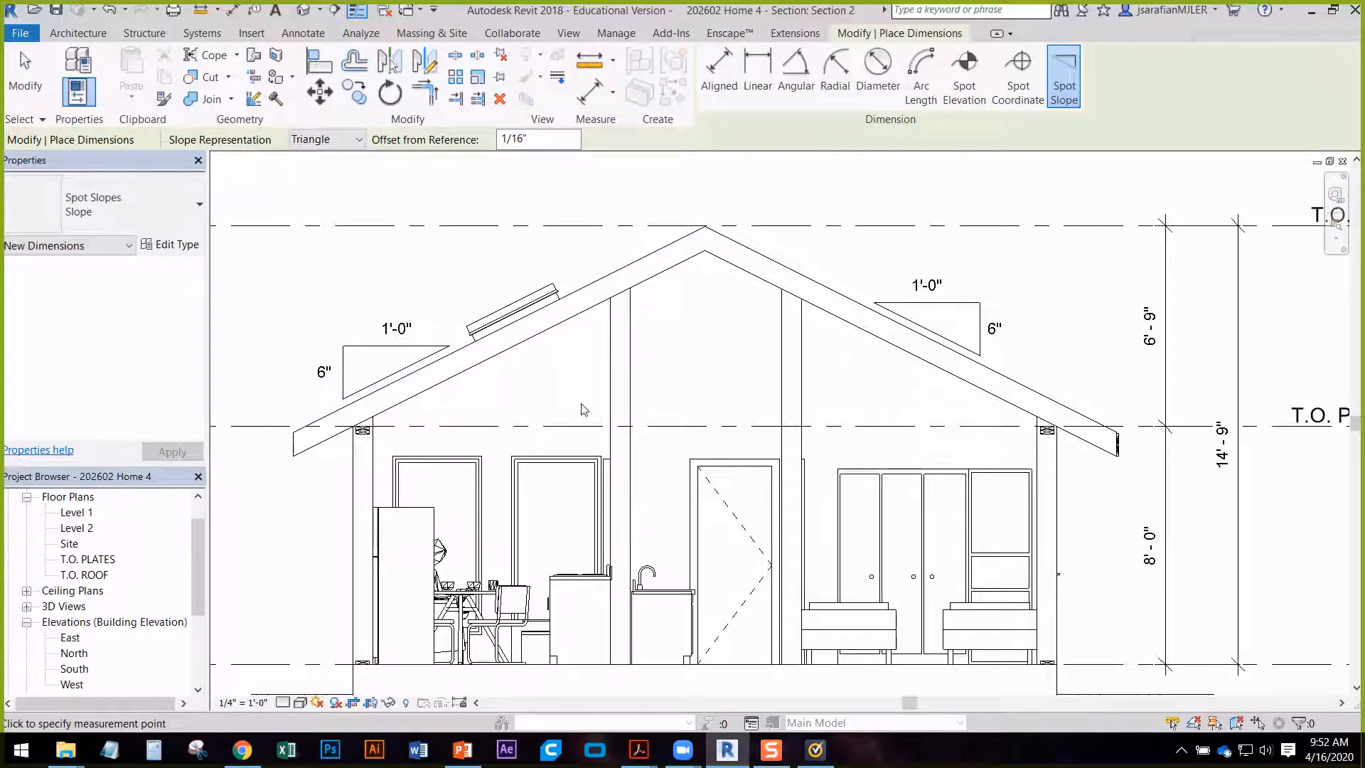
key("Escape")
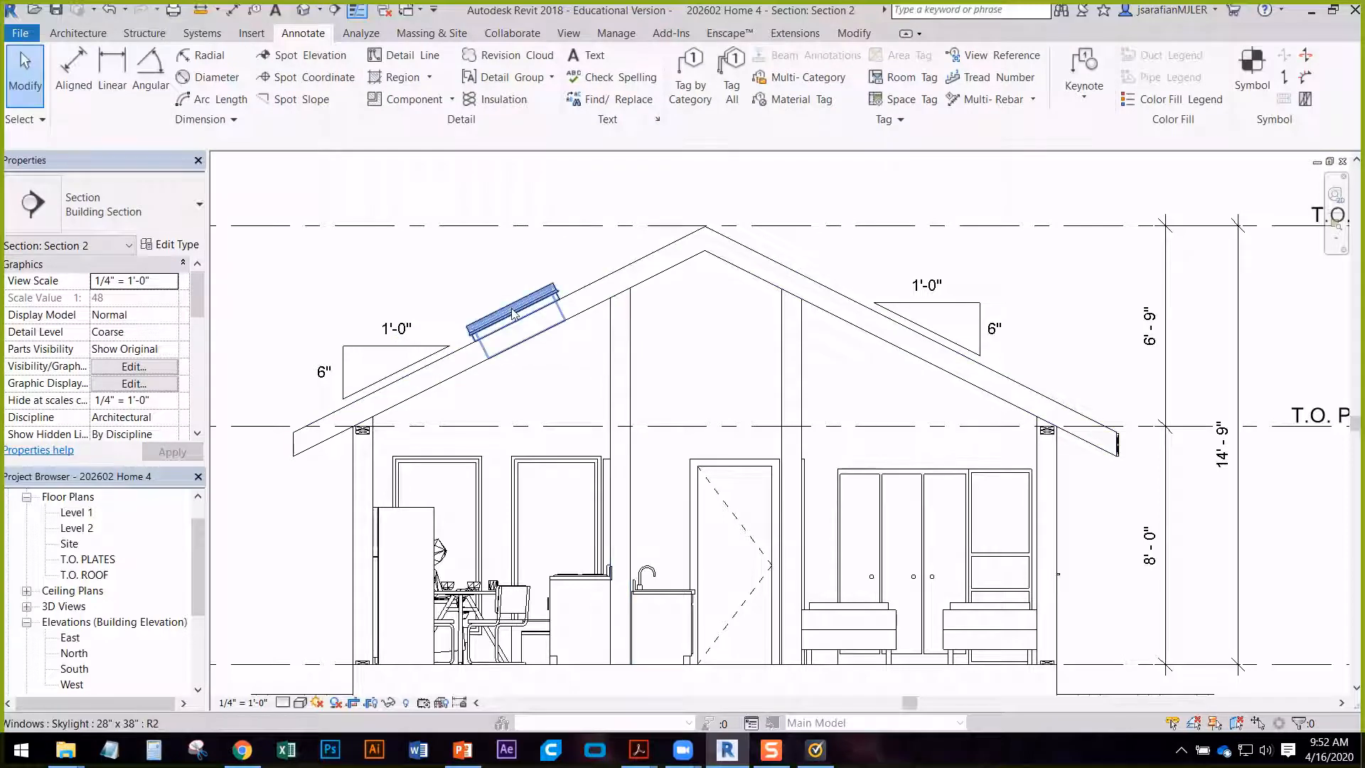
- Inspect the right exterior wall beneath the eave and its wall type
mouse_move(634, 397)
middle_mouse_down()
mouse_move(623, 369)
mouse_move(666, 418)
mouse_move(719, 419)
mouse_move(700, 340)
middle_mouse_up()
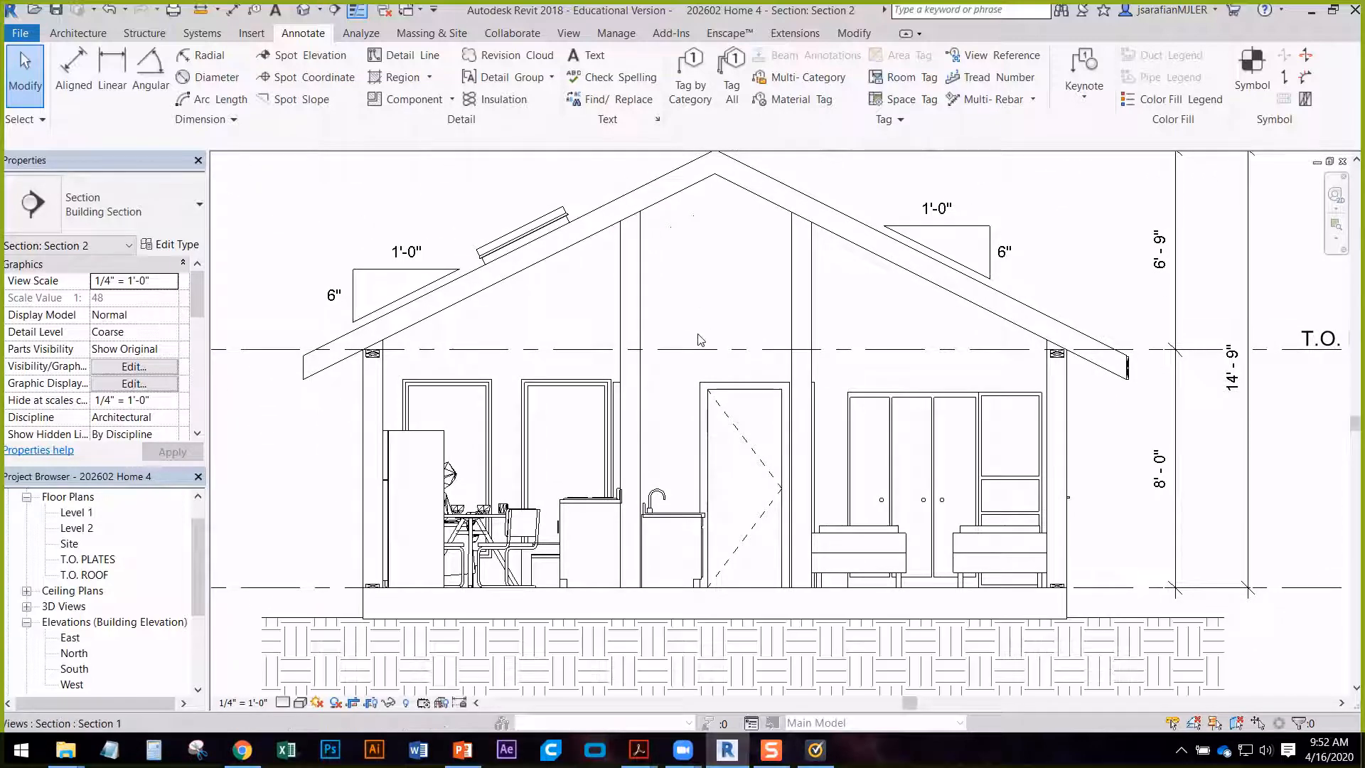
middle_click_drag(850, 278, 801, 373)
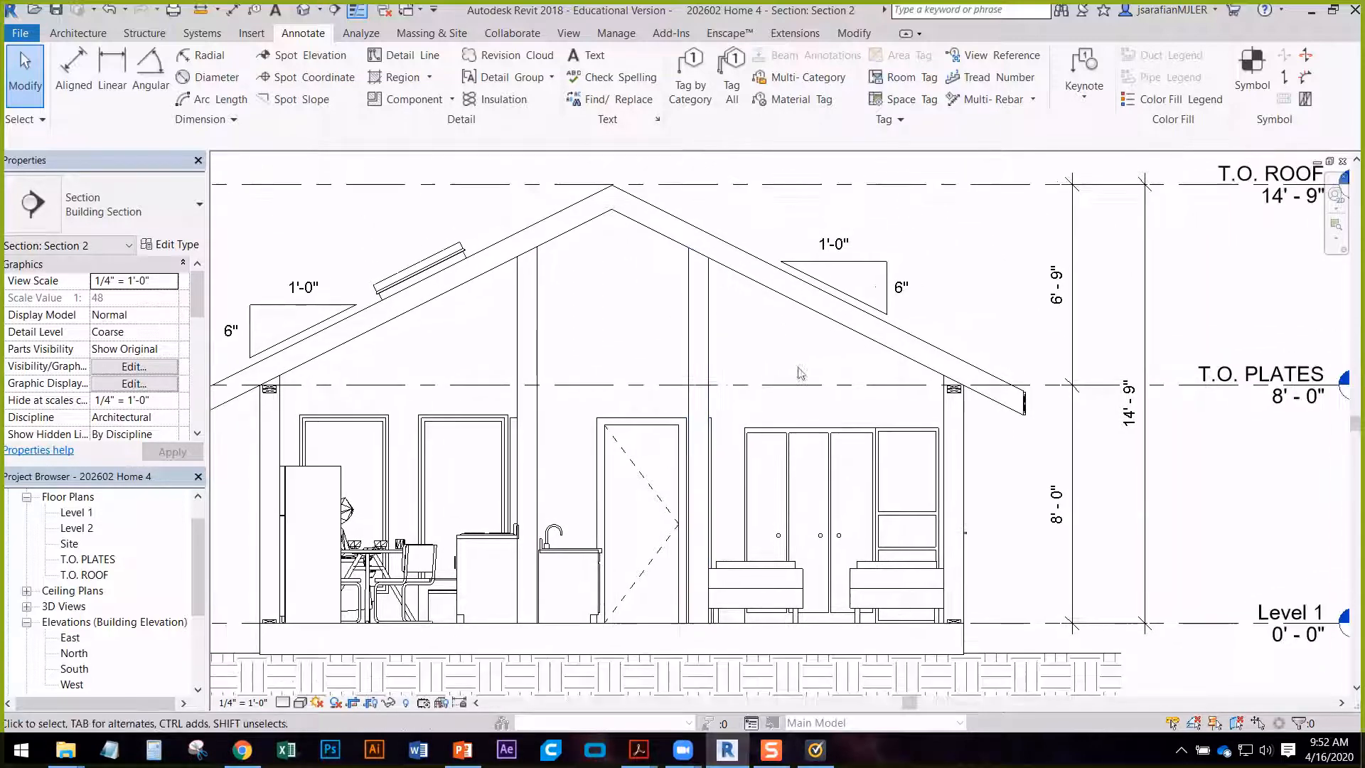
scroll(1092, 537, "up", 1)
scroll(915, 376, "up", 3)
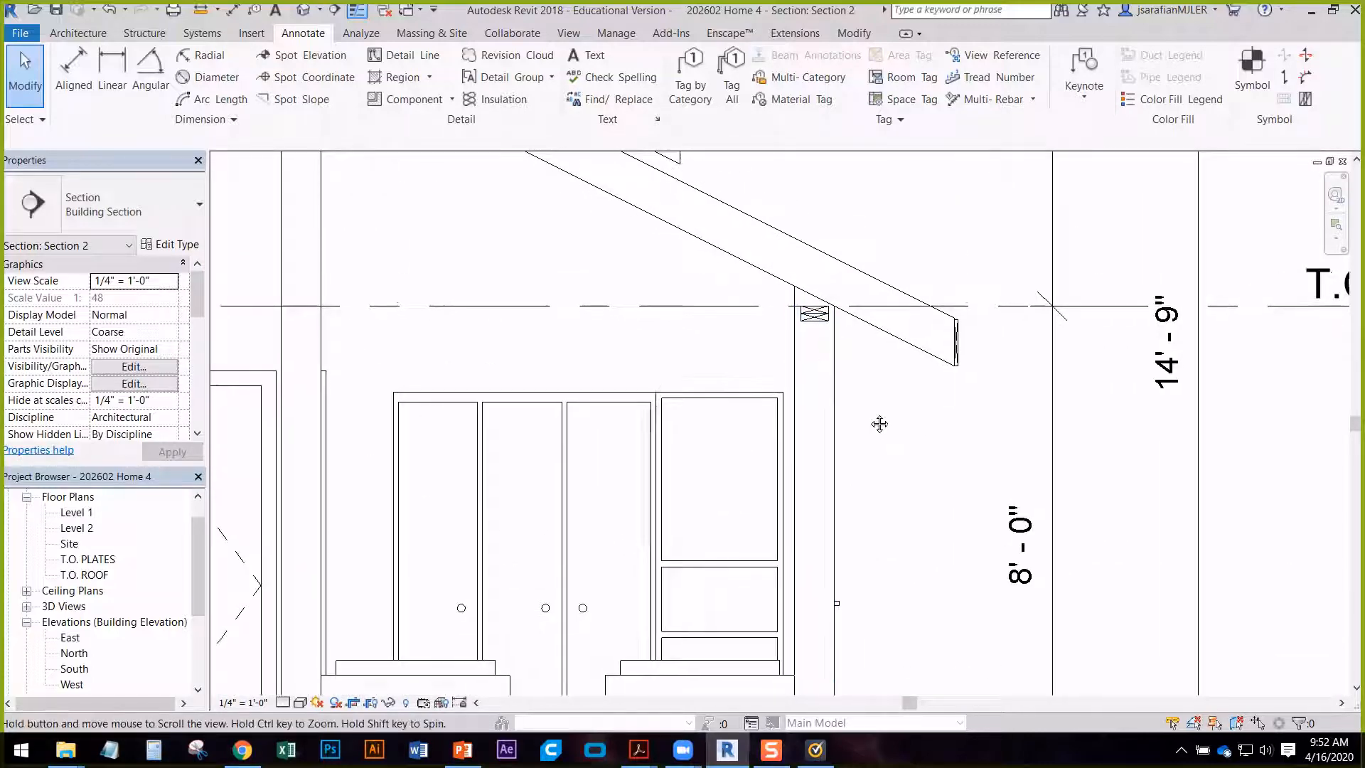
middle_click_drag(877, 424, 768, 344)
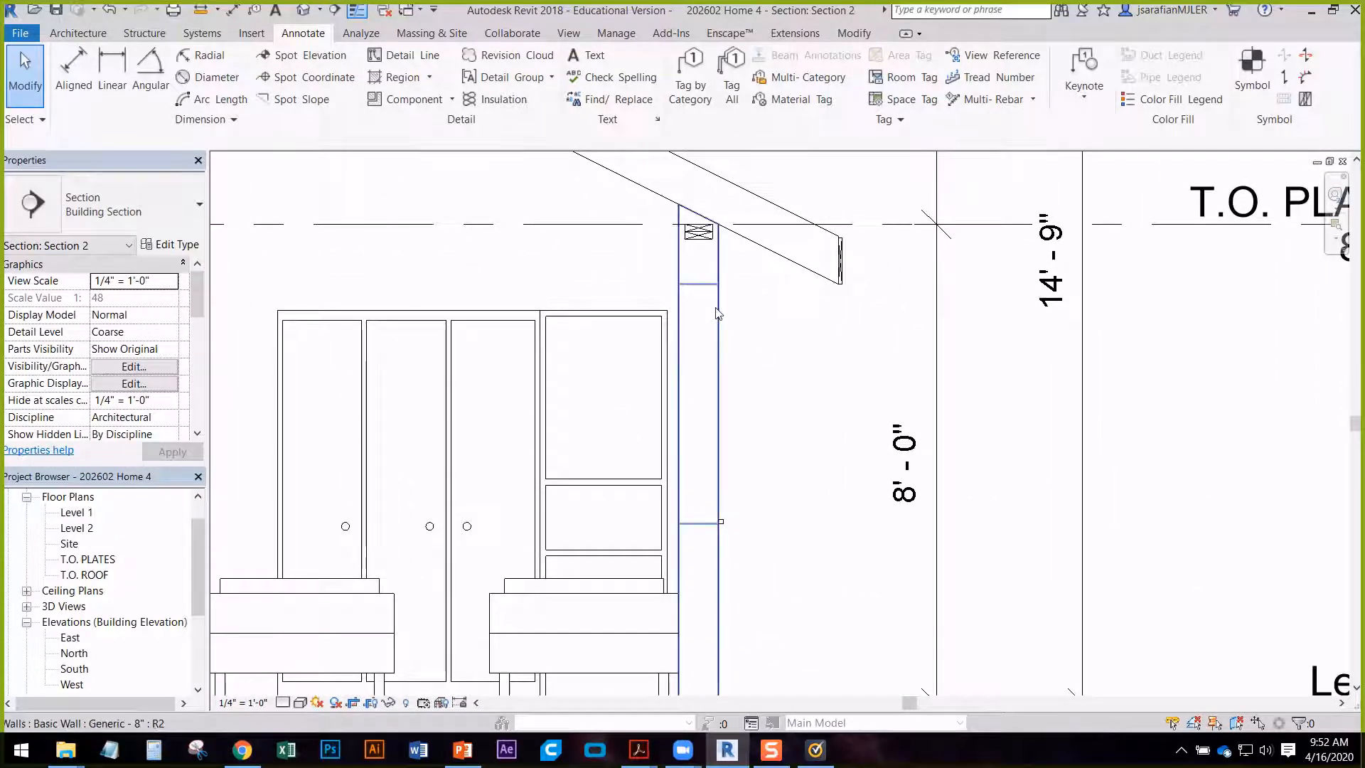
scroll(713, 303, "up", 3)
left_click(717, 254)
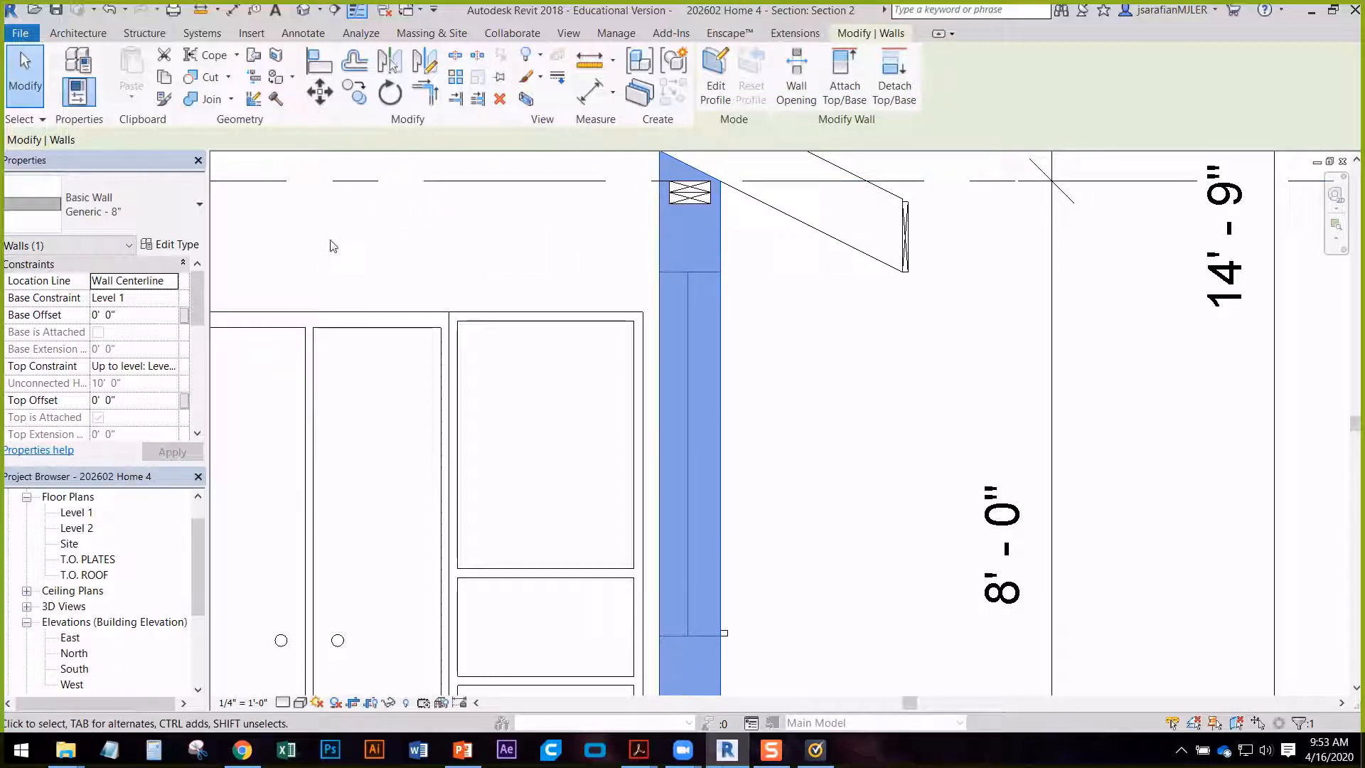
left_click(517, 230)
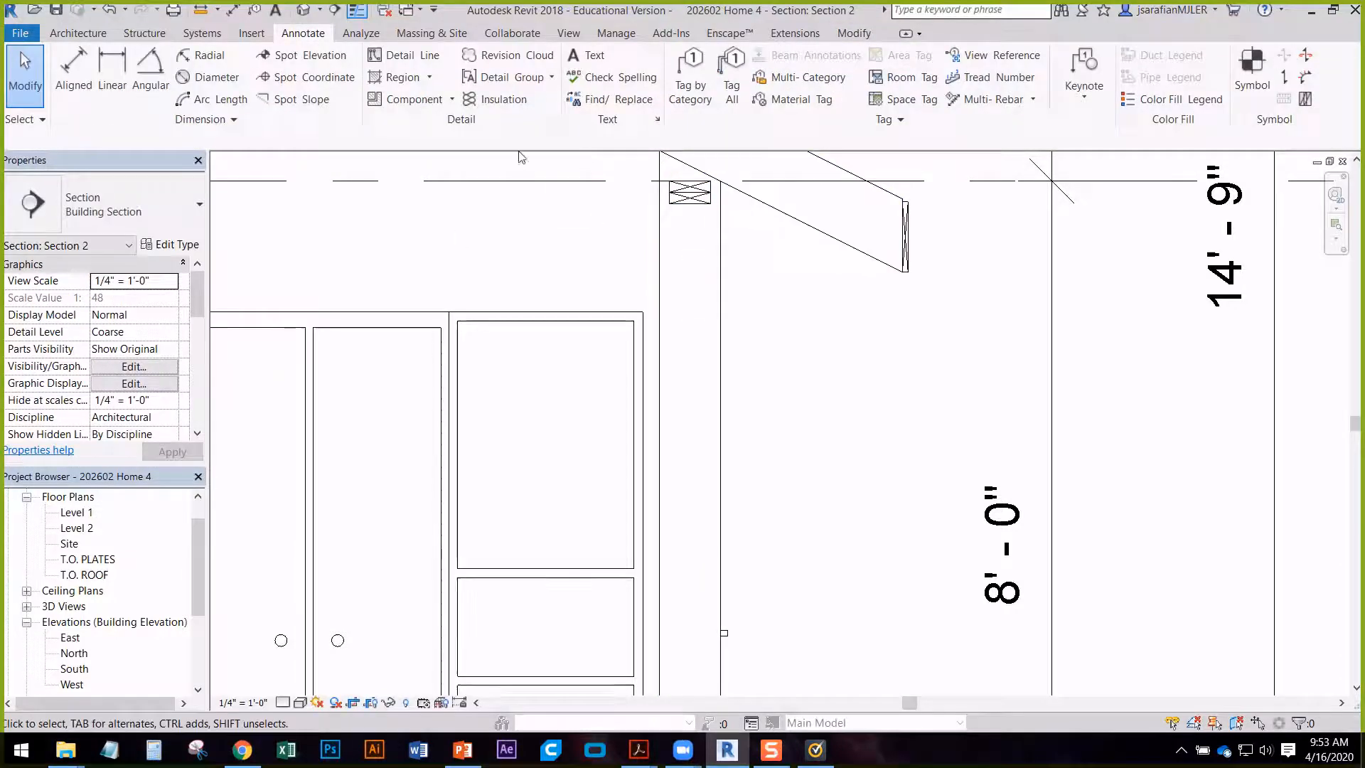
- Draw 6" wide batt insulation along the centre of the right exterior wall, from the bottom plate up to the top plates
left_click(509, 107)
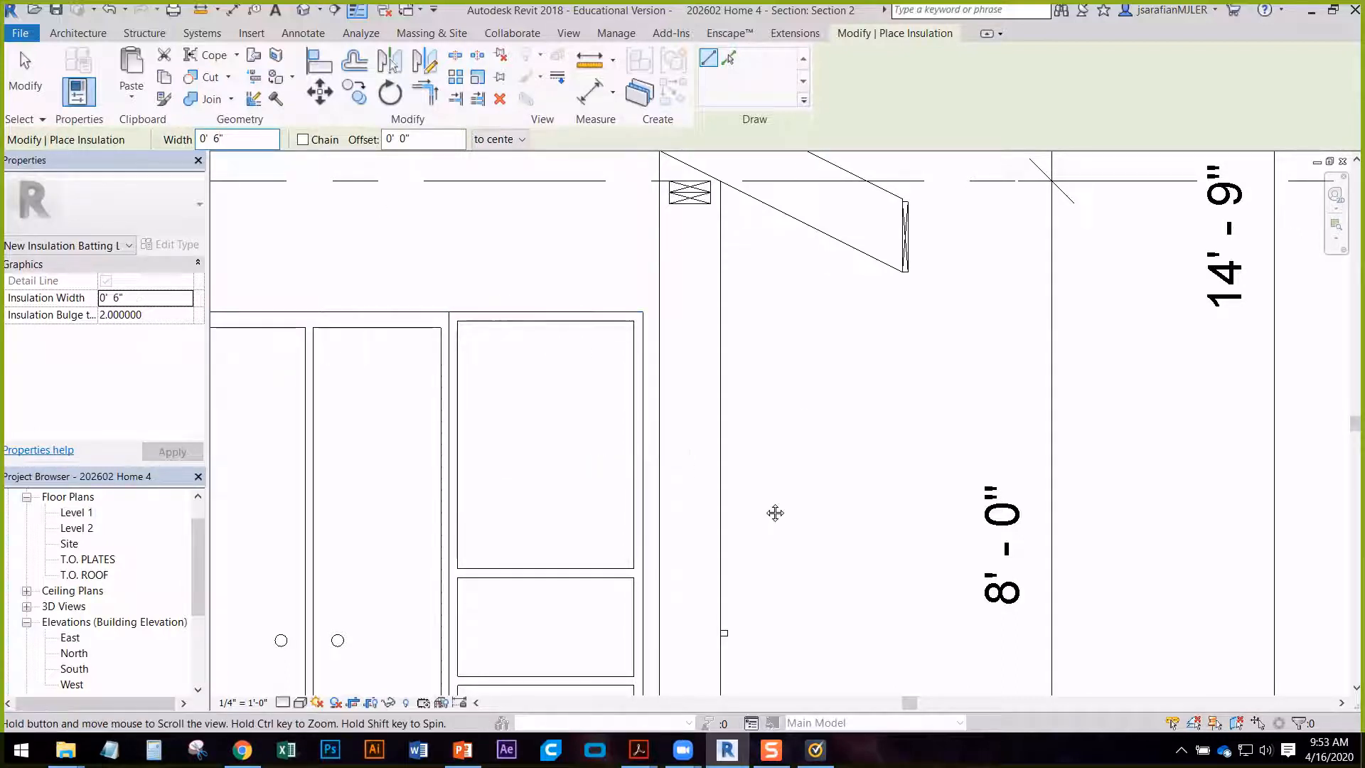
middle_click_drag(774, 512, 752, 266)
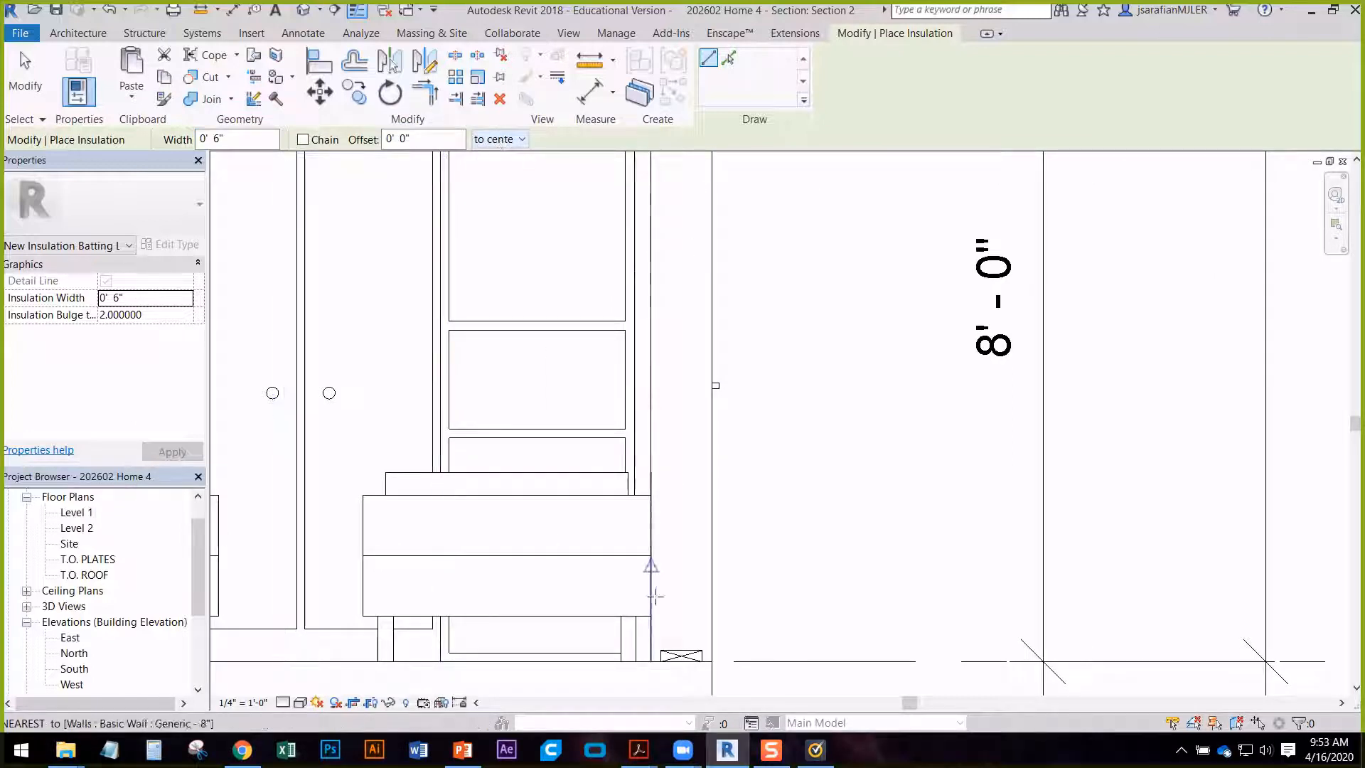
left_click(681, 653)
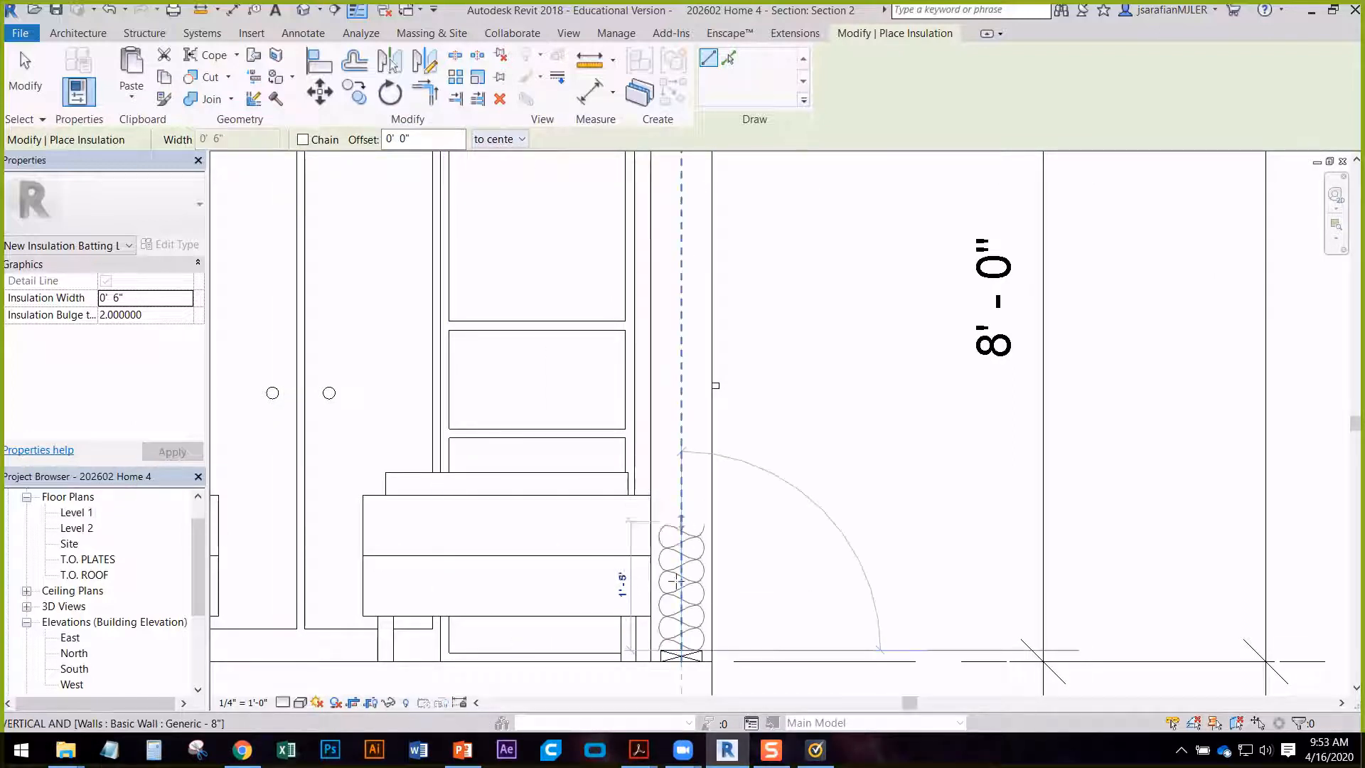
scroll(676, 580, "down", 3)
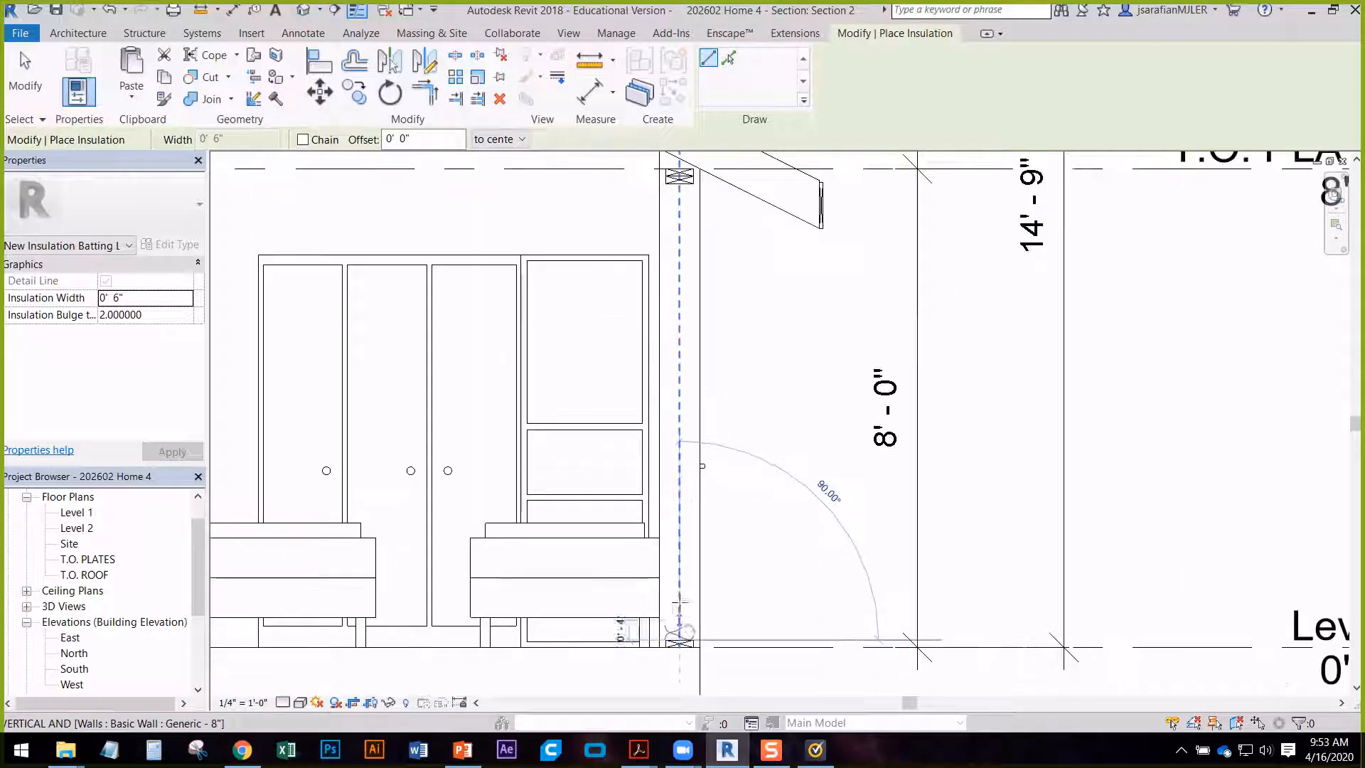
left_click(680, 178)
middle_click_drag(748, 243, 748, 376)
scroll(700, 355, "up", 5)
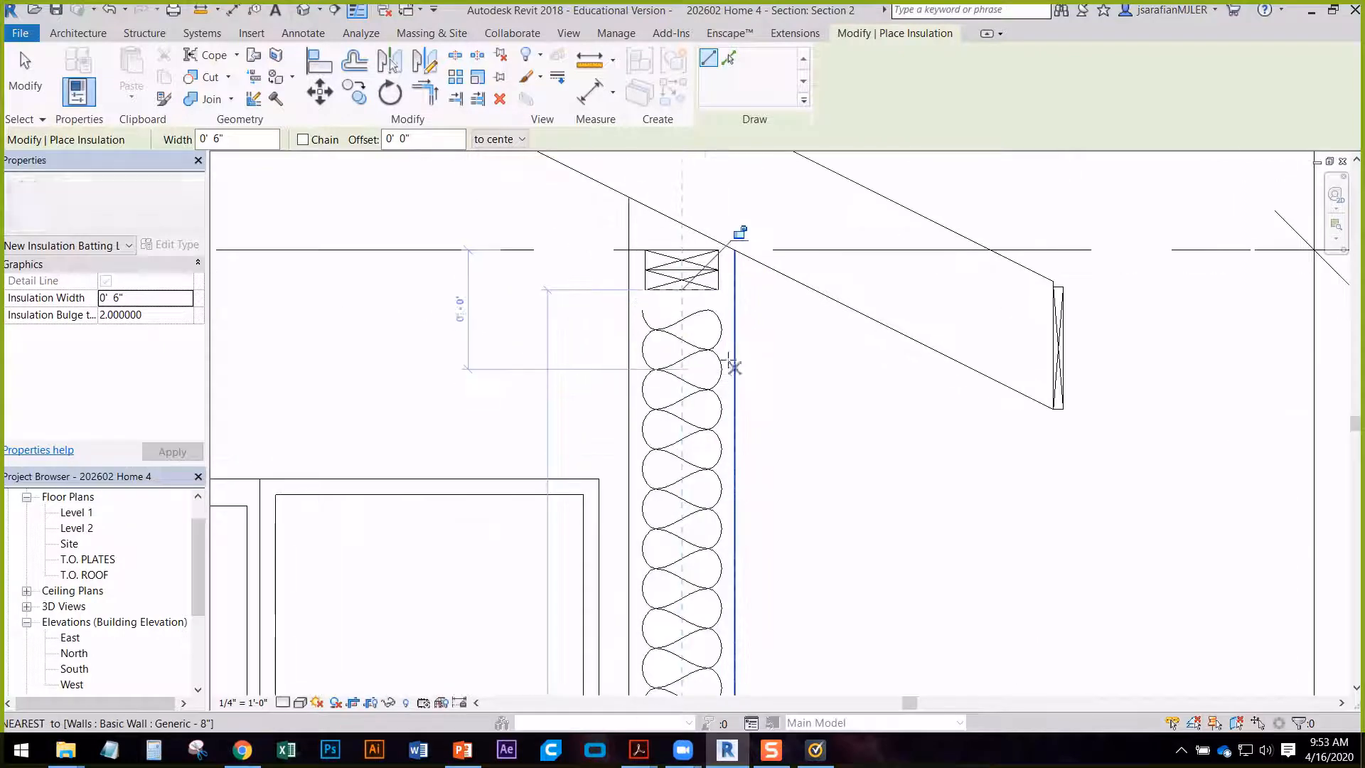
key("Escape")
key("Escape")
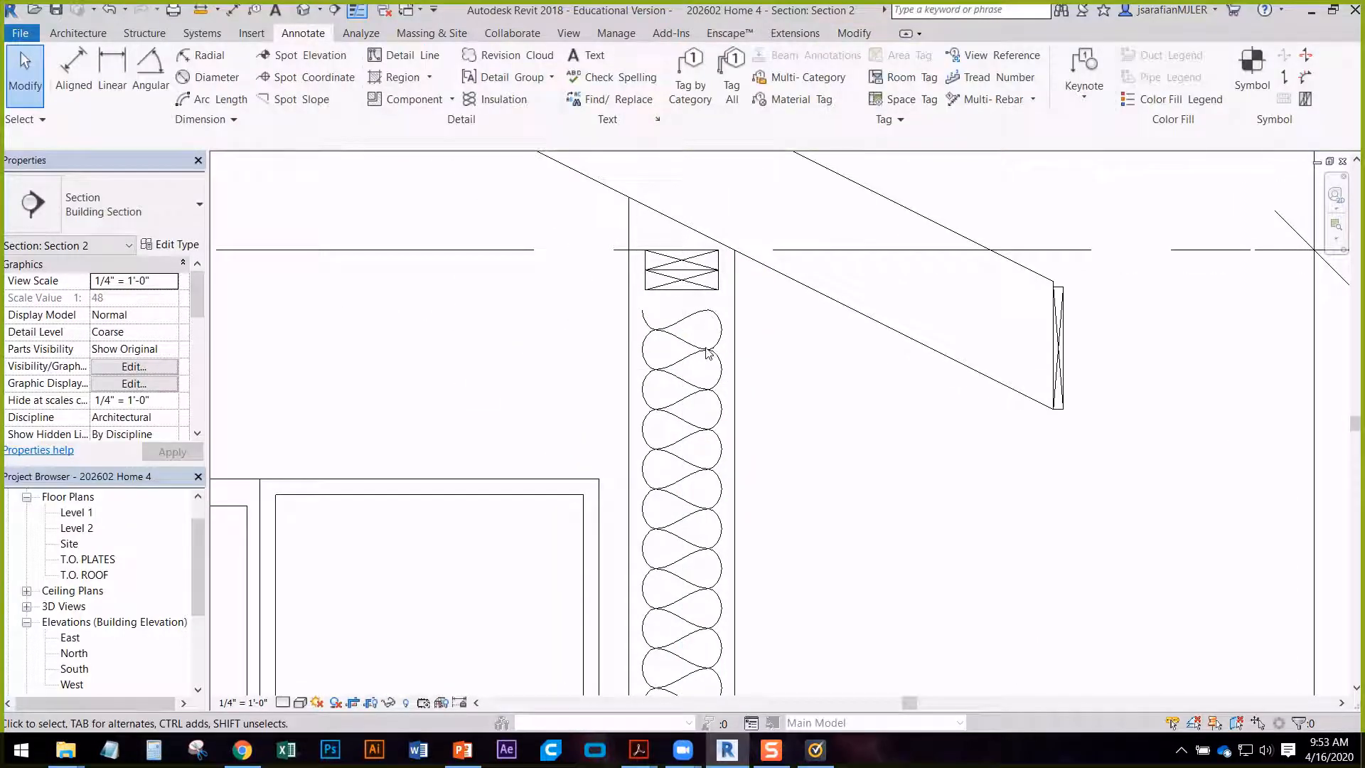
- Extend the upper end of the insulation batting so that it meets the underside of the double top plates
scroll(707, 353, "down", 4)
left_click(680, 513)
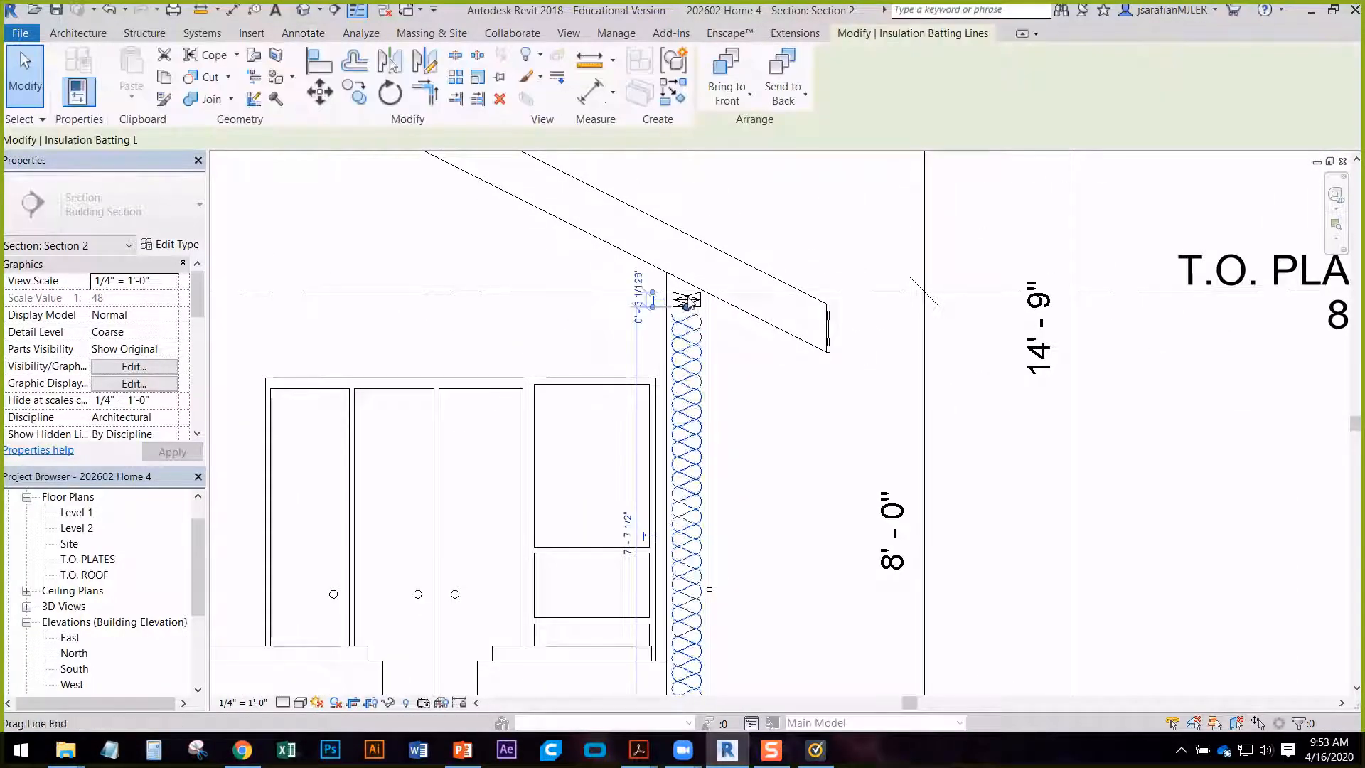
scroll(686, 294, "up", 4)
mouse_move(687, 330)
left_mouse_down()
mouse_move(686, 285)
mouse_move(688, 301)
left_mouse_up()
left_click(841, 417)
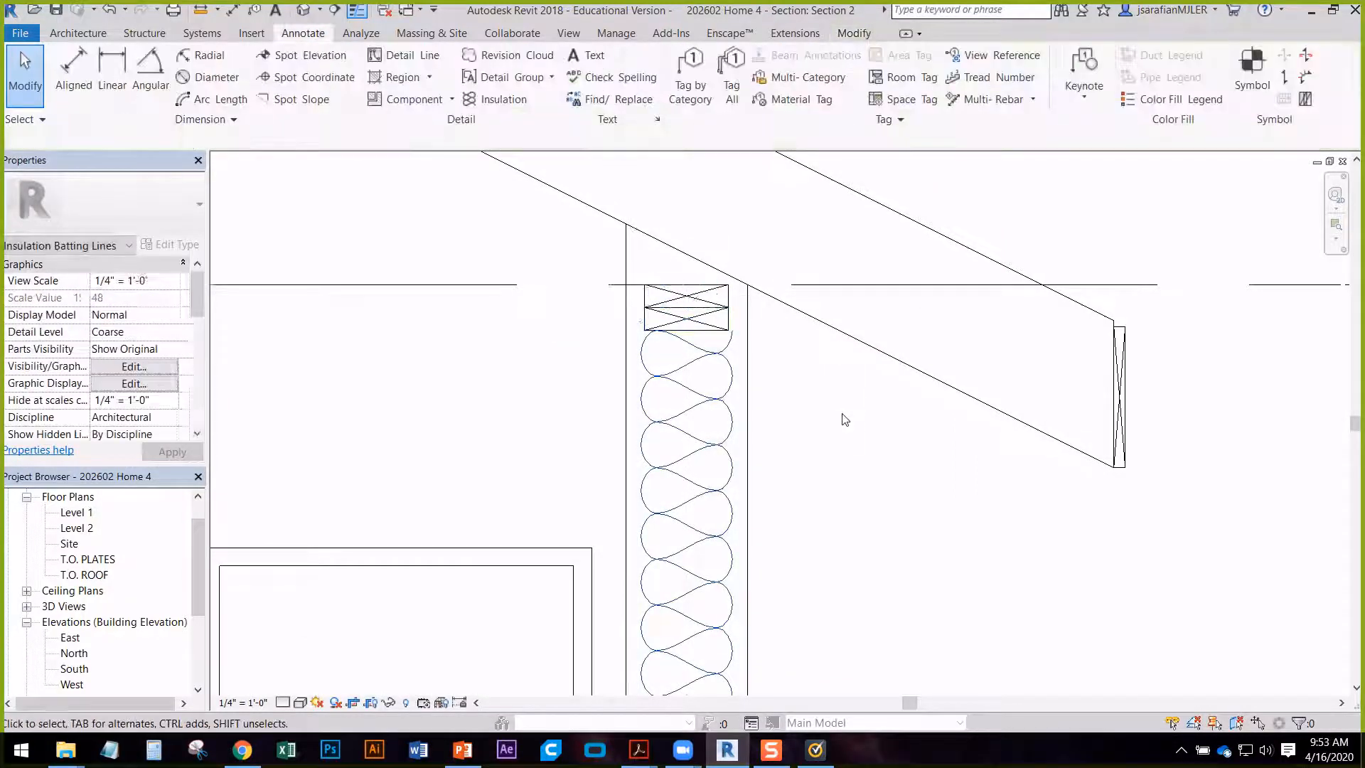
- Draw 6" wide batt insulation along the centre of the left exterior wall, from the bottom plate up to the double top plates
scroll(752, 265, "down", 4)
scroll(753, 264, "down", 1)
middle_click_drag(549, 440, 971, 491)
middle_click_drag(647, 519, 826, 492)
scroll(549, 567, "up", 5)
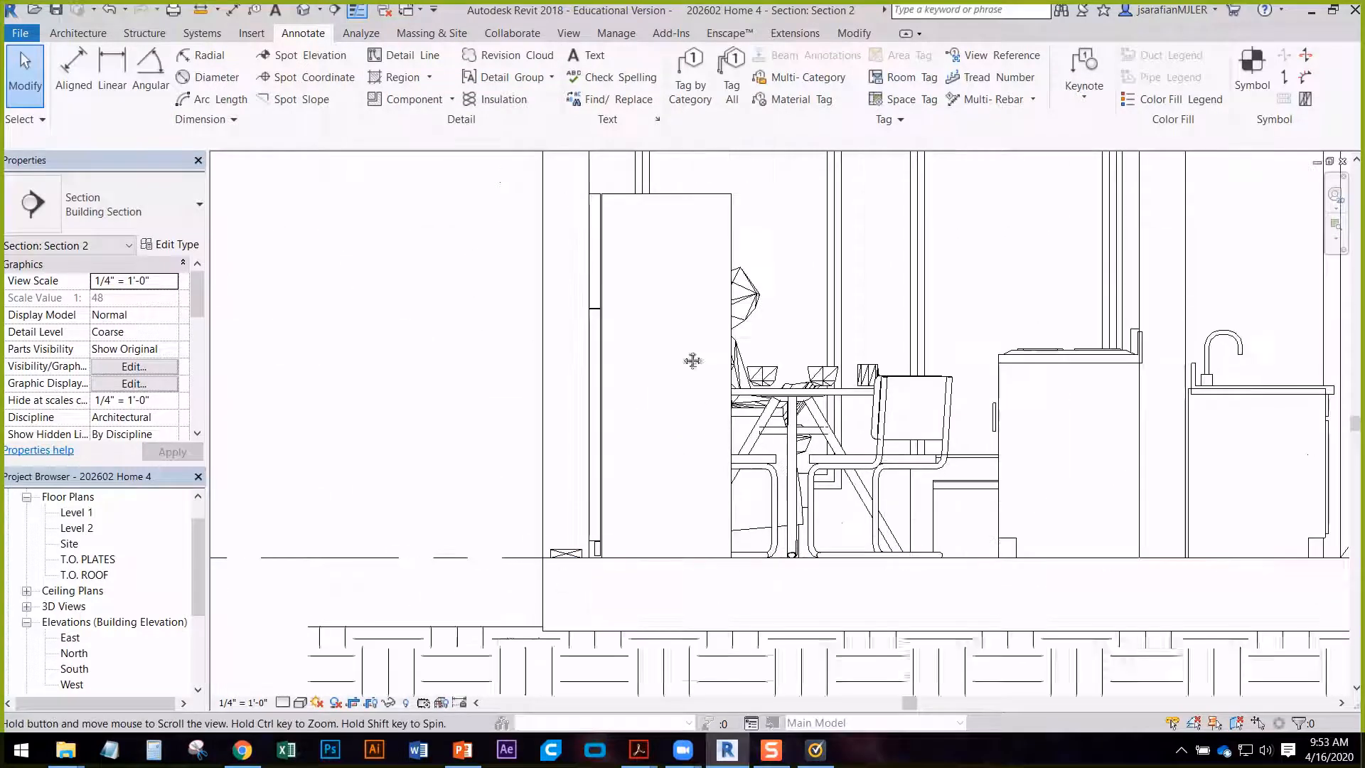
middle_click_drag(691, 360, 627, 431)
left_click(504, 99)
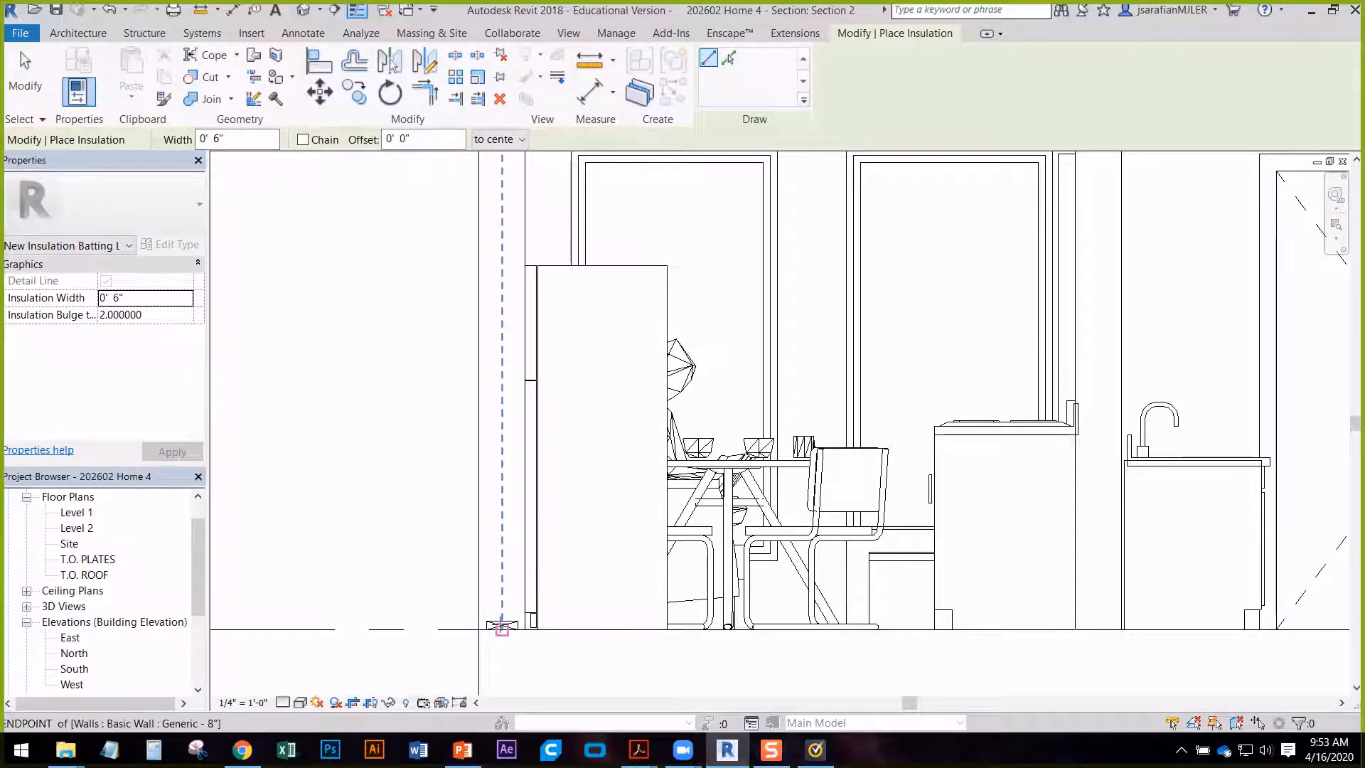
scroll(499, 629, "up", 5)
left_click(509, 591)
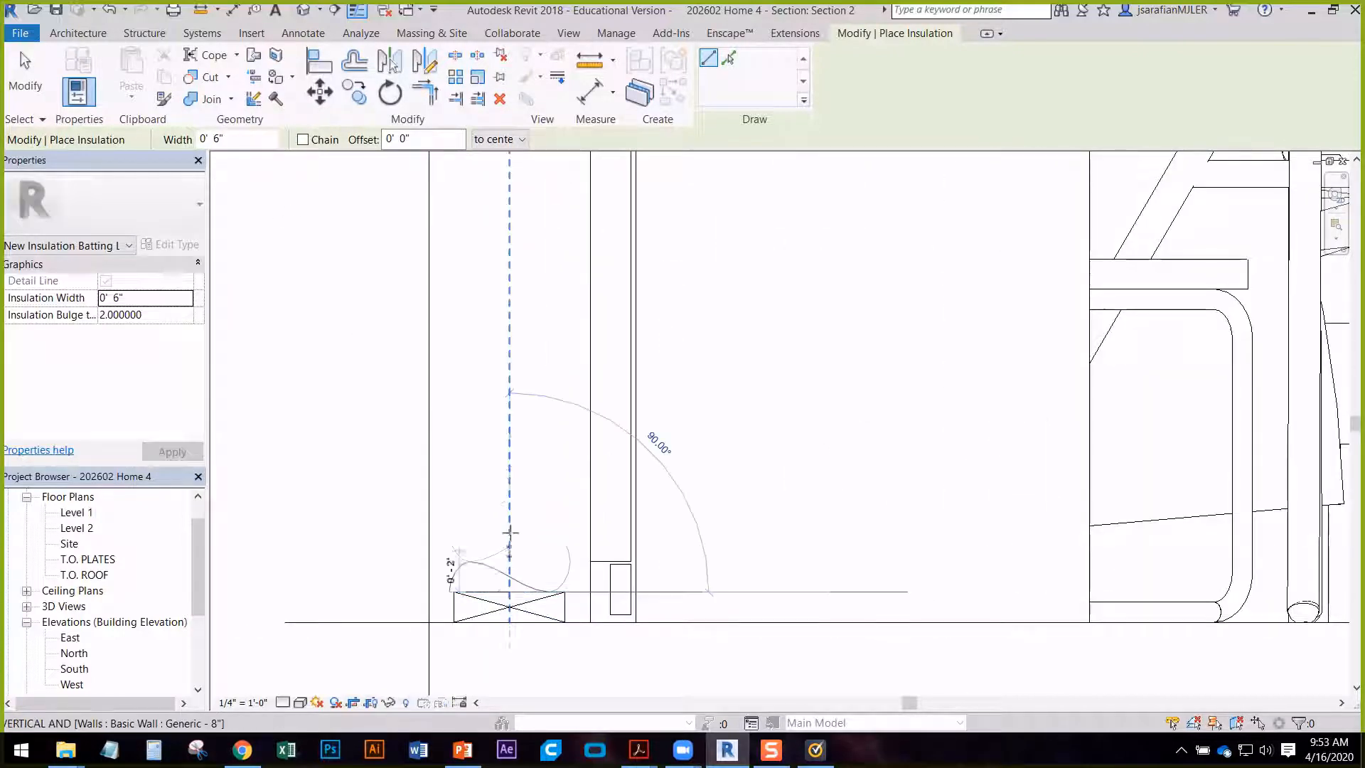
scroll(522, 530, "down", 2)
middle_click_drag(521, 265, 468, 630)
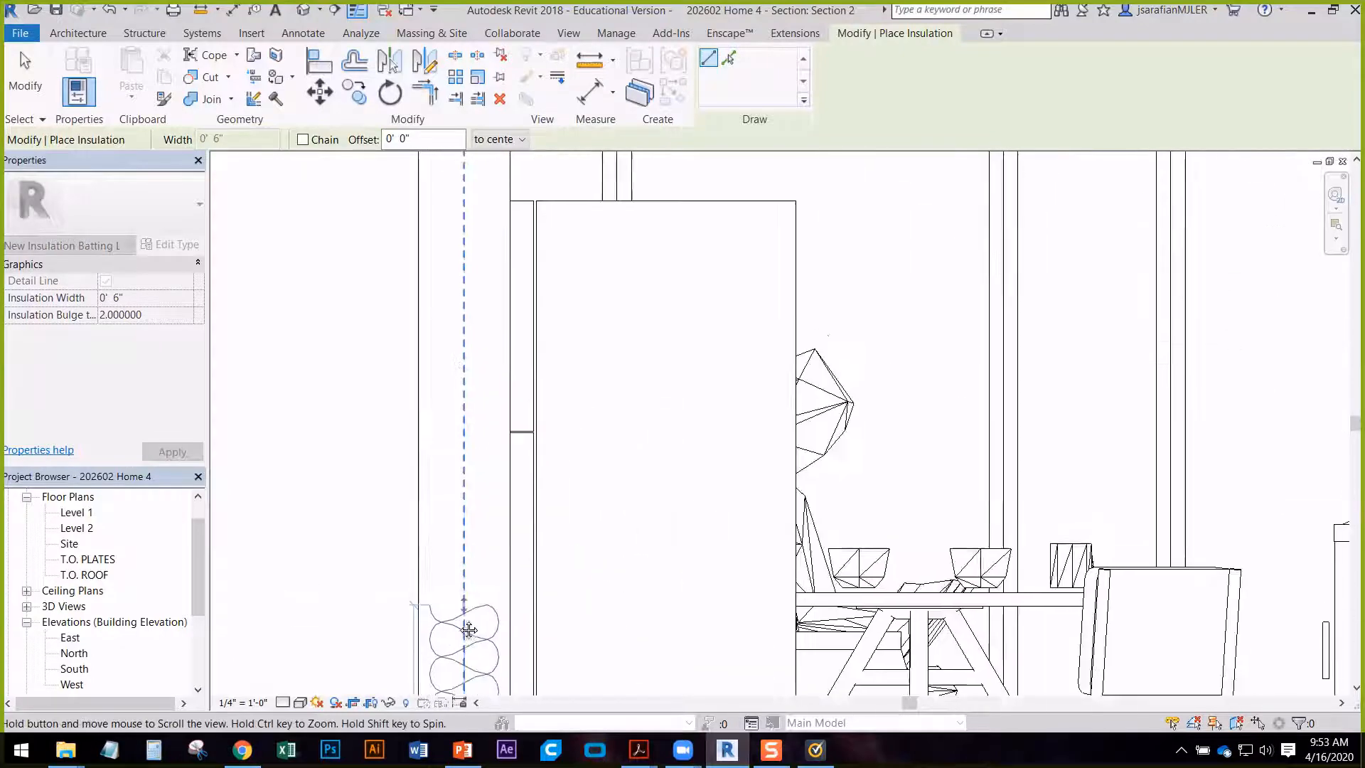
middle_click_drag(462, 250, 459, 548)
middle_click_drag(497, 238, 482, 402)
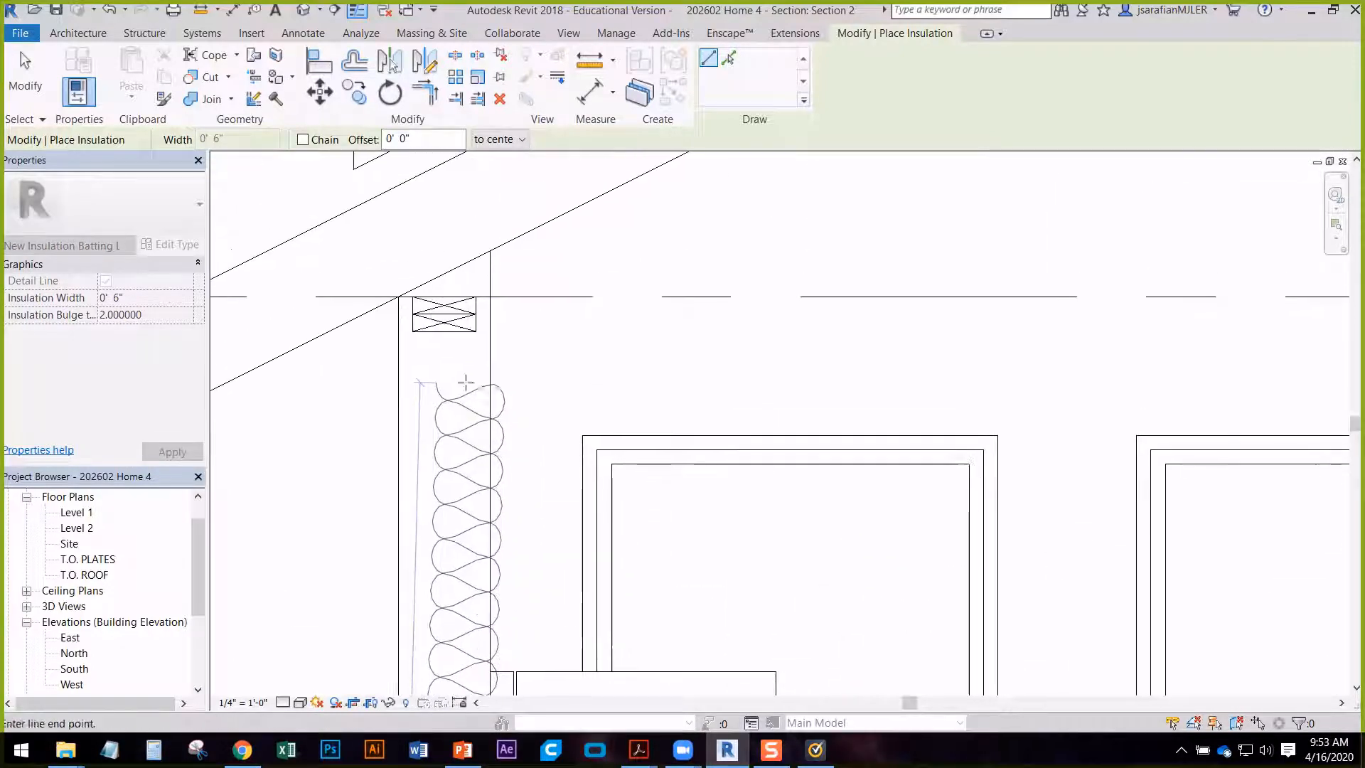
scroll(466, 376, "up", 1)
scroll(450, 377, "up", 2)
left_click(419, 298)
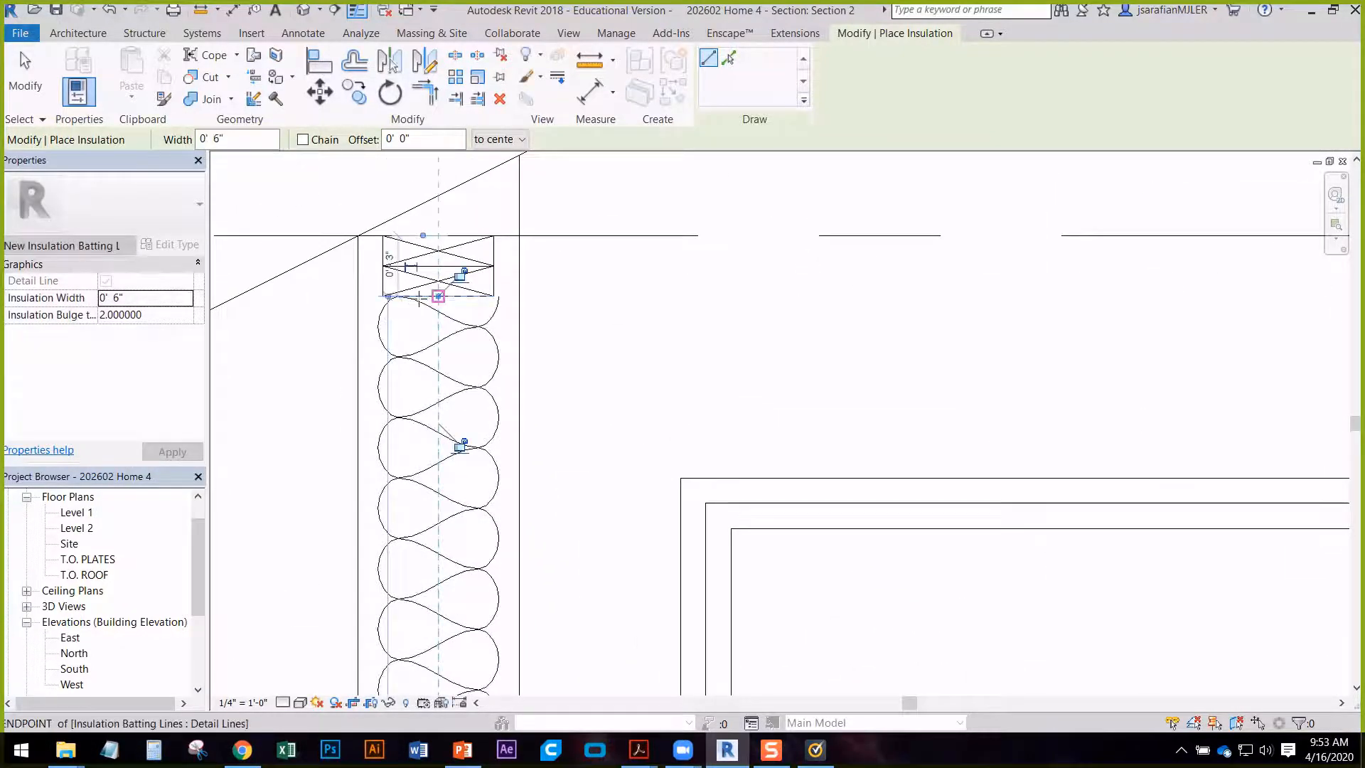
- Draw 6" wide batt insulation inside the left roof slope, from the middle of the eave end up to the ridge
scroll(457, 385, "down", 4)
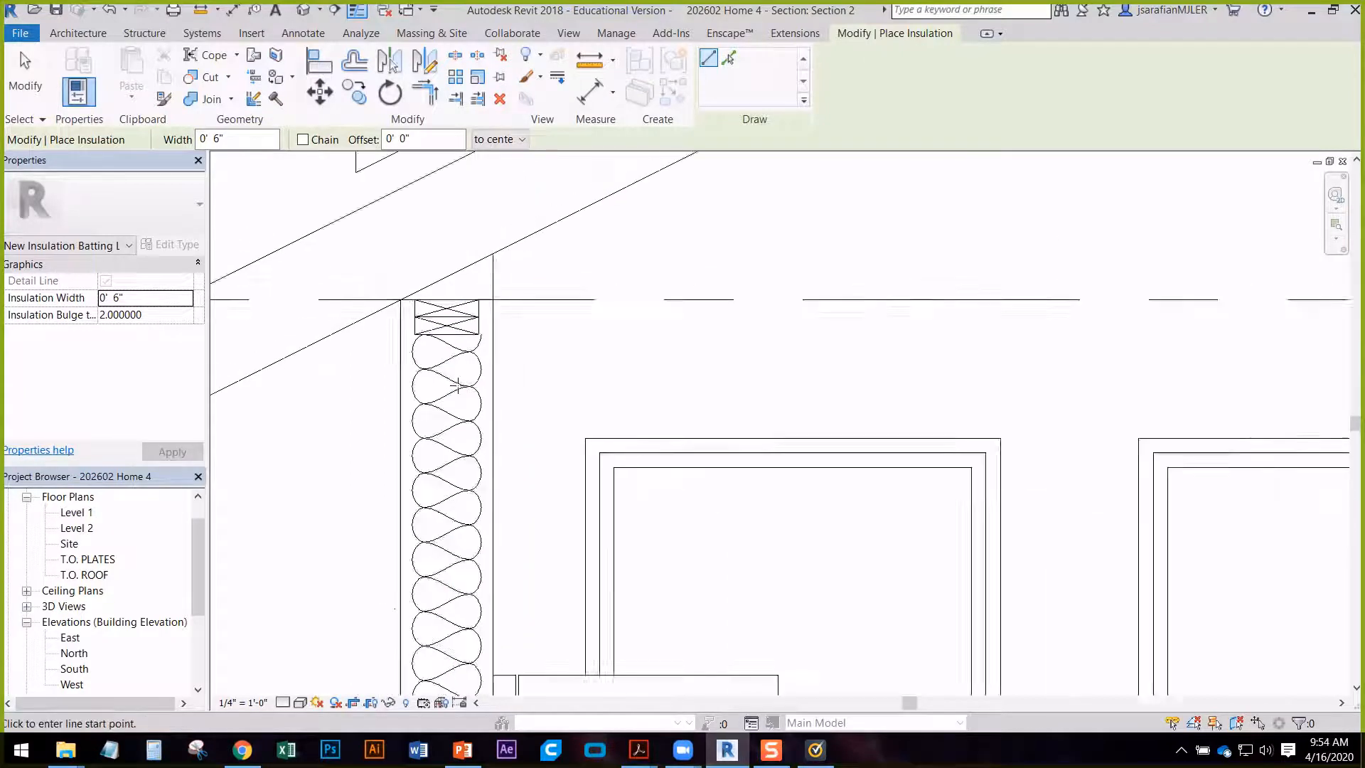
middle_click_drag(436, 328, 418, 401)
key("Escape")
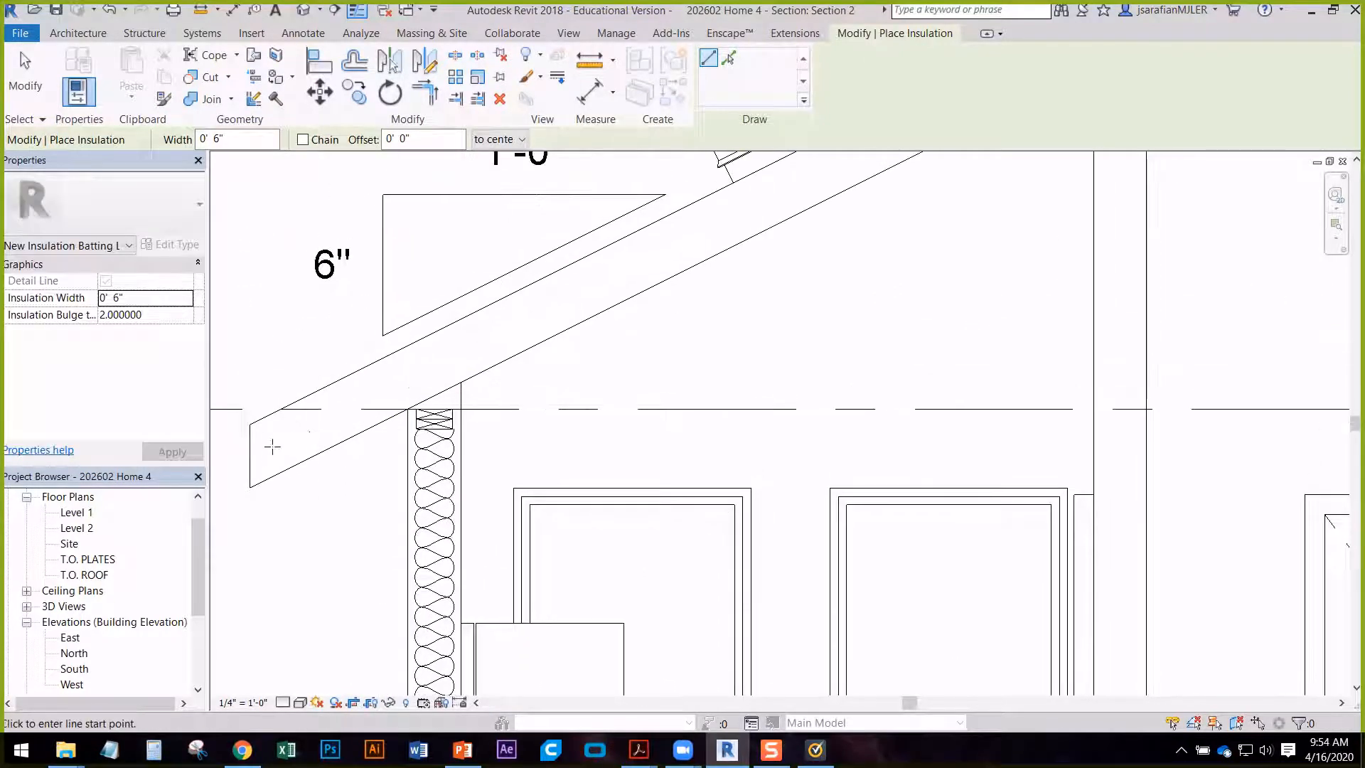
left_click(248, 459)
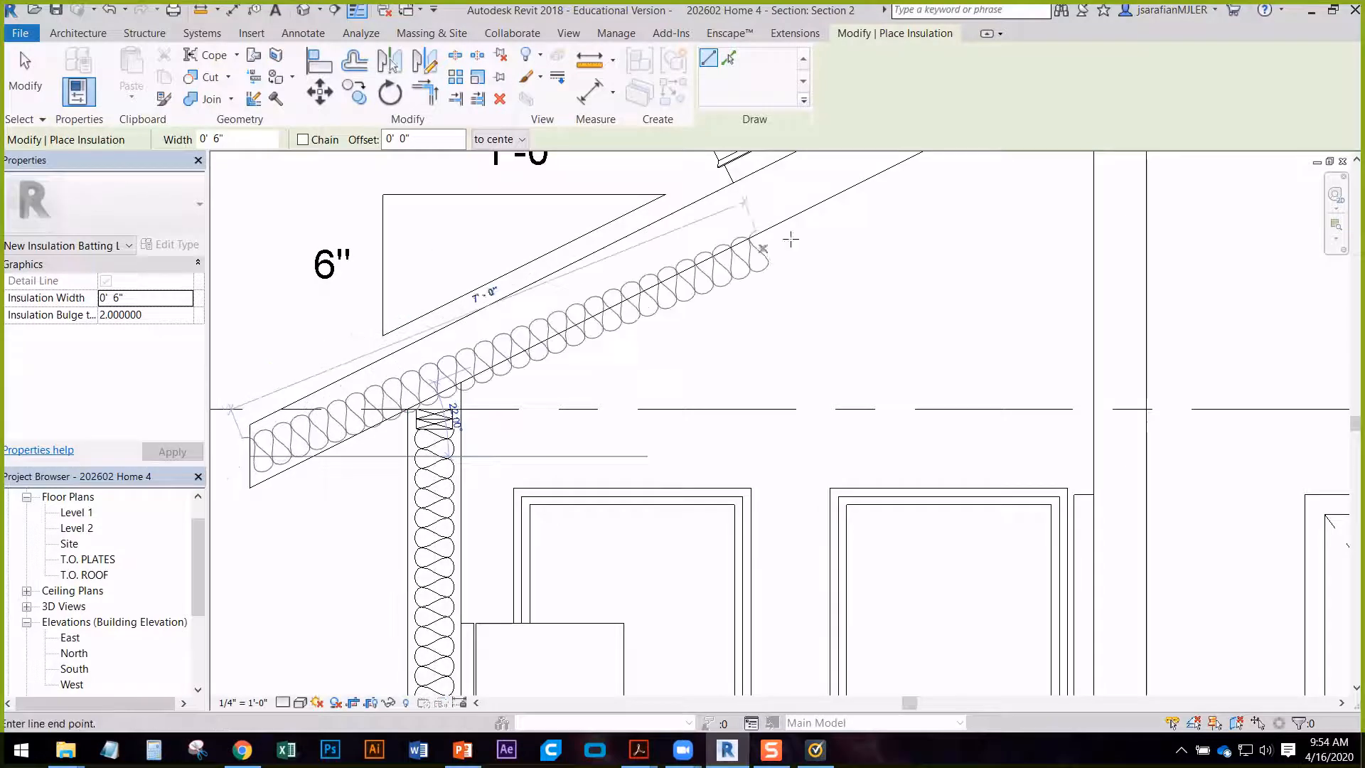
middle_click_drag(756, 295, 451, 540)
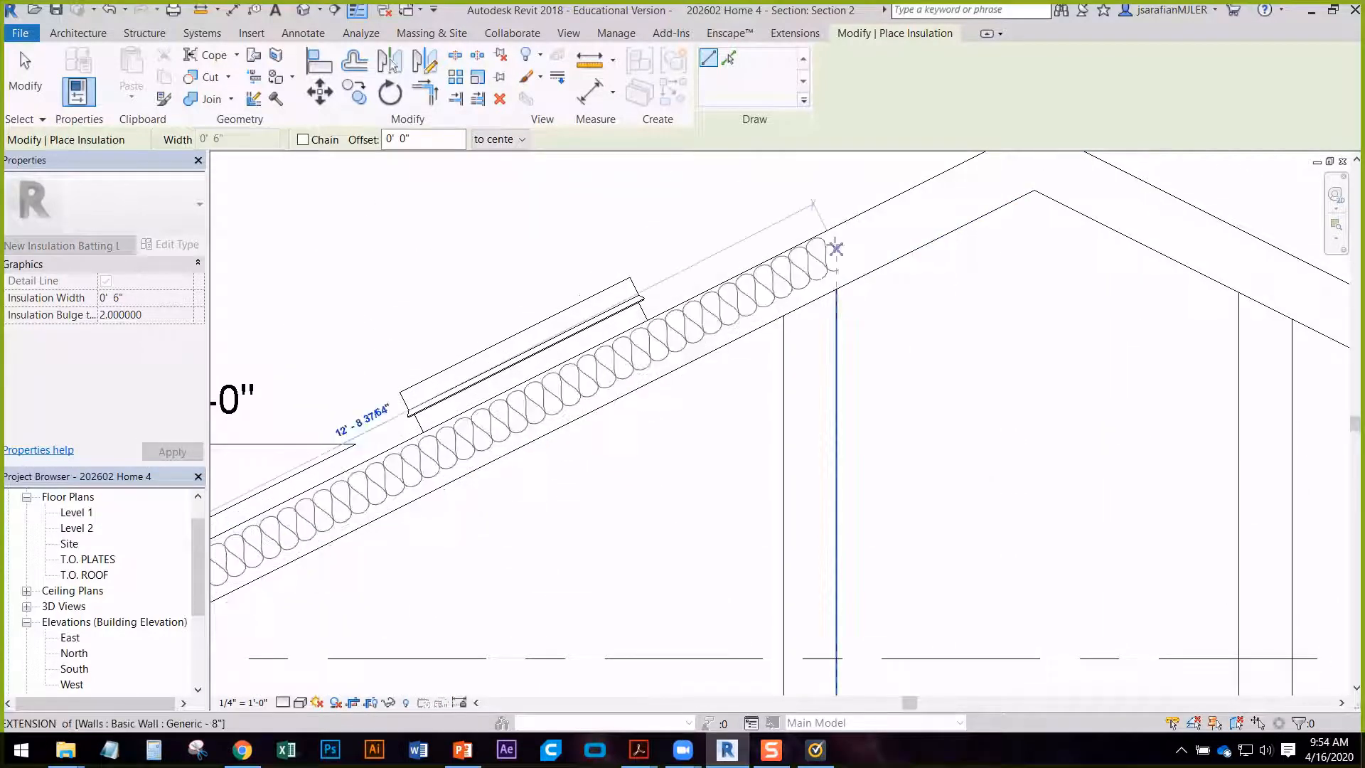
middle_click_drag(974, 217, 835, 272)
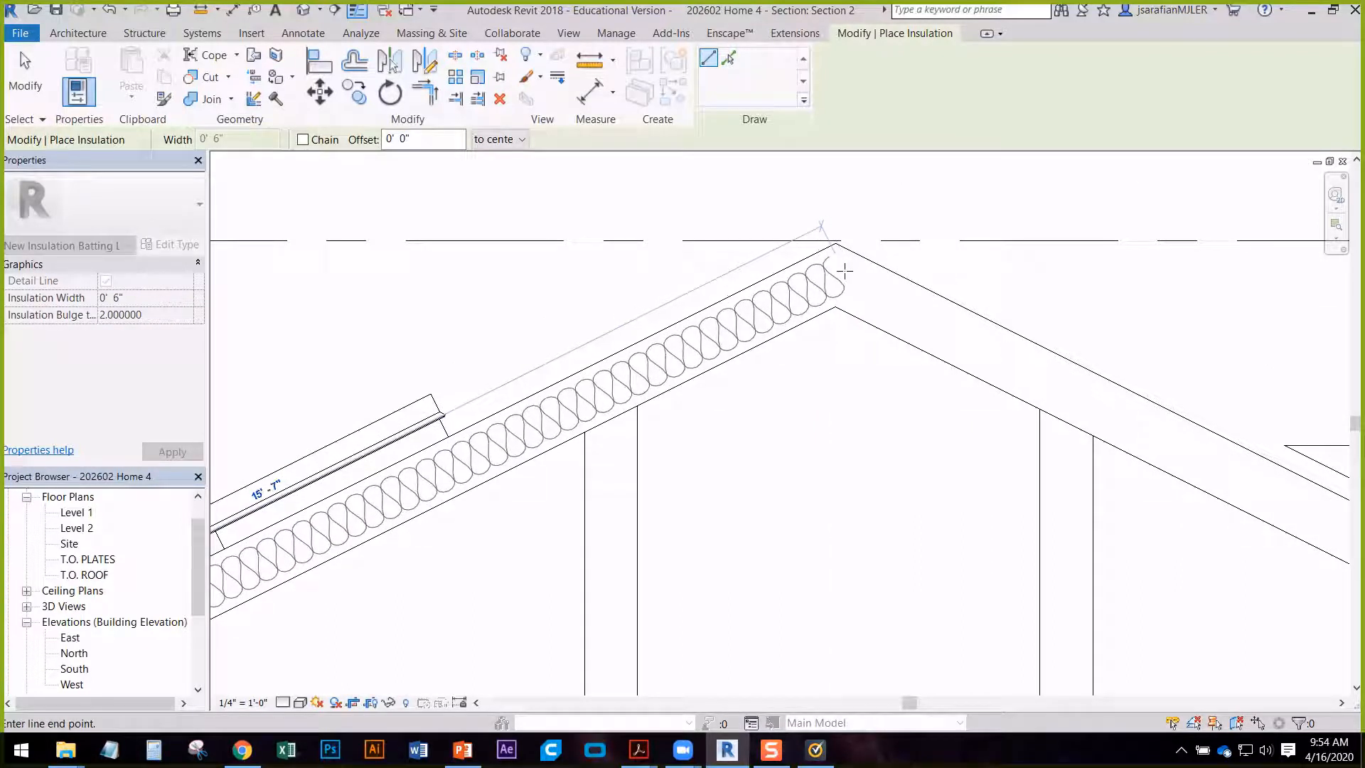
left_click(846, 270)
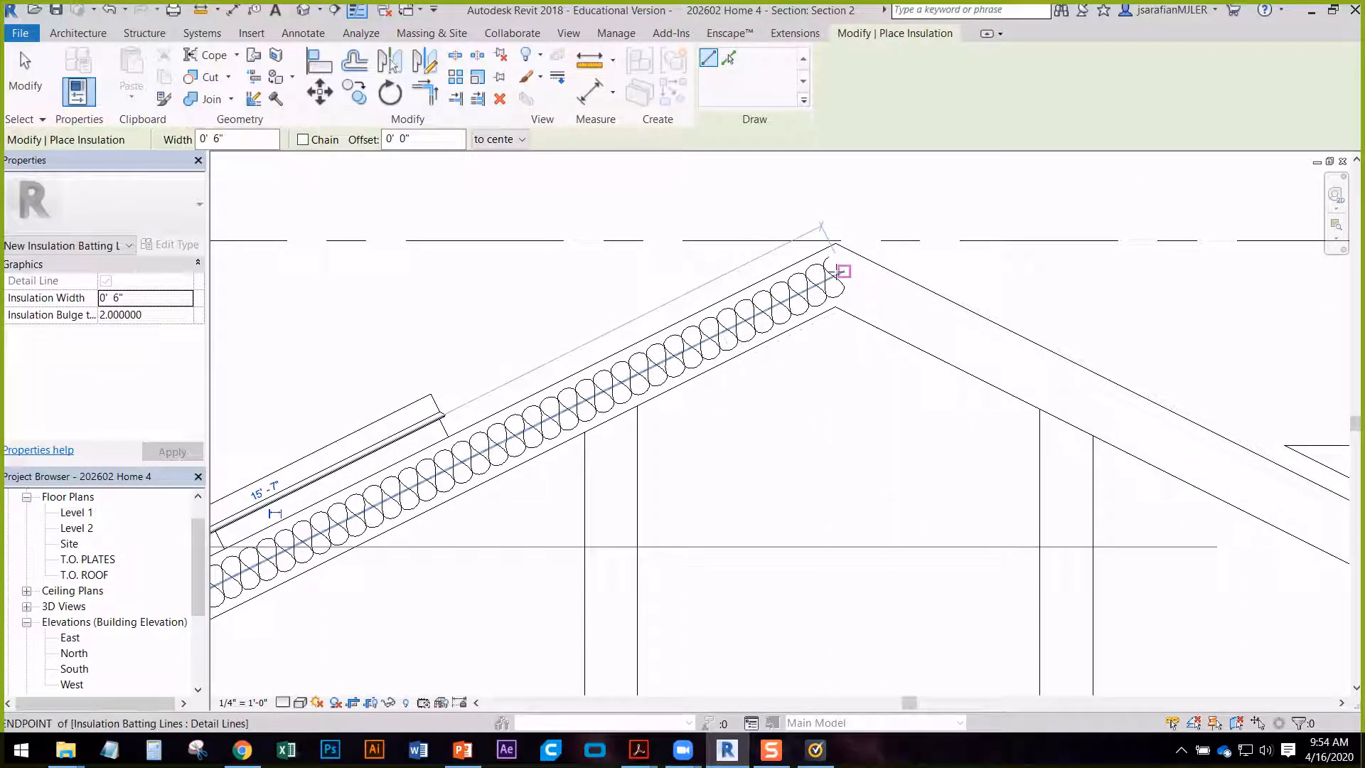
- Continue the 6" batt insulation down the right roof slope, from the ridge to the fascia board at the eave
left_click(841, 269)
middle_click_drag(1035, 386, 730, 189)
scroll(676, 204, "down", 3)
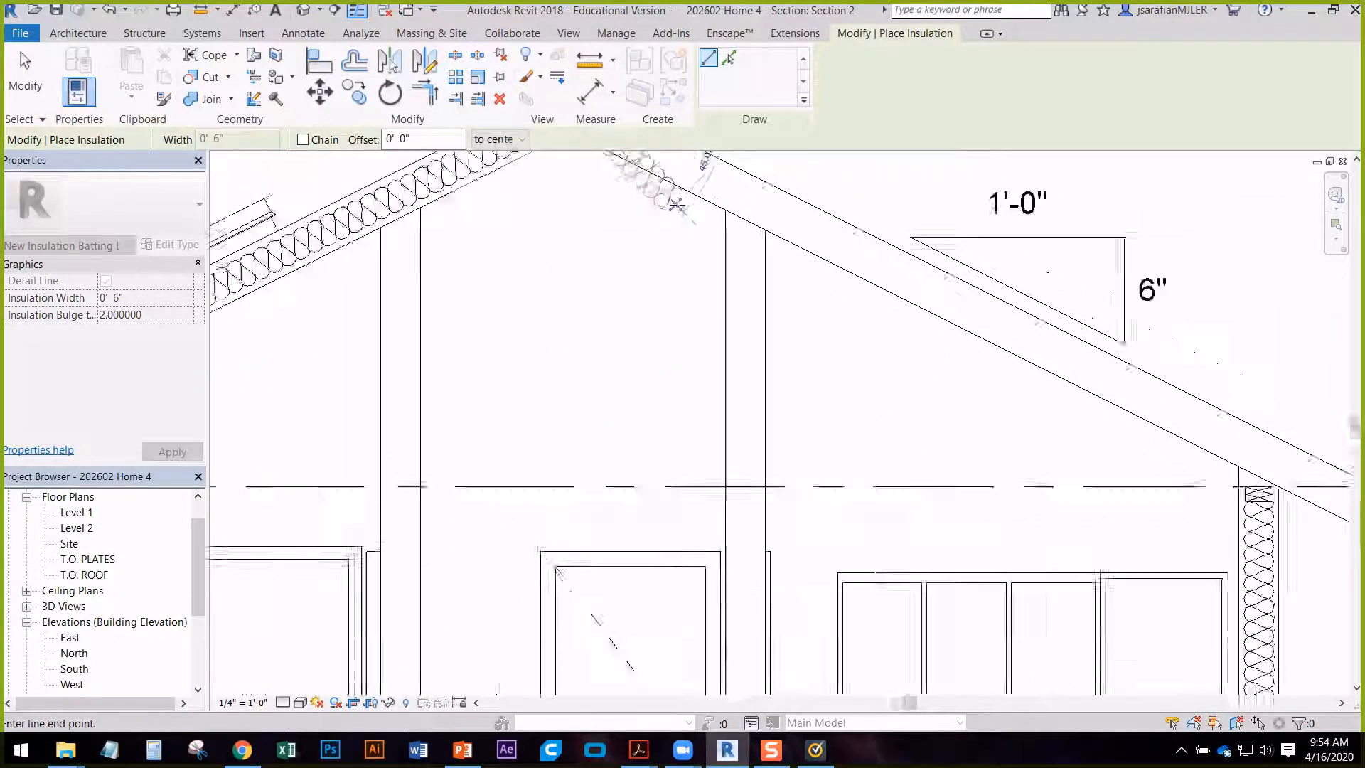
middle_click_drag(1082, 432, 610, 432)
scroll(818, 466, "up", 2)
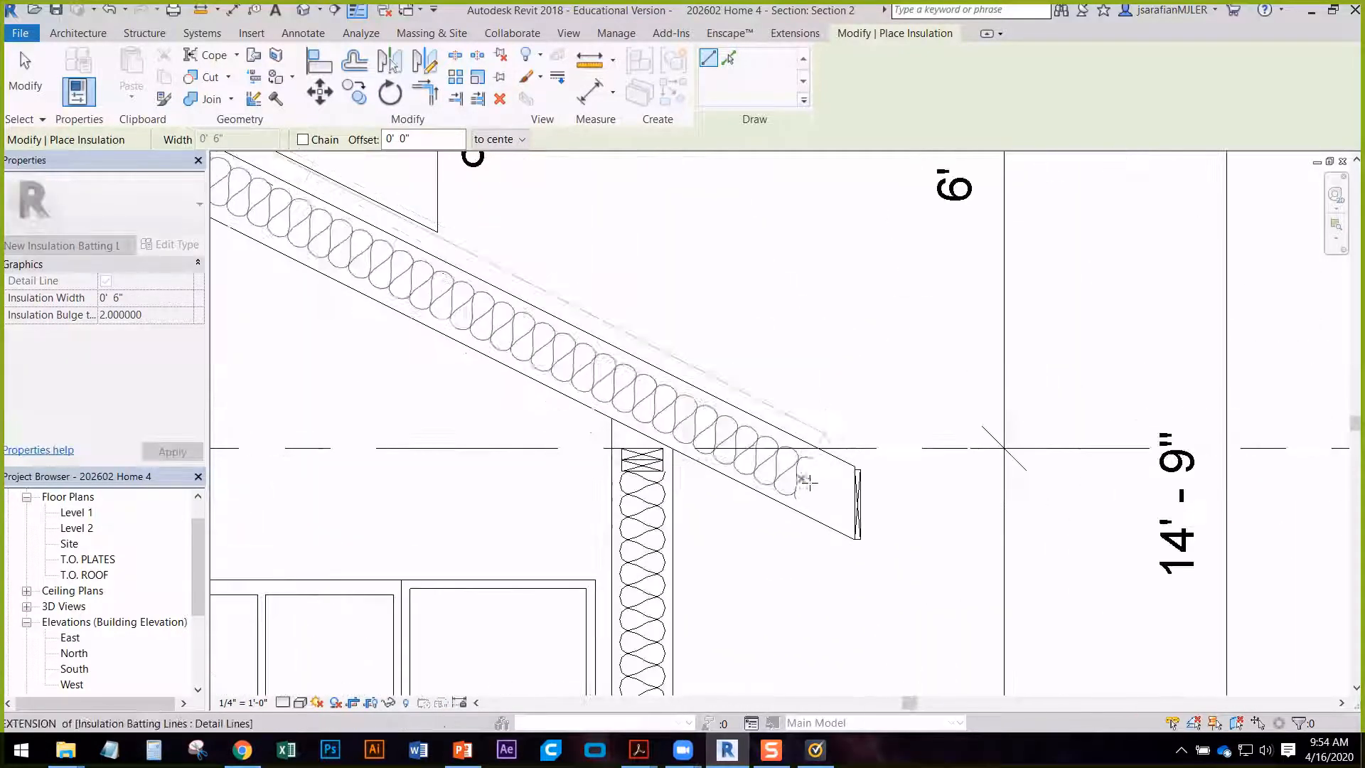
left_click(844, 495)
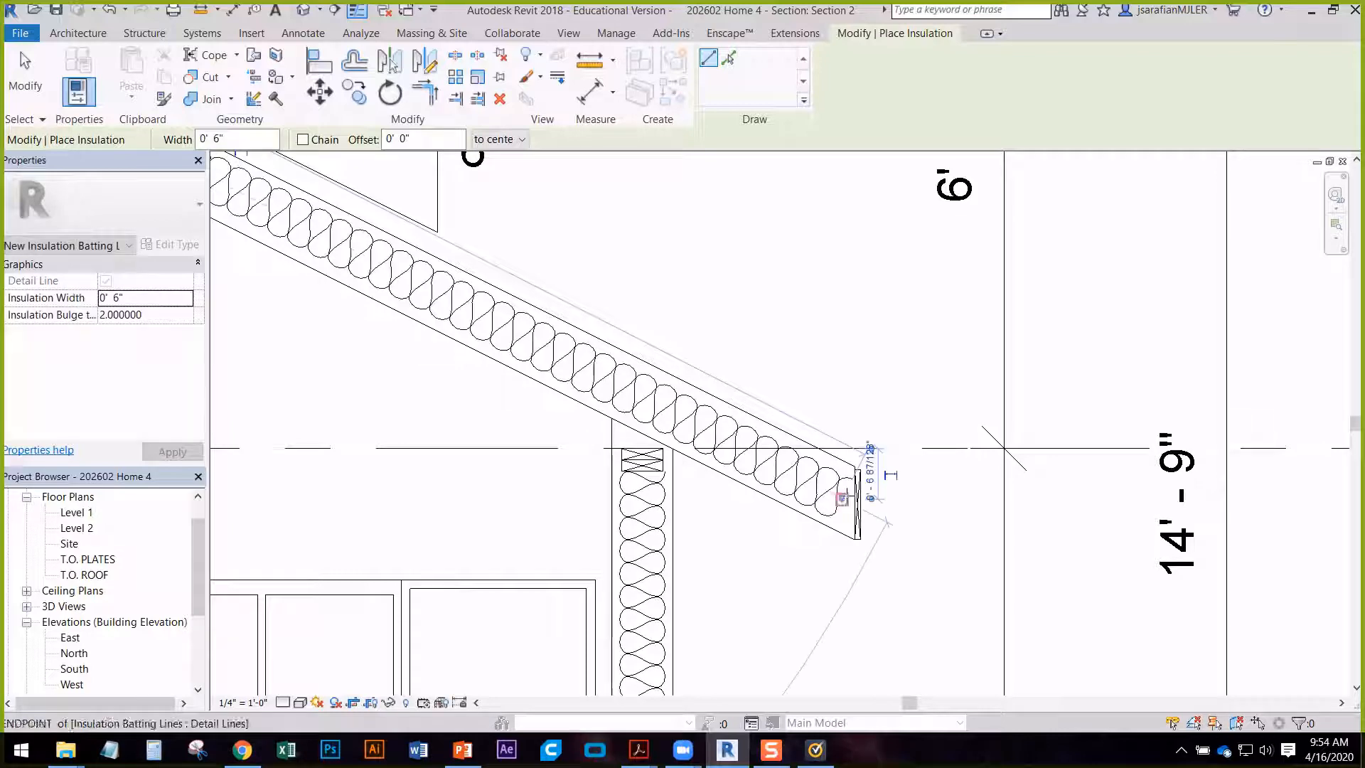
key("Escape")
key("Escape")
- Draw 11" wide batt insulation through the middle of the floor, from its left edge to the inner face of the right exterior wall
scroll(953, 479, "down", 2)
scroll(957, 479, "down", 2)
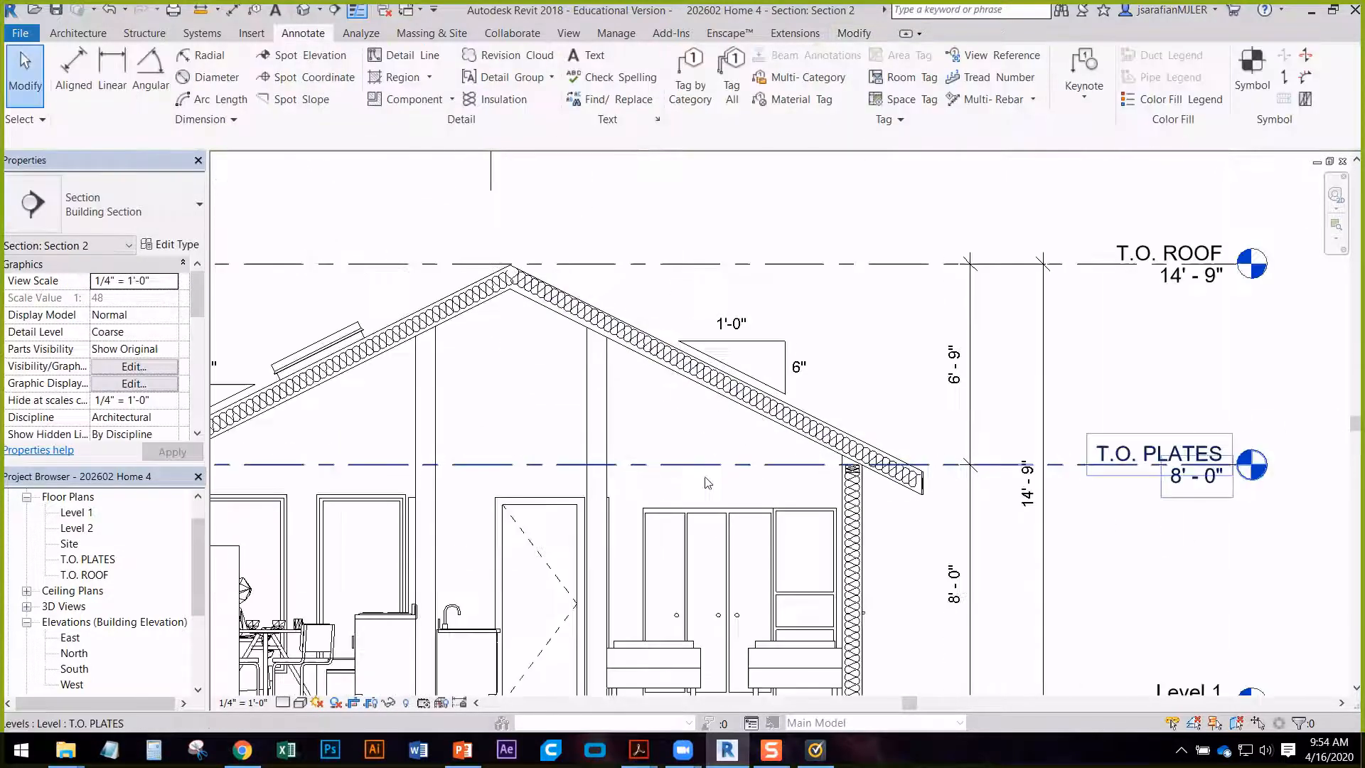
middle_click_drag(706, 458, 934, 267)
middle_click_drag(848, 446, 781, 415)
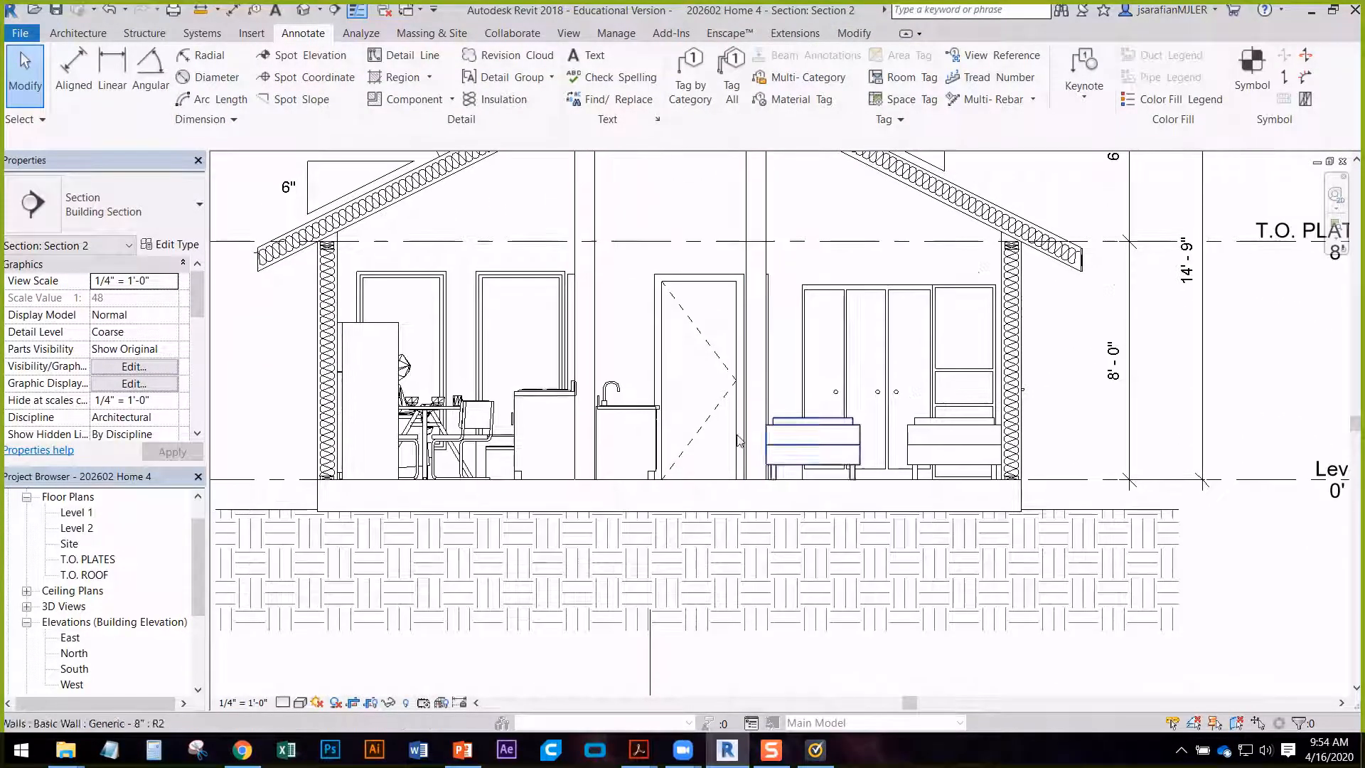
scroll(474, 532, "up", 2)
scroll(474, 532, "up", 1)
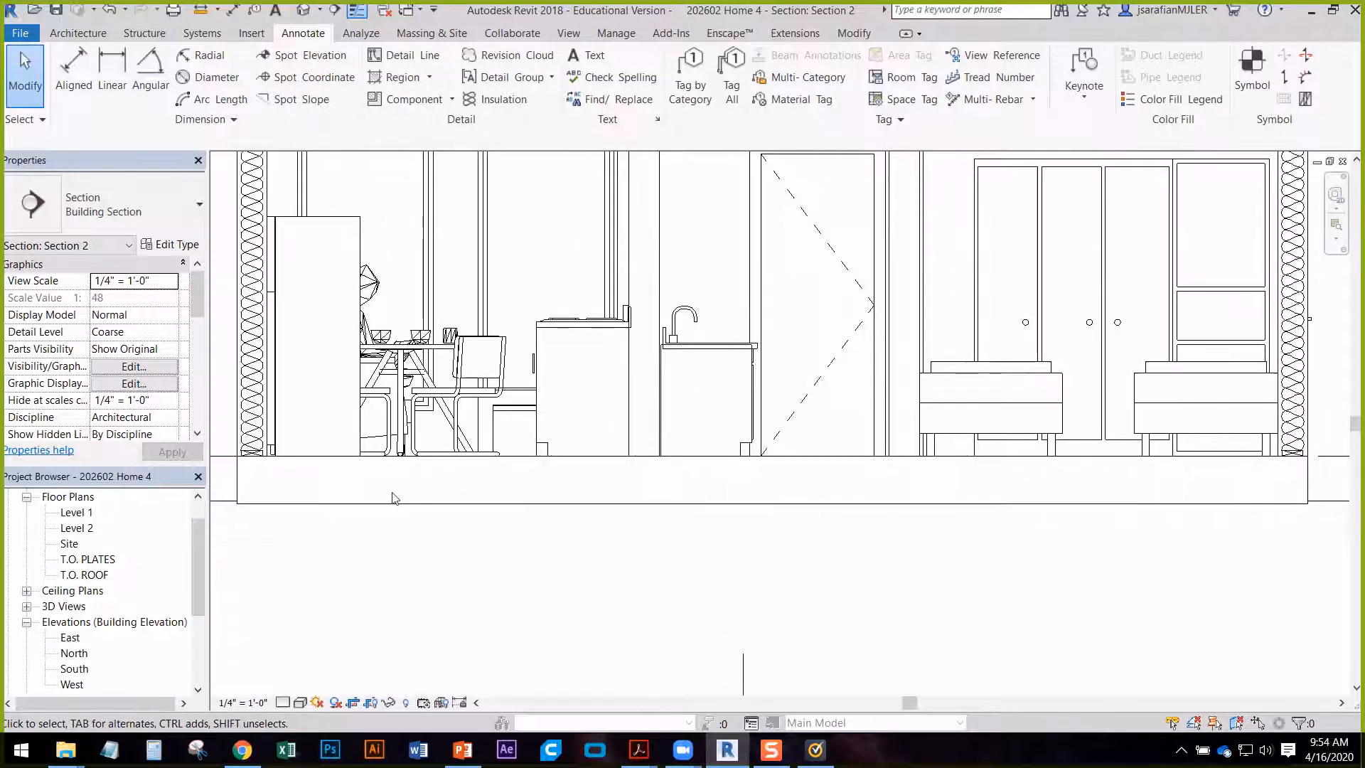
left_click(499, 101)
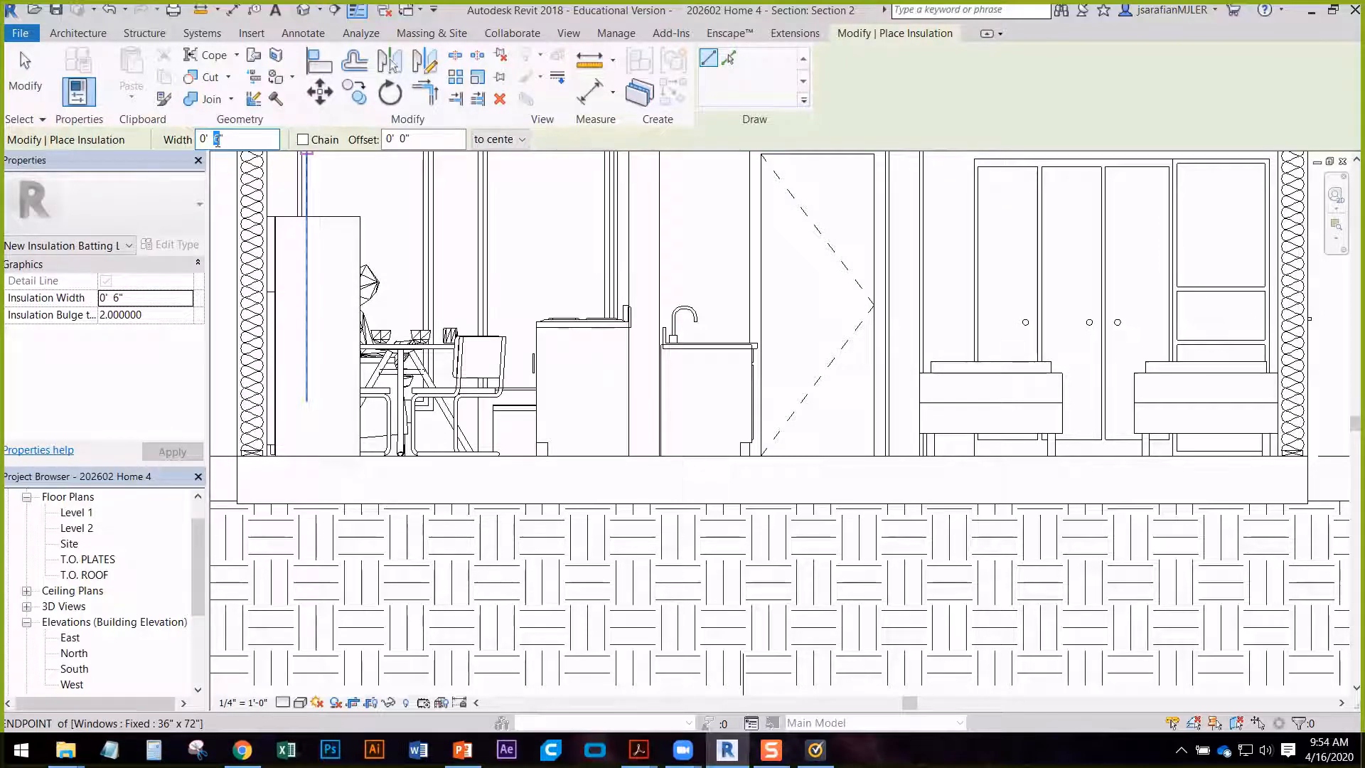
type("11")
left_click(237, 479)
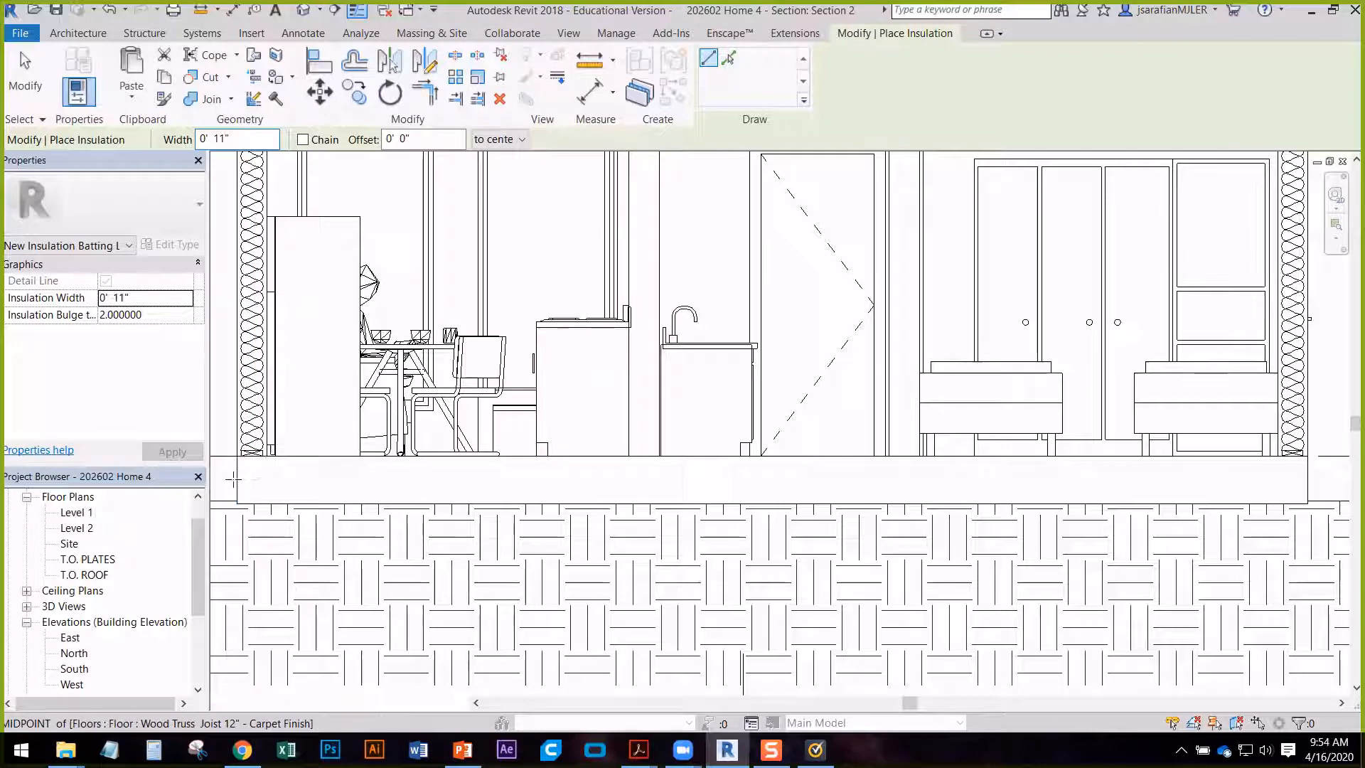
middle_click_drag(1099, 486, 659, 528)
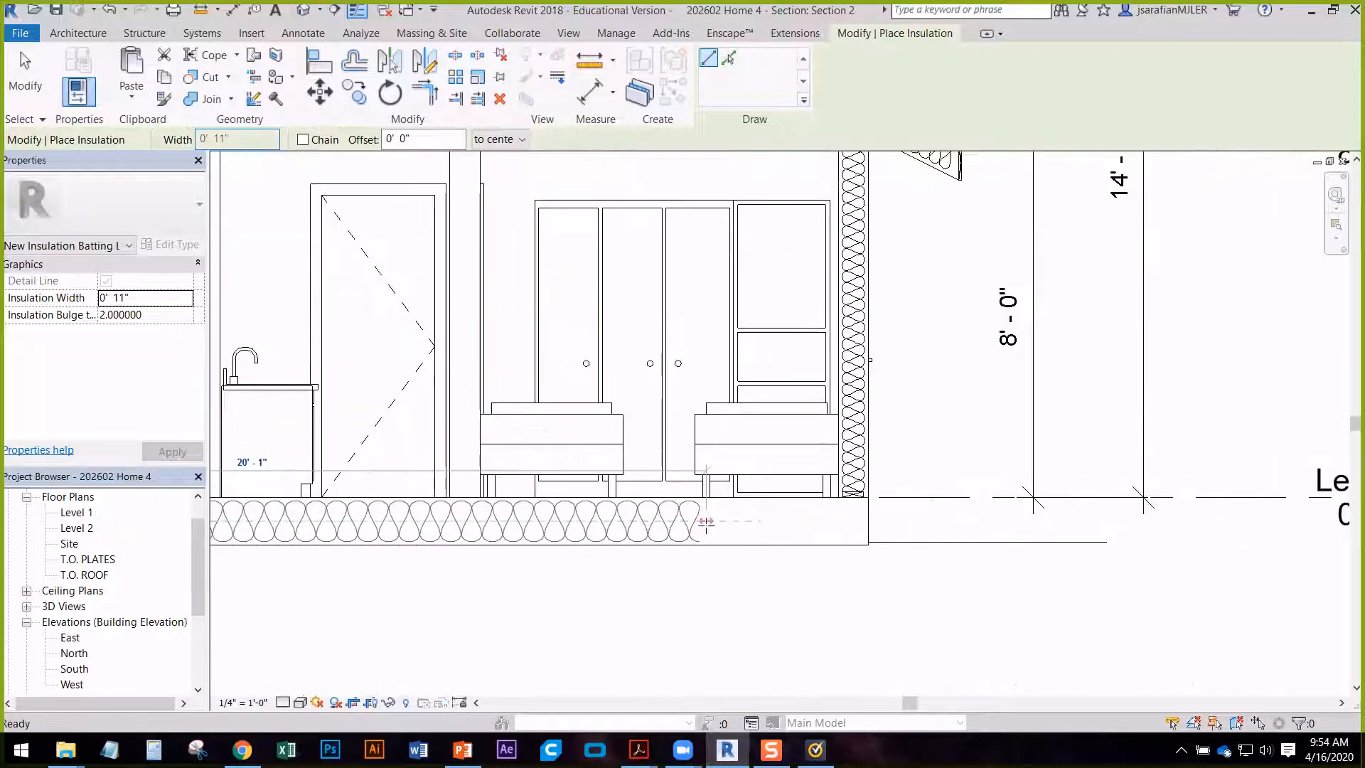
scroll(830, 520, "up", 2)
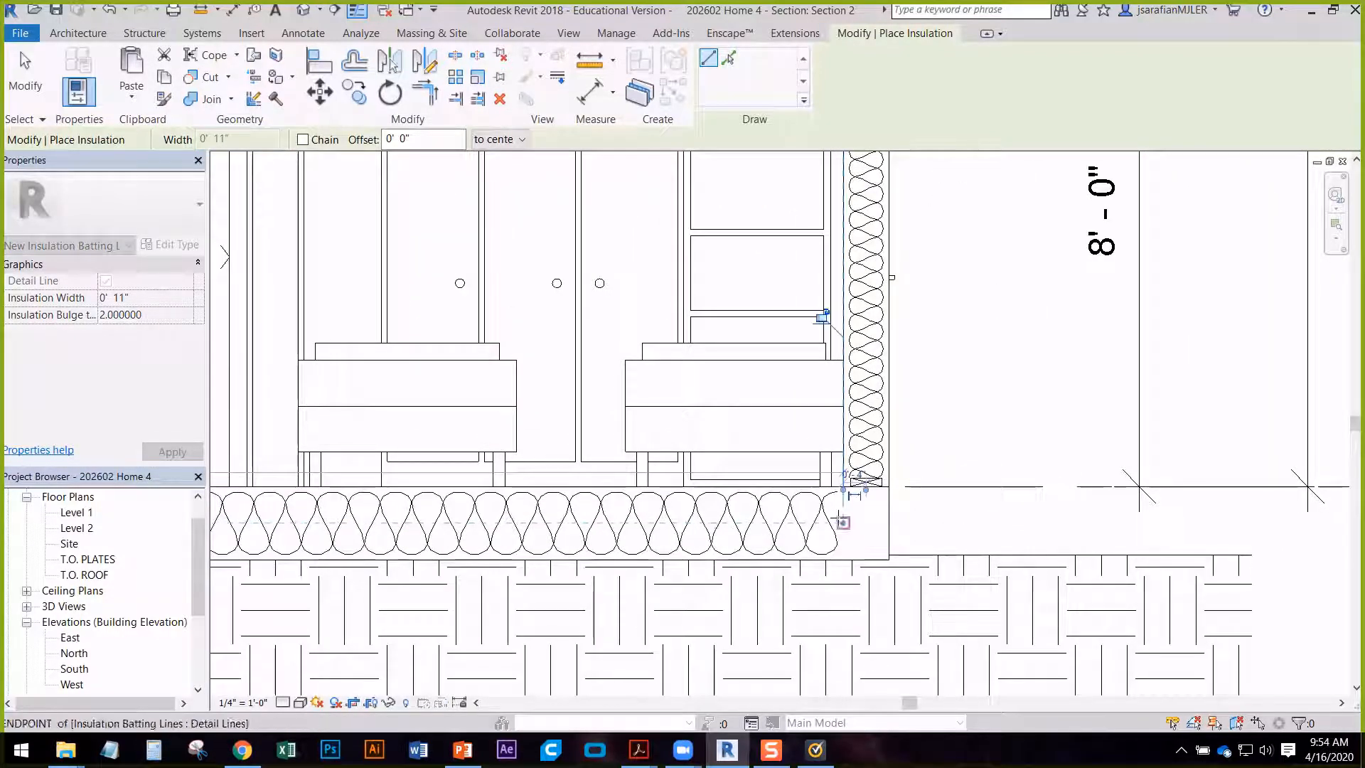
left_click(840, 521)
middle_click_drag(624, 530, 925, 528)
key("Escape")
- Shorten the left end of the floor insulation so that it stops at the inner face of the left exterior wall
middle_click_drag(504, 497, 1122, 467)
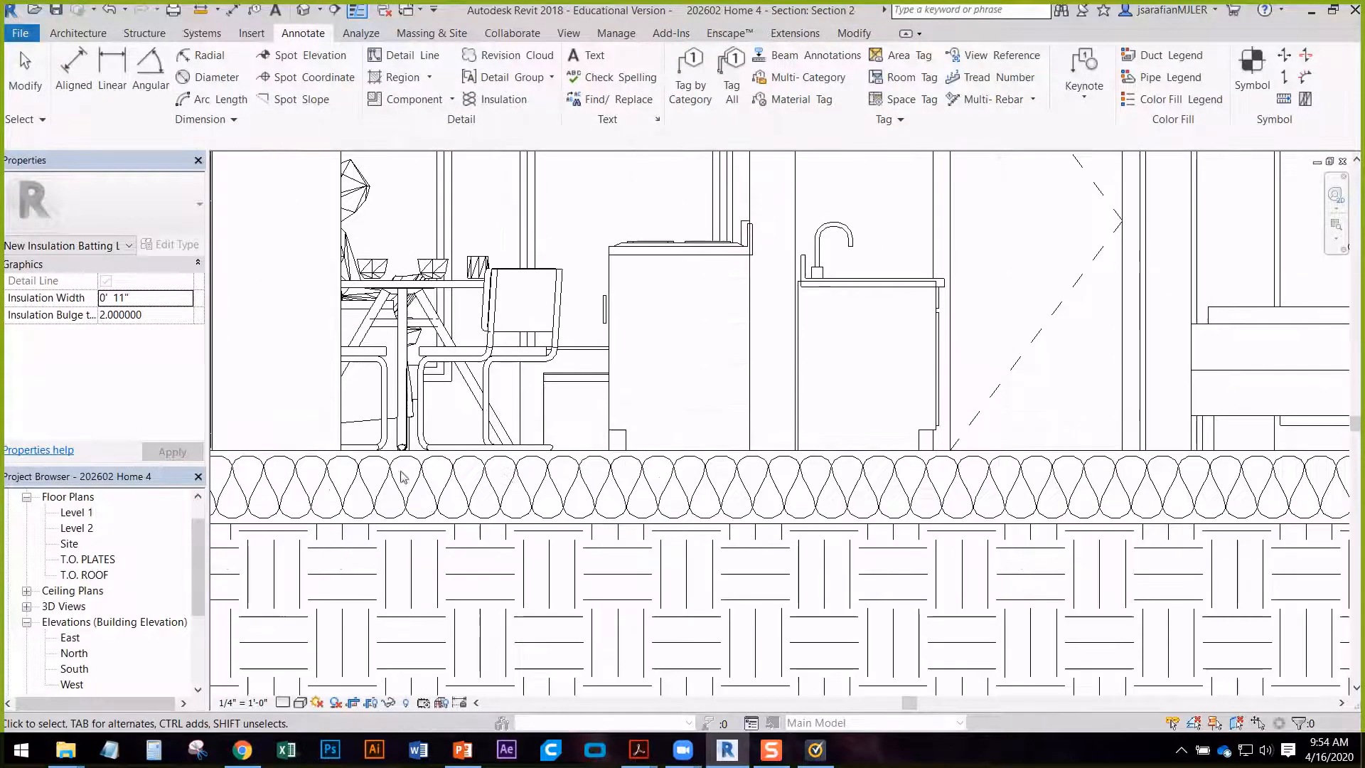
middle_click_drag(311, 502, 733, 500)
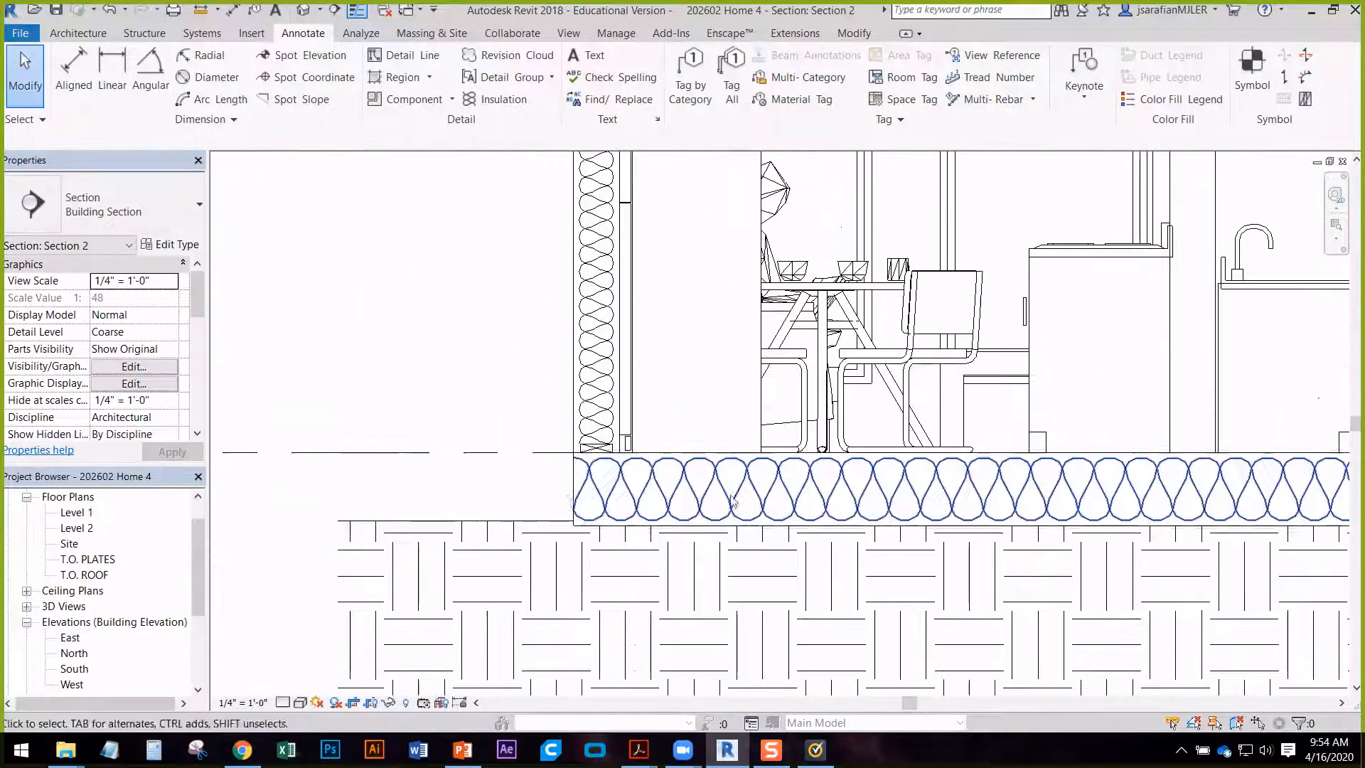
left_click(580, 488)
left_click_drag(574, 489, 619, 489)
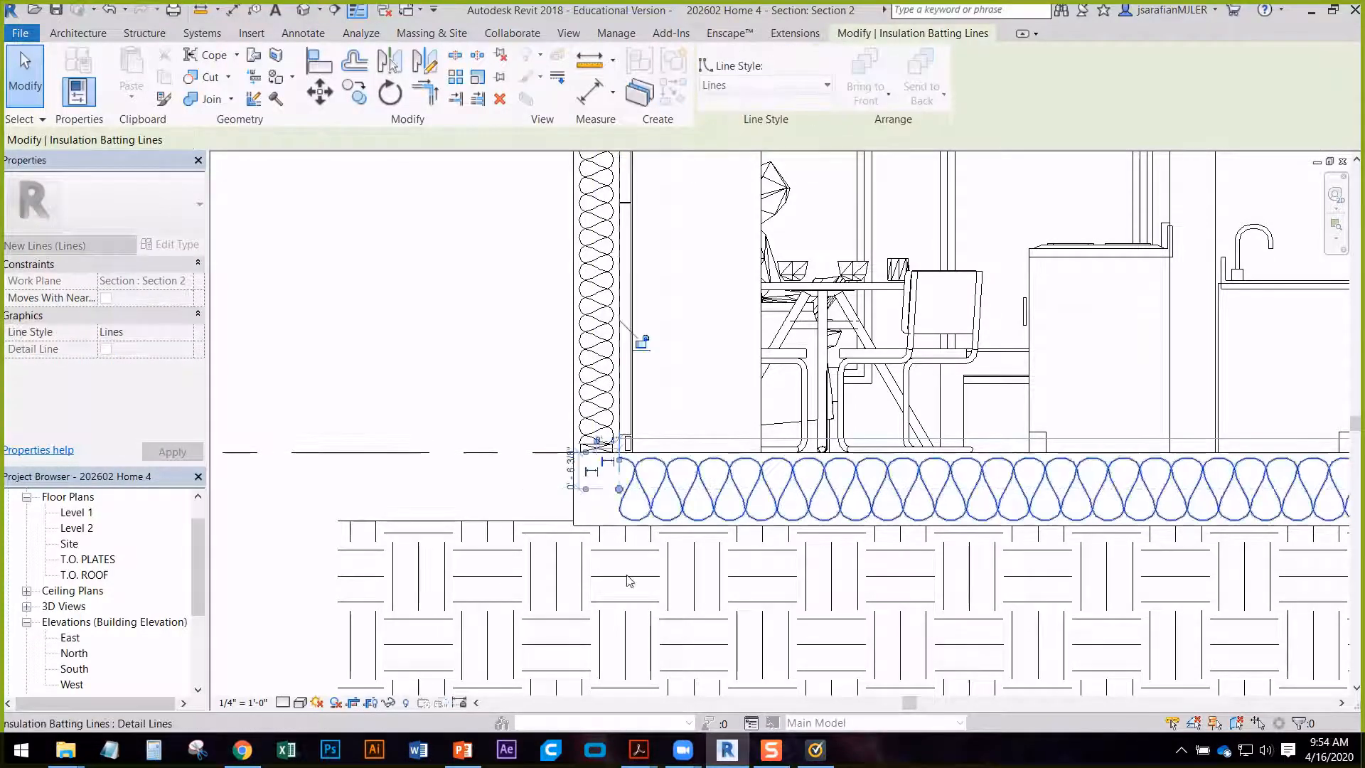
left_click(411, 378)
middle_click_drag(861, 534, 578, 565)
scroll(460, 442, "down", 4)
middle_click_drag(1007, 558, 855, 481)
middle_click_drag(1088, 359, 1052, 403)
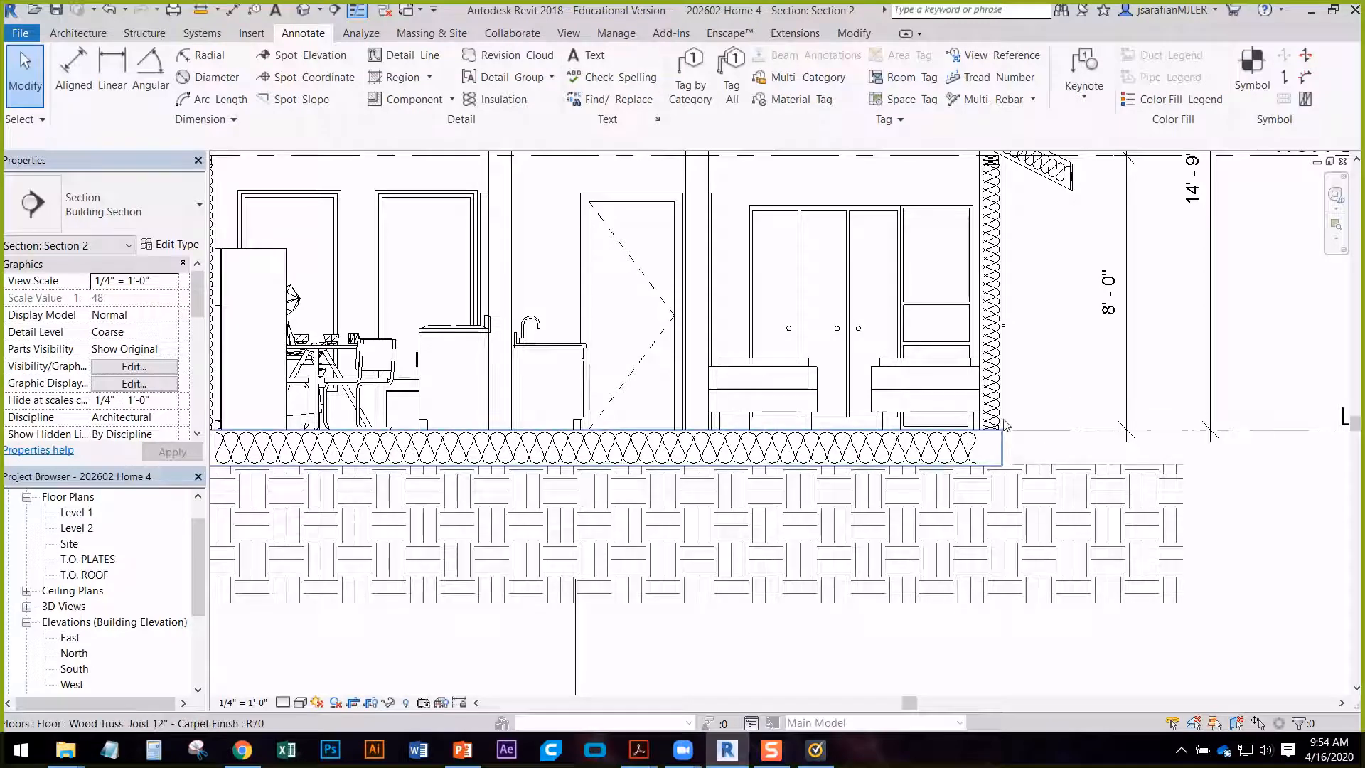
- Turn off the thin lines display so the building section shows its true line weights
middle_click_drag(1058, 389, 1052, 633)
middle_click_drag(690, 310, 849, 276)
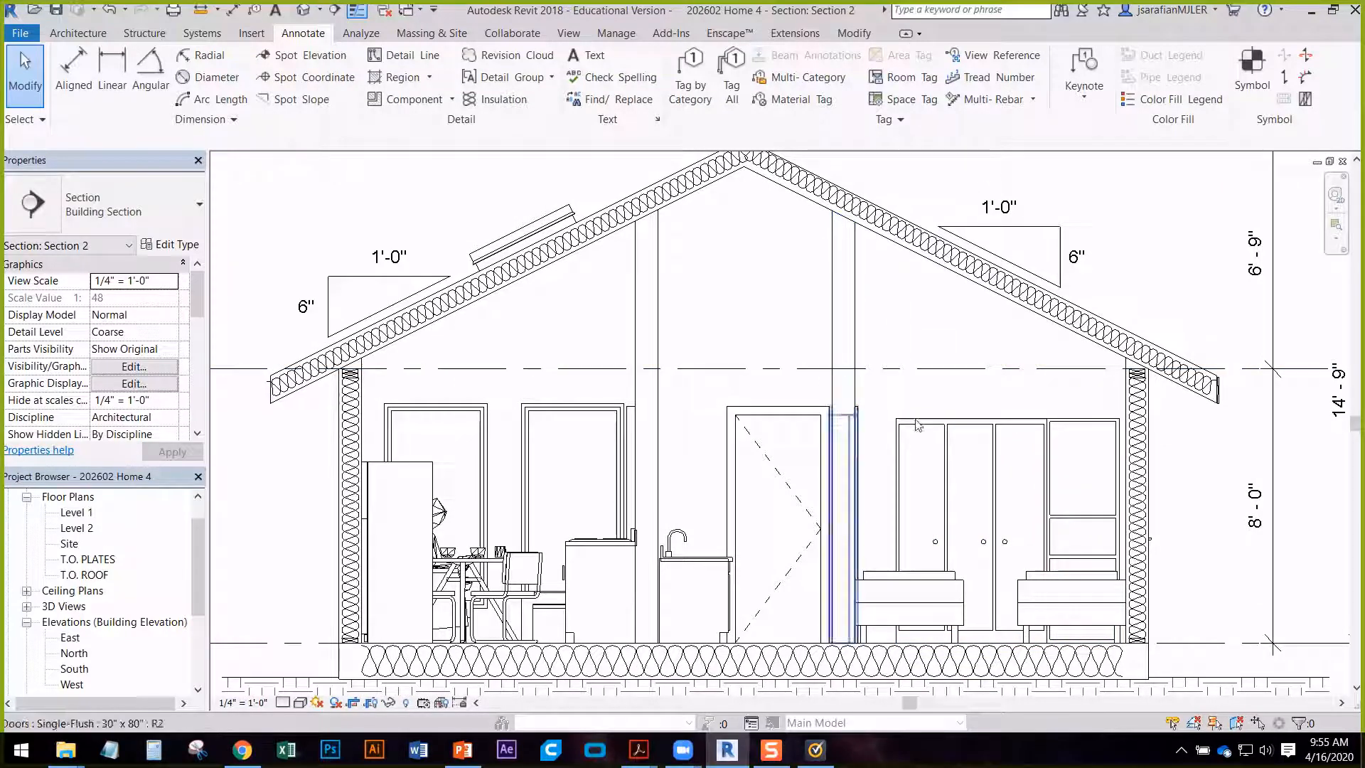
middle_click_drag(893, 362, 848, 302)
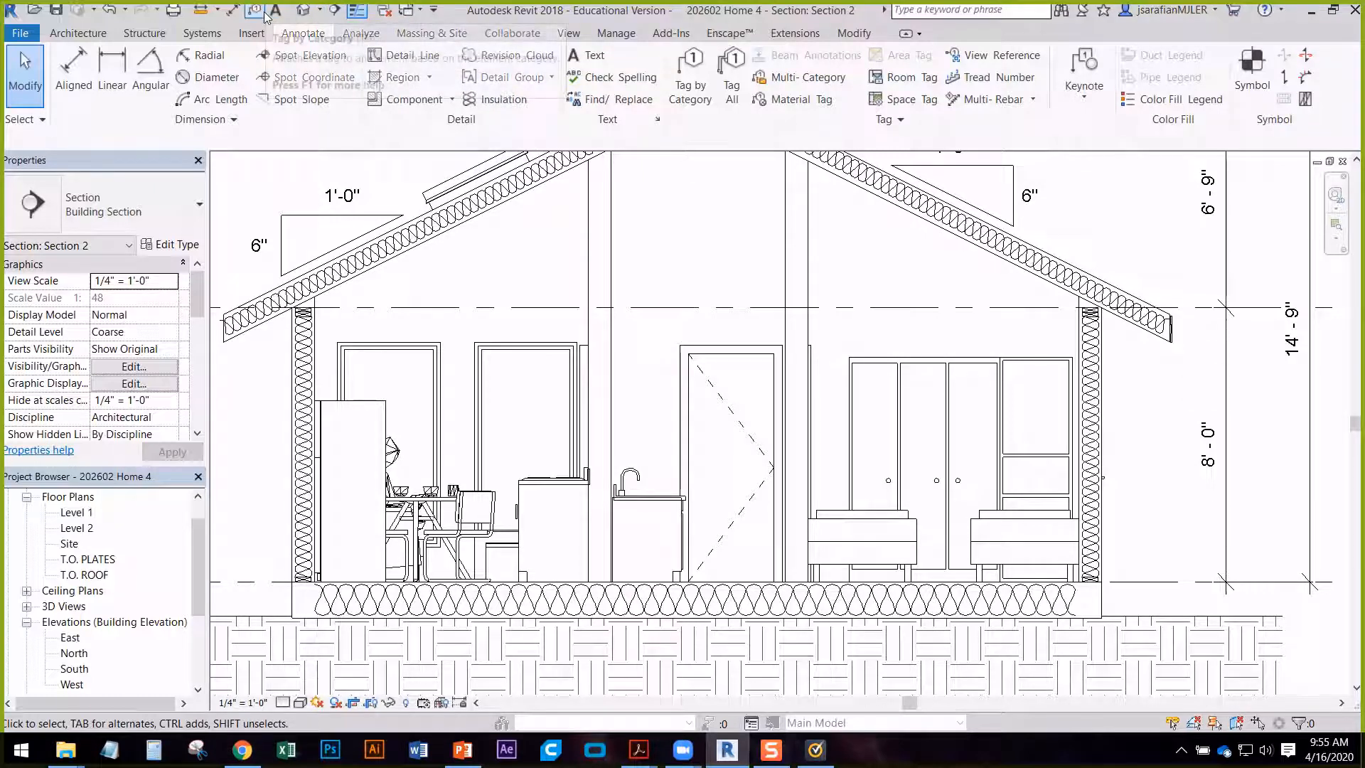
left_click(354, 12)
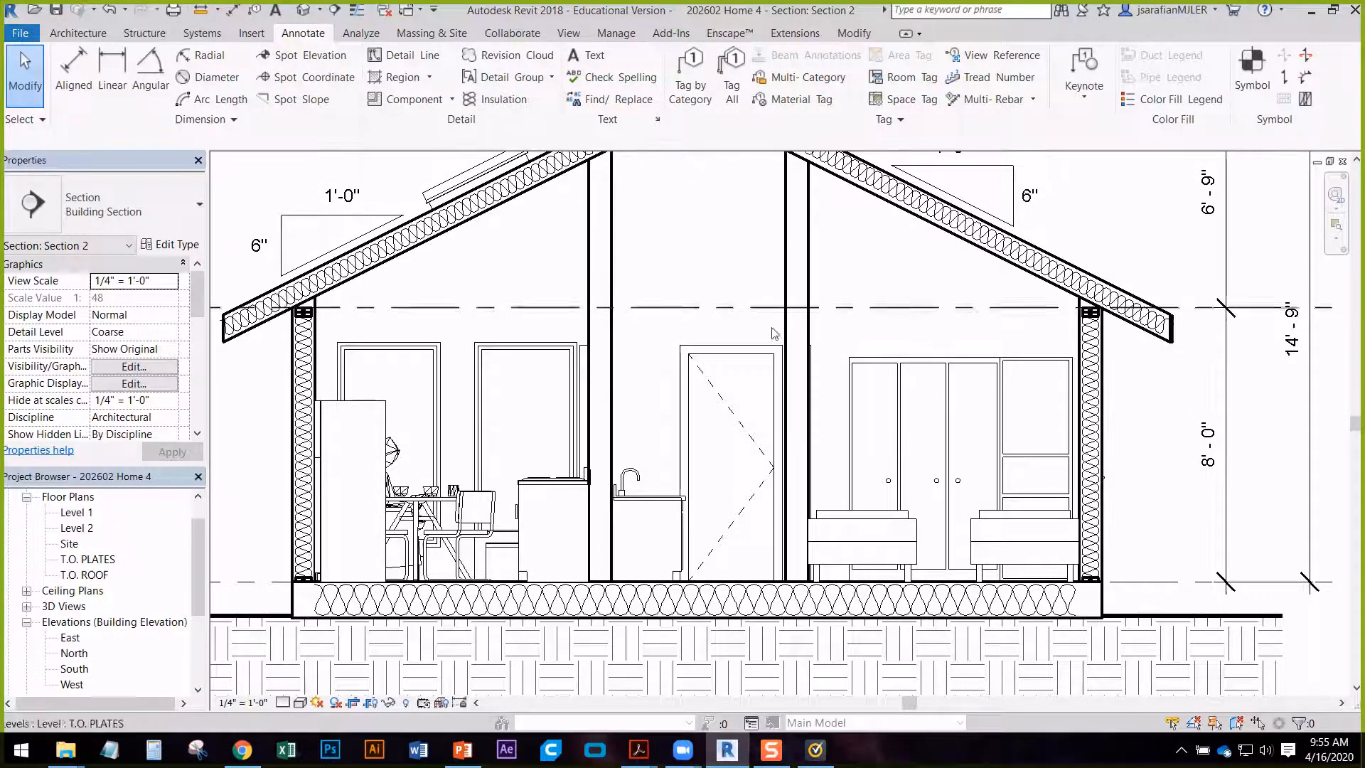
mouse_move(828, 398)
middle_mouse_down()
mouse_move(823, 472)
mouse_move(838, 376)
middle_mouse_up()
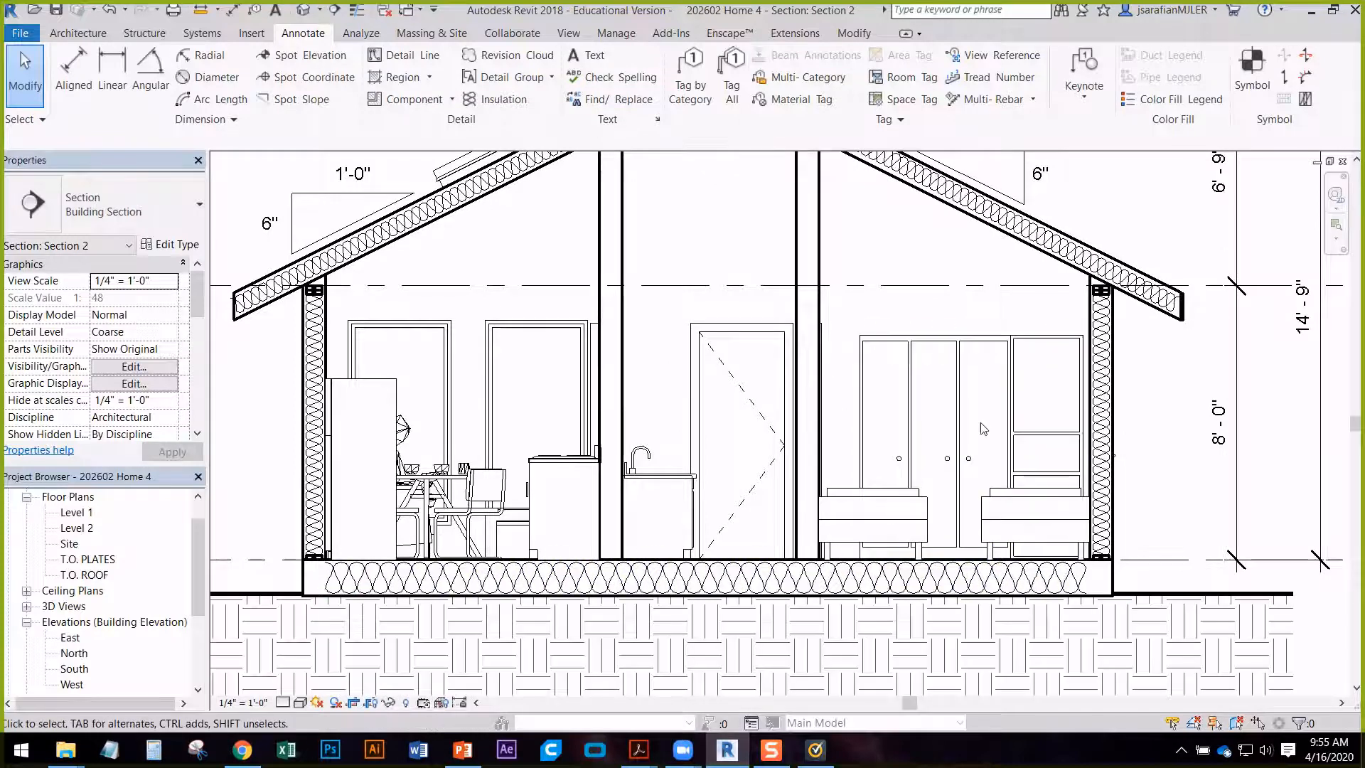
- Place a text note reading SKYLIGHT with a two-segment leader pointing at the skylight on the left roof slope
scroll(1127, 602, "down", 2)
scroll(782, 423, "up", 4)
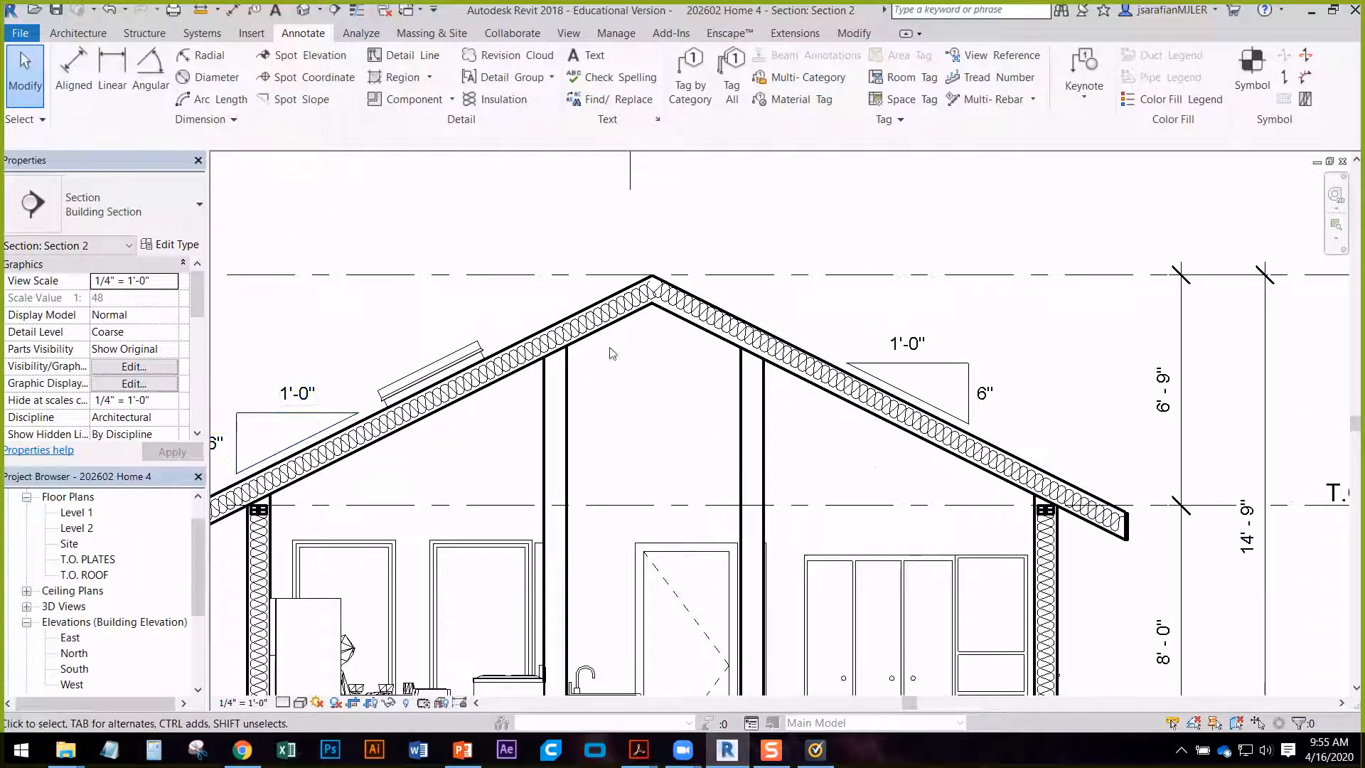
middle_click_drag(449, 357, 712, 375)
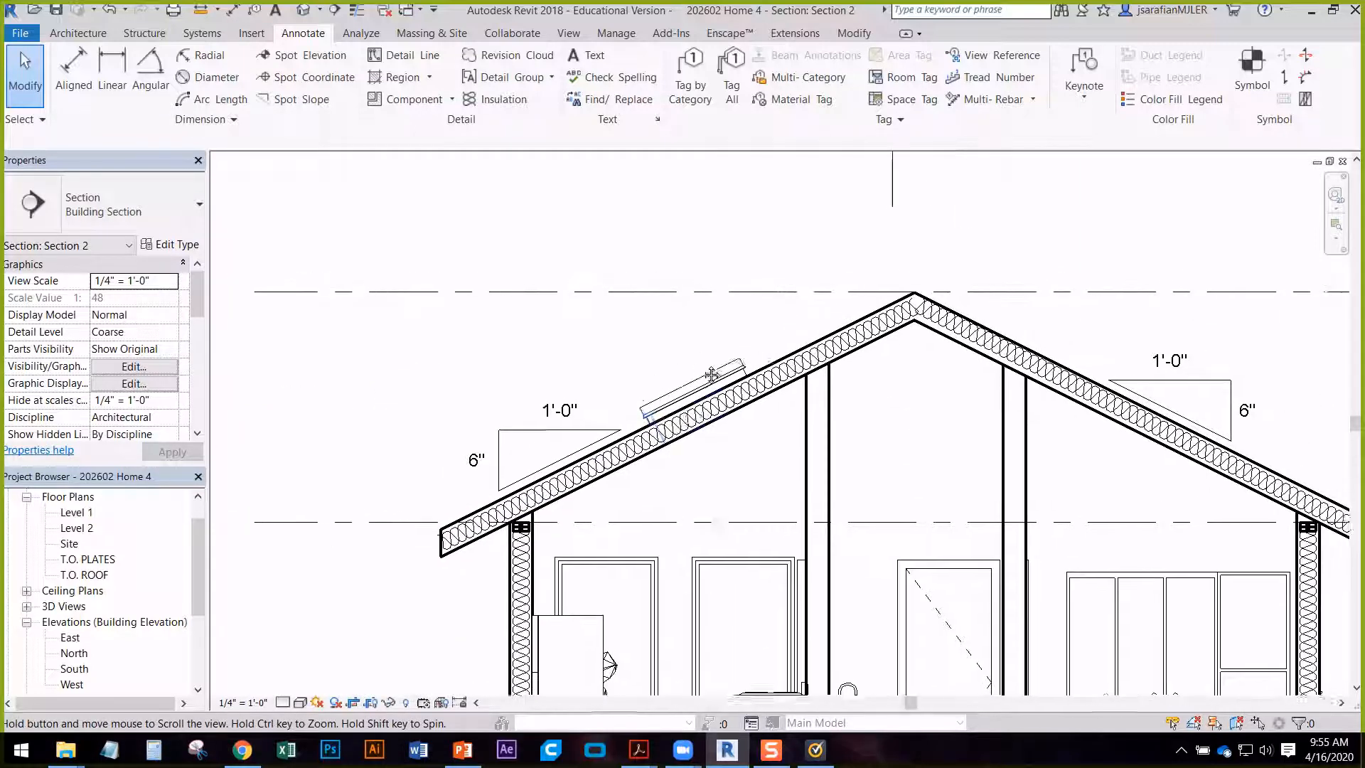
scroll(712, 375, "up", 2)
middle_click_drag(847, 497, 800, 484)
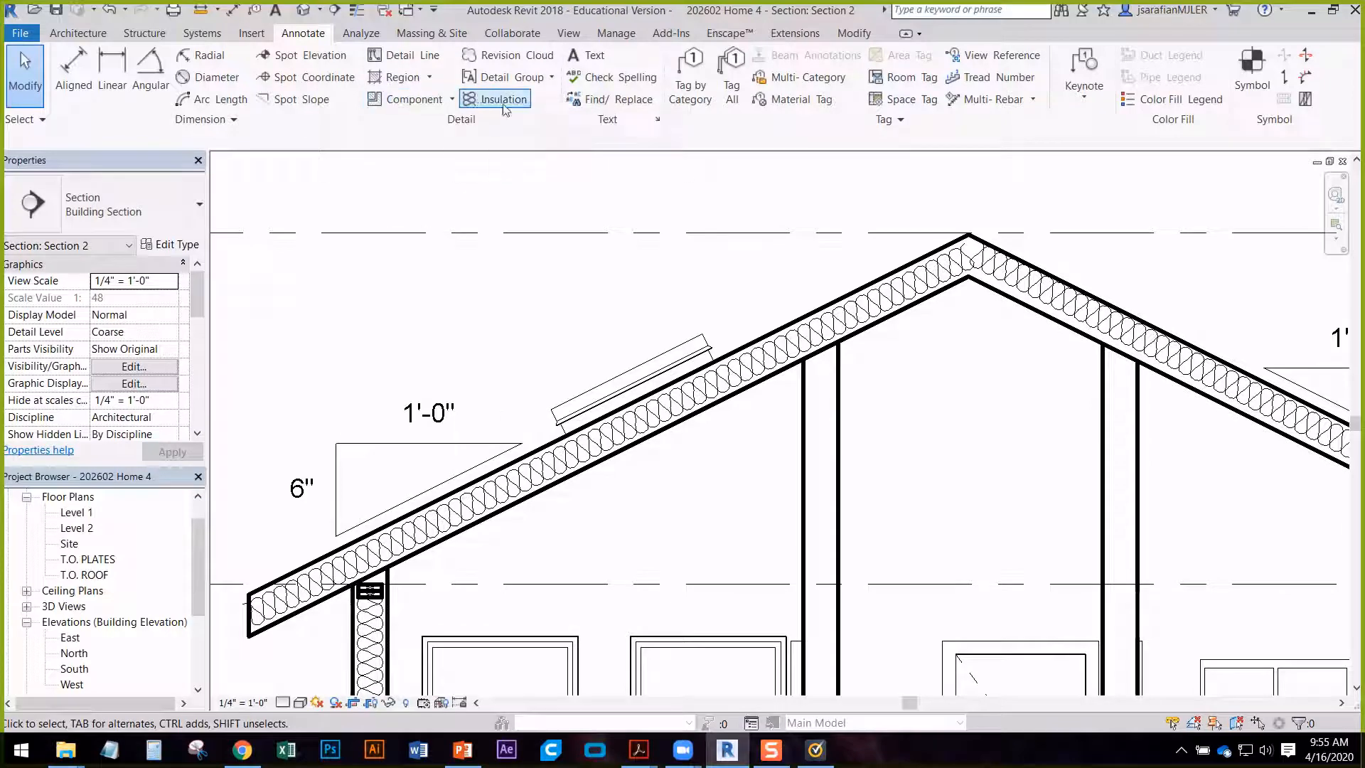
left_click(587, 56)
left_click(710, 104)
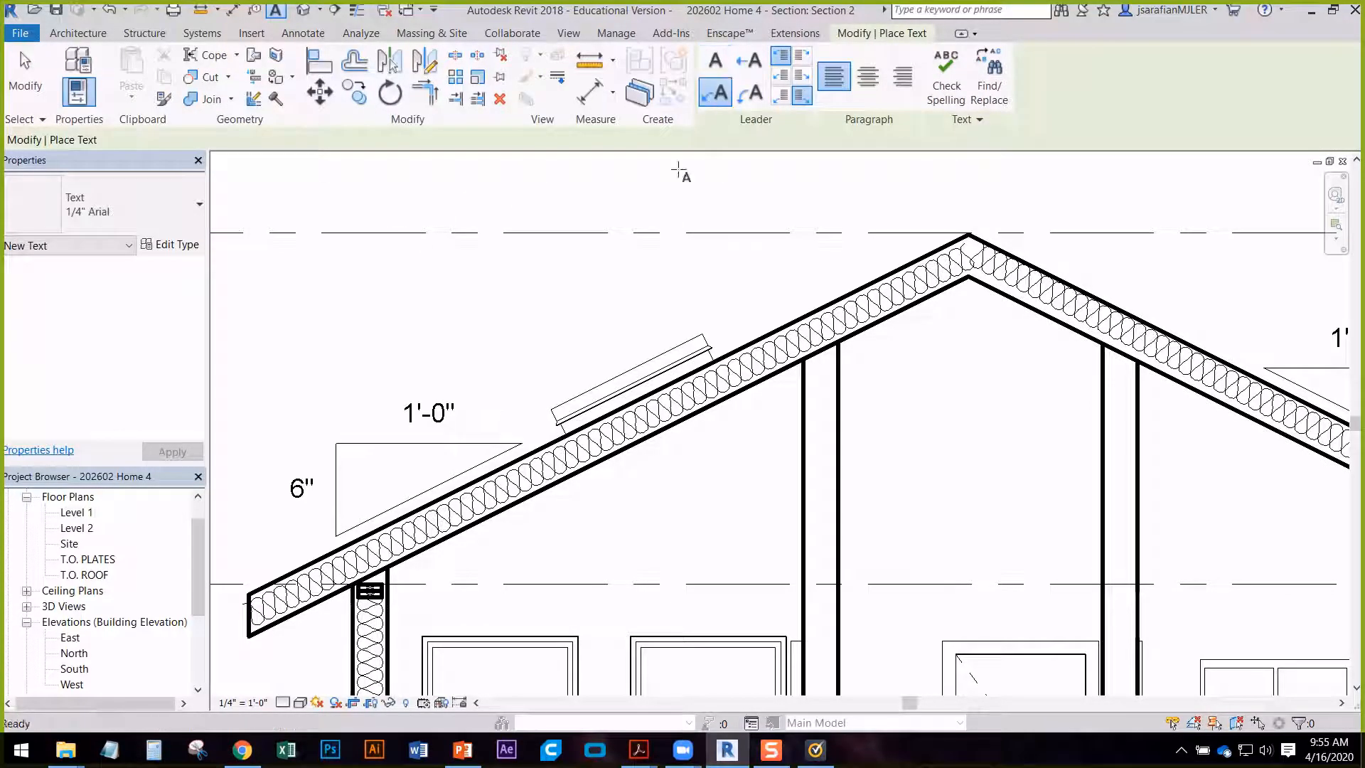
left_click(654, 356)
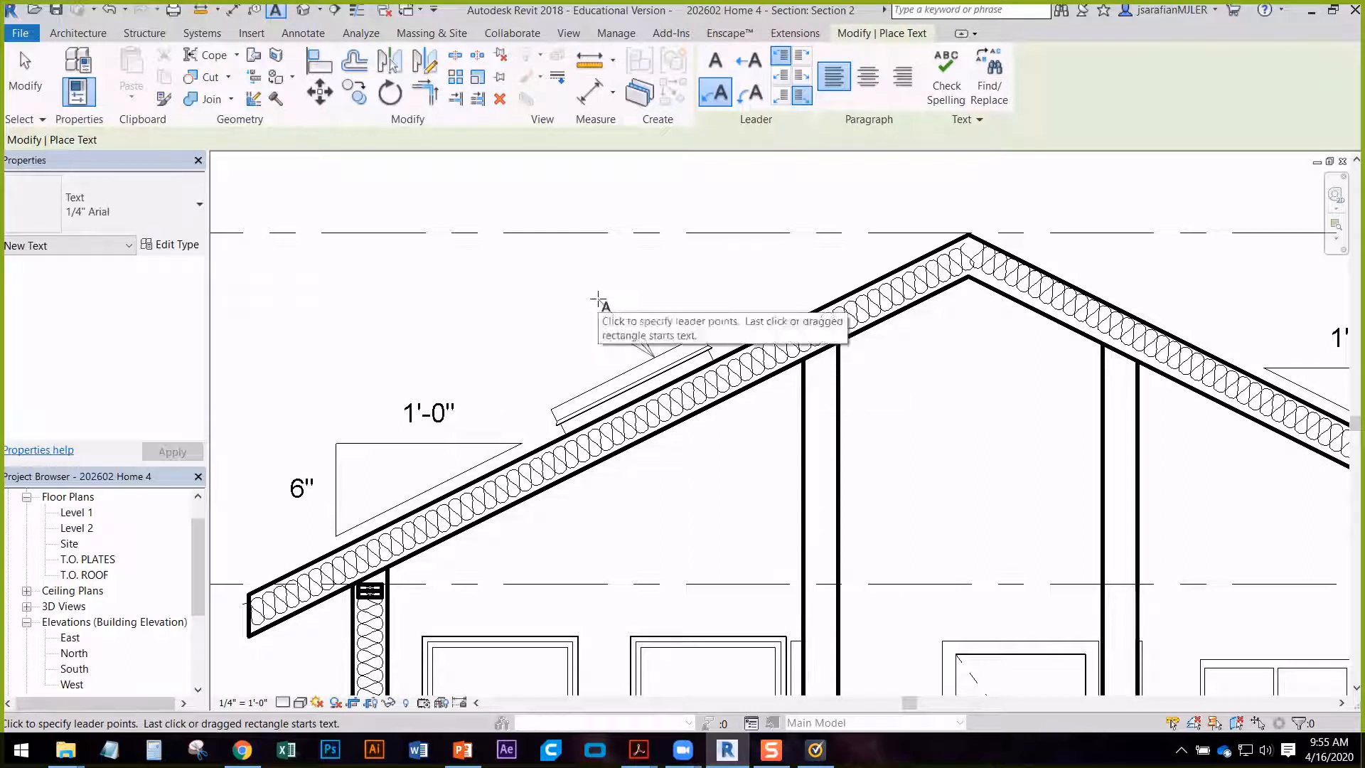
left_click(452, 301)
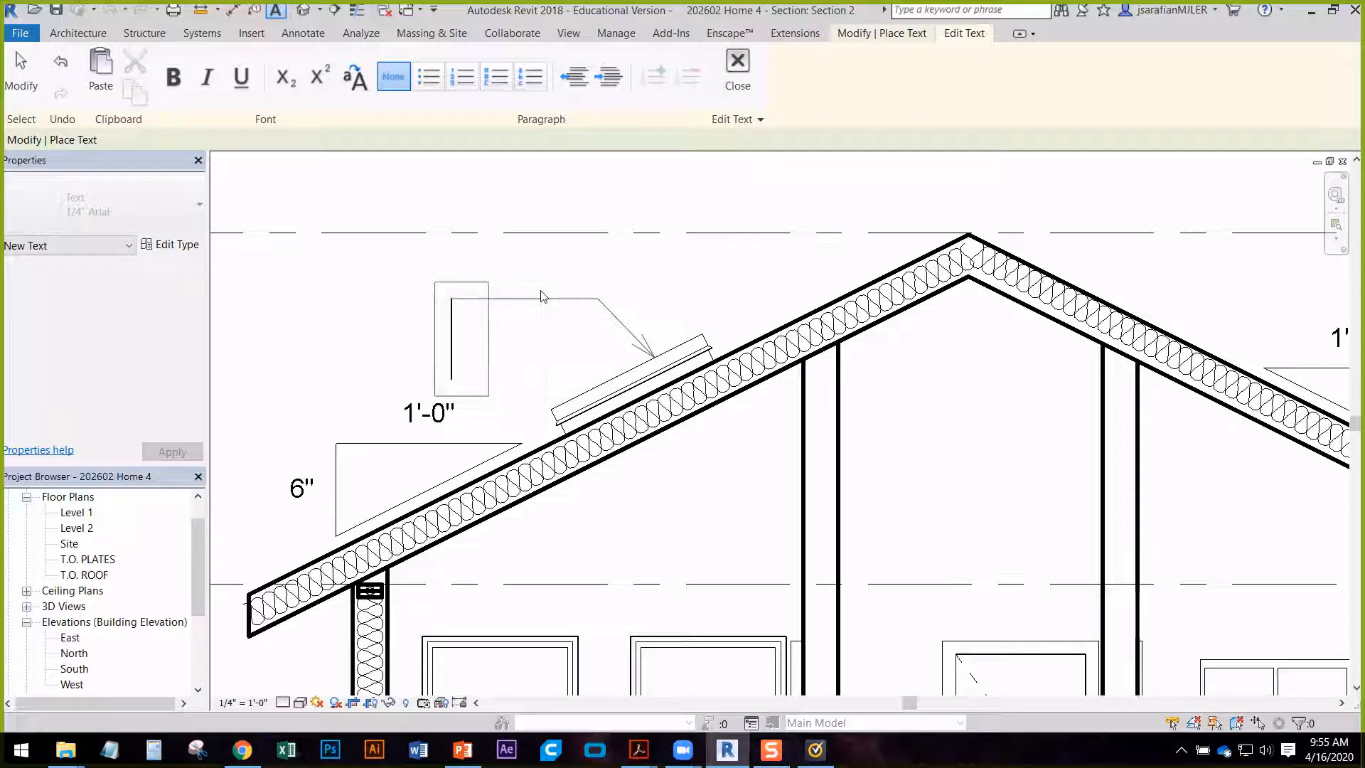
type("KYLIGHT")
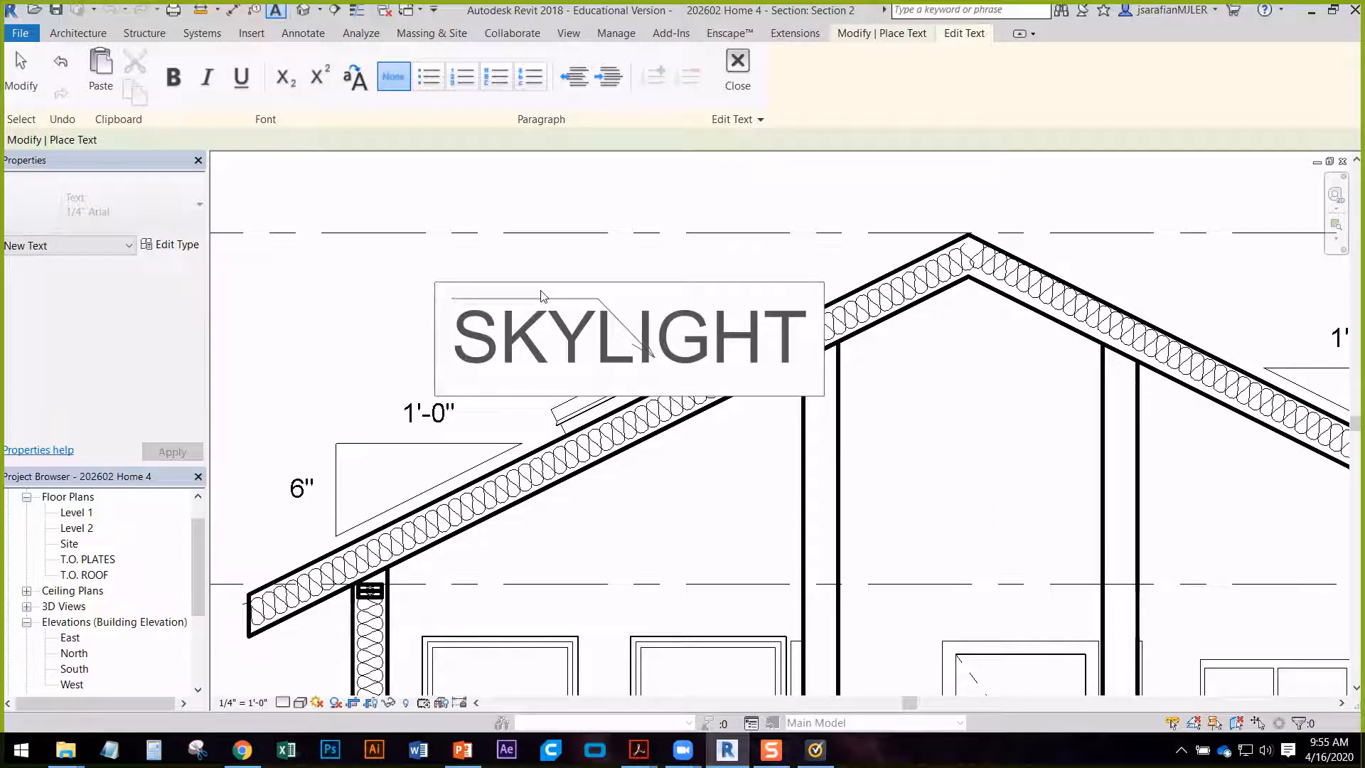
left_click(599, 254)
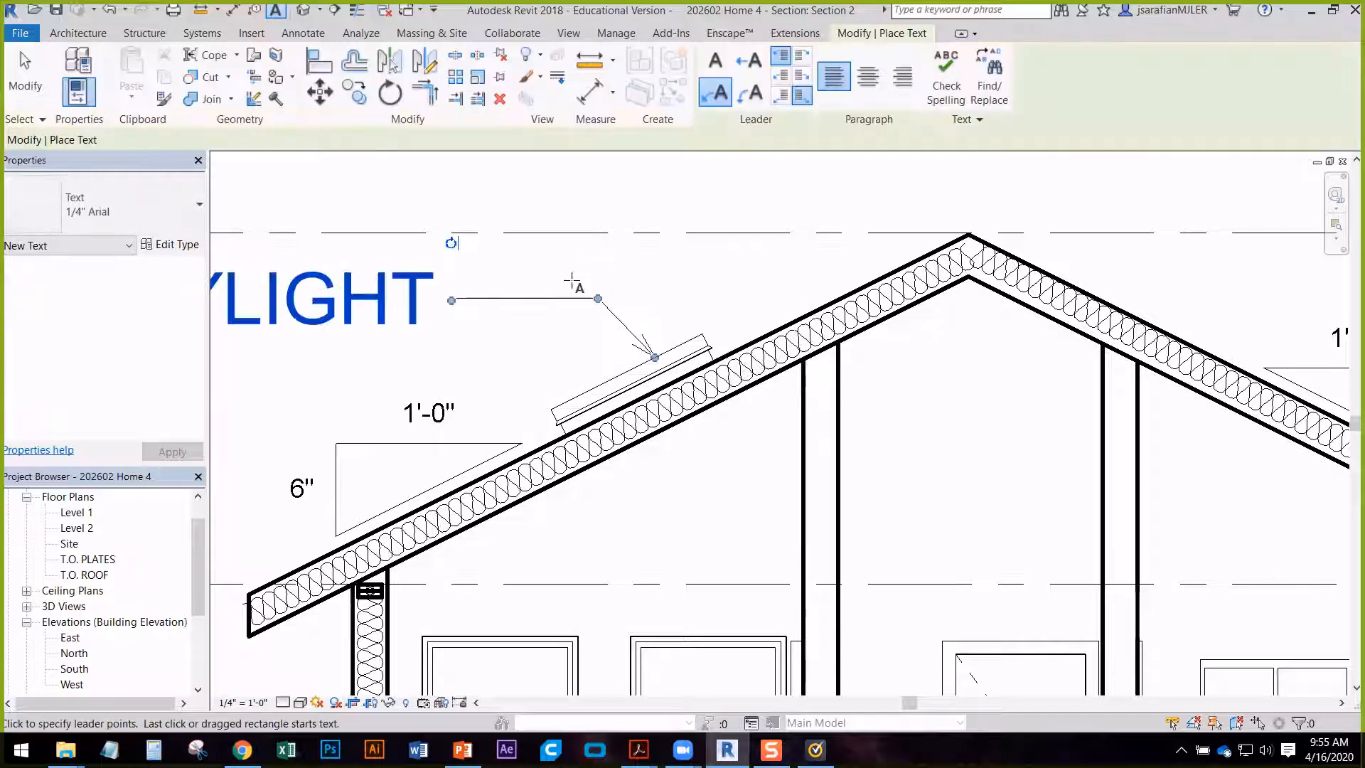
- Change the SKYLIGHT note's text type to 3/32" Arial
key("Escape")
left_click(425, 331)
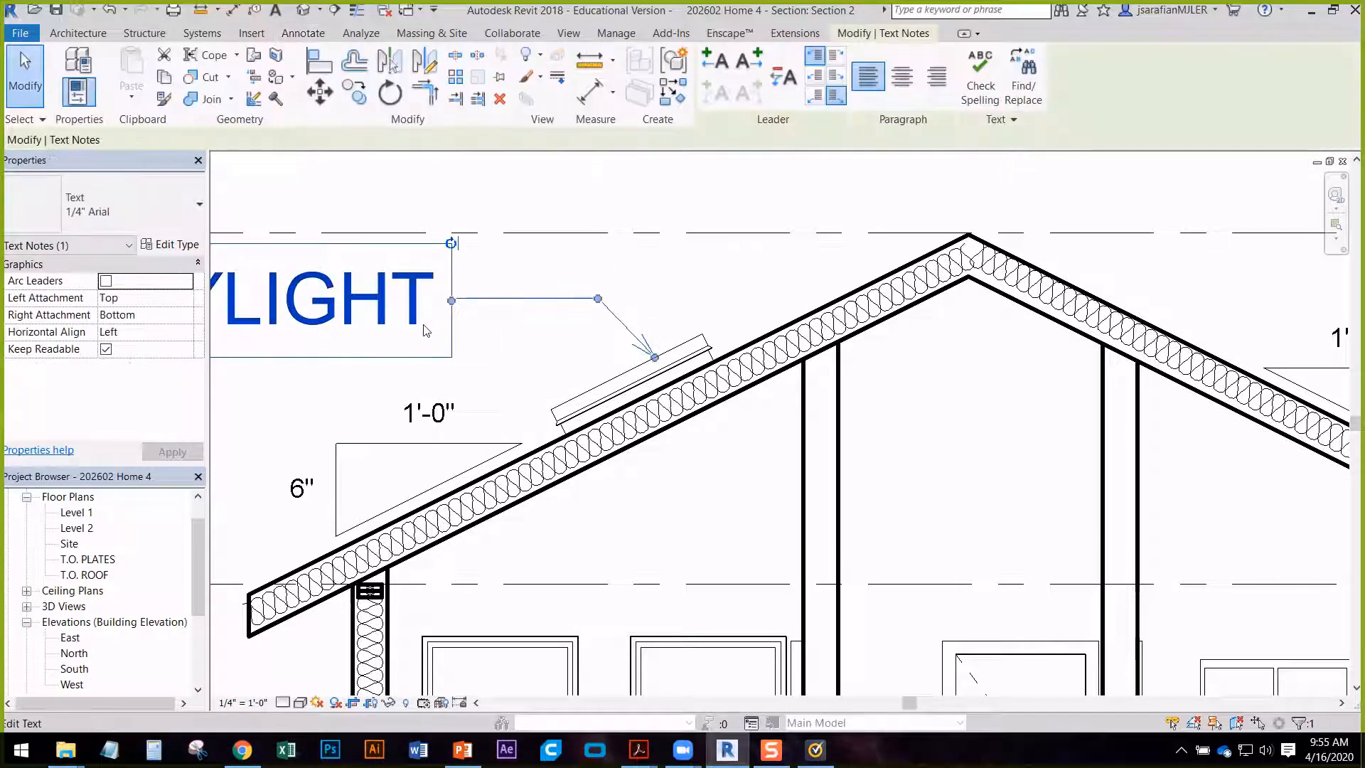
left_click(162, 206)
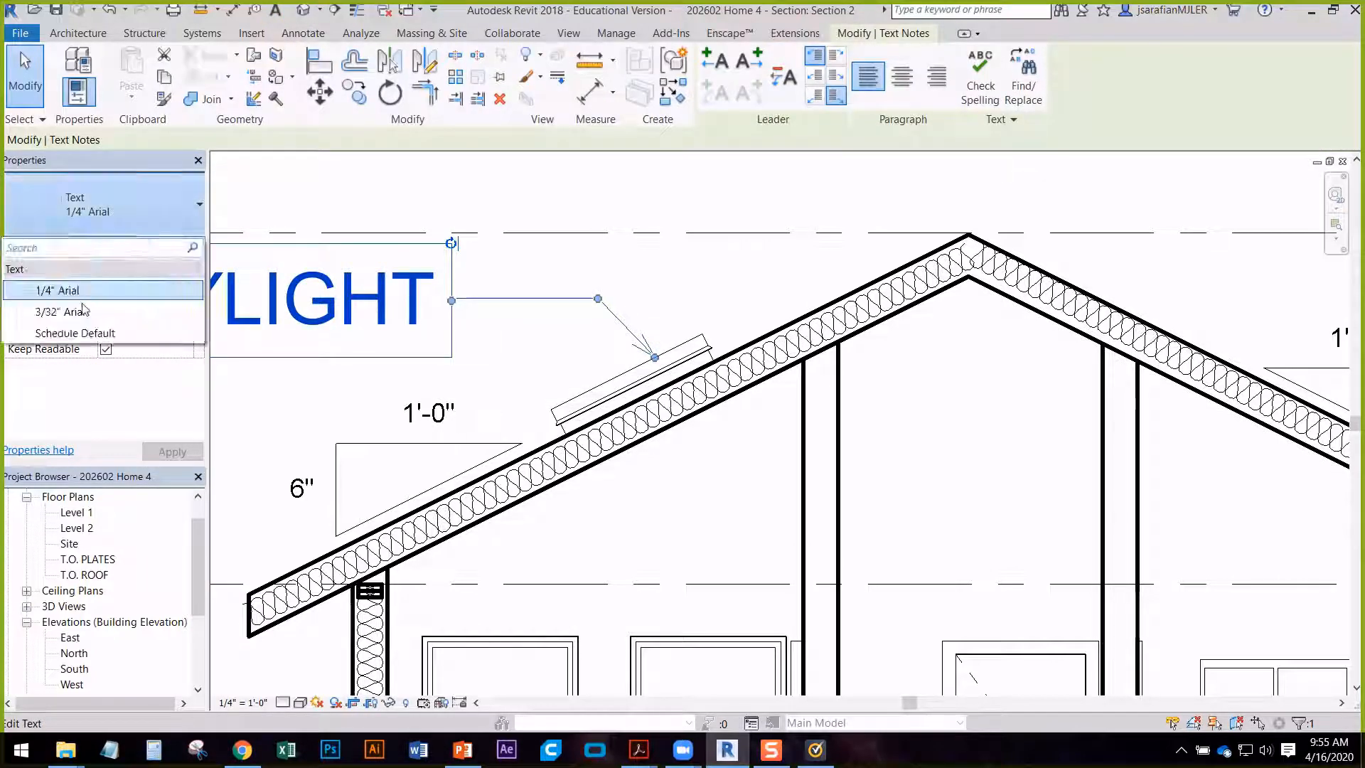
left_click(108, 314)
- Move the SKYLIGHT note closer to the skylight and reposition its leader elbow between the text and the arrowhead
middle_click_drag(504, 327, 812, 345)
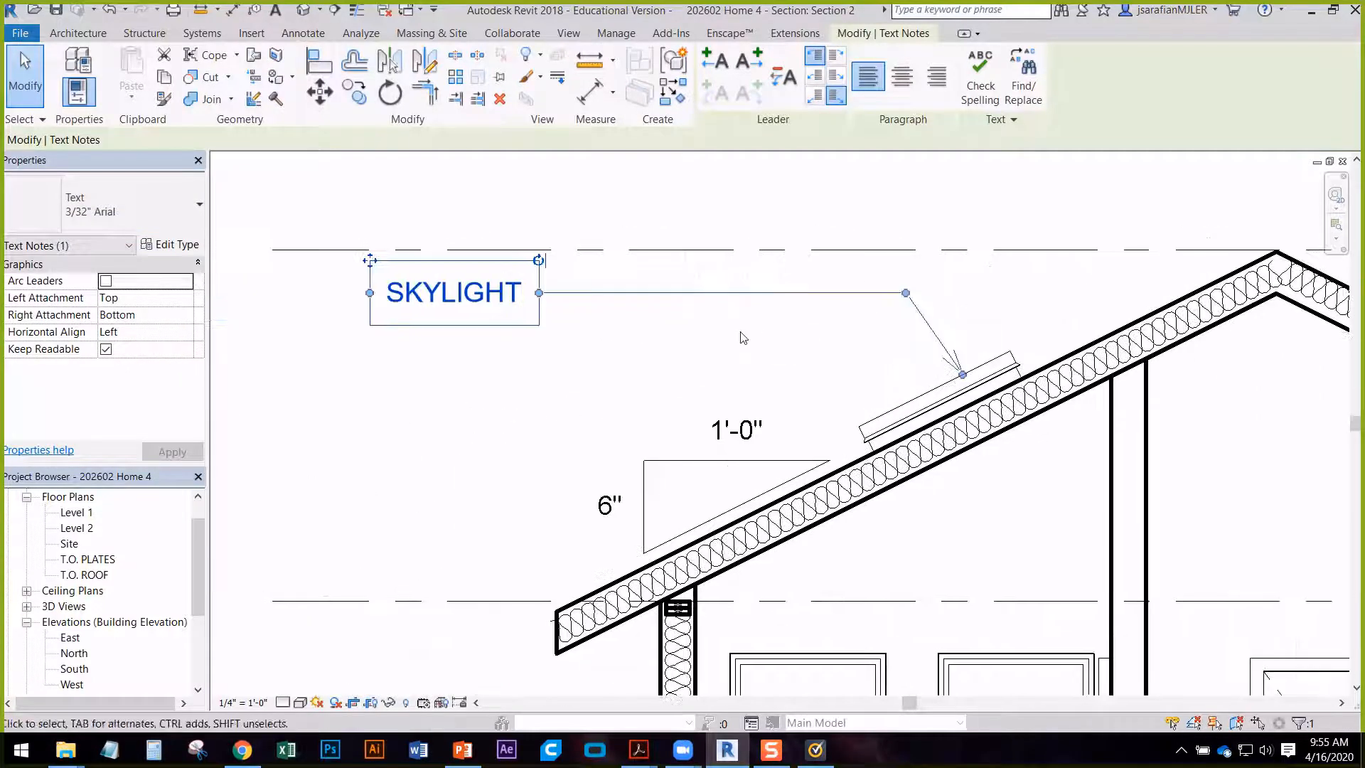
left_click_drag(538, 292, 753, 292)
left_click_drag(369, 262, 583, 261)
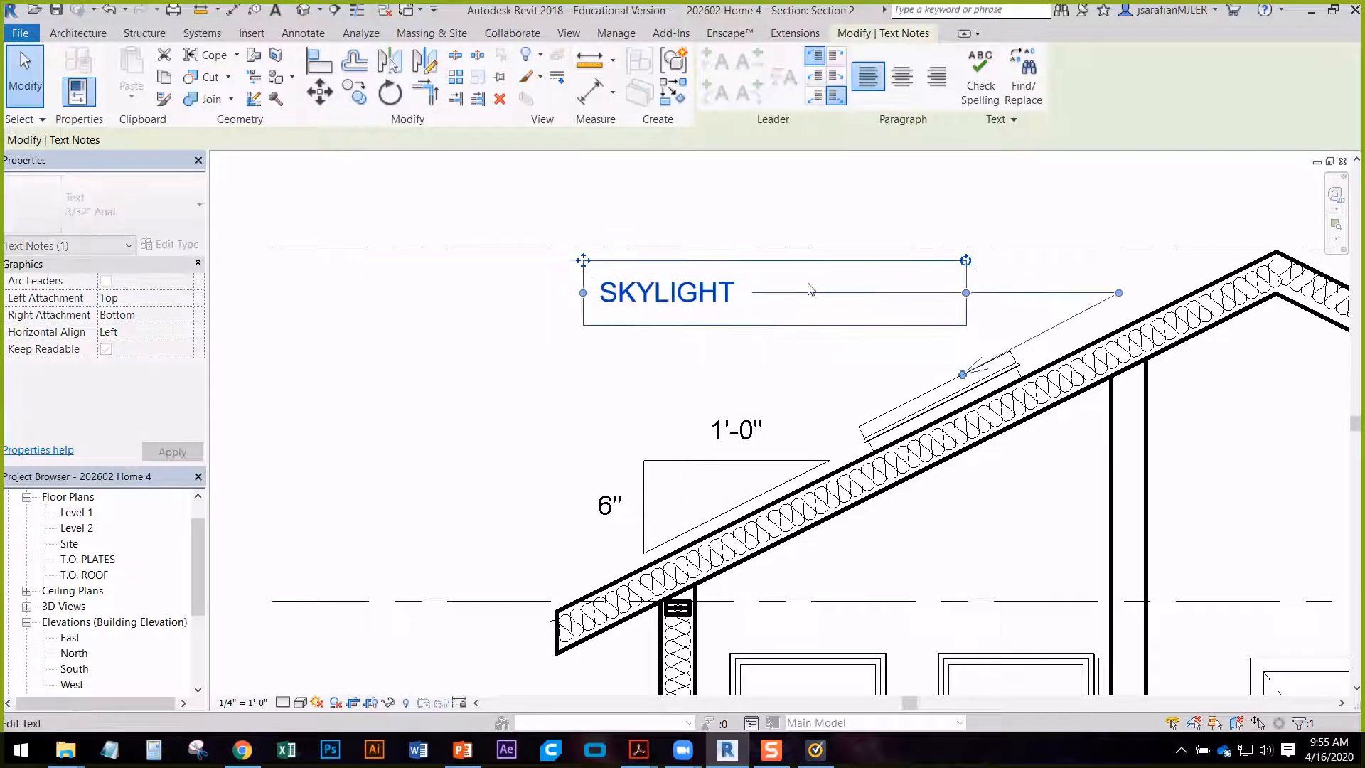
left_click_drag(965, 296, 786, 292)
key("Escape")
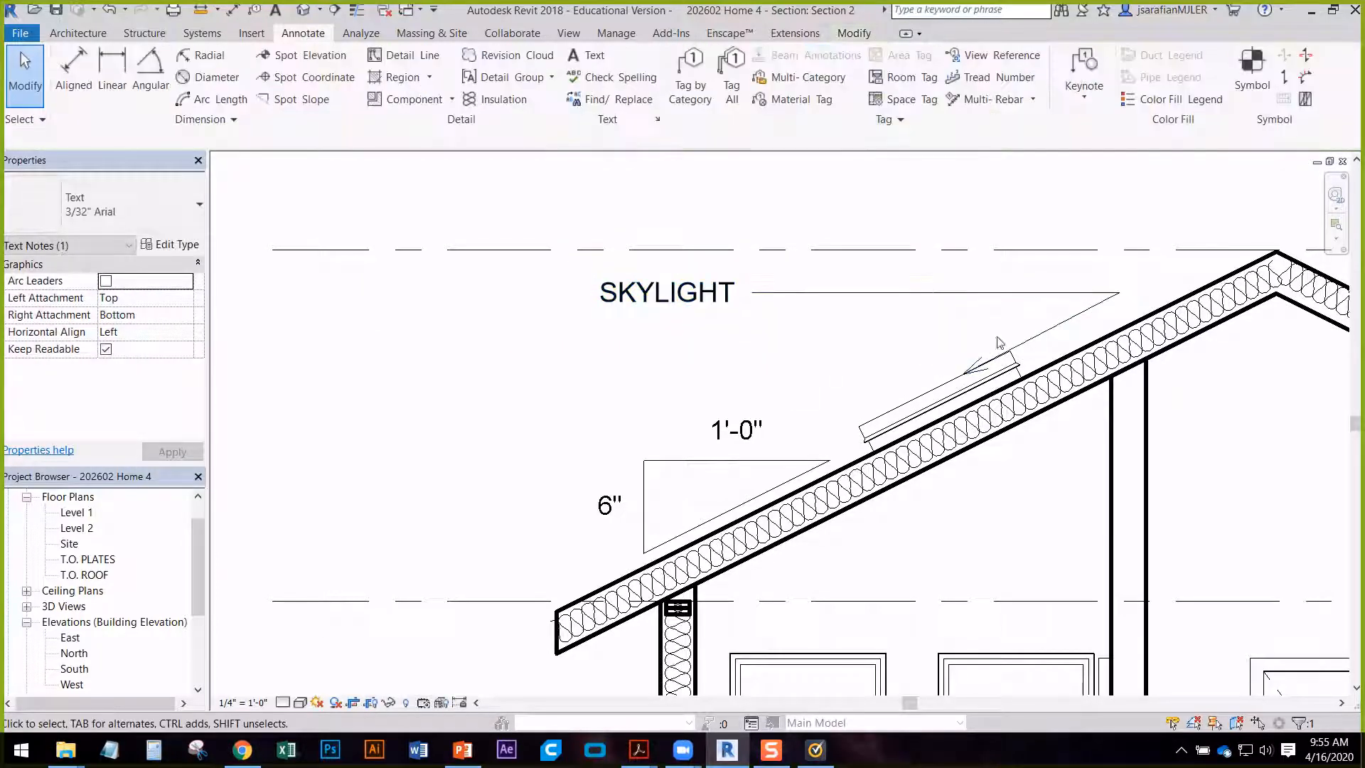
left_click(1112, 301)
left_click_drag(1116, 297, 848, 308)
key("Escape")
- Place a text note reading ASPHALT SHINGLE ON MOISTURE BARRIER with a two-segment leader pointing at the left roof slope near the ridge
scroll(711, 298, "down", 4)
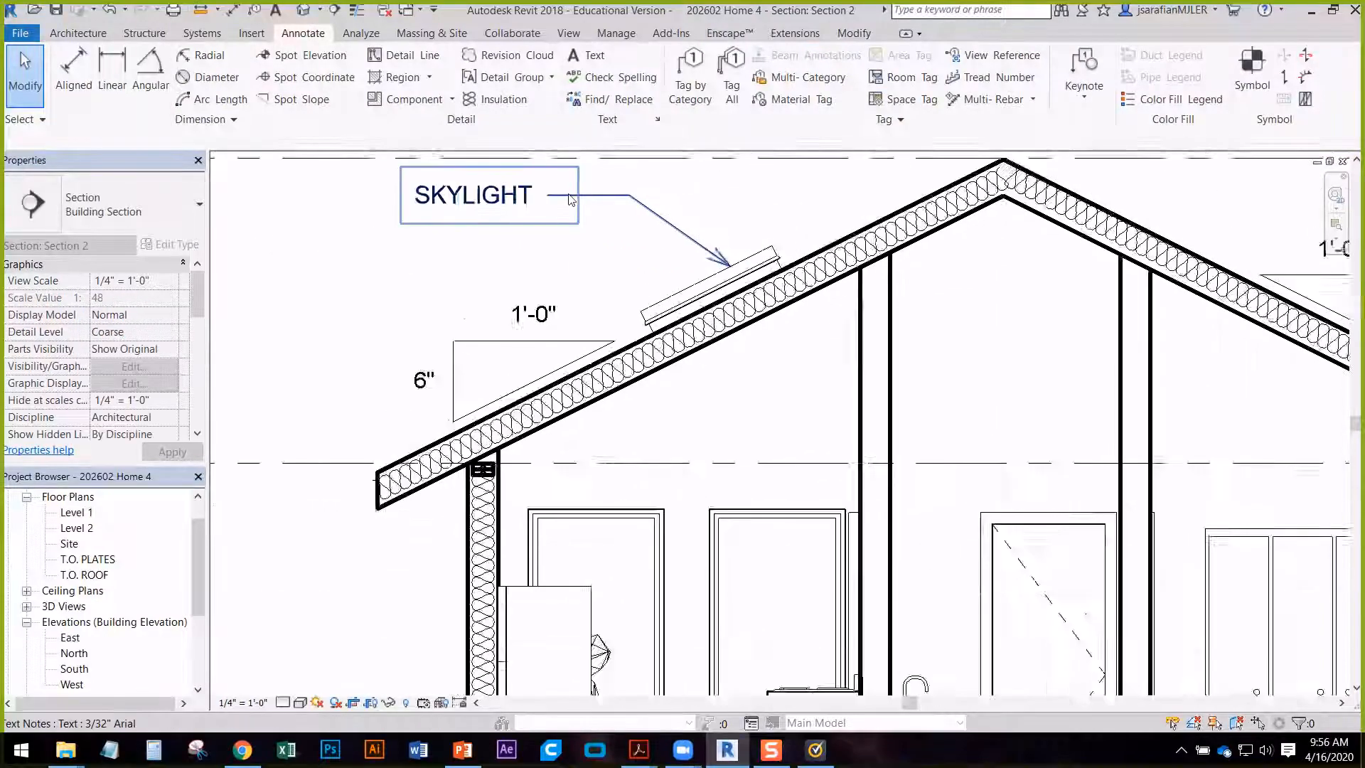
middle_click_drag(718, 287, 549, 375)
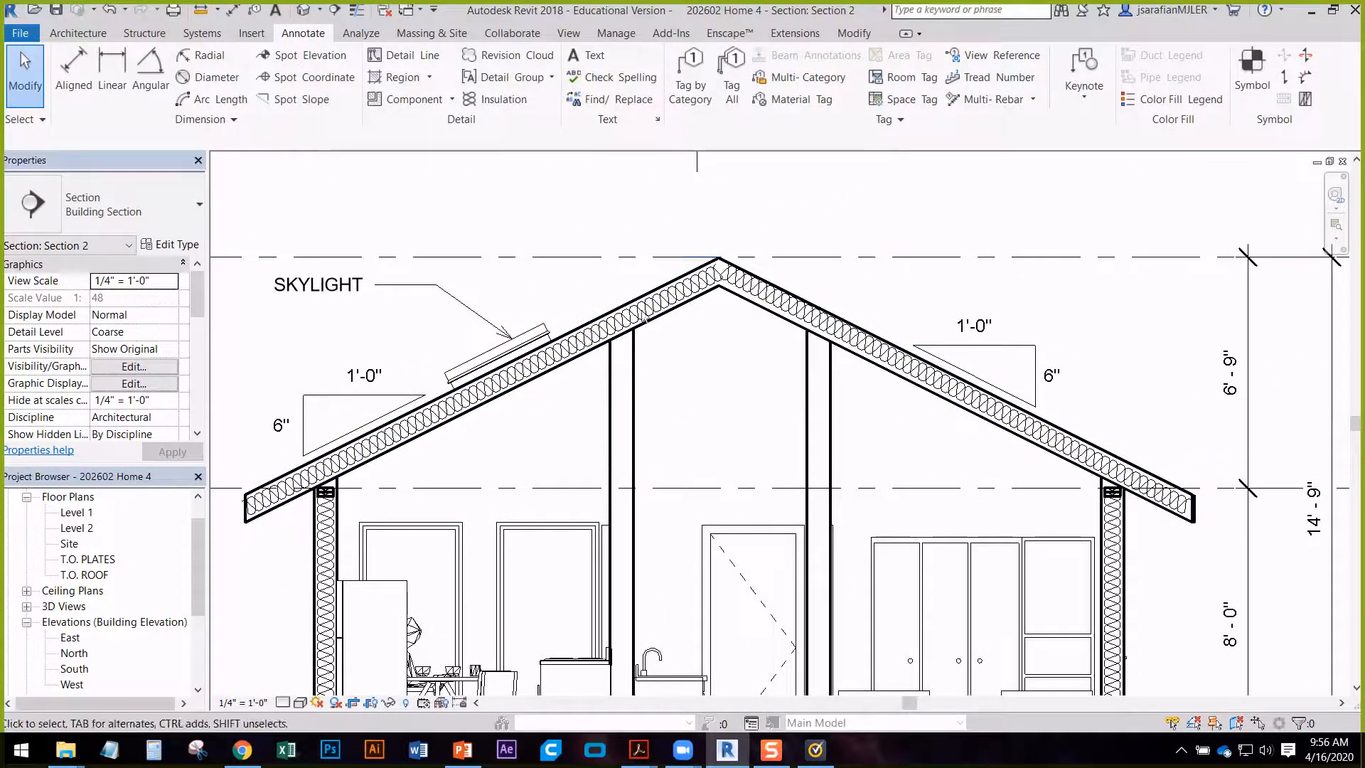
middle_click_drag(538, 313, 615, 307)
scroll(547, 238, "up", 3)
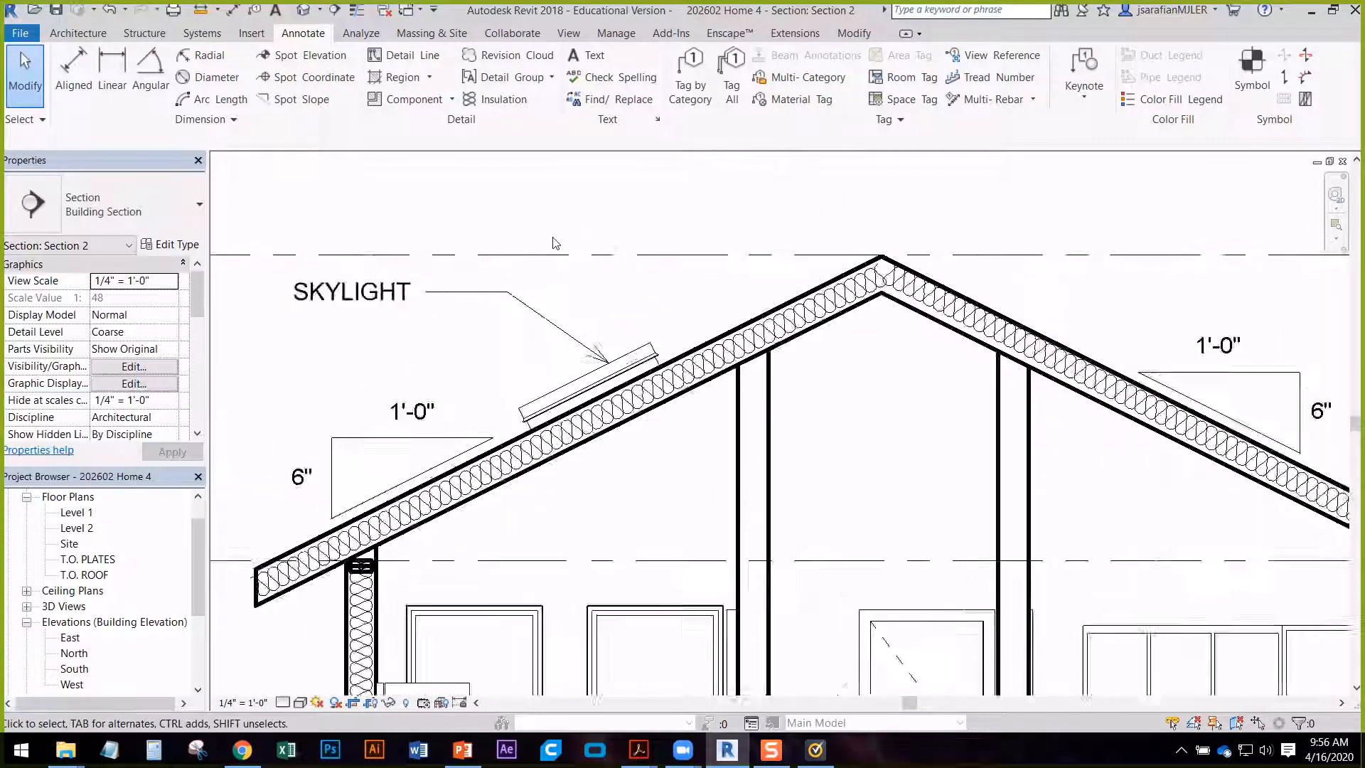
left_click(603, 57)
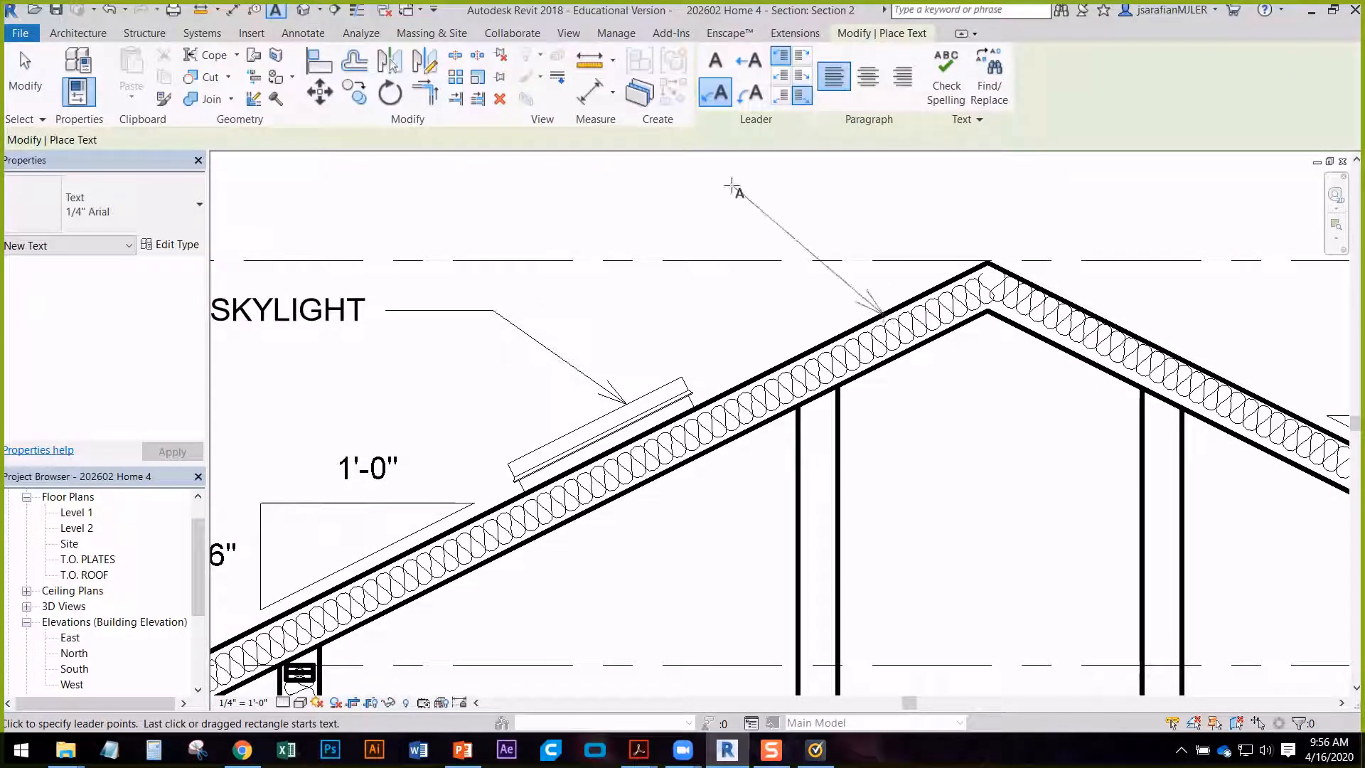
left_click(610, 196)
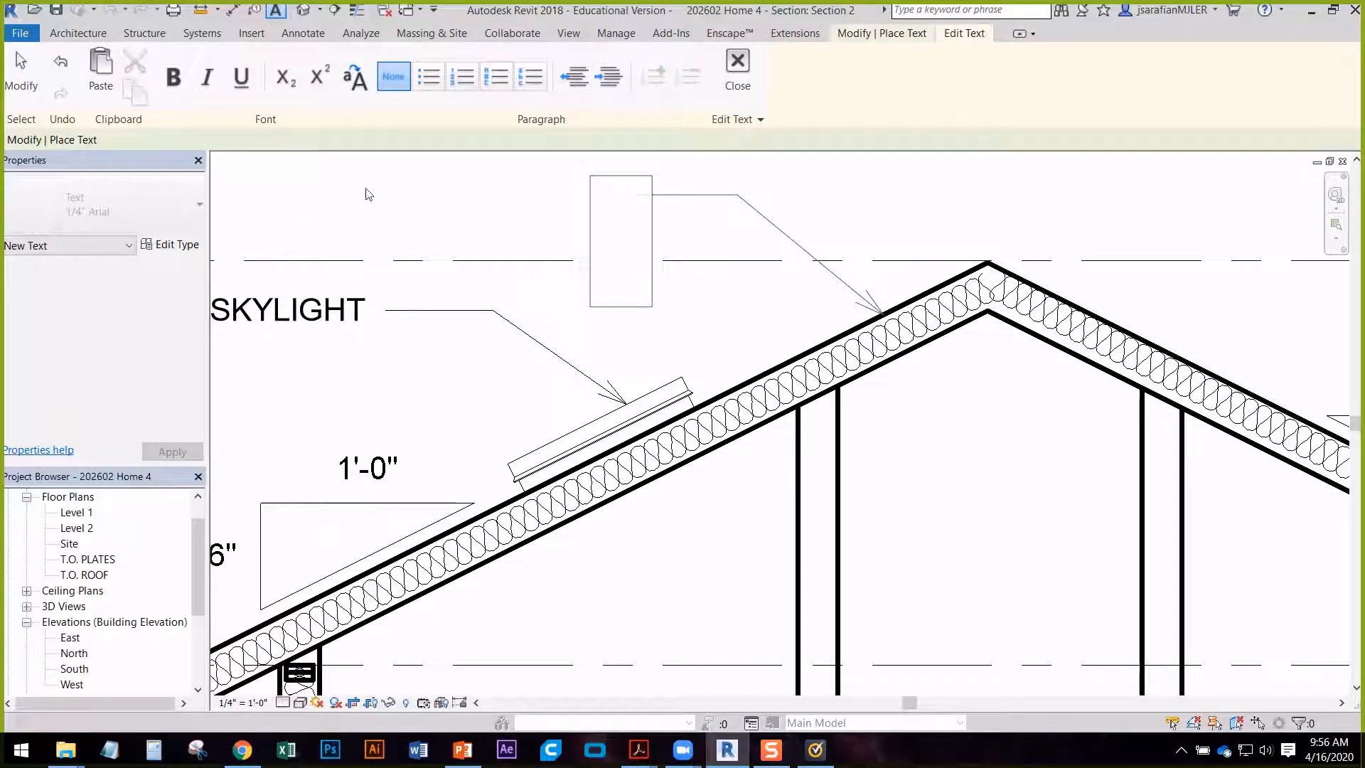
type("ASP")
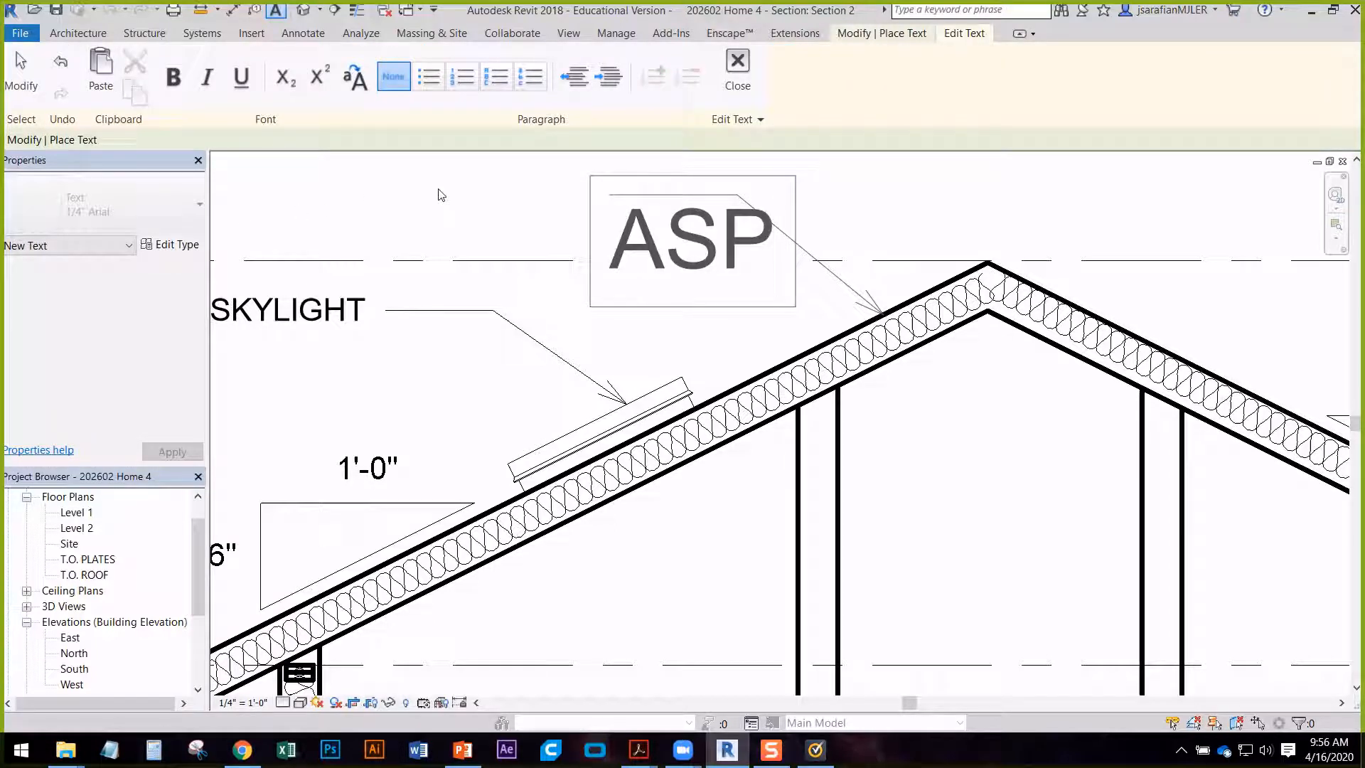
type("HALT SHINGLE")
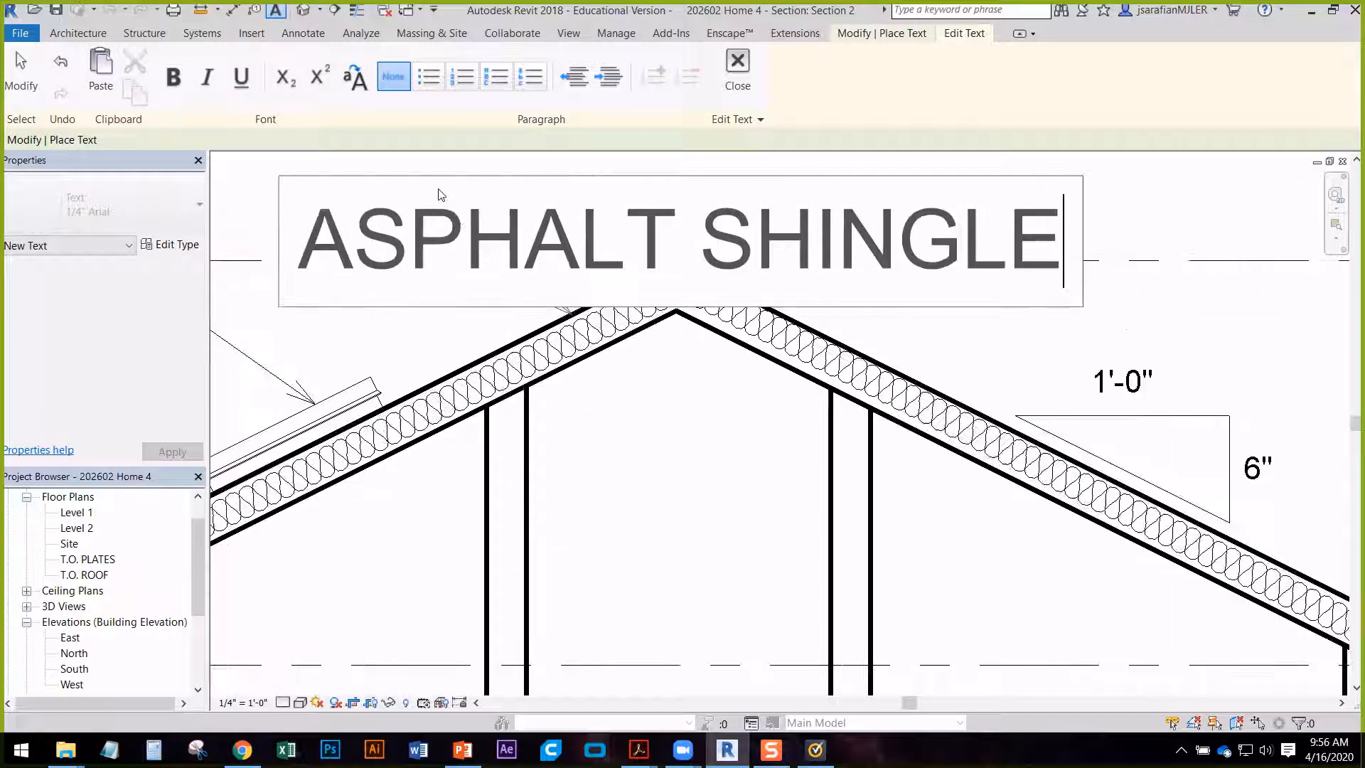
type(" ON")
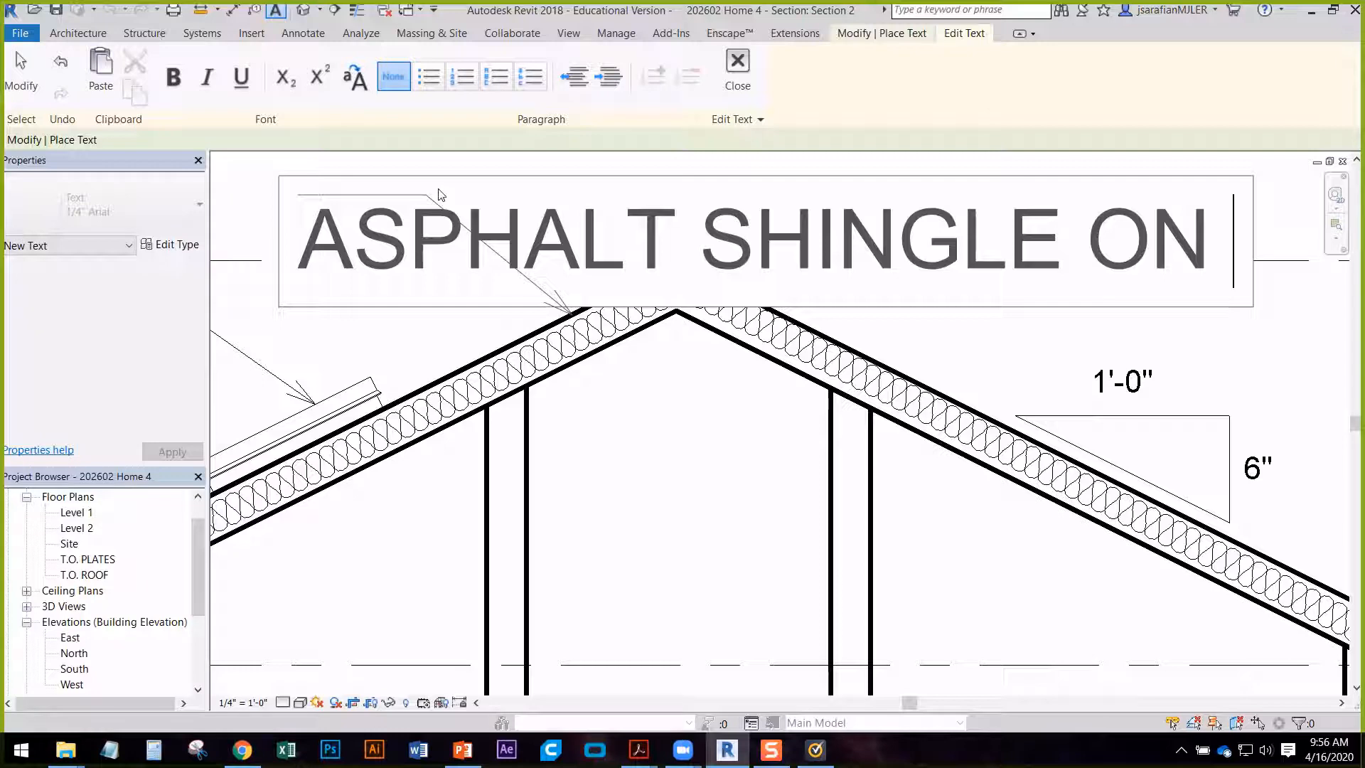
type("MOIST")
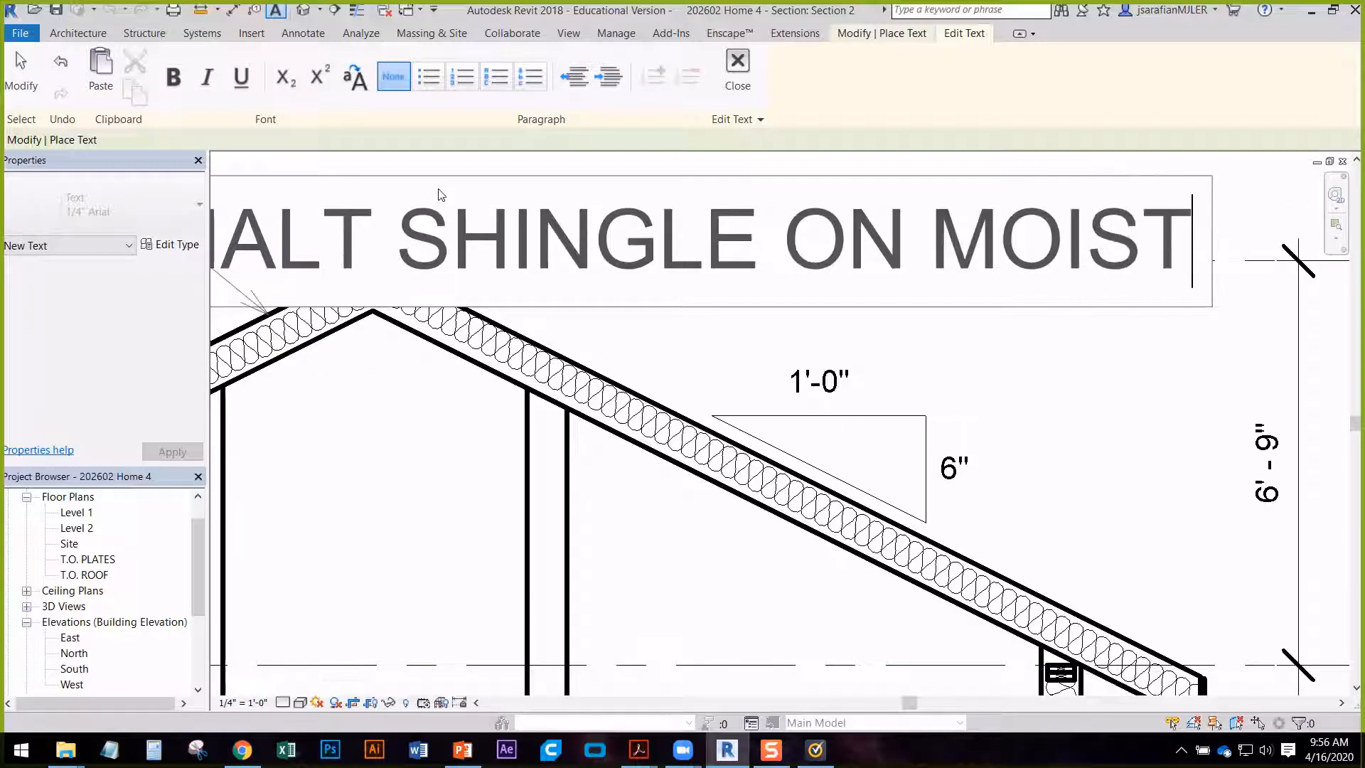
type("URE BARRIER")
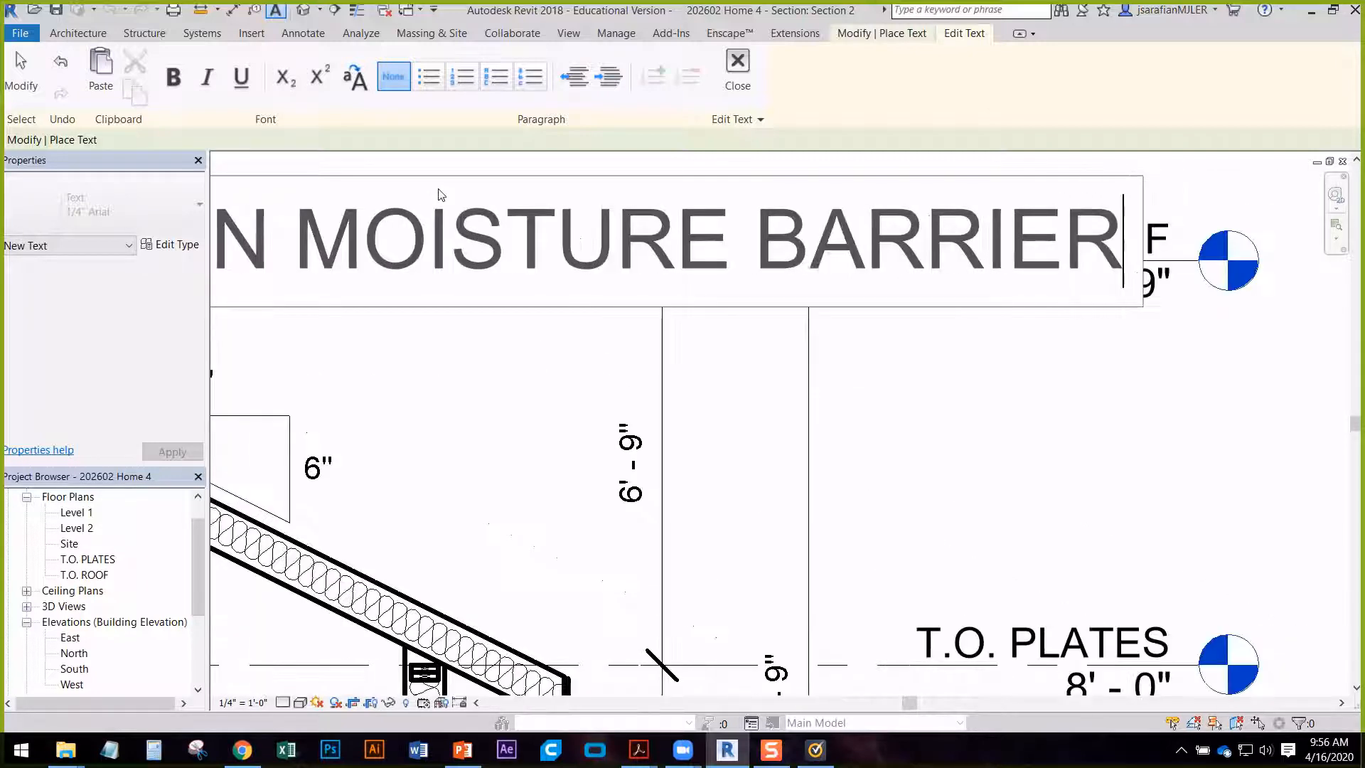
left_click(526, 359)
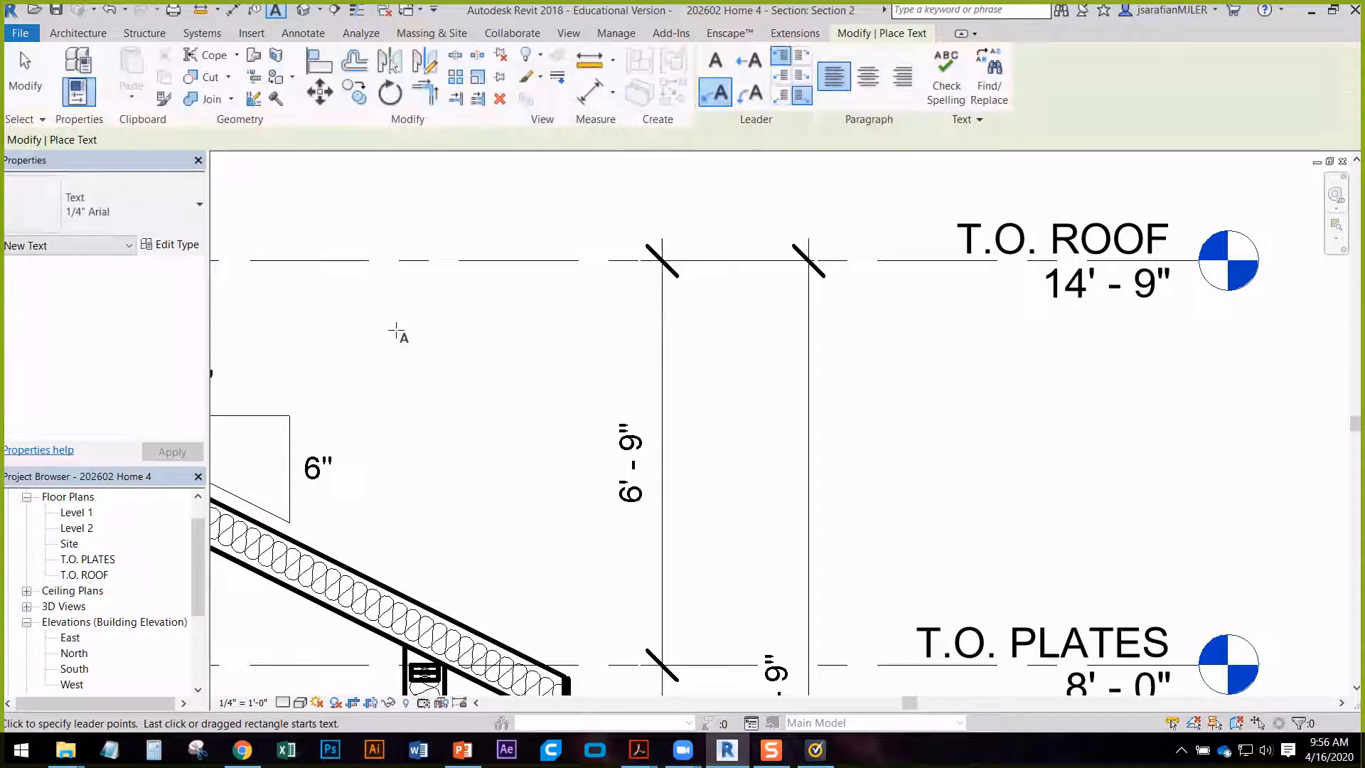
- Change the ASPHALT SHINGLE ON MOISTURE BARRIER note's text type to 3/32" Arial
middle_click_drag(414, 350, 1120, 375)
scroll(1067, 355, "down", 2)
scroll(595, 295, "down", 2)
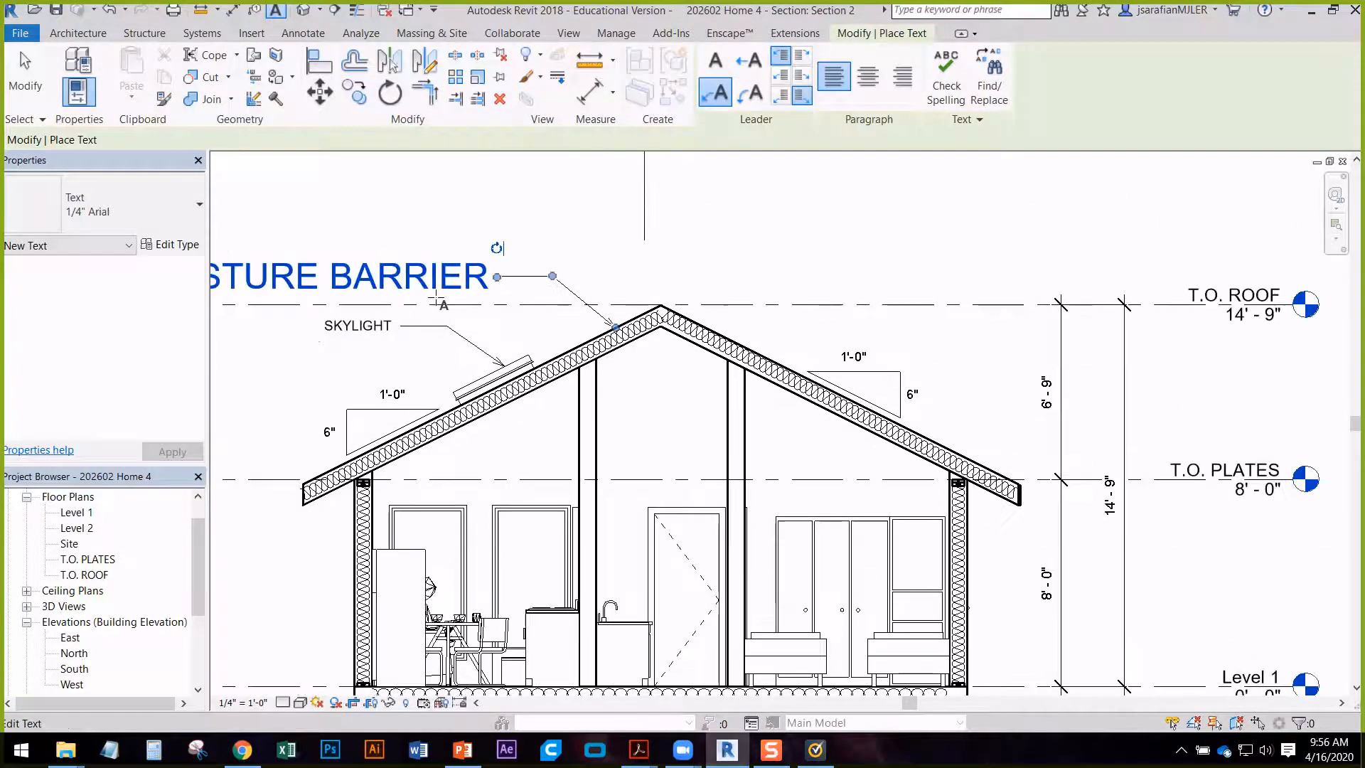
key("Escape")
left_click(441, 258)
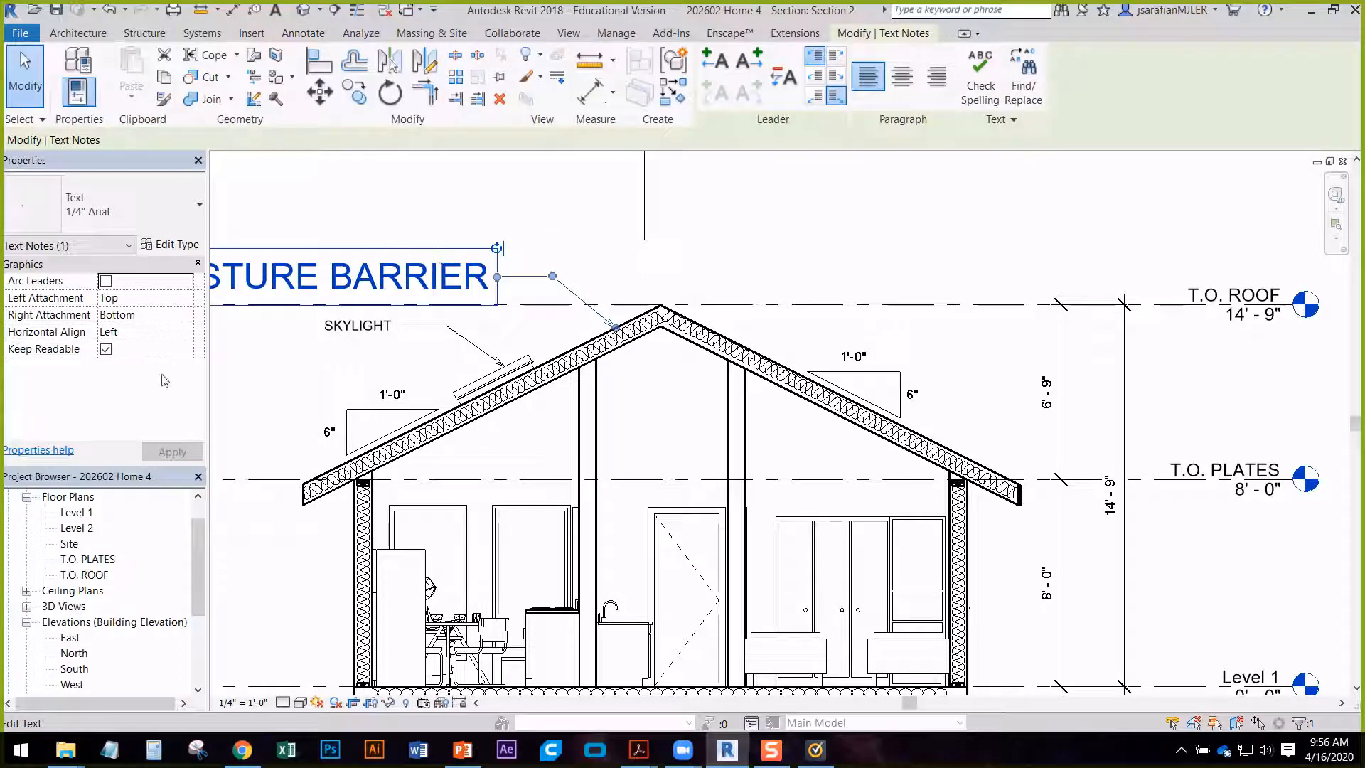
left_click(114, 206)
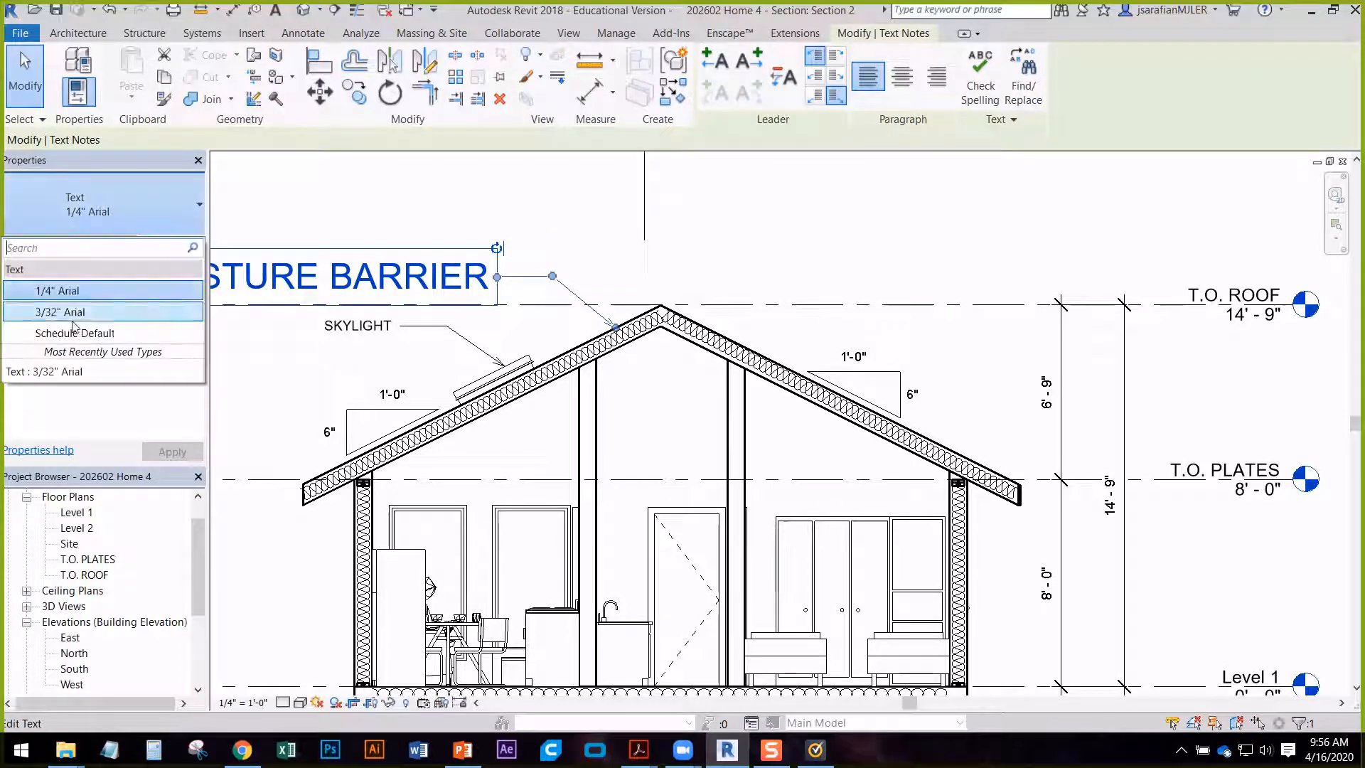
left_click(54, 306)
- Move the asphalt shingle note above the SKYLIGHT note and pull its leader elbow back between the text and the roof
middle_click_drag(385, 361, 711, 411)
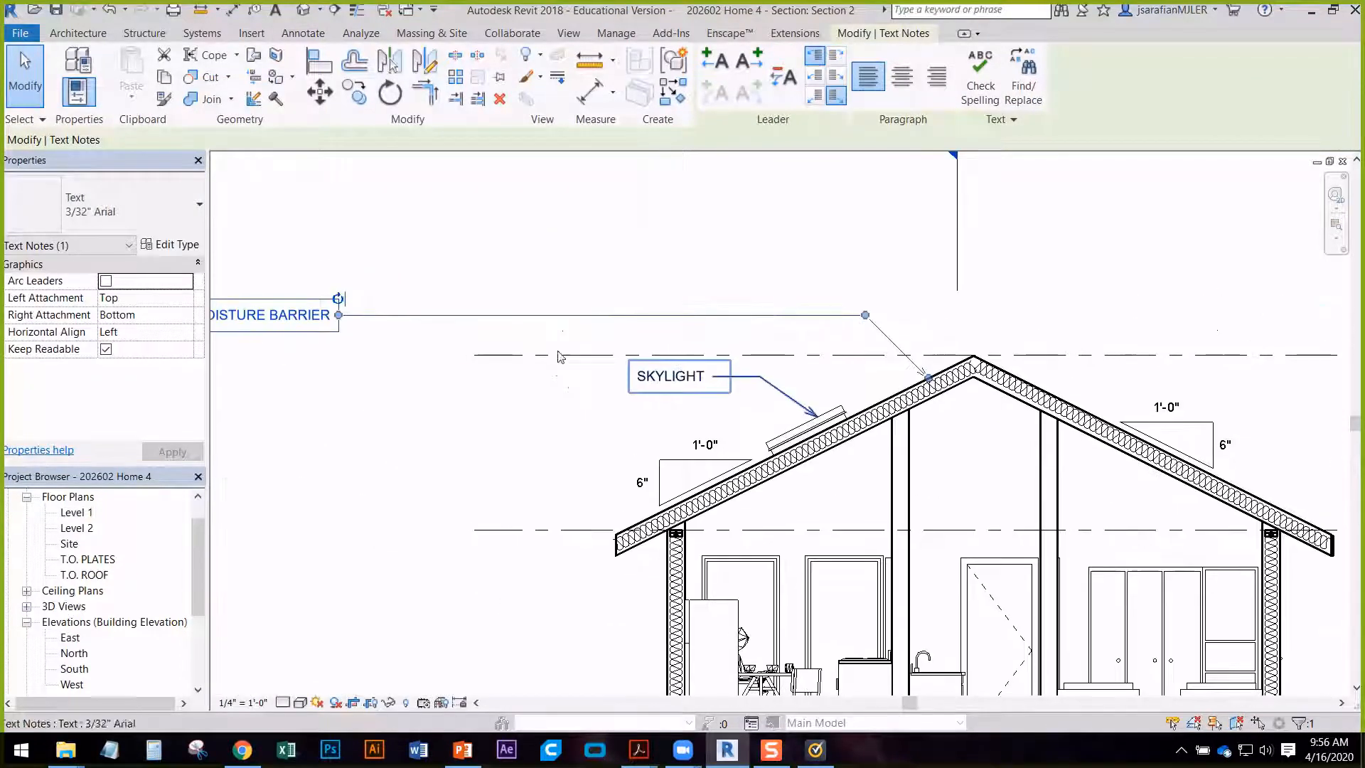
double_click(343, 328)
middle_click_drag(391, 364, 562, 365)
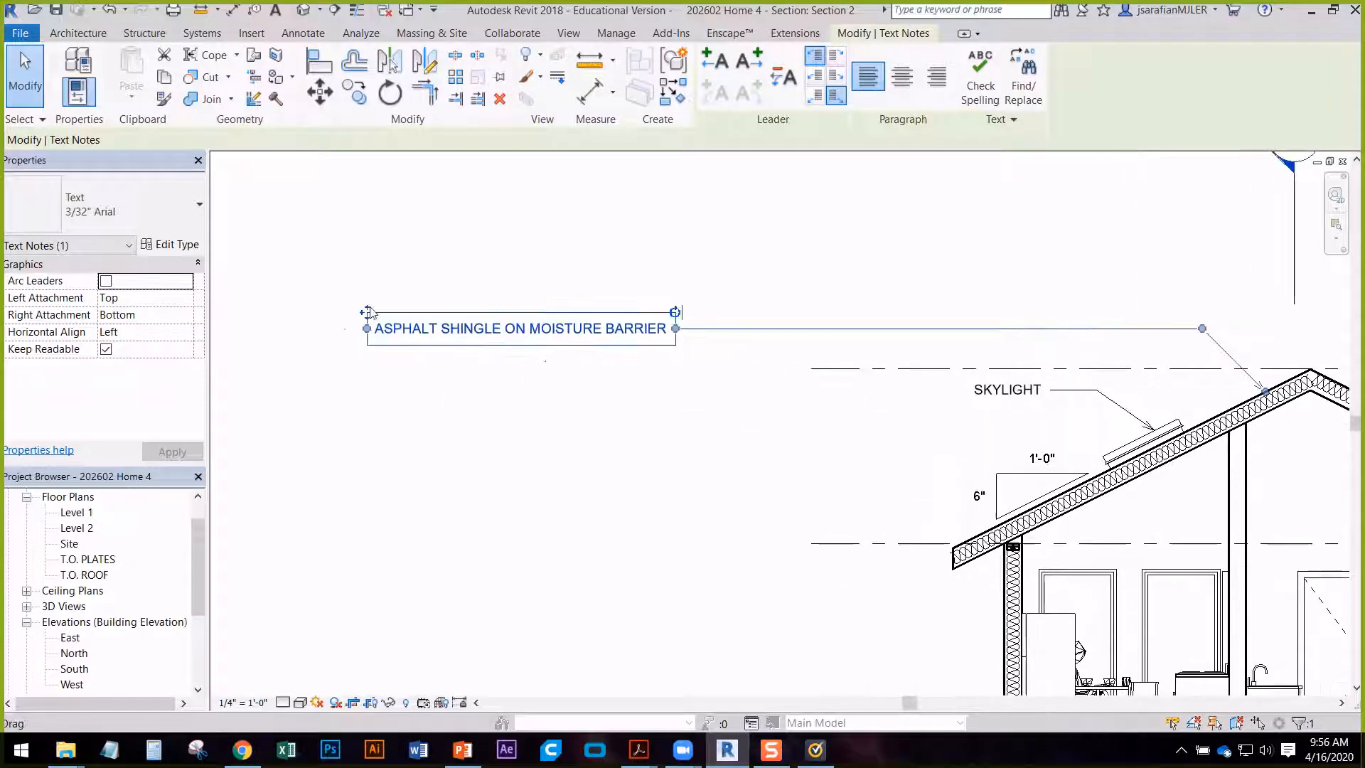
left_click_drag(368, 313, 849, 313)
middle_click_drag(1090, 396, 529, 404)
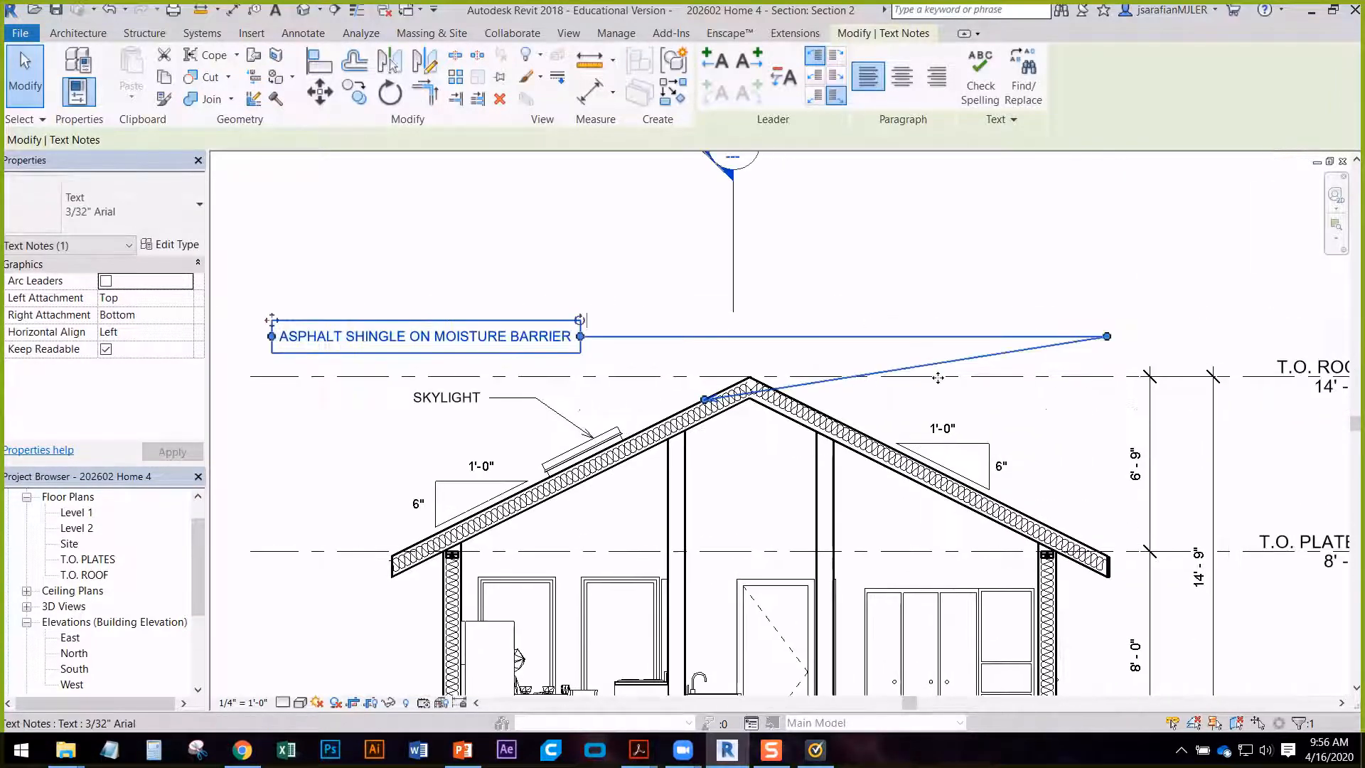
left_click_drag(1106, 337, 624, 337)
left_click(583, 524)
middle_click_drag(584, 524, 445, 298)
scroll(747, 314, "up", 2)
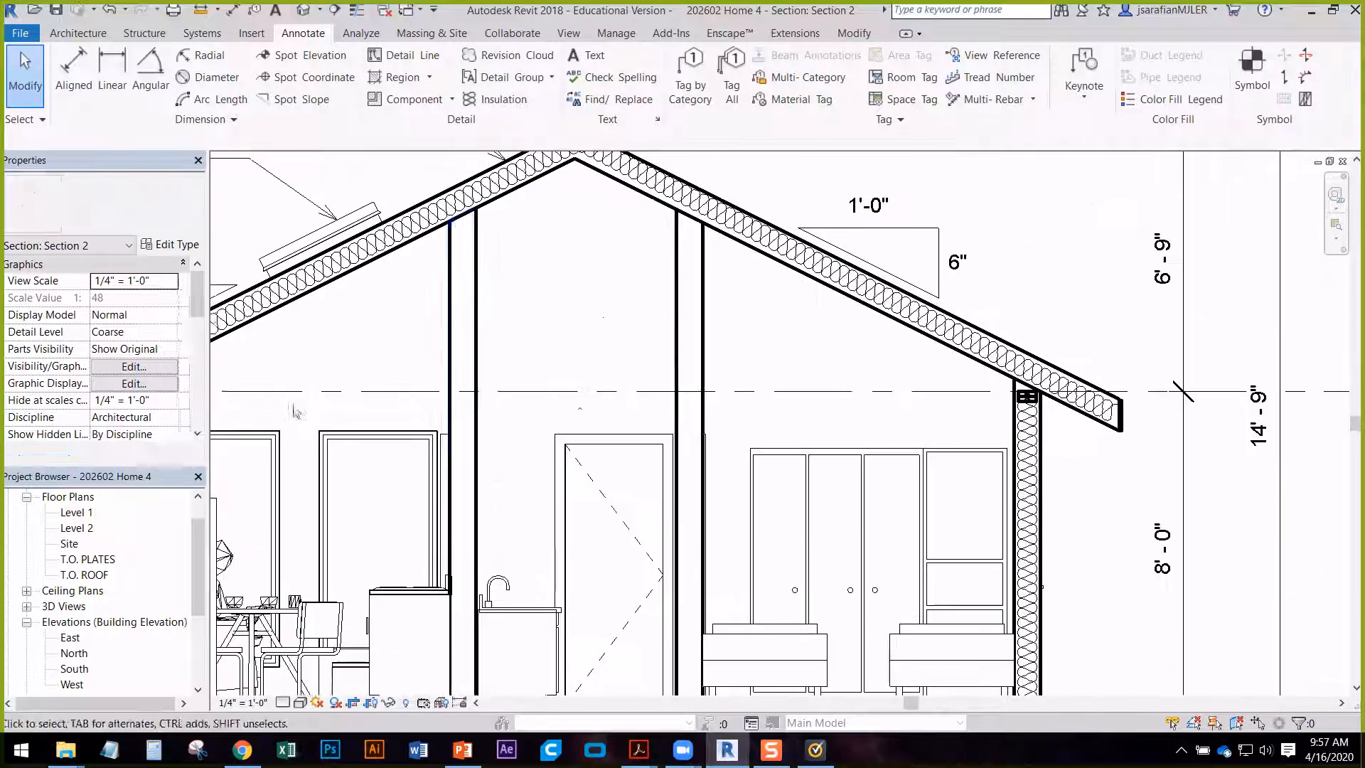
- Copy the 1x10 nominal cut lumber fascia detail from the right eave to just outside the left eave's end
scroll(1134, 419, "up", 2)
scroll(1134, 419, "up", 2)
left_click(1102, 418)
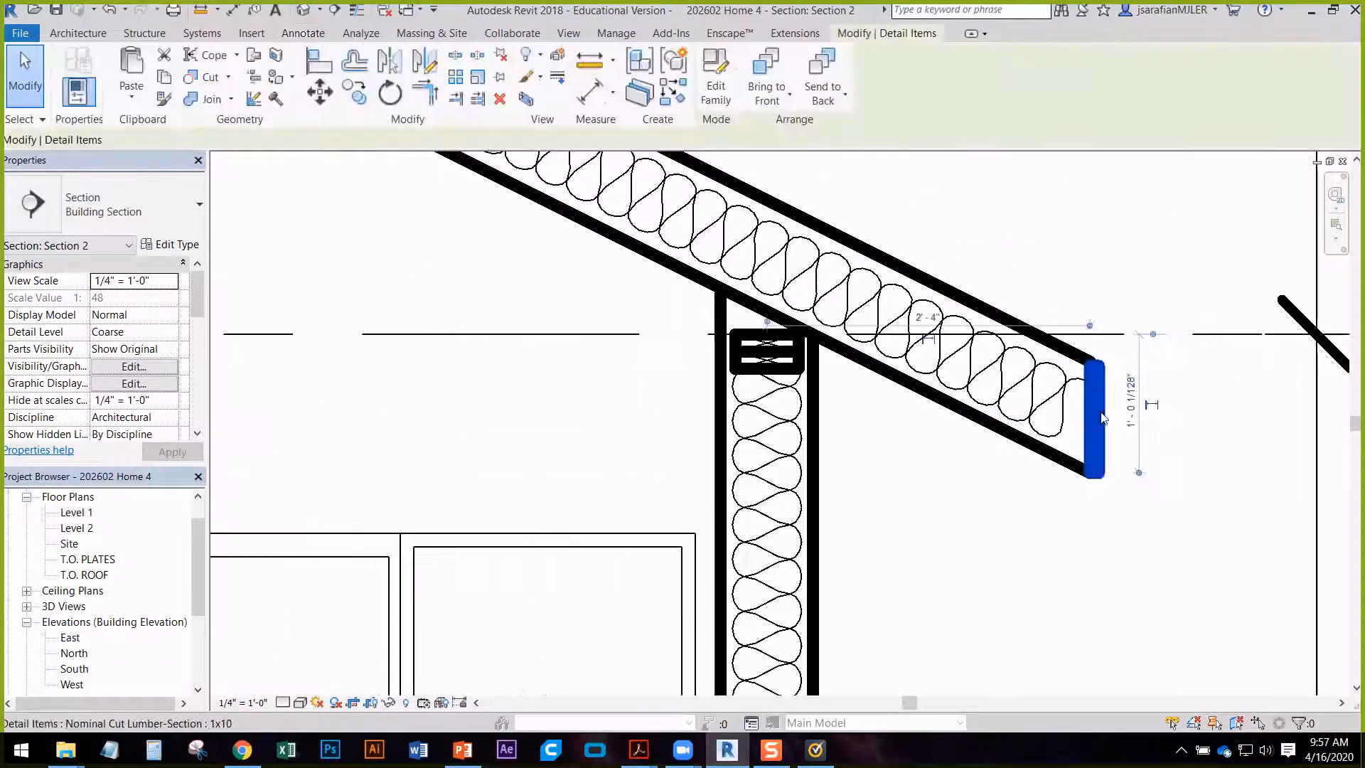
key("o")
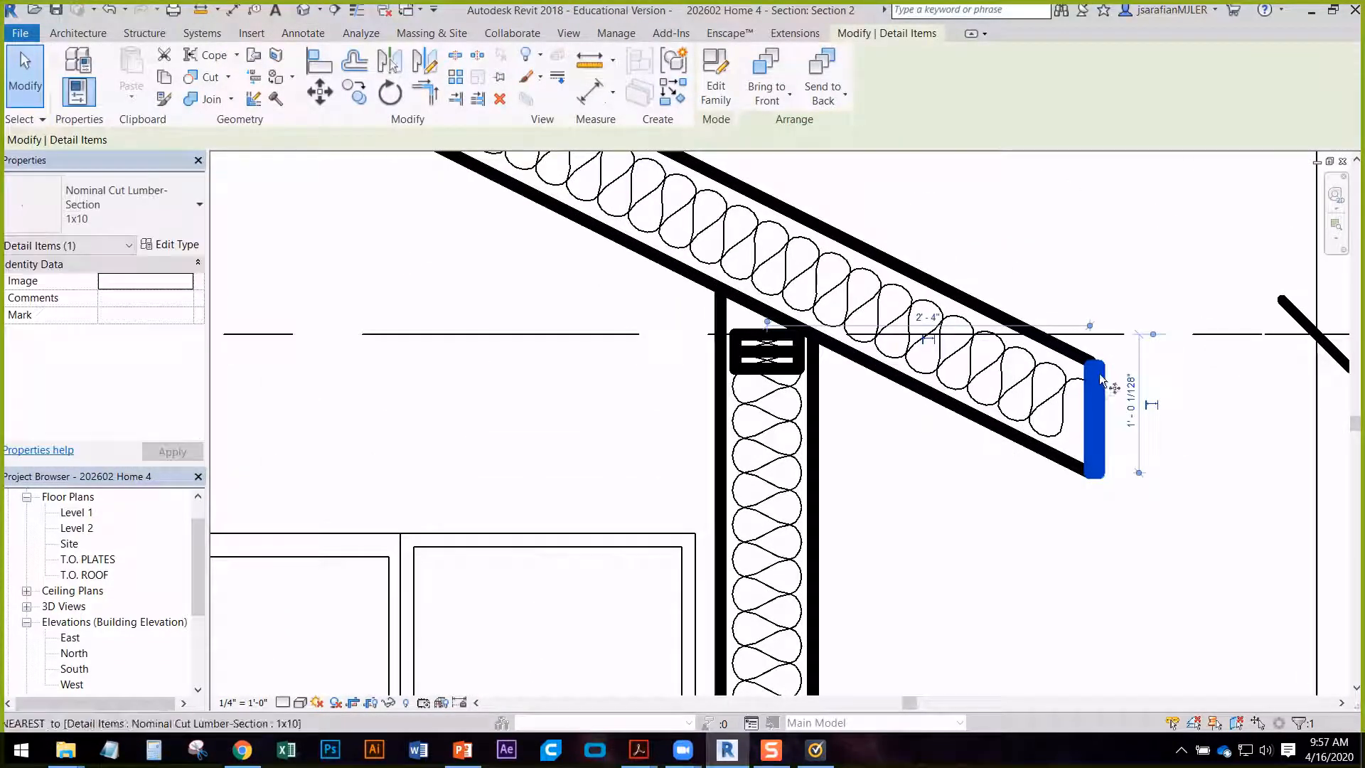
left_click(1095, 357)
scroll(1183, 377, "down", 2)
scroll(1192, 382, "down", 4)
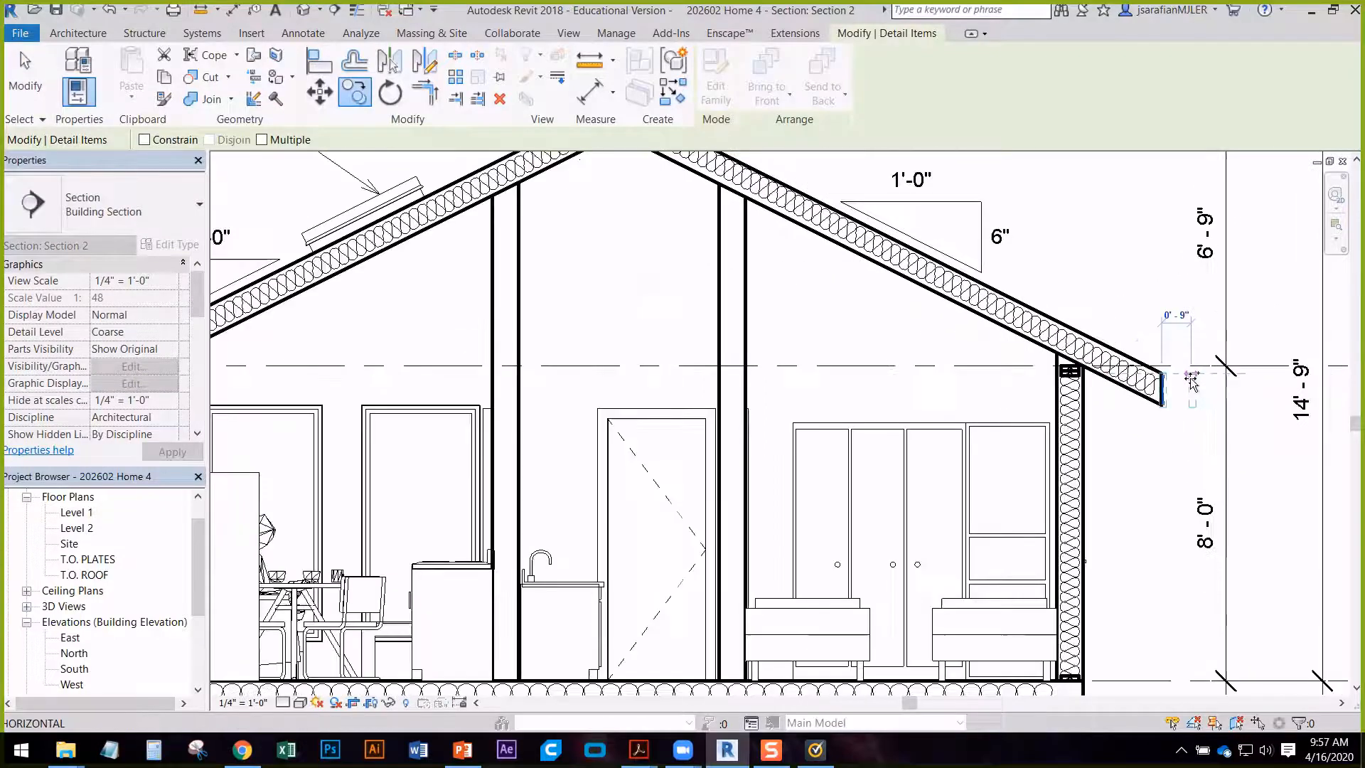
scroll(700, 385, "up", 5)
scroll(728, 364, "up", 3)
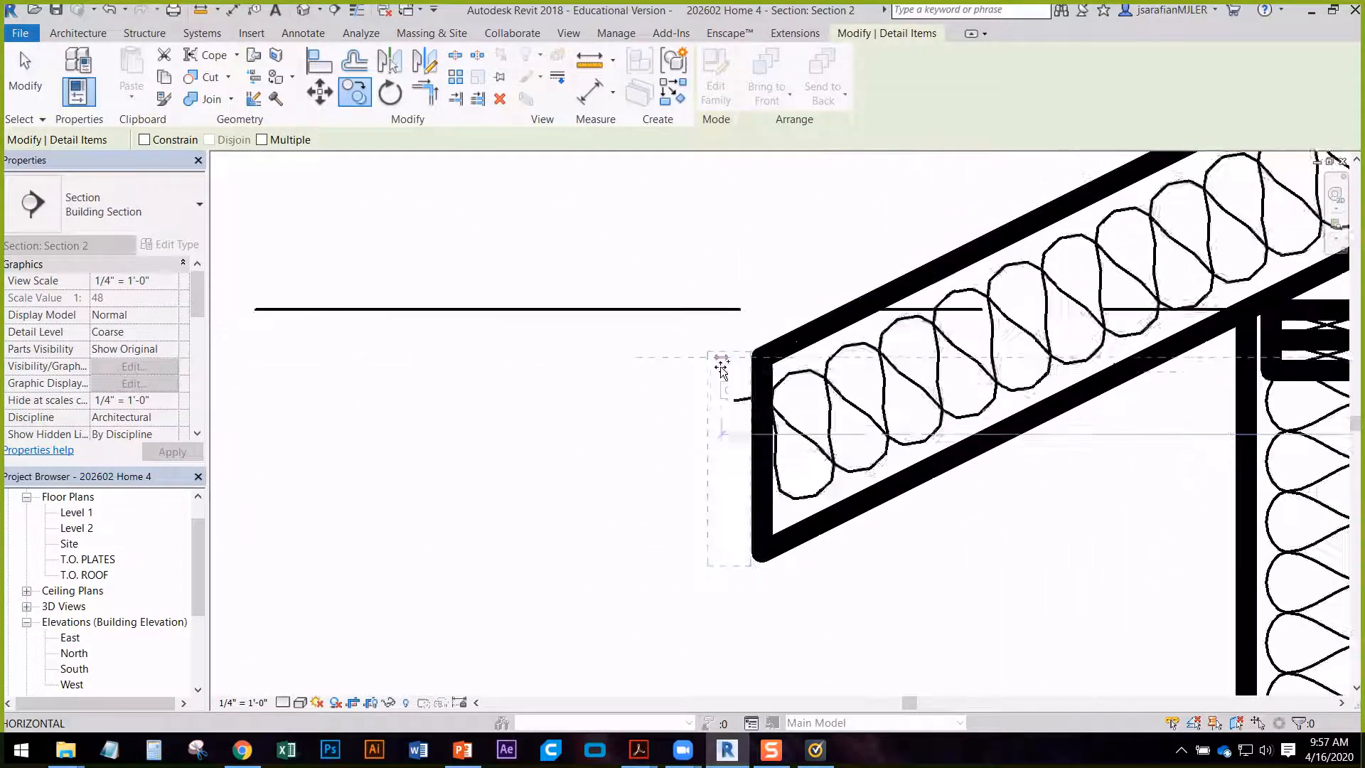
left_click(725, 366)
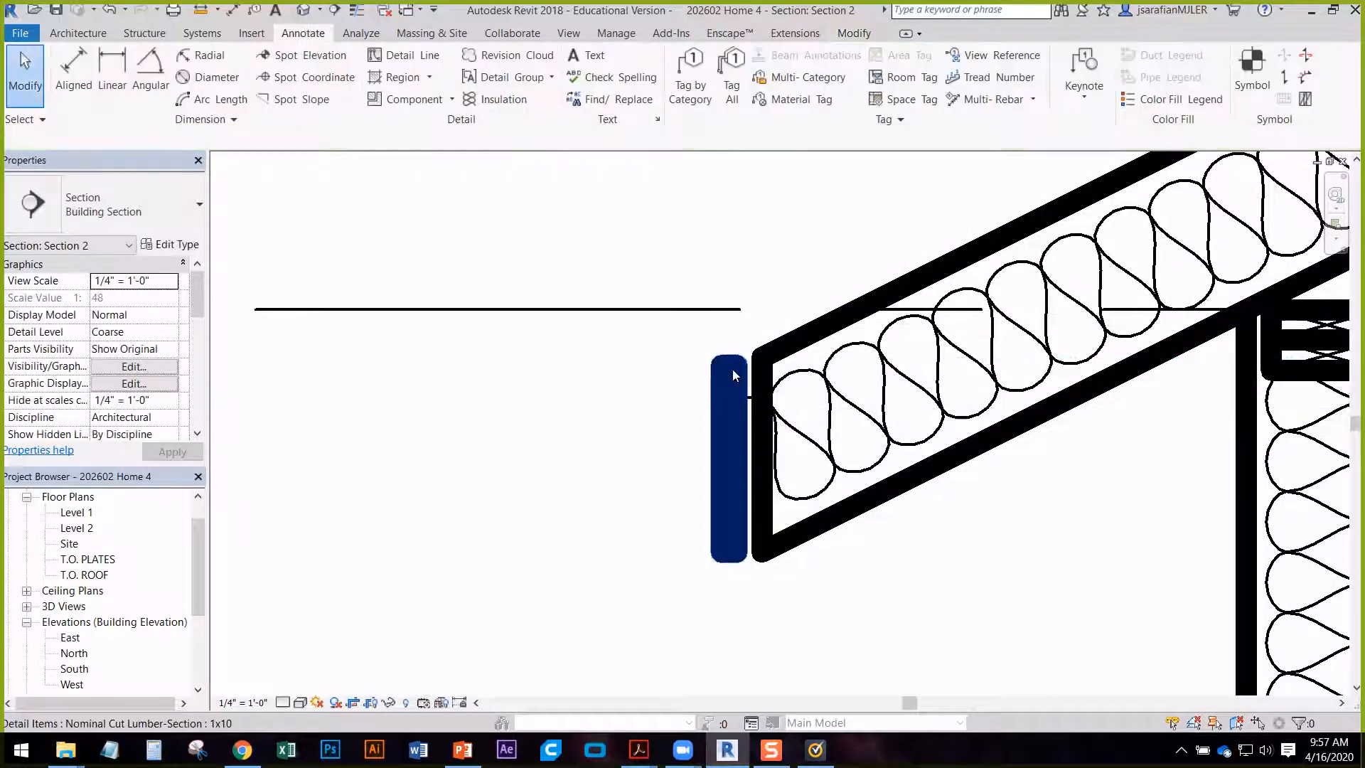
- Nudge the copied 1x10 fascia detail to the right until it meets the left roof end
left_click(732, 370)
key("Right")
key("Right")
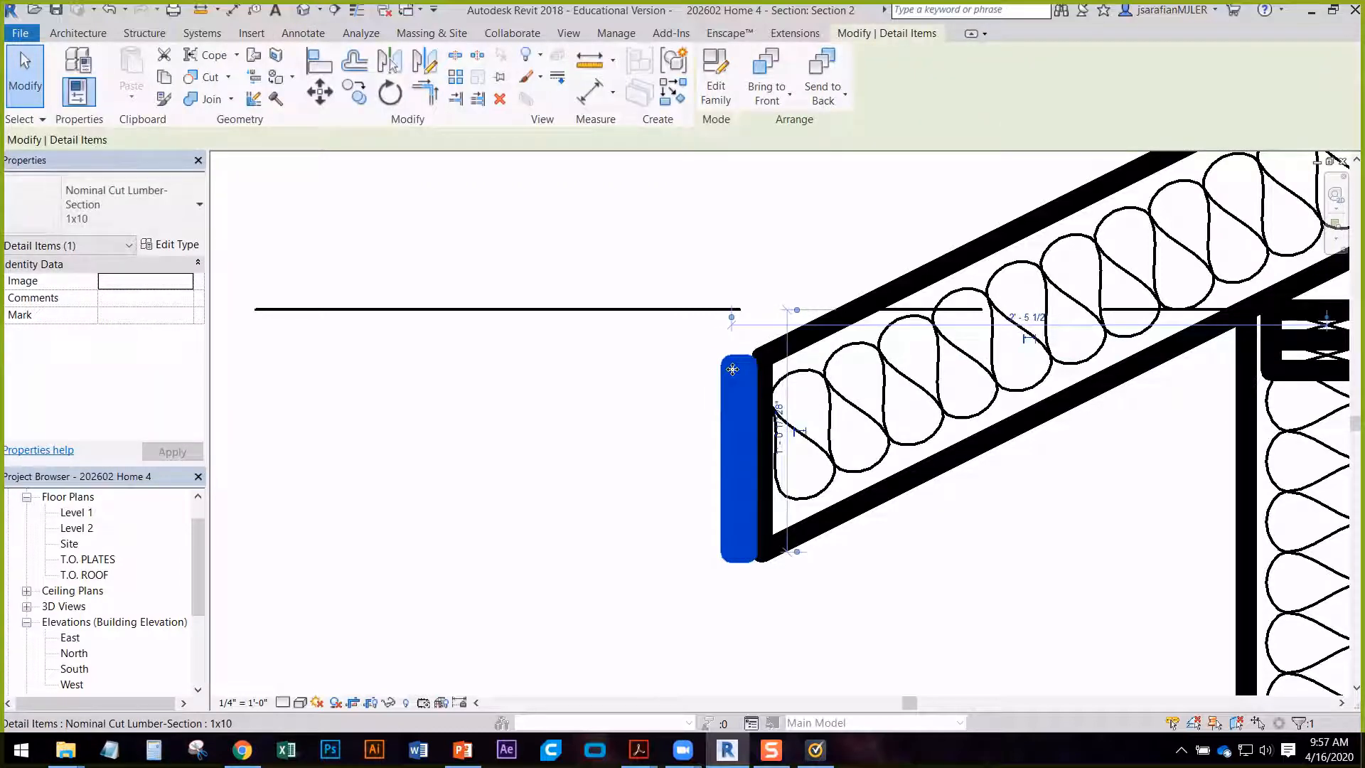
key("Escape")
- Tag by category, without leaders, the window beside the kitchen counter and the single-flush door
scroll(732, 369, "down", 5)
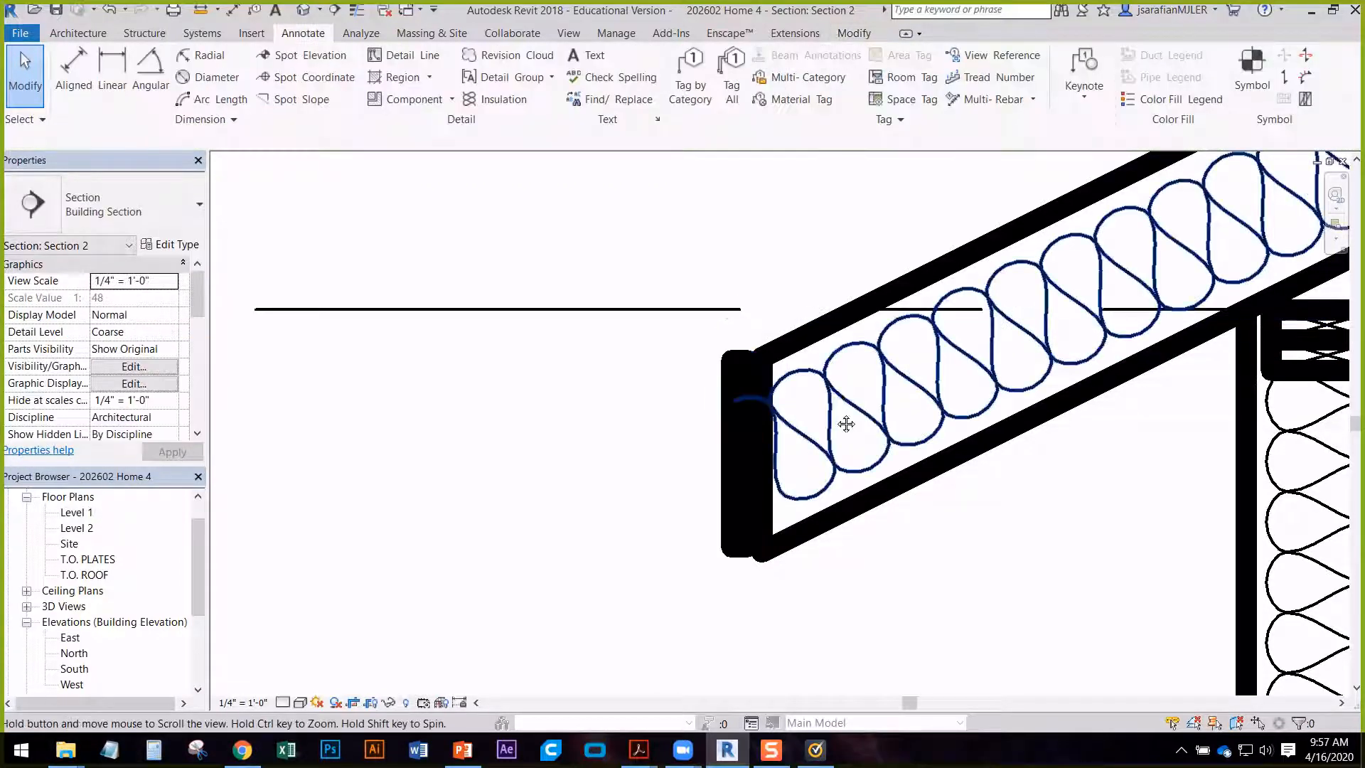
middle_click_drag(682, 458, 630, 271)
scroll(577, 409, "down", 1)
middle_click_drag(1031, 574, 818, 475)
scroll(690, 540, "down", 2)
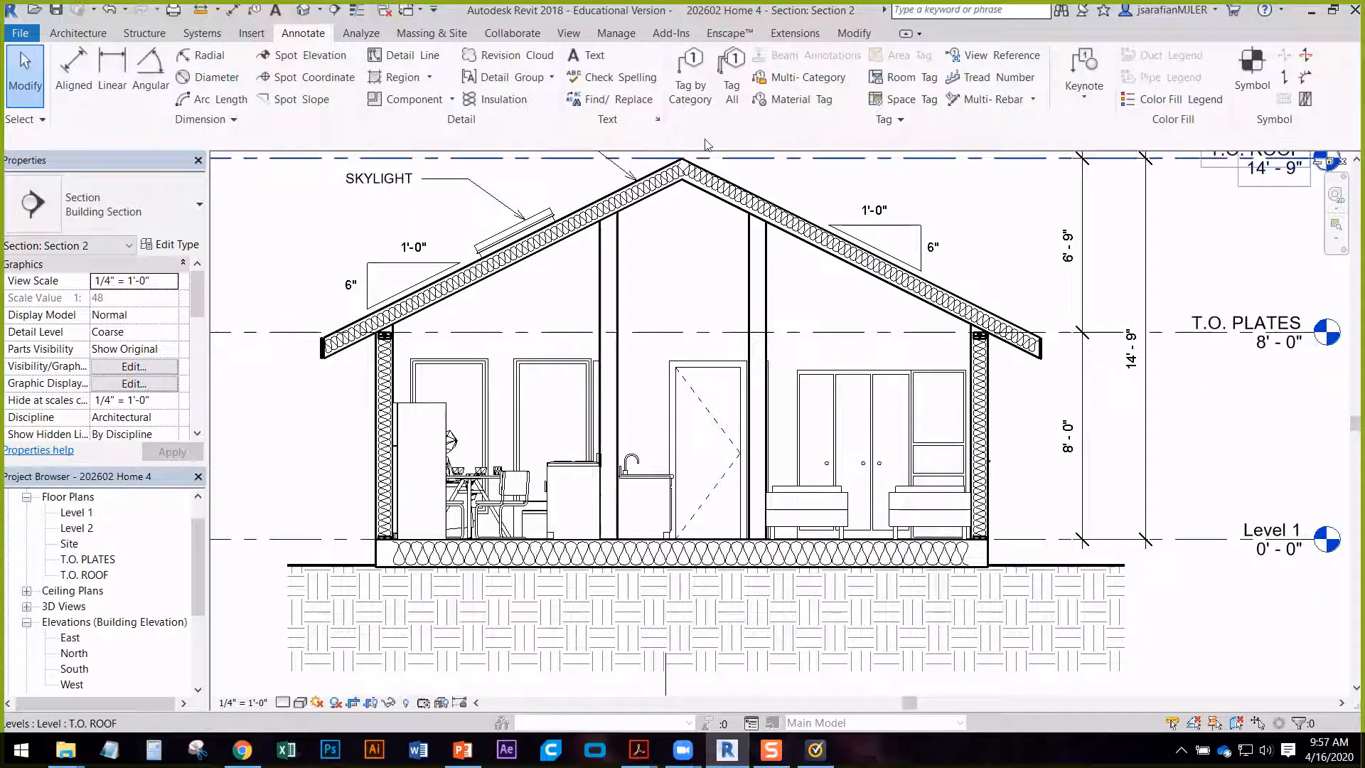
left_click(698, 83)
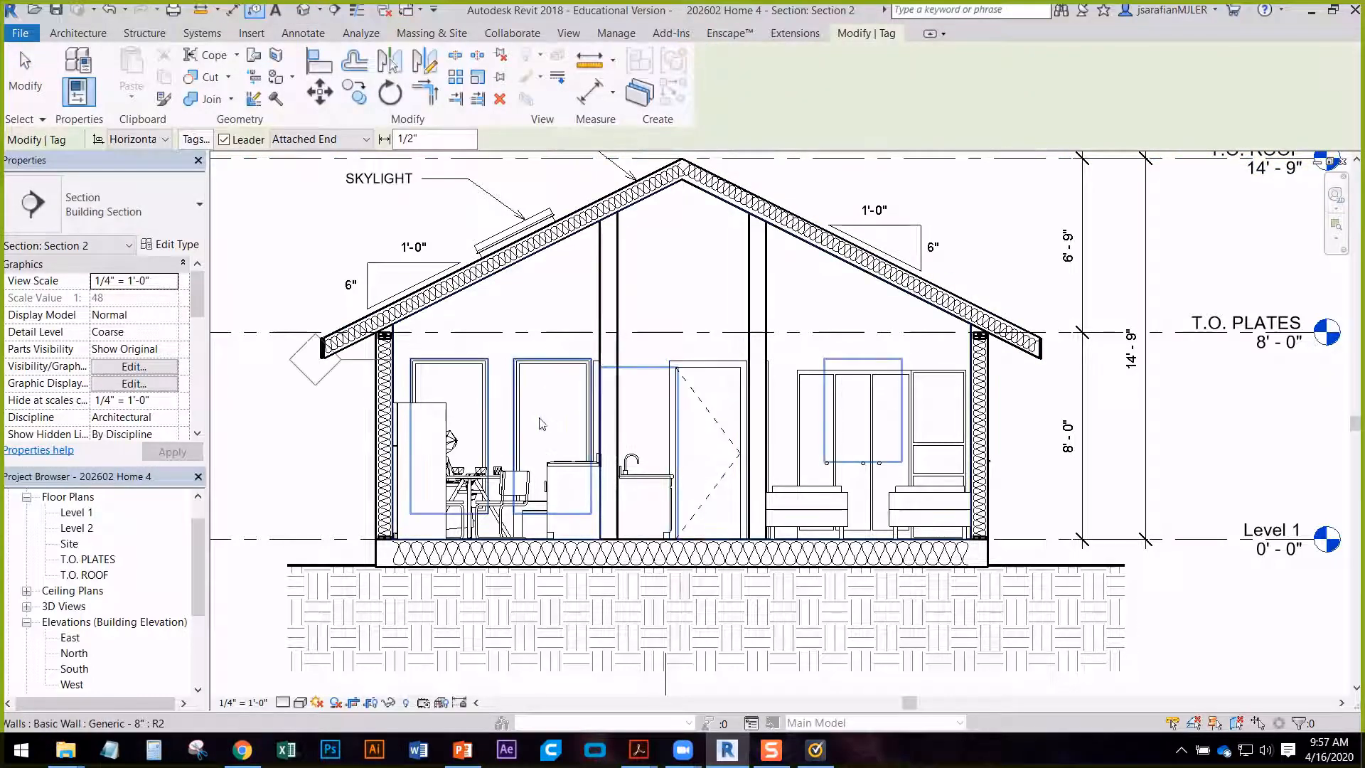
scroll(541, 426, "up", 3)
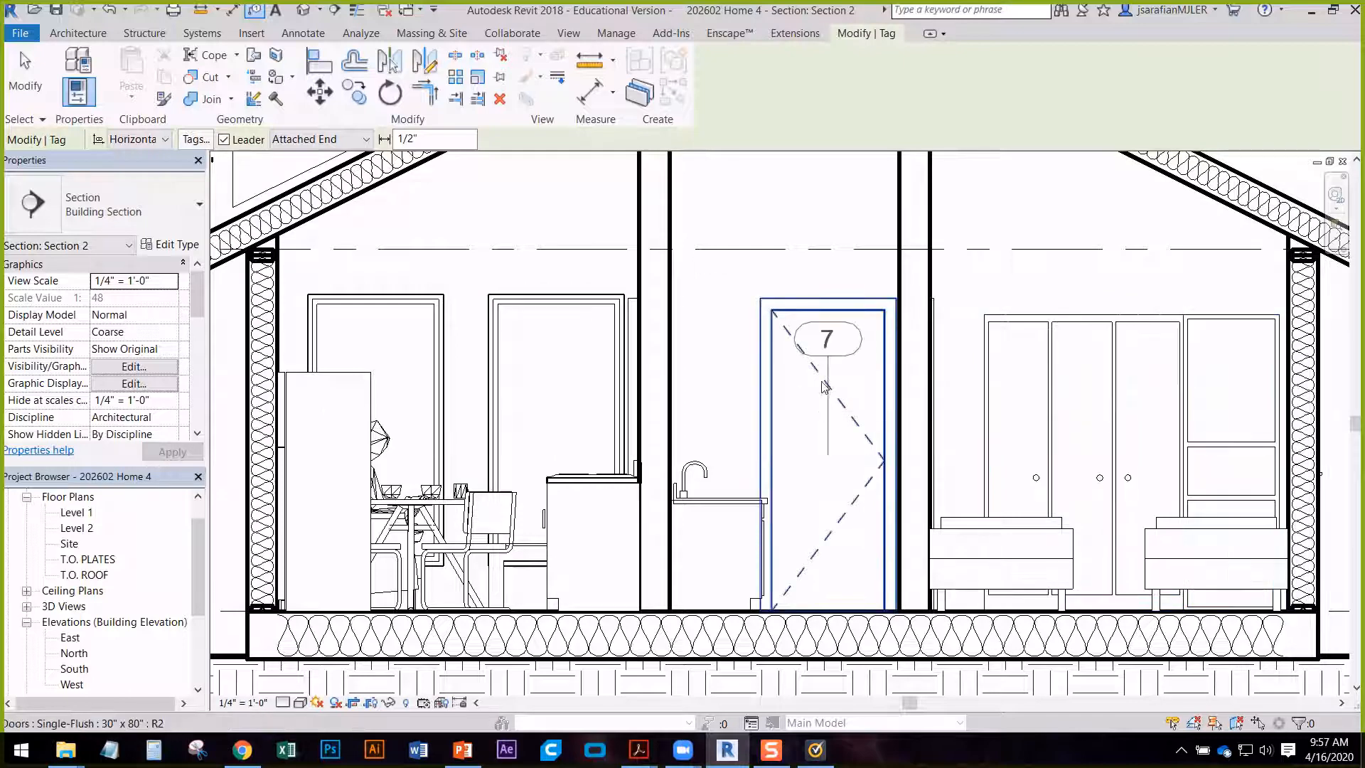
left_click(224, 140)
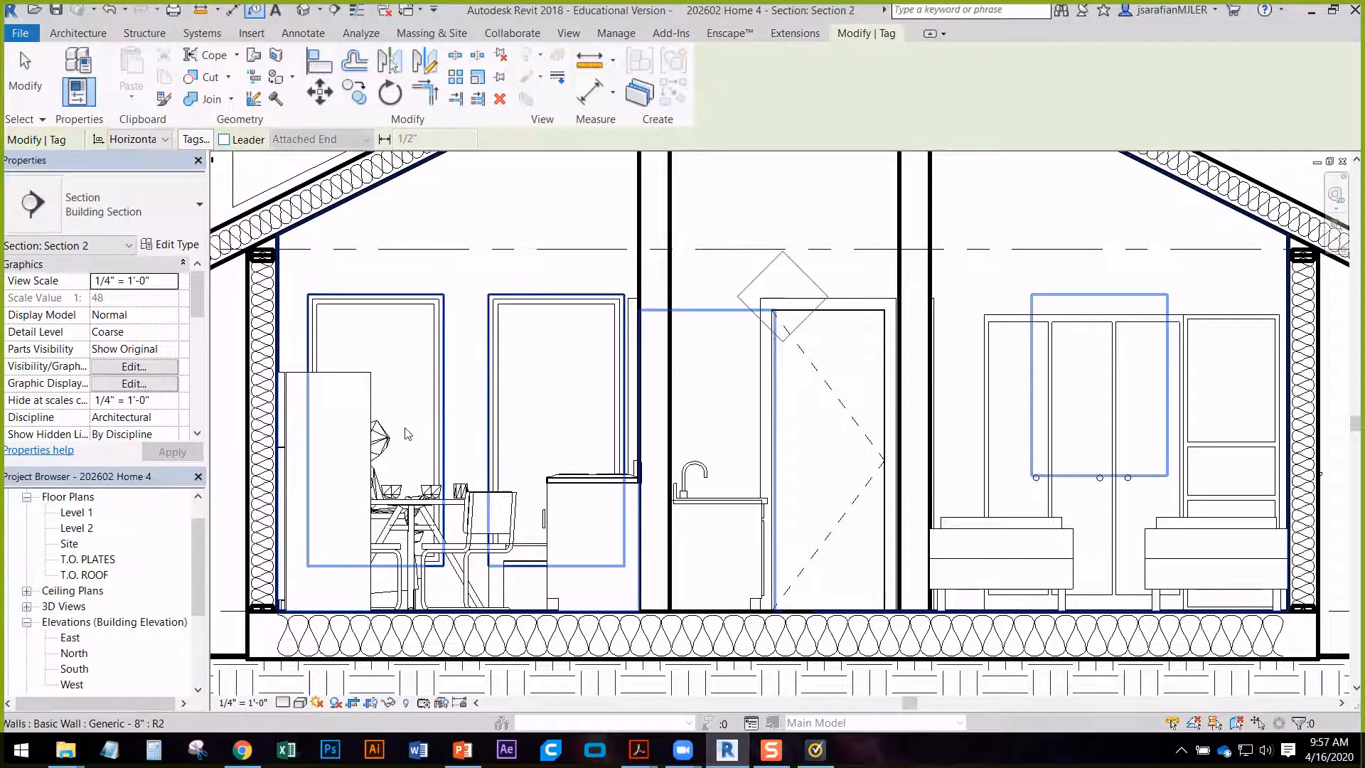
left_click(561, 429)
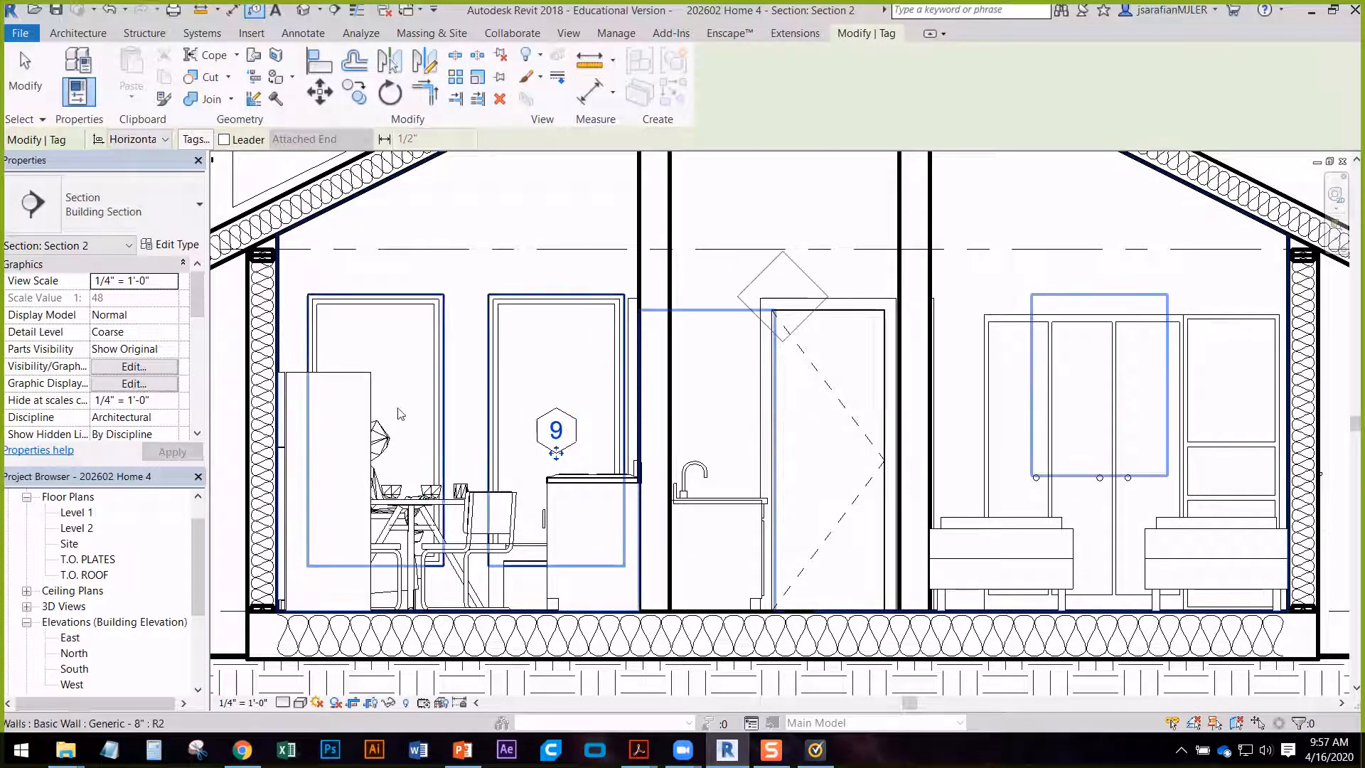
left_click(828, 455)
- Tag the window behind the dining table without a leader and end the tagging command
middle_click_drag(974, 470, 546, 461)
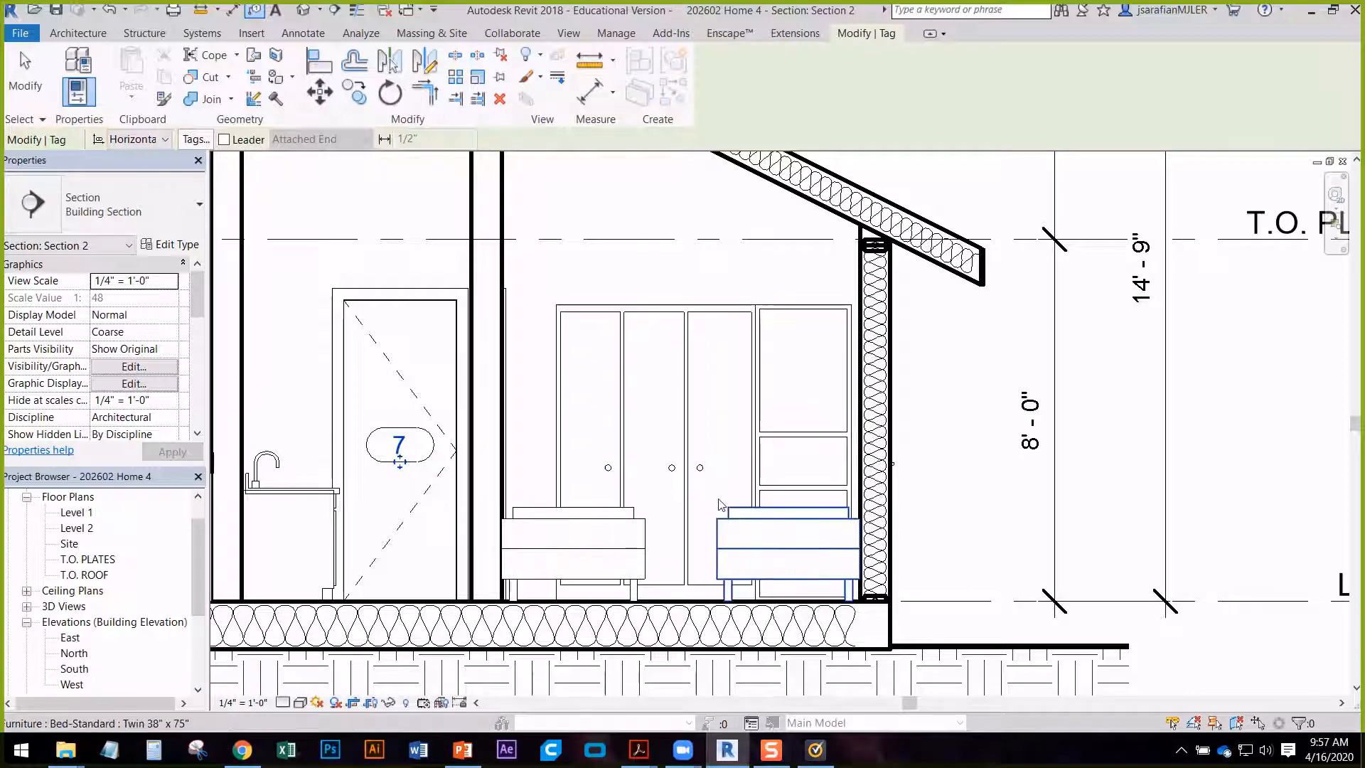
middle_click_drag(578, 445, 975, 432)
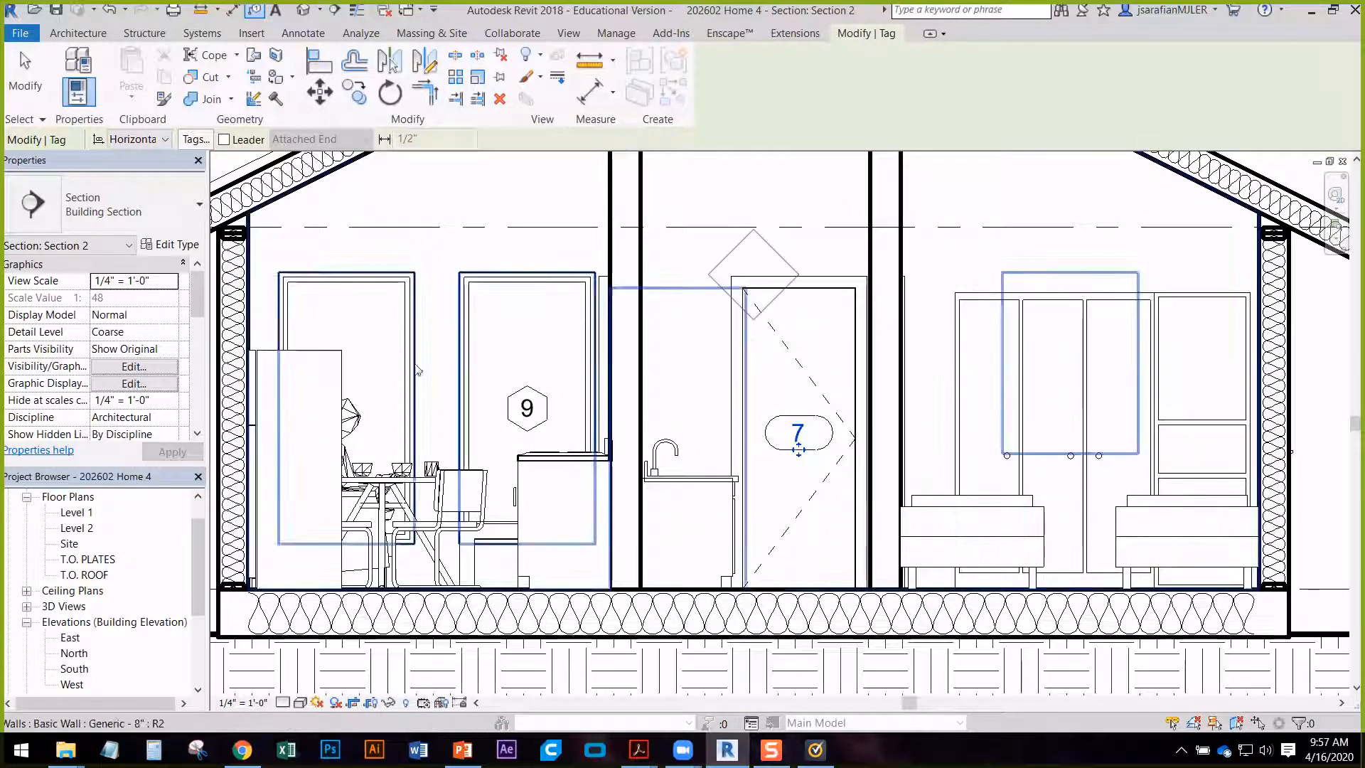
left_click(357, 389)
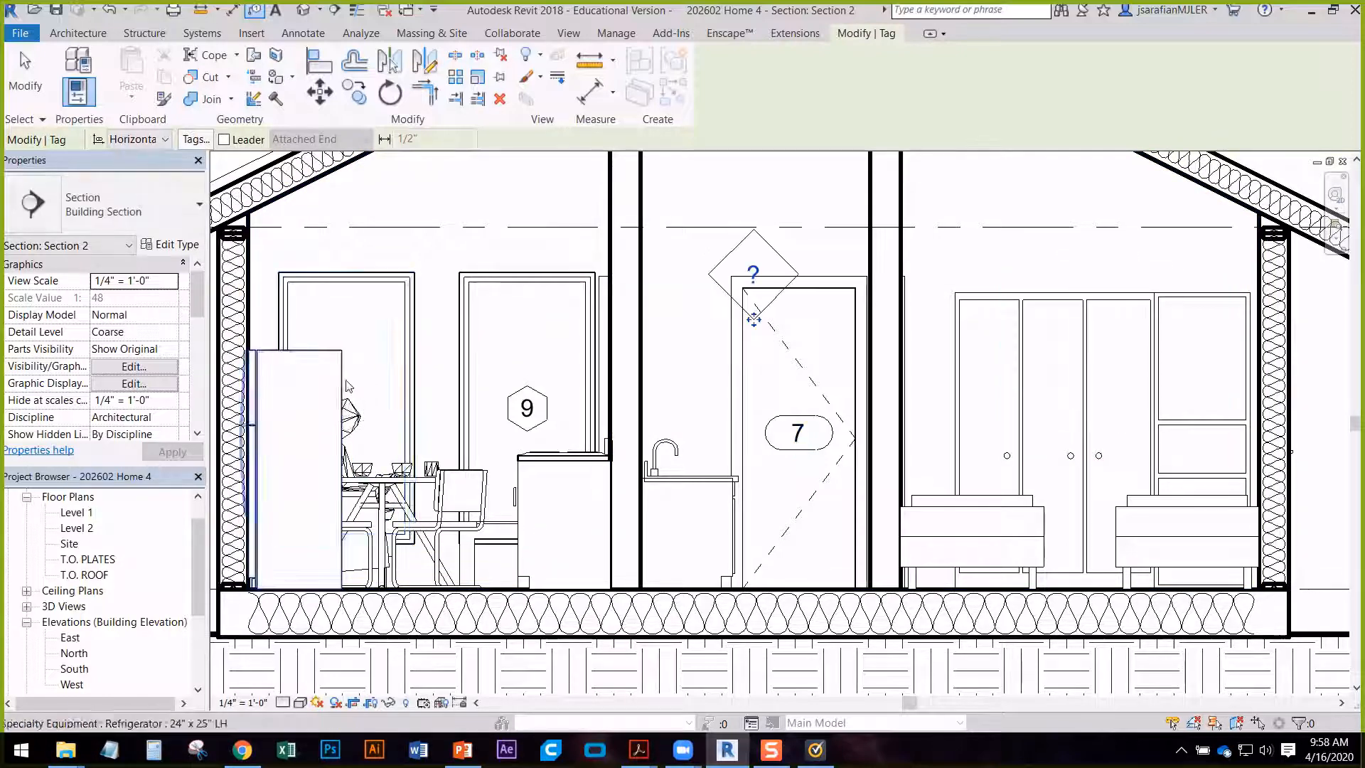
left_click(364, 374)
middle_click_drag(493, 419, 512, 328)
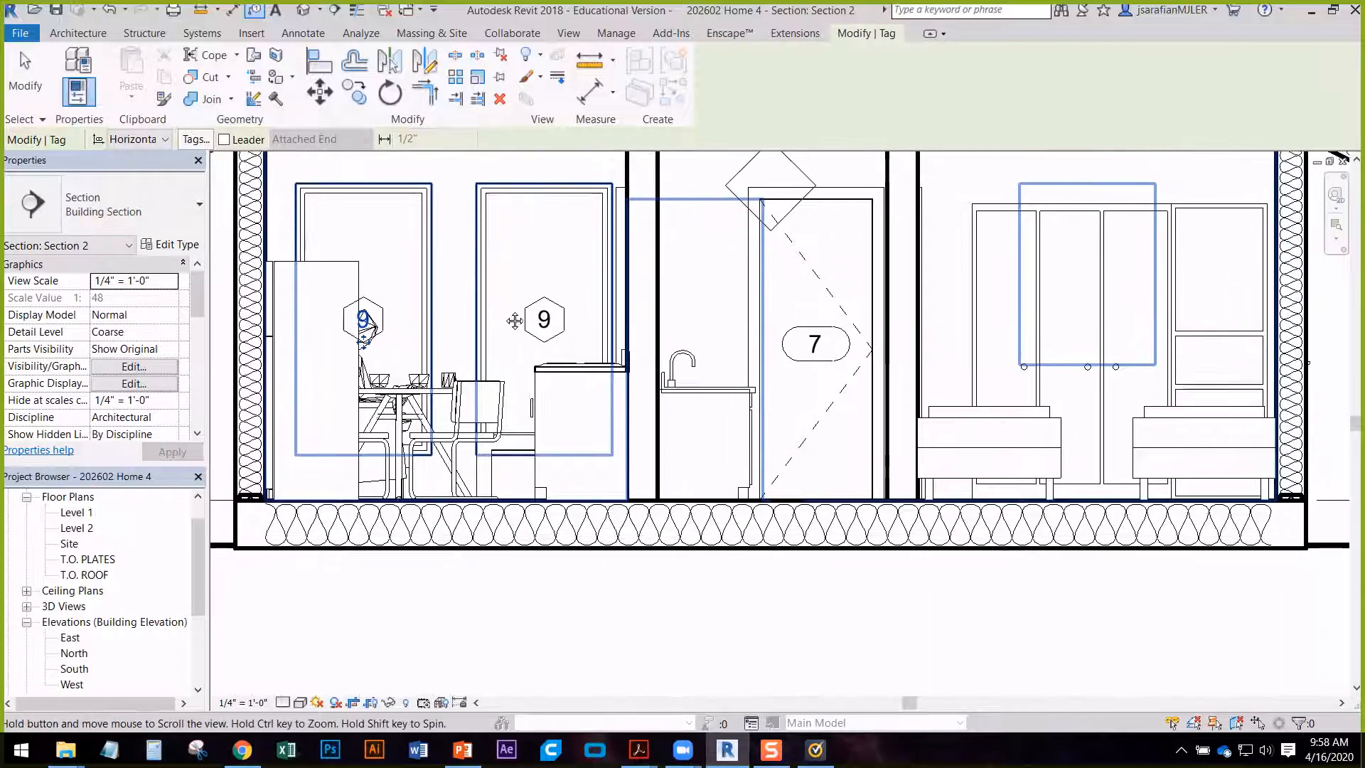
key("Escape")
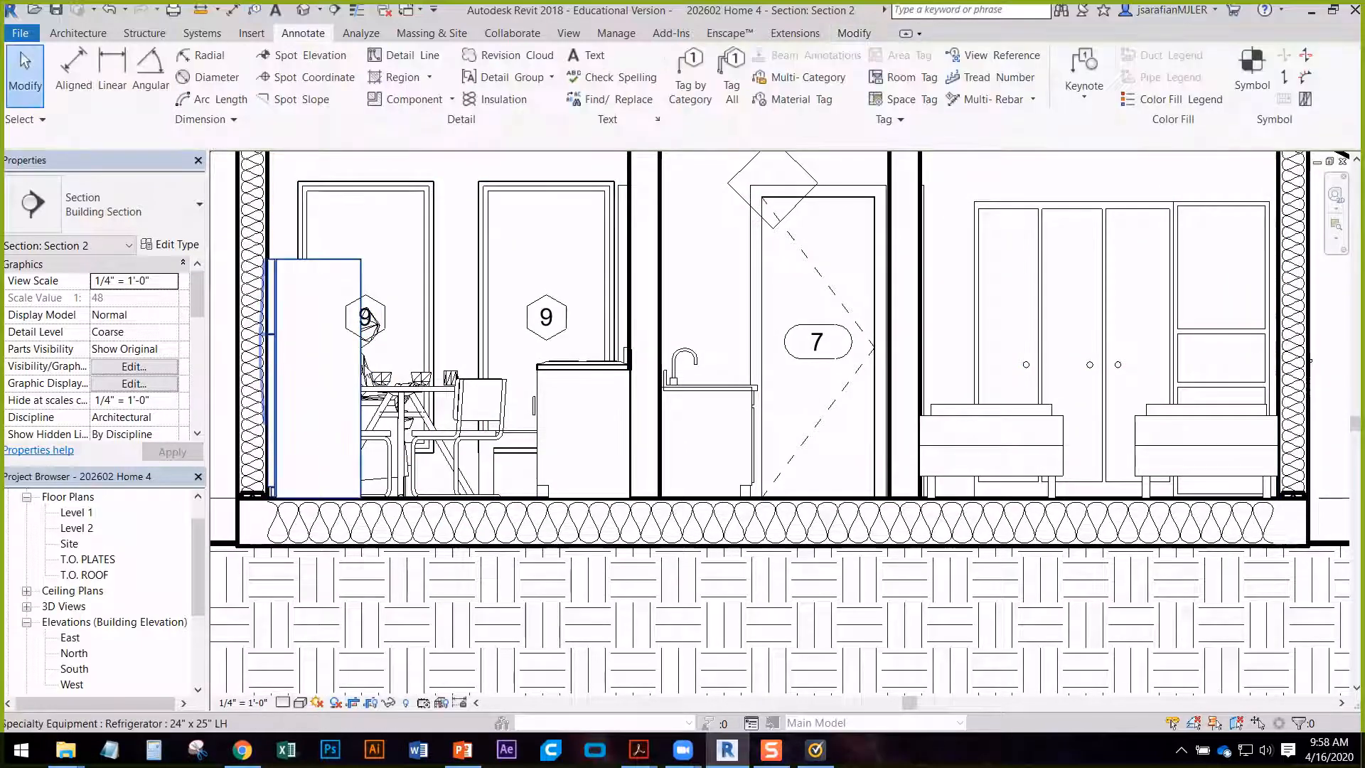
- Hide the Planting category in the section view, using the seated person at the dining table
scroll(369, 376, "up", 5)
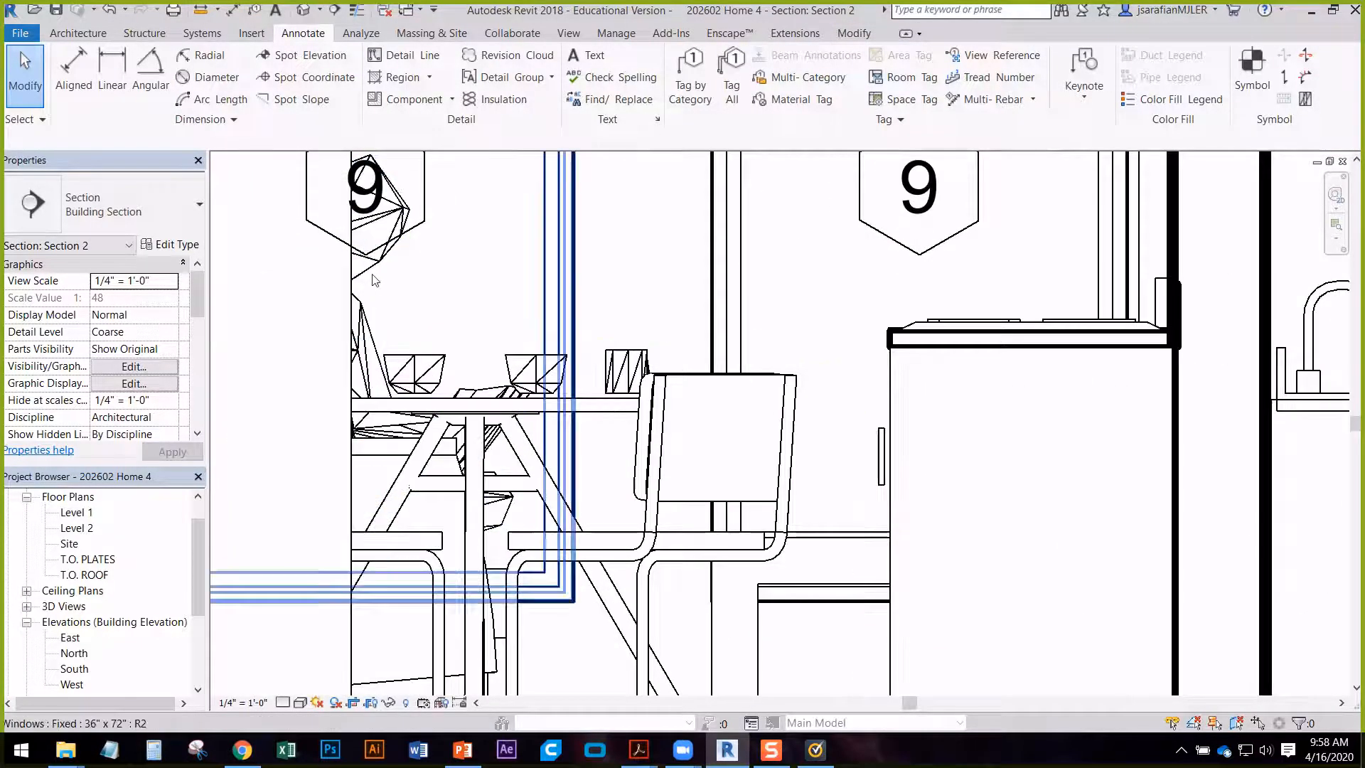
left_click(366, 320)
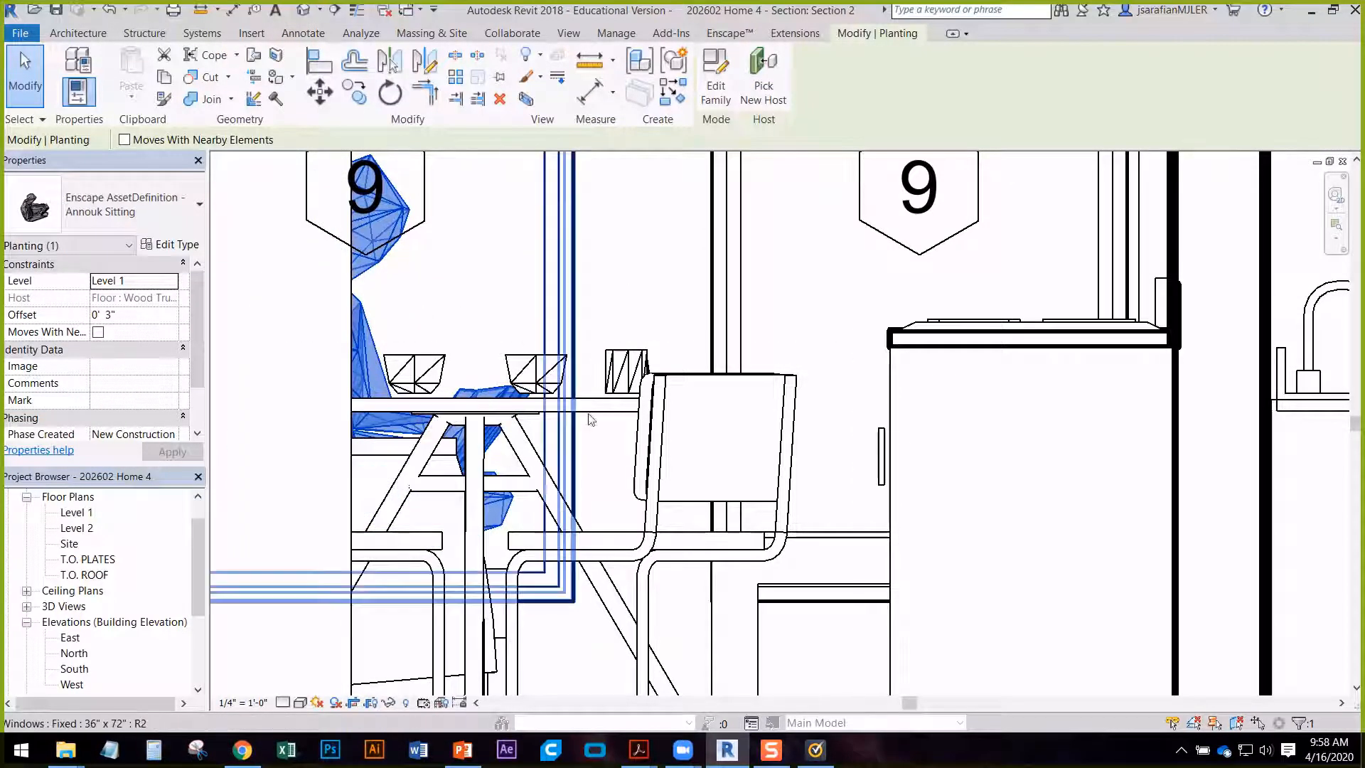
right_click(388, 266)
mouse_move(475, 407)
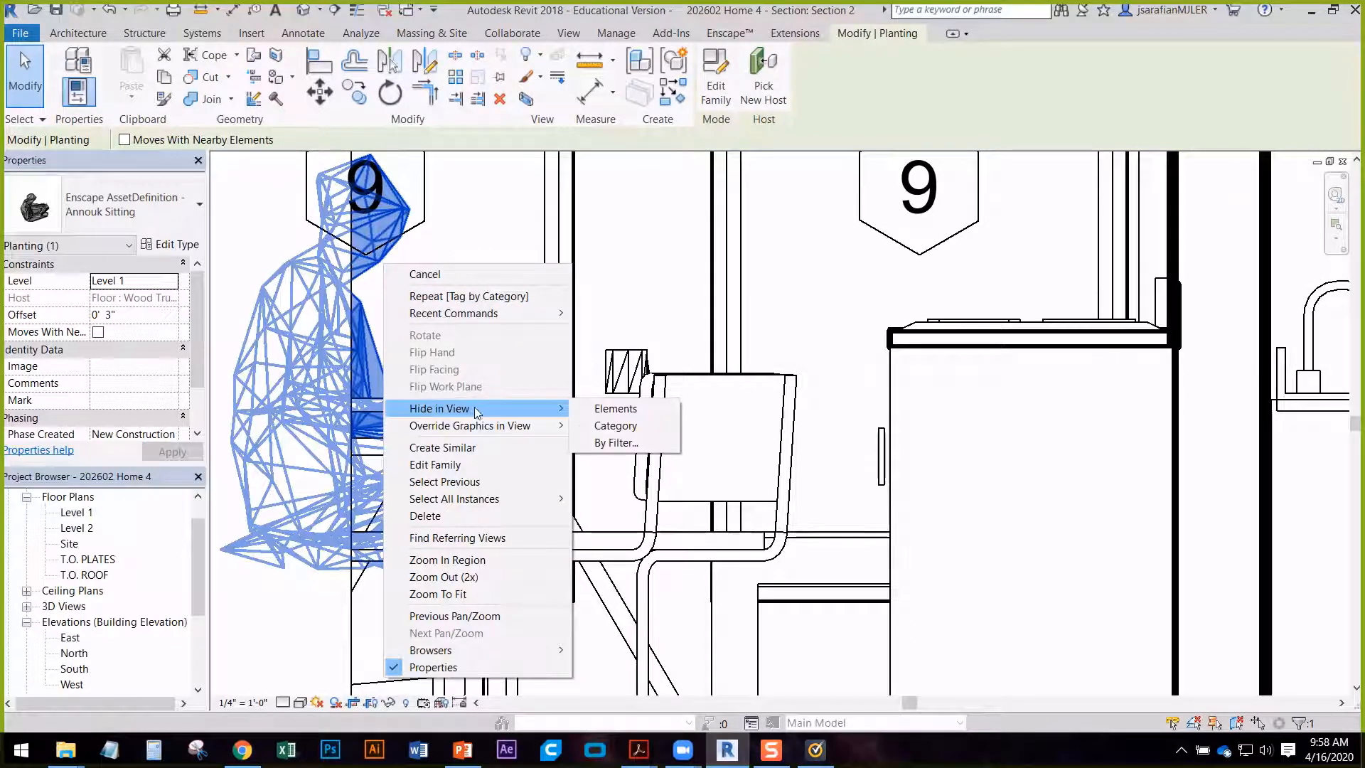
left_click(593, 425)
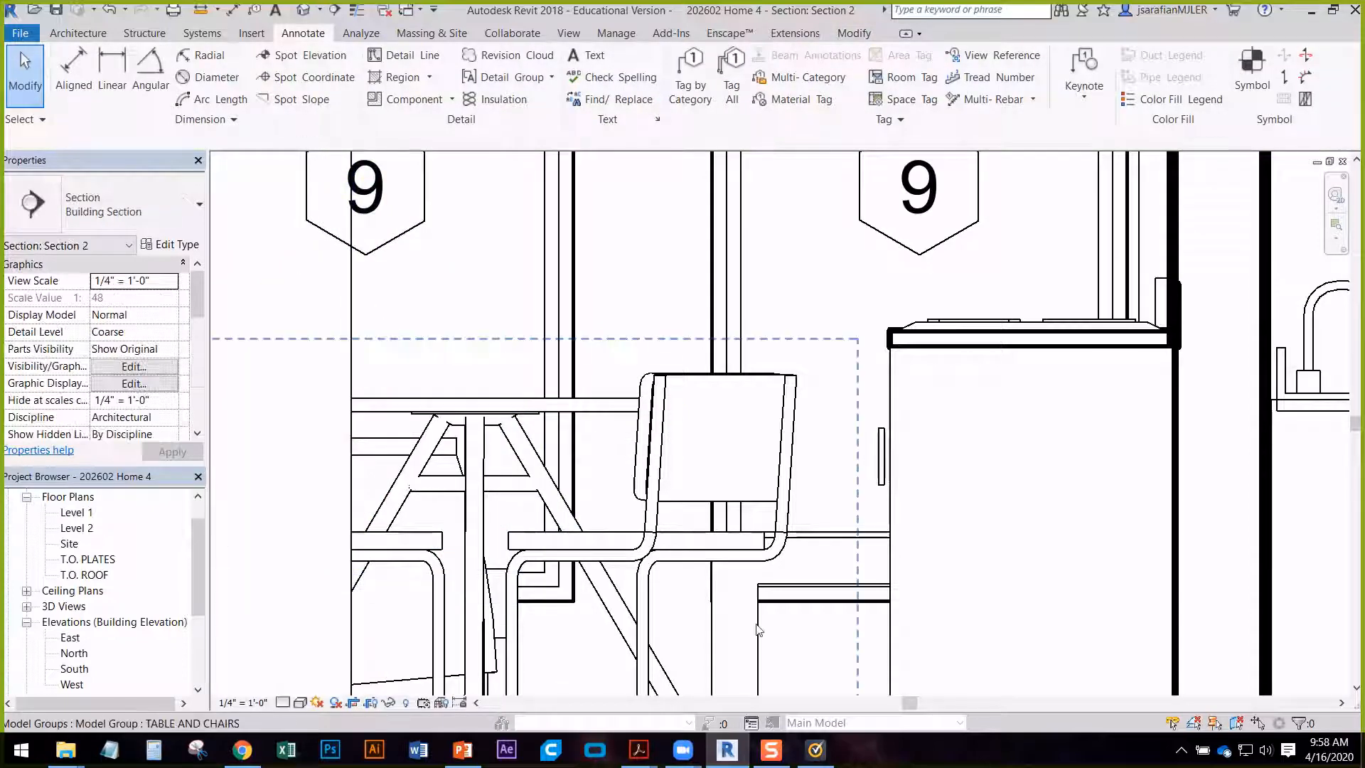
scroll(317, 378, "down", 4)
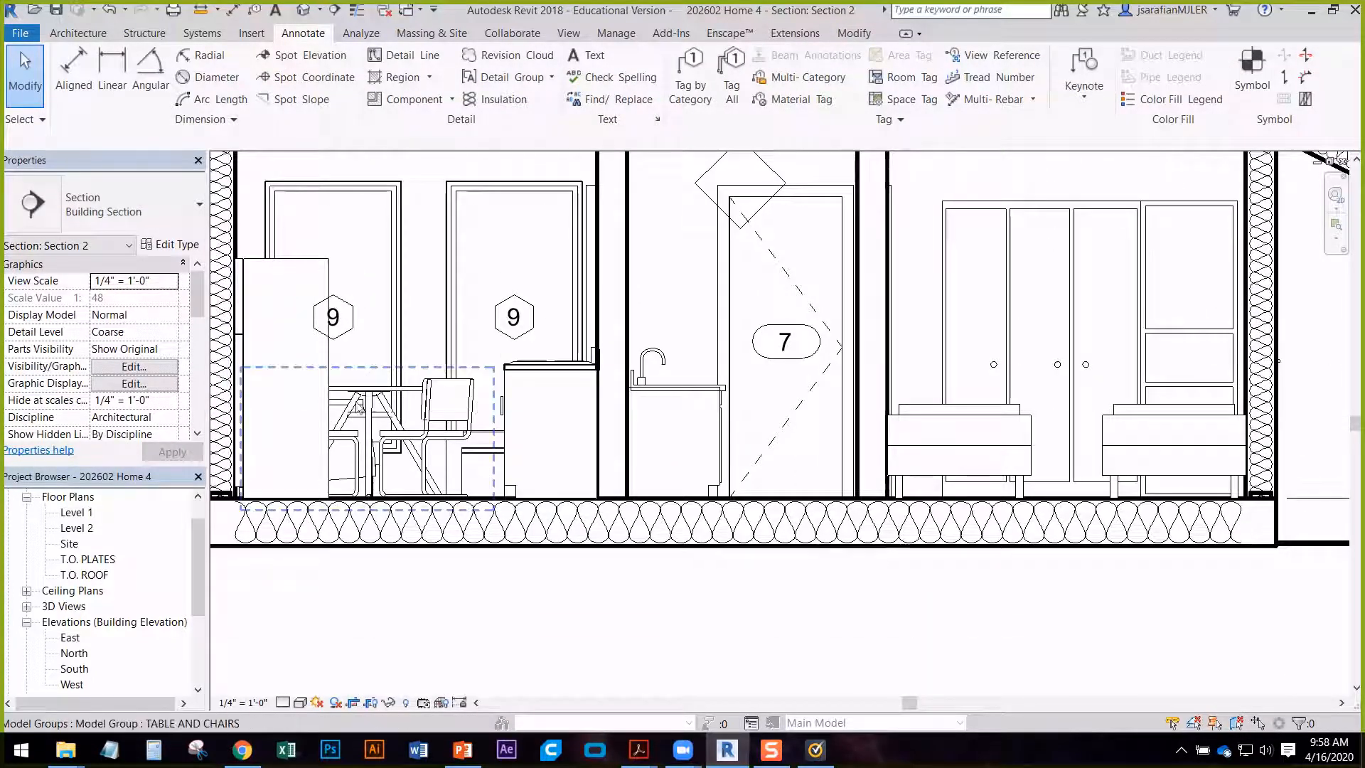
- Examine the furniture linework in the section, from the coffee table behind the kitchen counter to the twin beds
middle_click_drag(567, 425, 644, 423)
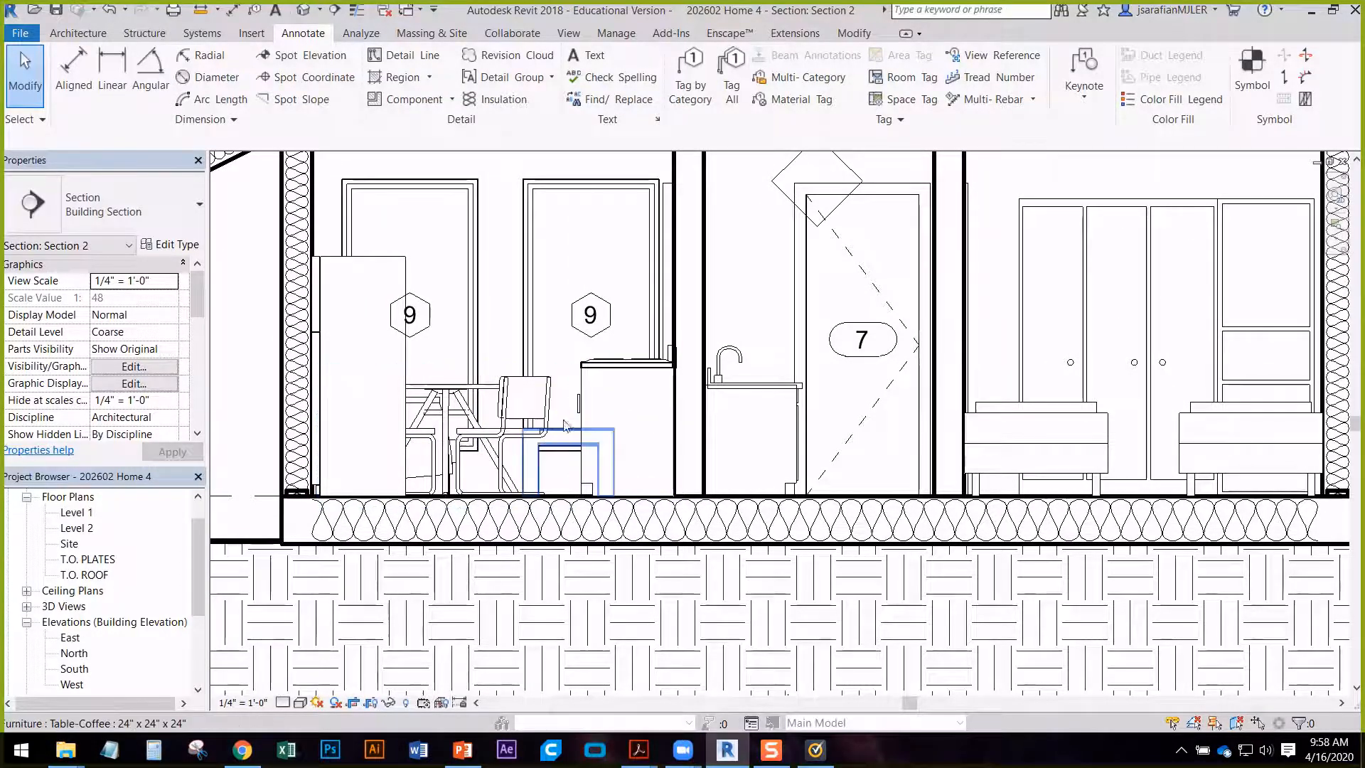
scroll(538, 427, "up", 2)
scroll(538, 426, "up", 1)
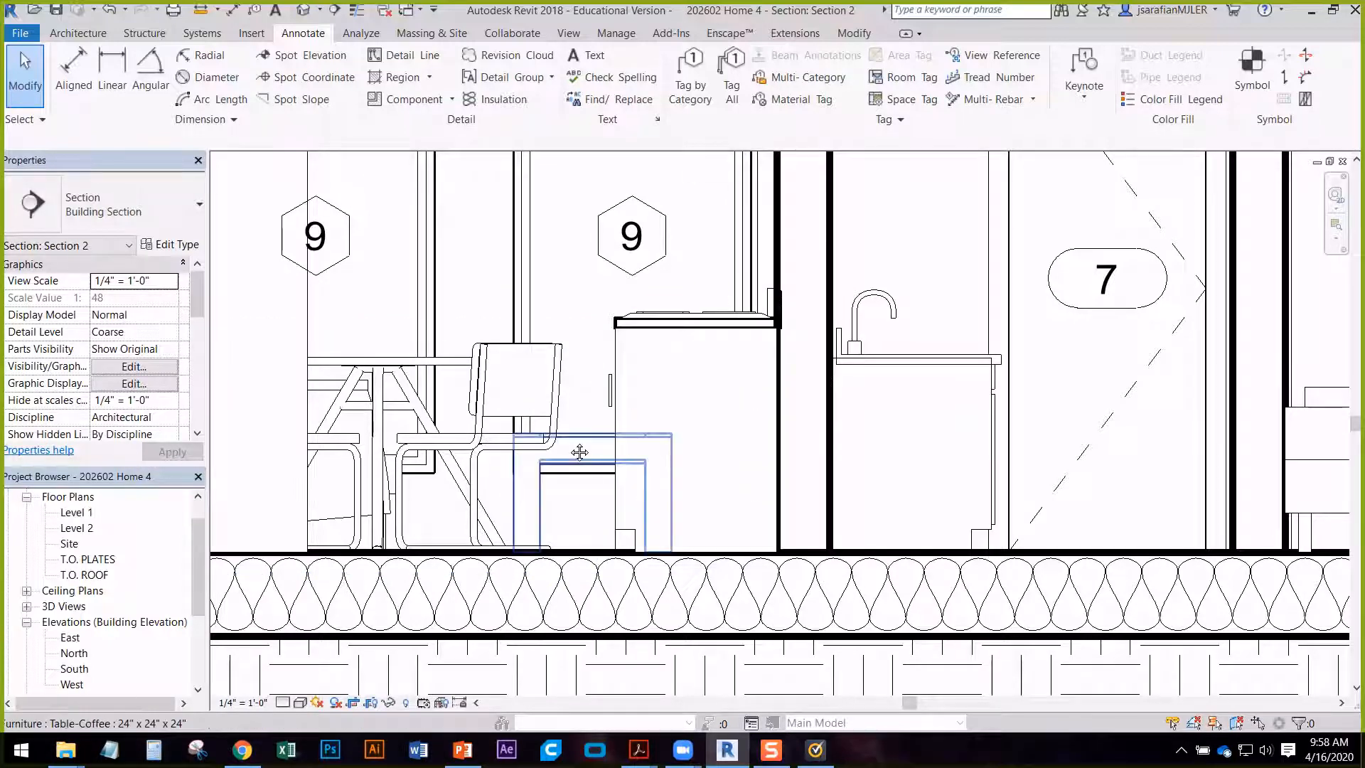
middle_click_drag(578, 457, 369, 509)
scroll(586, 469, "down", 5)
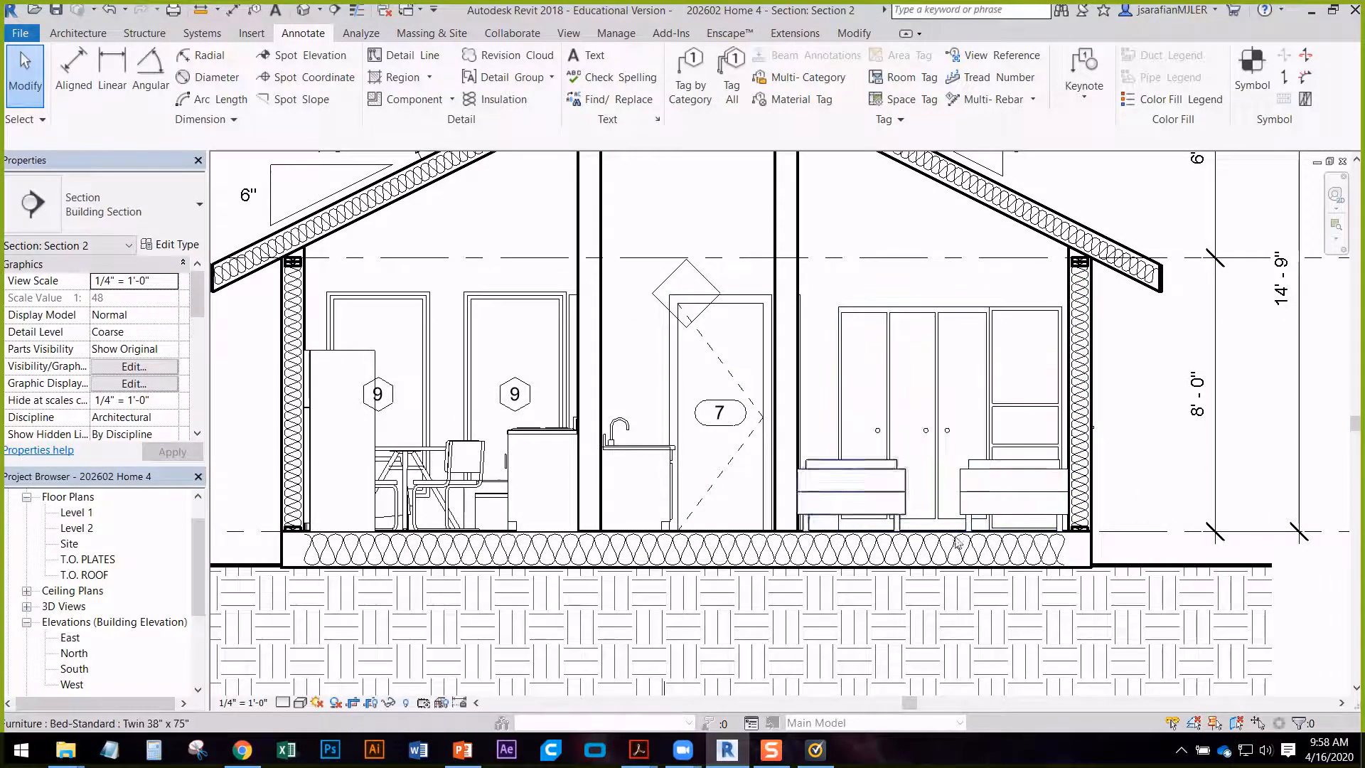
middle_click_drag(998, 597, 945, 534)
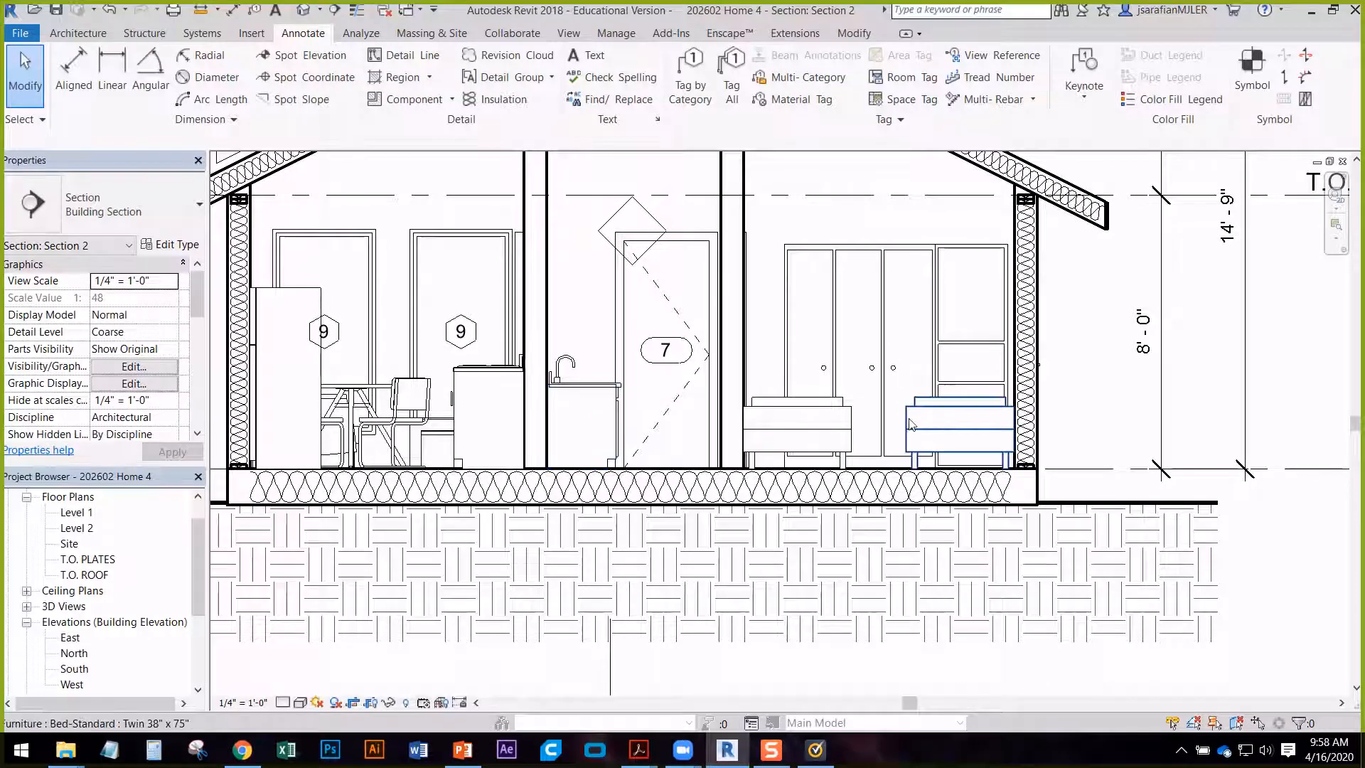
scroll(806, 424, "up", 2)
scroll(802, 450, "up", 2)
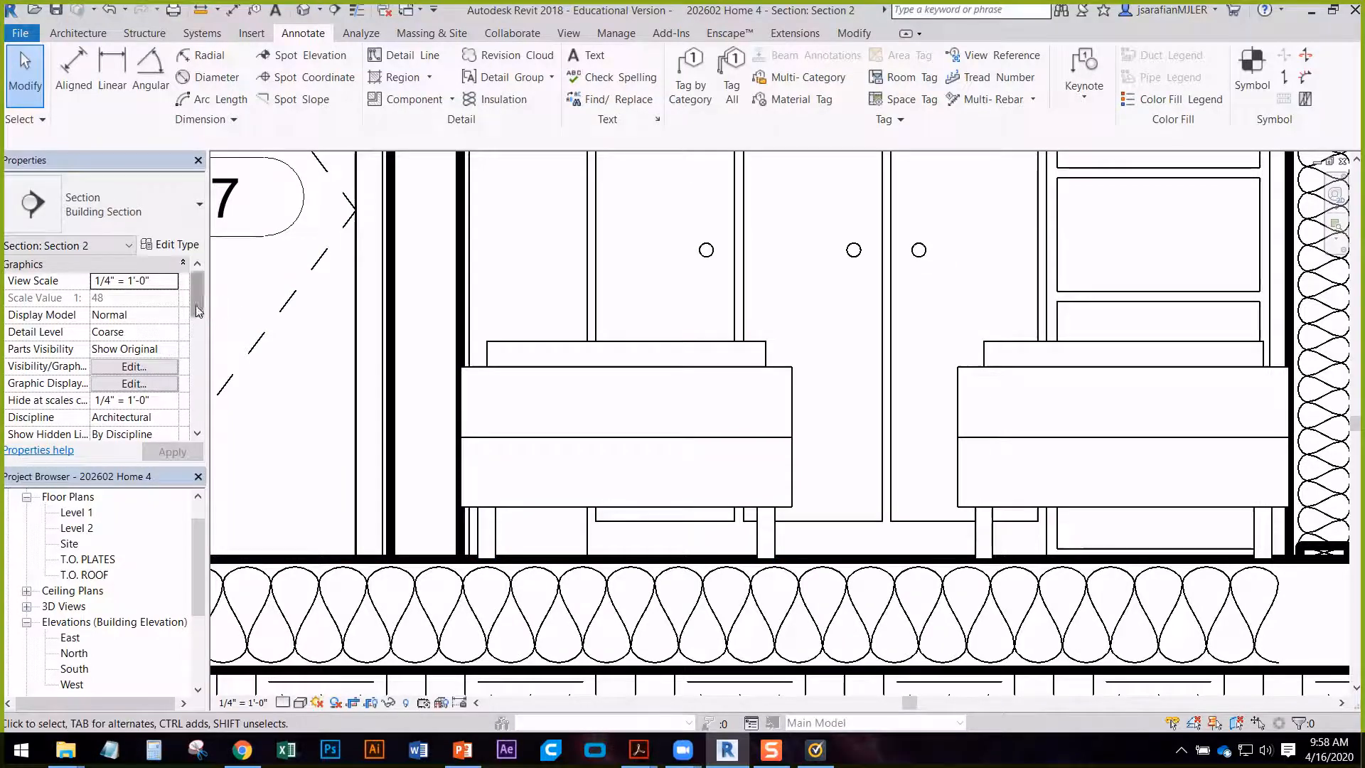
left_click_drag(196, 305, 197, 317)
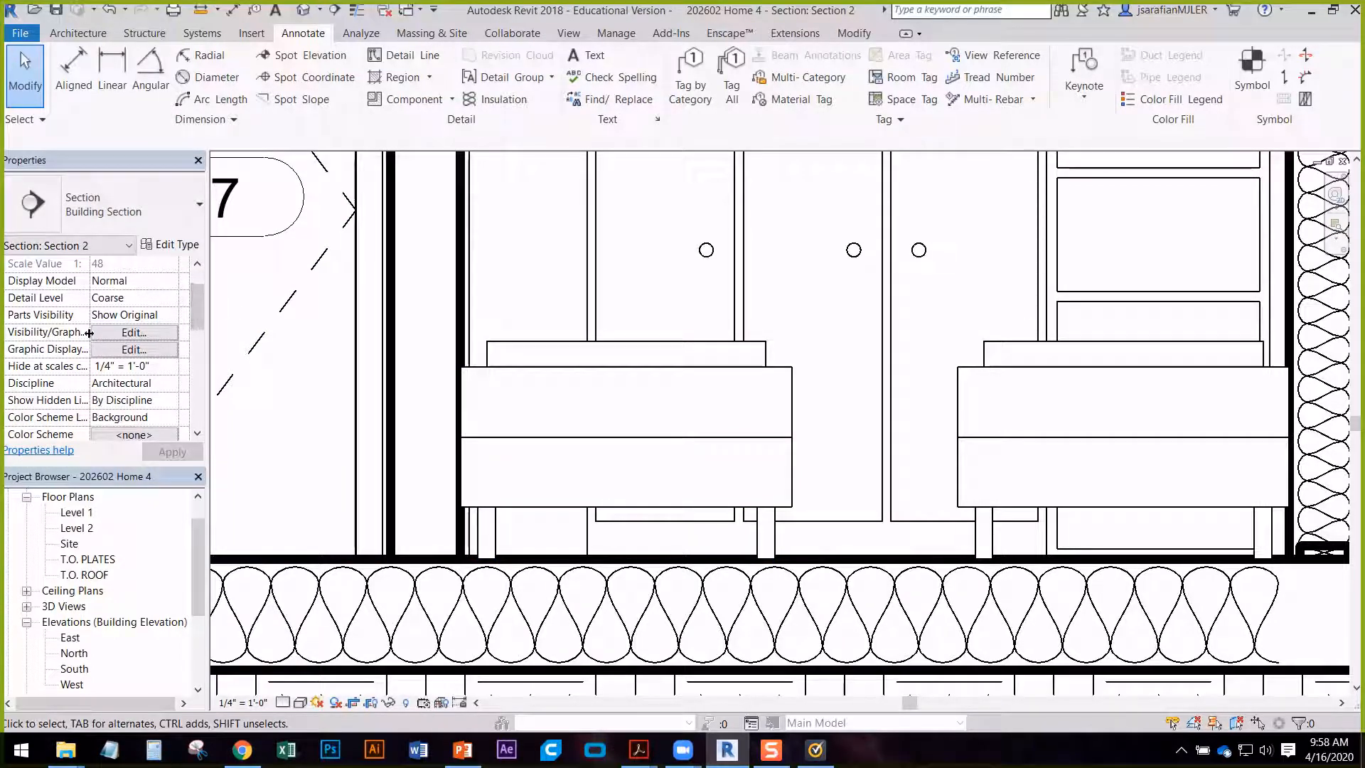
left_click(120, 335)
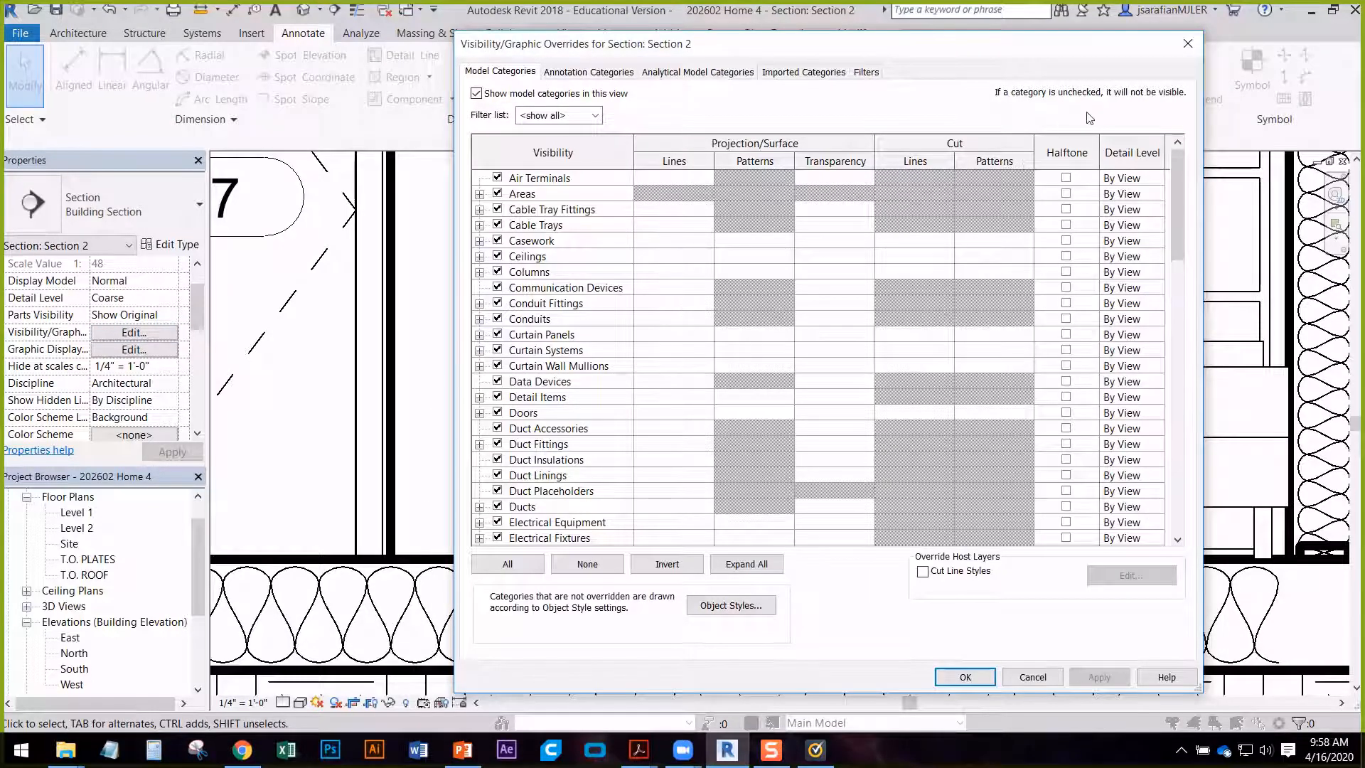
left_click(1188, 43)
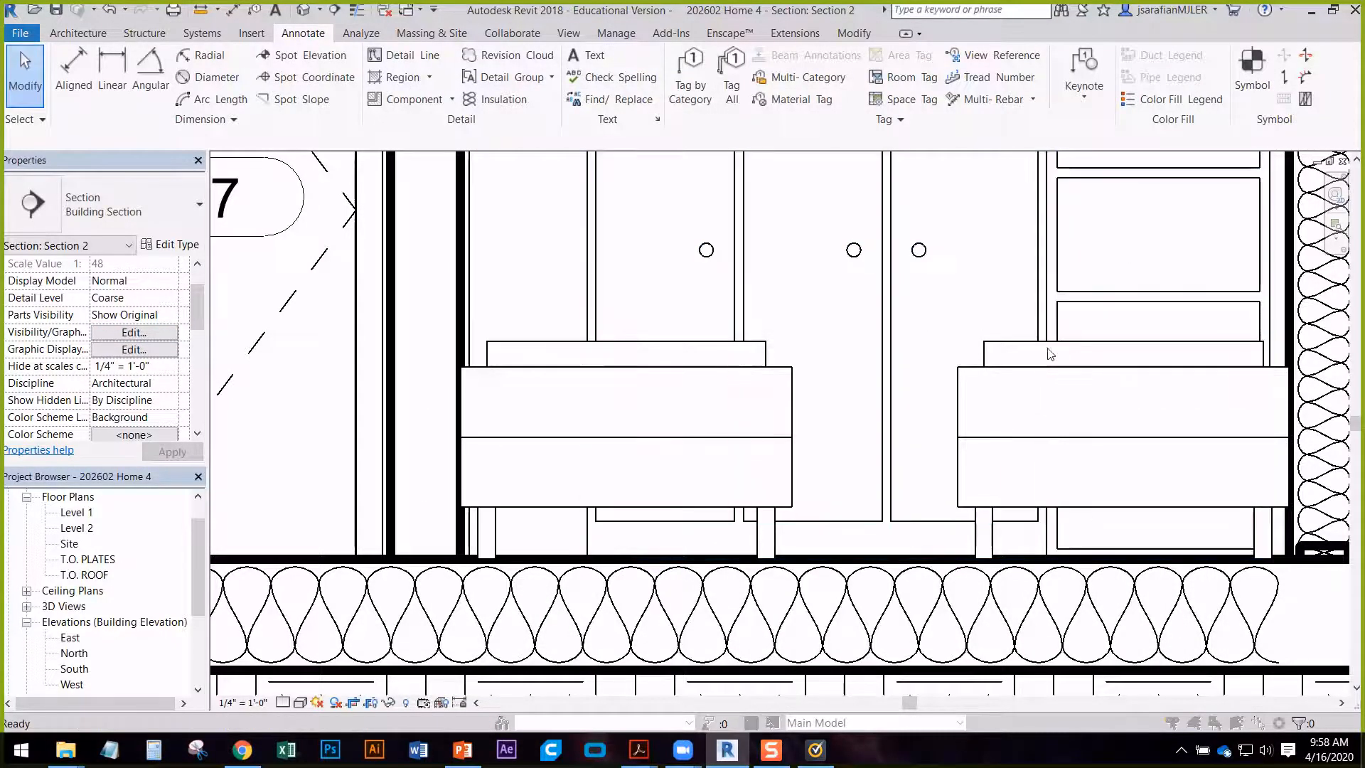
- Override the Furniture category's projection line weight to 1 in the section view's Visibility/Graphic Overrides
key("v")
key("g")
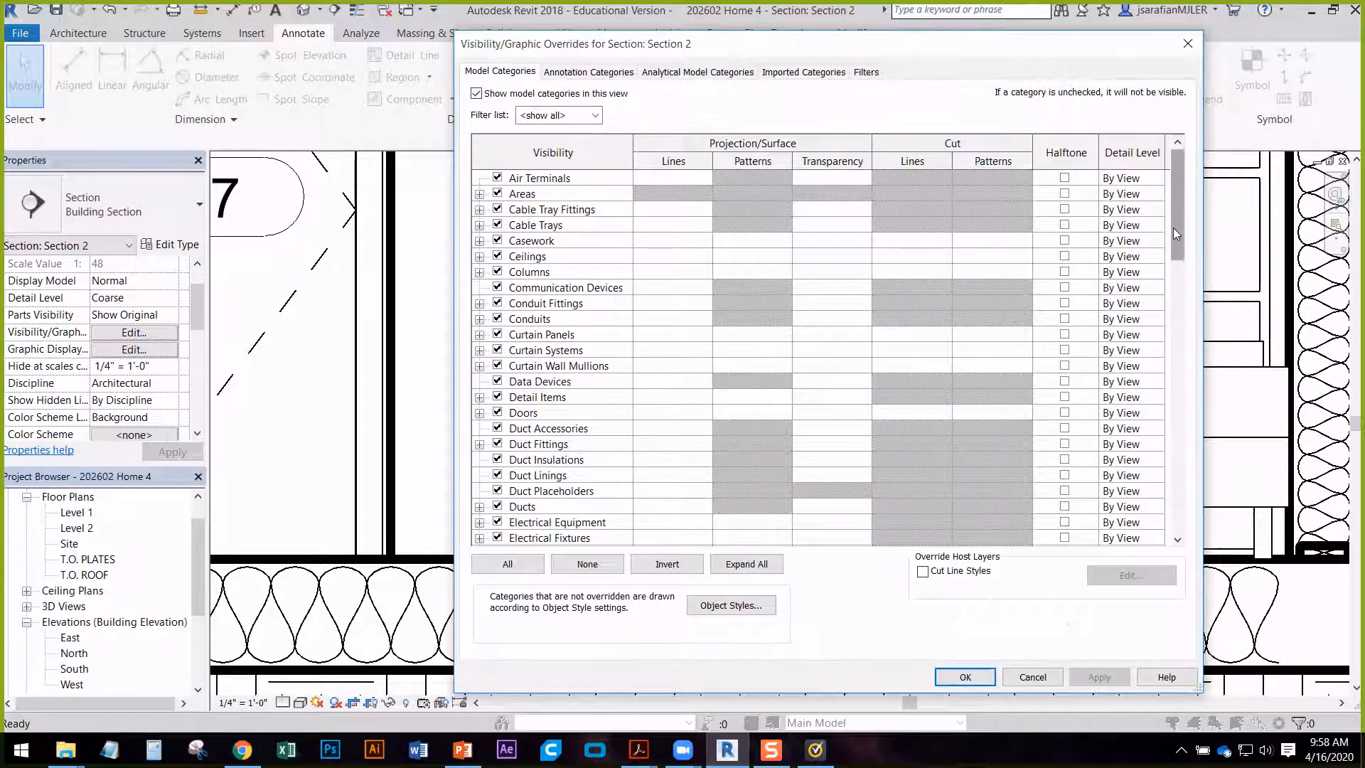
left_click_drag(1174, 233, 1171, 283)
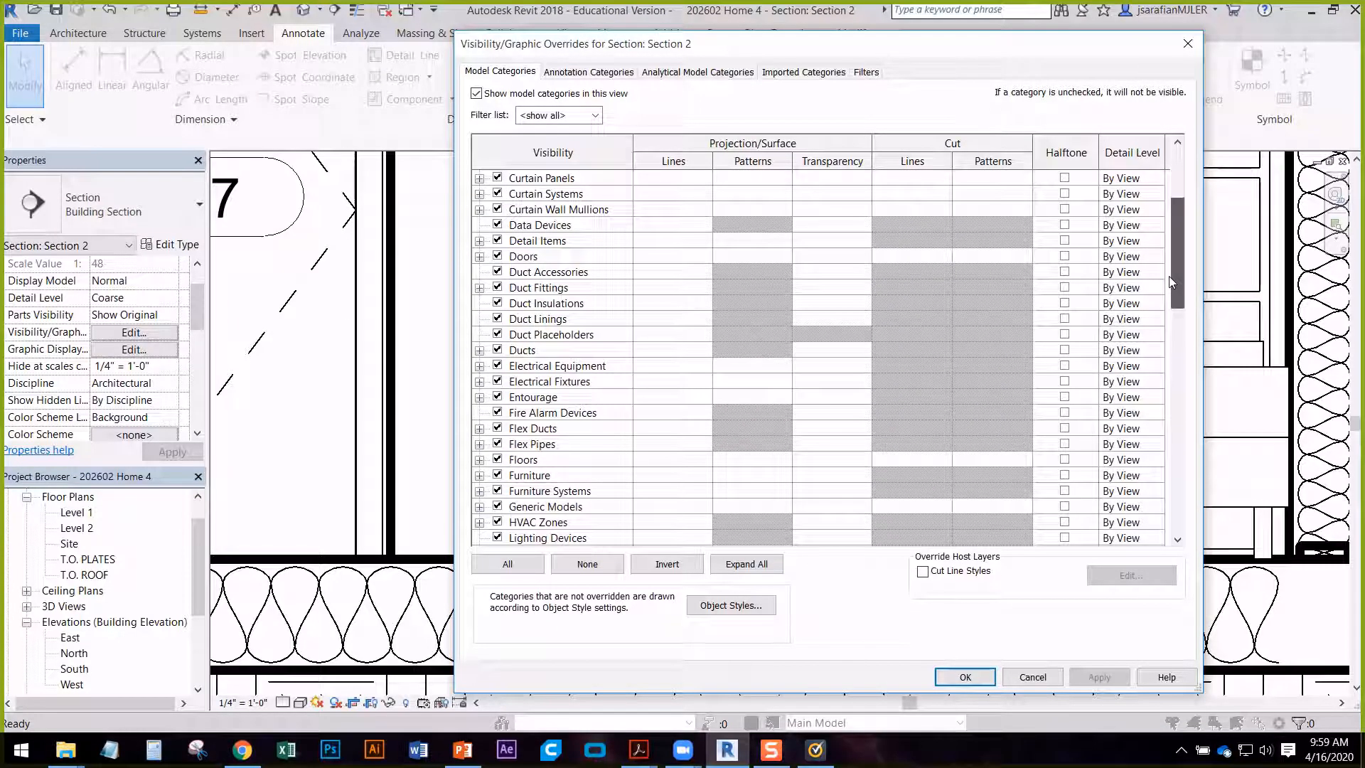
left_click_drag(1171, 282, 1172, 299)
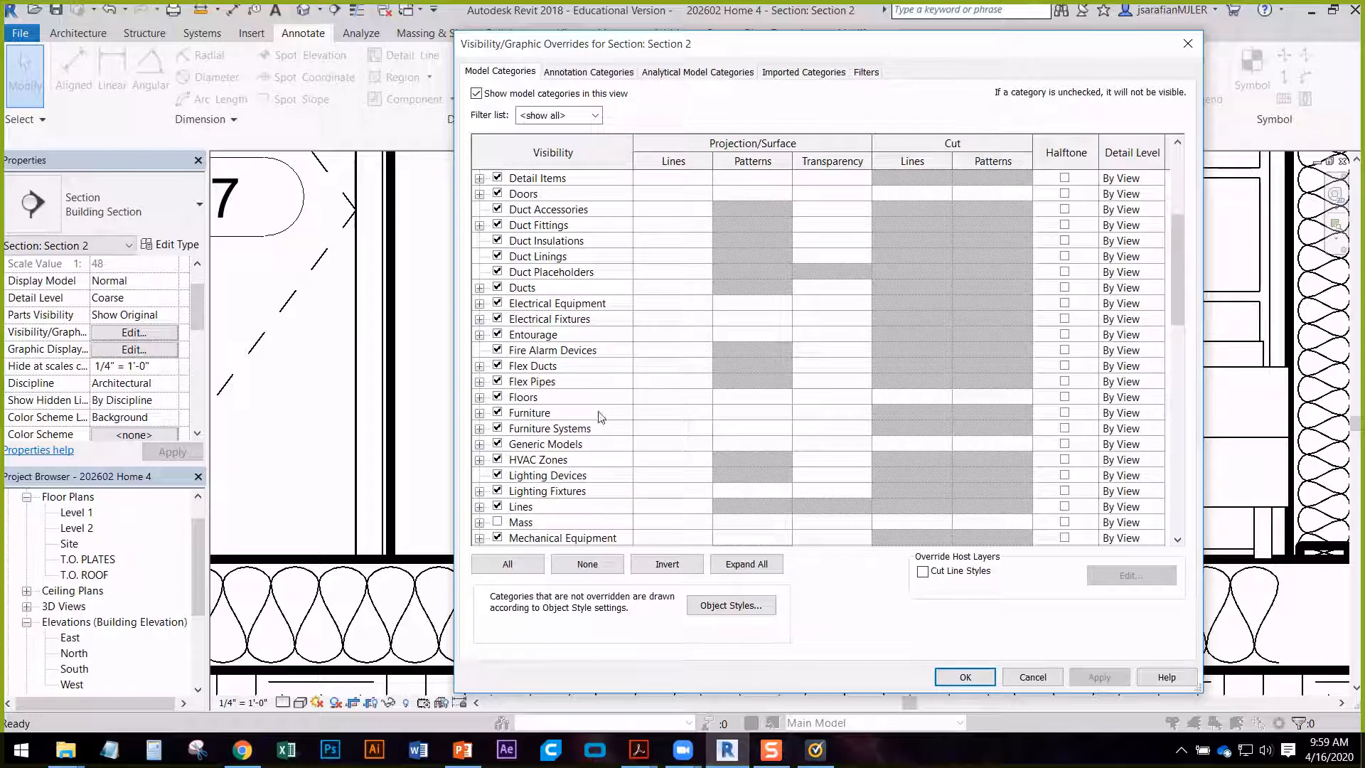
left_click(668, 415)
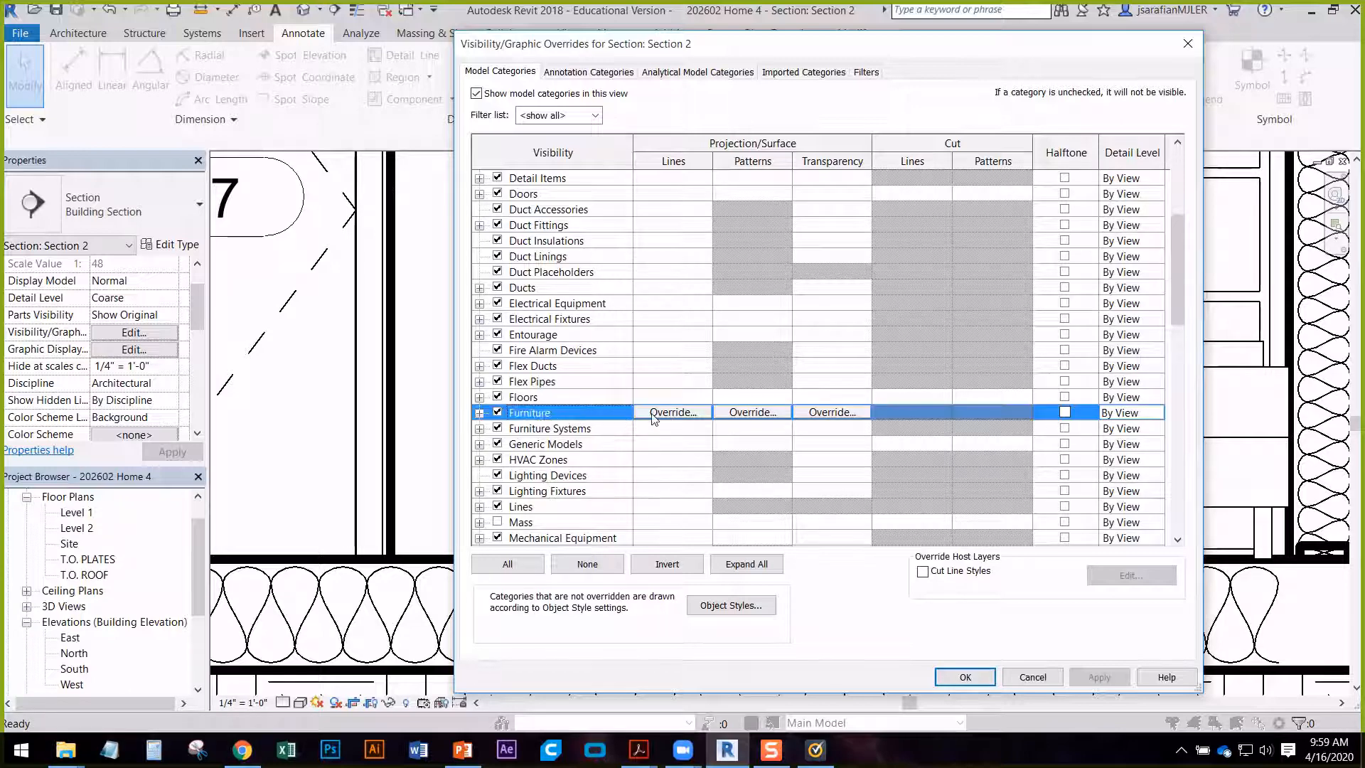
left_click(692, 417)
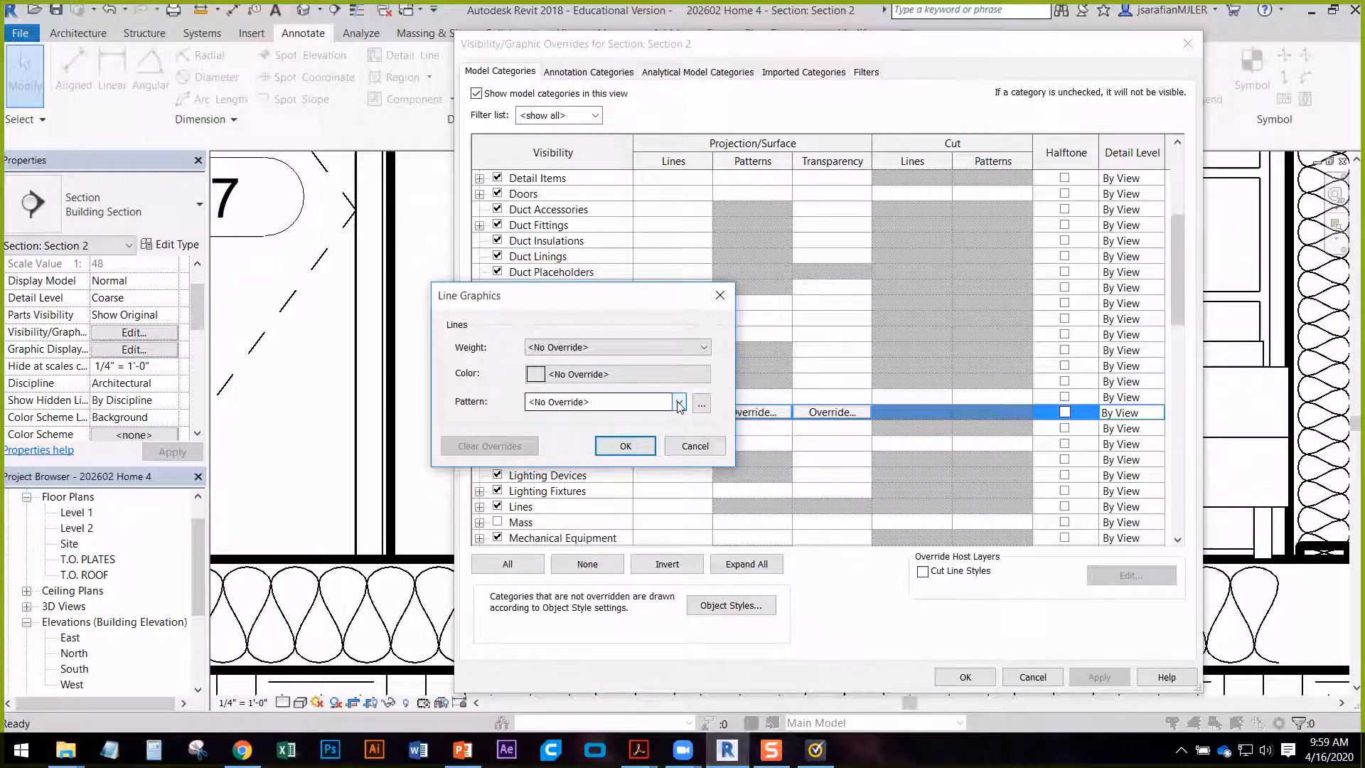
left_click(678, 402)
left_click(513, 416)
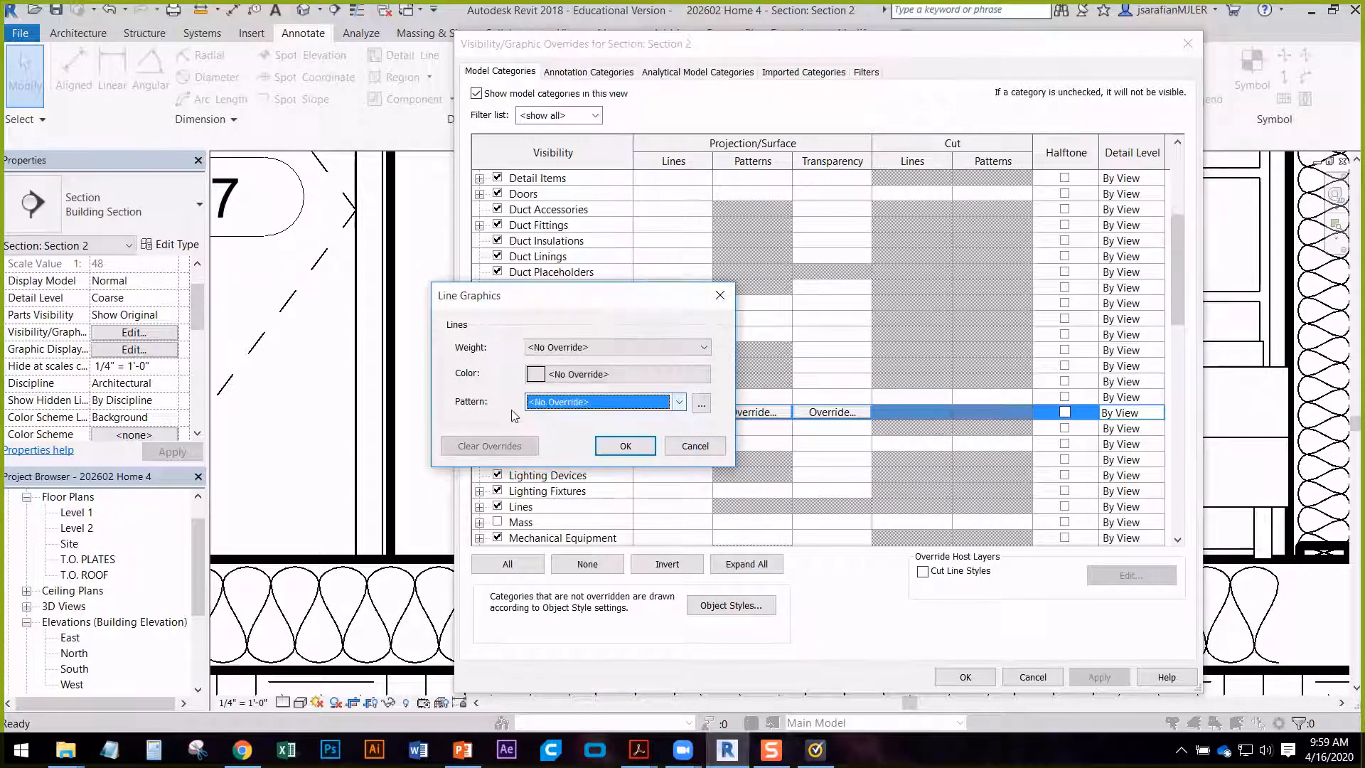
left_click(690, 349)
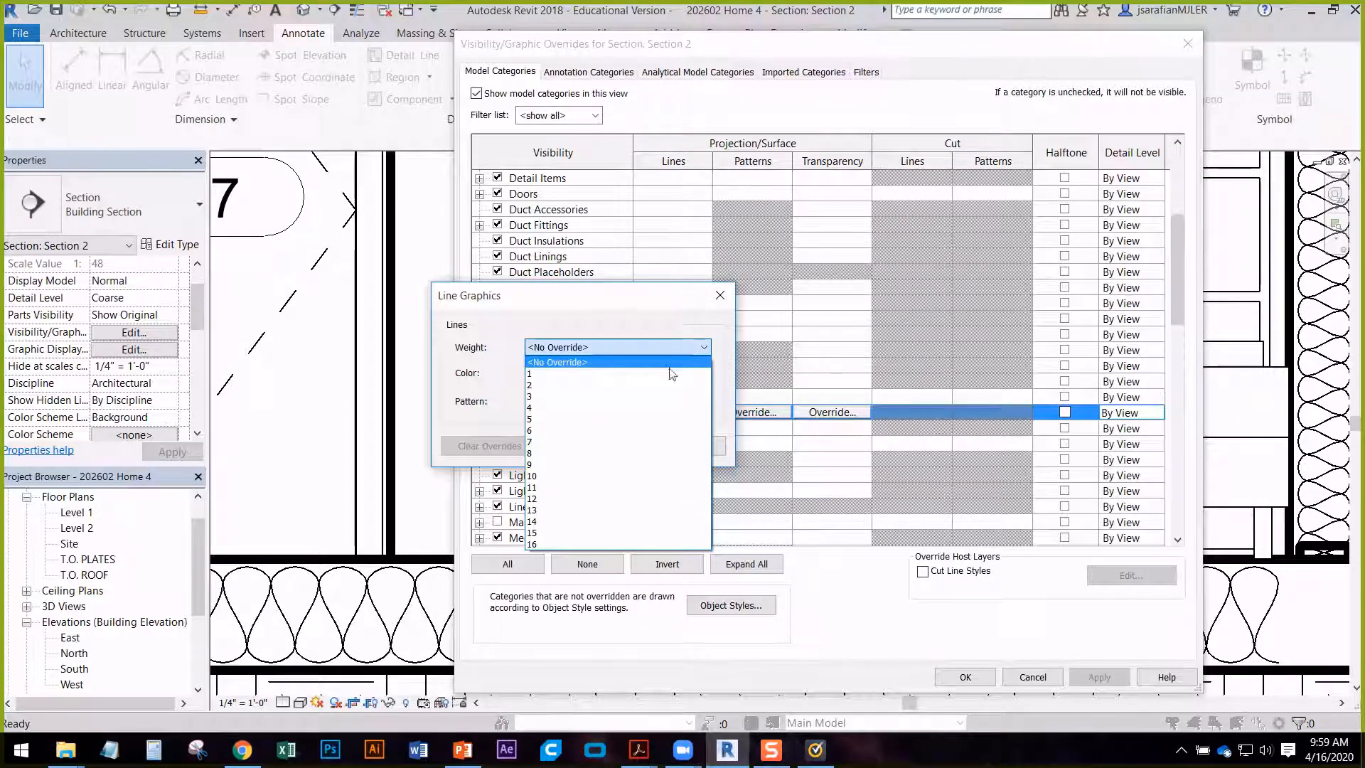
left_click(666, 371)
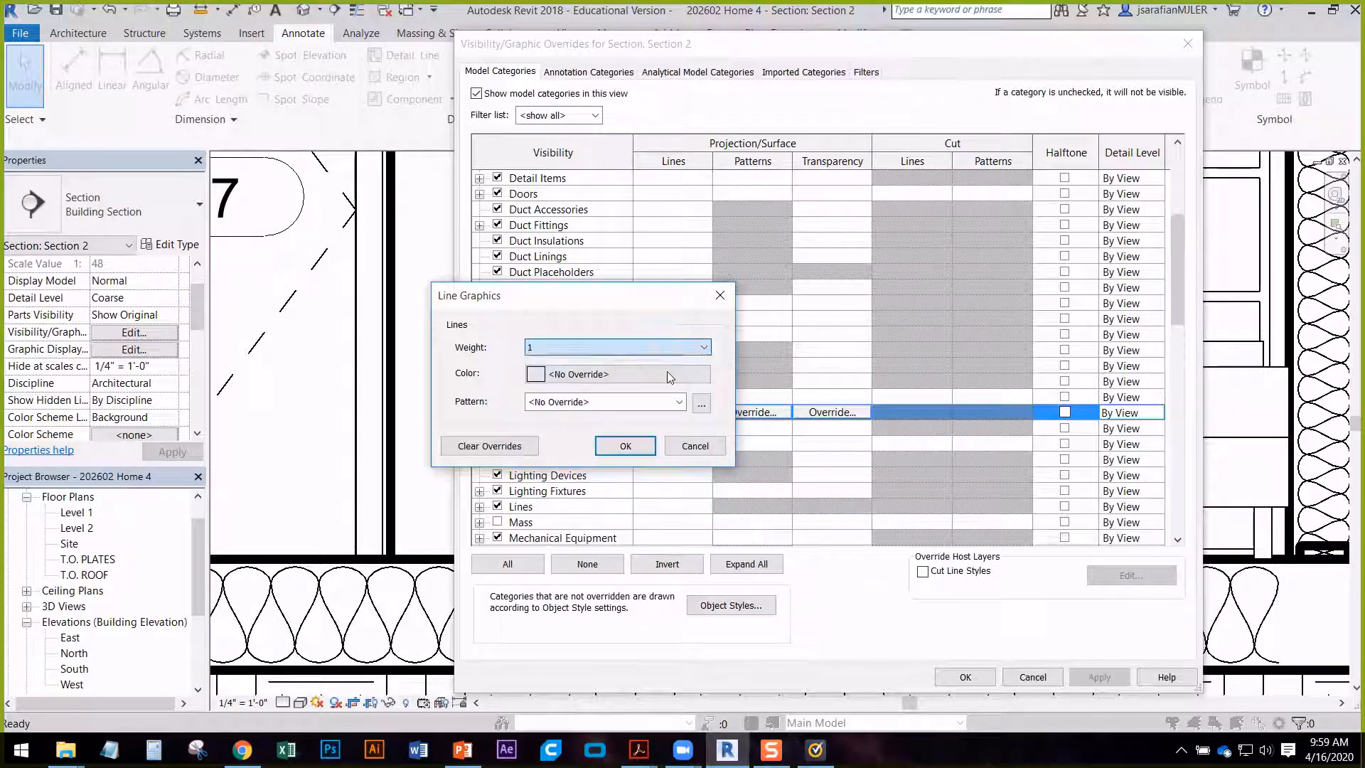
- Set the Furniture projection line color to RGB 192-192-192 and apply the overrides to the section
left_click(577, 378)
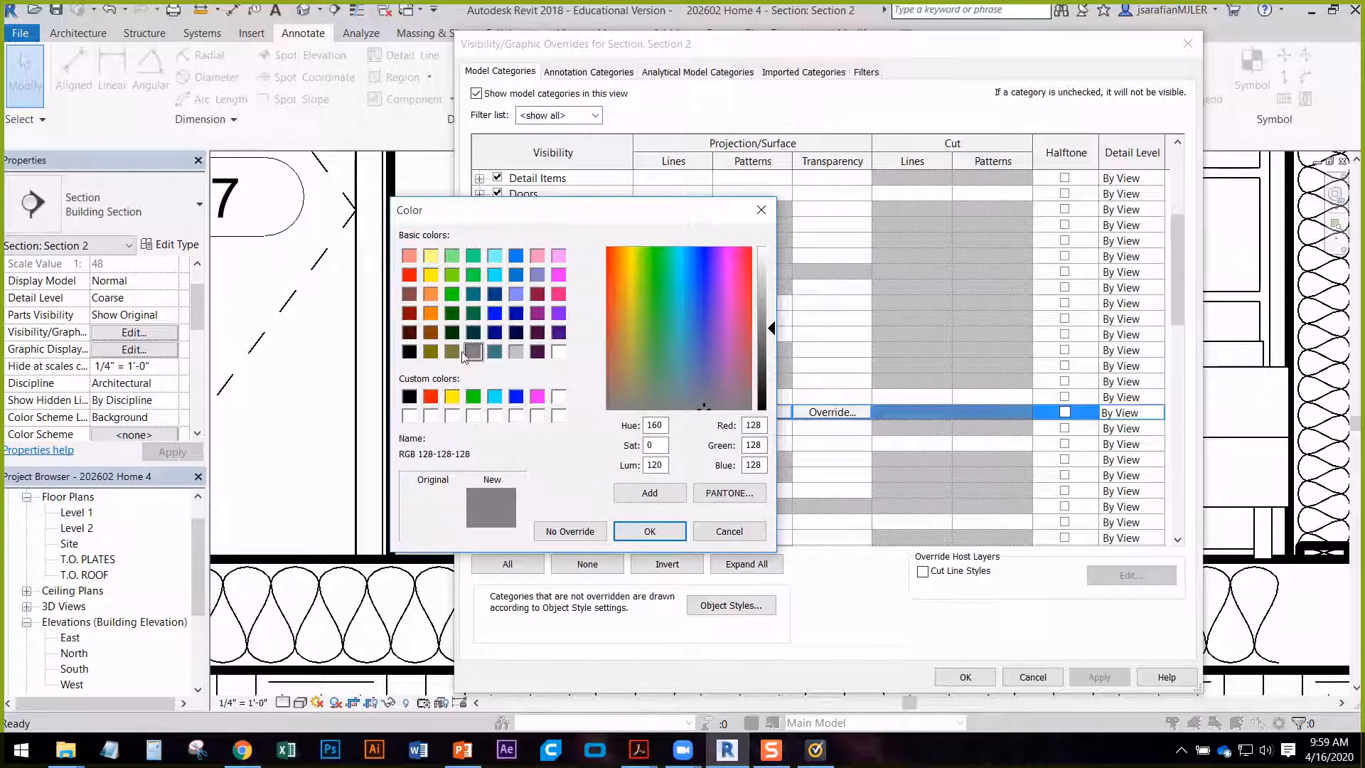
left_click(516, 352)
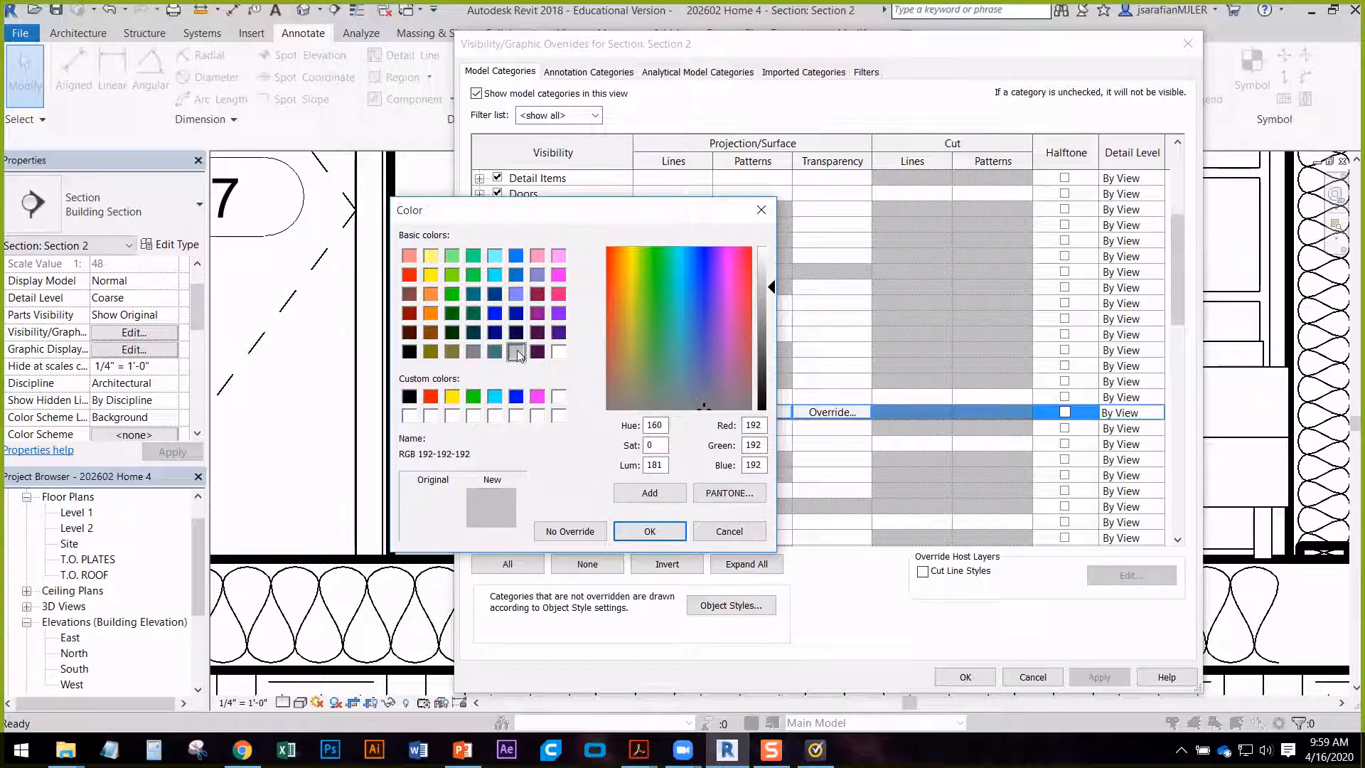
left_click(658, 539)
left_click(618, 446)
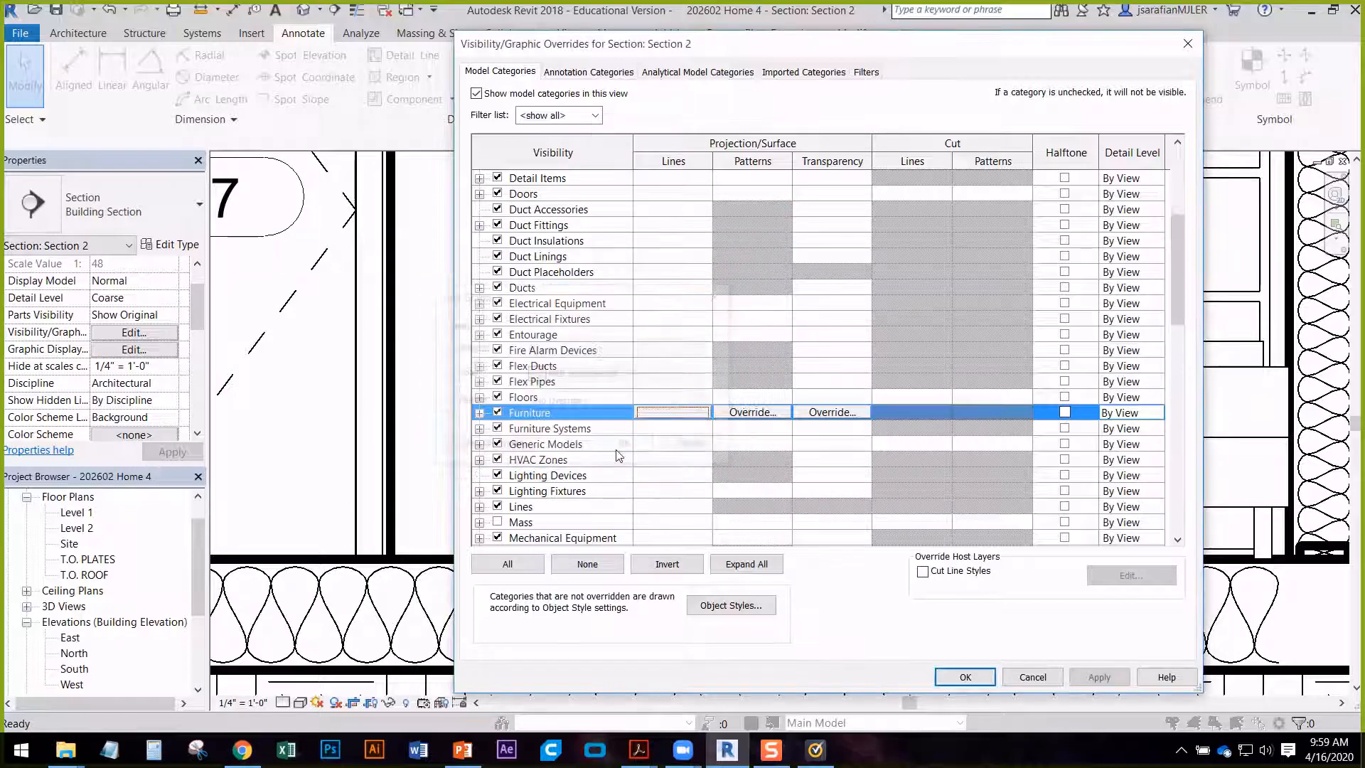
left_click(966, 677)
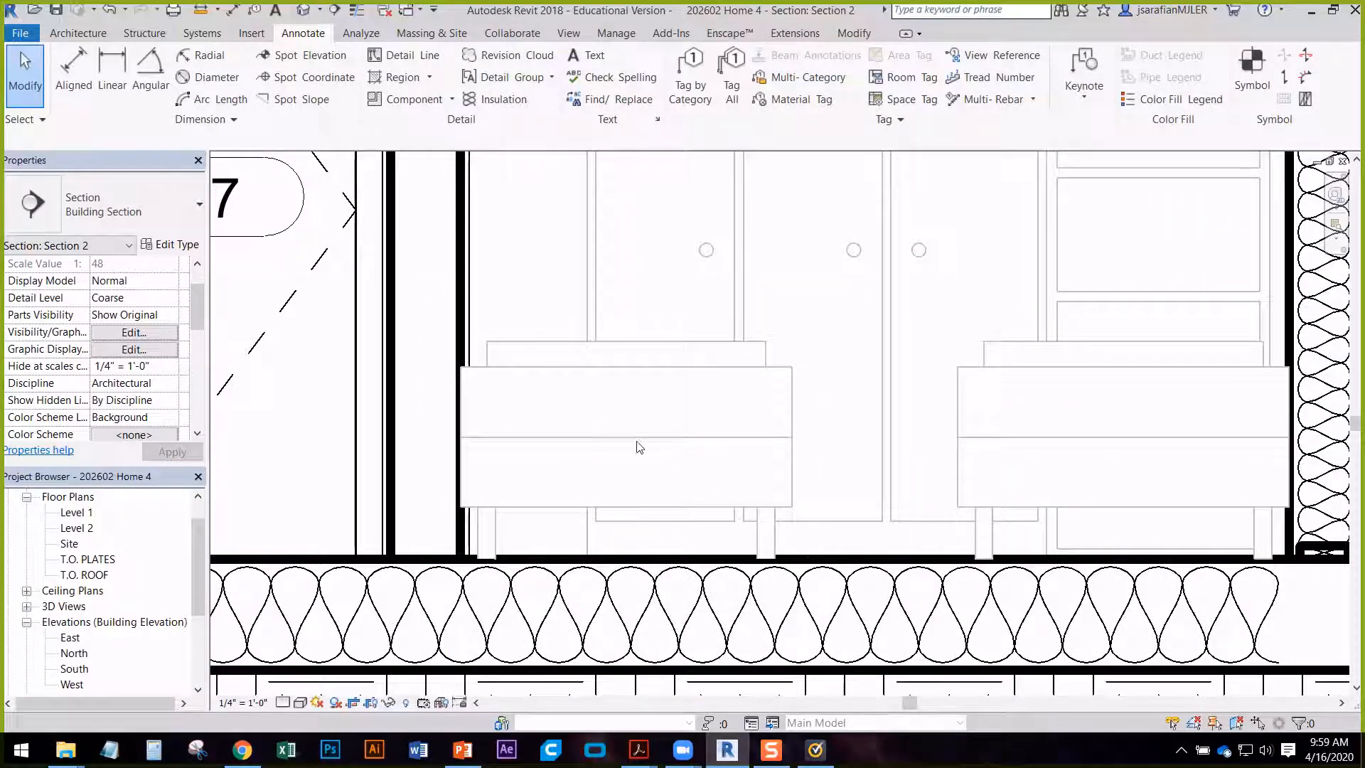
- Change the Furniture category's projection line color override to RGB 128-128-128 and apply it to the section view
scroll(636, 447, "down", 2)
scroll(856, 637, "down", 3)
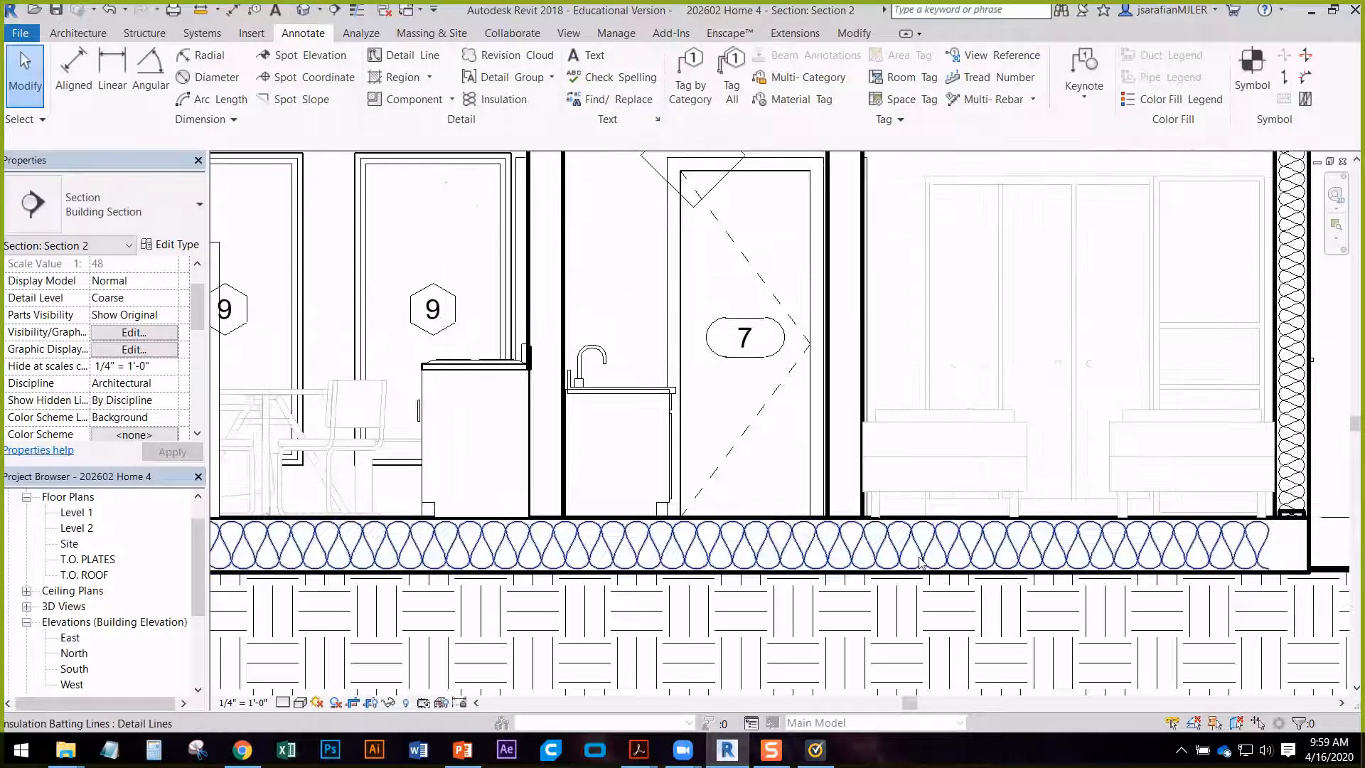
scroll(1034, 558, "up", 2)
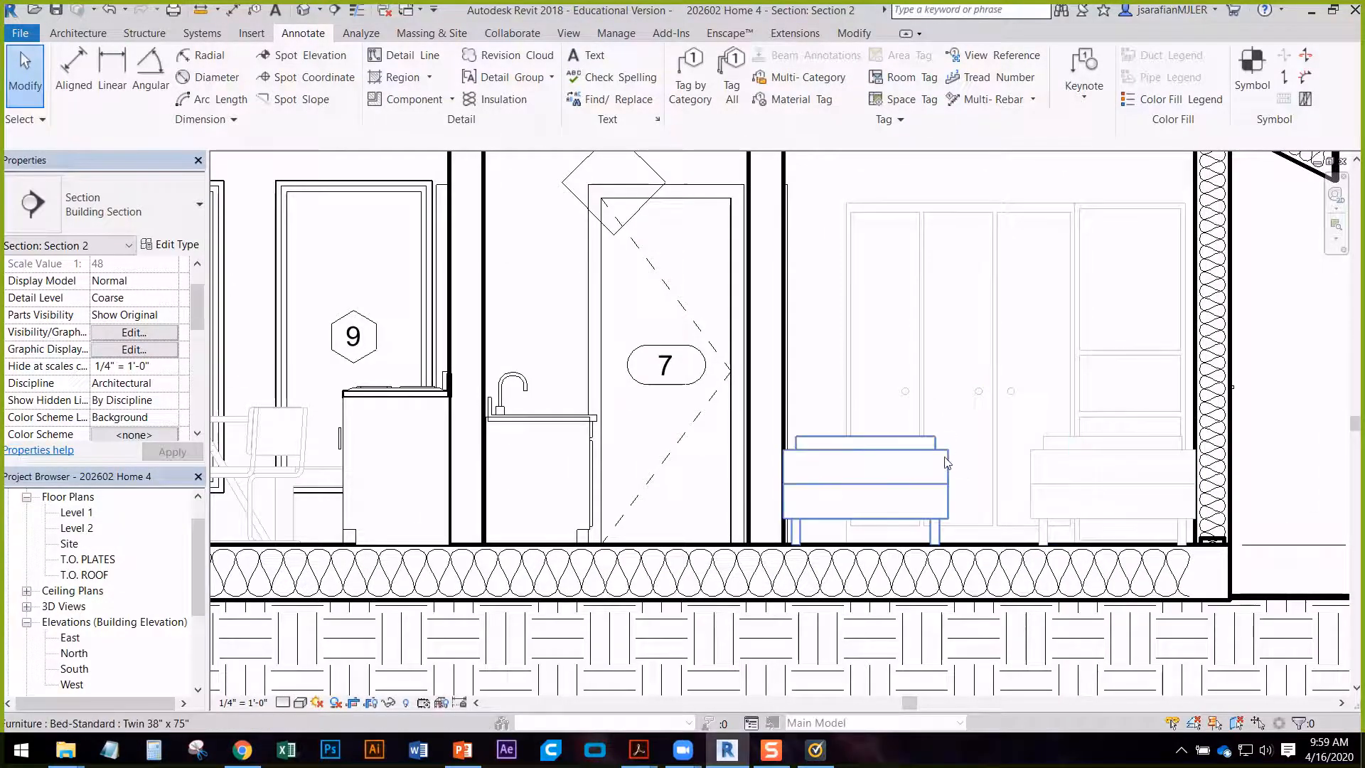
left_click(134, 331)
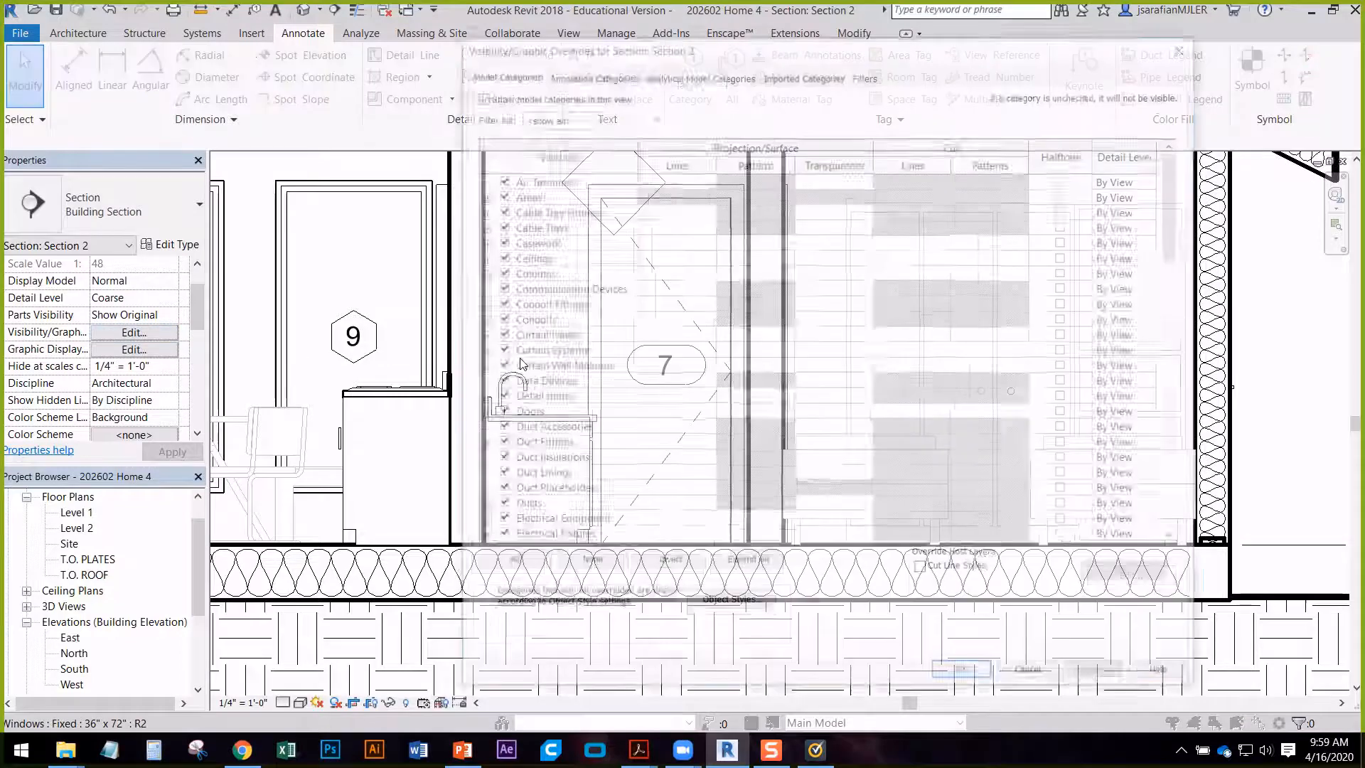
scroll(687, 441, "down", 6)
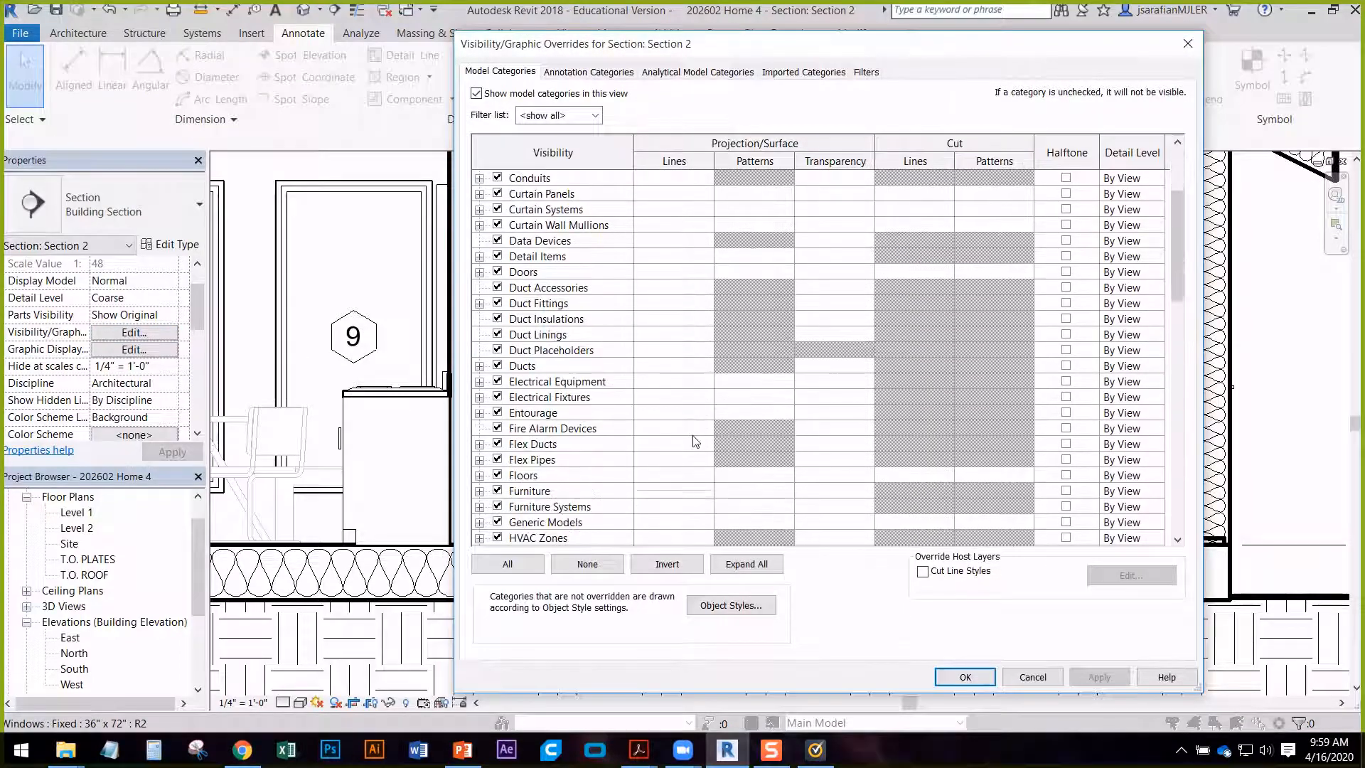
left_click(666, 366)
left_click(666, 365)
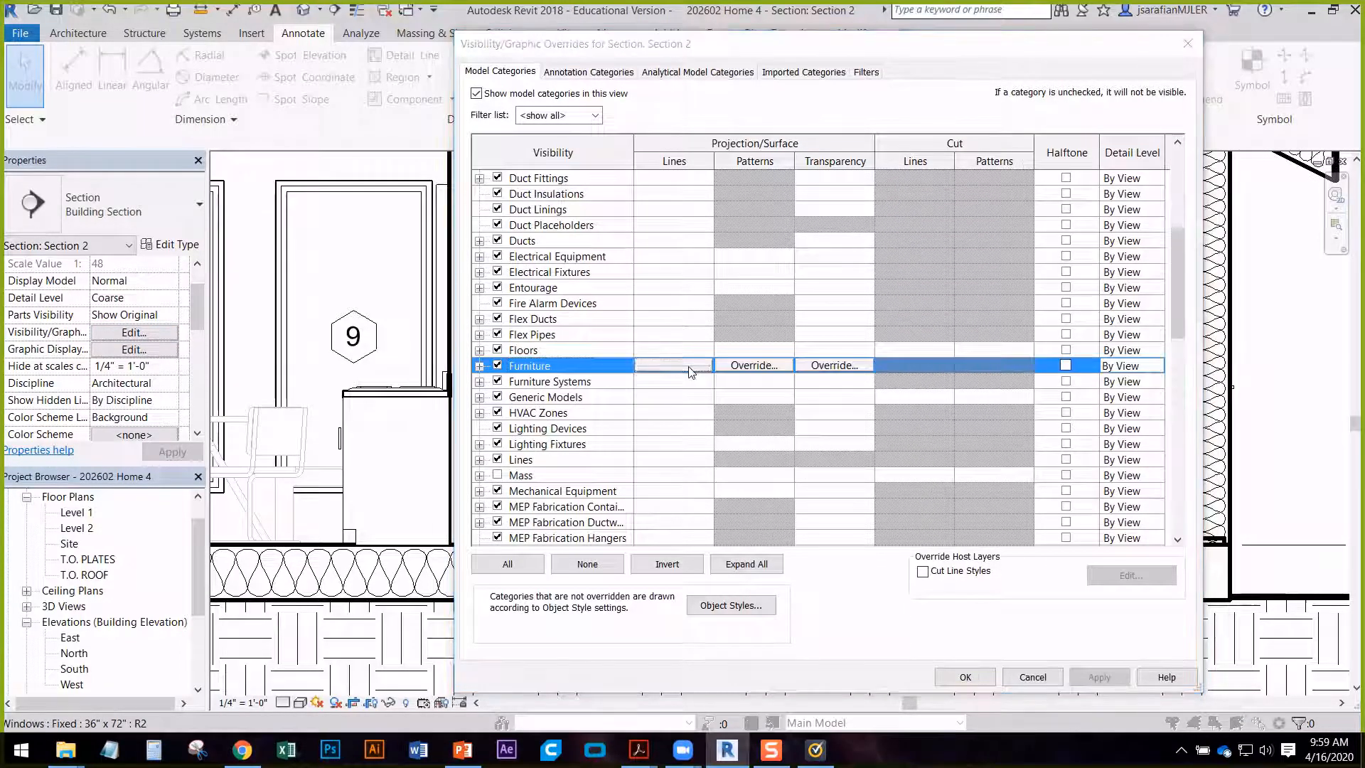
left_click(572, 381)
left_click(472, 351)
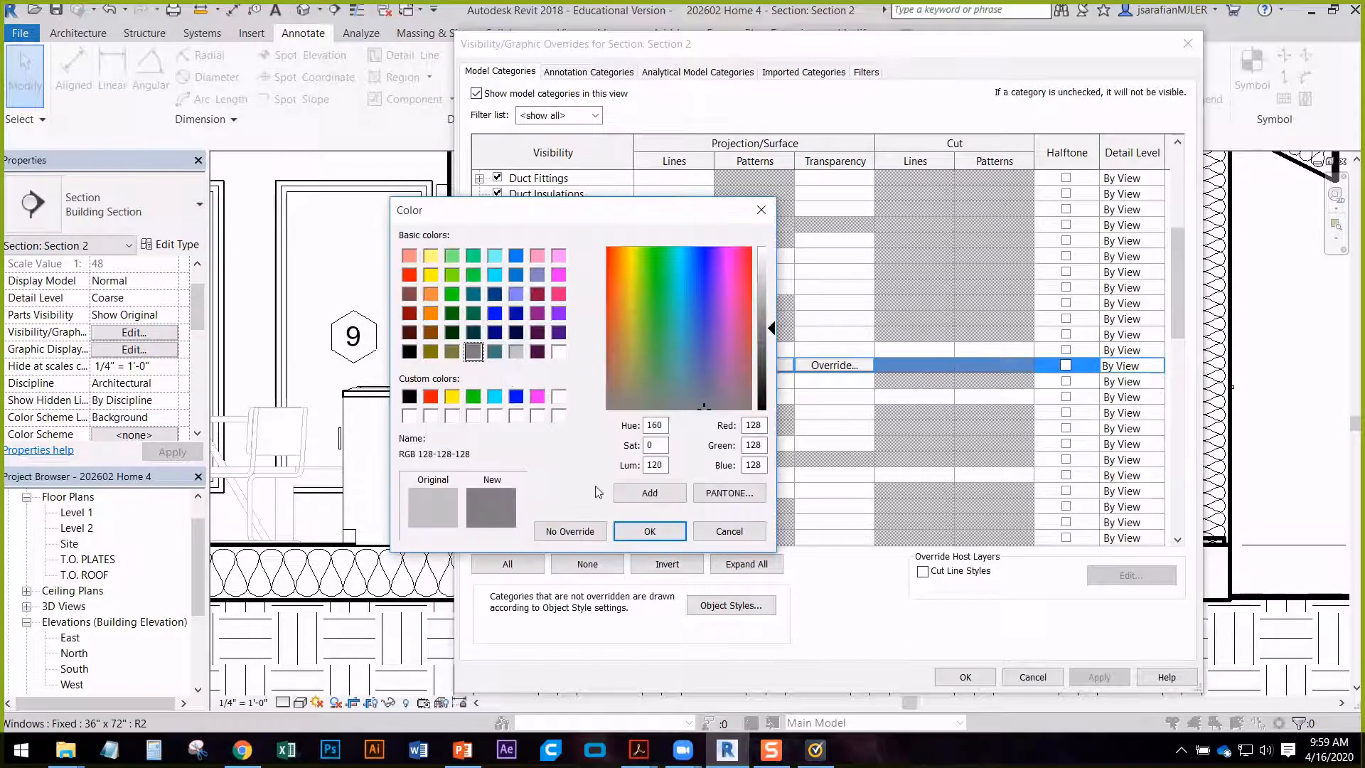
left_click(649, 530)
left_click(605, 446)
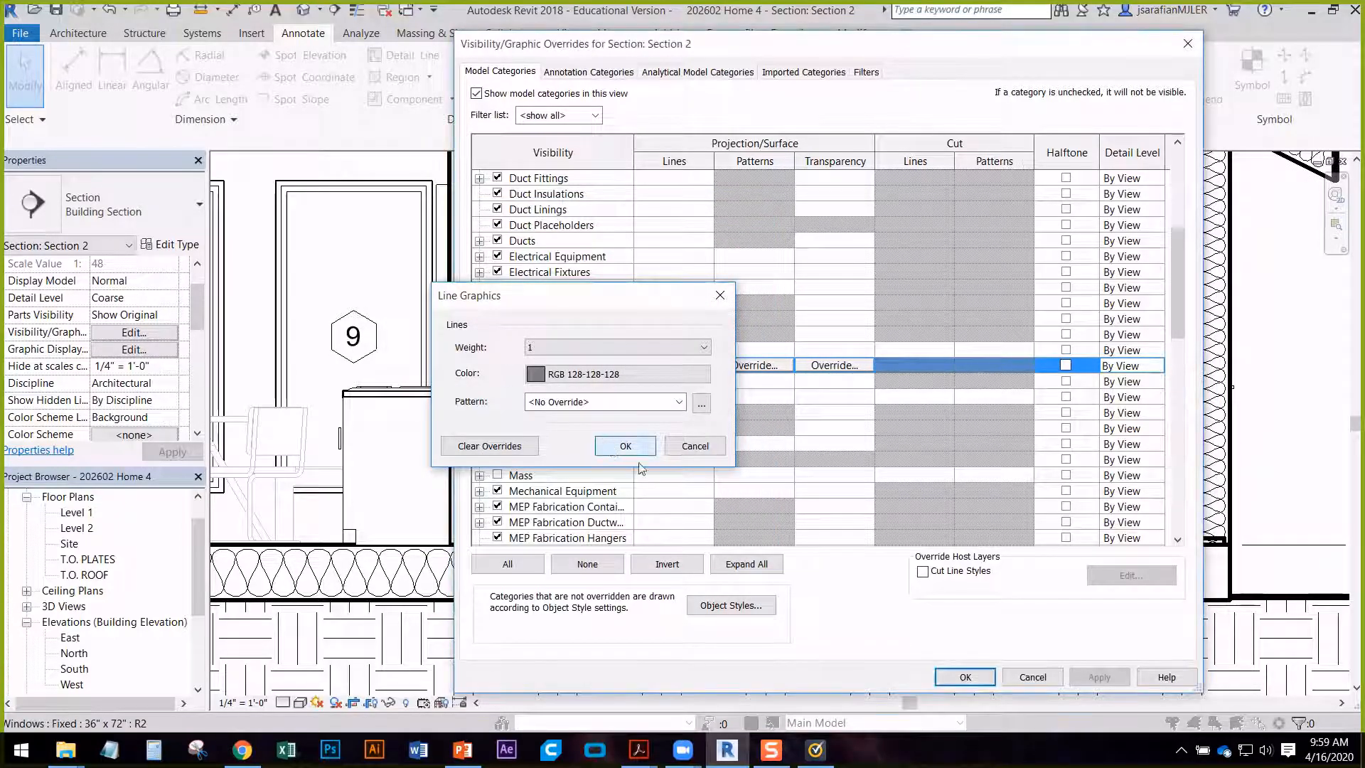
left_click(1095, 679)
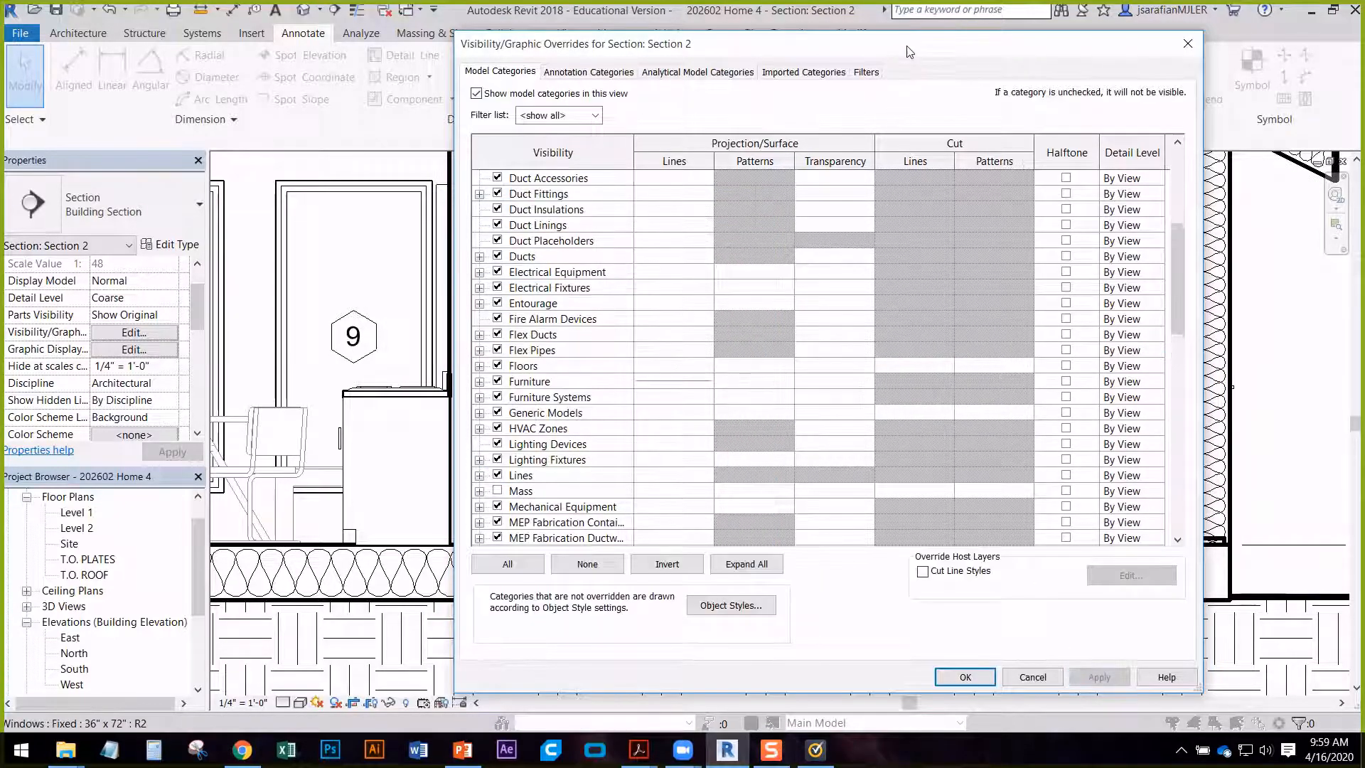
left_click_drag(906, 51, 487, 57)
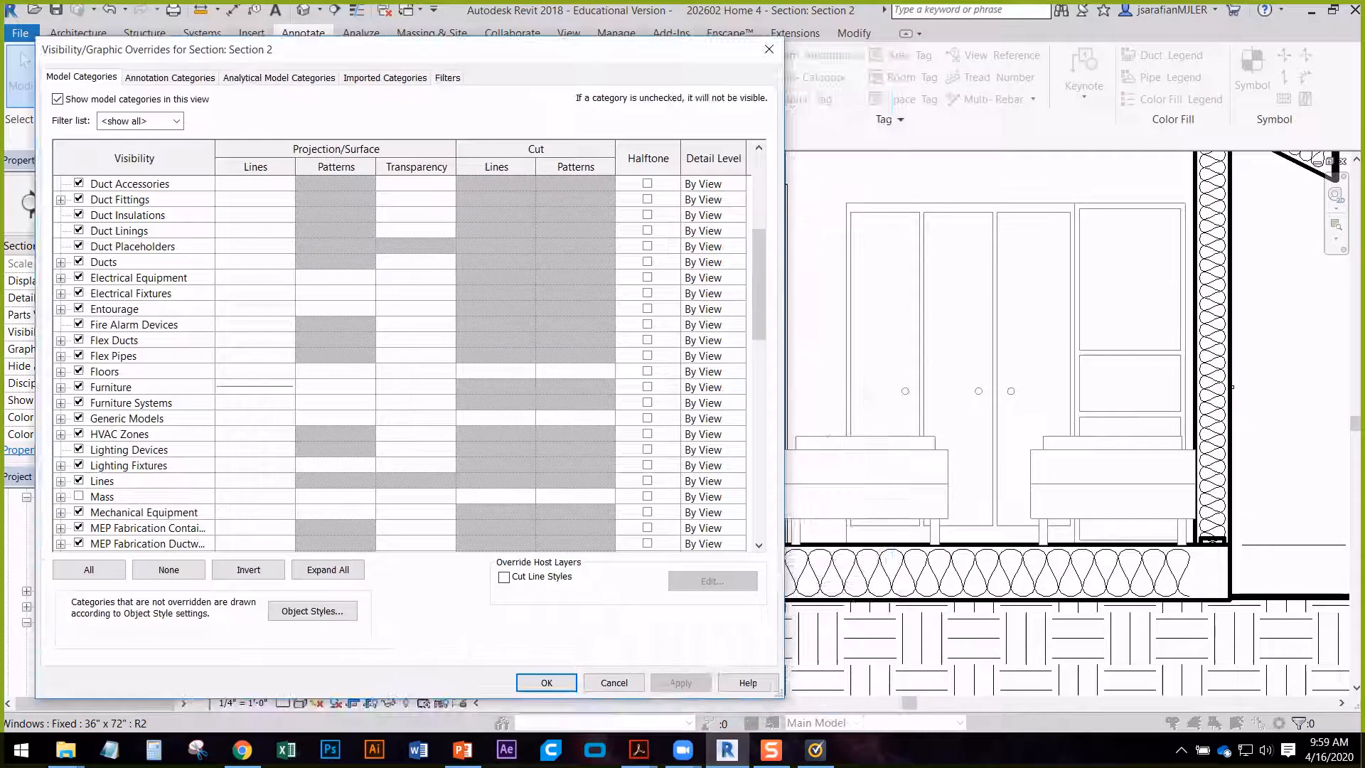
left_click(573, 678)
- Nudge both twin beds slightly inward, away from the bedroom's side walls
scroll(1033, 548, "down", 2)
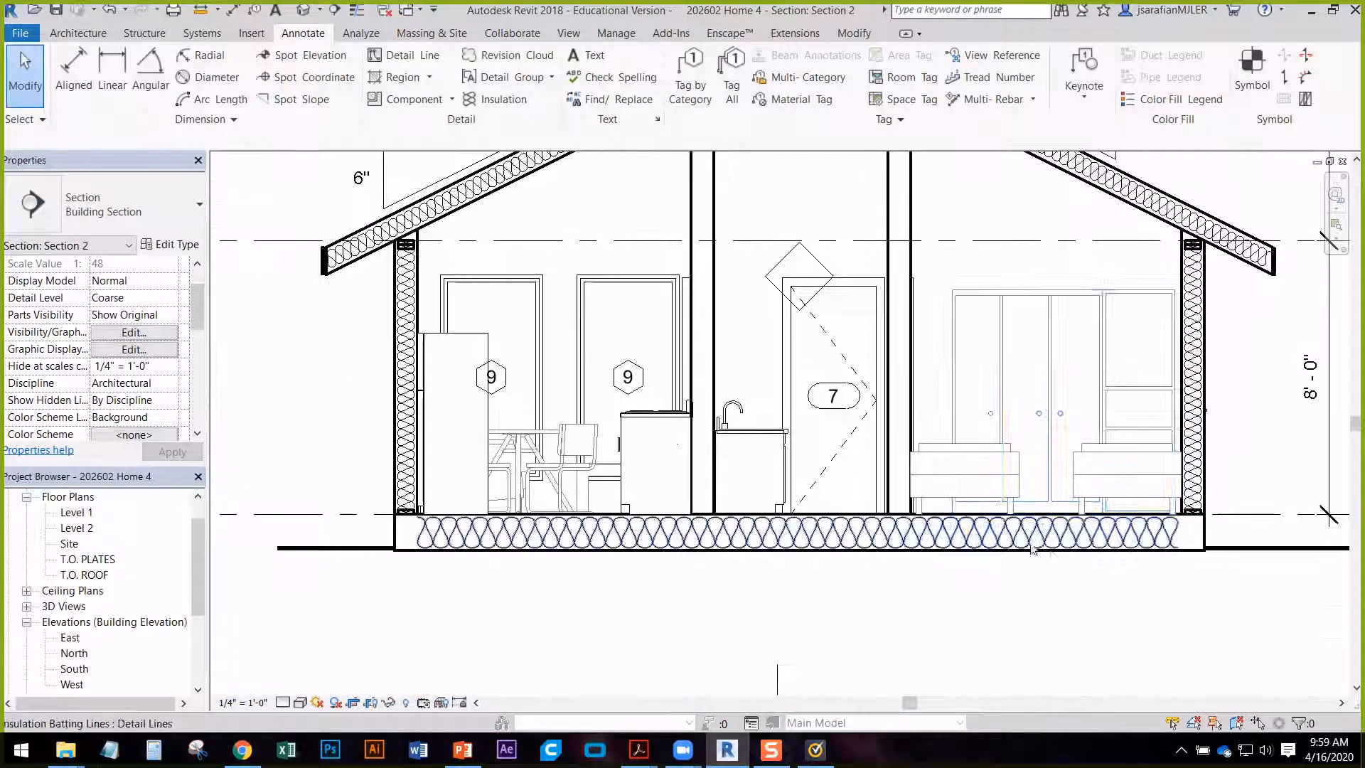
scroll(1237, 540, "up", 2)
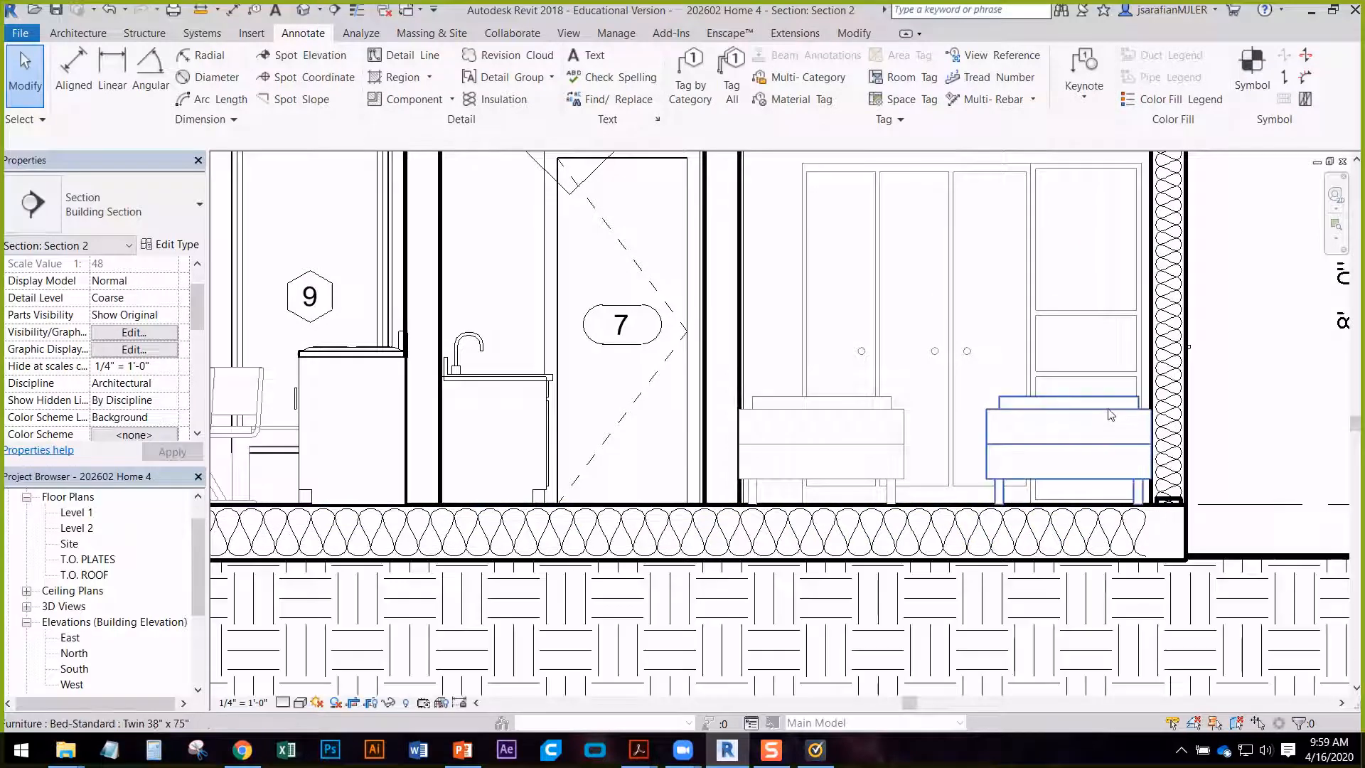
left_click(1110, 413)
left_click_drag(1108, 409, 1081, 427)
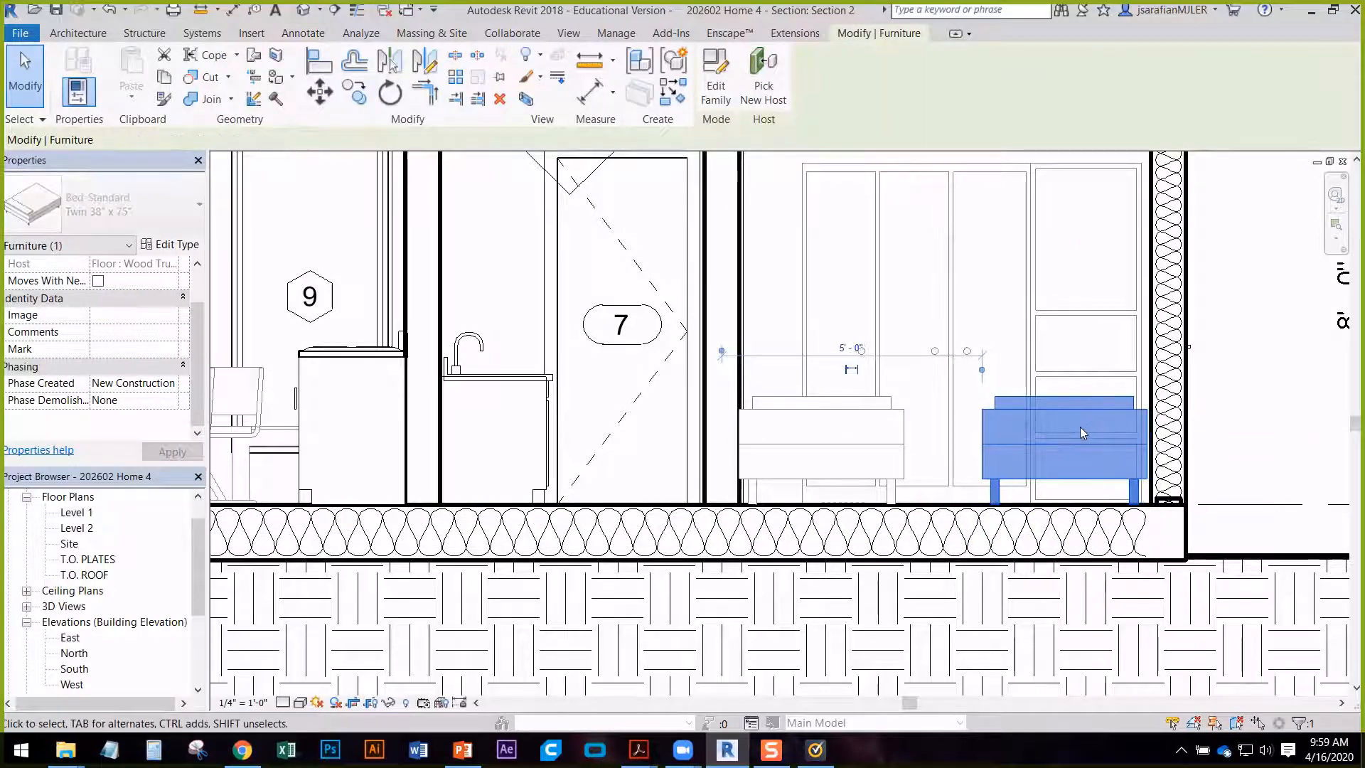
left_click(787, 406)
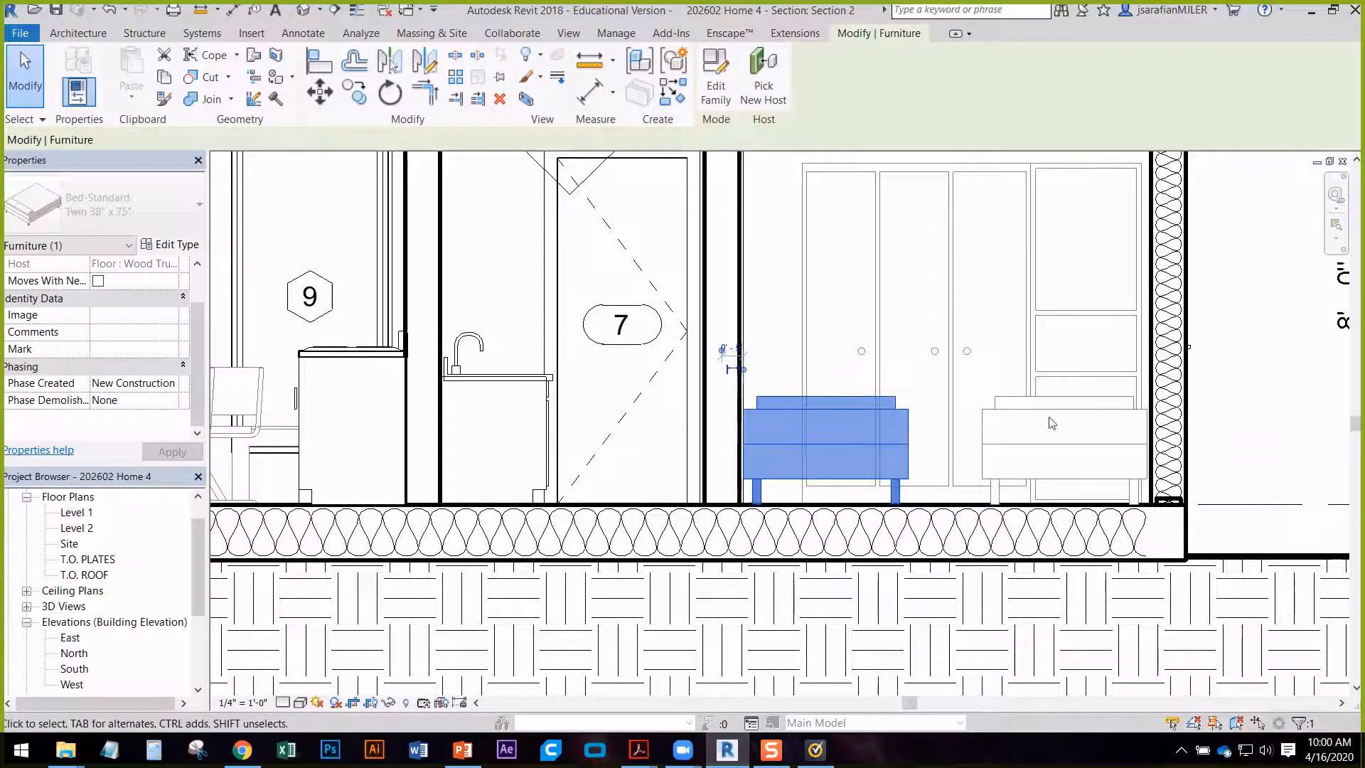
left_click(1235, 407)
middle_click_drag(840, 489, 867, 467)
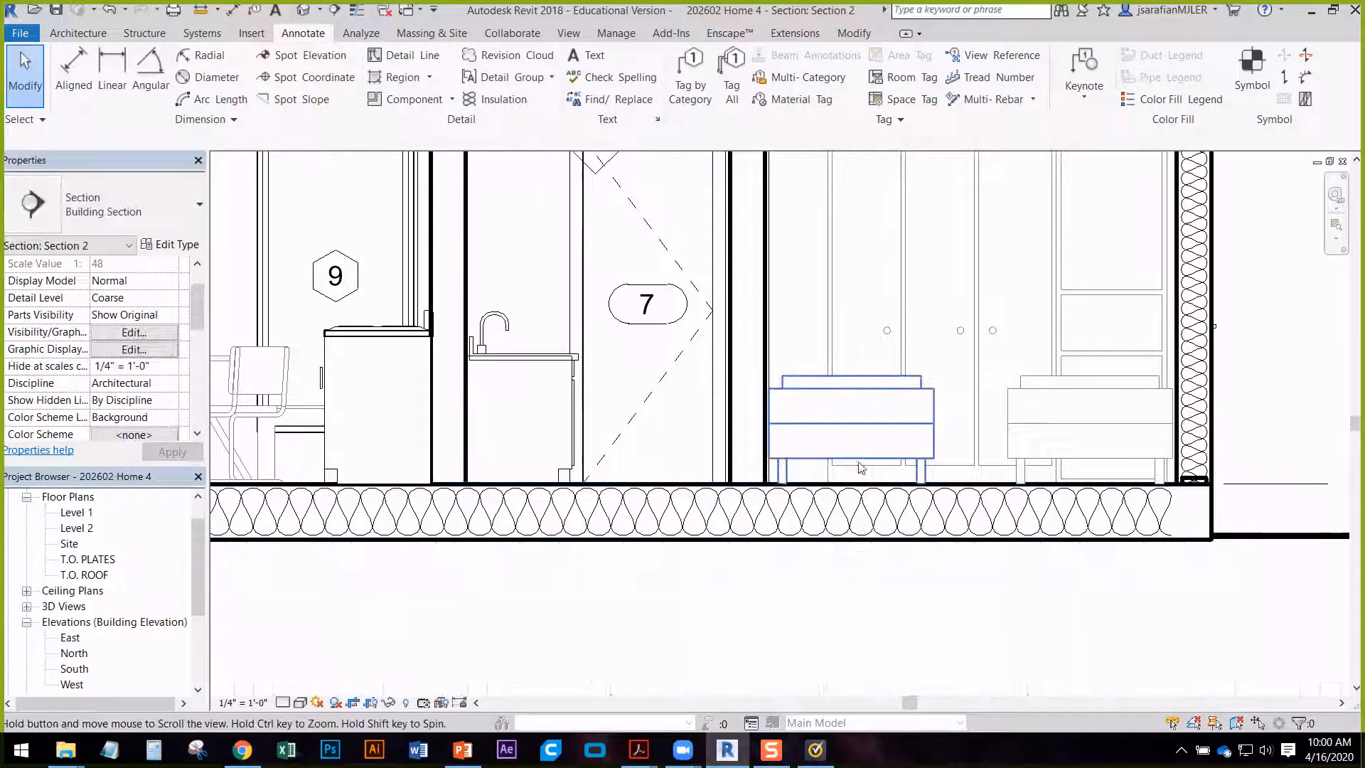
left_click(922, 440)
left_click(1027, 413, "ctrl")
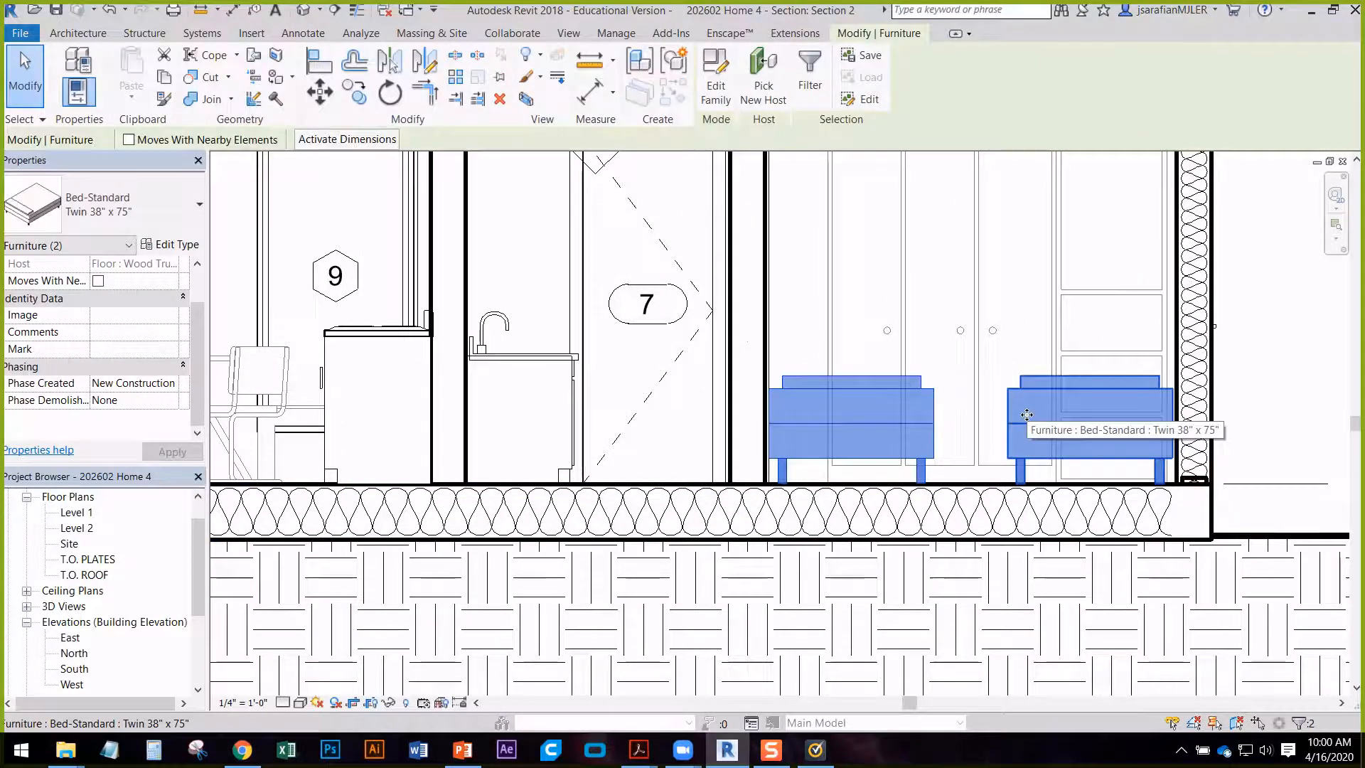
key("Escape")
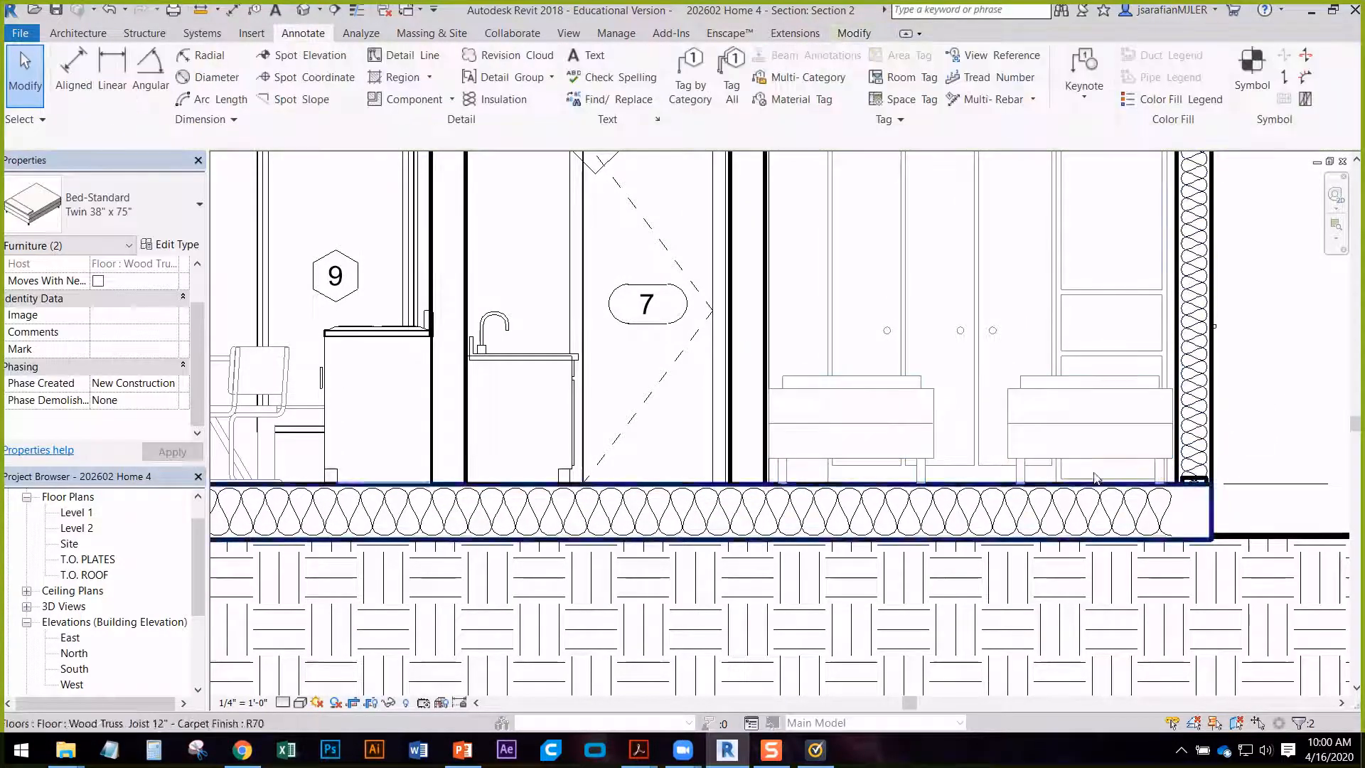
- Rename the Level 1 level head to T.O. FINISH FLOOR without renaming the corresponding views
scroll(1093, 477, "down", 5)
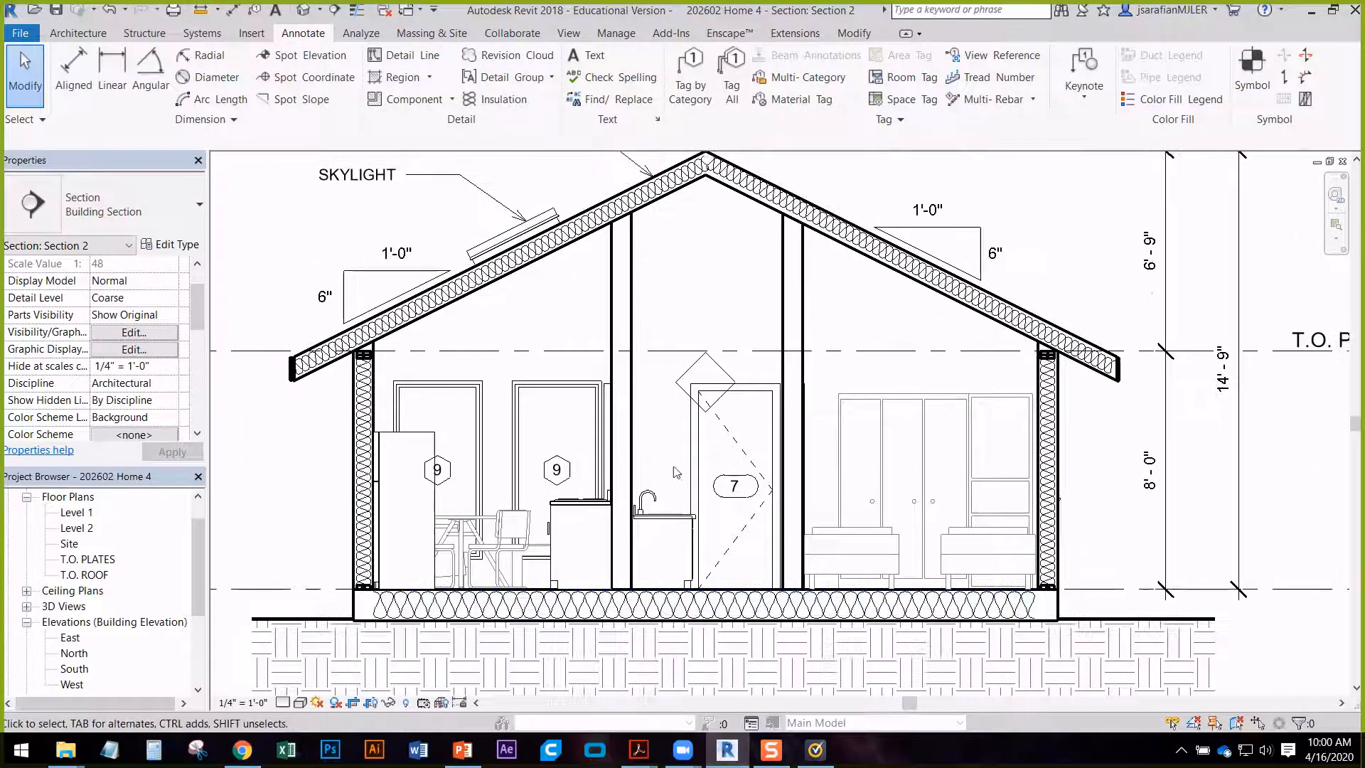
middle_click_drag(676, 472, 670, 428)
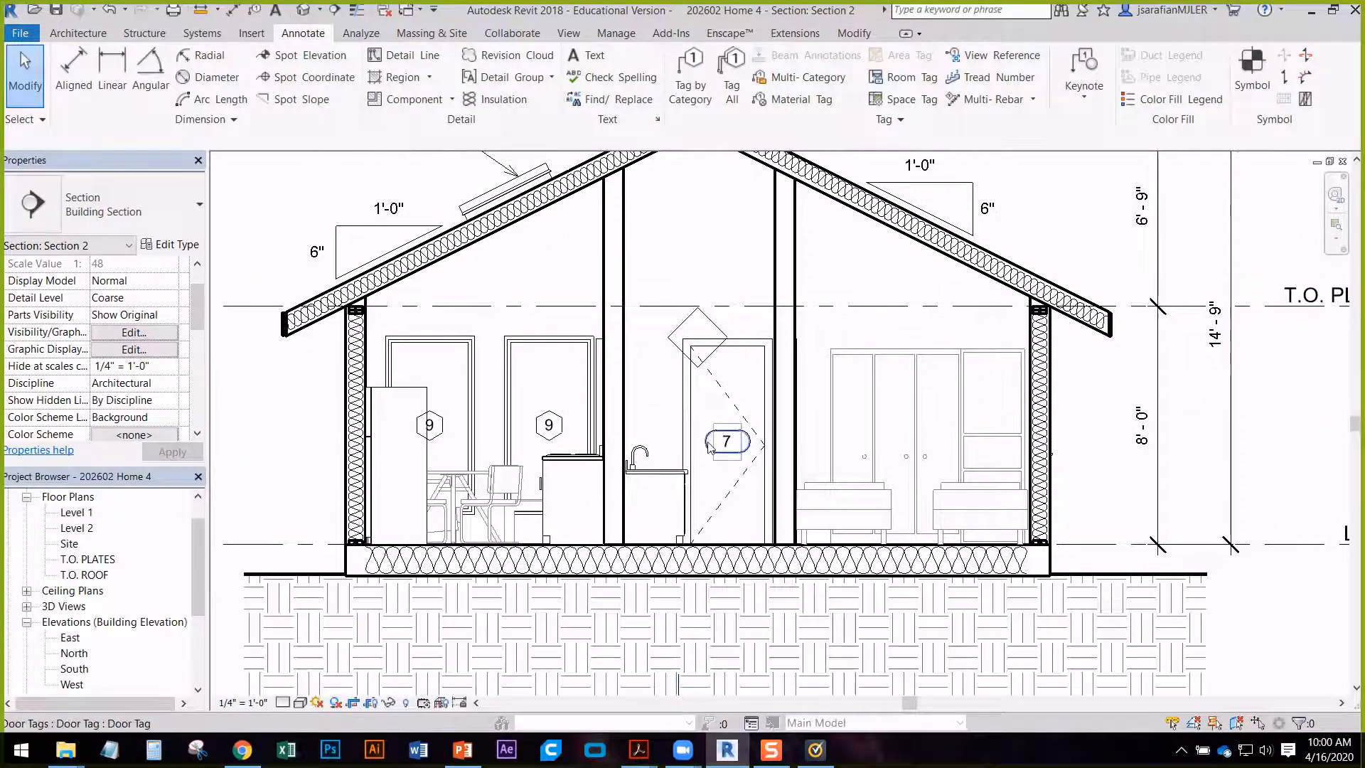
middle_click_drag(920, 528, 542, 562)
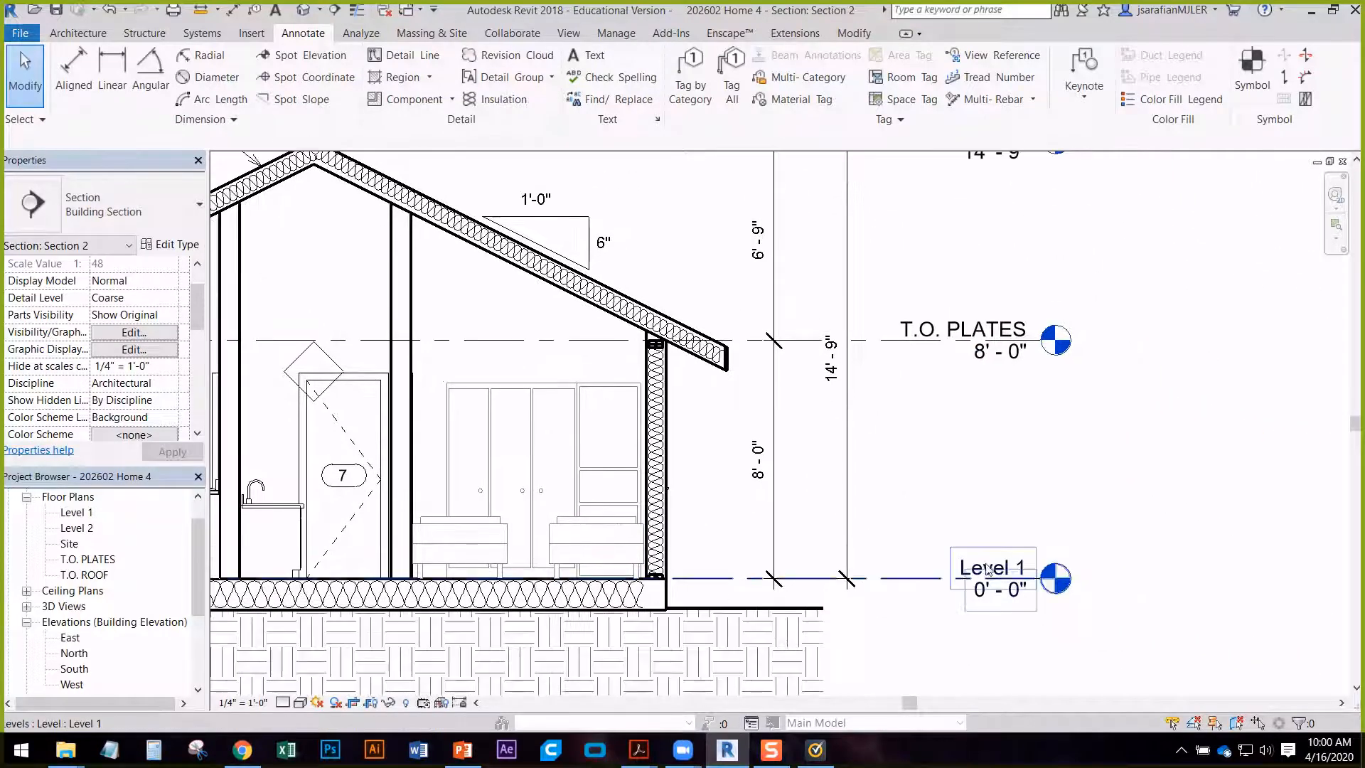
scroll(986, 569, "up", 3)
left_click(991, 570)
left_click(990, 570)
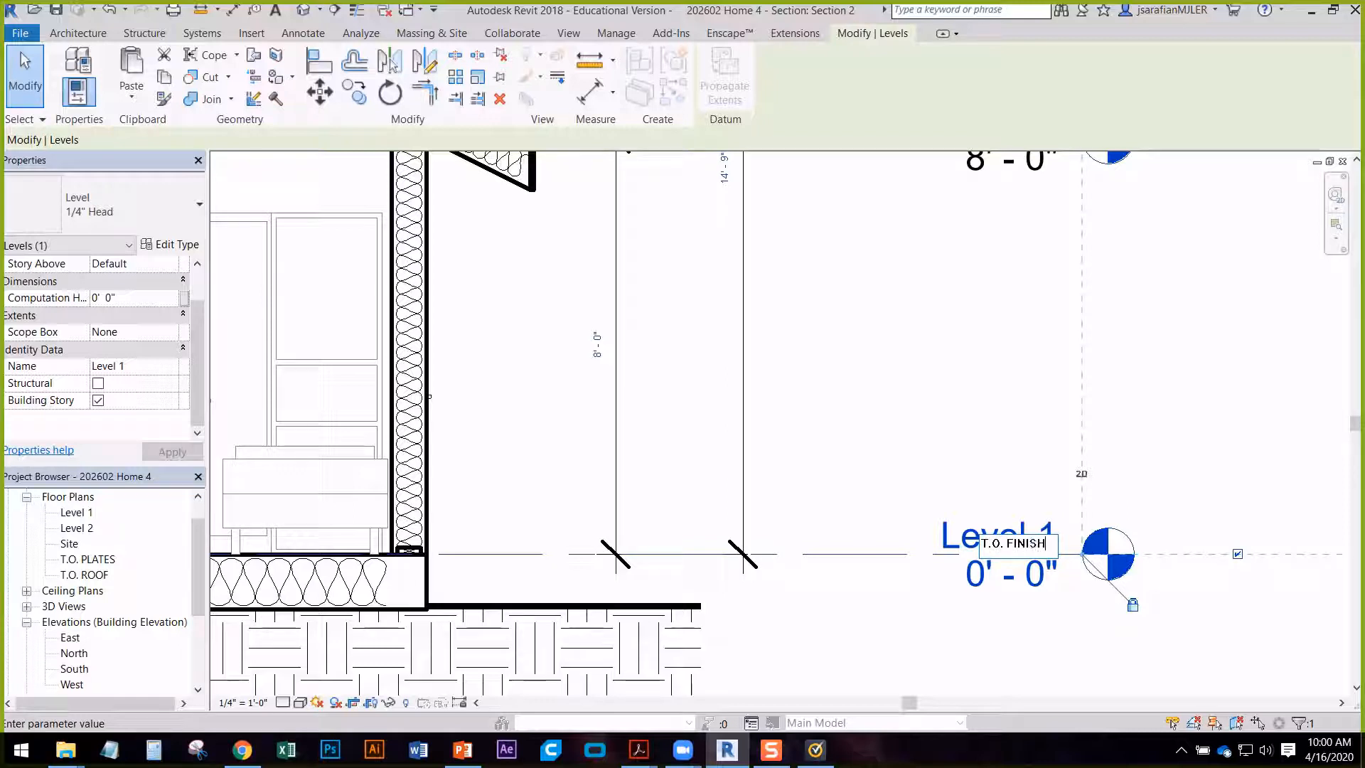
key("Return")
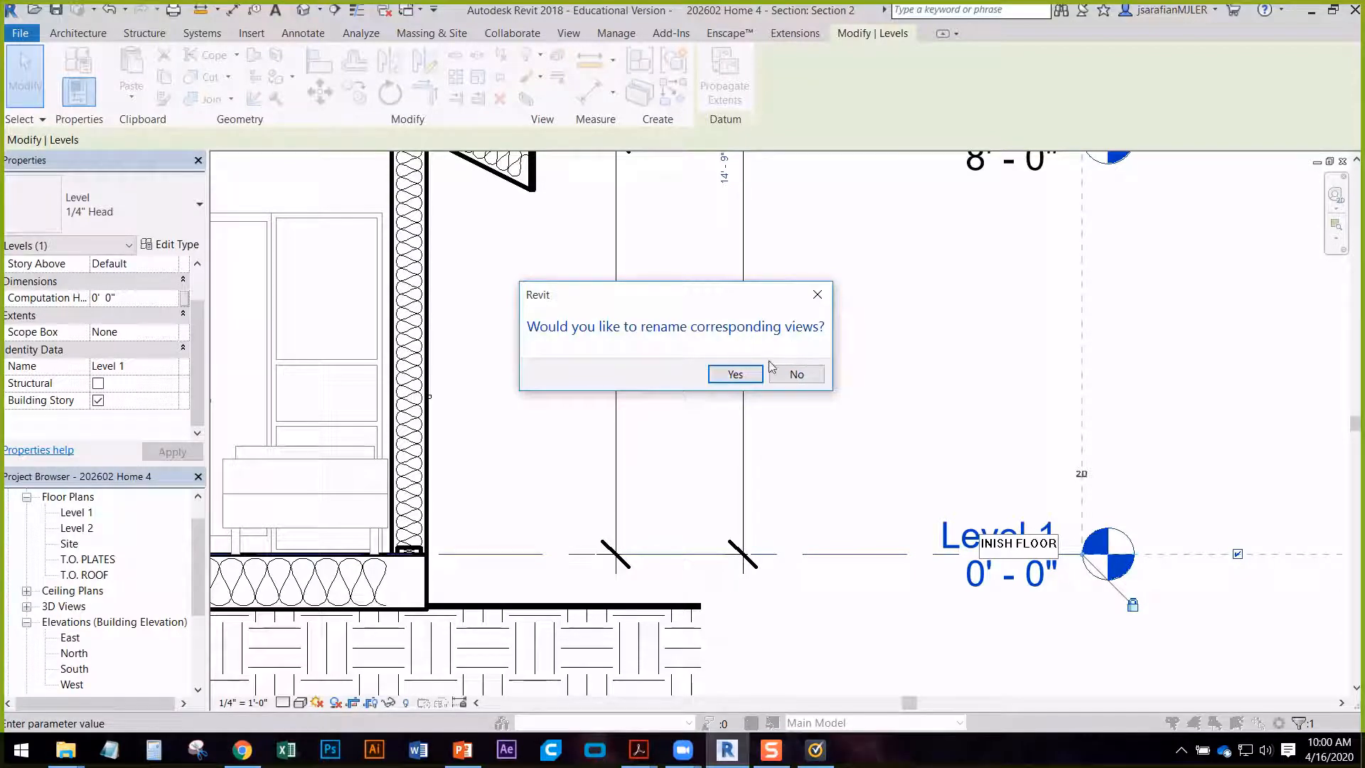
left_click(794, 379)
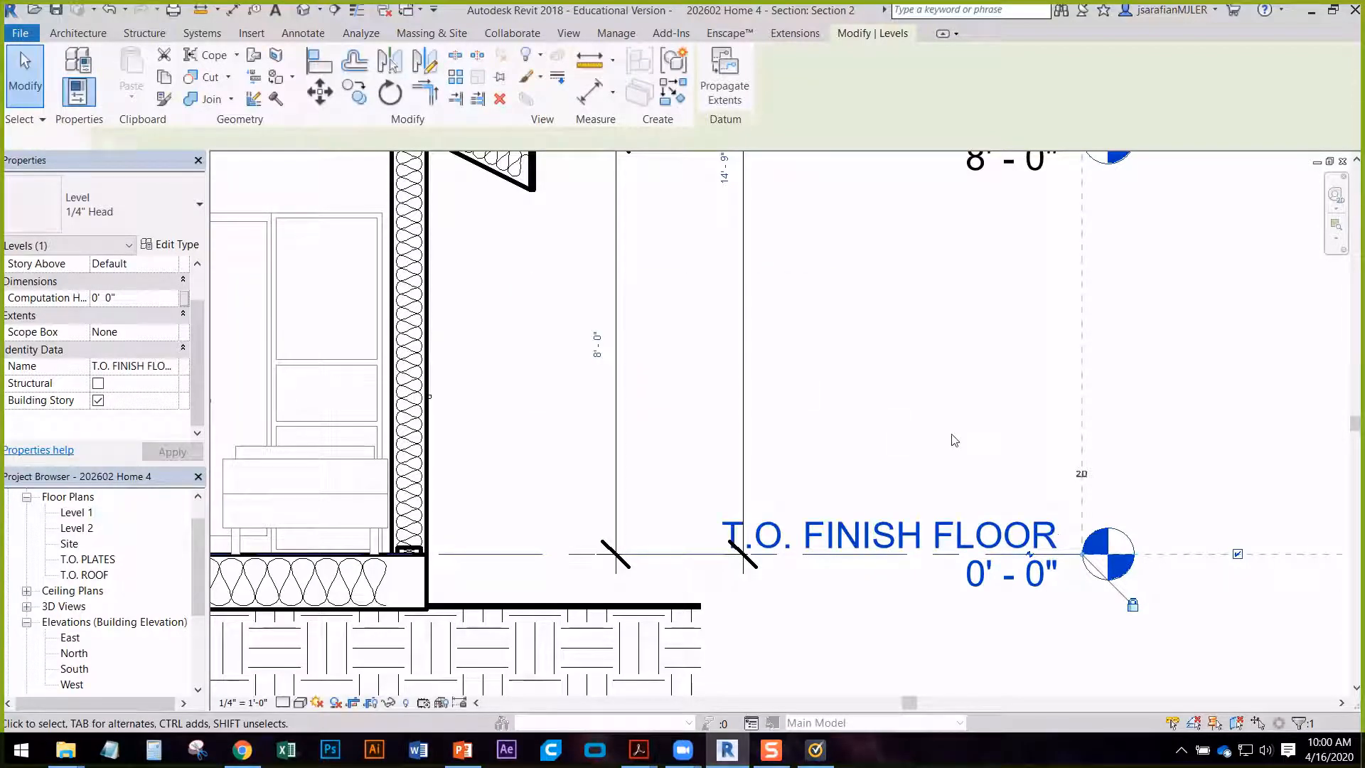
left_click(953, 438)
middle_click_drag(850, 405, 985, 430)
scroll(985, 429, "down", 2)
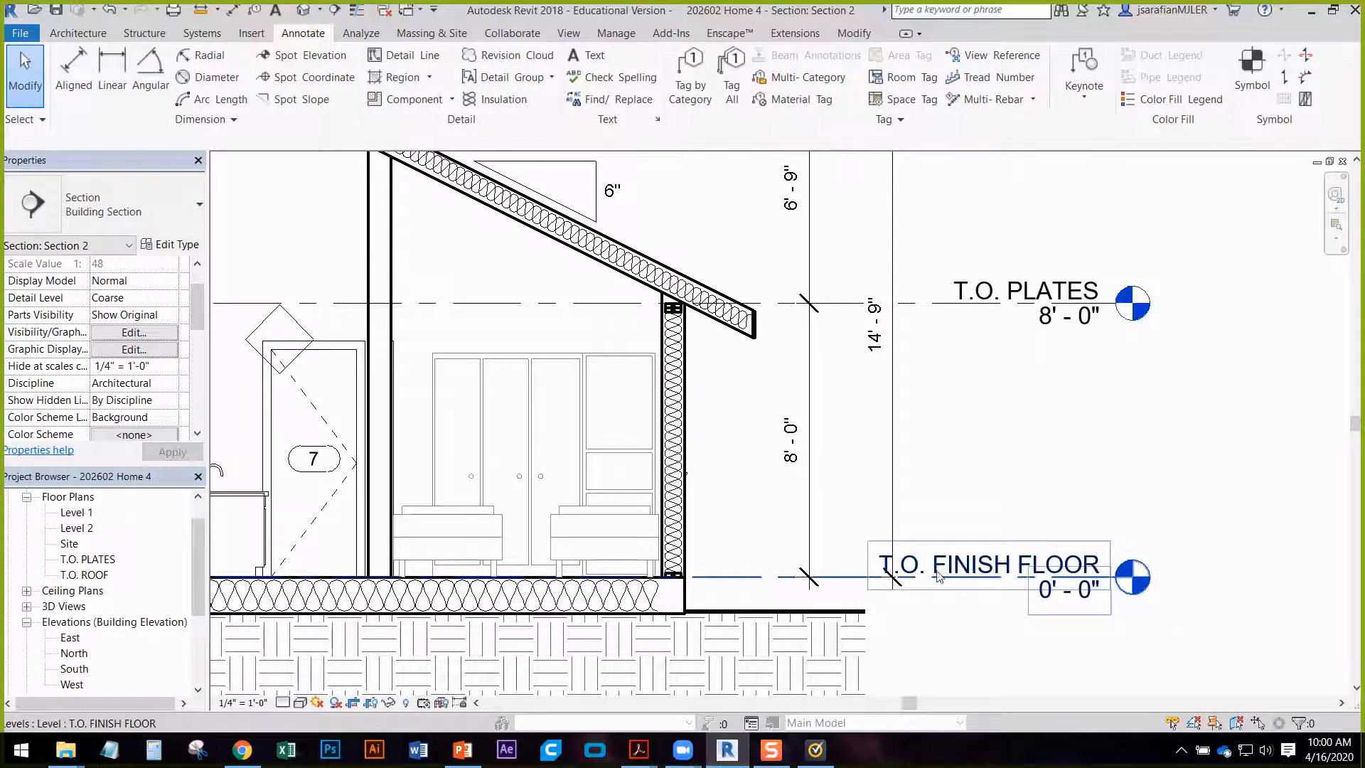
- Delete the empty wall tag at the upper corner of door 7 in the building section
middle_click_drag(944, 505, 836, 574)
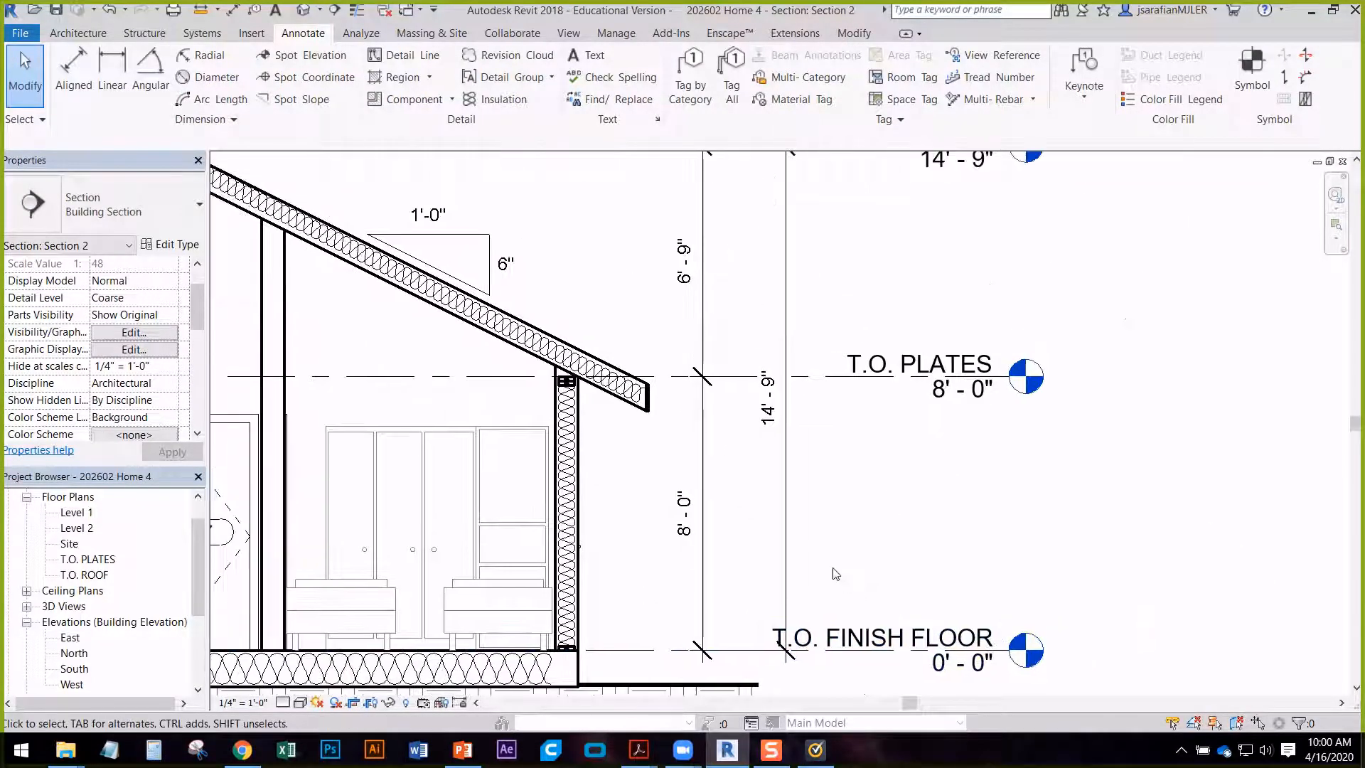
scroll(1022, 551, "down", 3)
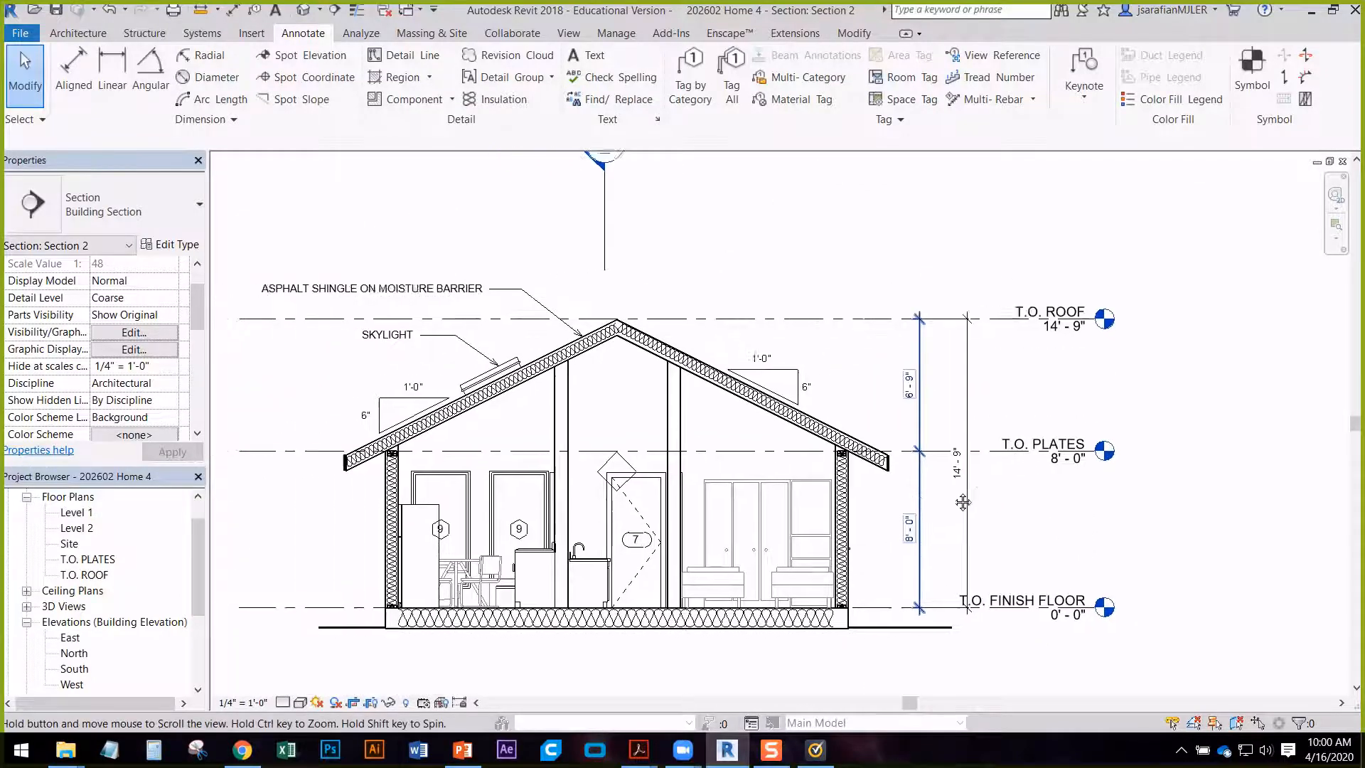
scroll(739, 395, "up", 3)
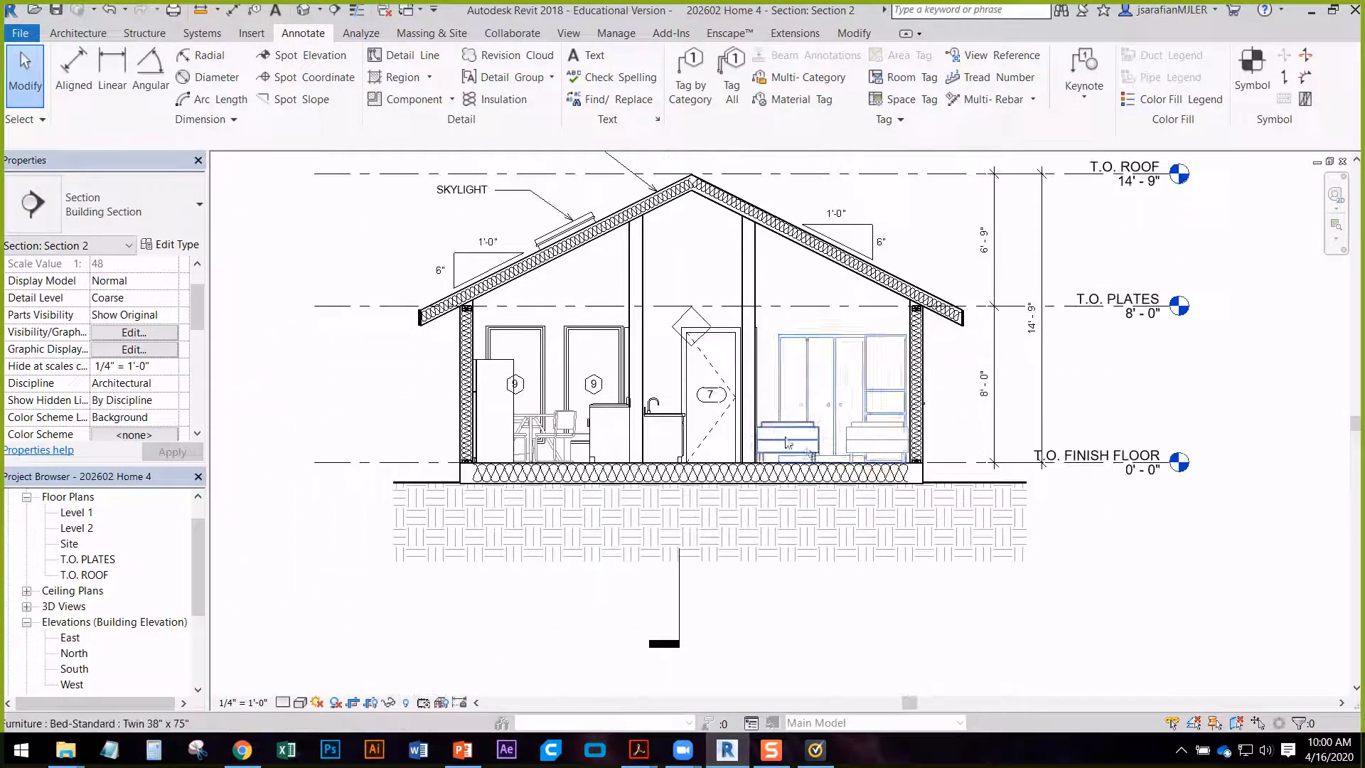
left_click(657, 266)
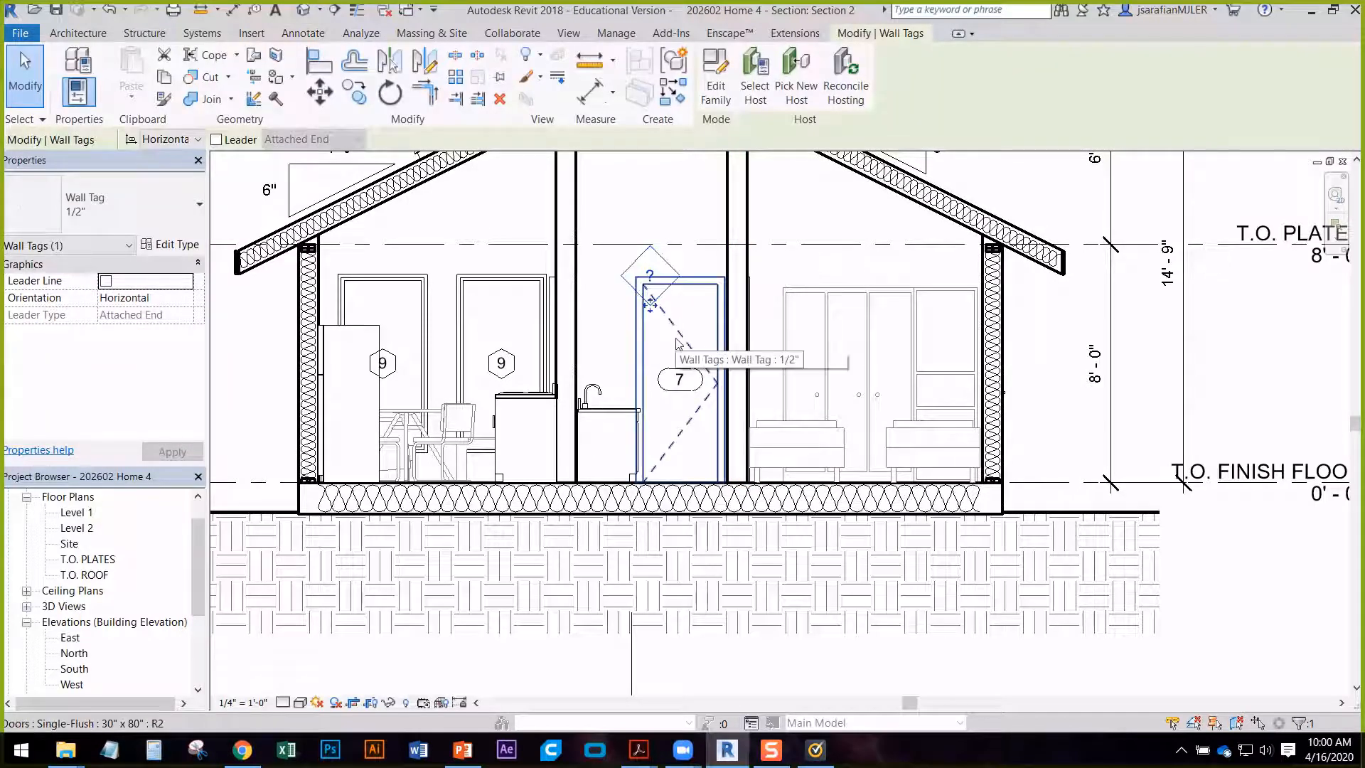
key("Delete")
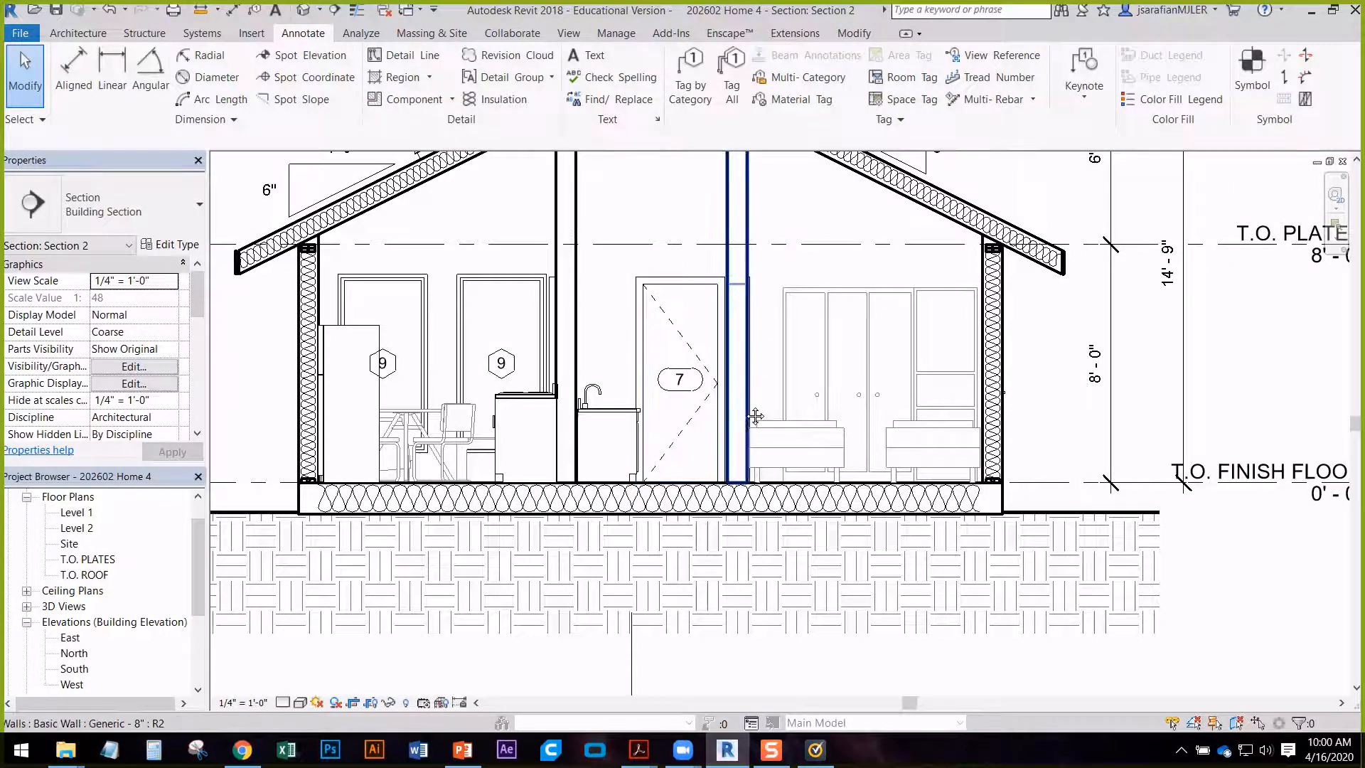
- Review the building section's interior, roof notes, skylight, slope symbols and level heads for completeness
middle_click_drag(739, 341, 804, 368)
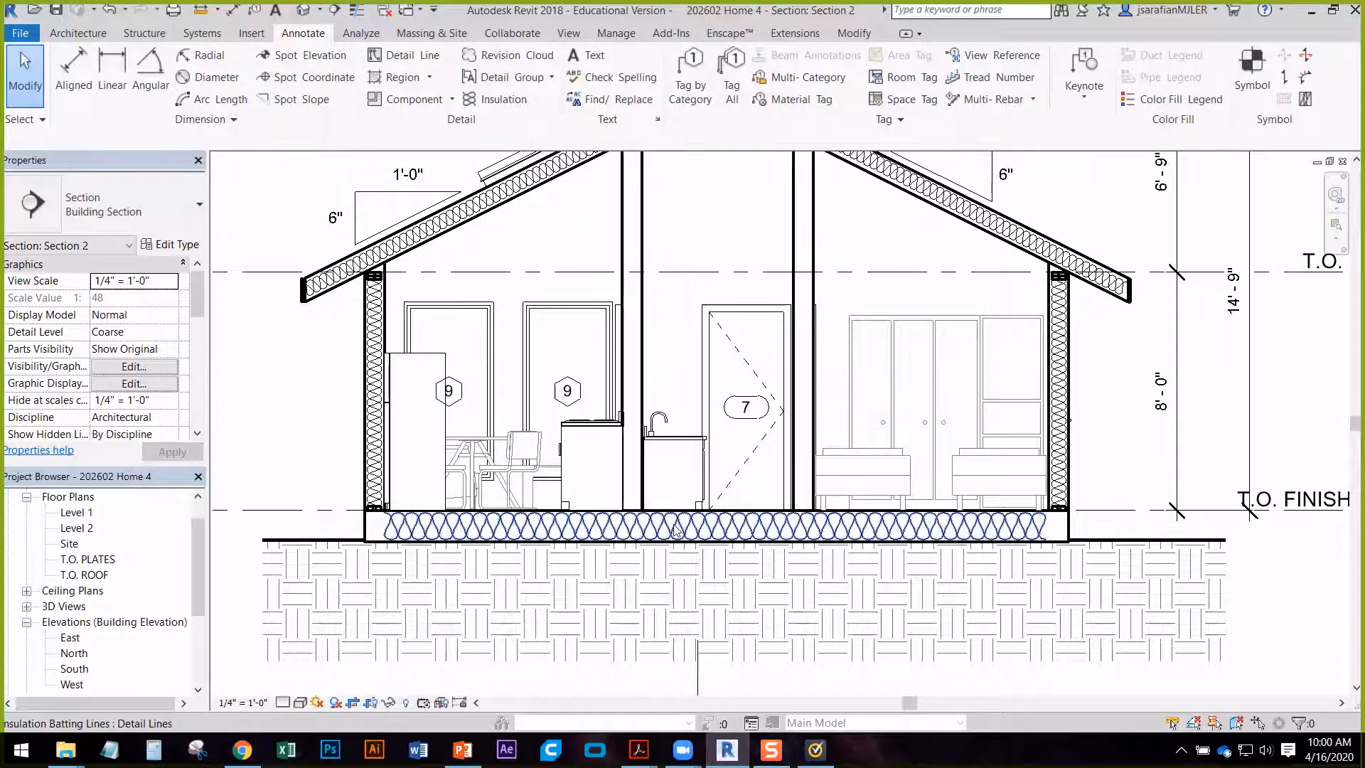
middle_click_drag(603, 491, 573, 567)
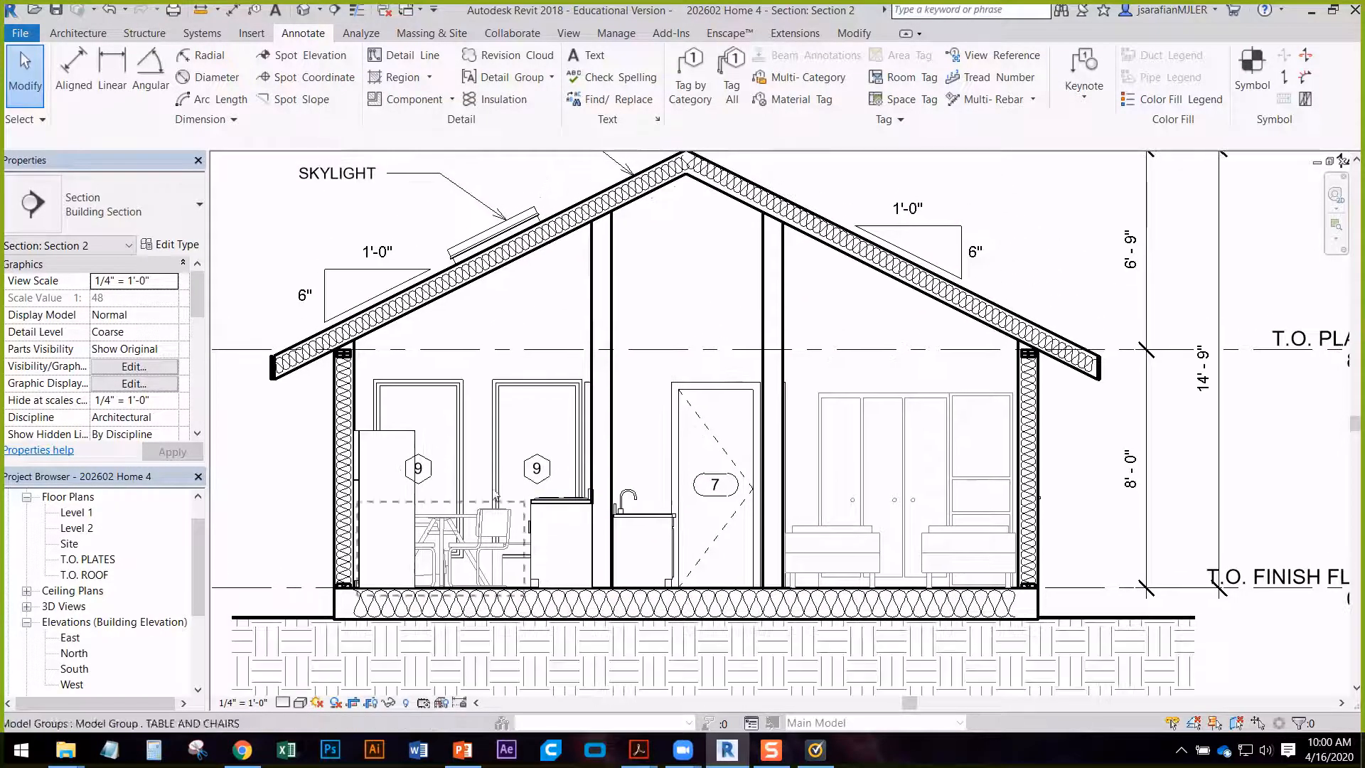
middle_click_drag(566, 371, 607, 466)
scroll(682, 412, "down", 4)
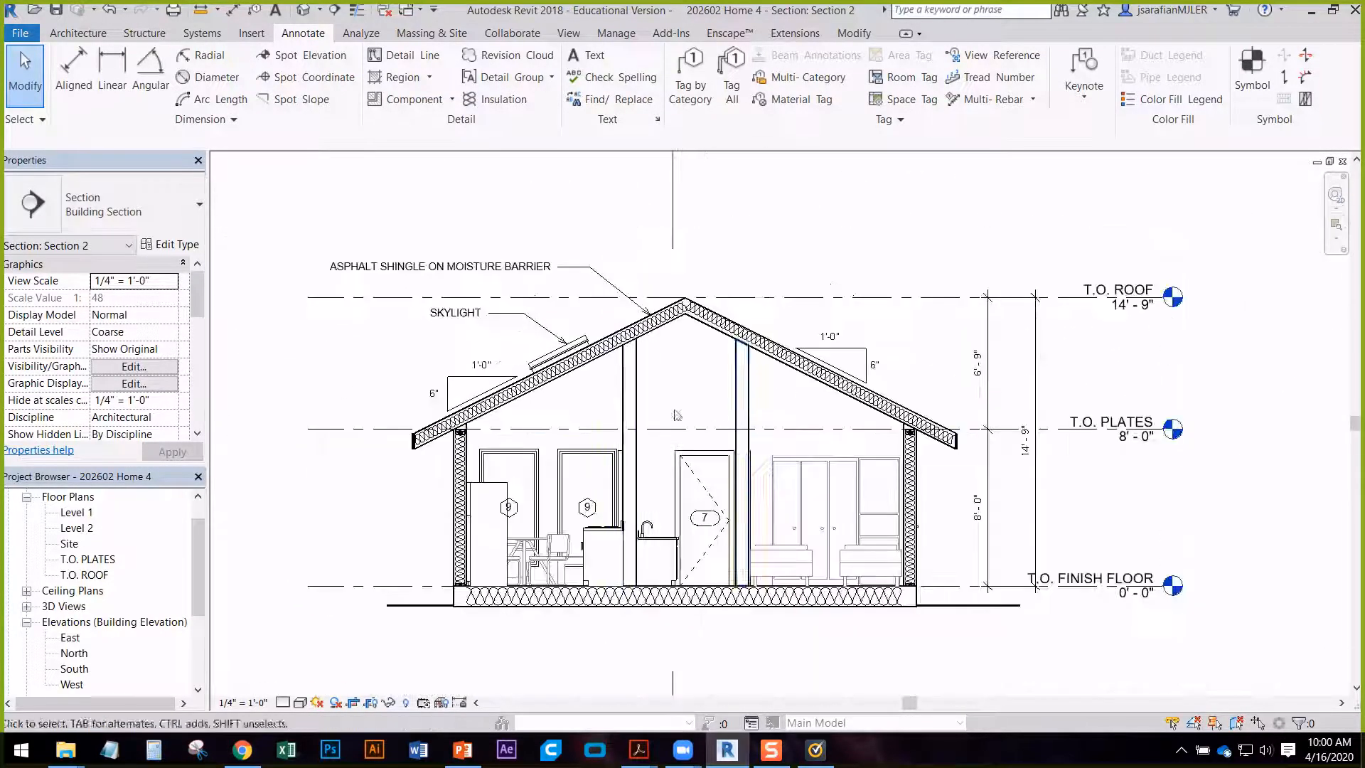
scroll(741, 416, "up", 3)
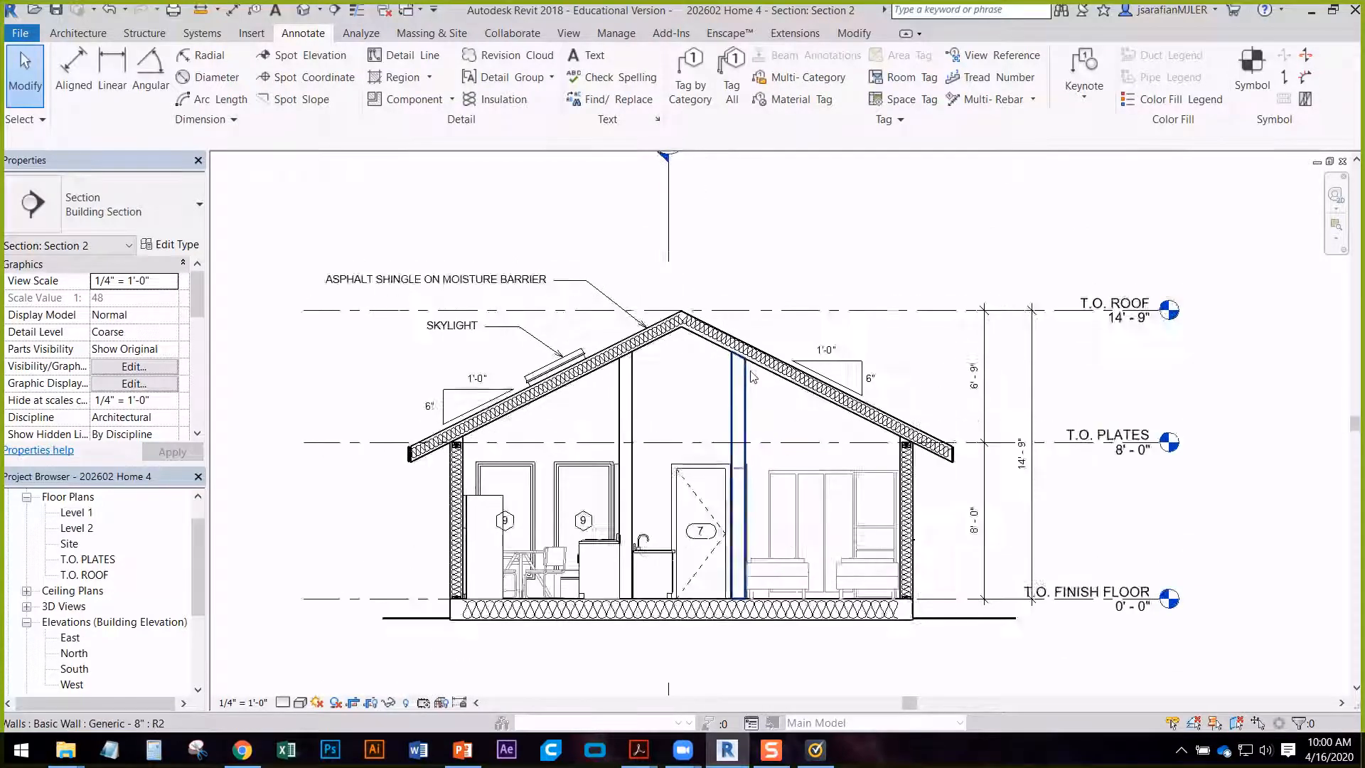
middle_click_drag(751, 357, 696, 414)
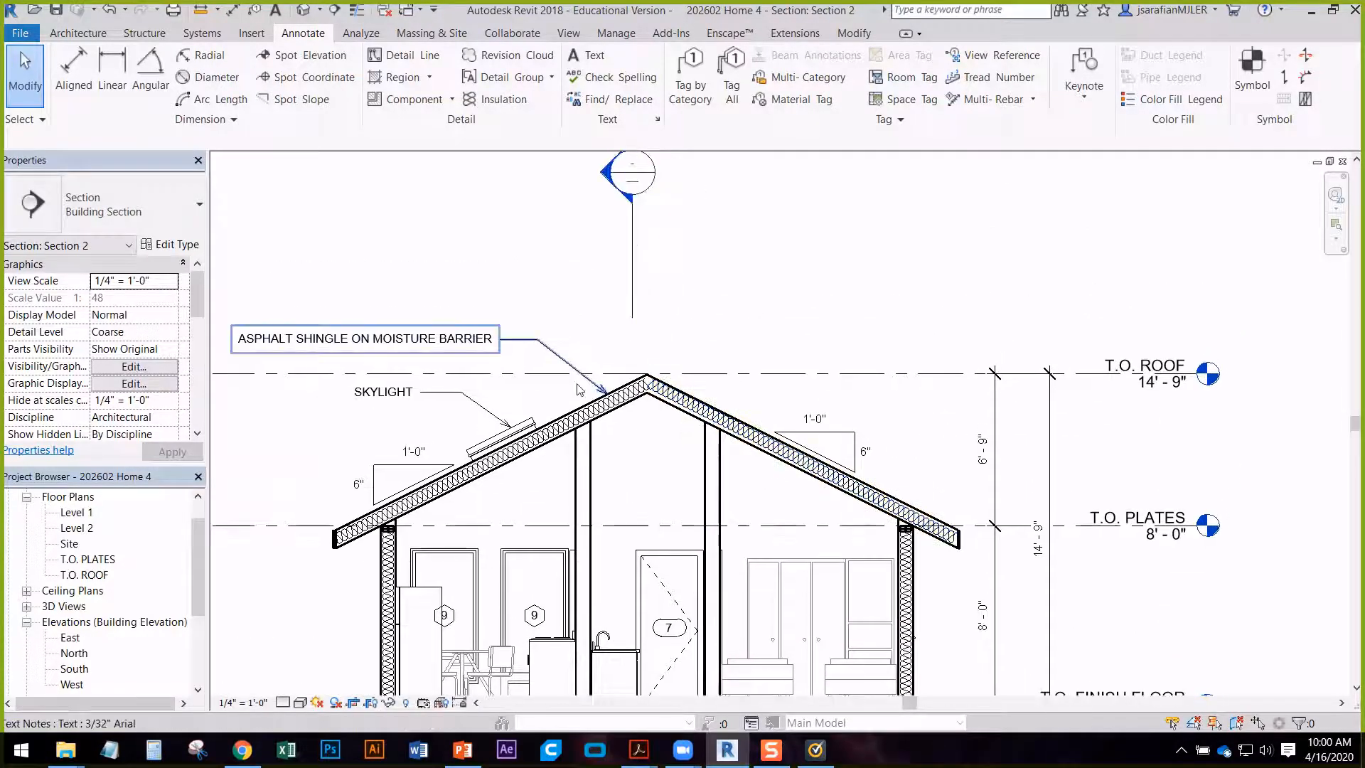
mouse_move(595, 386)
middle_mouse_down()
mouse_move(622, 321)
mouse_move(694, 426)
middle_mouse_up()
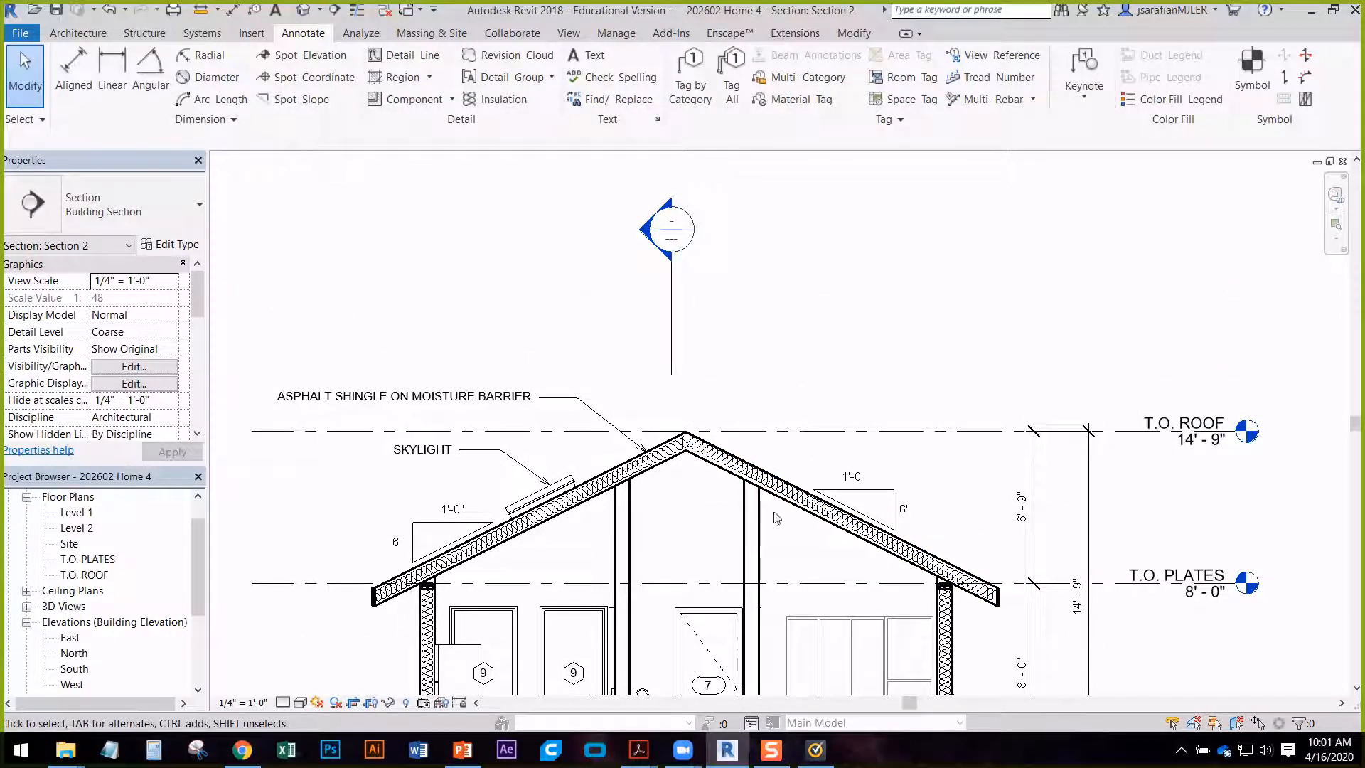
middle_click_drag(776, 518, 806, 291)
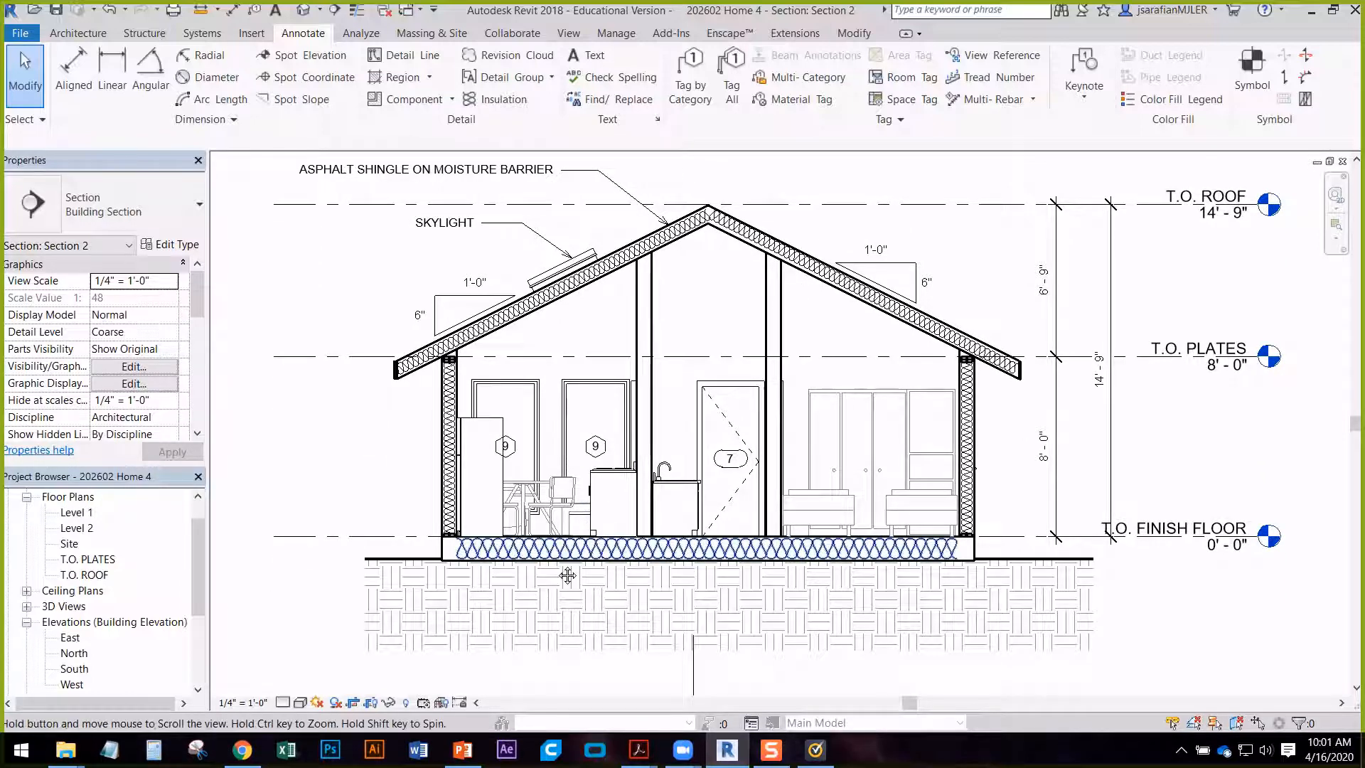
- Place a callout that references Section: Section 1 around the left exterior wall's base, extending down below the earth hatch
mouse_move(476, 595)
middle_mouse_down()
mouse_move(597, 472)
mouse_move(737, 393)
middle_mouse_up()
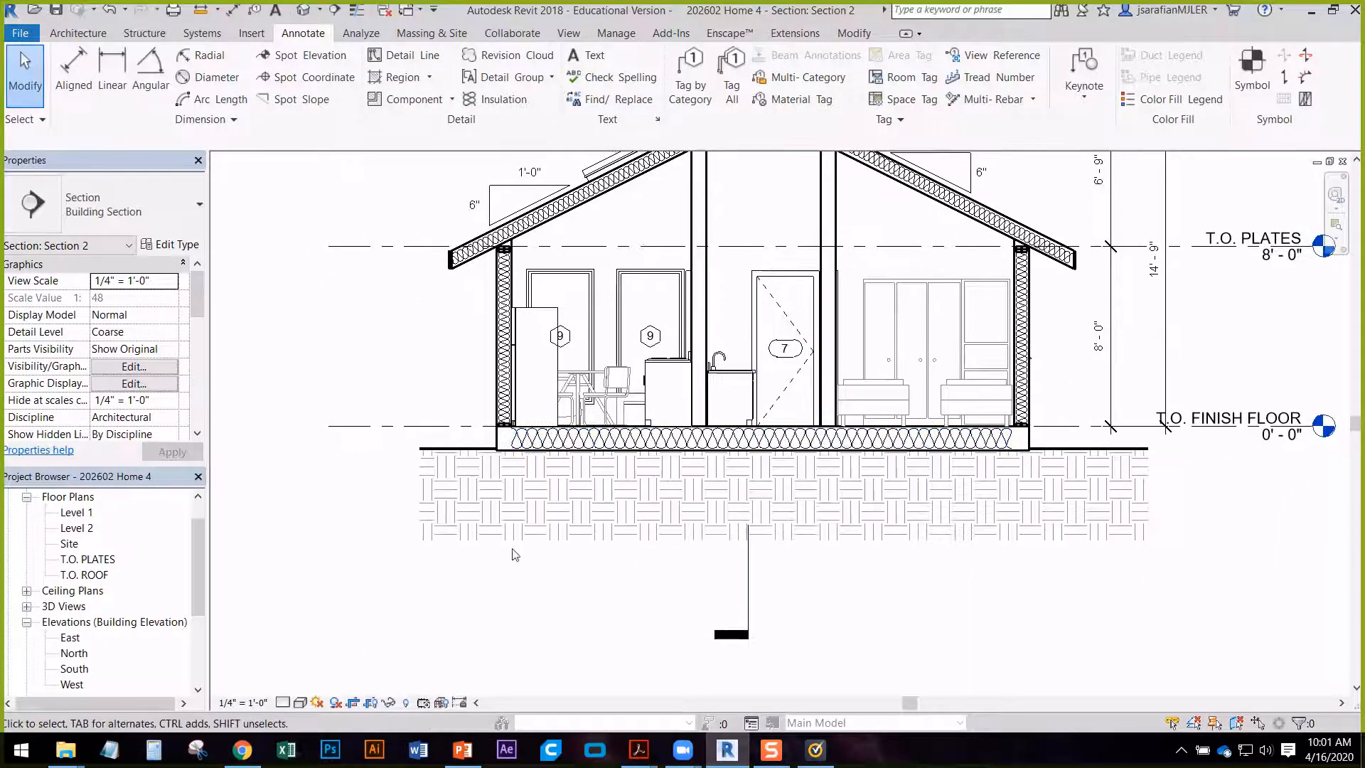
scroll(526, 486, "up", 2)
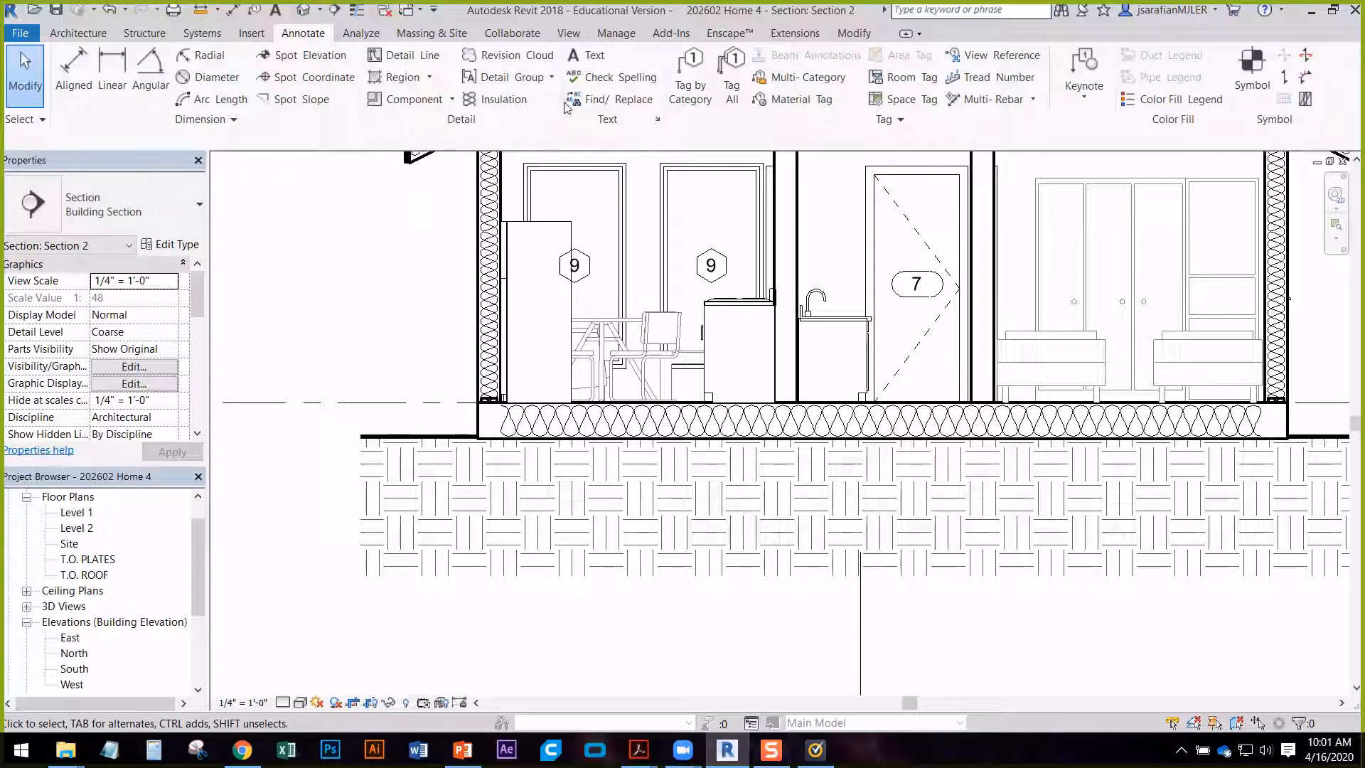
left_click(569, 32)
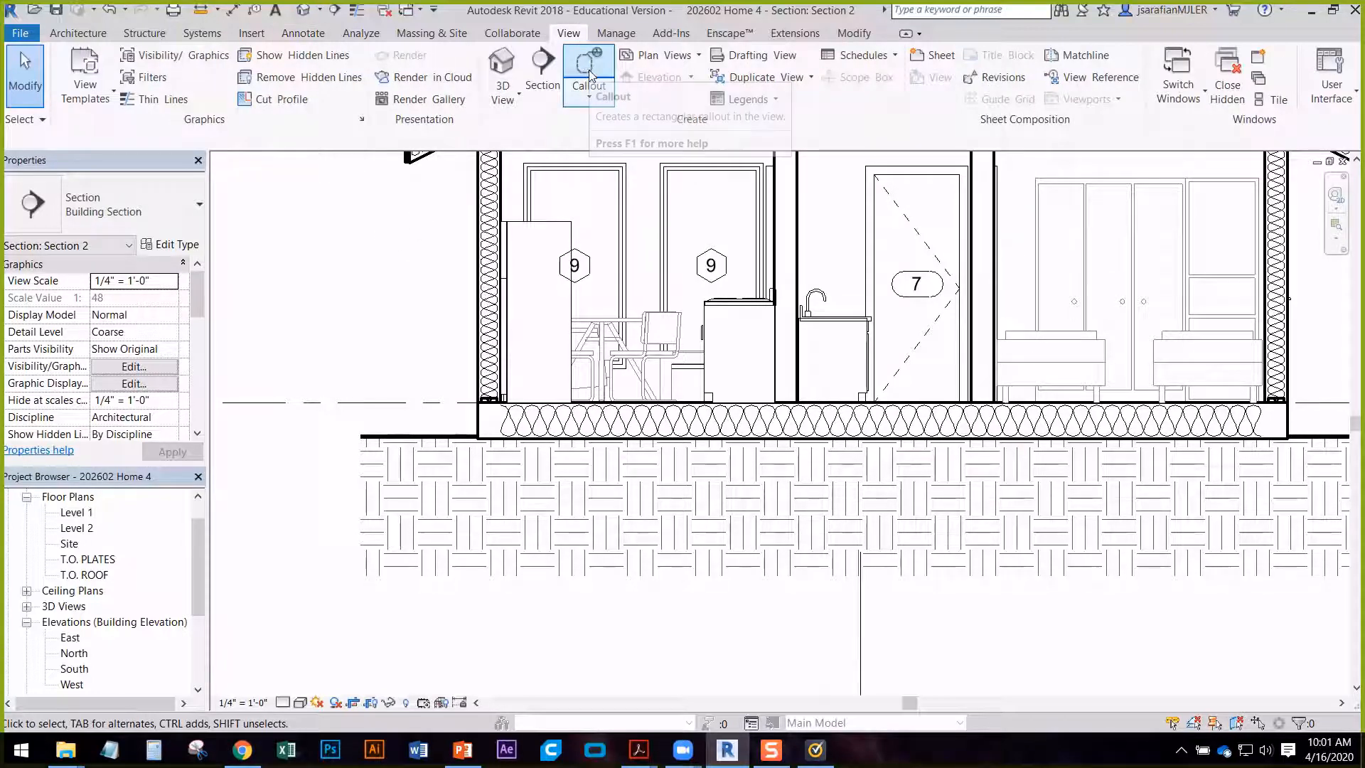
left_click(585, 71)
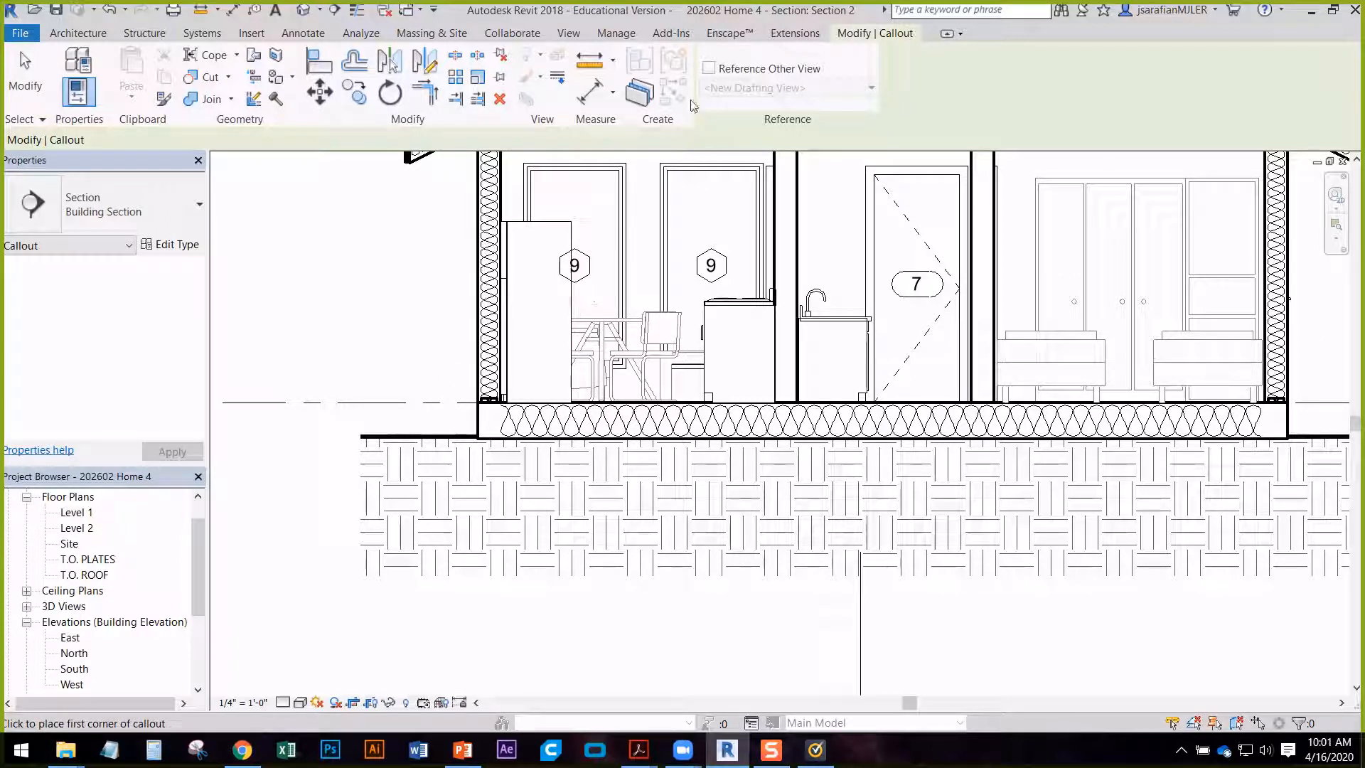
left_click(710, 69)
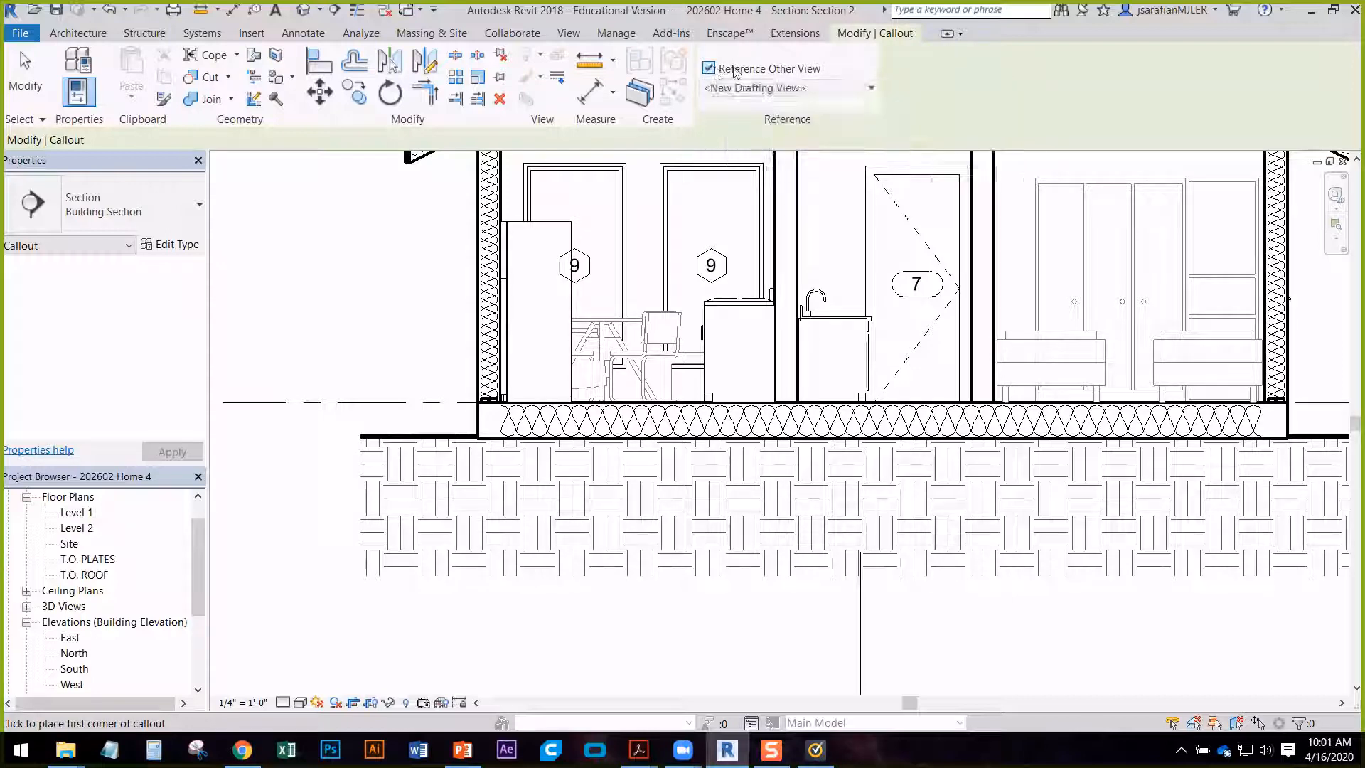
left_click(801, 88)
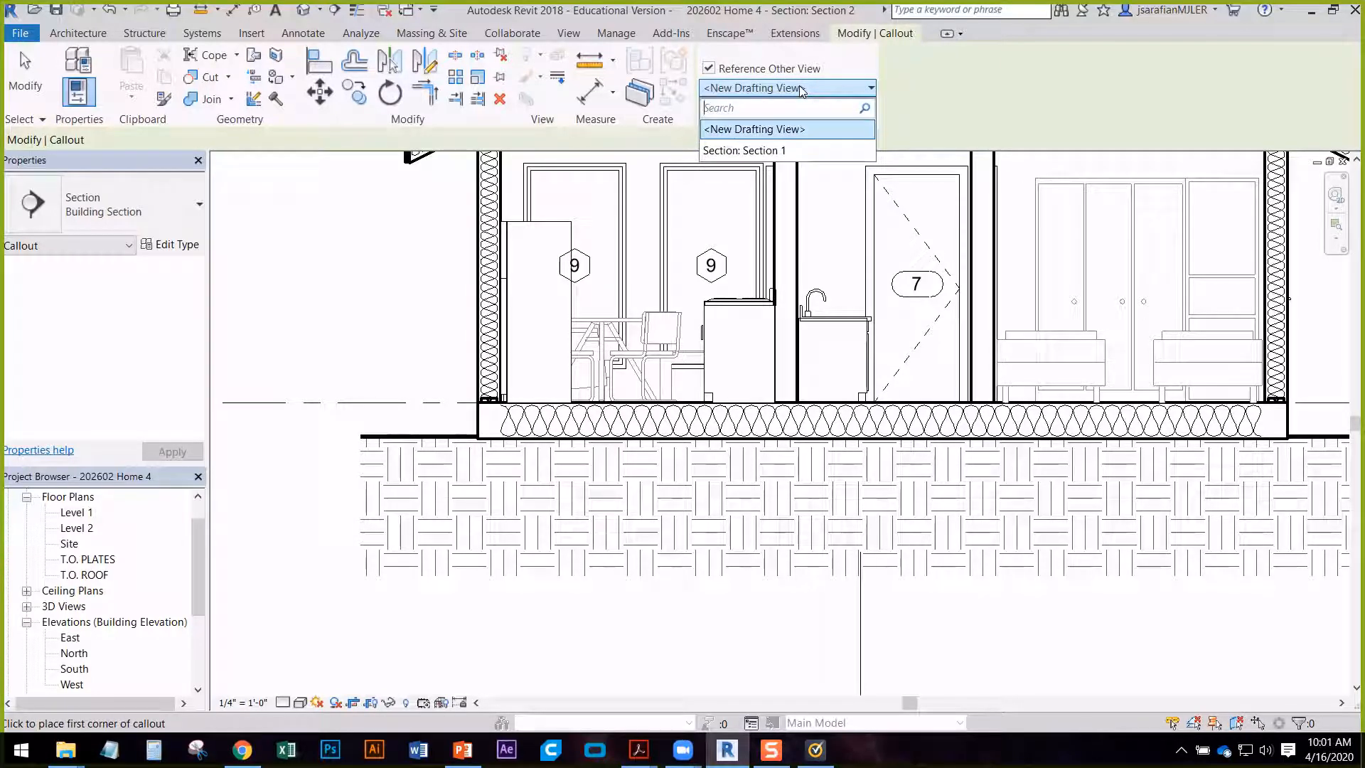
left_click(761, 155)
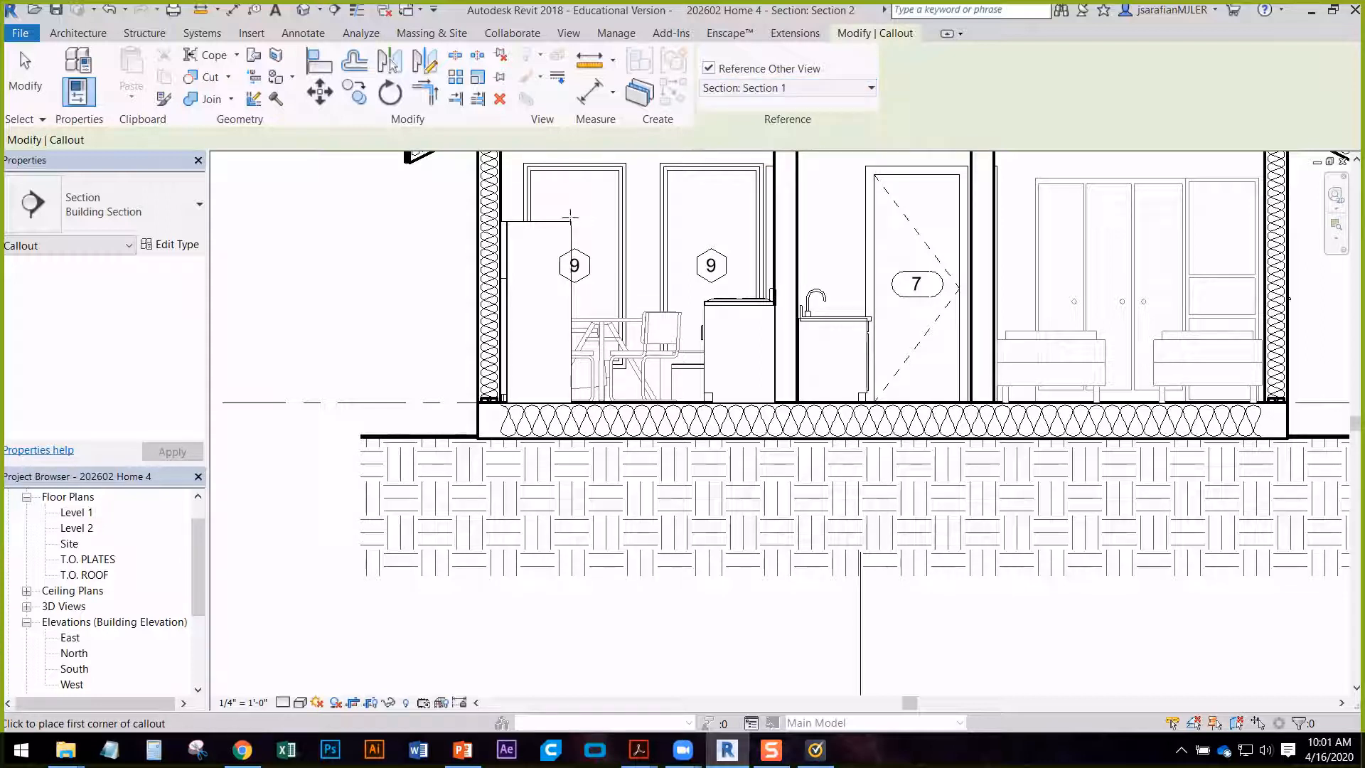
left_click(458, 368)
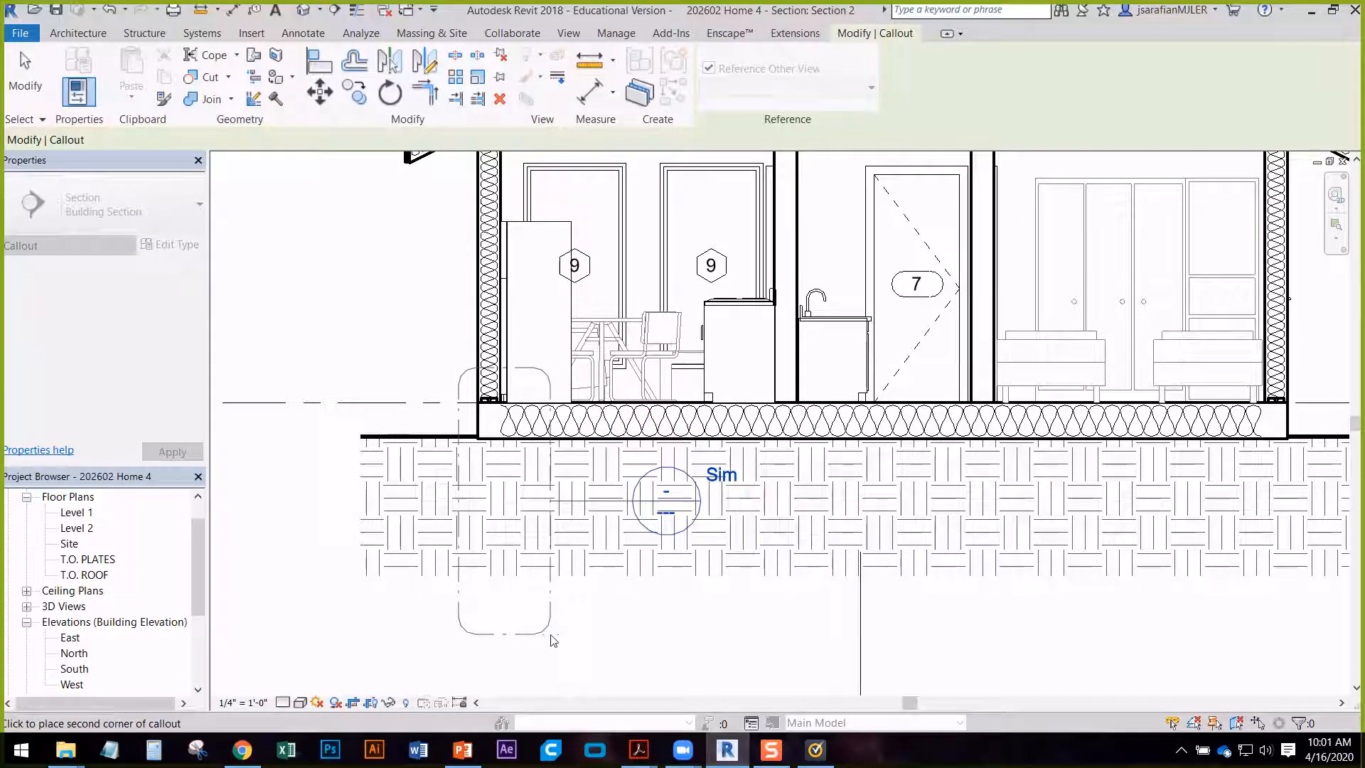
left_click(552, 634)
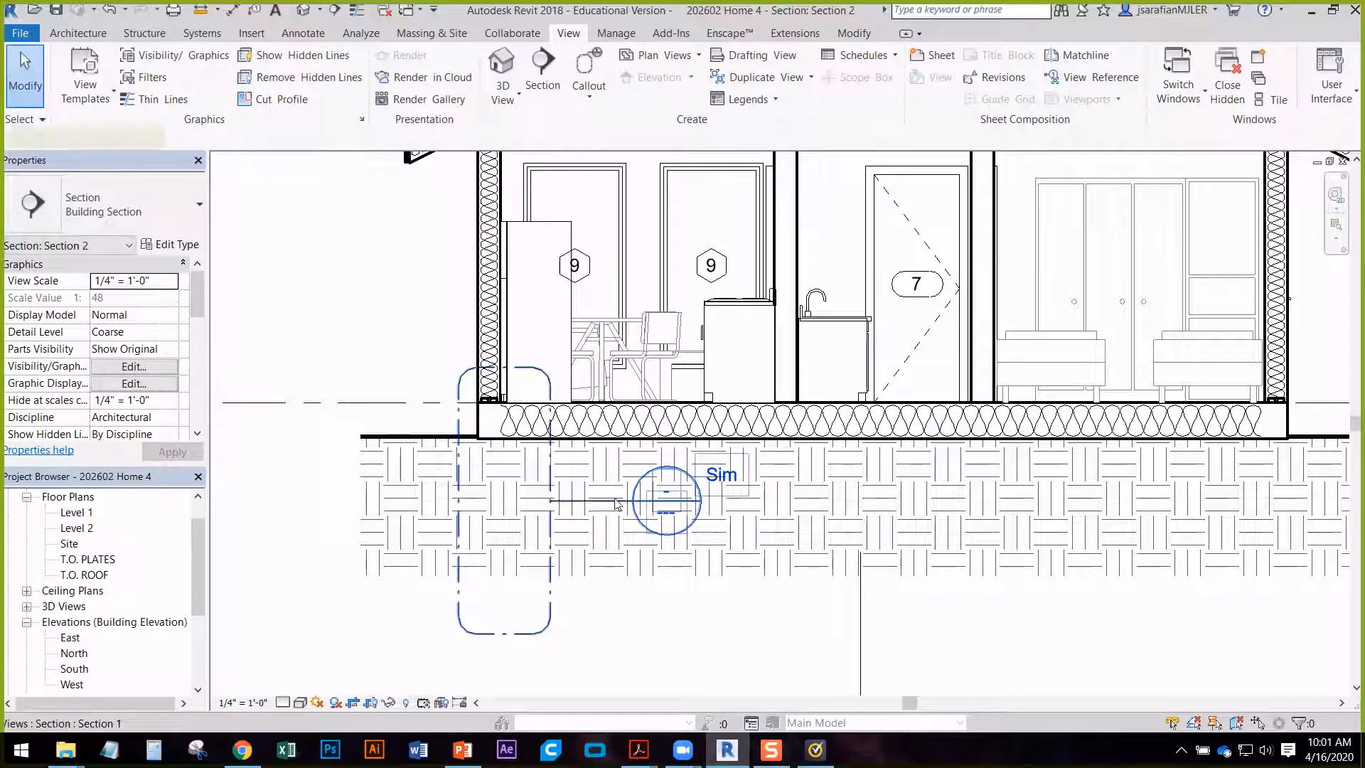
- Move the callout's head outside the left exterior wall and straighten the leader with its elbow beside the bubble
left_click(616, 502)
left_click_drag(631, 508, 418, 334)
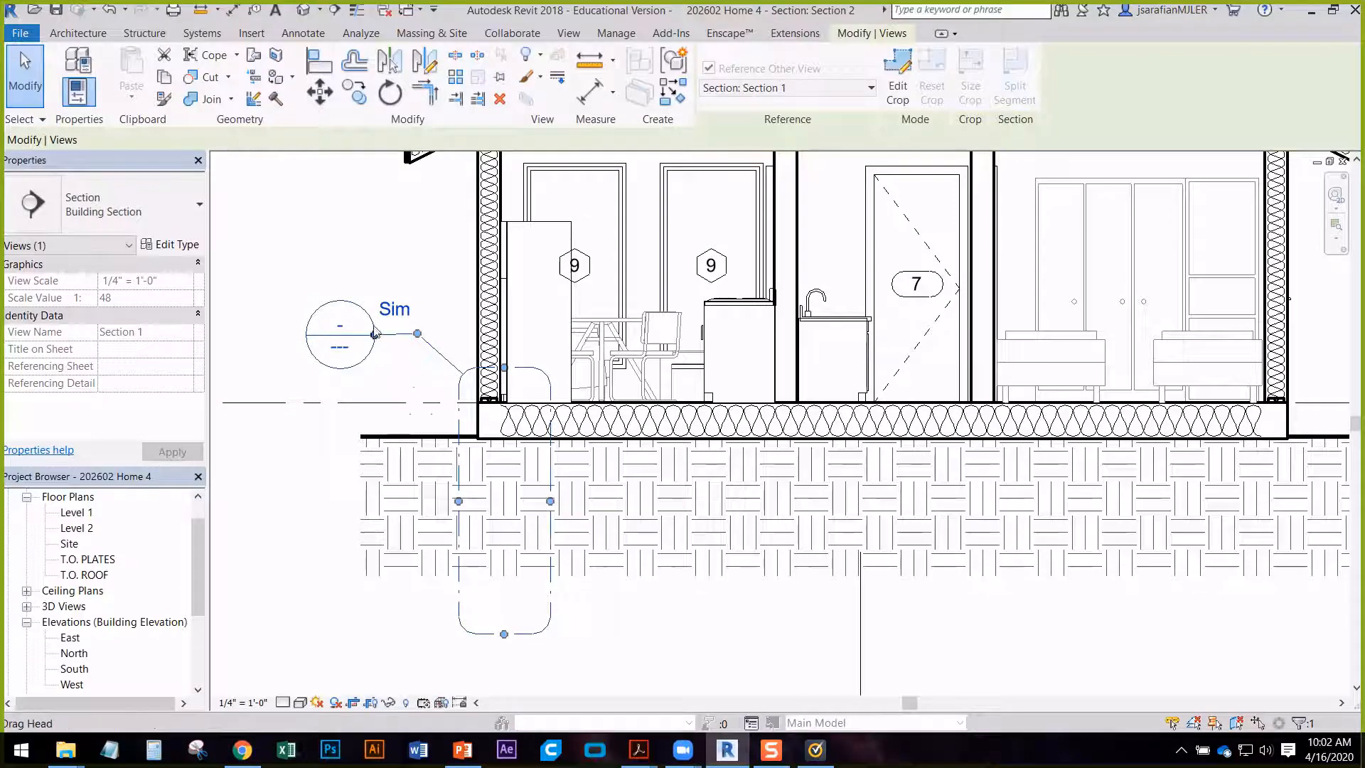
scroll(375, 338, "up", 4)
left_click_drag(526, 351, 526, 354)
left_click(494, 435)
- Examine the callout bubble, its reference label and its boundary around the wall foundation
scroll(773, 333, "down", 2)
middle_click_drag(477, 399, 378, 261)
middle_click_drag(390, 326, 360, 390)
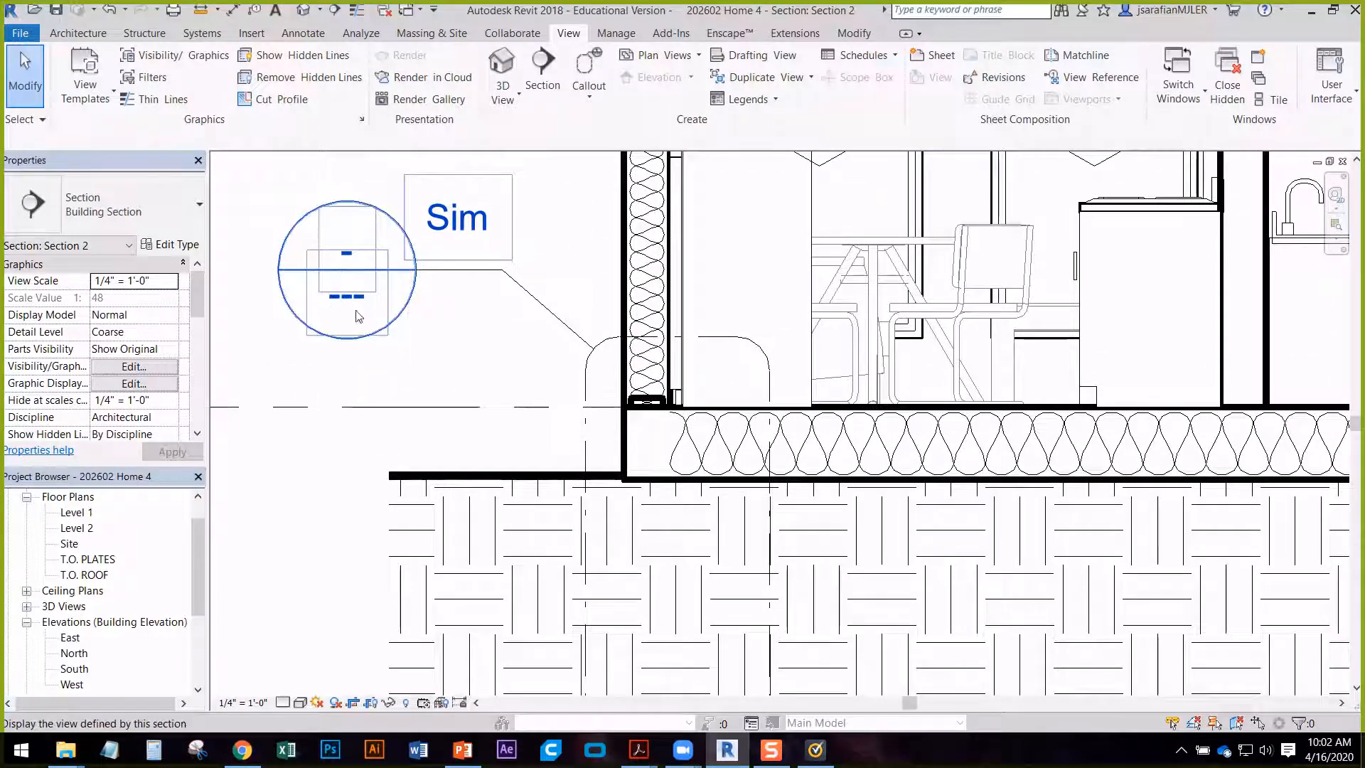
scroll(490, 351, "down", 3)
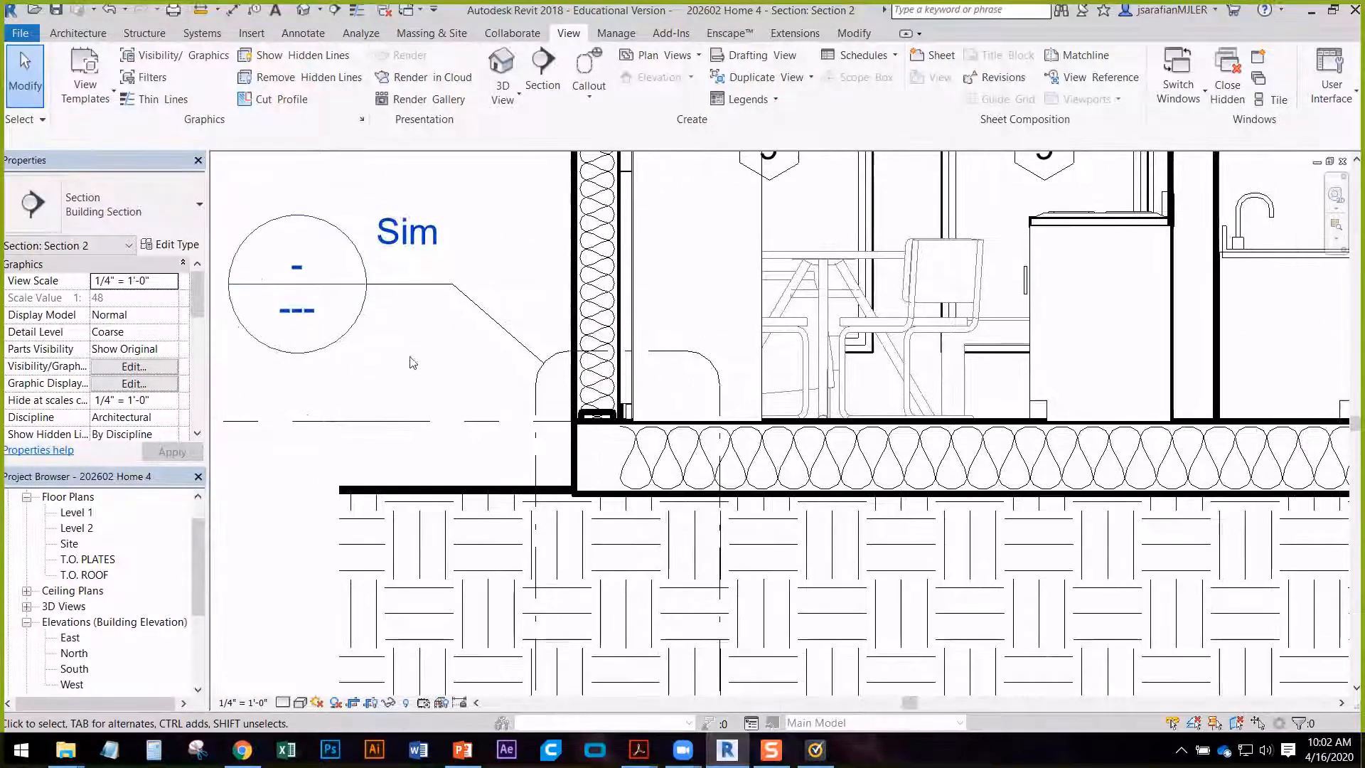
scroll(448, 312, "down", 2)
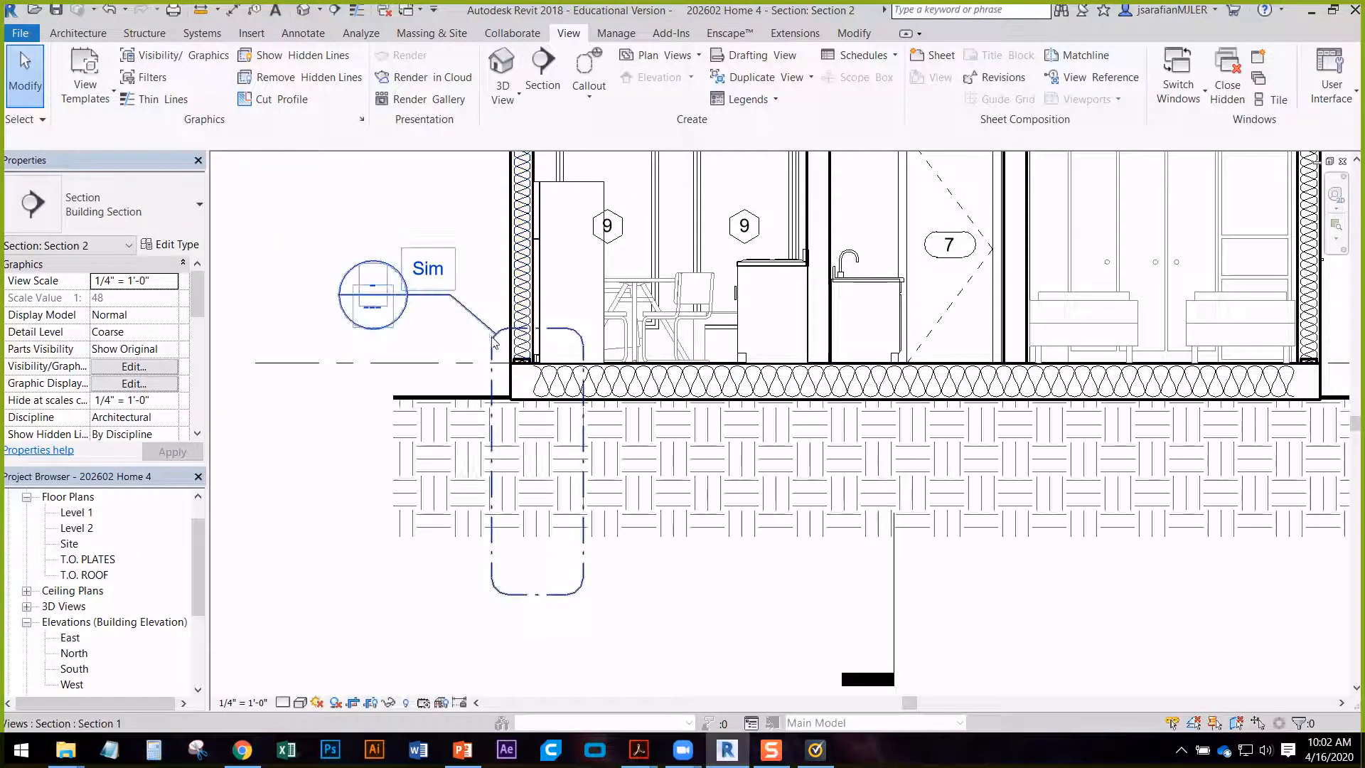
middle_click_drag(523, 405, 492, 458)
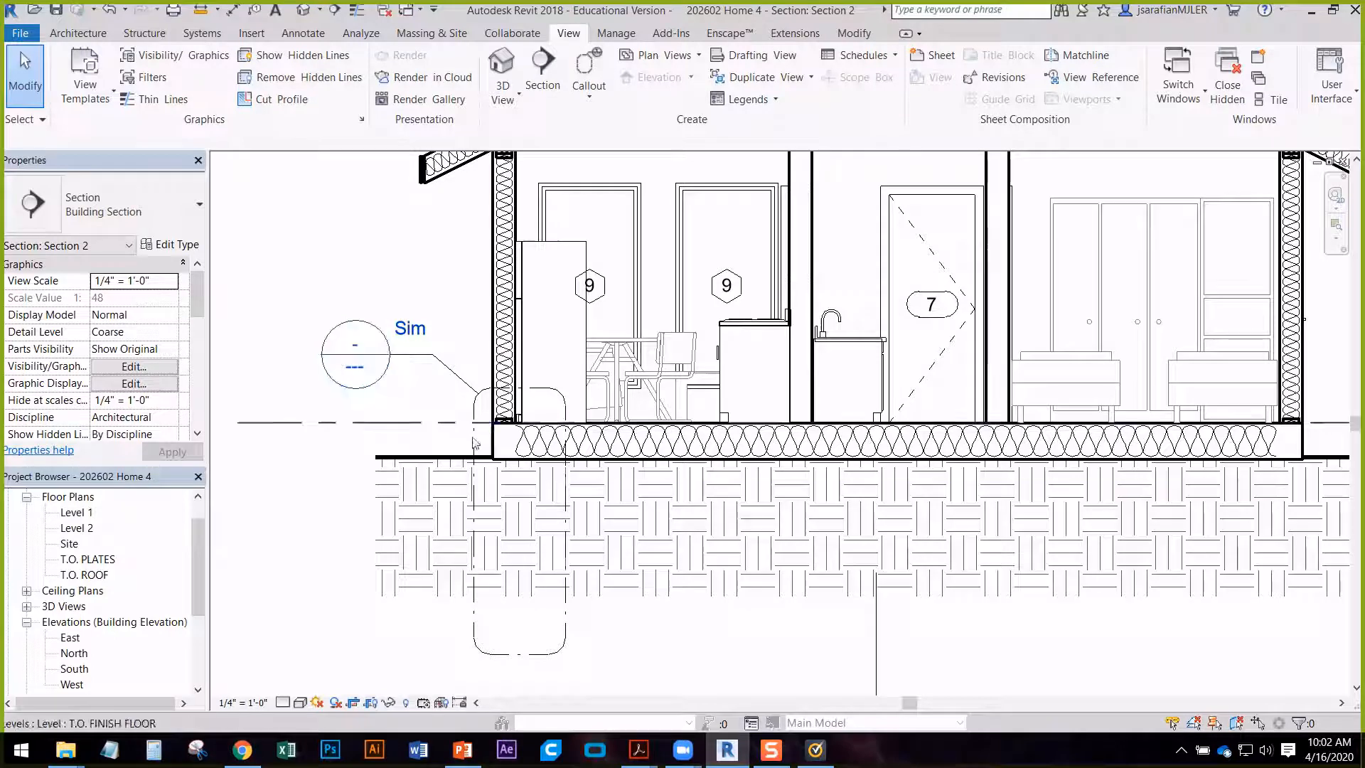
scroll(523, 504, "down", 3)
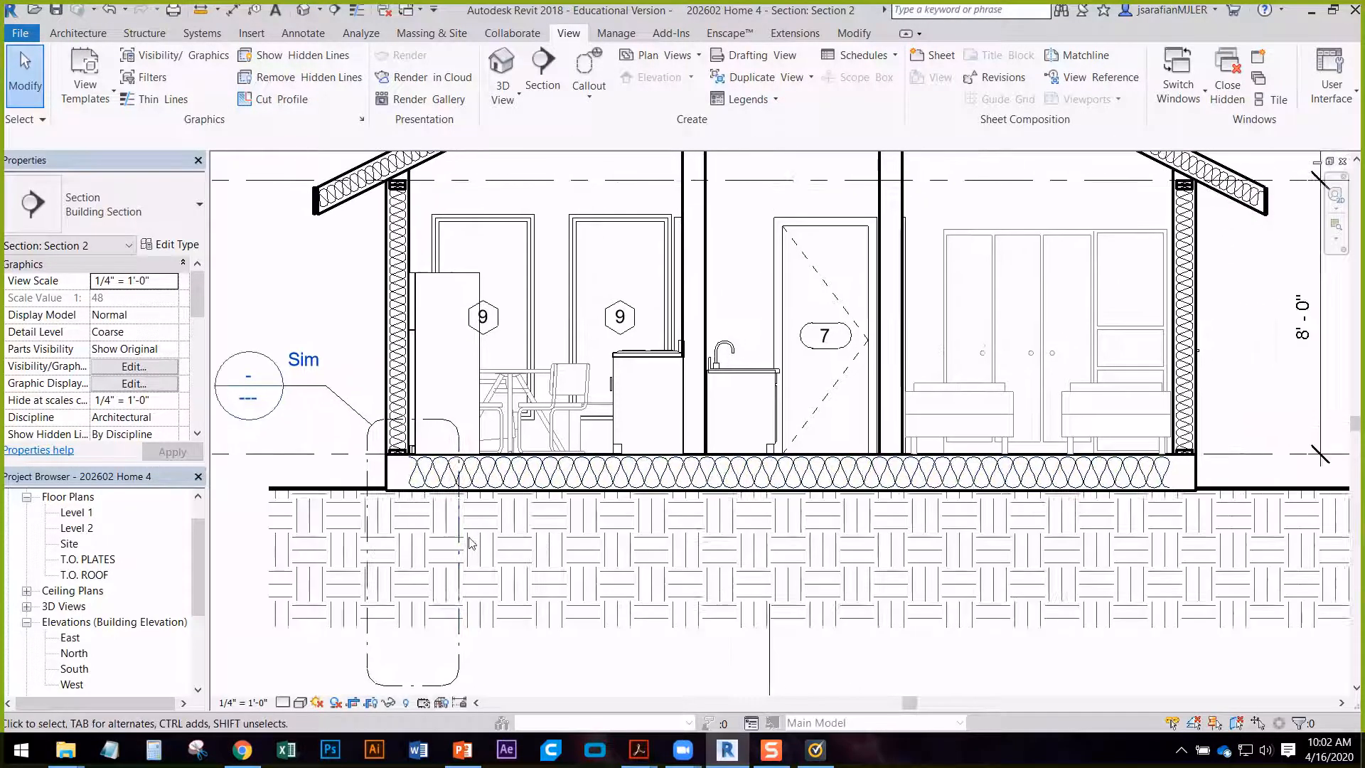
- Load the Nominal Cut Lumber-Section detail component in type 2x10 from the Div 06-Wood and Plastic, 061100-Wood Framing library folder
middle_click_drag(737, 483, 762, 555)
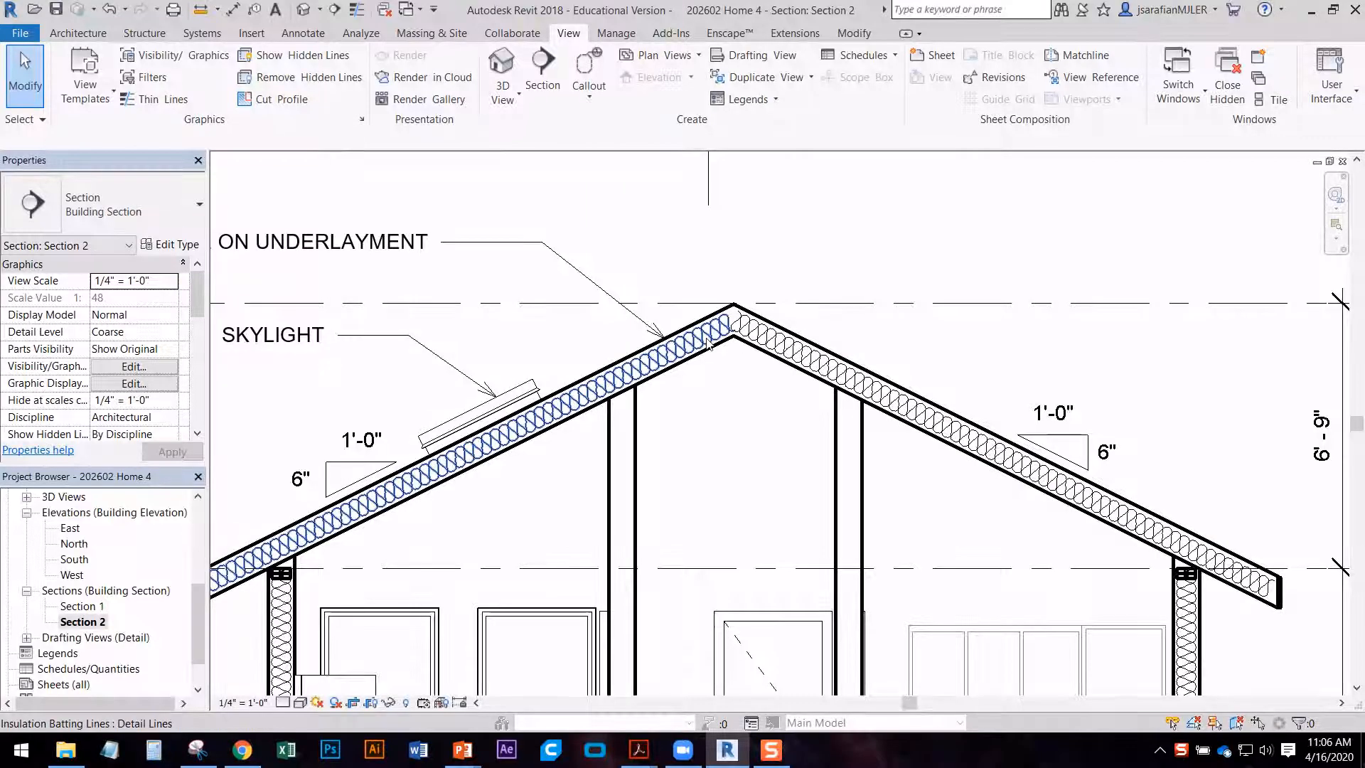
scroll(788, 347, "up", 1)
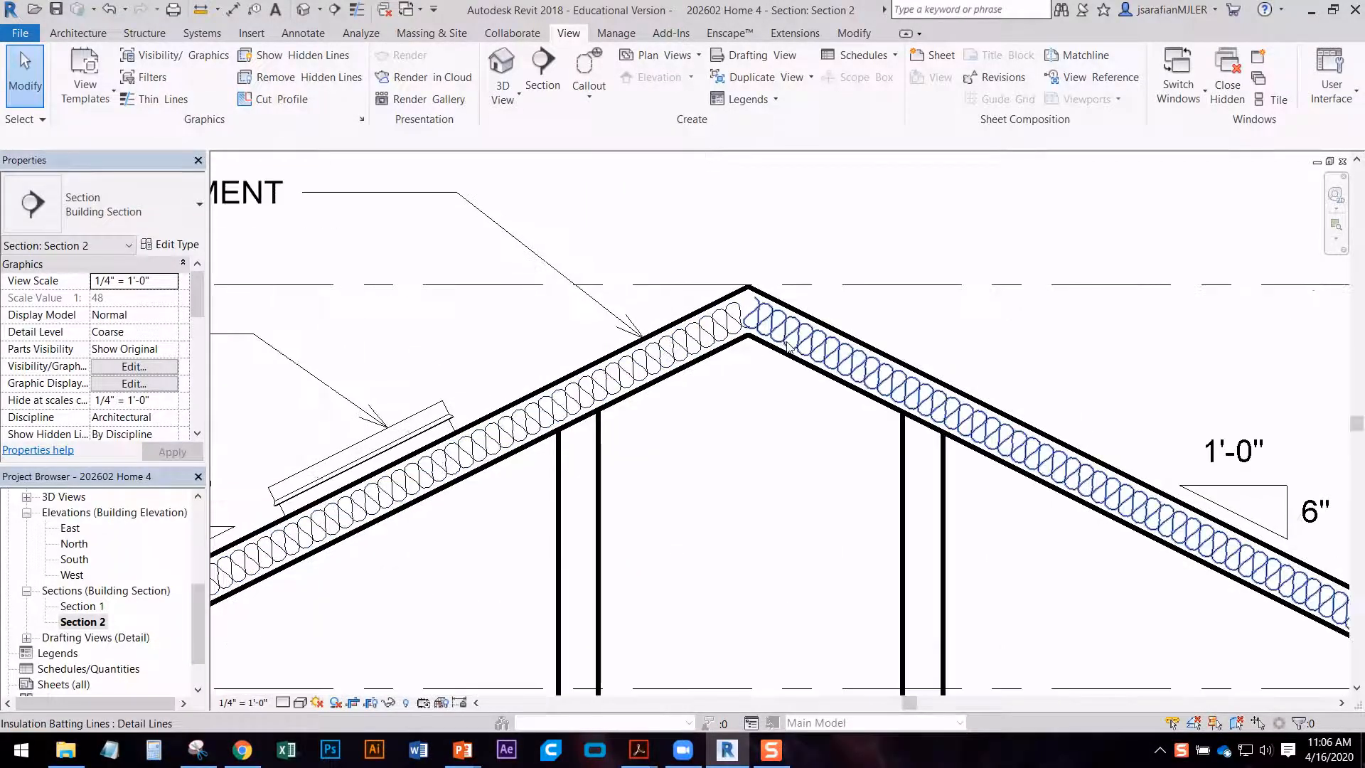
middle_click_drag(801, 429, 728, 412)
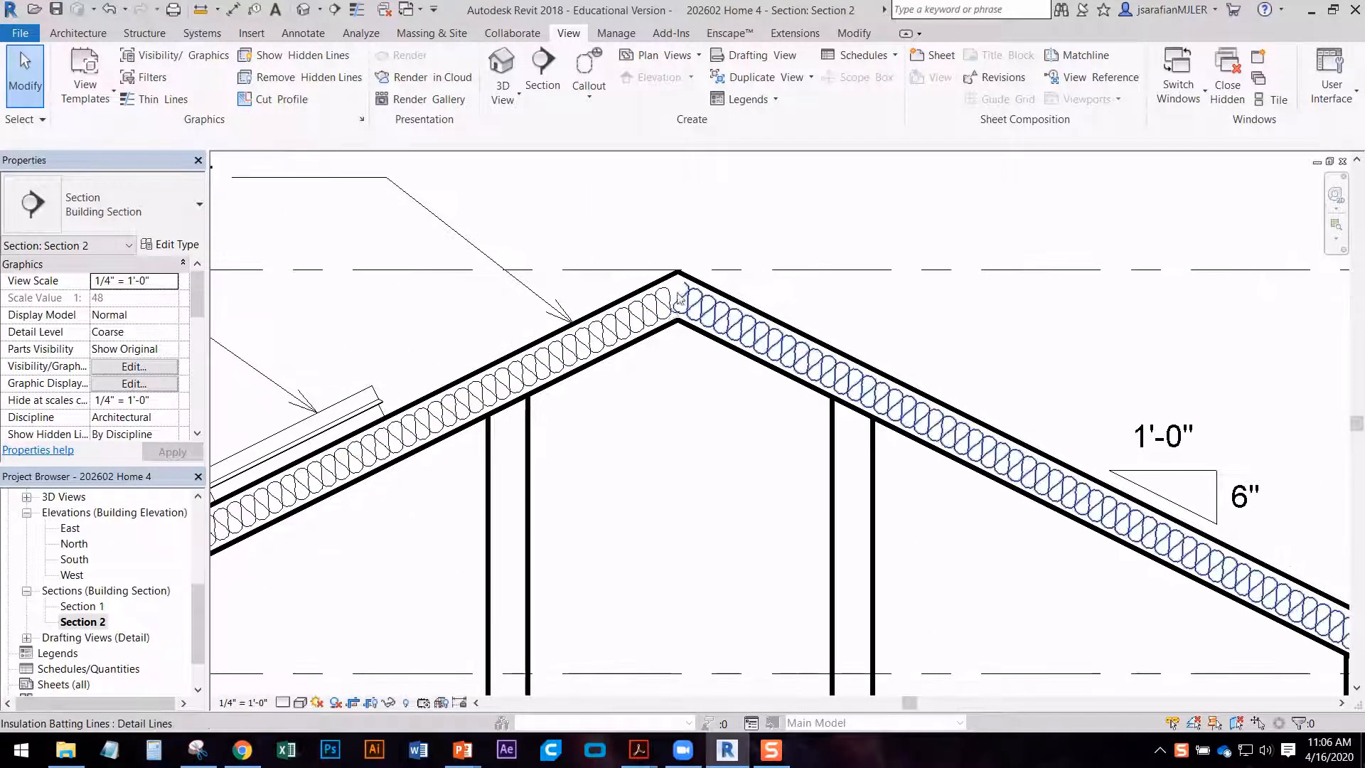
scroll(791, 236, "up", 1)
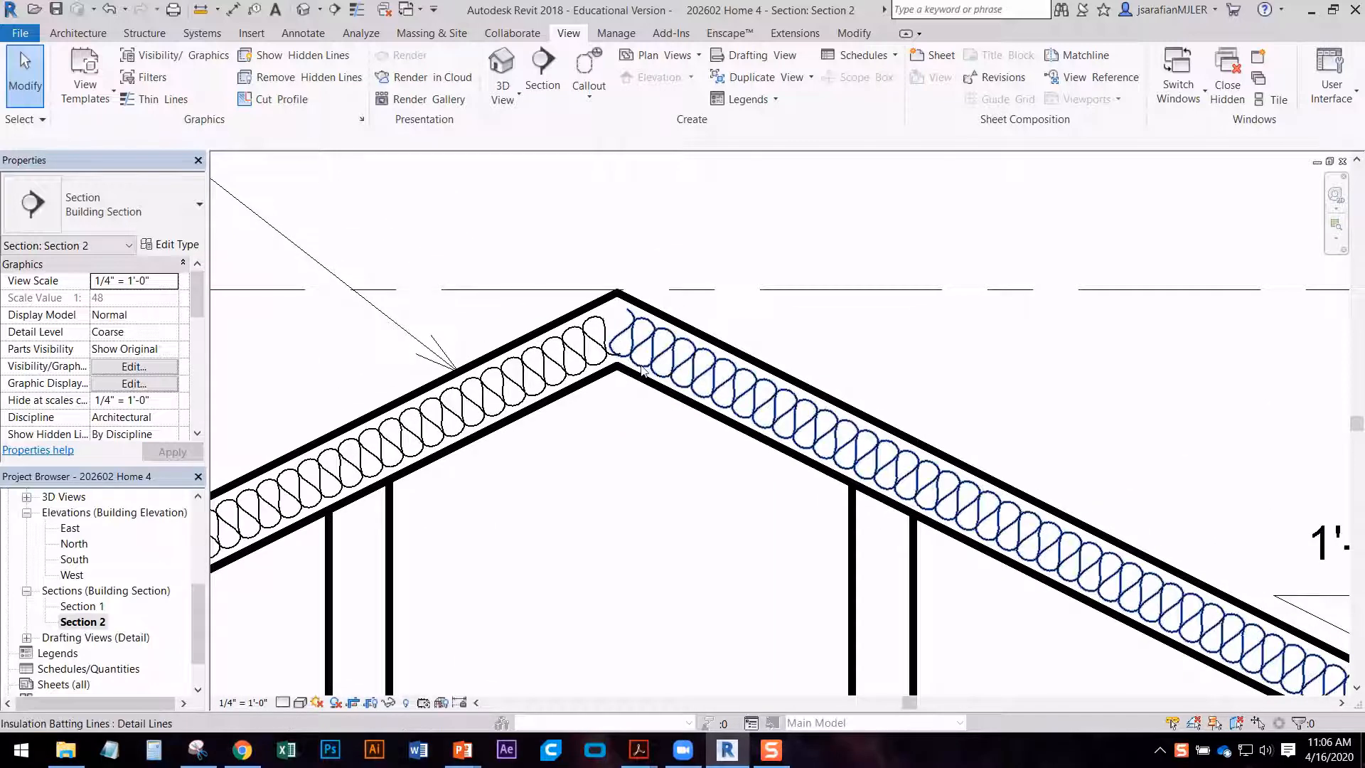
left_click(78, 33)
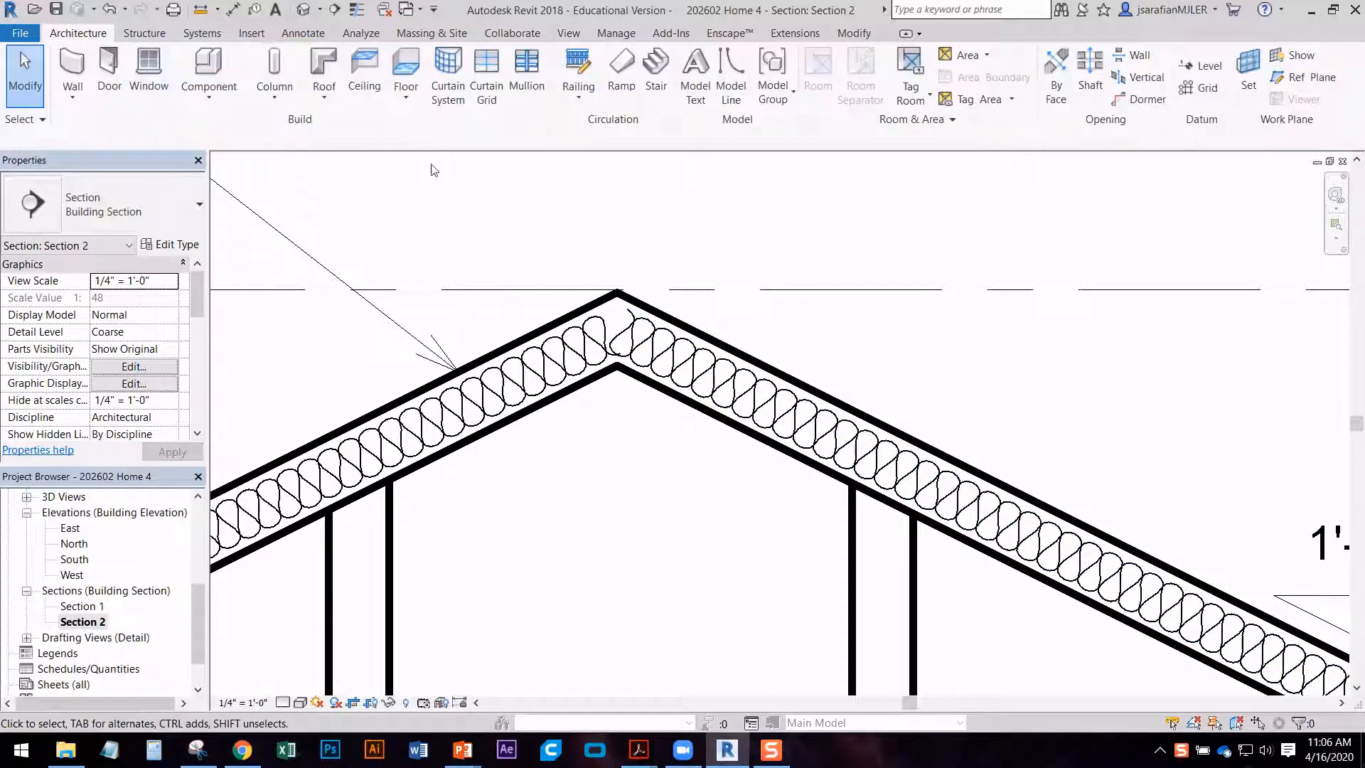
left_click(303, 33)
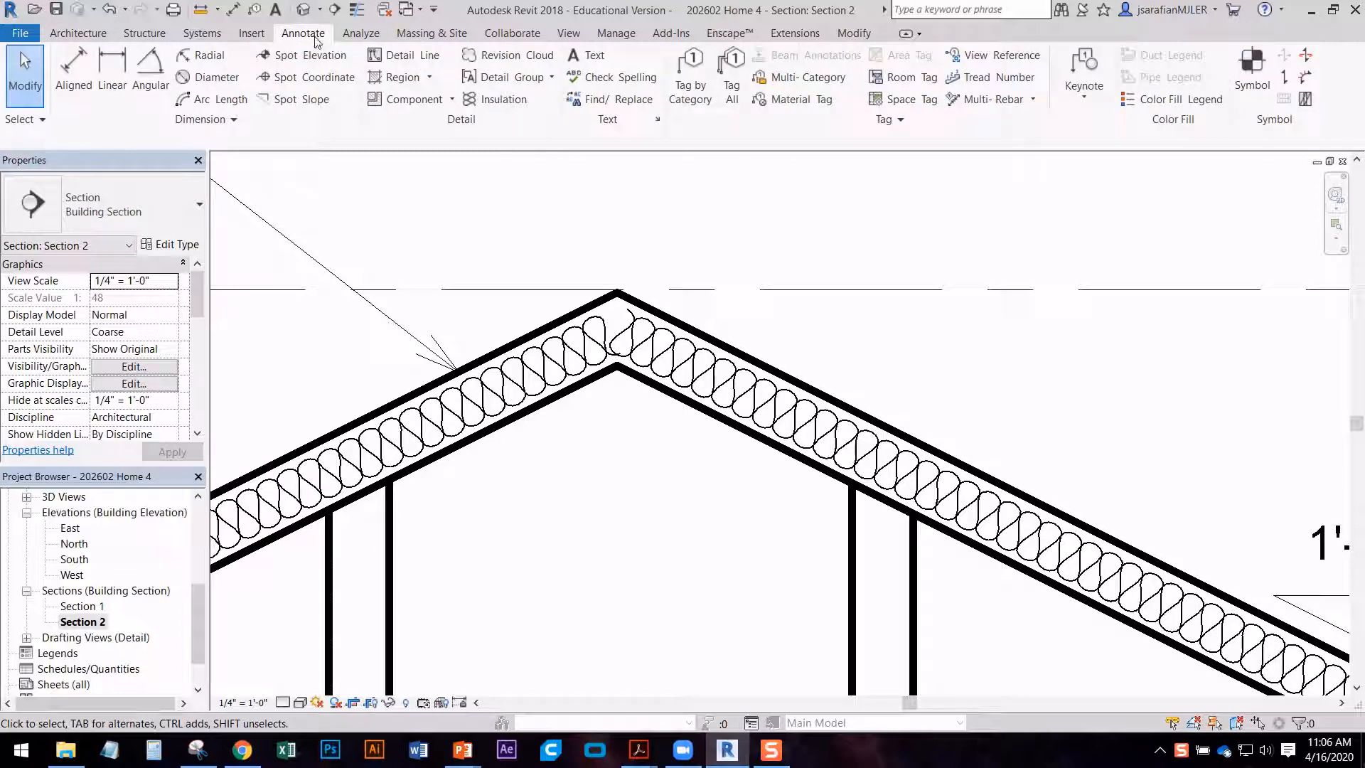
left_click(410, 104)
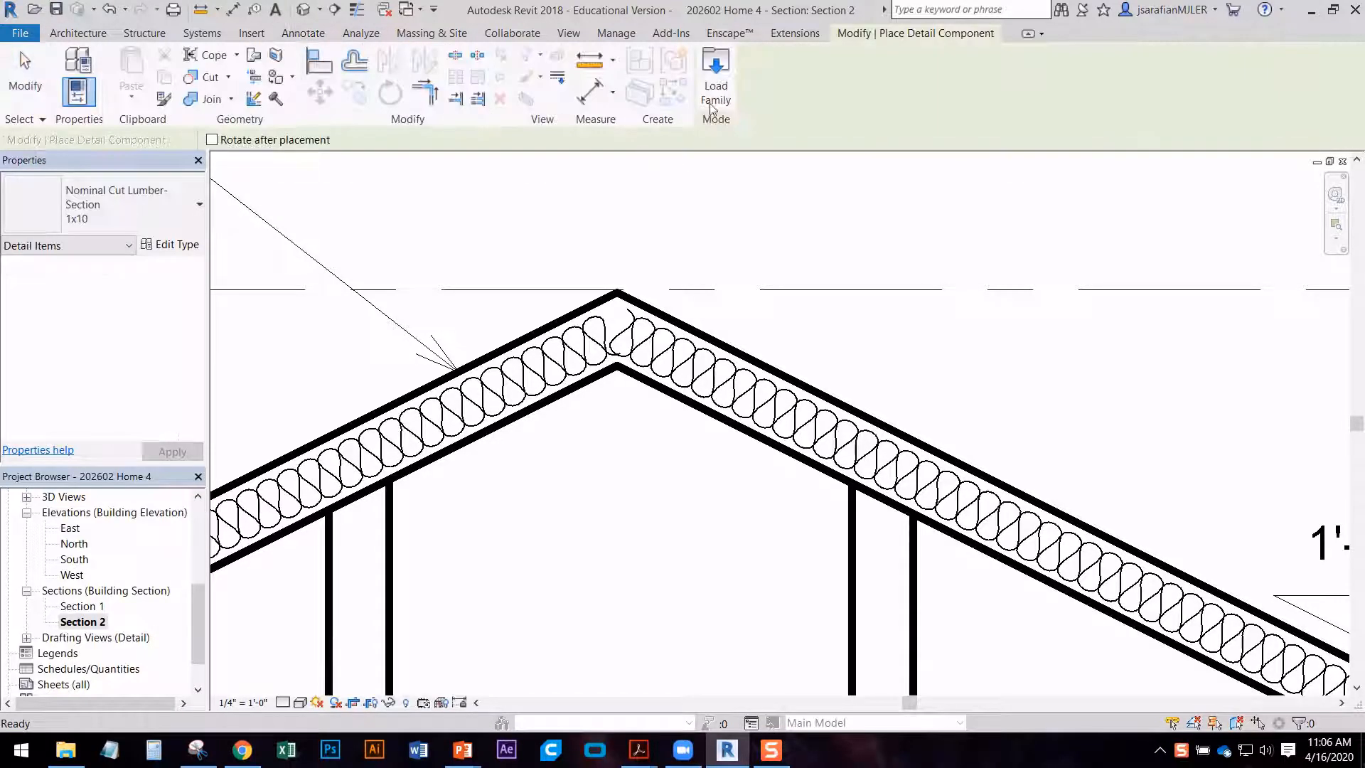
left_click(715, 78)
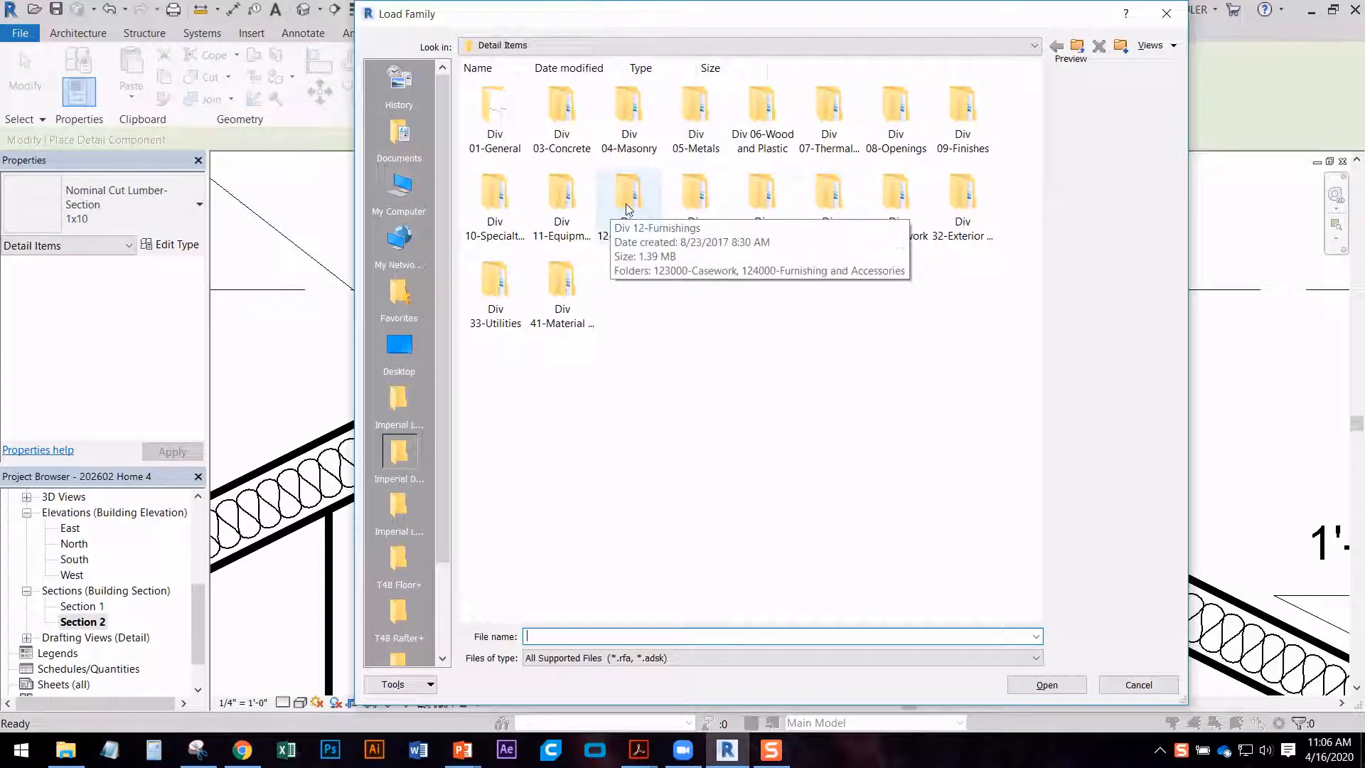
left_click(780, 140)
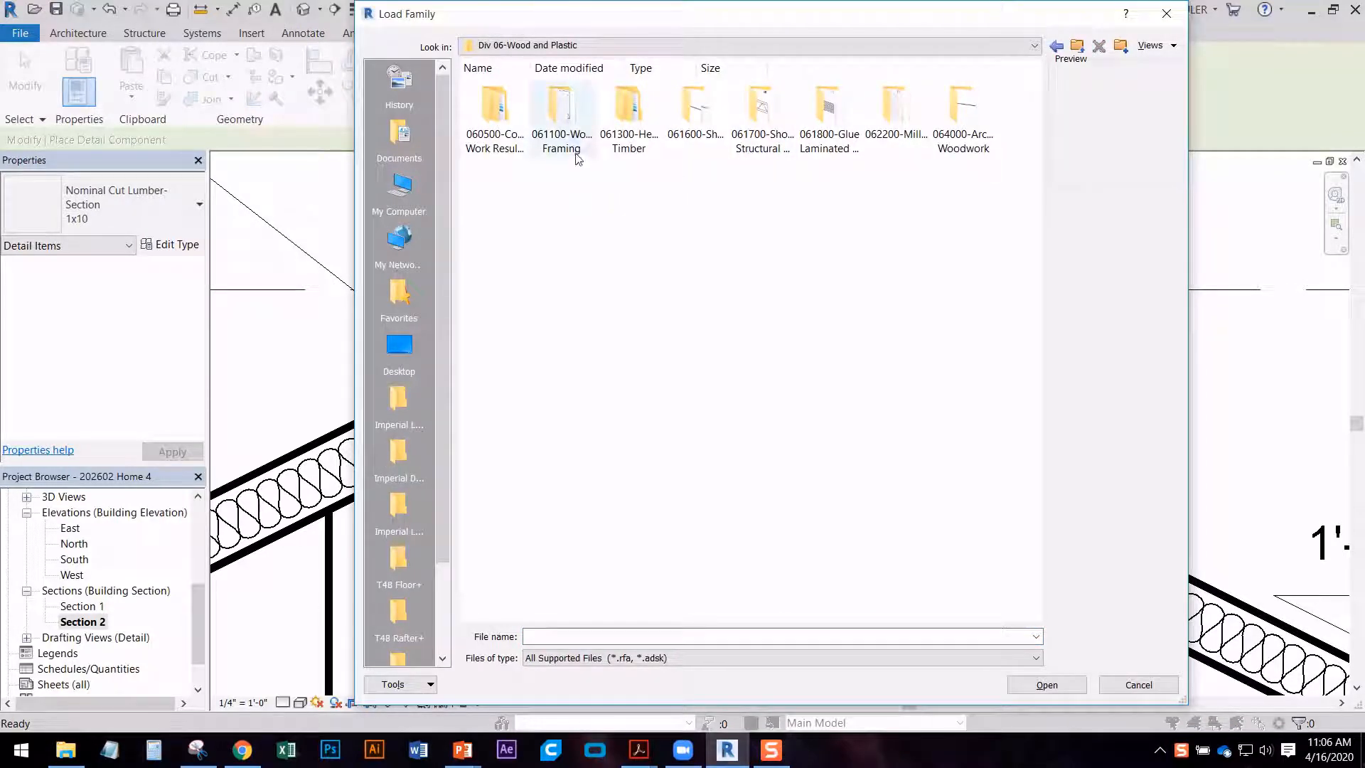
left_click(587, 117)
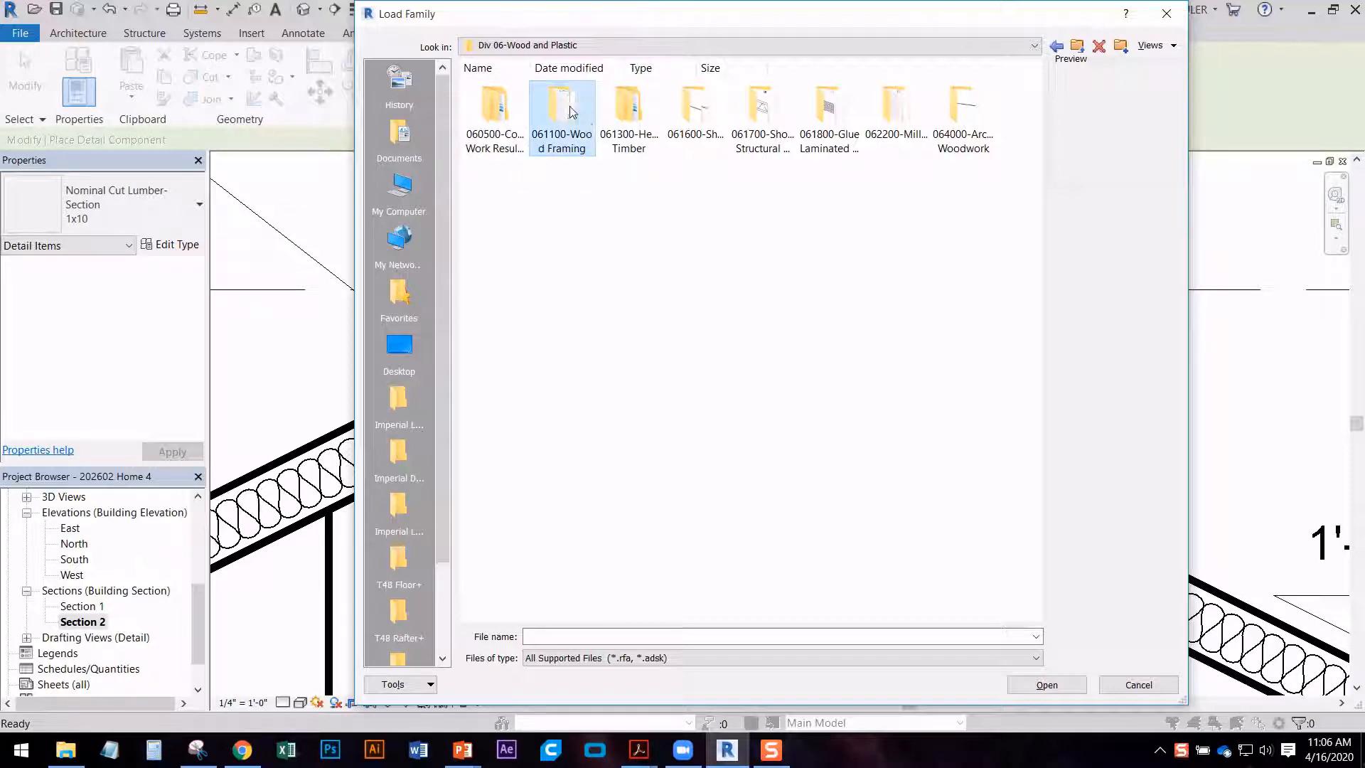
double_click(571, 111)
double_click(478, 132)
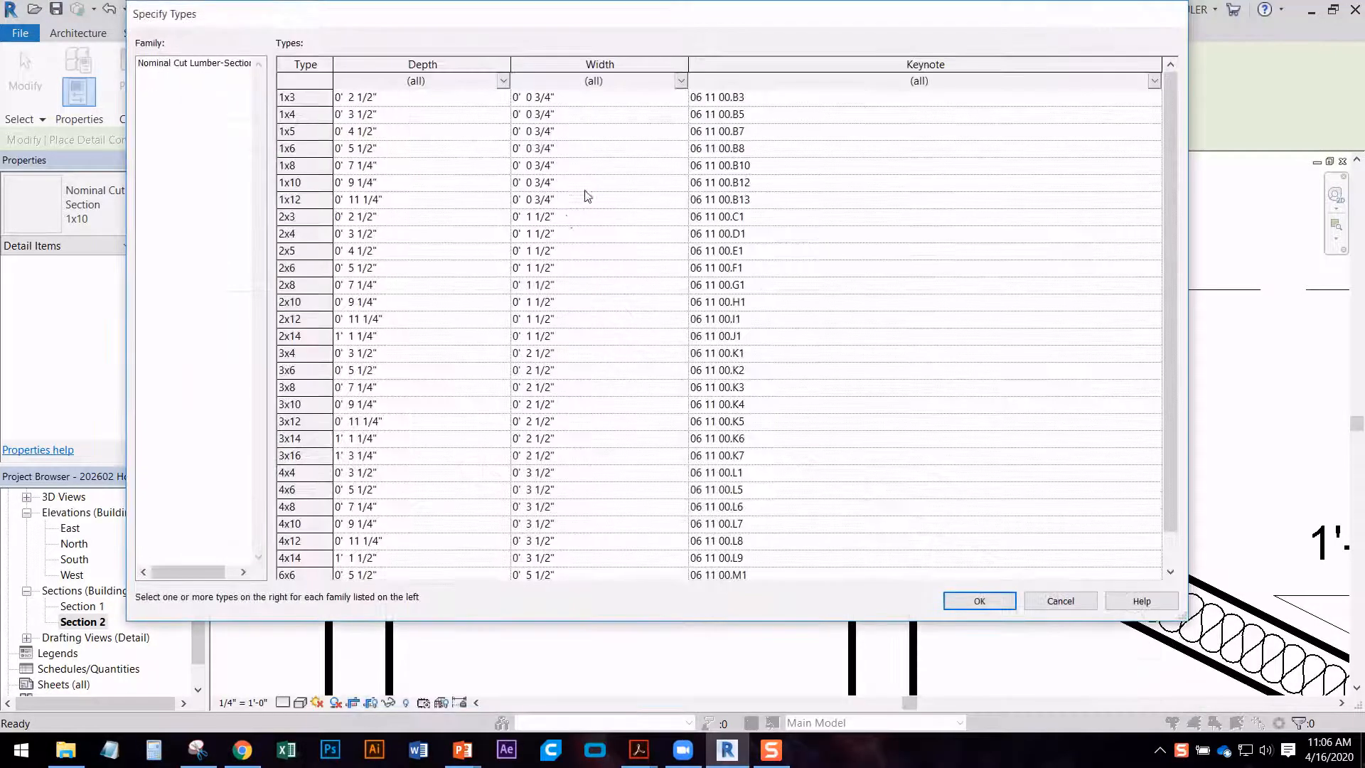
left_click(314, 303)
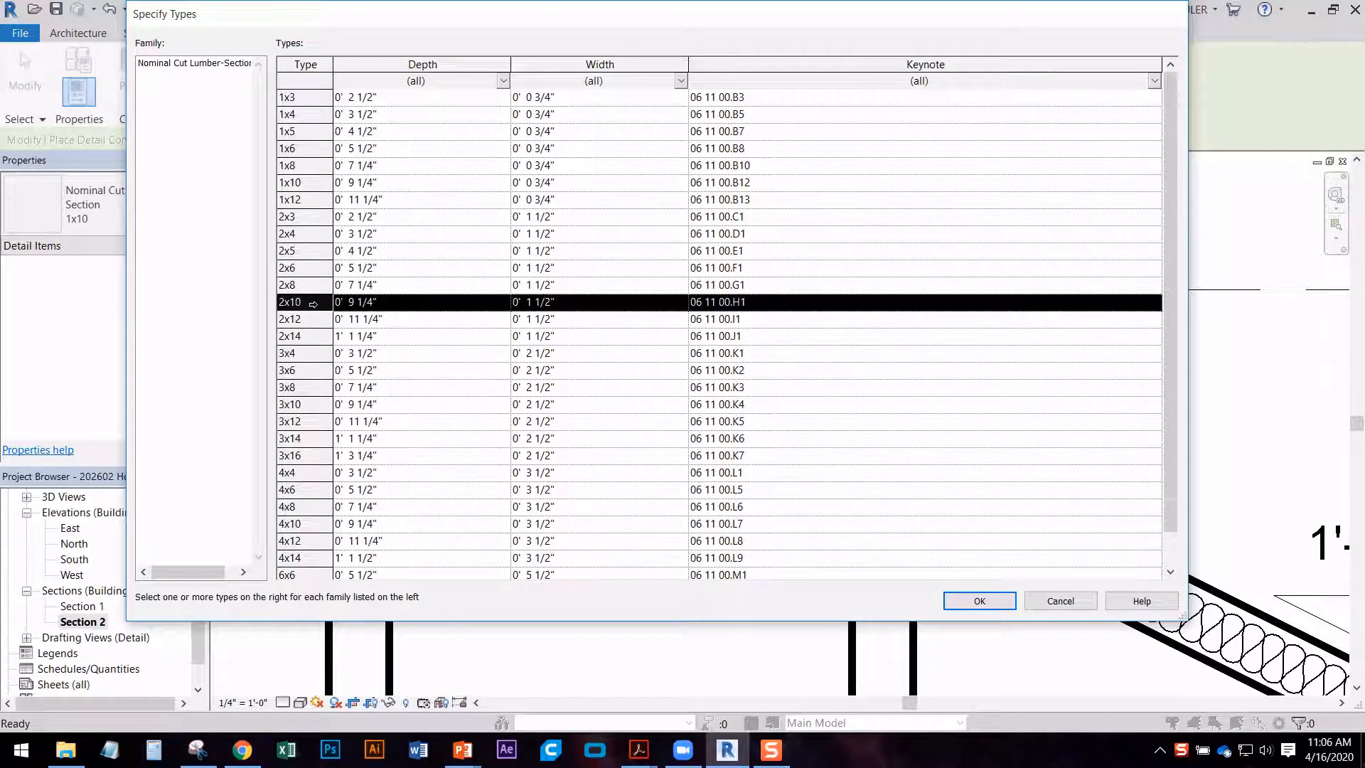
left_click(978, 602)
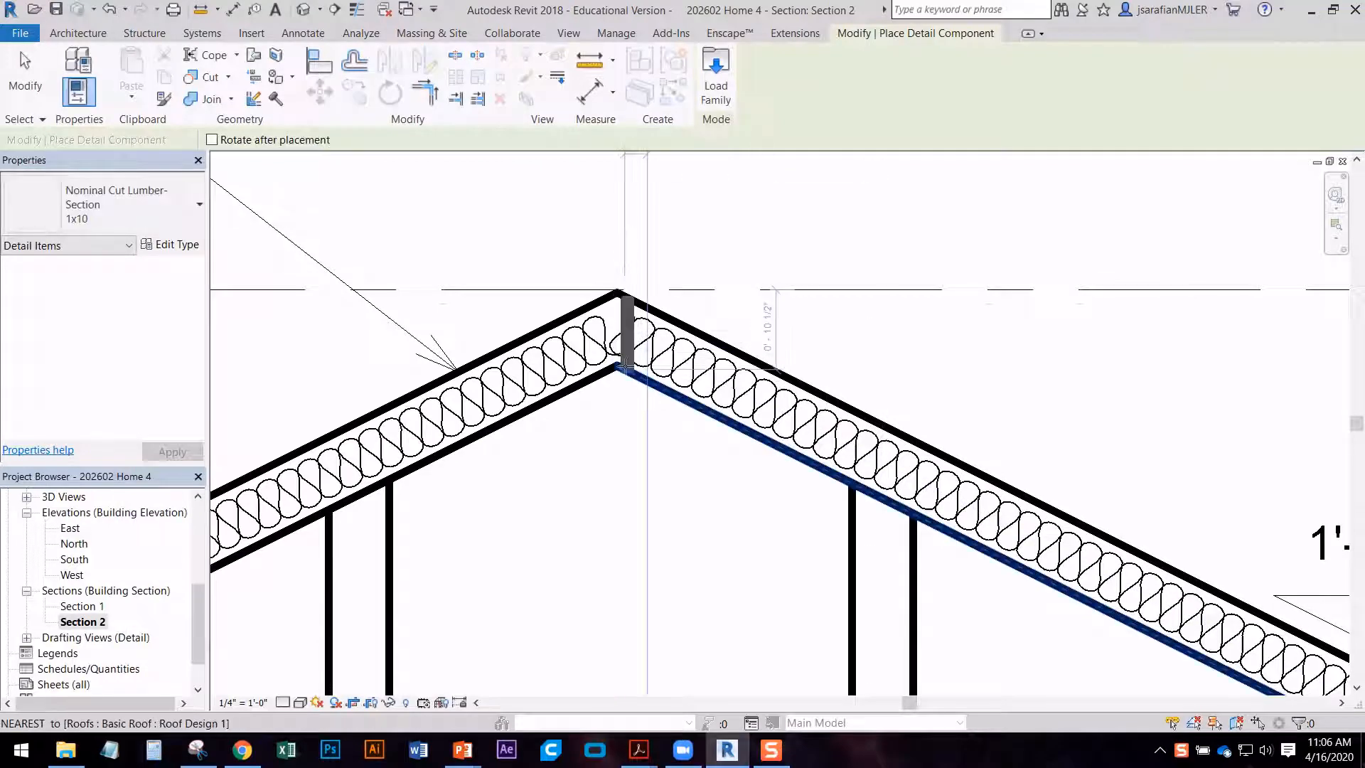
- Place a vertical 1x10 Nominal Cut Lumber-Section at the roof ridge and nudge it to centre on the peak
scroll(619, 366, "up", 2)
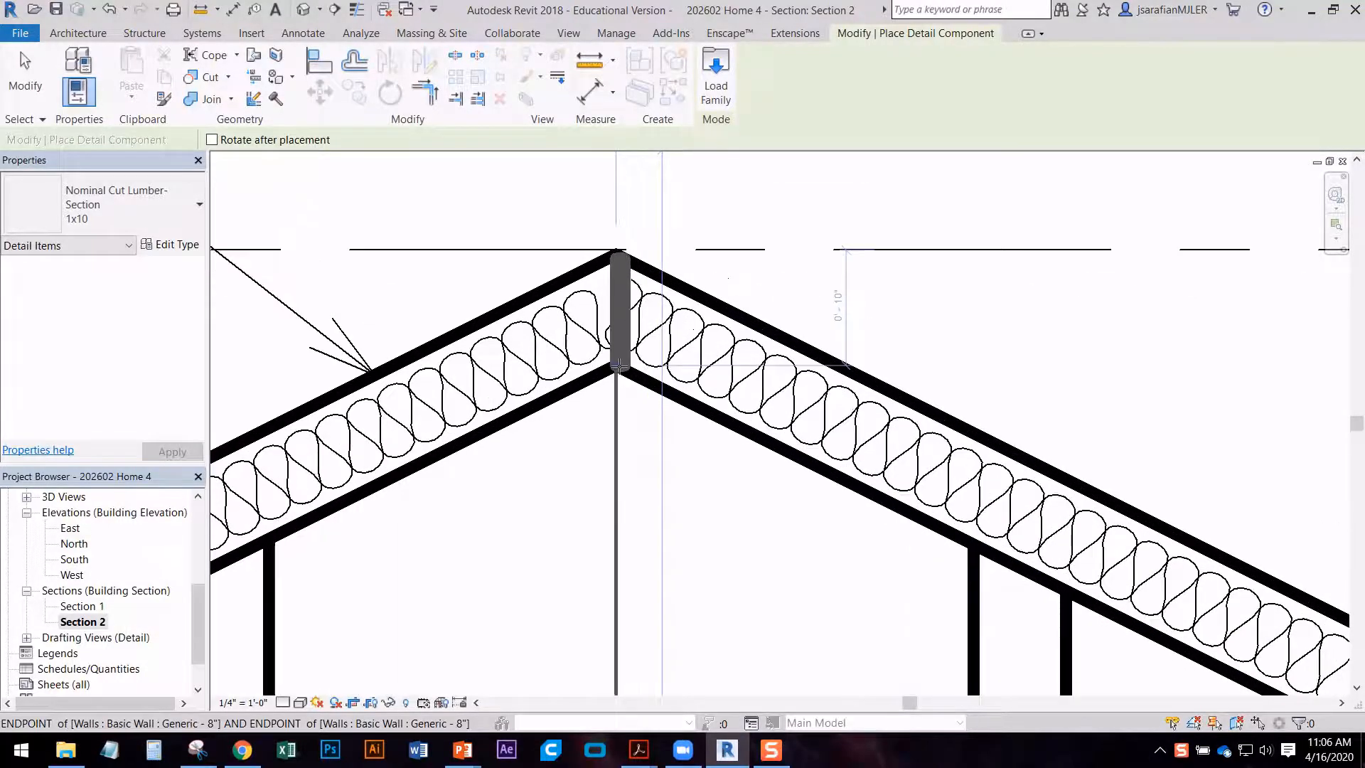
scroll(618, 352, "up", 1)
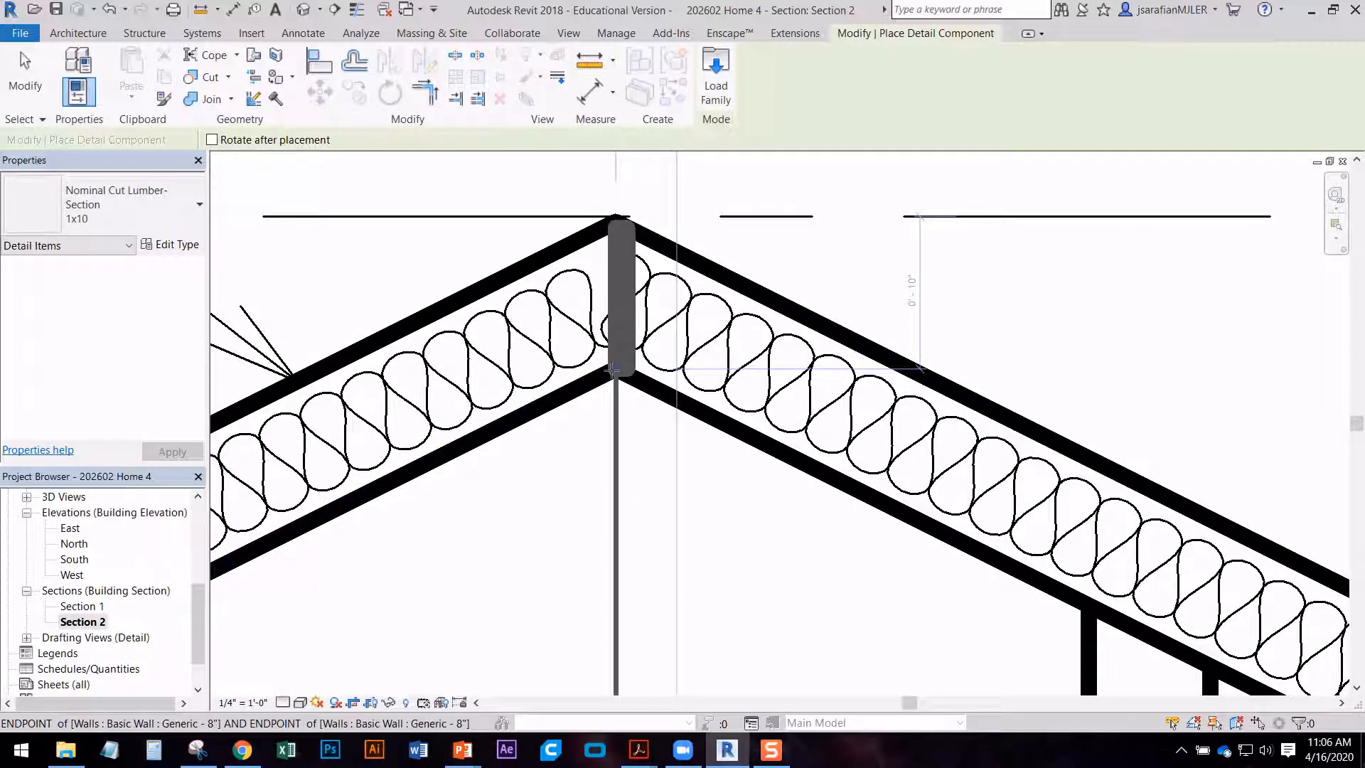
left_click(613, 369)
key("Escape")
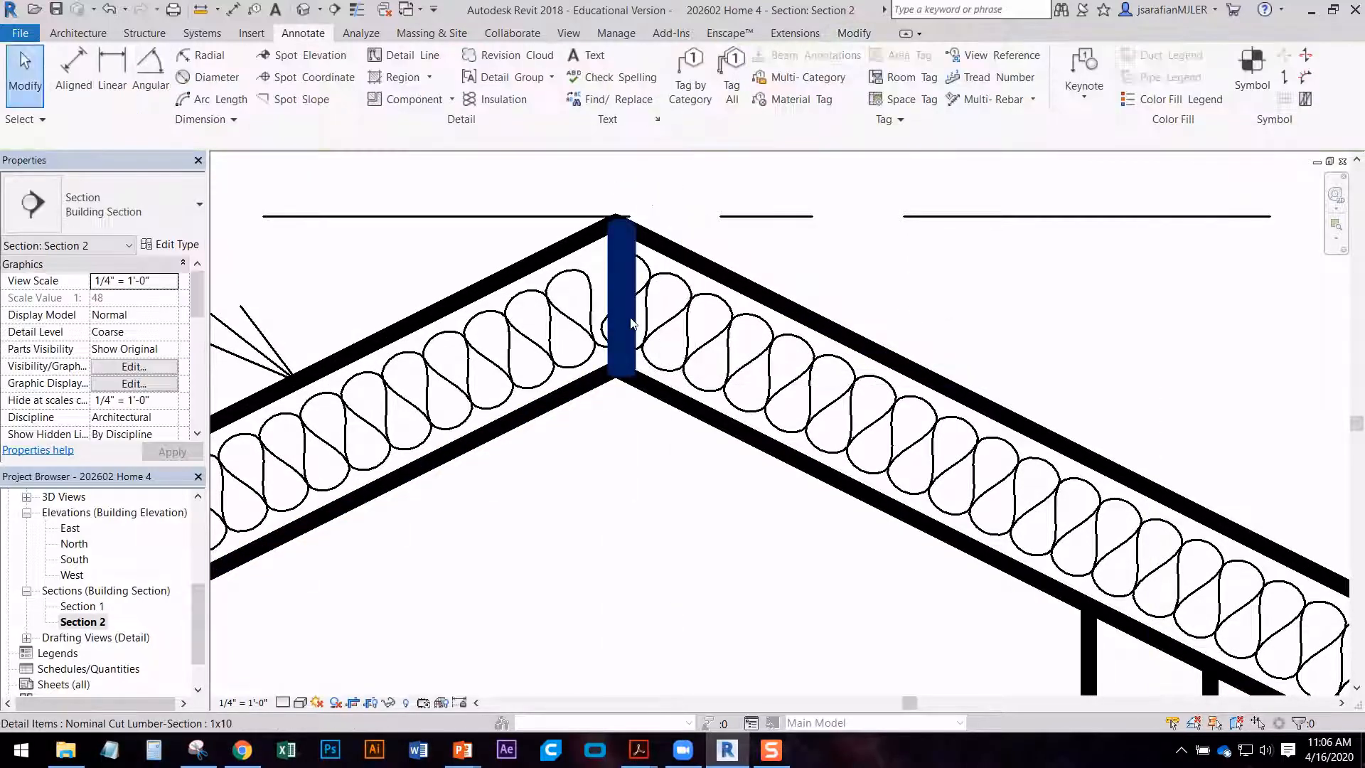
left_click(630, 323)
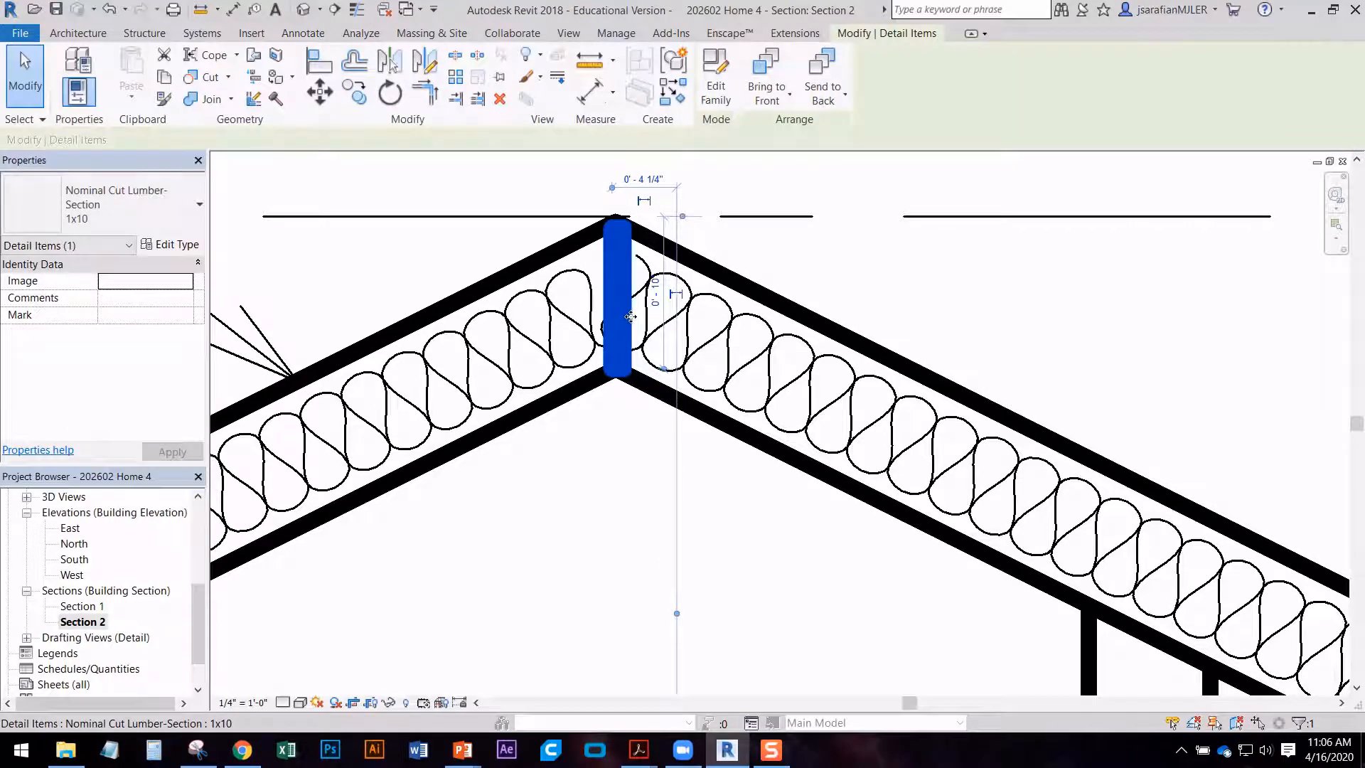
left_click_drag(630, 317, 627, 317)
left_click(965, 269)
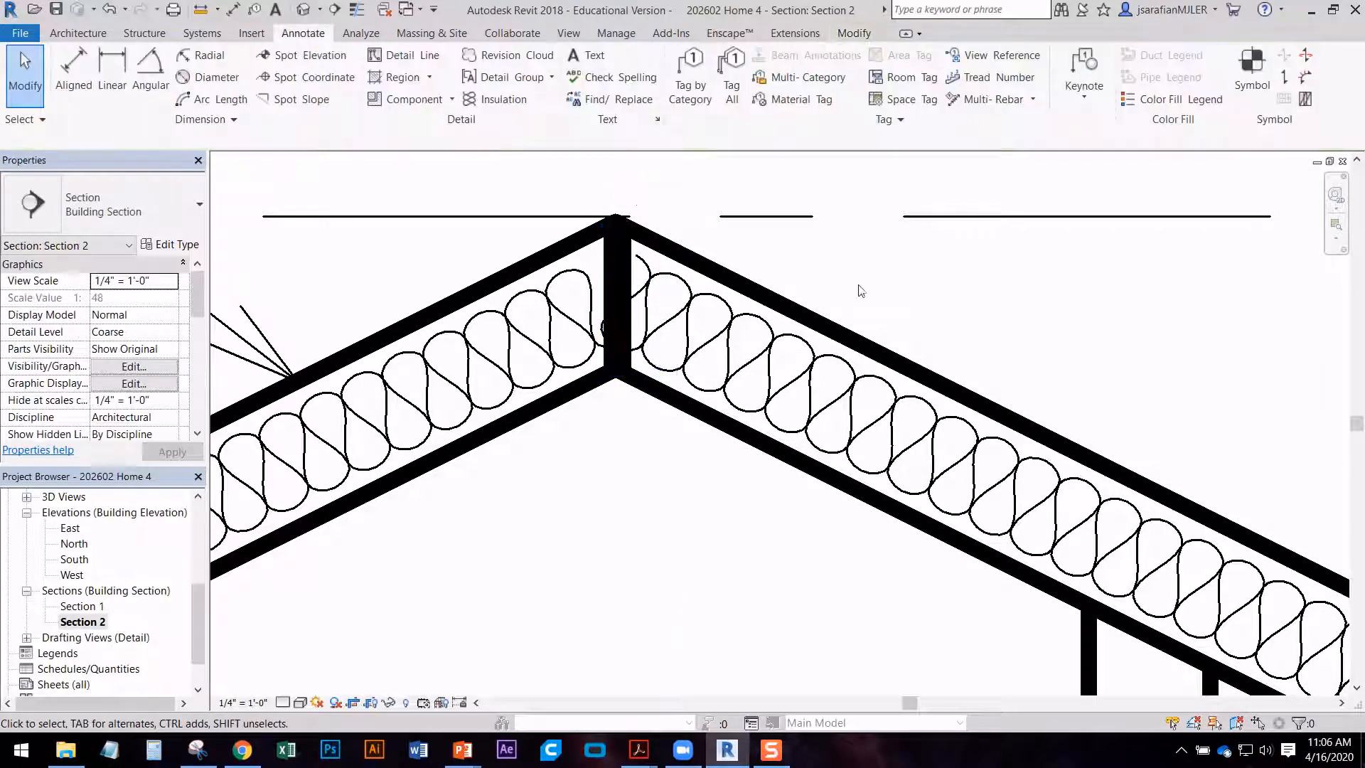
- Turn on Thin Lines display for the building section around the roof ridge
scroll(721, 341, "down", 3)
scroll(721, 376, "down", 3)
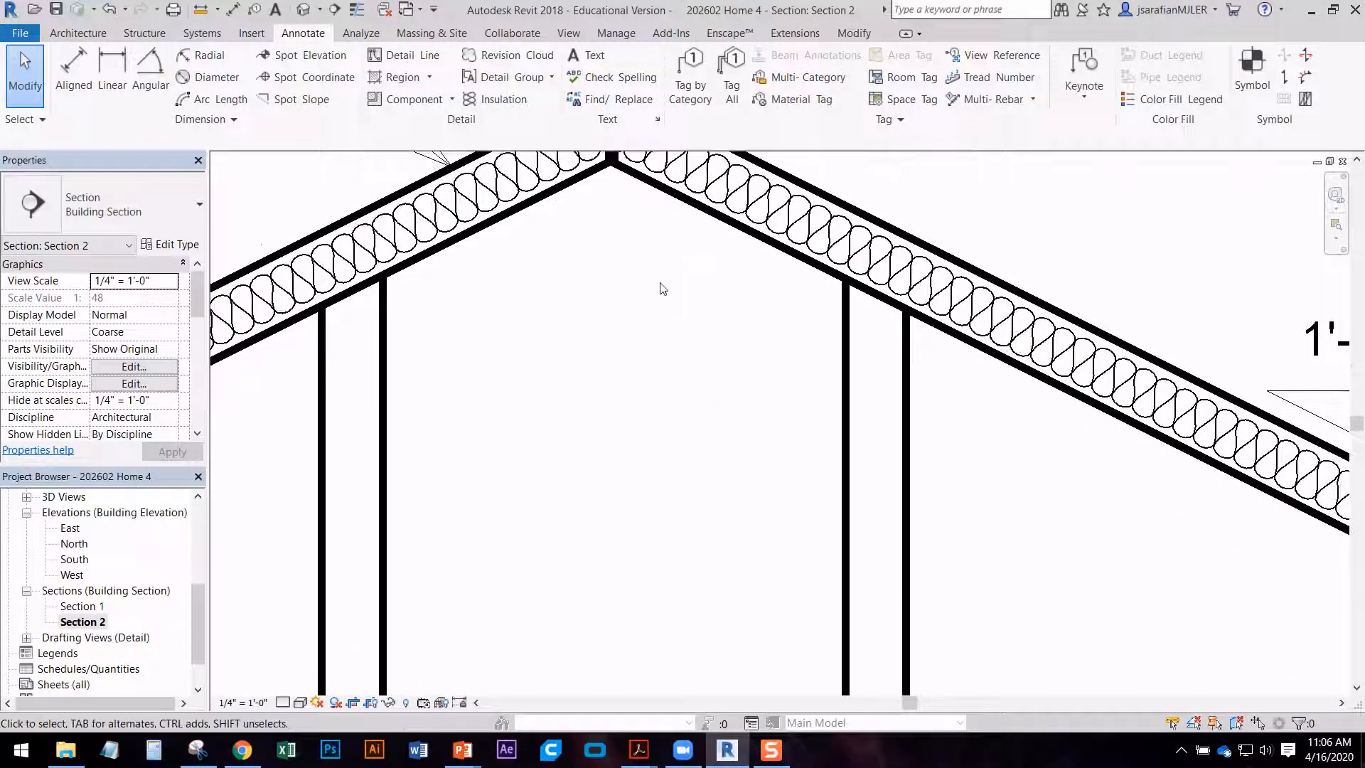
left_click(355, 16)
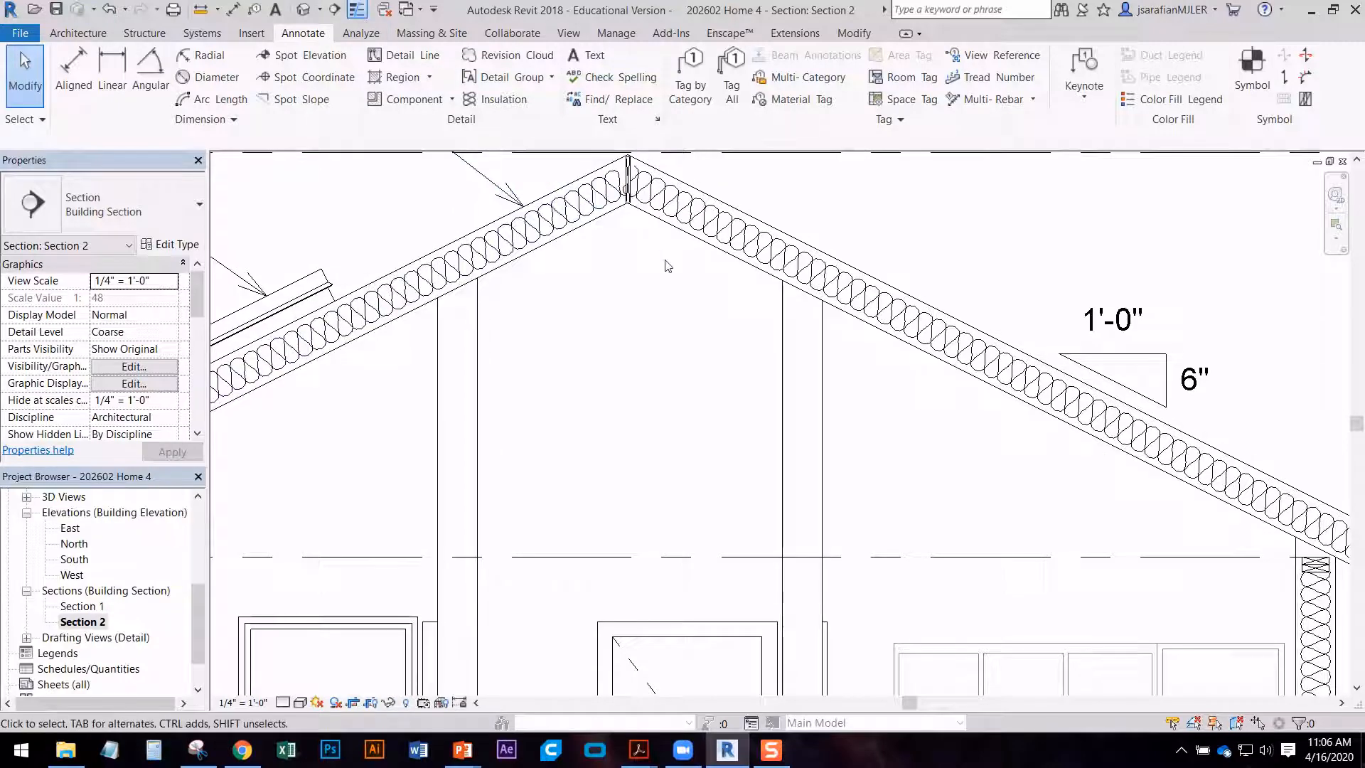
scroll(610, 235, "up", 4)
scroll(688, 394, "down", 2)
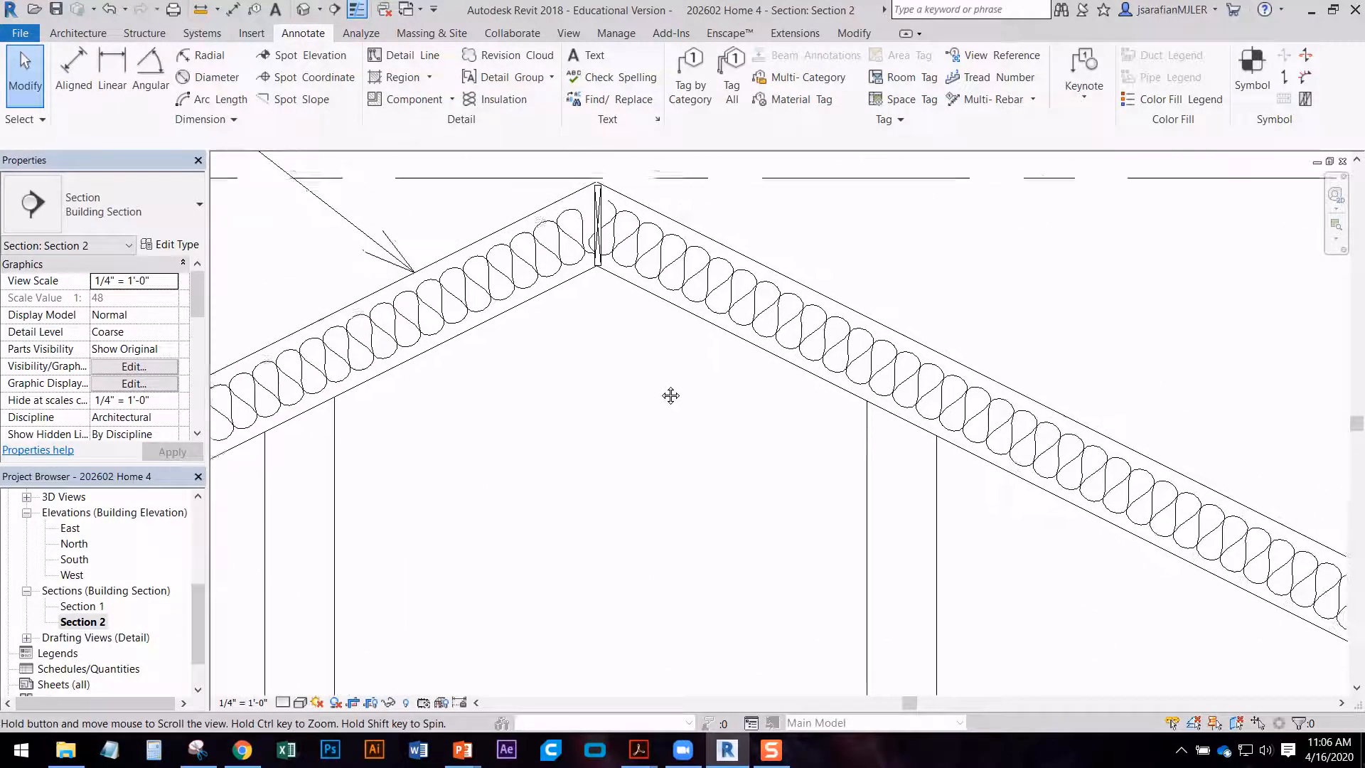
- Examine the ridge lumber, the interior walls below the roof and the open space around the T.O. PLATES level
scroll(600, 279, "up", 2)
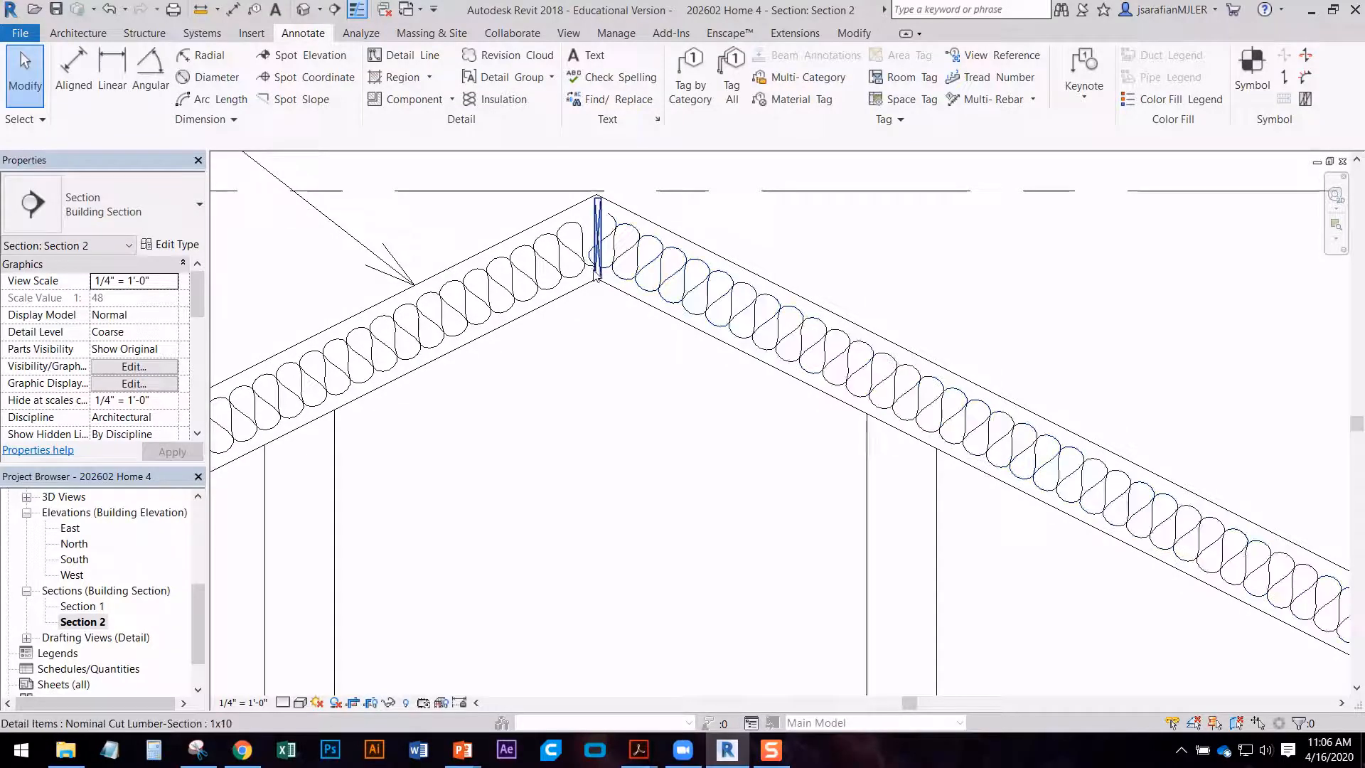
scroll(608, 302, "down", 2)
scroll(613, 390, "up", 2)
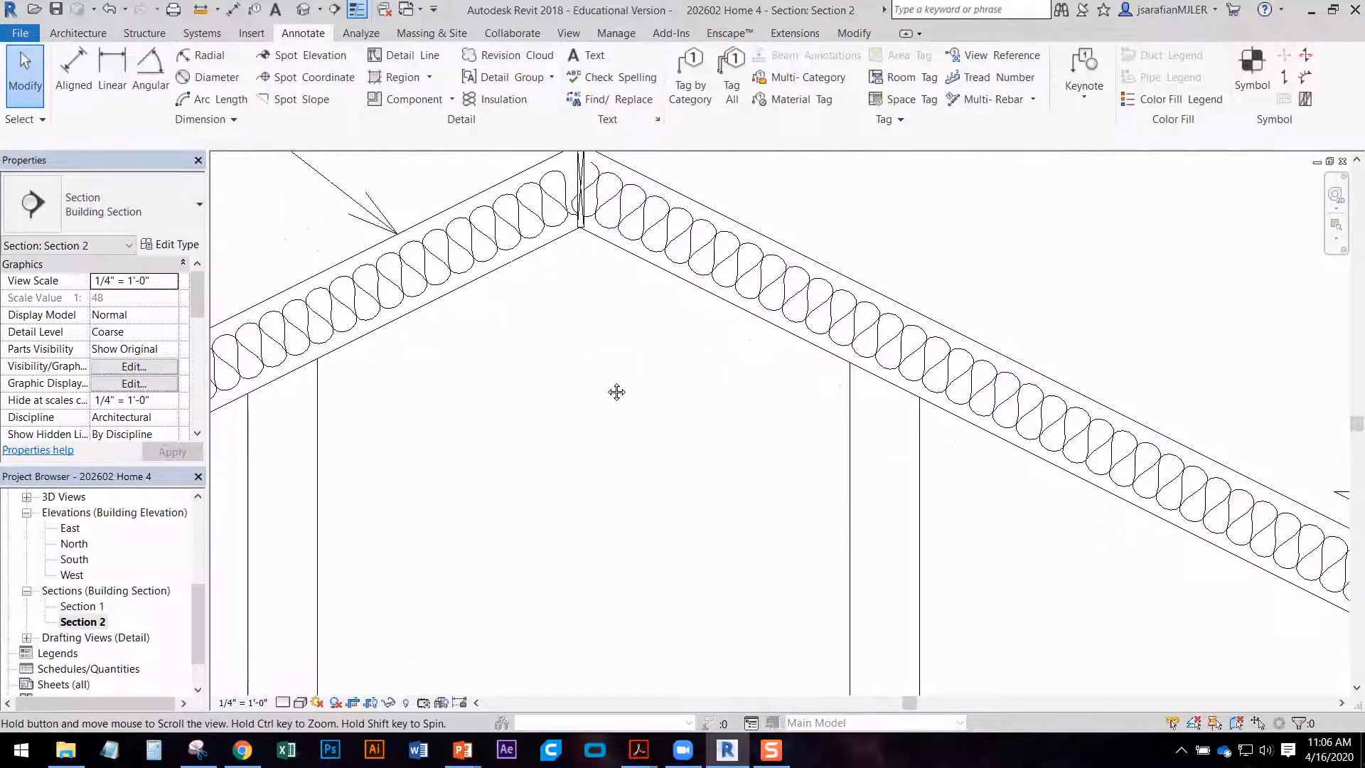
scroll(575, 284, "down", 1)
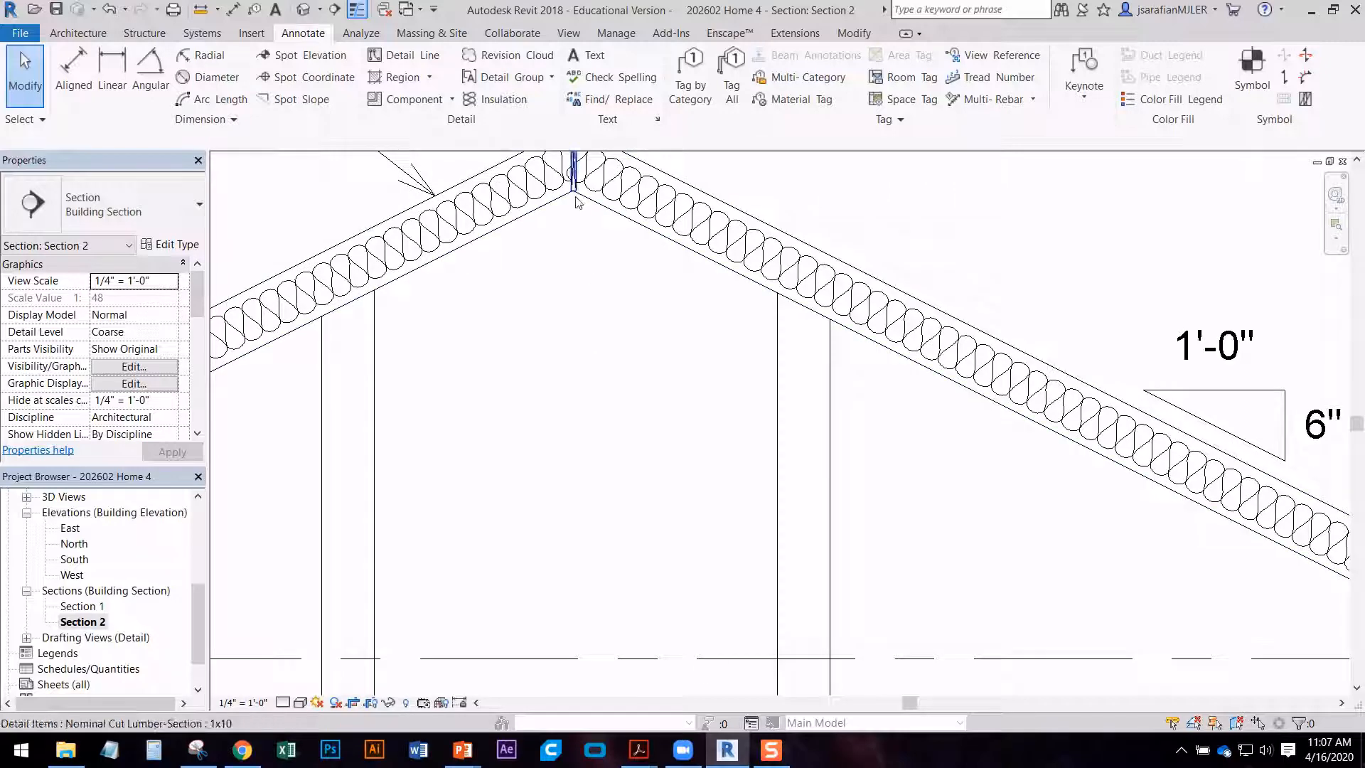
scroll(581, 296, "down", 1)
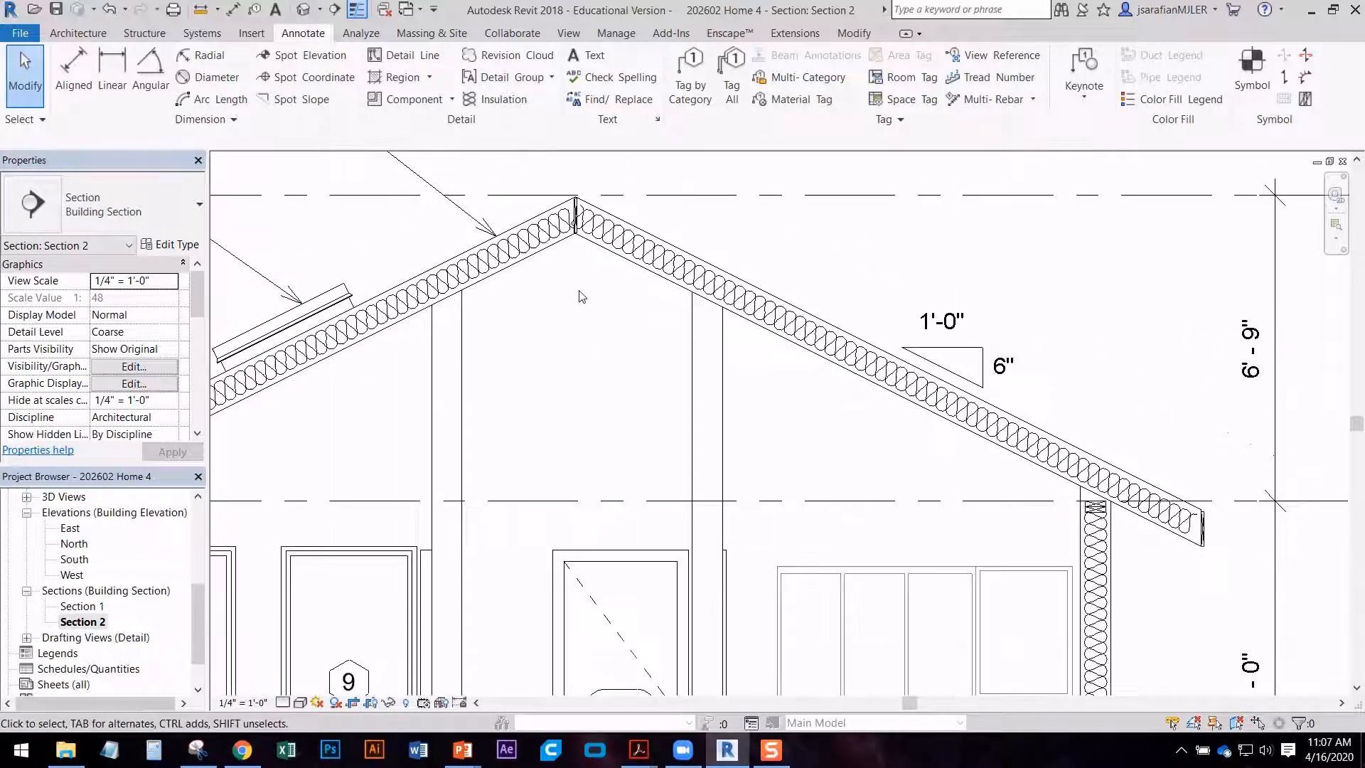
middle_click_drag(616, 431, 588, 426)
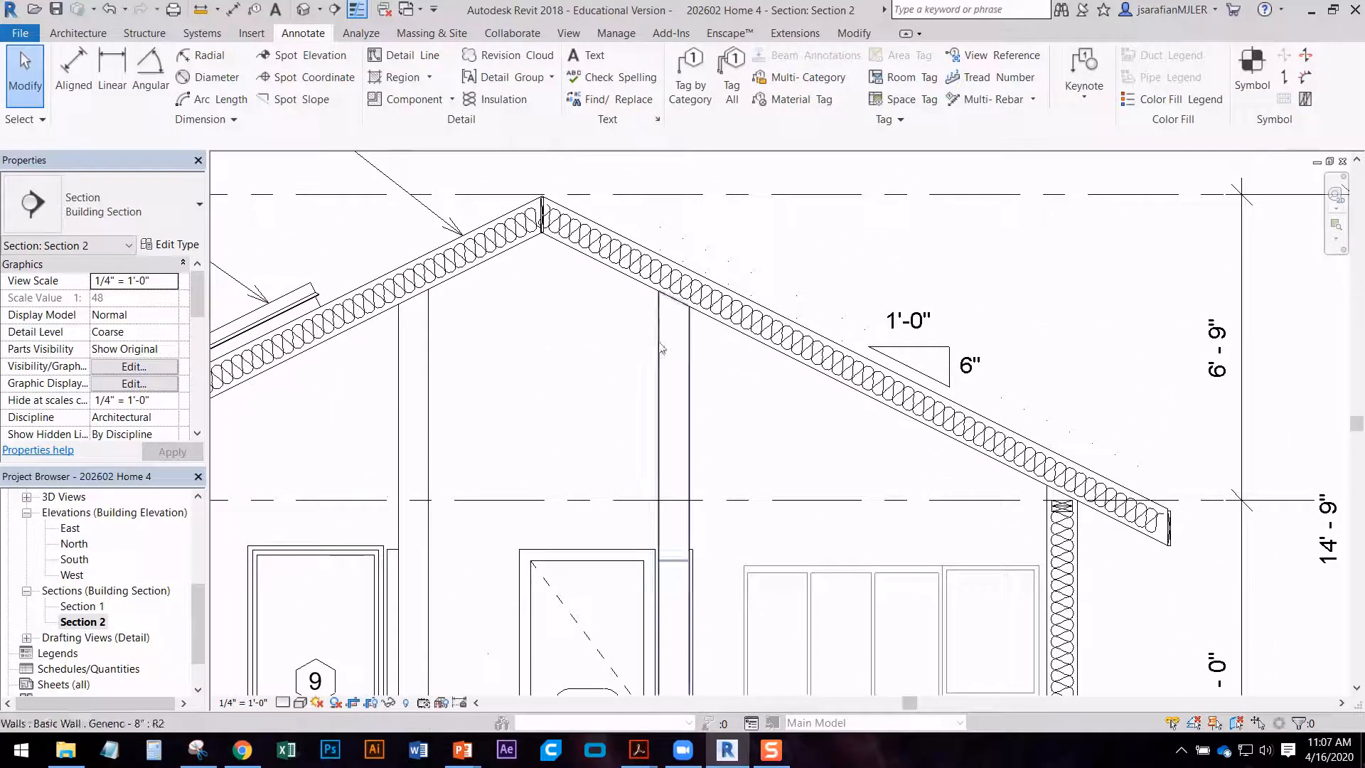
middle_click_drag(532, 384, 720, 308)
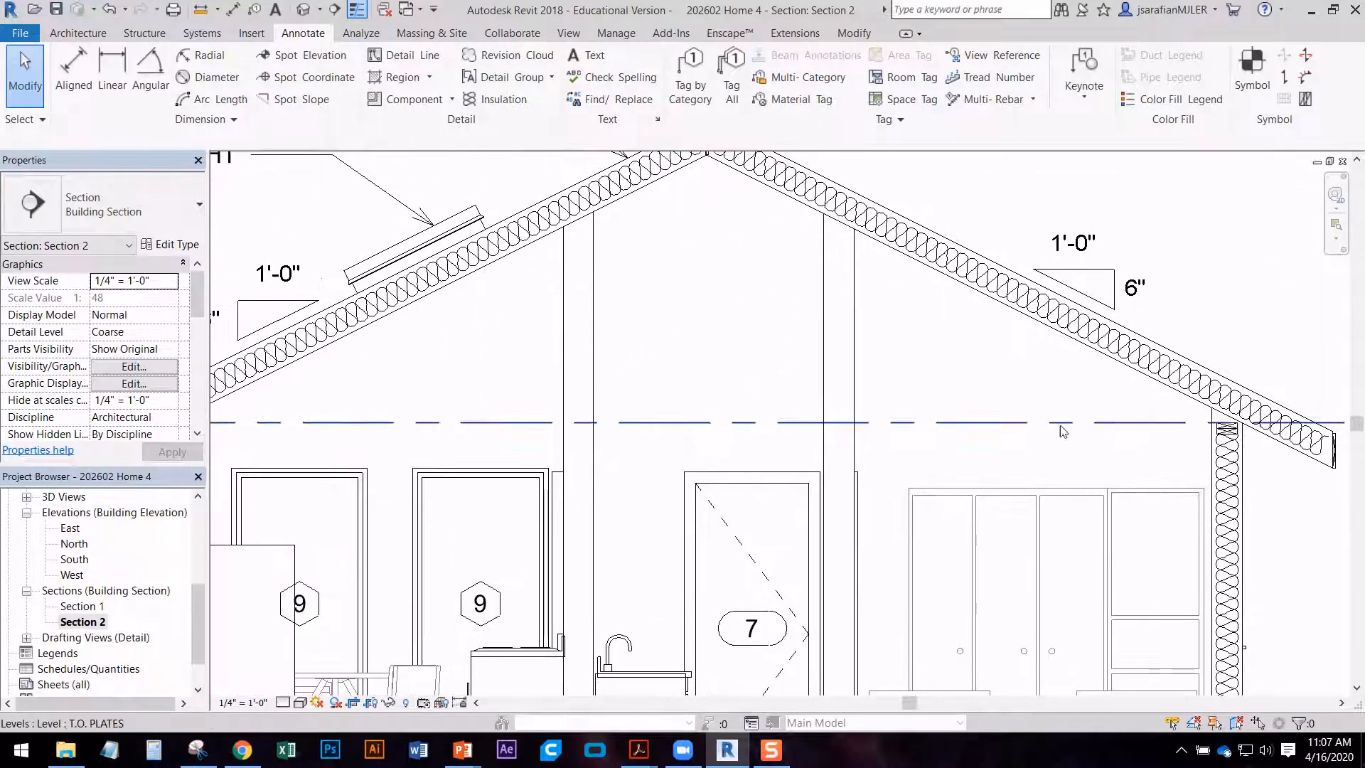
middle_click_drag(1025, 378, 885, 357)
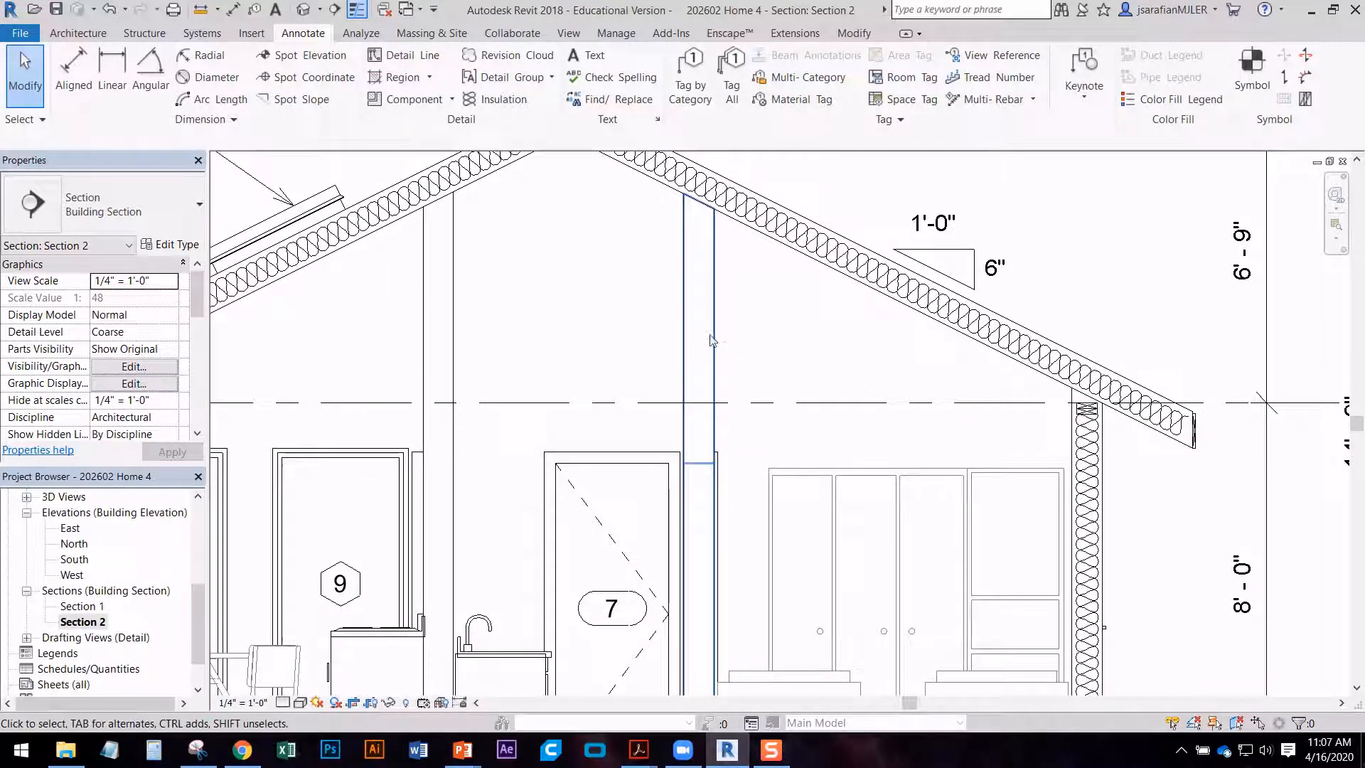
middle_click_drag(810, 408, 871, 396)
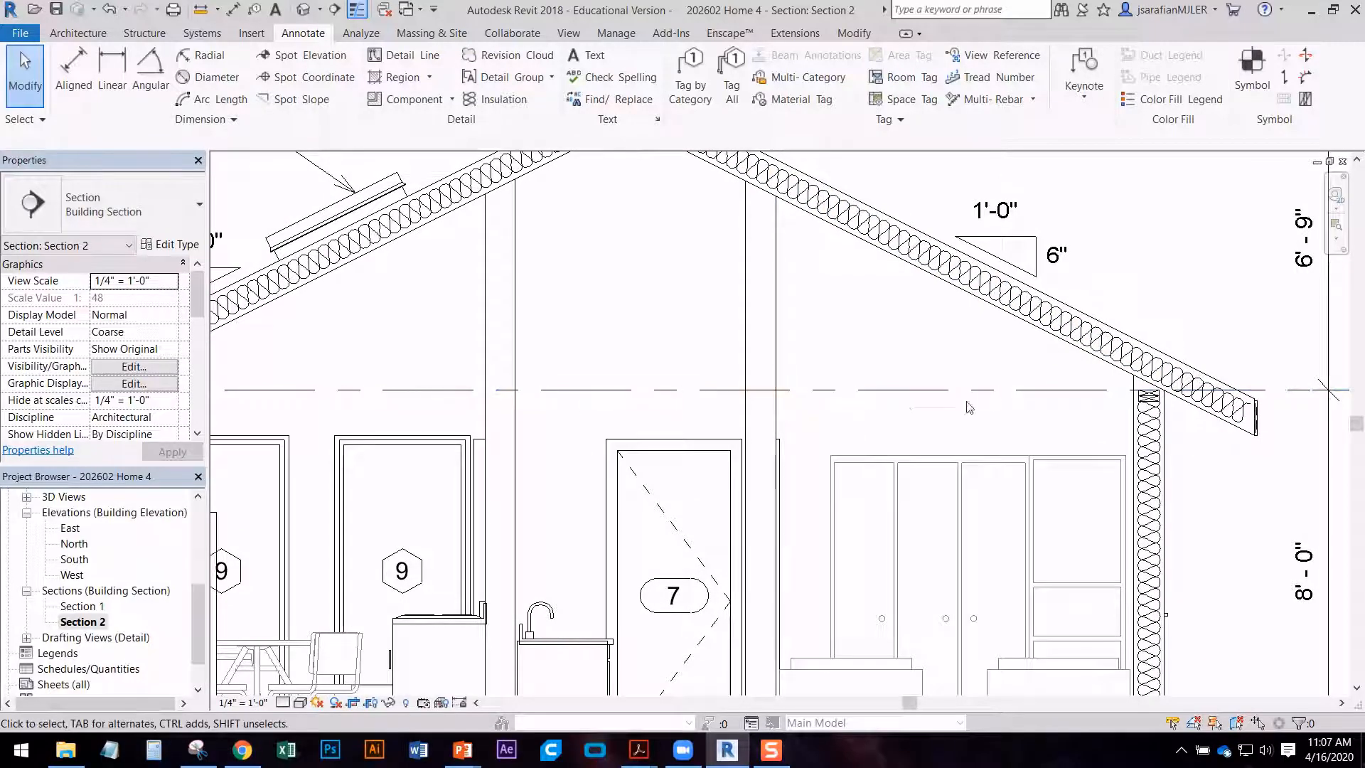
middle_click_drag(597, 379, 724, 302)
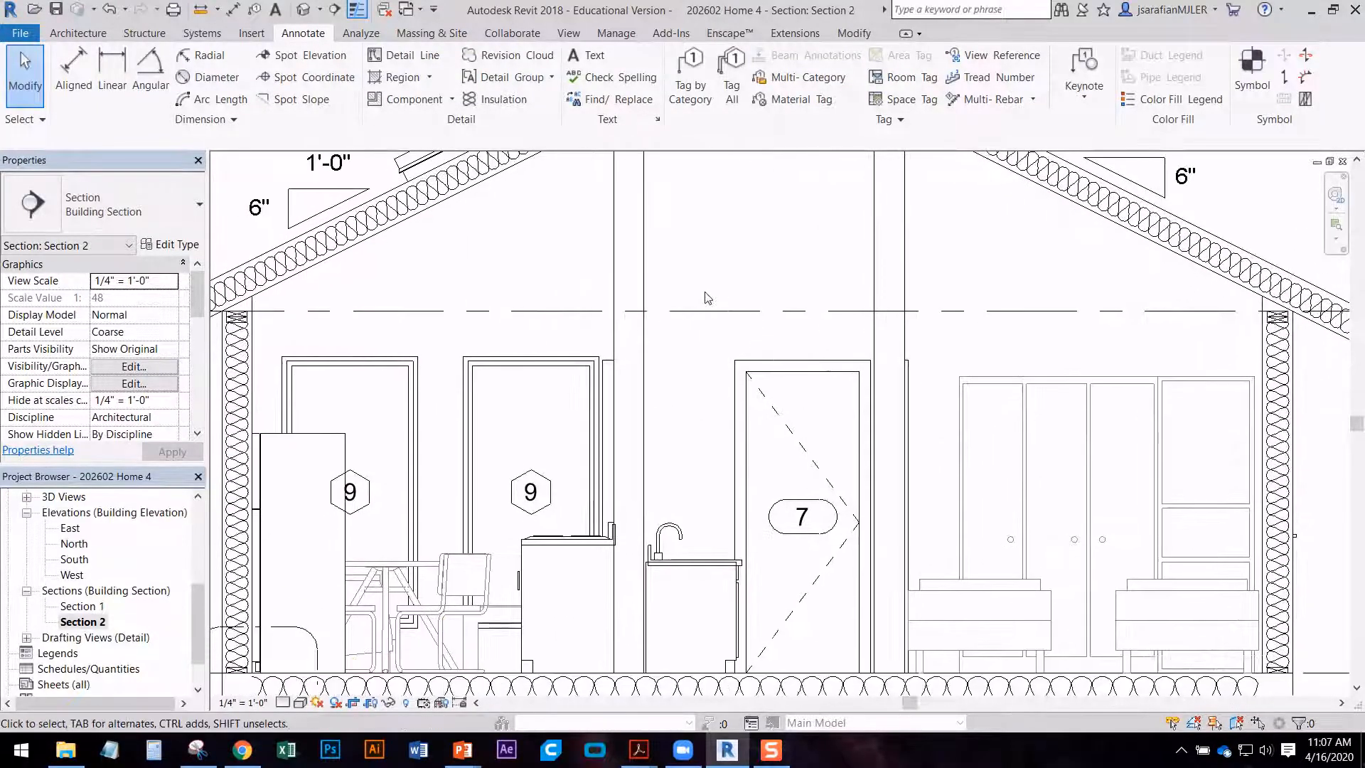
scroll(714, 420, "down", 2)
scroll(780, 306, "up", 1)
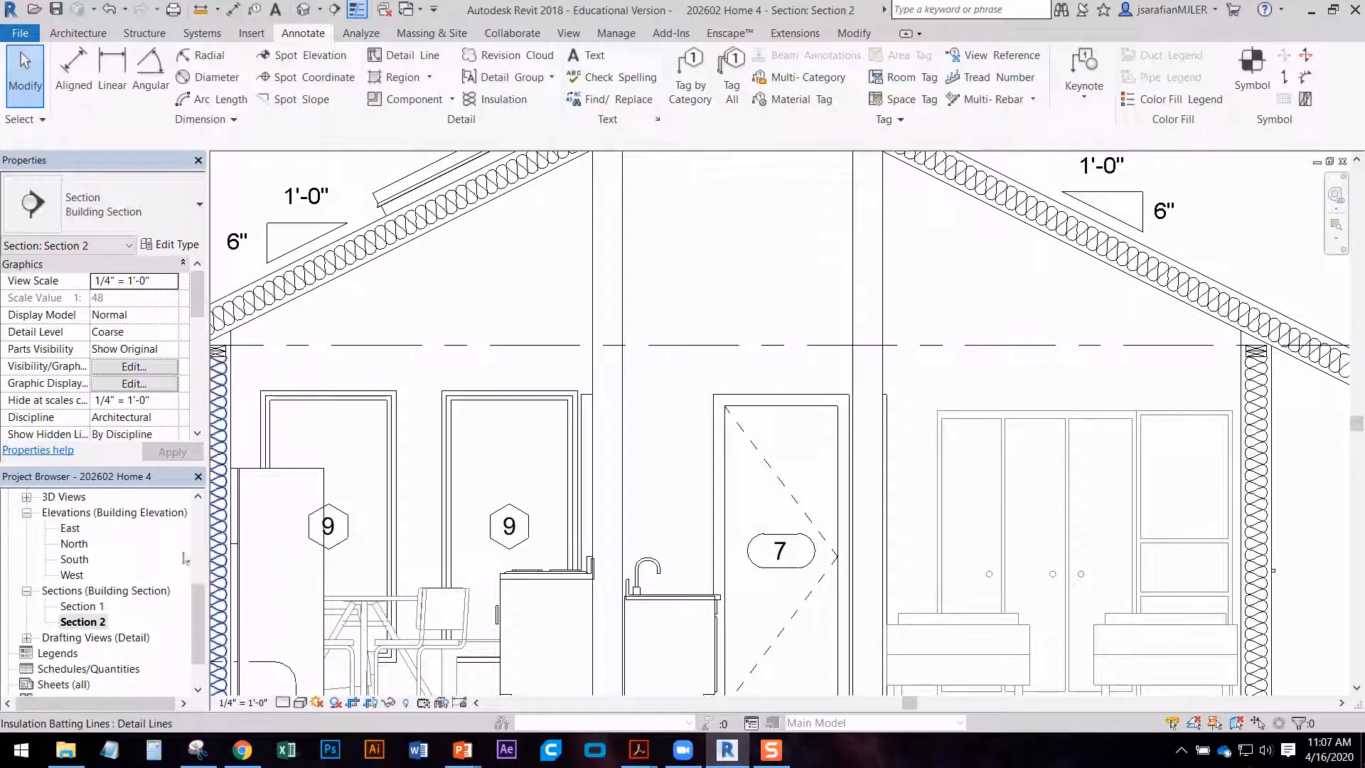
- On the Level 1 ceiling plan, sketch a rectangular ceiling boundary along the inner faces of the walls enclosing all four rooms
scroll(89, 604, "up", 3)
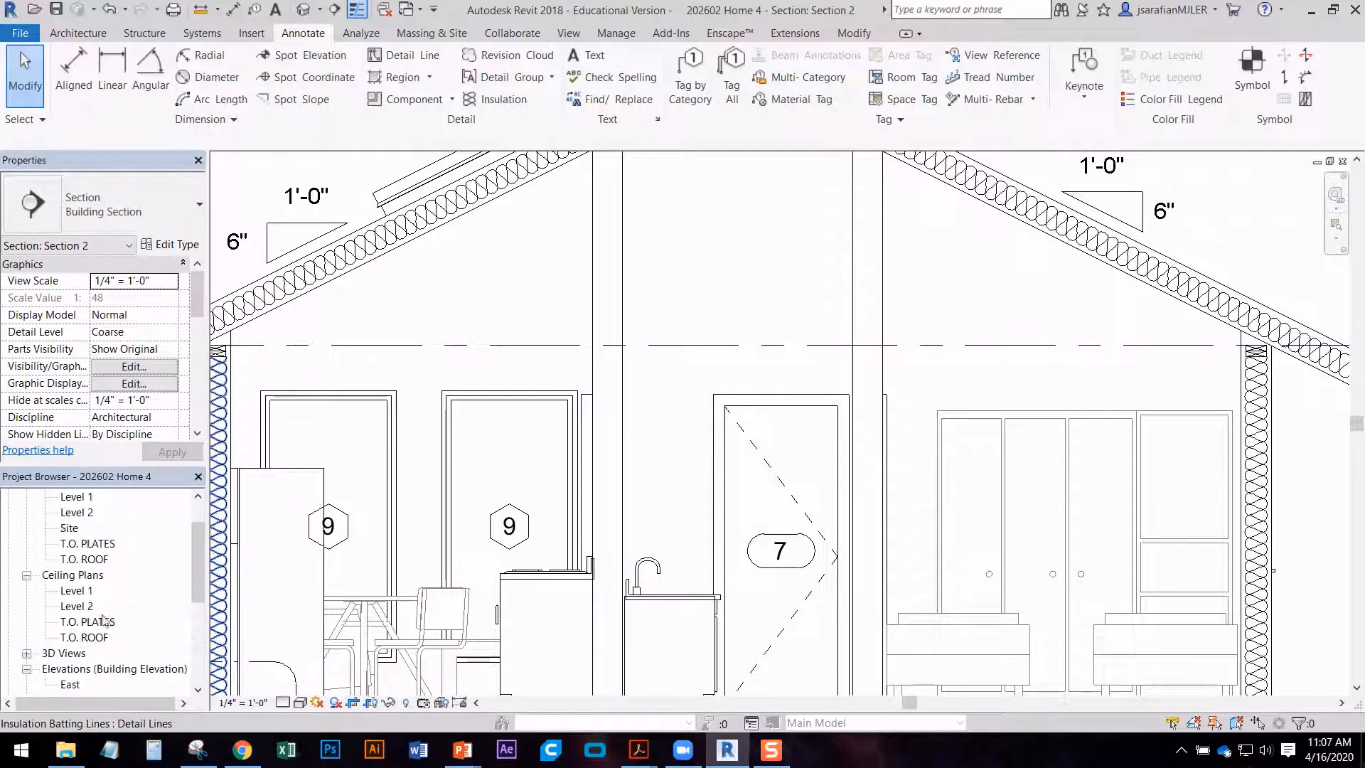
double_click(80, 591)
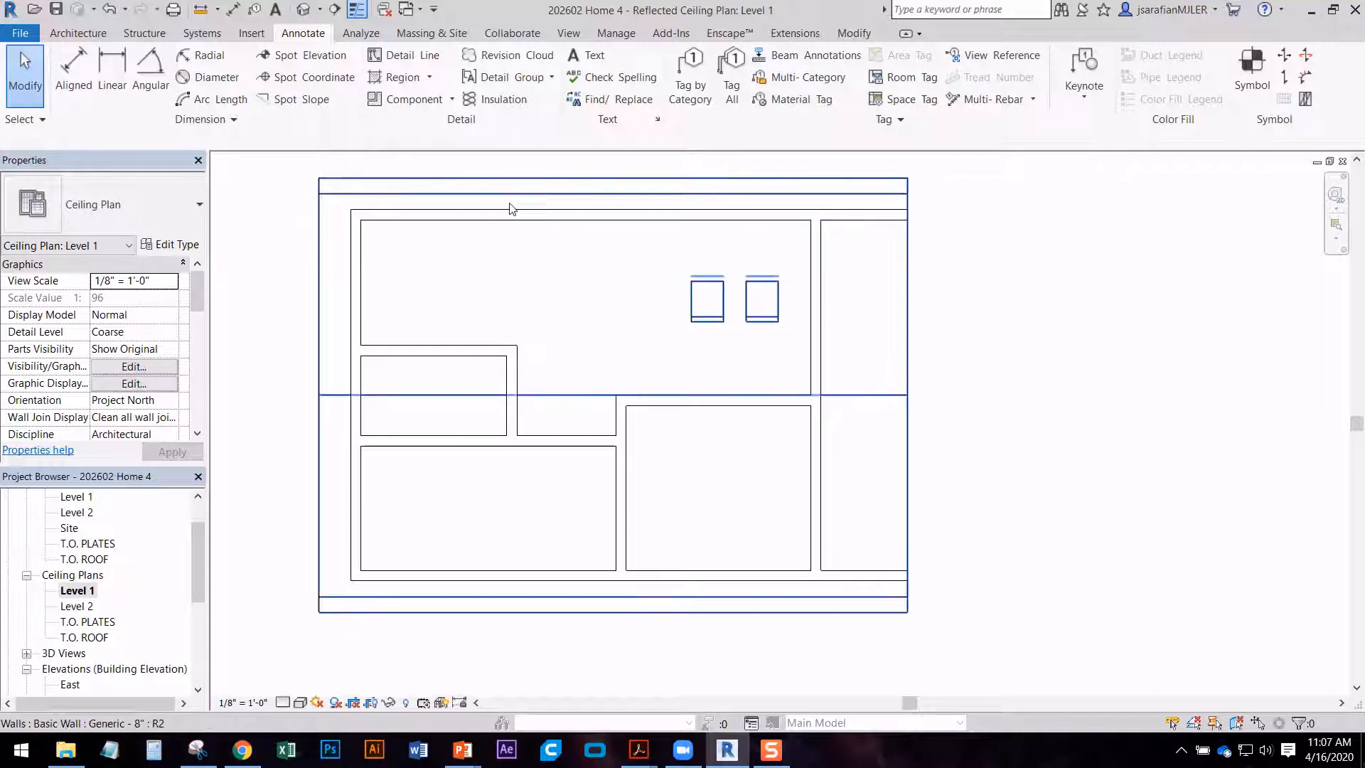
left_click(79, 40)
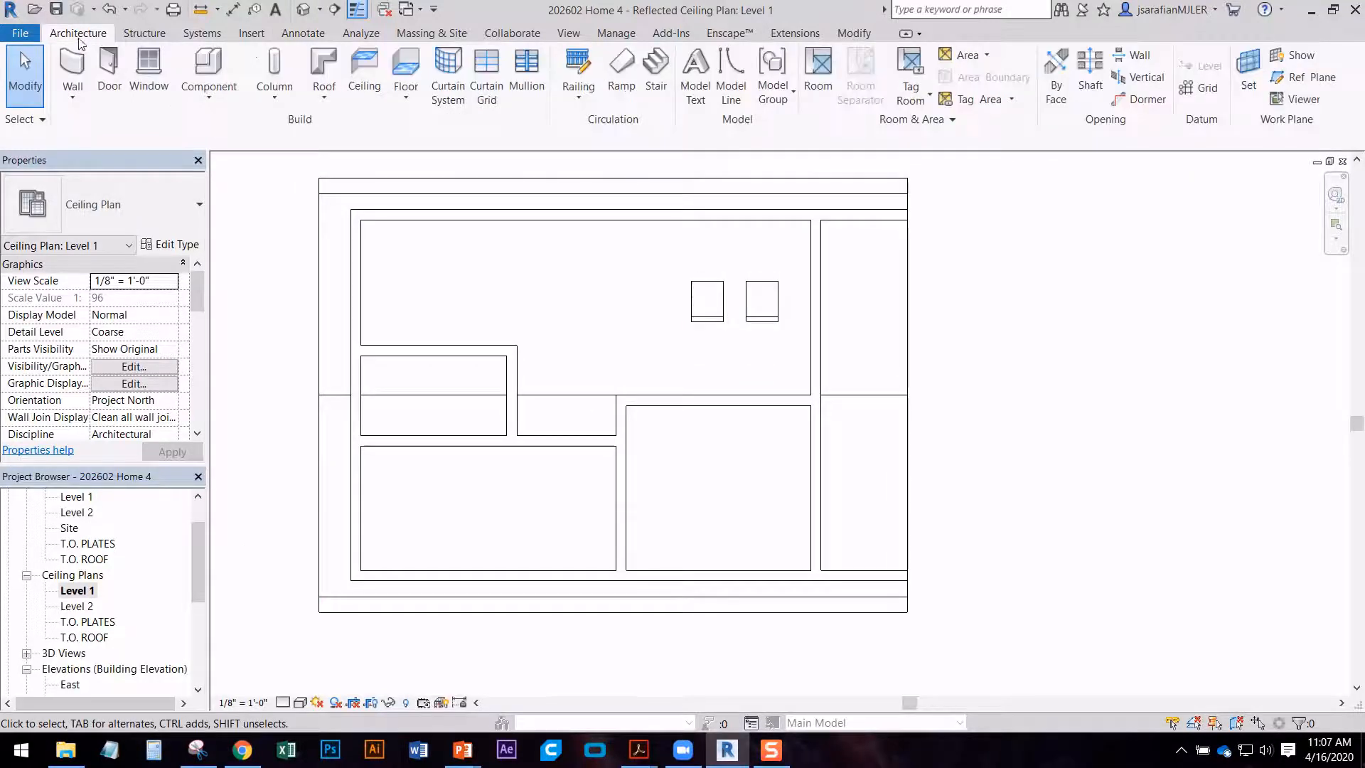
left_click(363, 71)
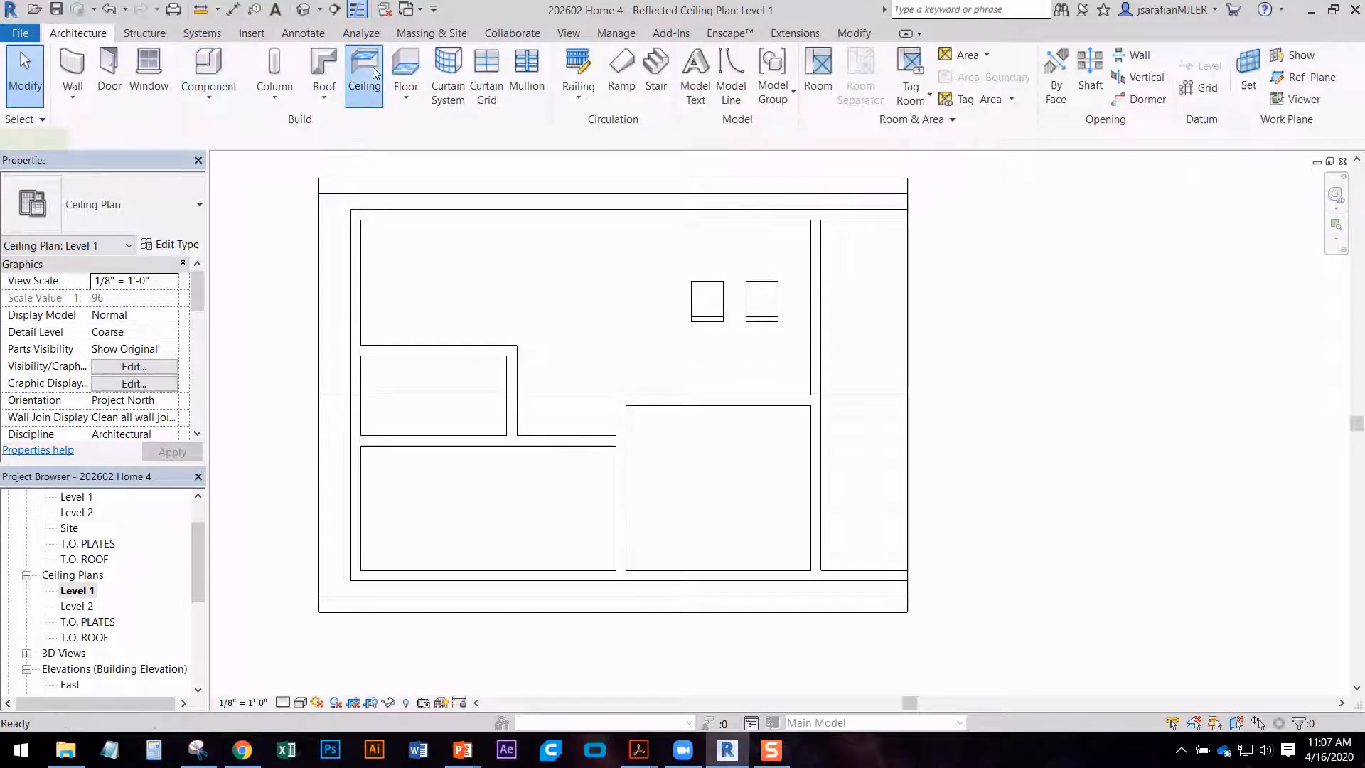
left_click(773, 96)
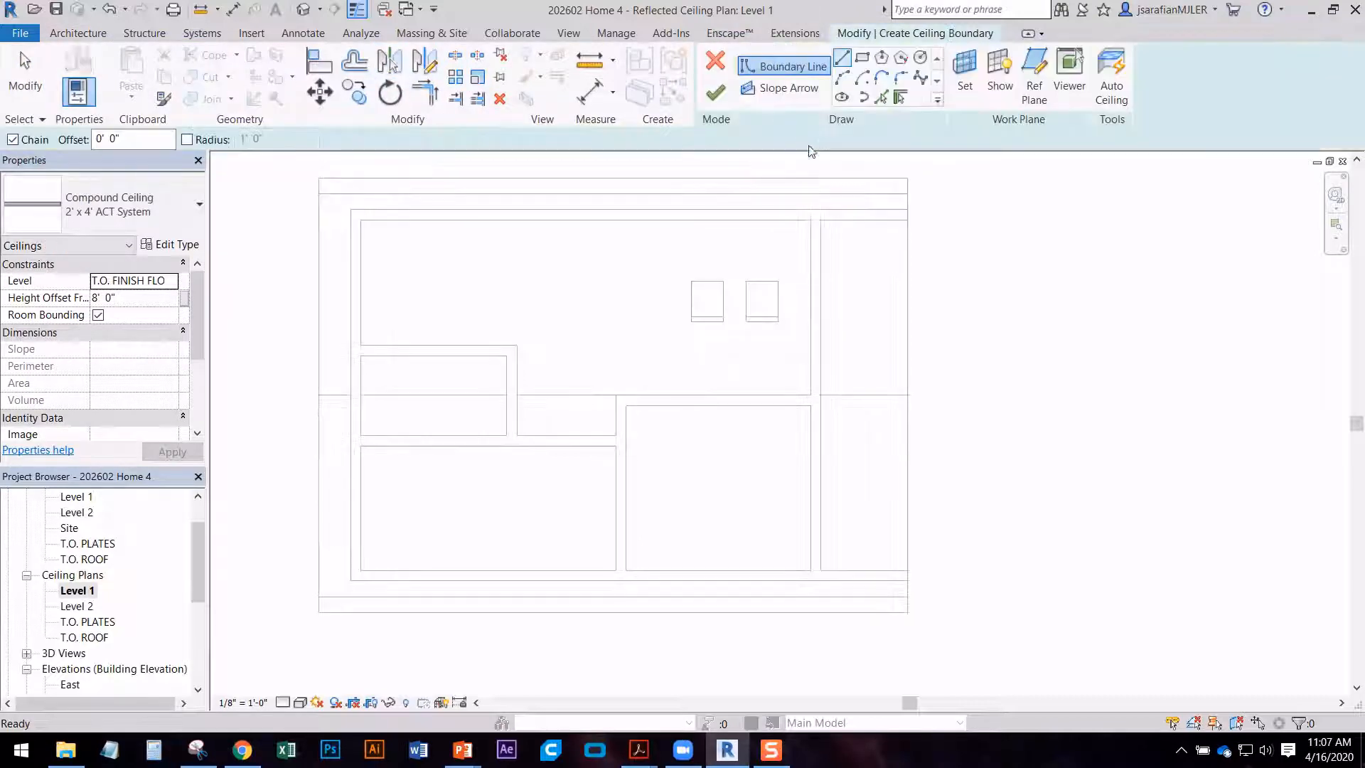
left_click(861, 60)
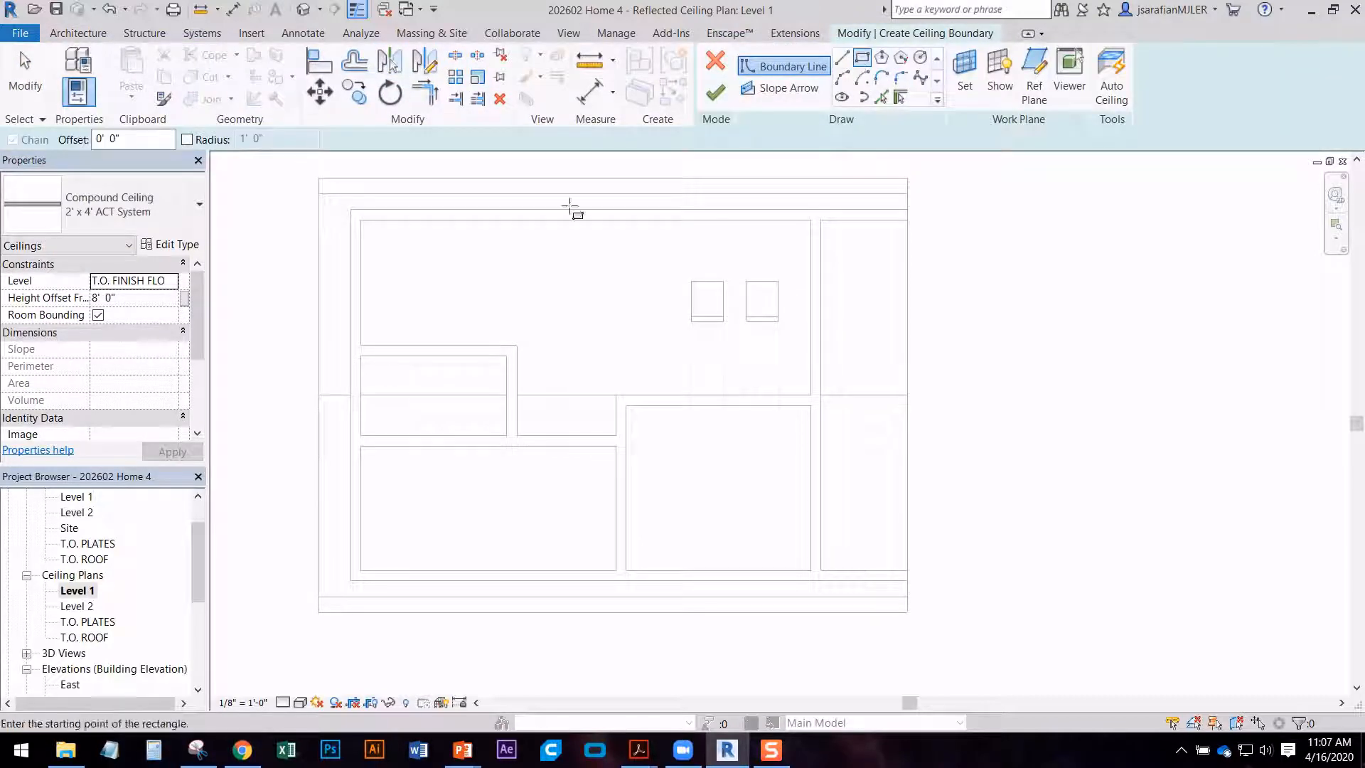
left_click(363, 219)
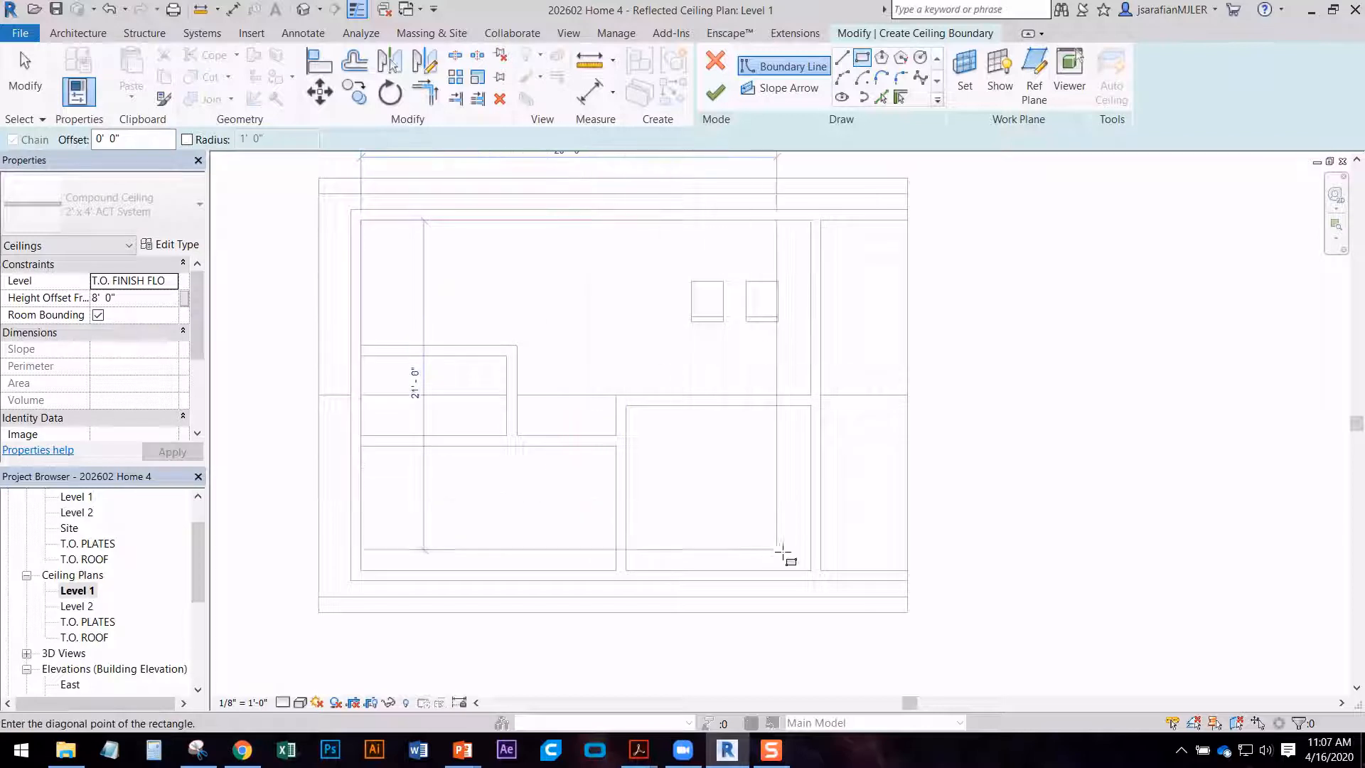
left_click(810, 570)
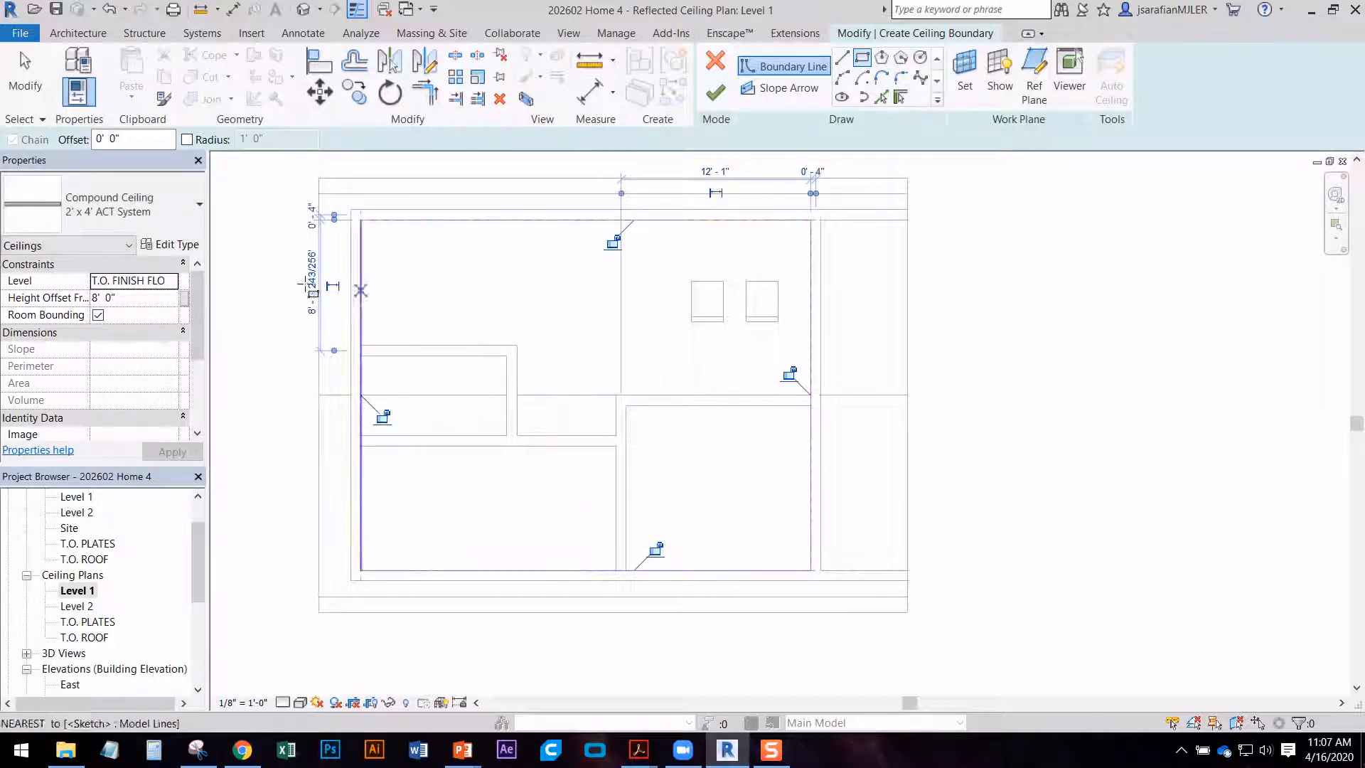
- Set the ceiling type to Basic Ceiling Generic and finish the ceiling sketch
left_click(115, 215)
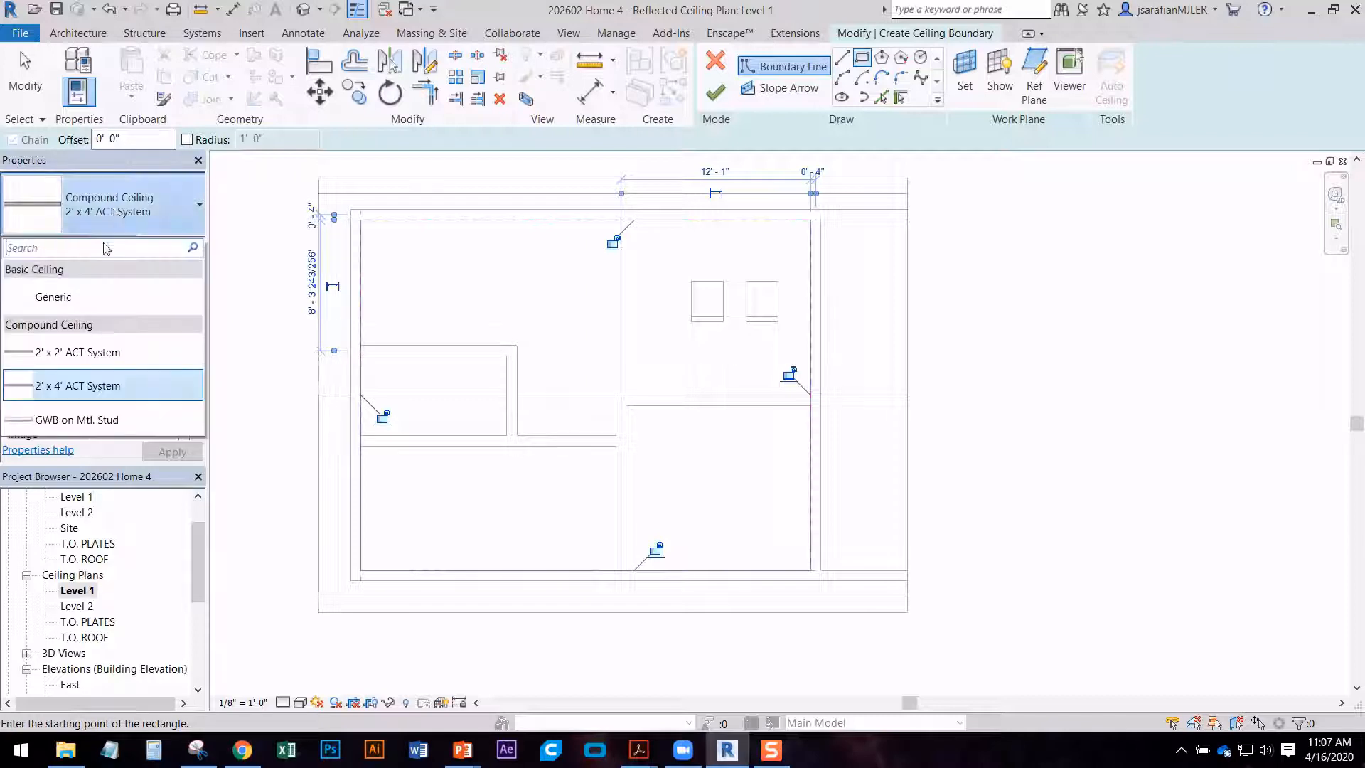
left_click(78, 310)
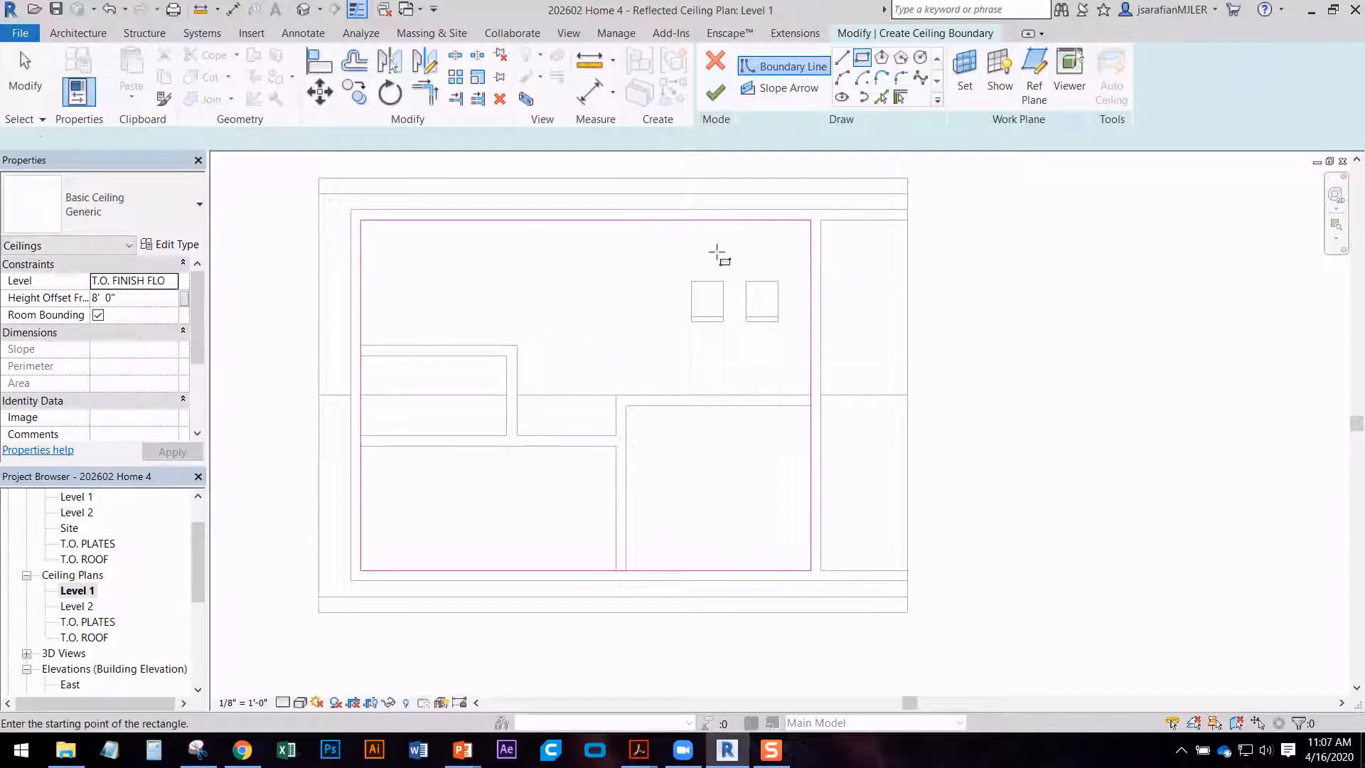
left_click(716, 96)
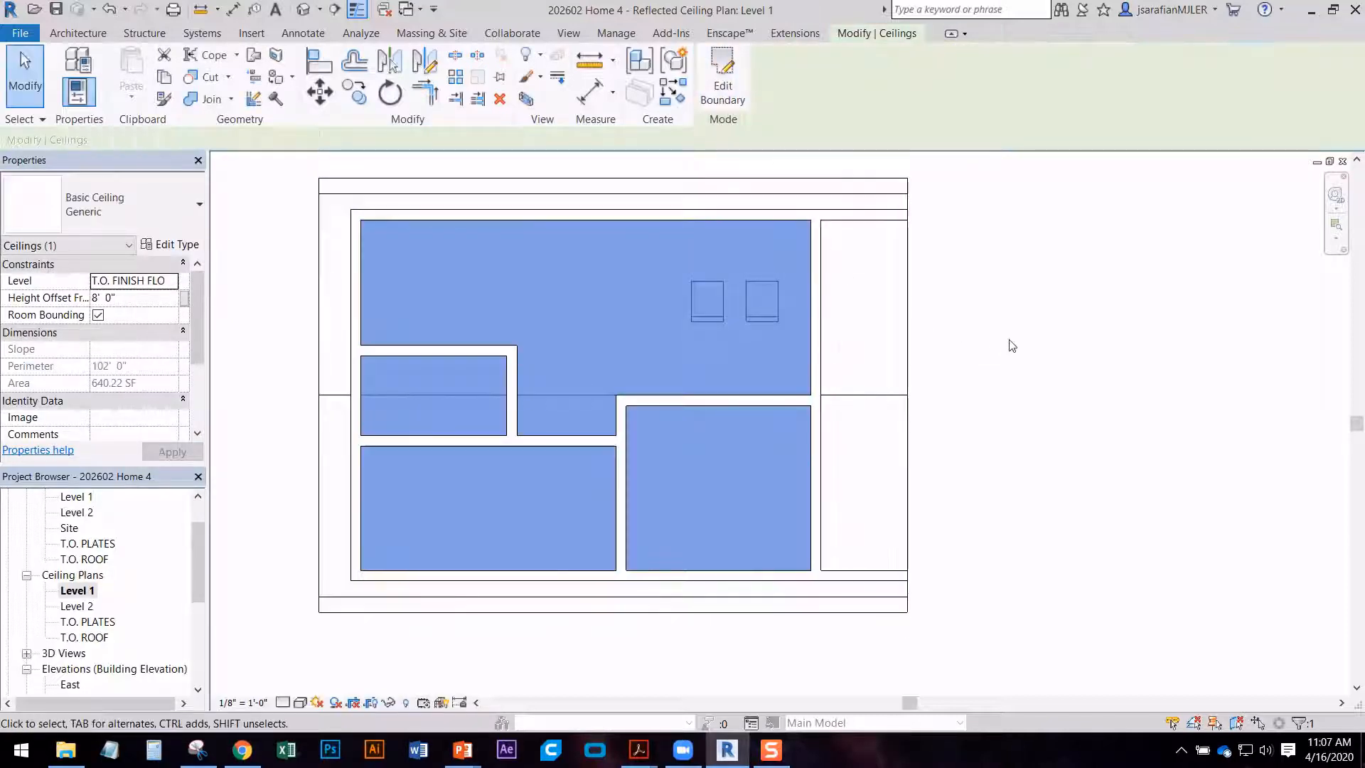
left_click(1015, 346)
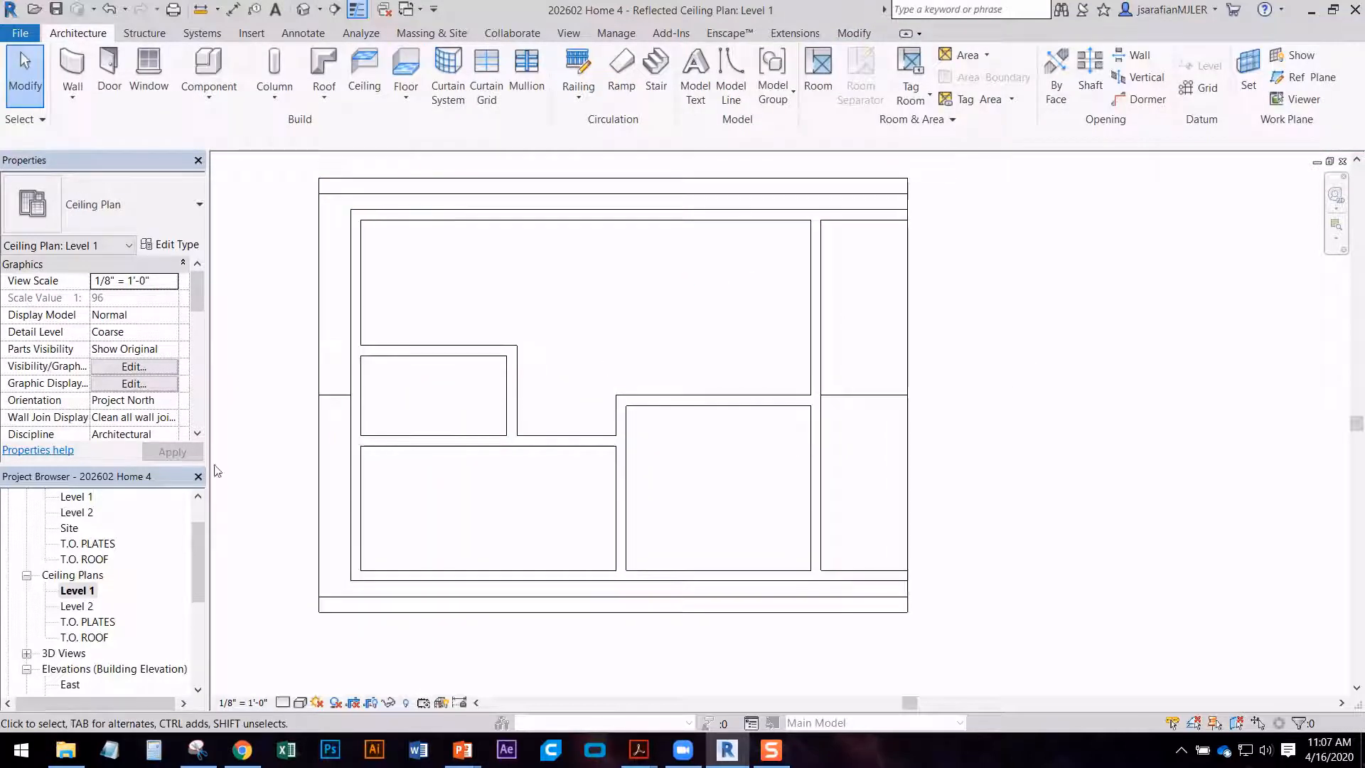
- Reopen the Section 2 building section and bring the interior walls below the roof into view
scroll(106, 574, "up", 1)
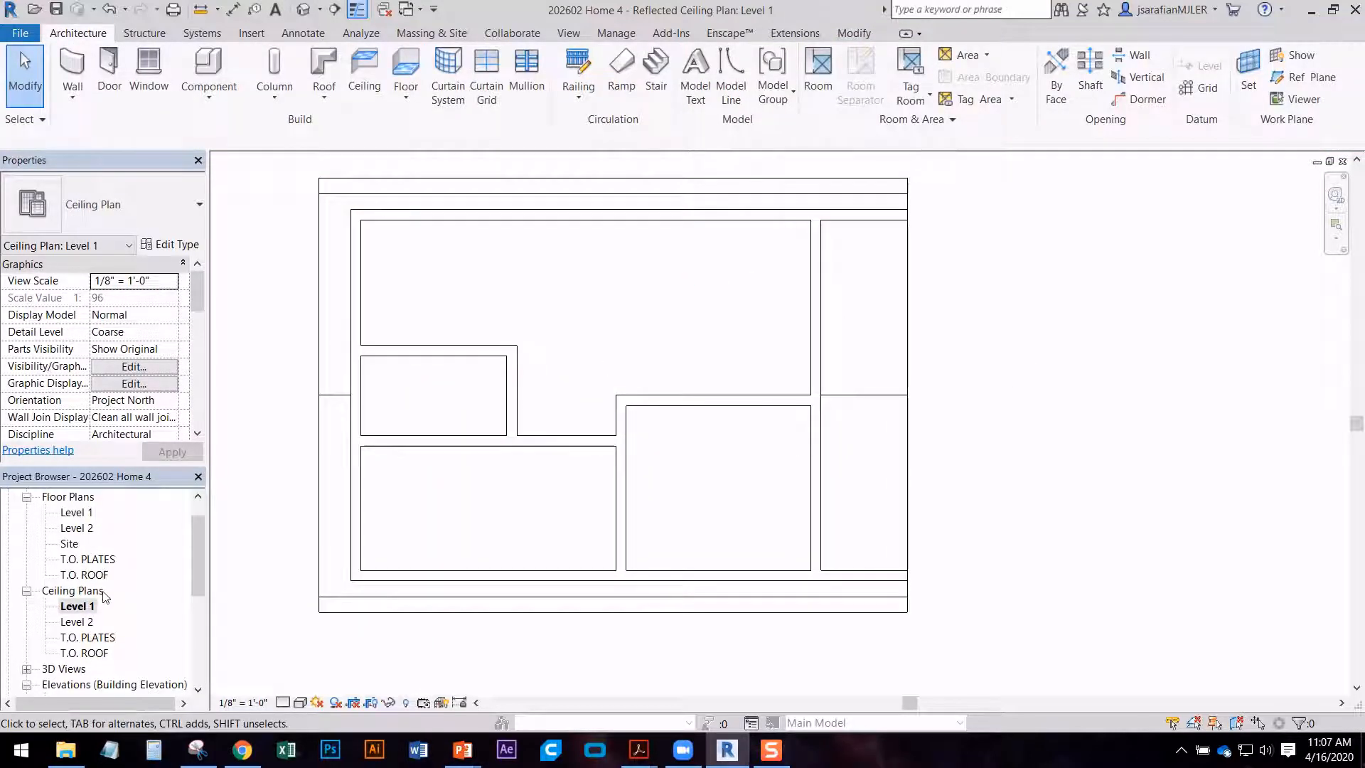
scroll(105, 595, "down", 3)
double_click(82, 637)
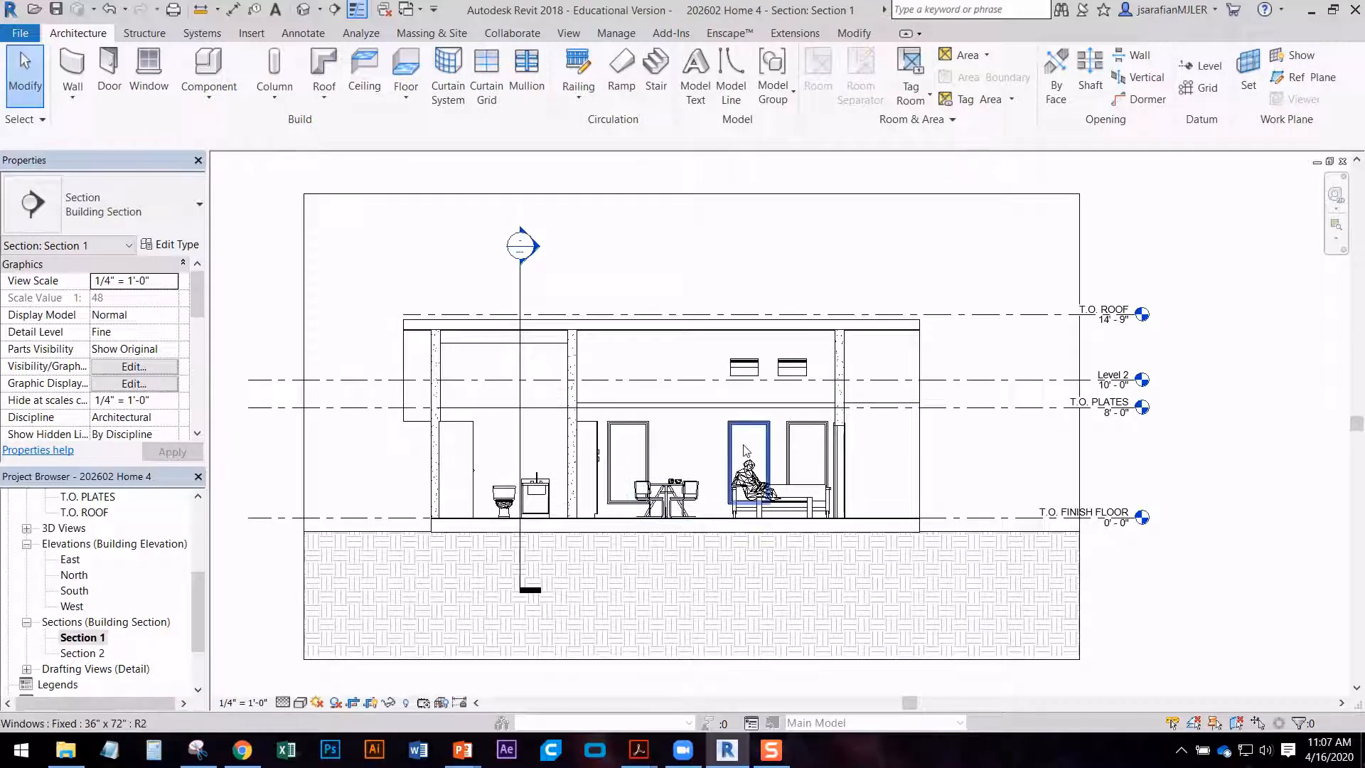
double_click(82, 652)
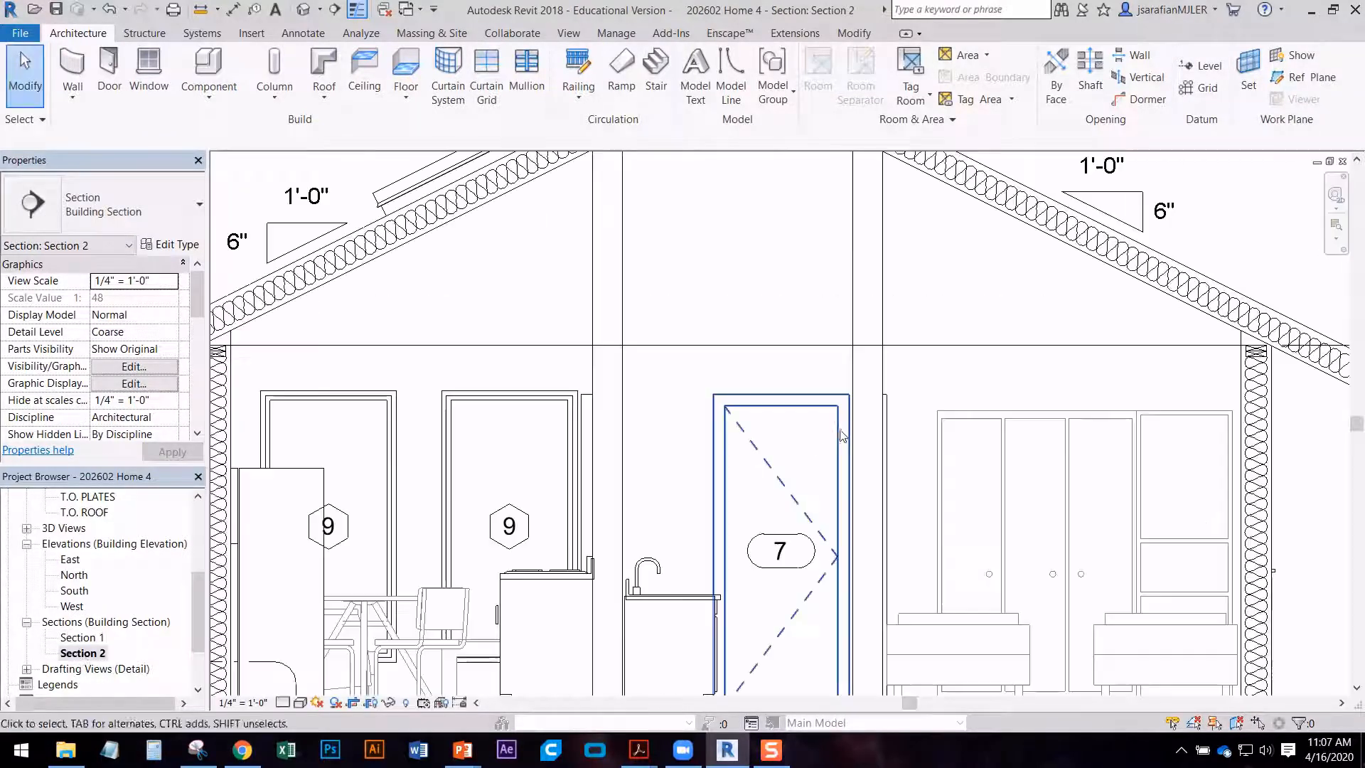
scroll(830, 331, "up", 2)
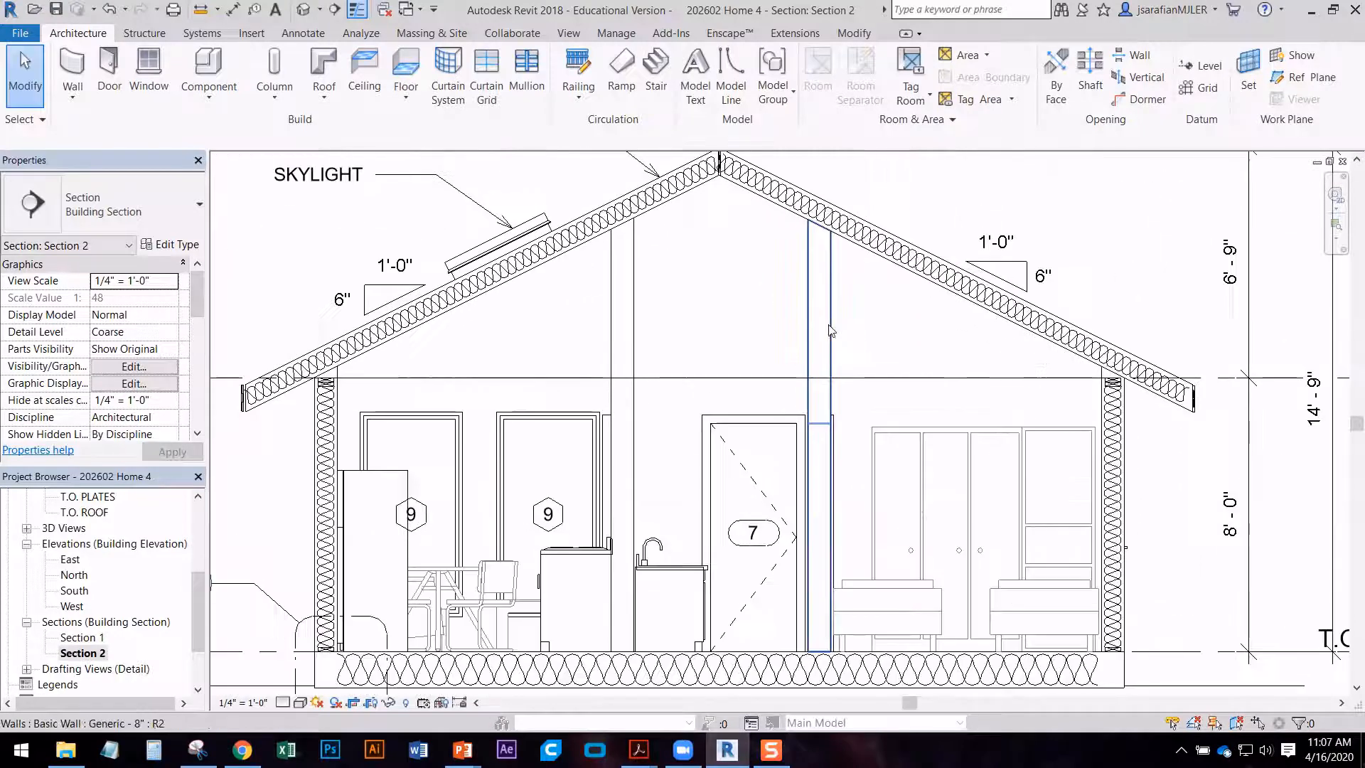
middle_click_drag(937, 408, 873, 383)
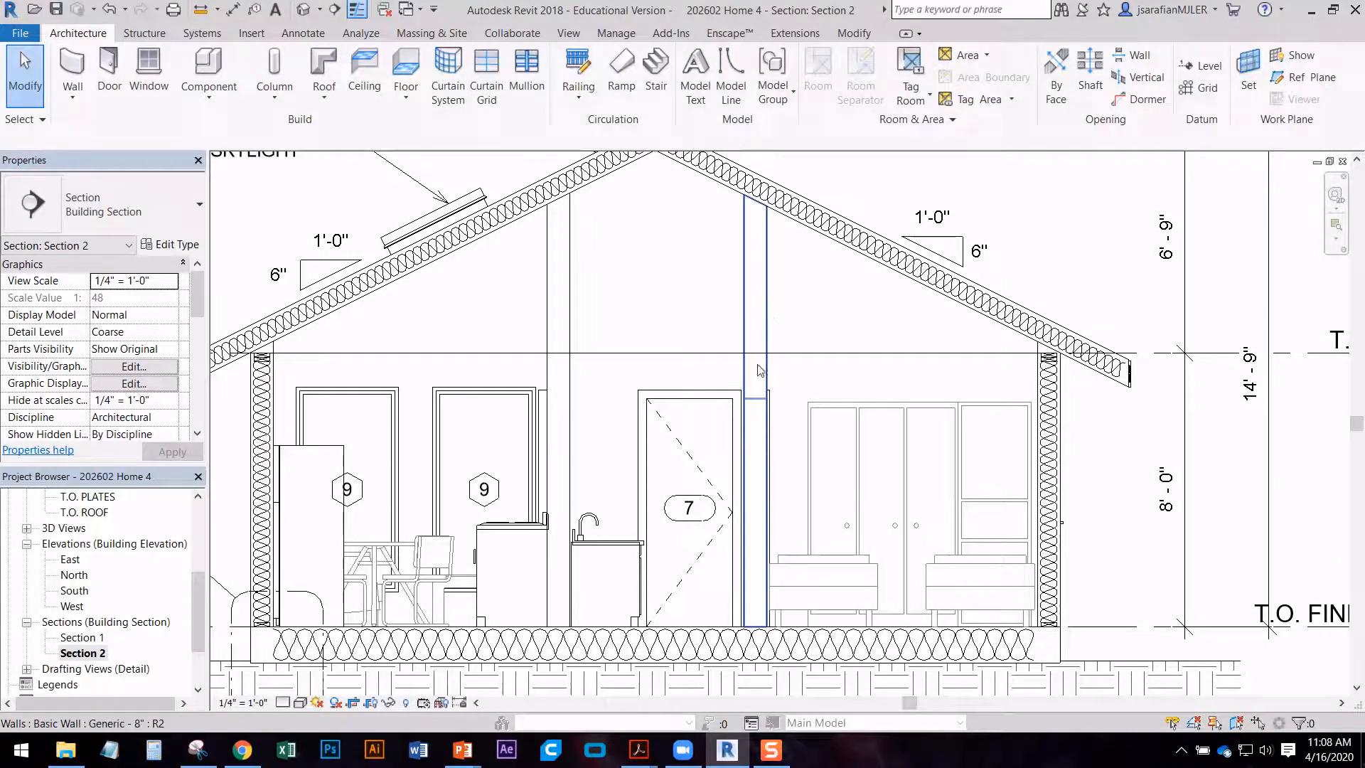
middle_click_drag(824, 334, 511, 343)
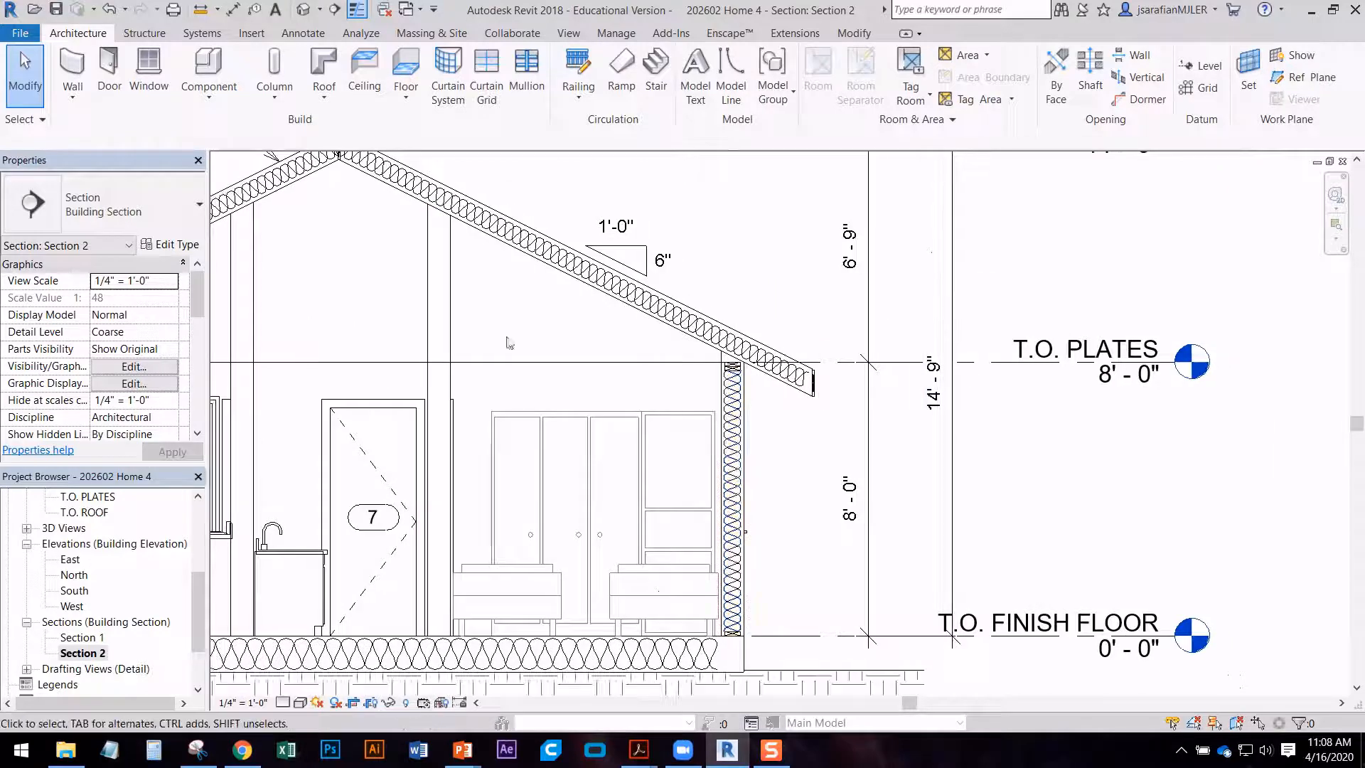
- Set the top constraint of the cut interior wall beside door 7 to Up to level: T.O. PLATES
left_click(435, 304)
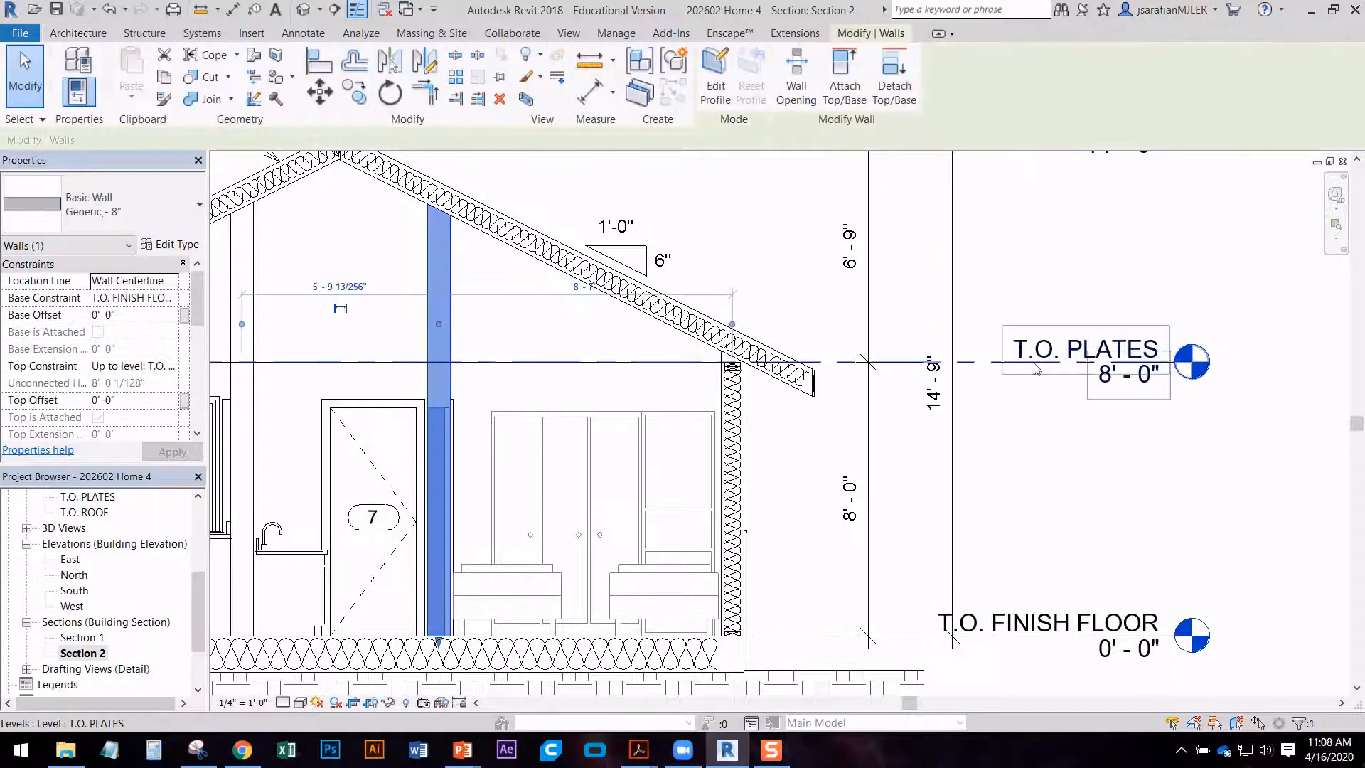
middle_click_drag(609, 356, 866, 378)
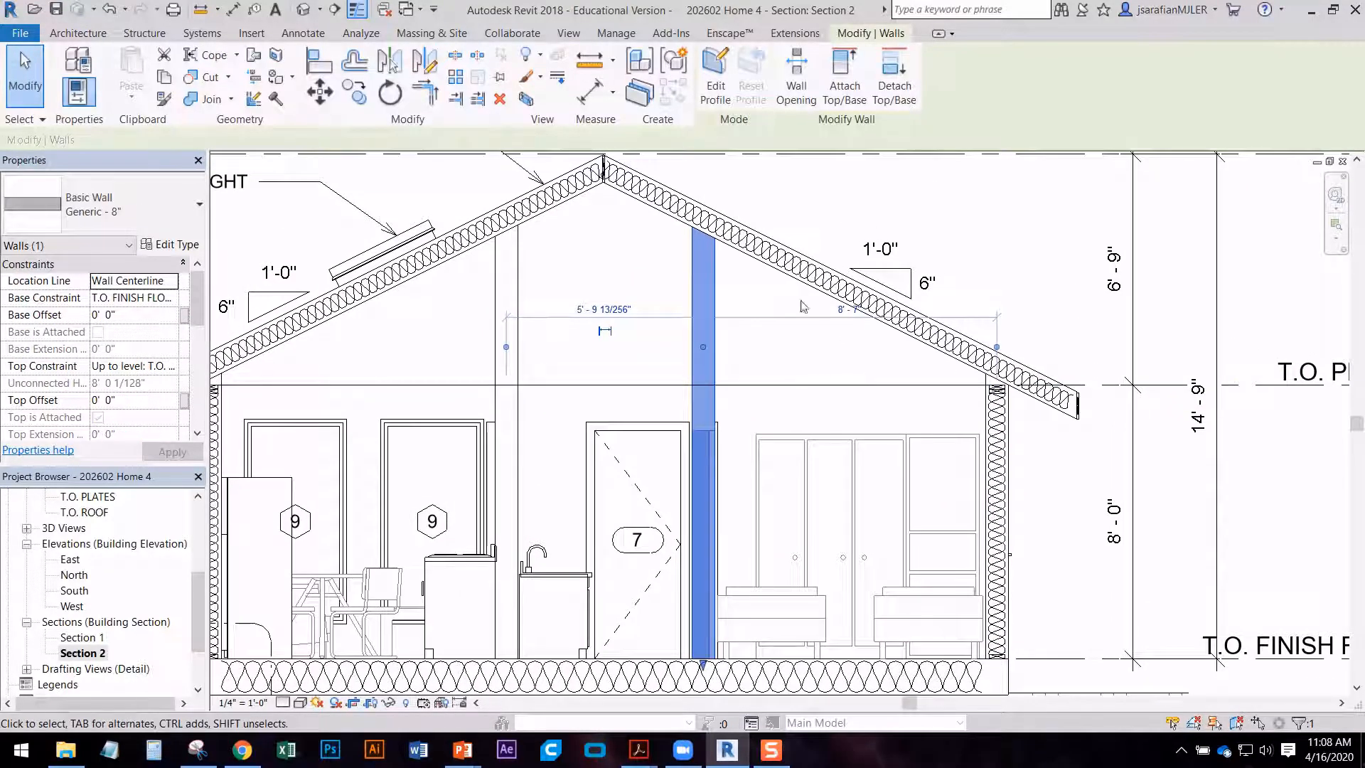
left_click(893, 221)
left_click(713, 305)
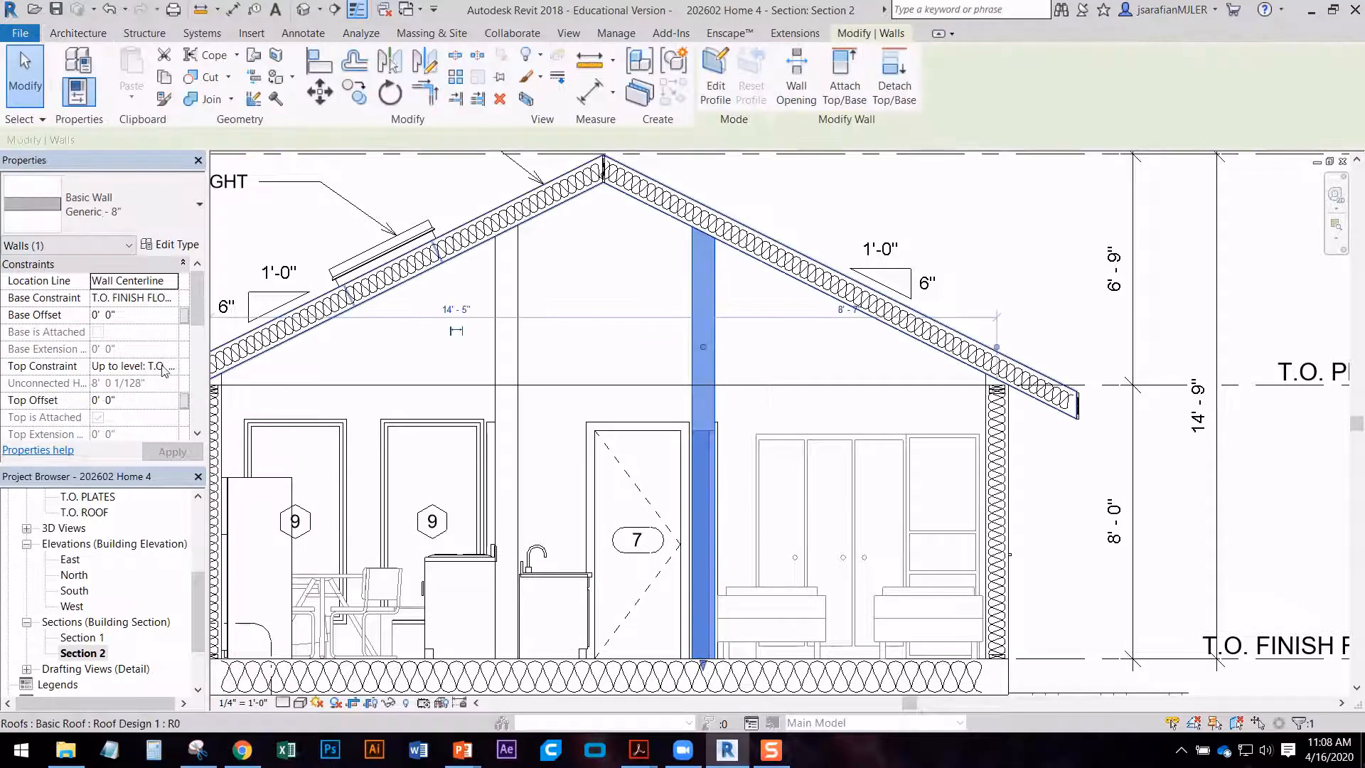
left_click(127, 366)
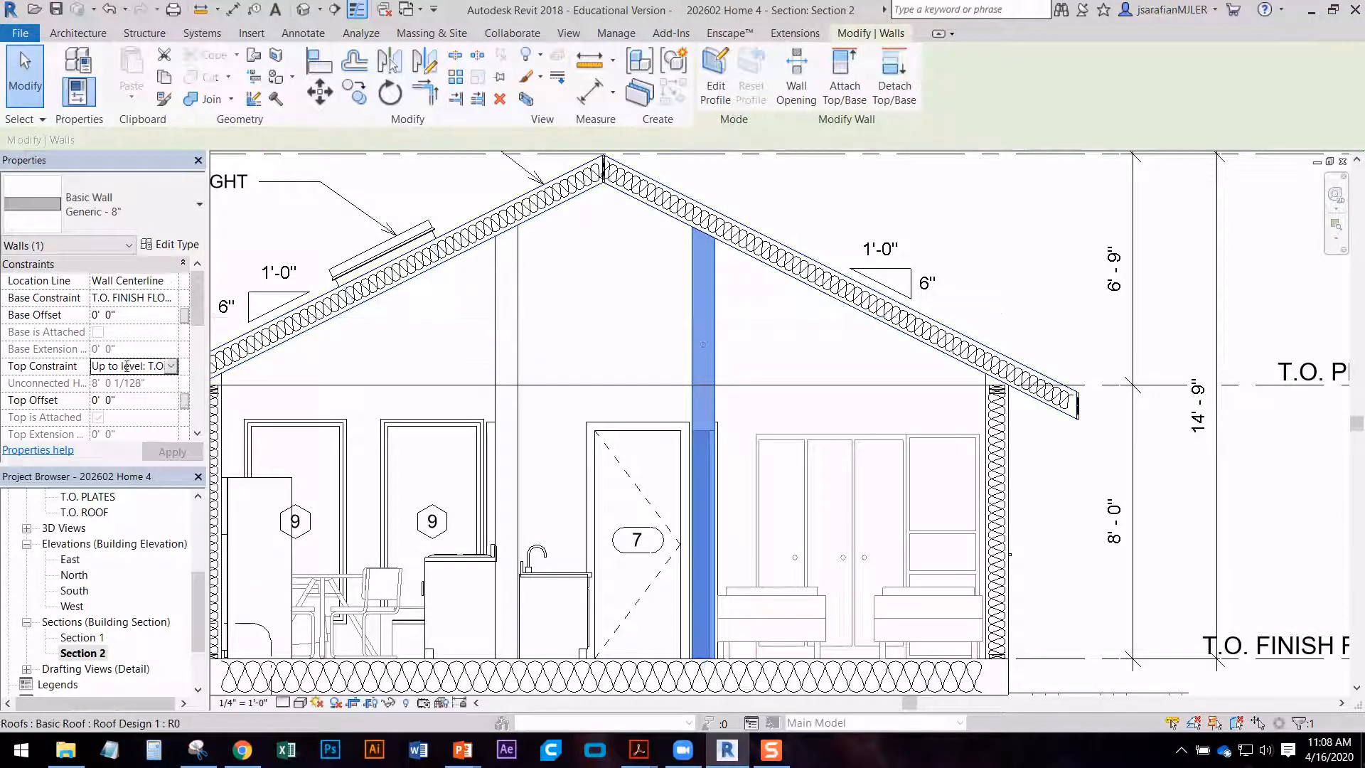
left_click(171, 368)
left_click(160, 330)
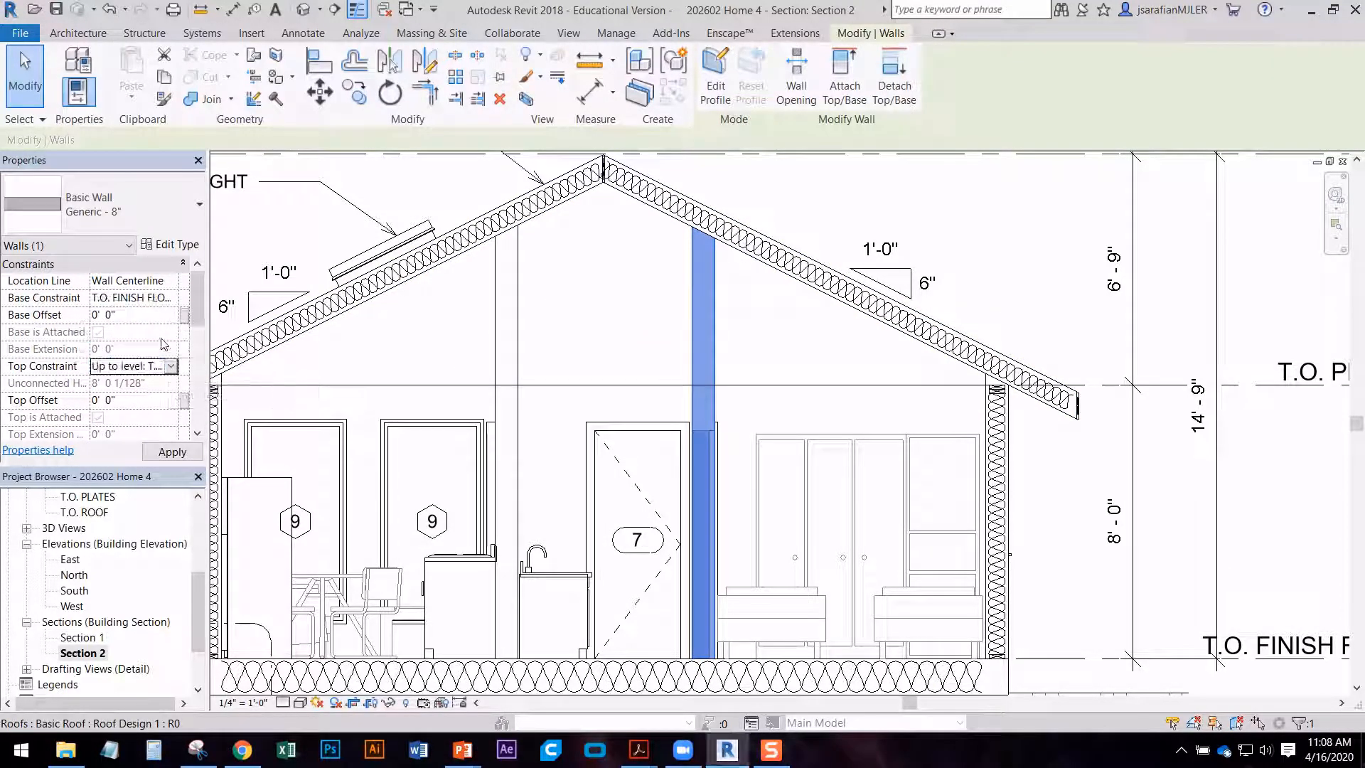
- Detach the top of the cut interior wall beside door 7 from the roof
left_click(895, 100)
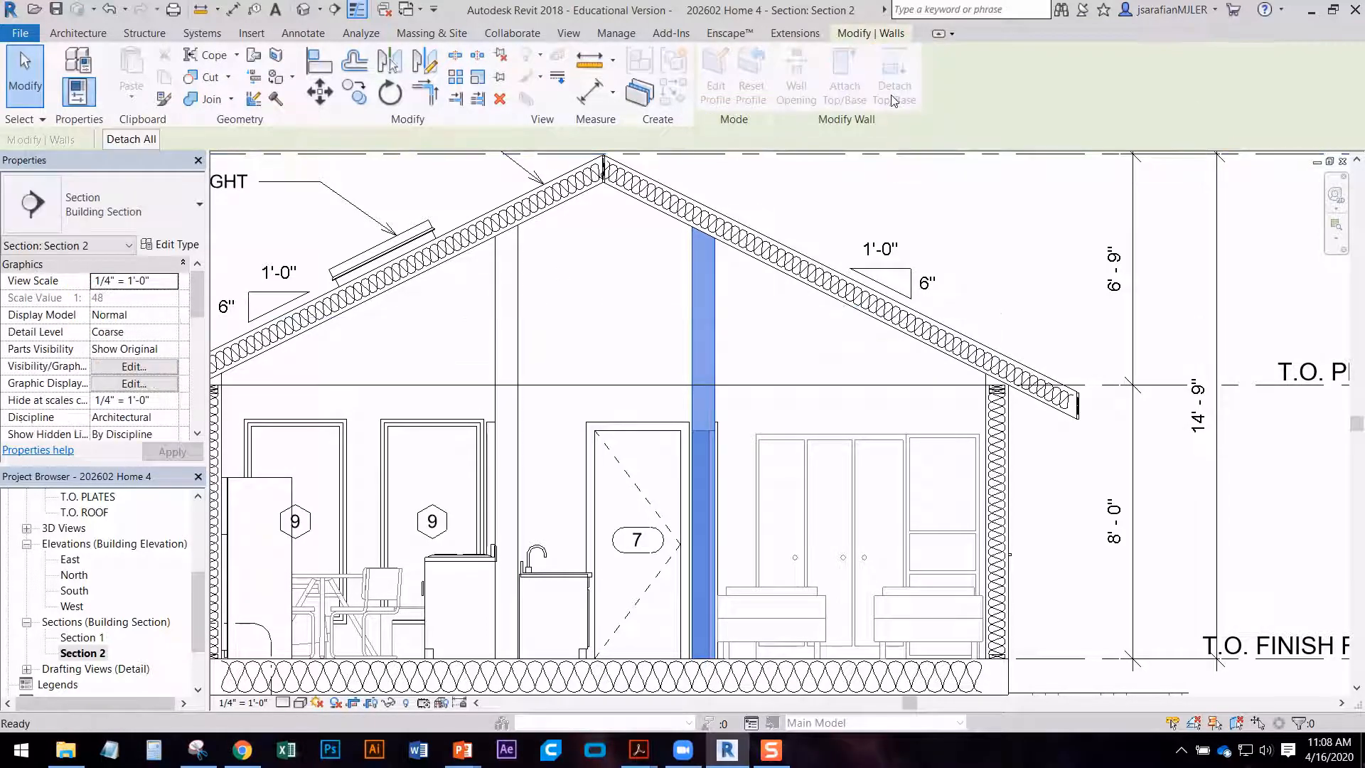
left_click(739, 226)
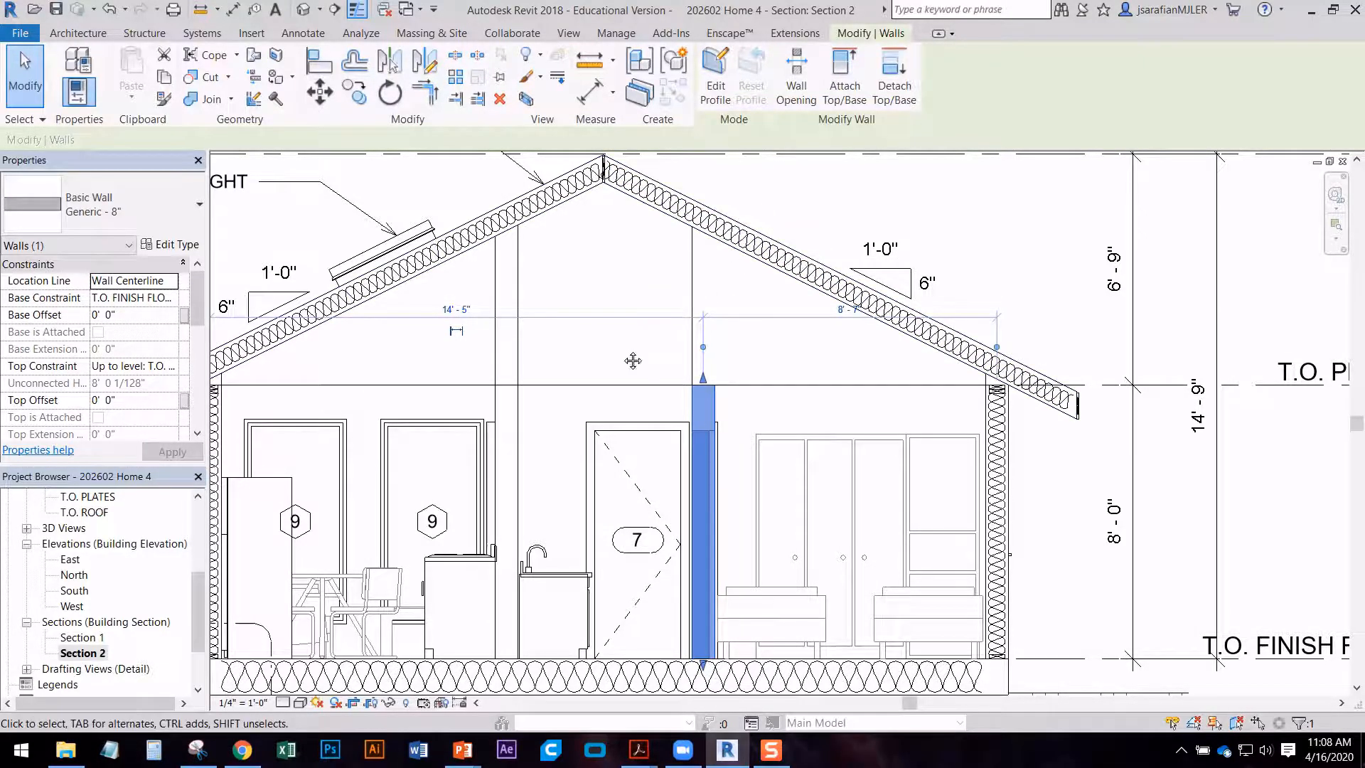
middle_click_drag(632, 360, 667, 352)
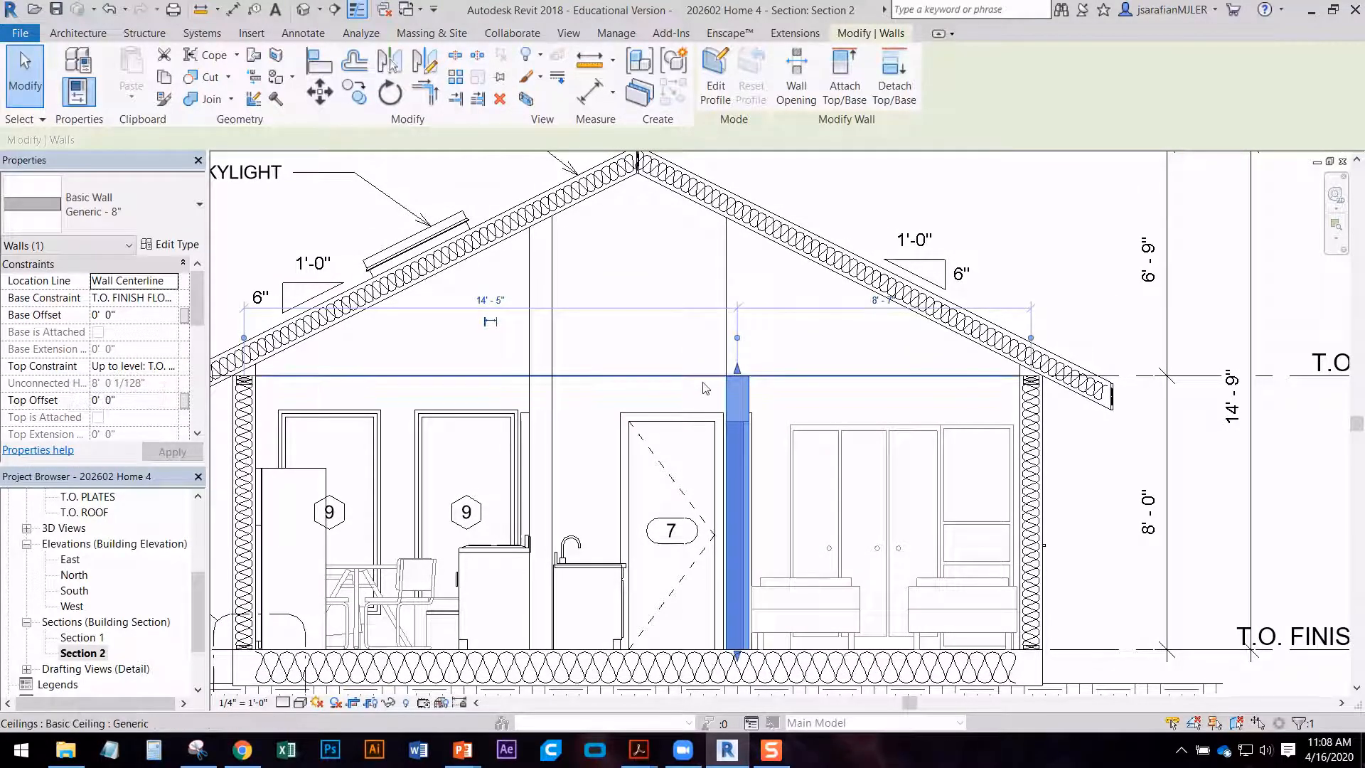
middle_click_drag(709, 391, 679, 377)
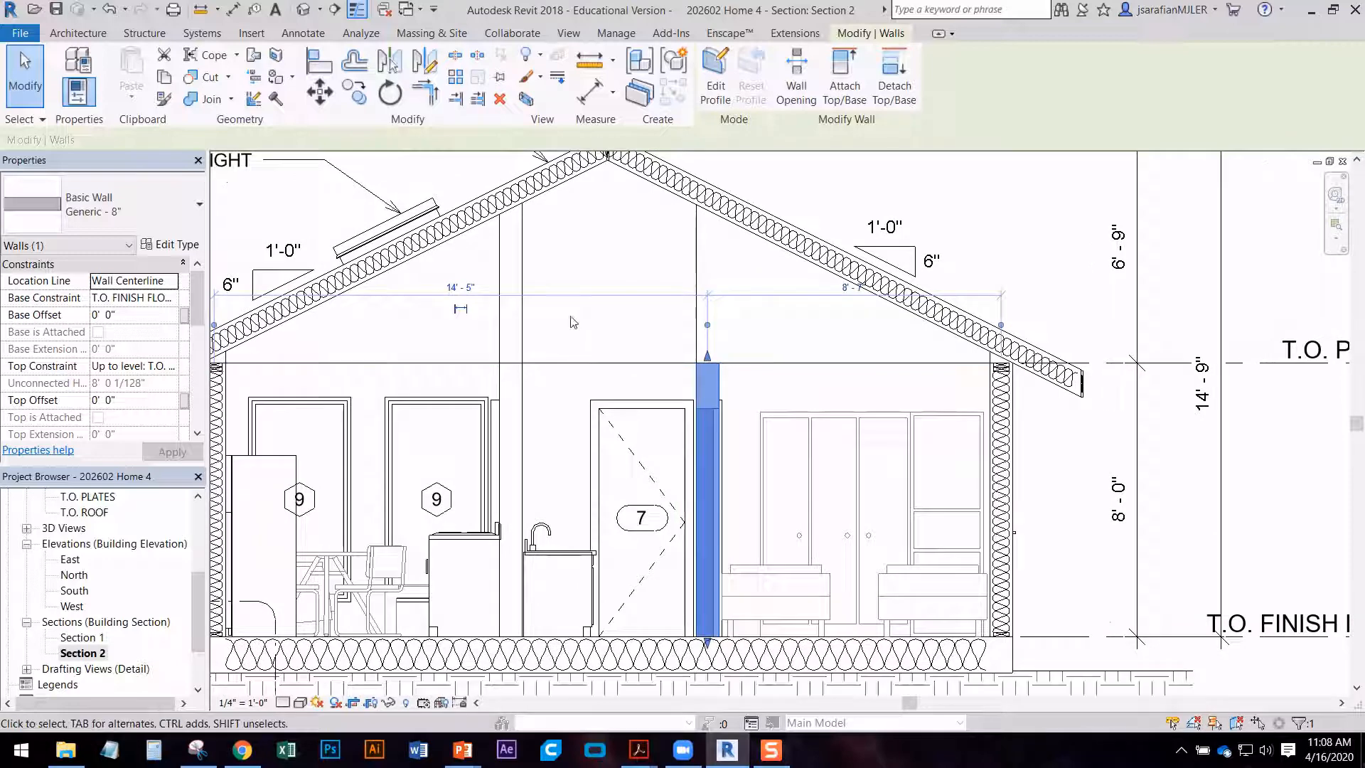
left_click(791, 188)
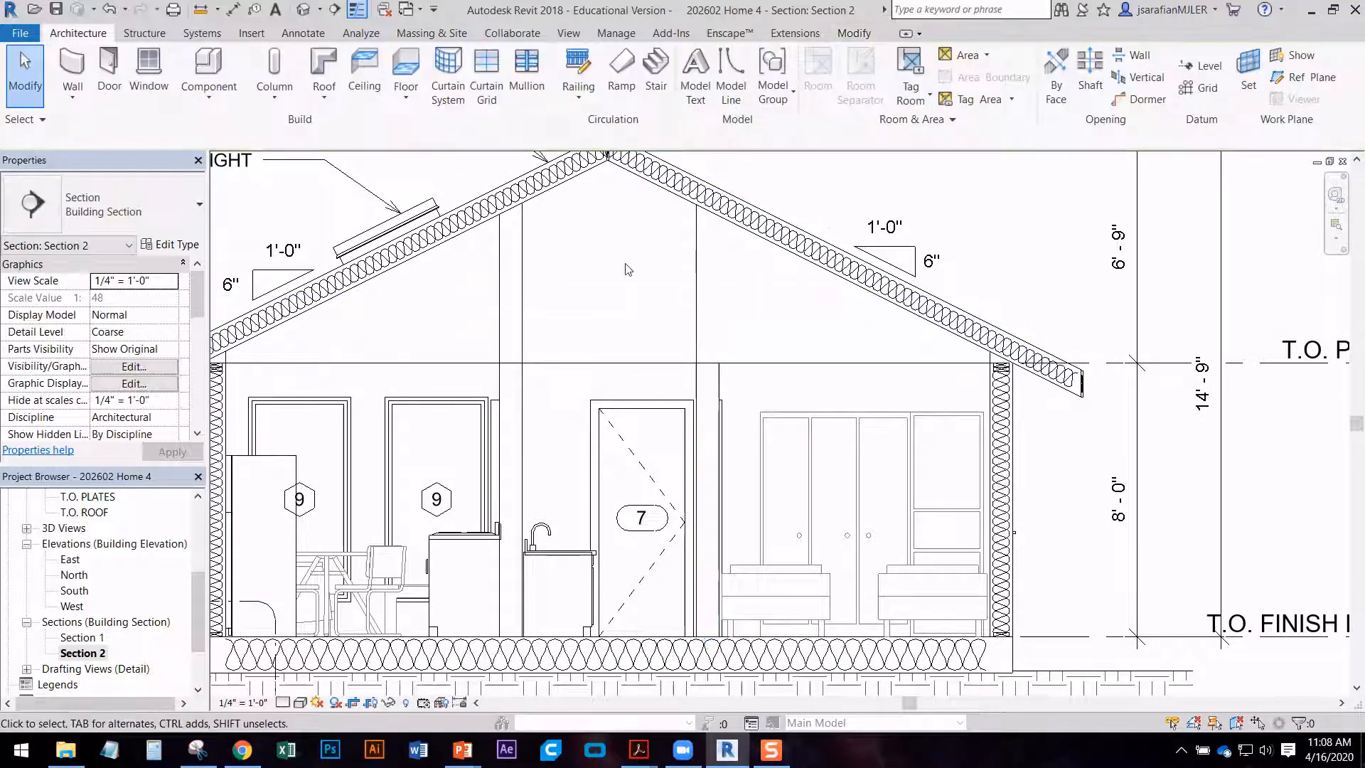
- Set the top constraint of the interior wall between stove and sink to T.O. PLATES and detach its top from the roof
left_click(521, 253)
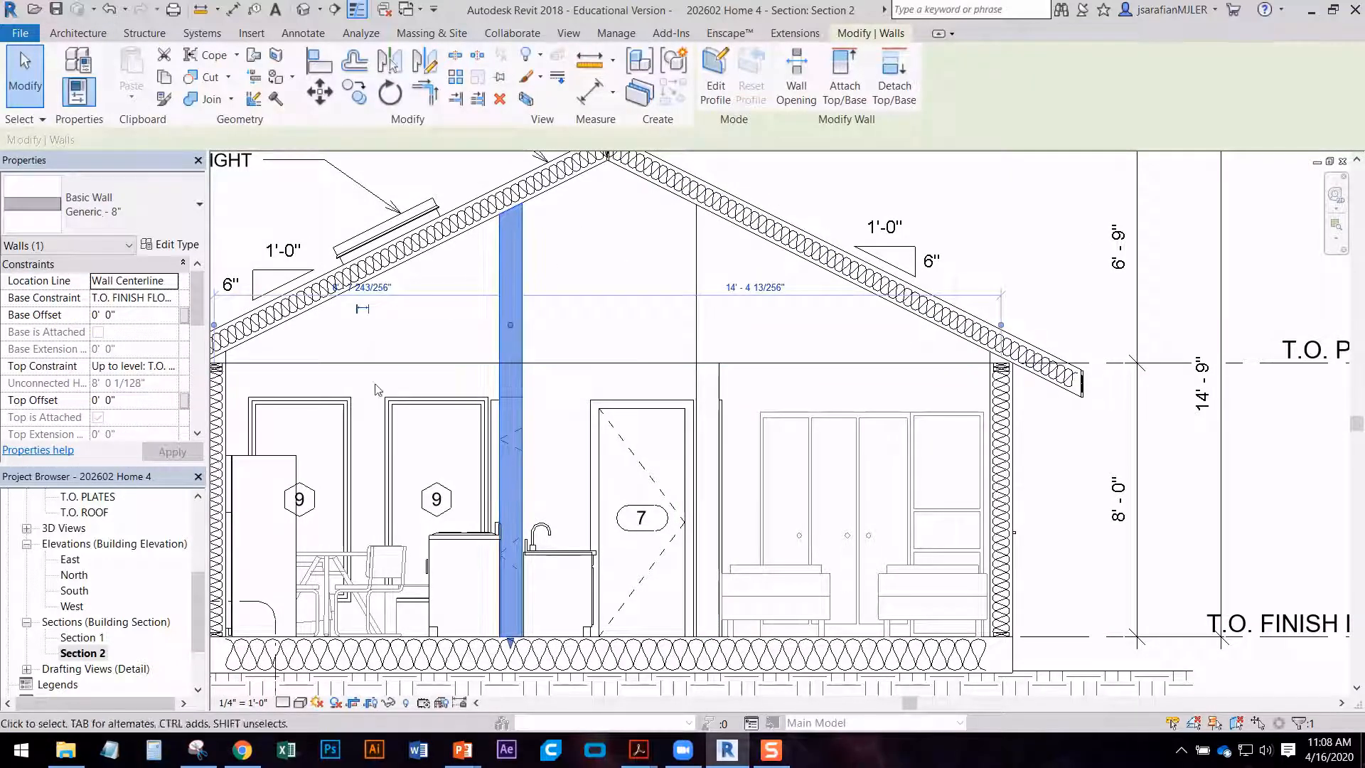
left_click(138, 370)
left_click(170, 367)
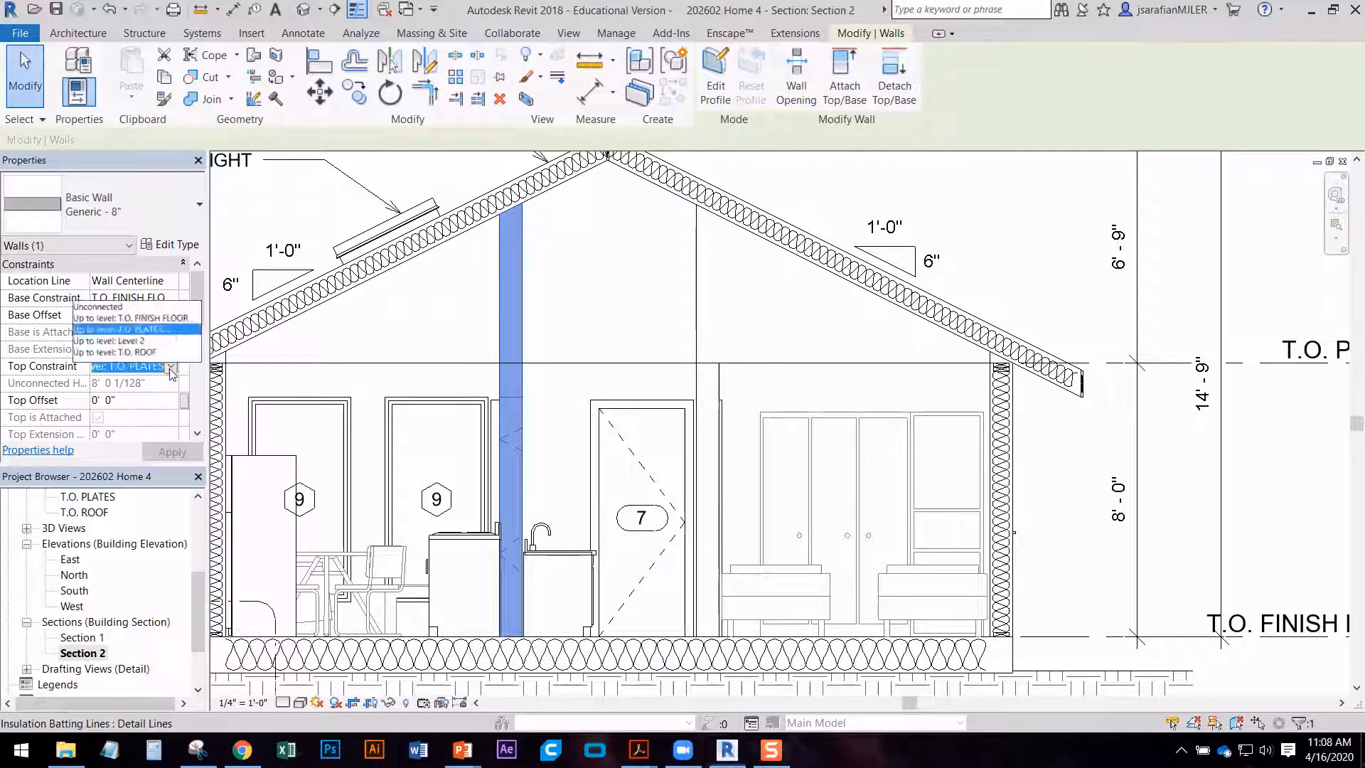
left_click(159, 330)
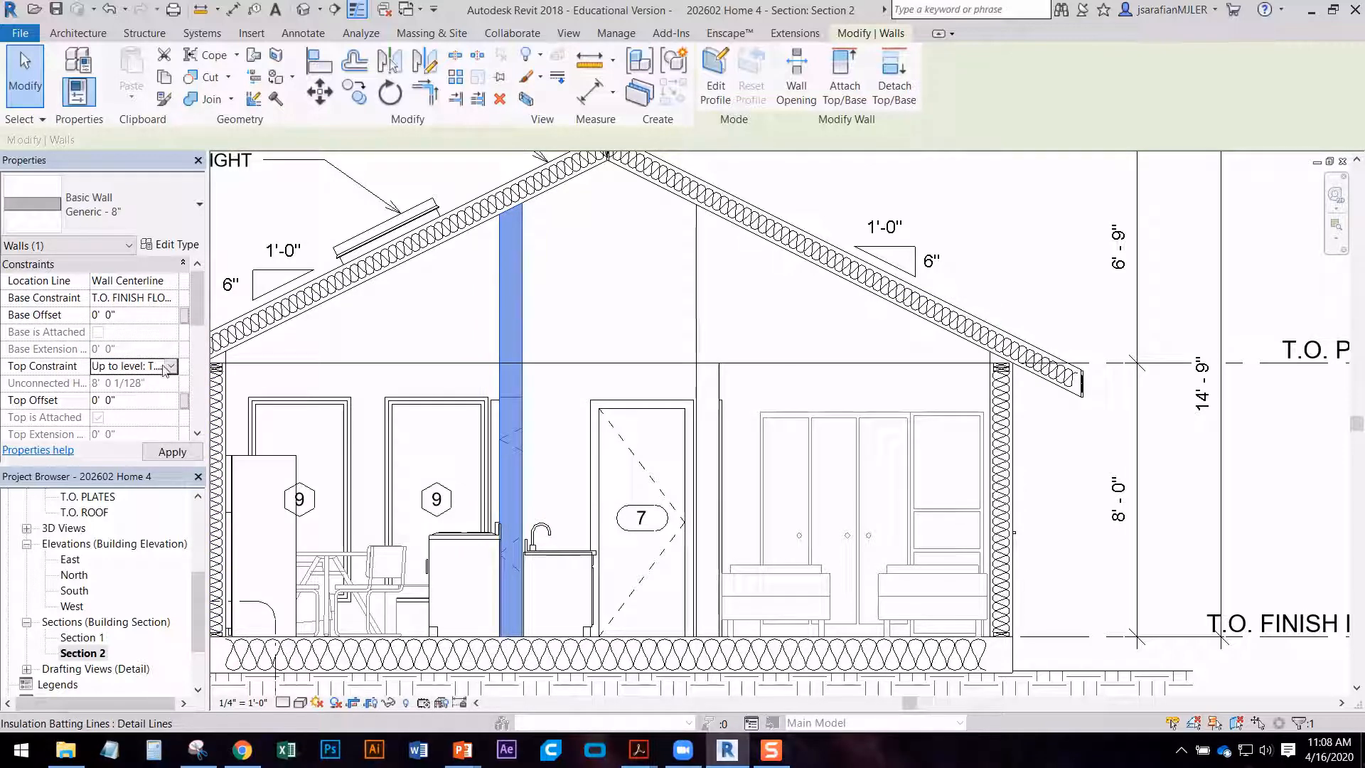
left_click(893, 91)
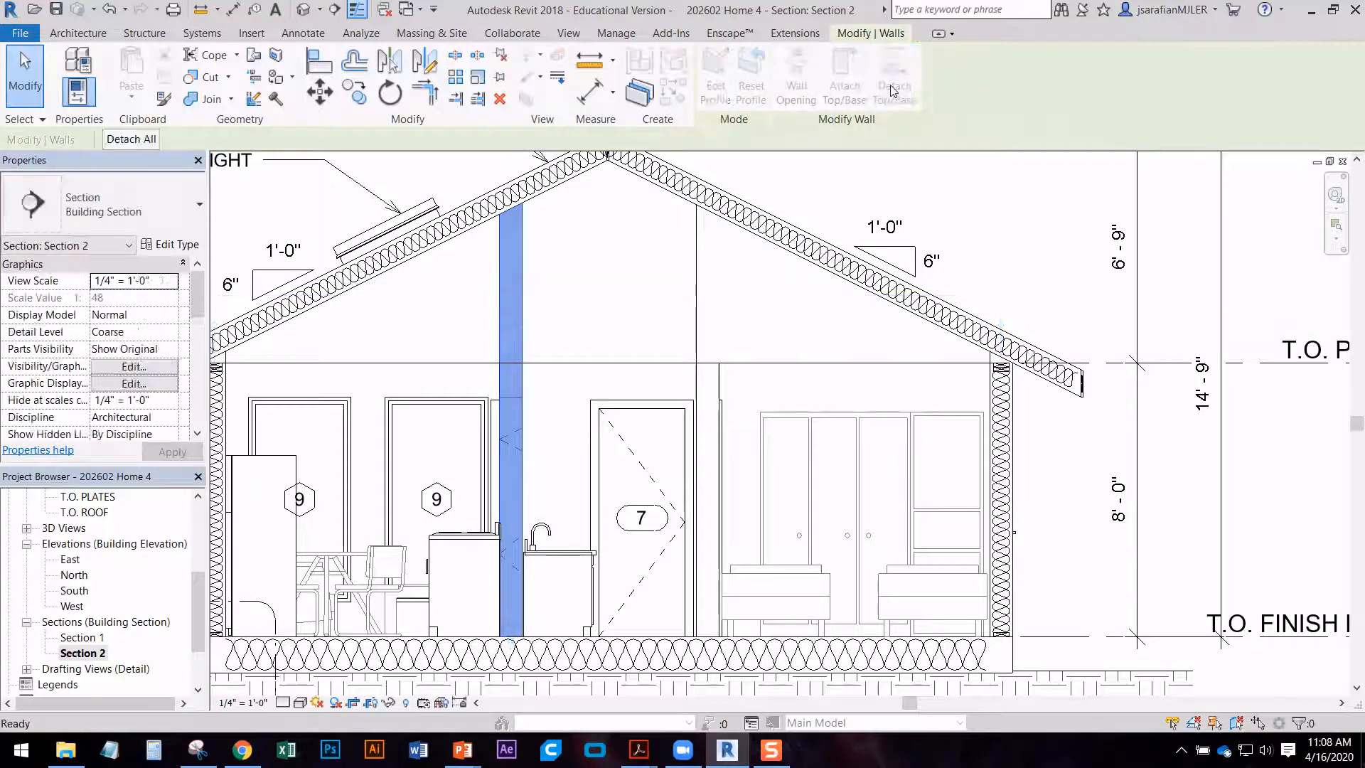
left_click(538, 191)
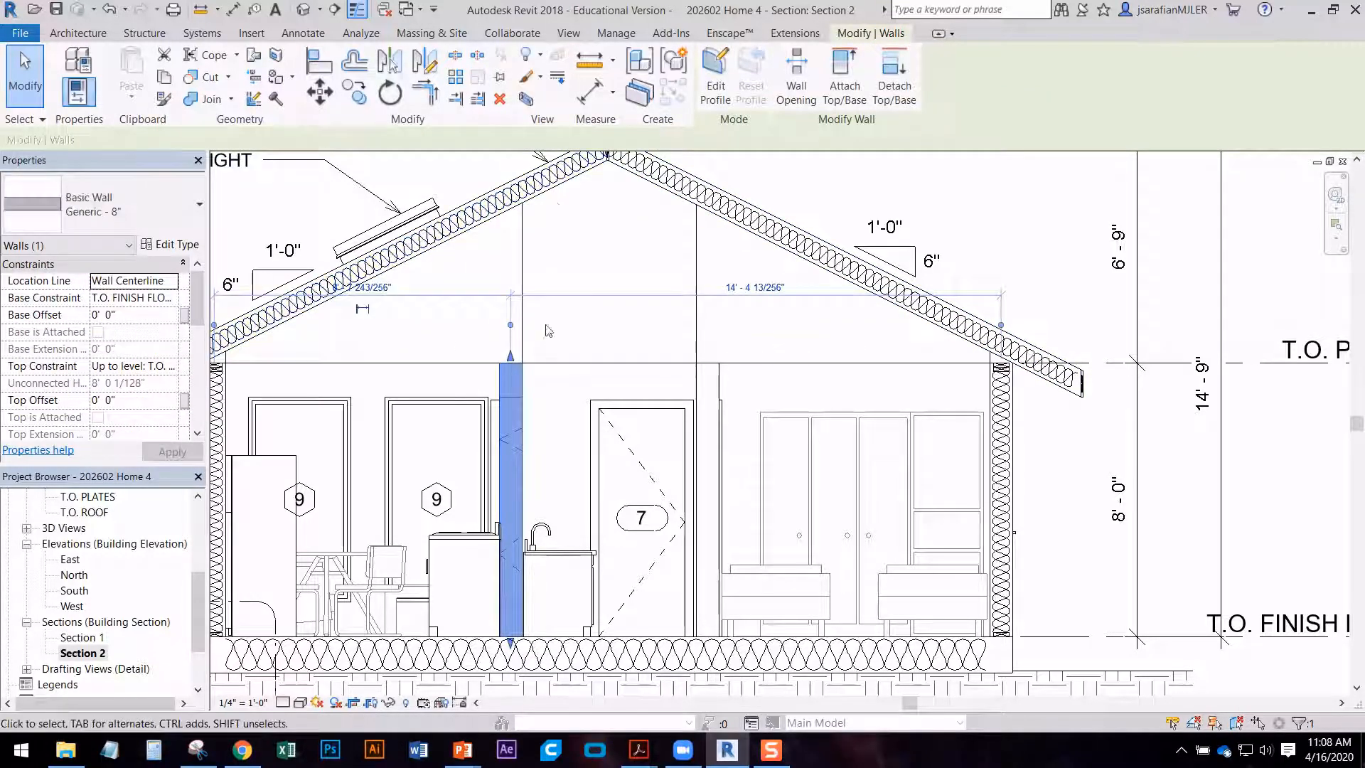
middle_click_drag(559, 349, 682, 340)
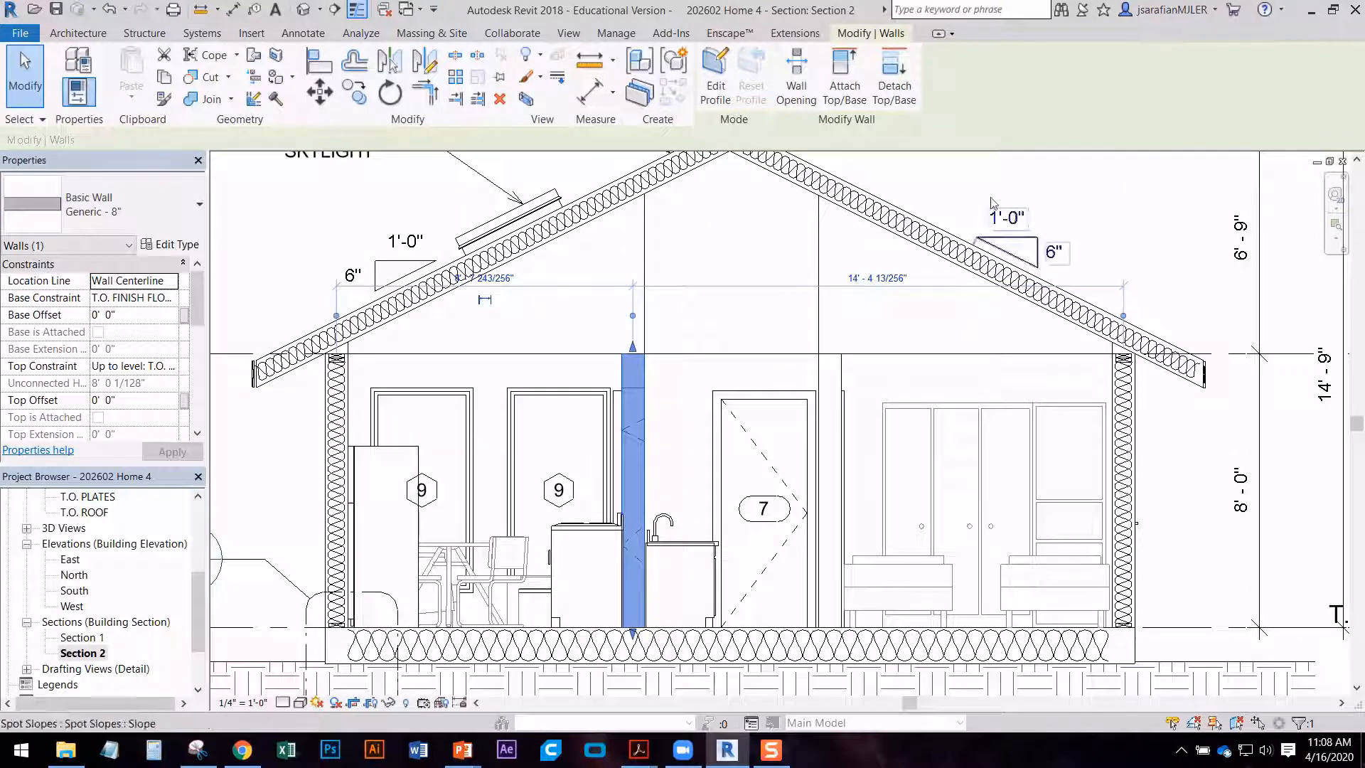
- Detach the top of the wide interior wall behind door 7 from the roof and set its top constraint to T.O. PLATES
left_click(942, 193)
left_click(810, 260)
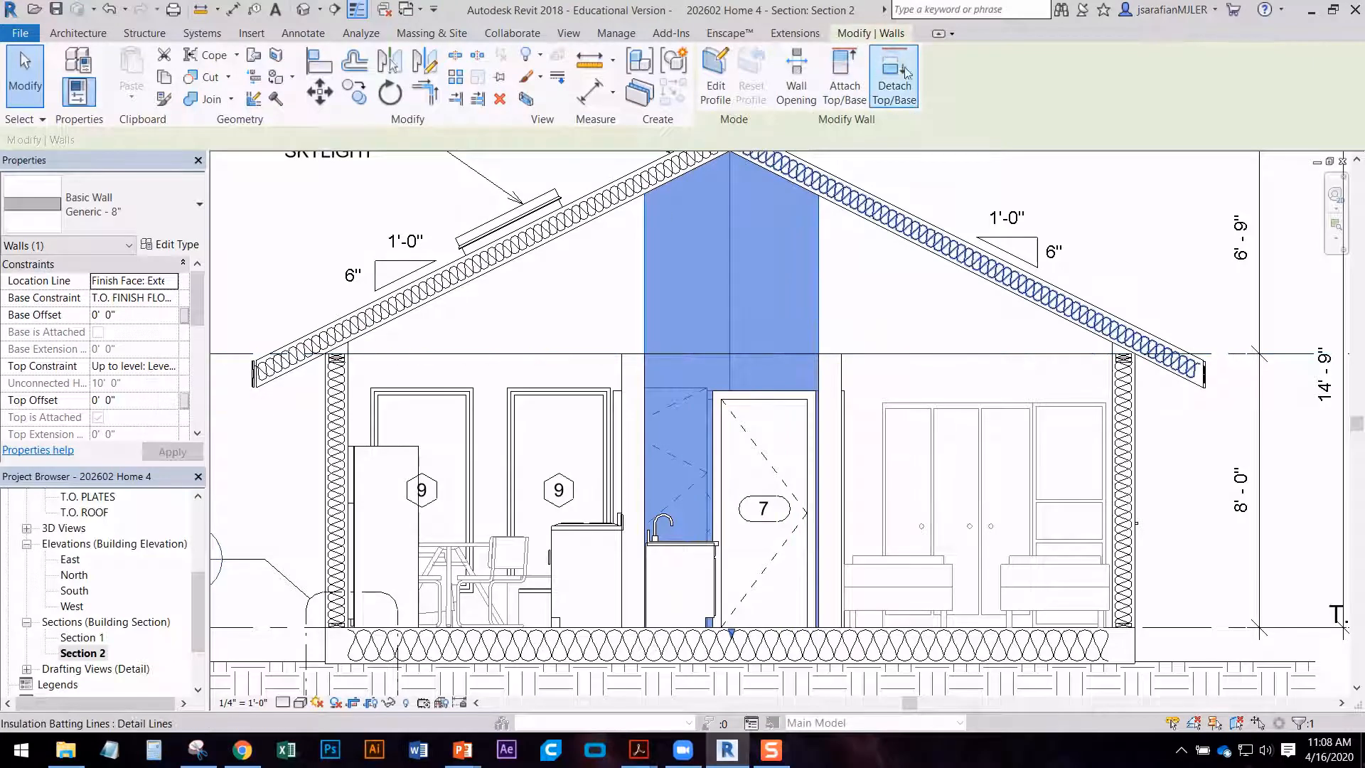
left_click(894, 86)
left_click(852, 192)
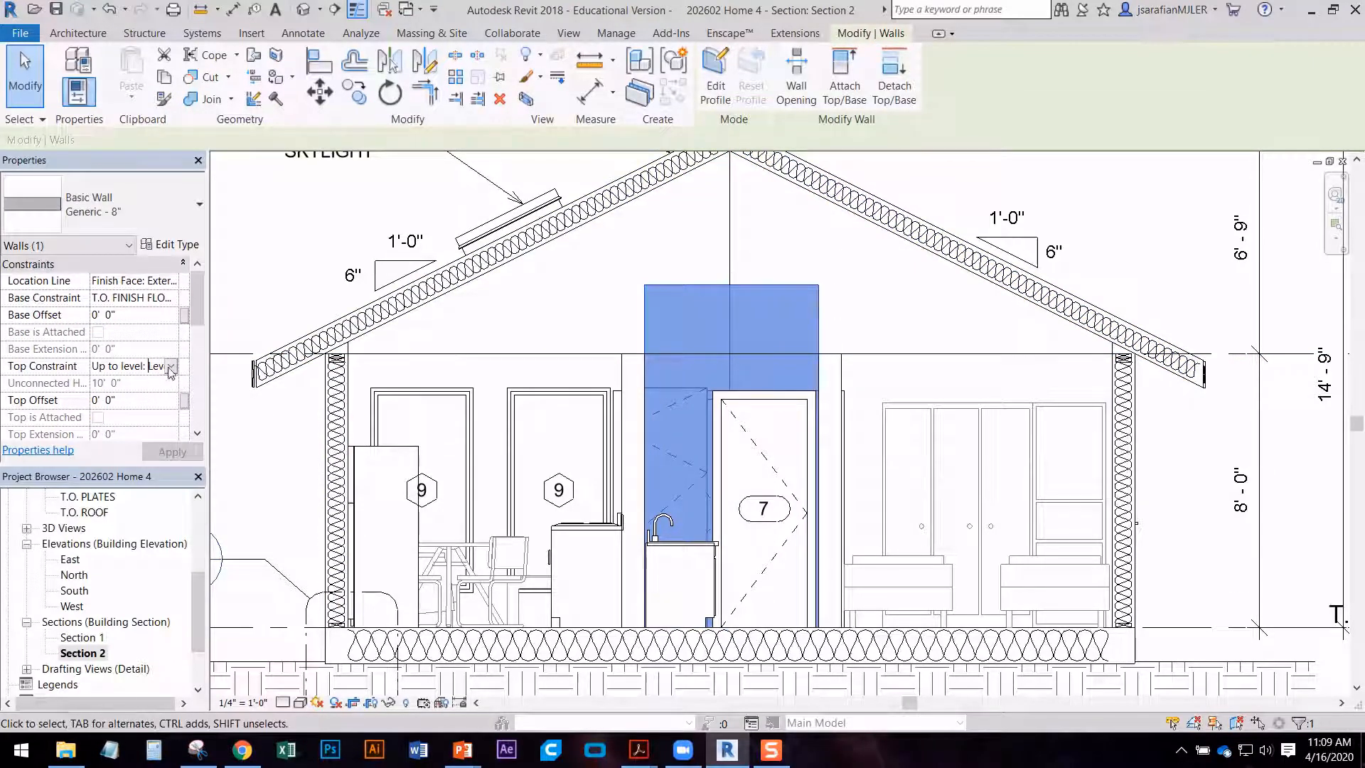
left_click(170, 366)
left_click(142, 330)
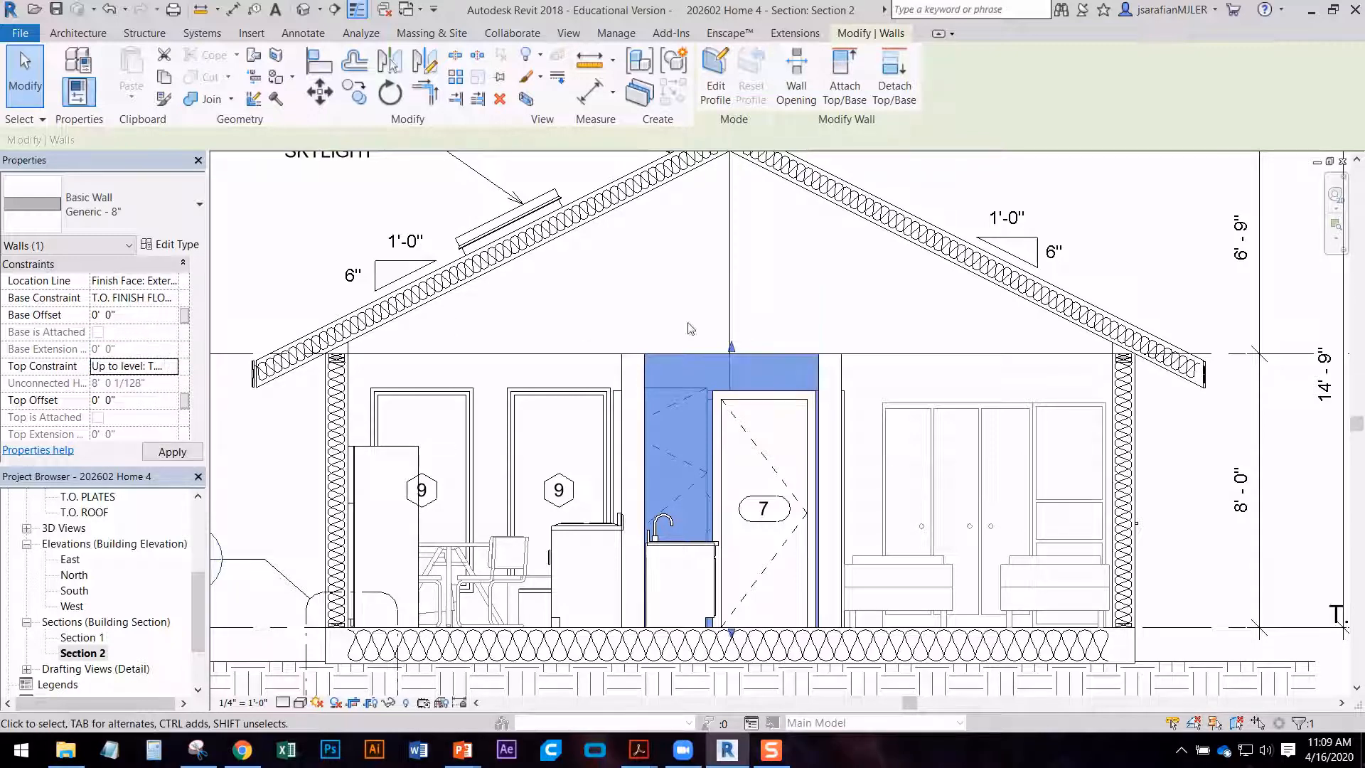
left_click(967, 214)
- Set the top constraint of the narrow interior wall below the roof ridge to Up to level: T.O. PLATES
middle_click_drag(661, 406, 554, 464)
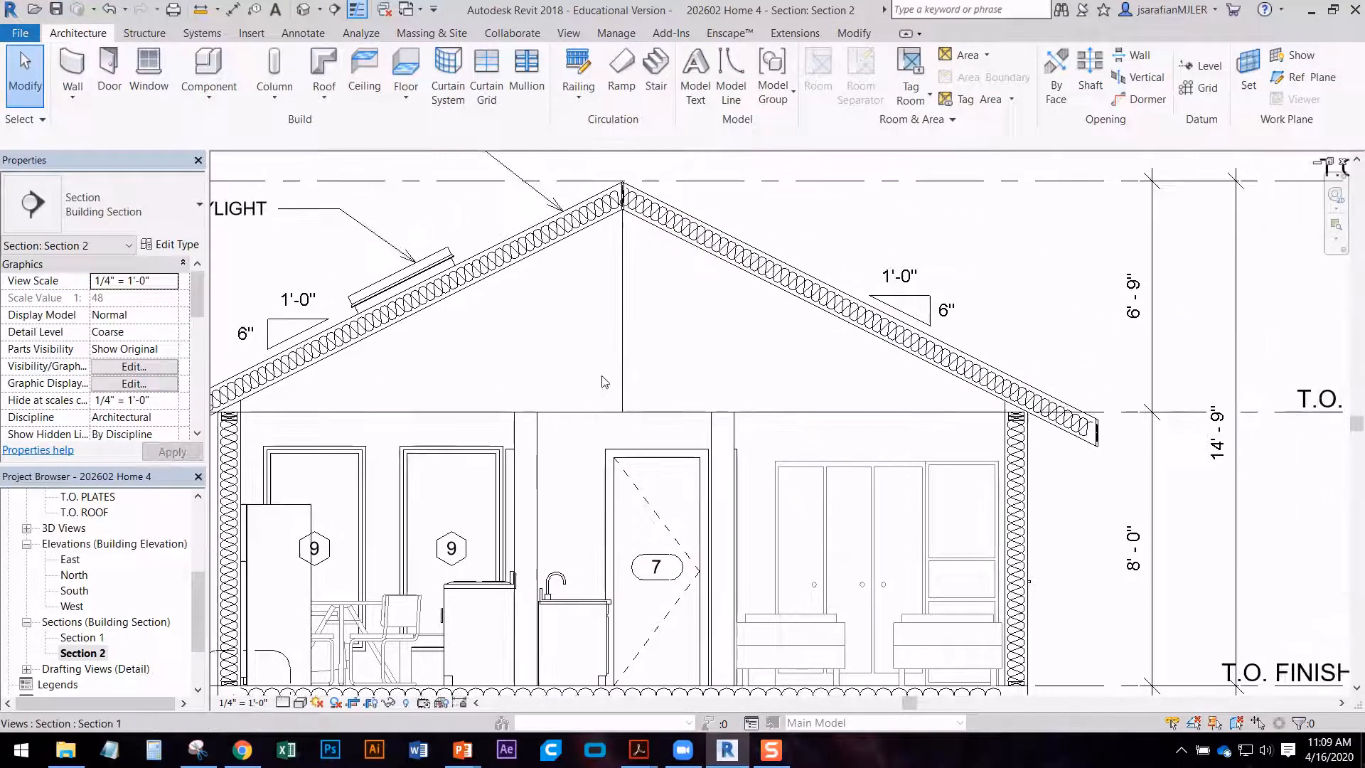
left_click(623, 363)
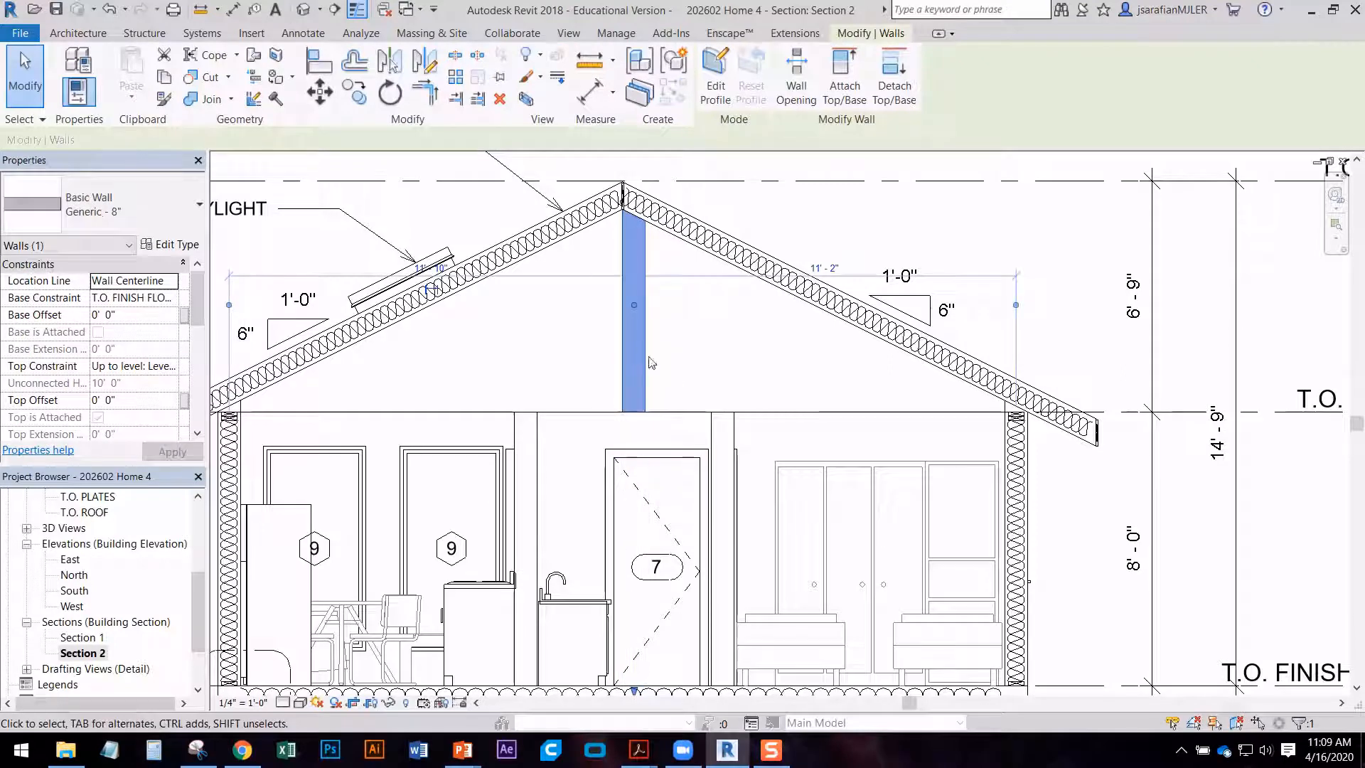
left_click(167, 366)
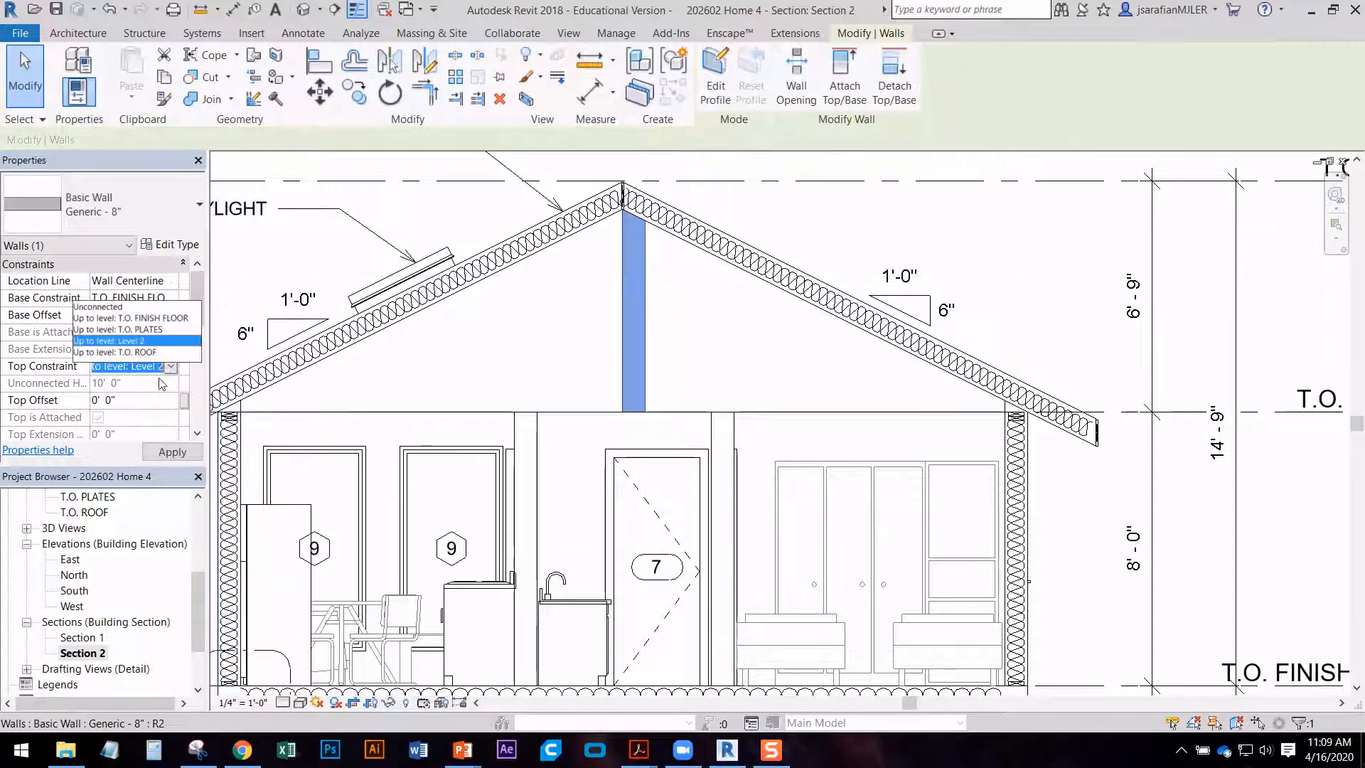
left_click(141, 331)
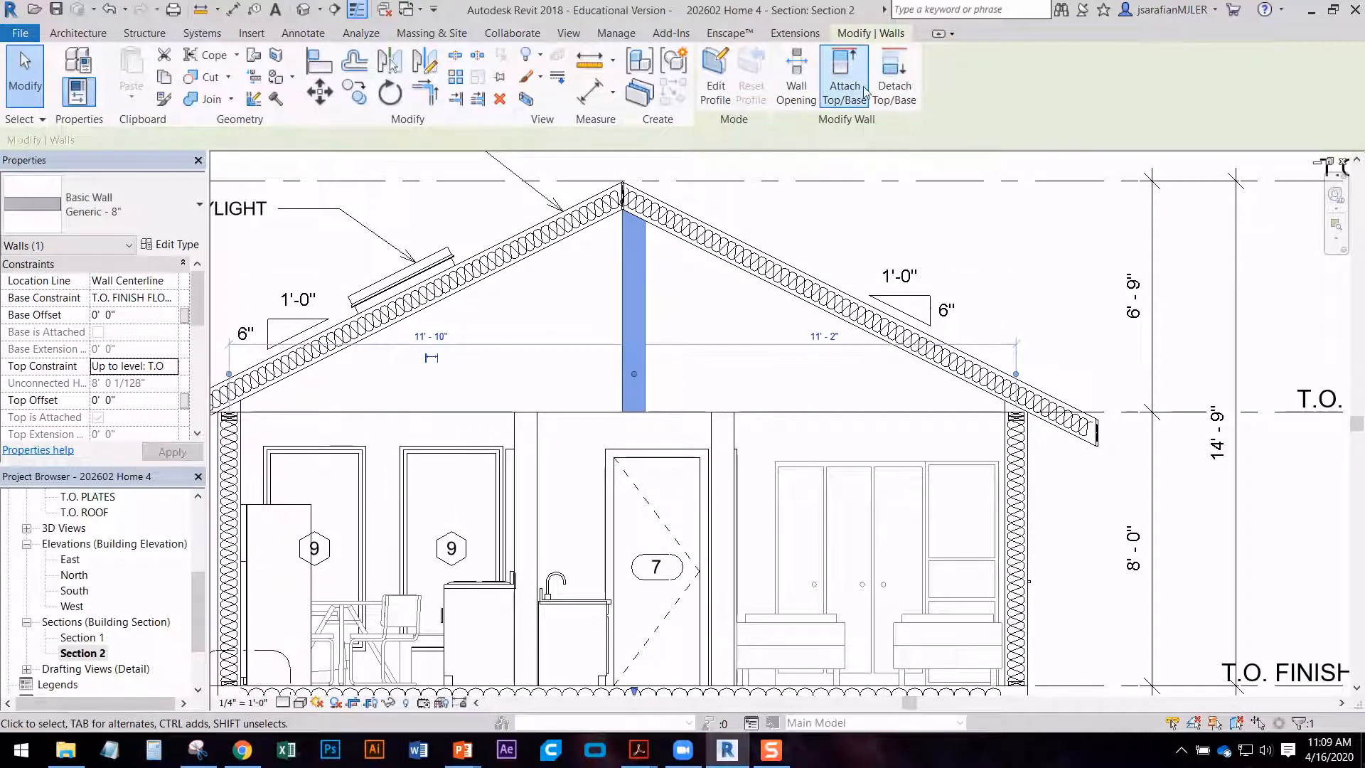
- Detach the top of the narrow interior wall below the ridge from the roof
left_click(909, 86)
left_click(688, 242)
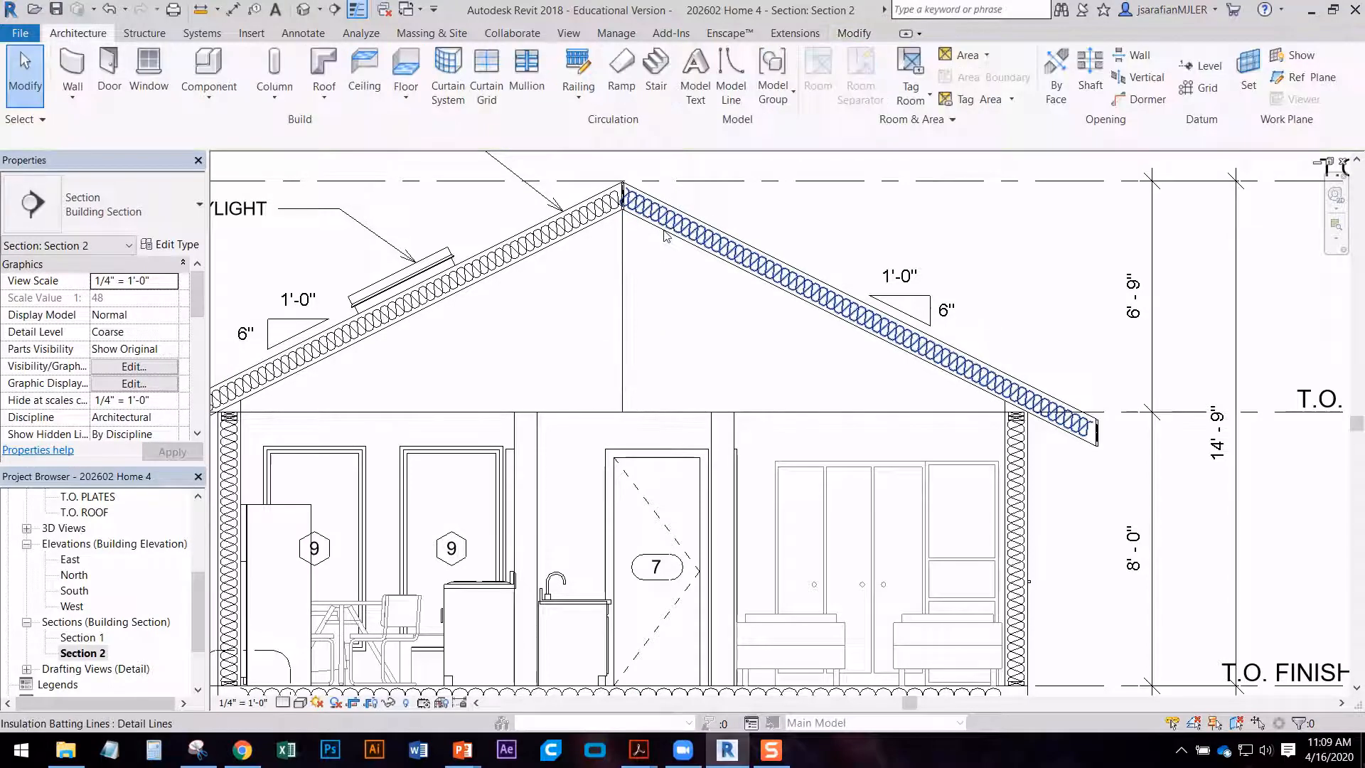
left_click(630, 334)
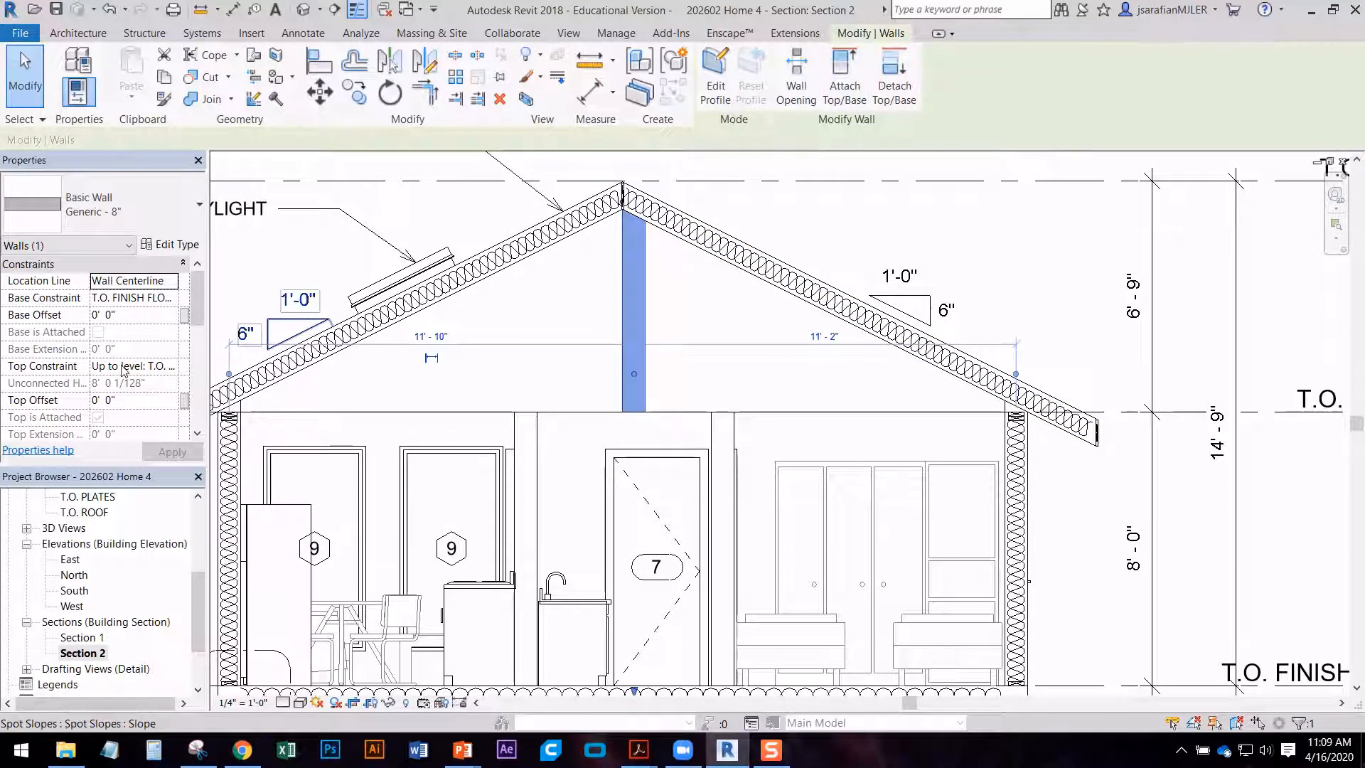
left_click(894, 82)
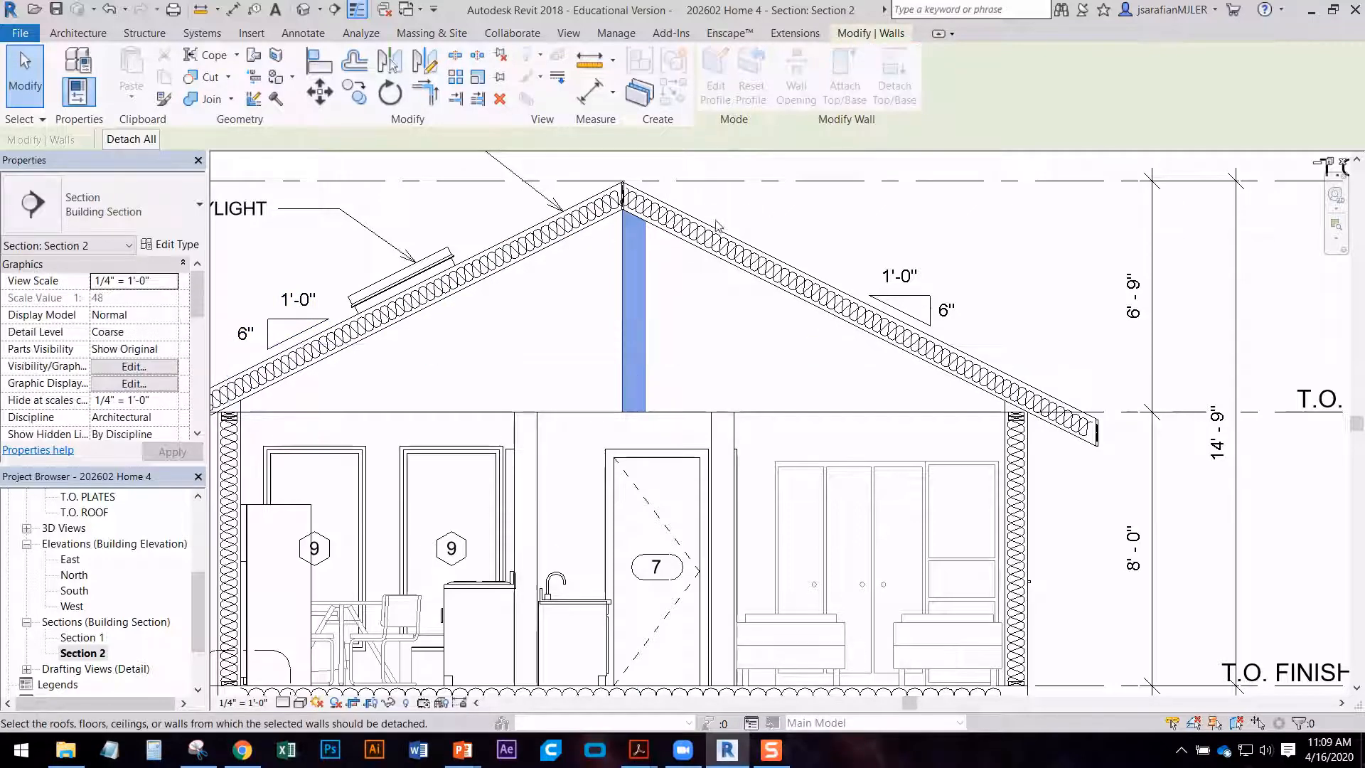
left_click(716, 225)
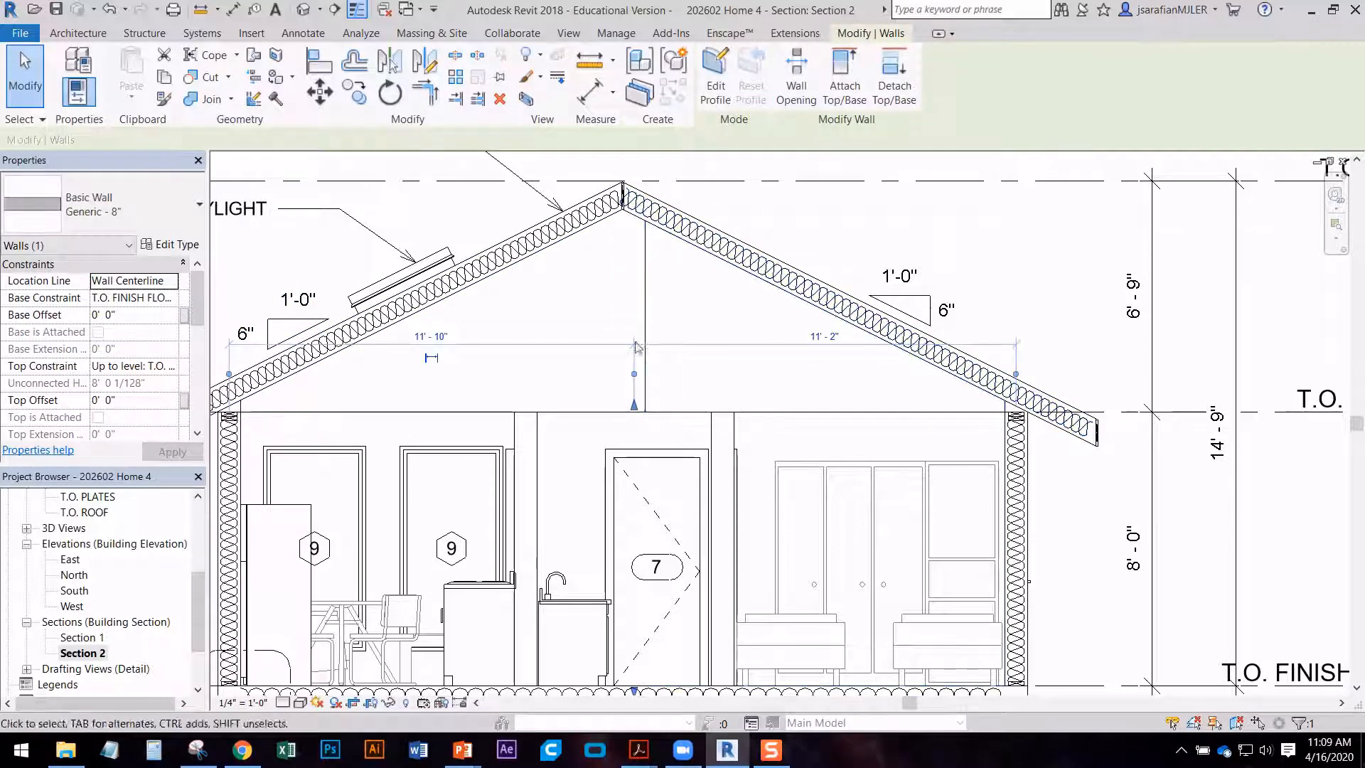
- Check the walls beyond in the gable and undo the detachment of the narrow wall below the ridge
left_click(647, 326)
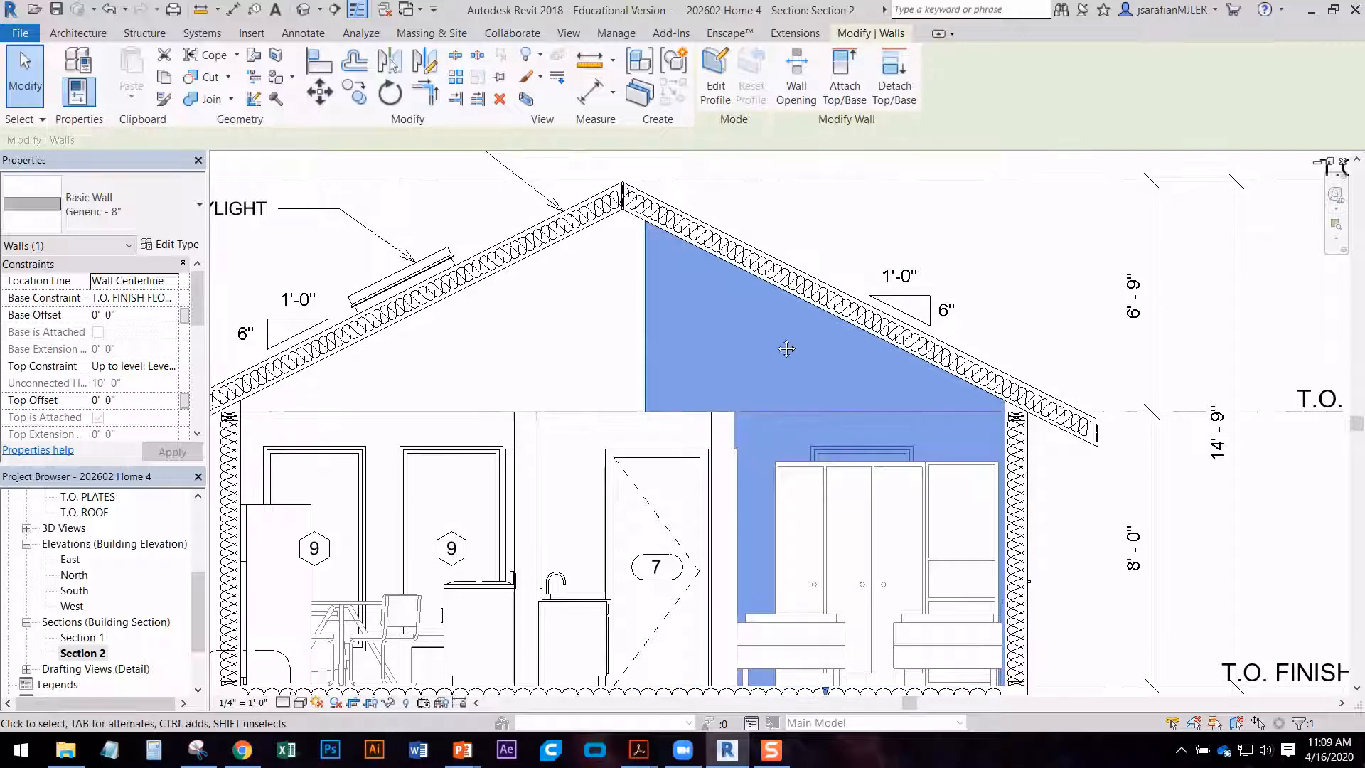
middle_click_drag(786, 348, 754, 350)
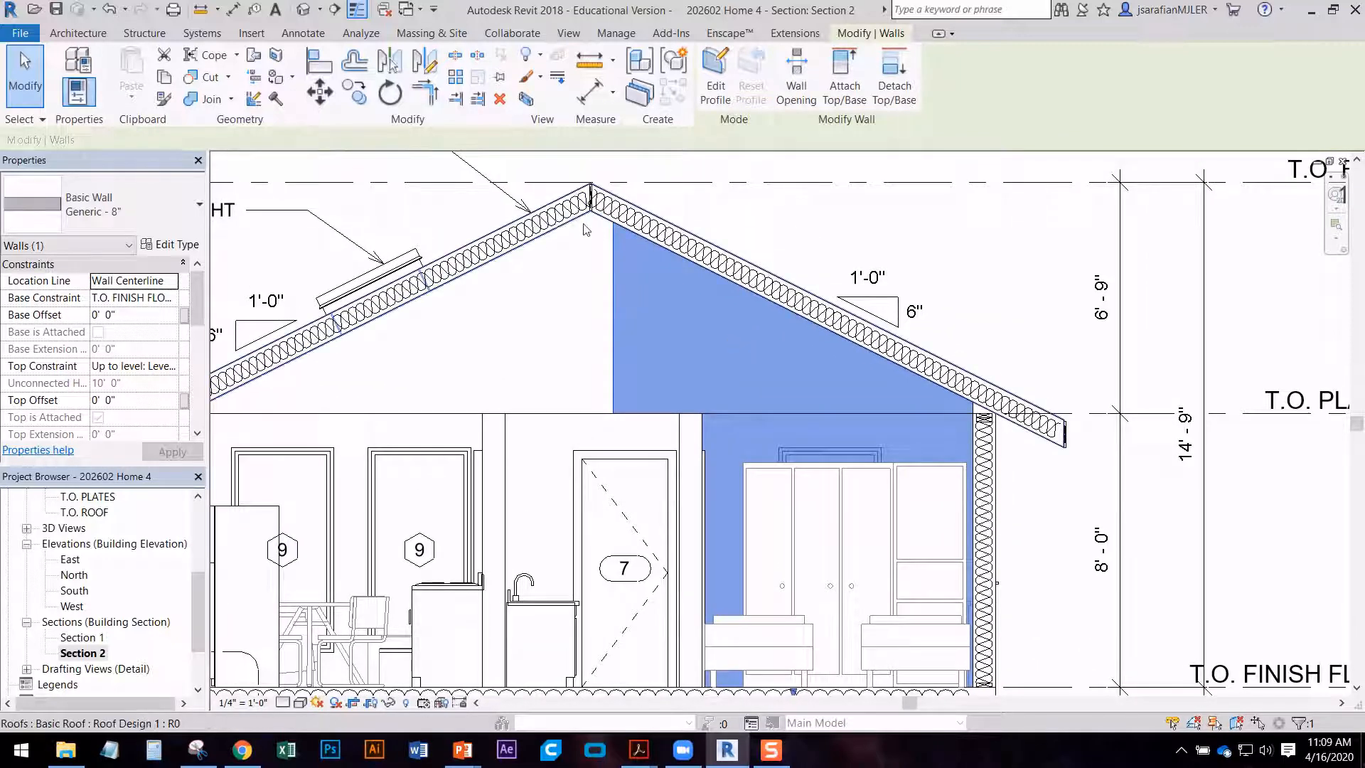
left_click(593, 289)
left_click_drag(598, 320, 450, 234)
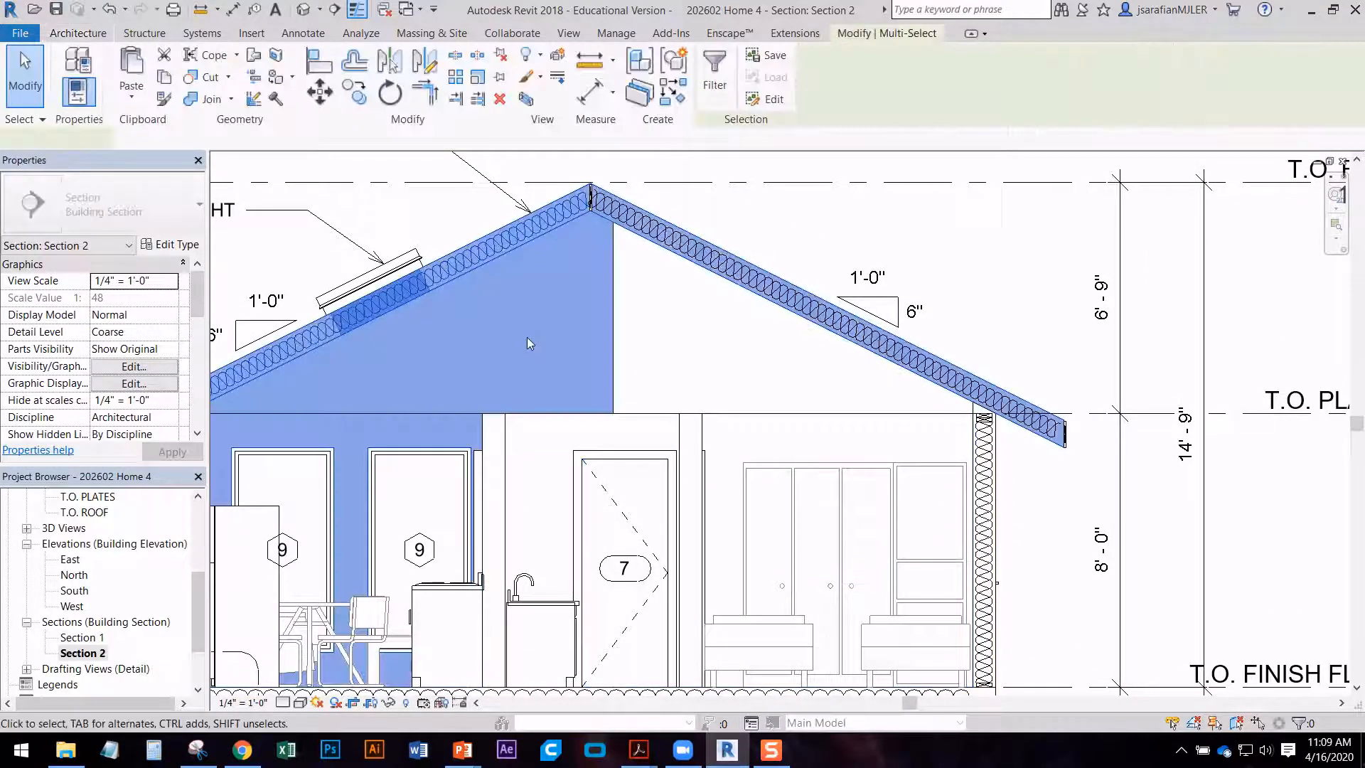
key("Escape")
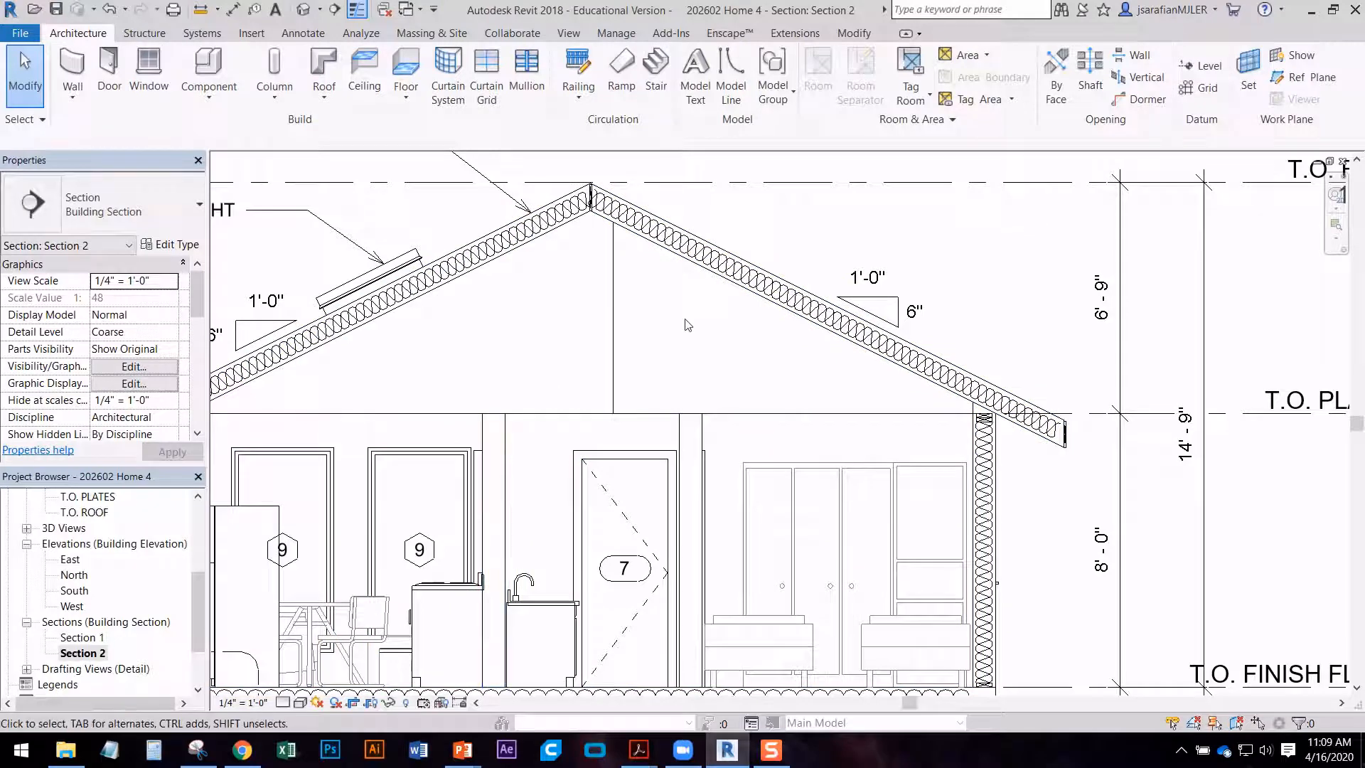
key("ctrl+z")
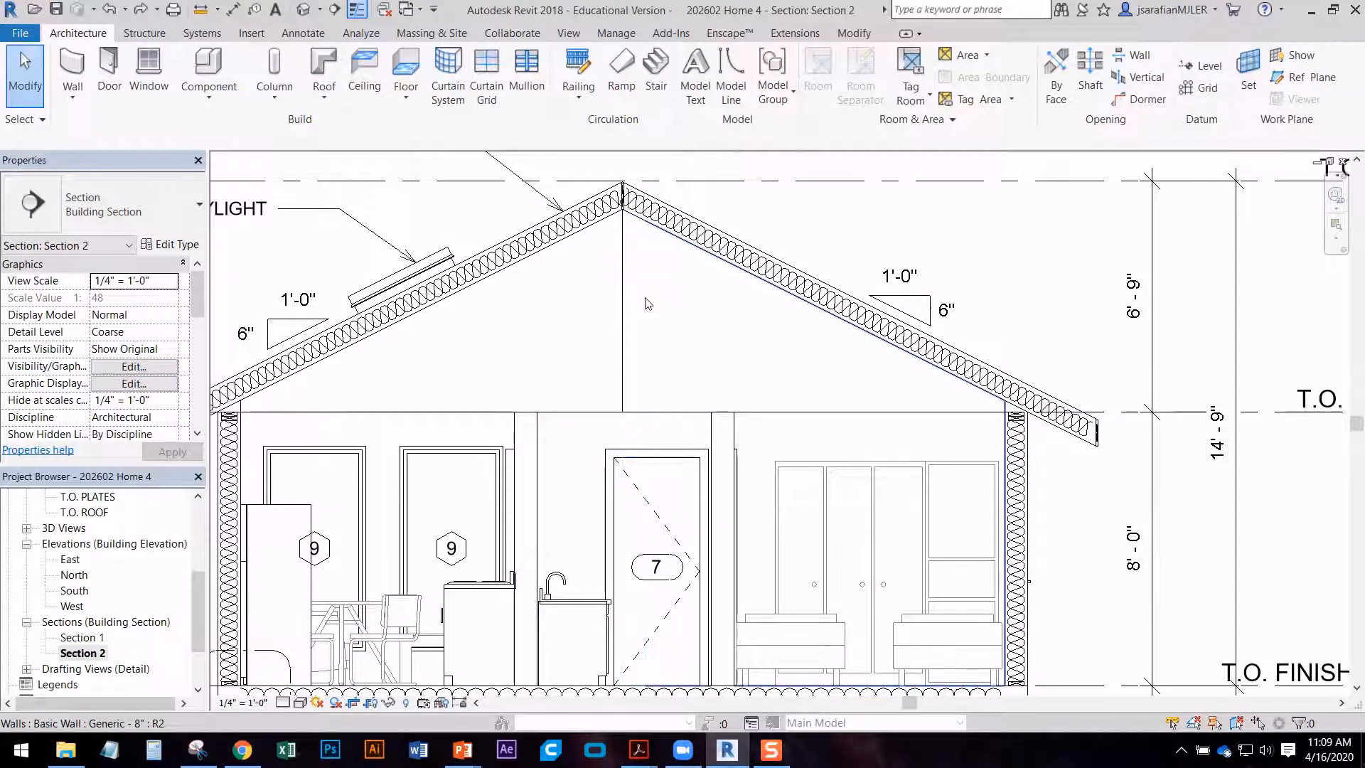
- Examine the ceiling at the top of the walls and the attic space below both roof slopes
middle_click_drag(691, 382, 629, 379)
middle_click_drag(539, 420, 610, 393)
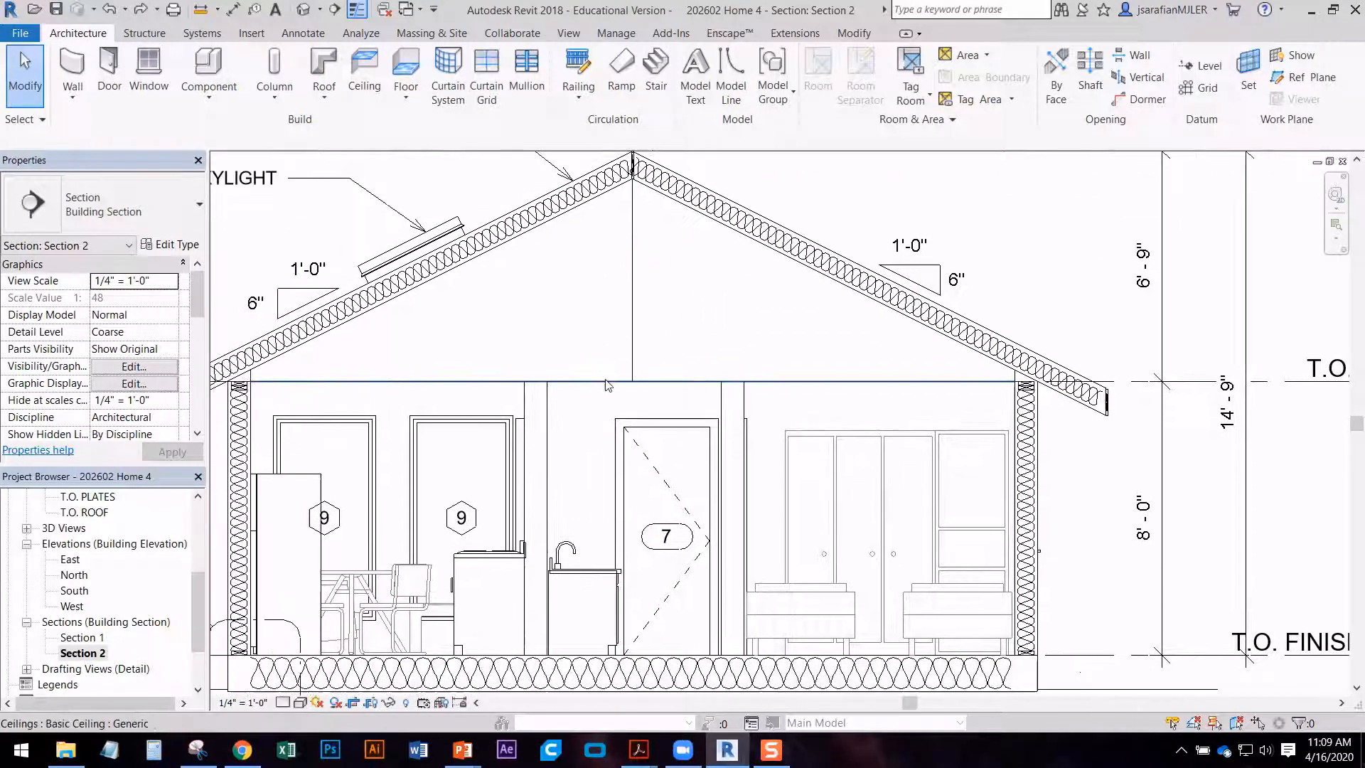
left_click(618, 381)
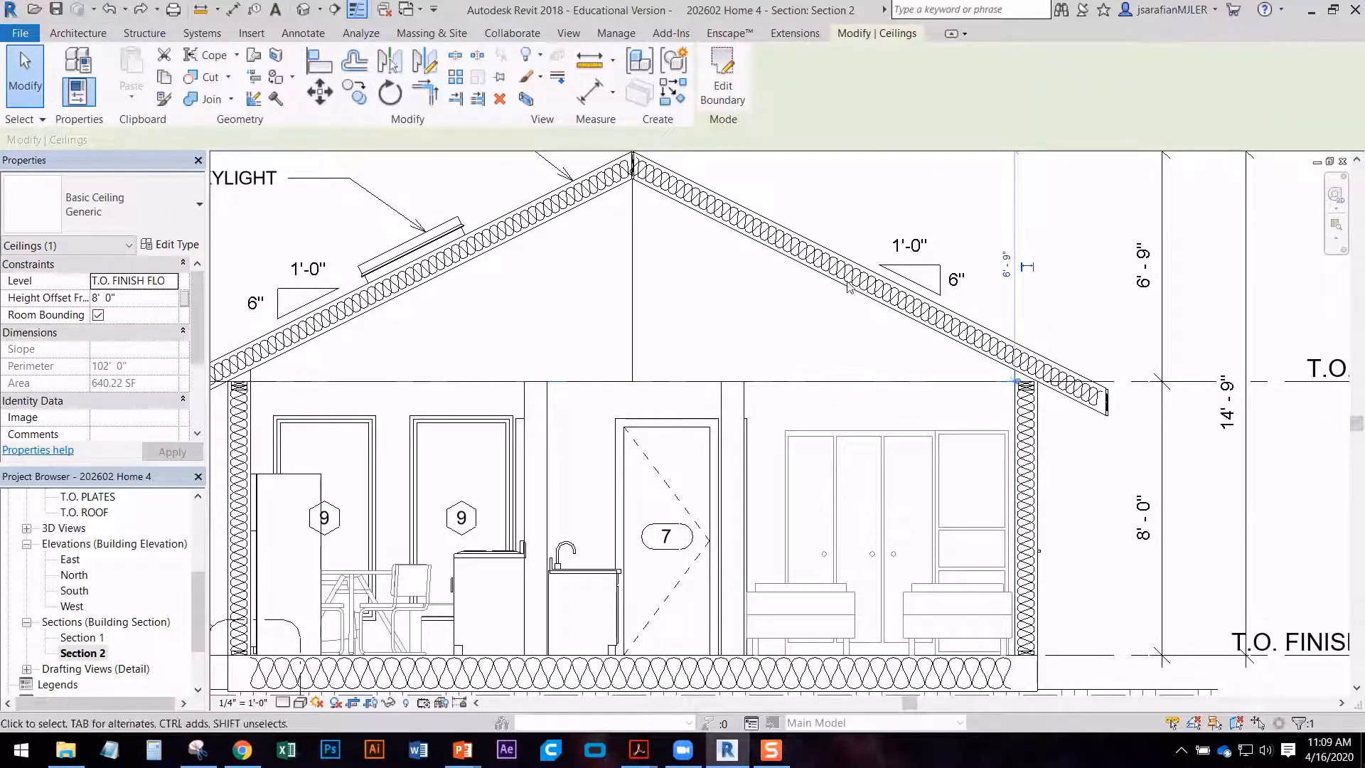
key("Escape")
middle_click_drag(834, 336, 863, 339)
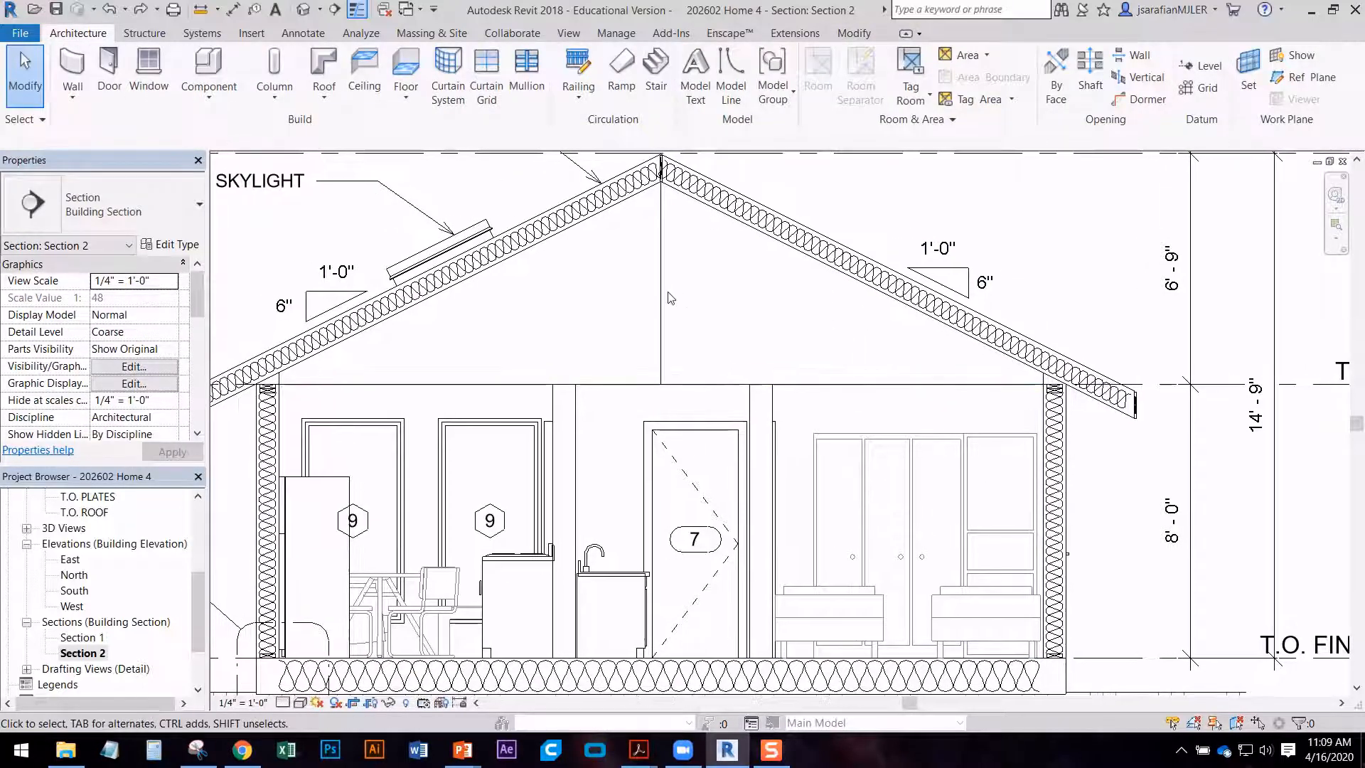
middle_click_drag(804, 342, 896, 361)
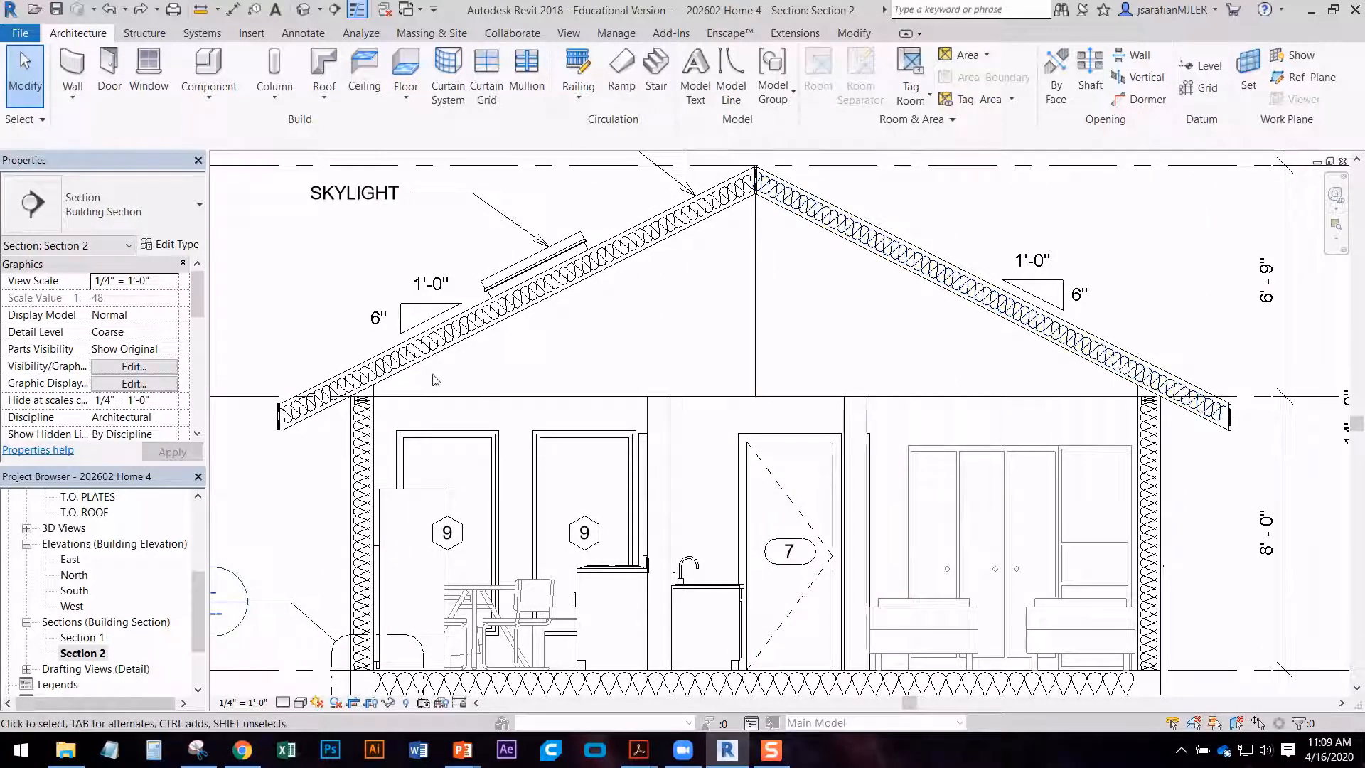
middle_click_drag(644, 340, 518, 307)
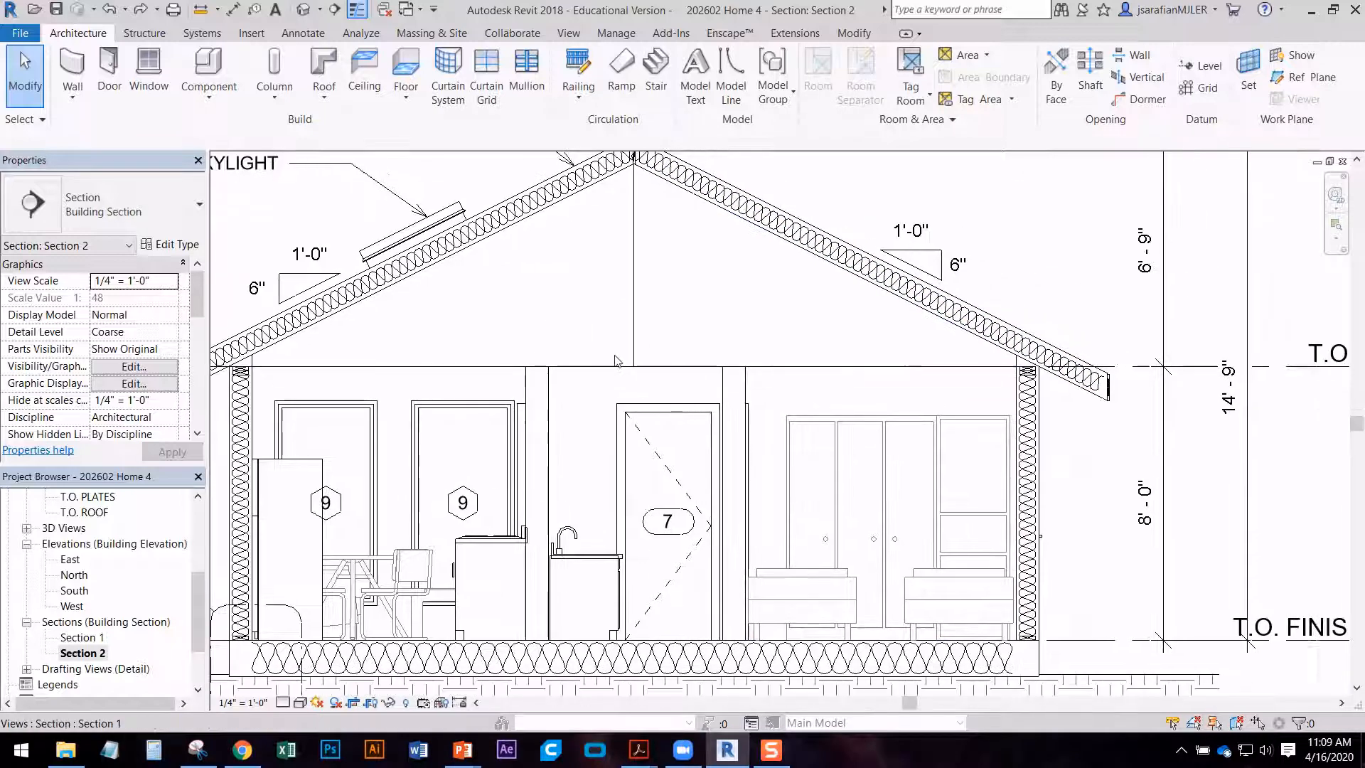
middle_click_drag(590, 343, 649, 343)
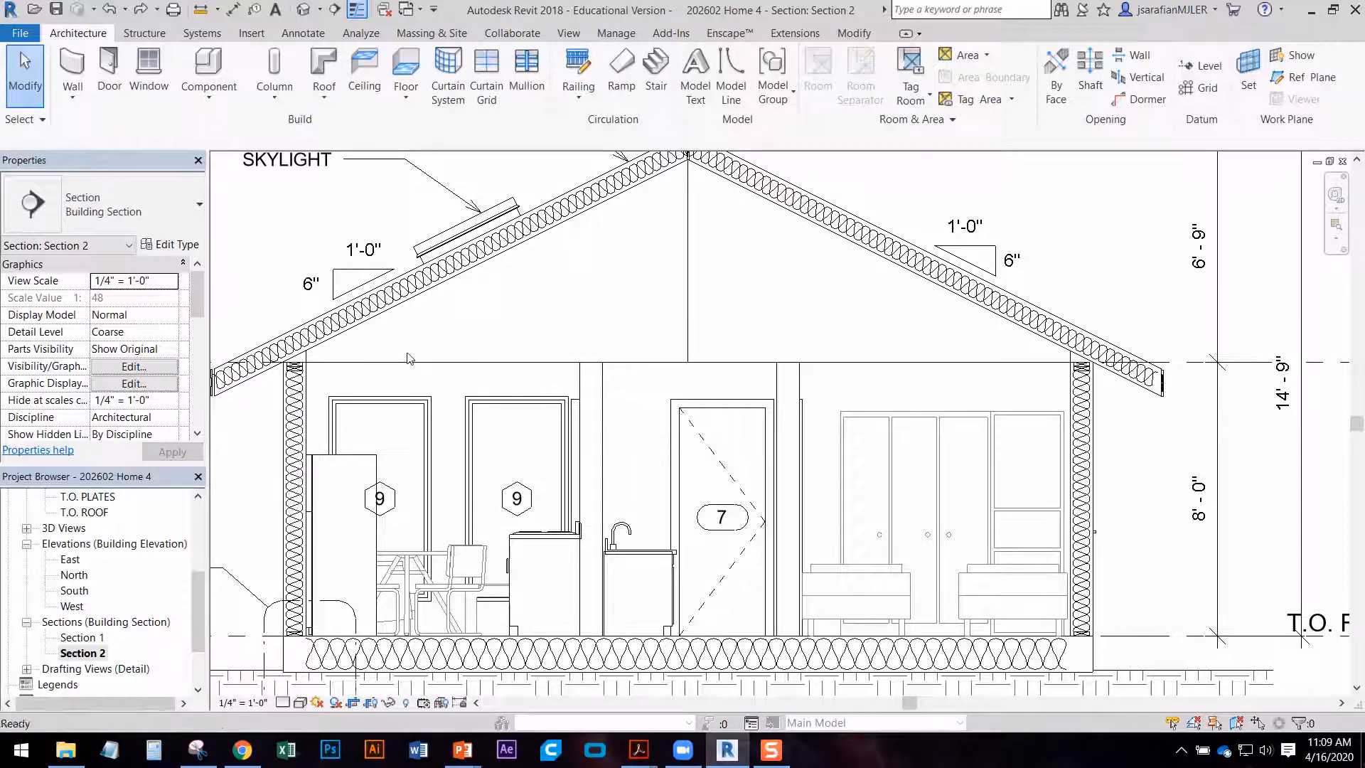
- Draw a Thin Lines detail line offset 0' 9 1/4" above the ceiling, from the kitchen-side exterior wall to the opposite roof slope
key("d")
key("l")
scroll(348, 338, "up", 2)
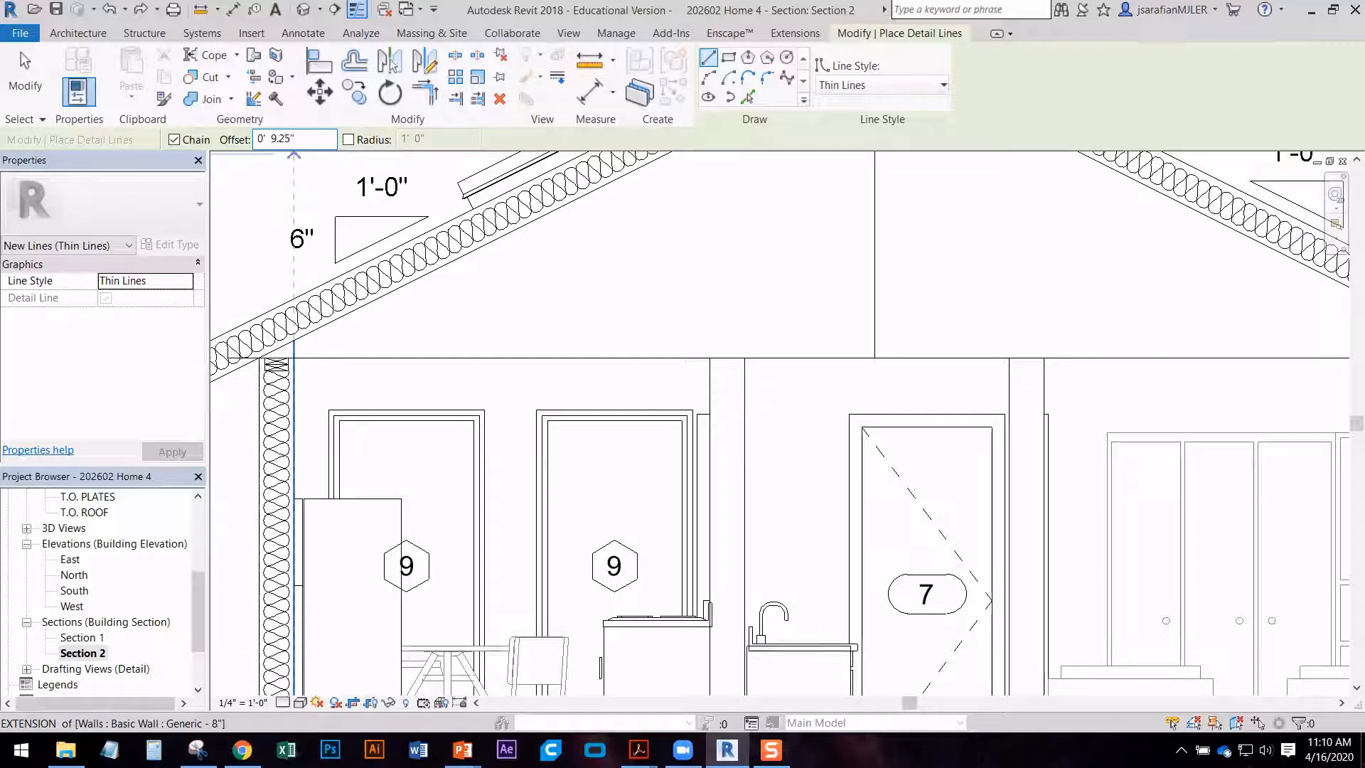
key("Return")
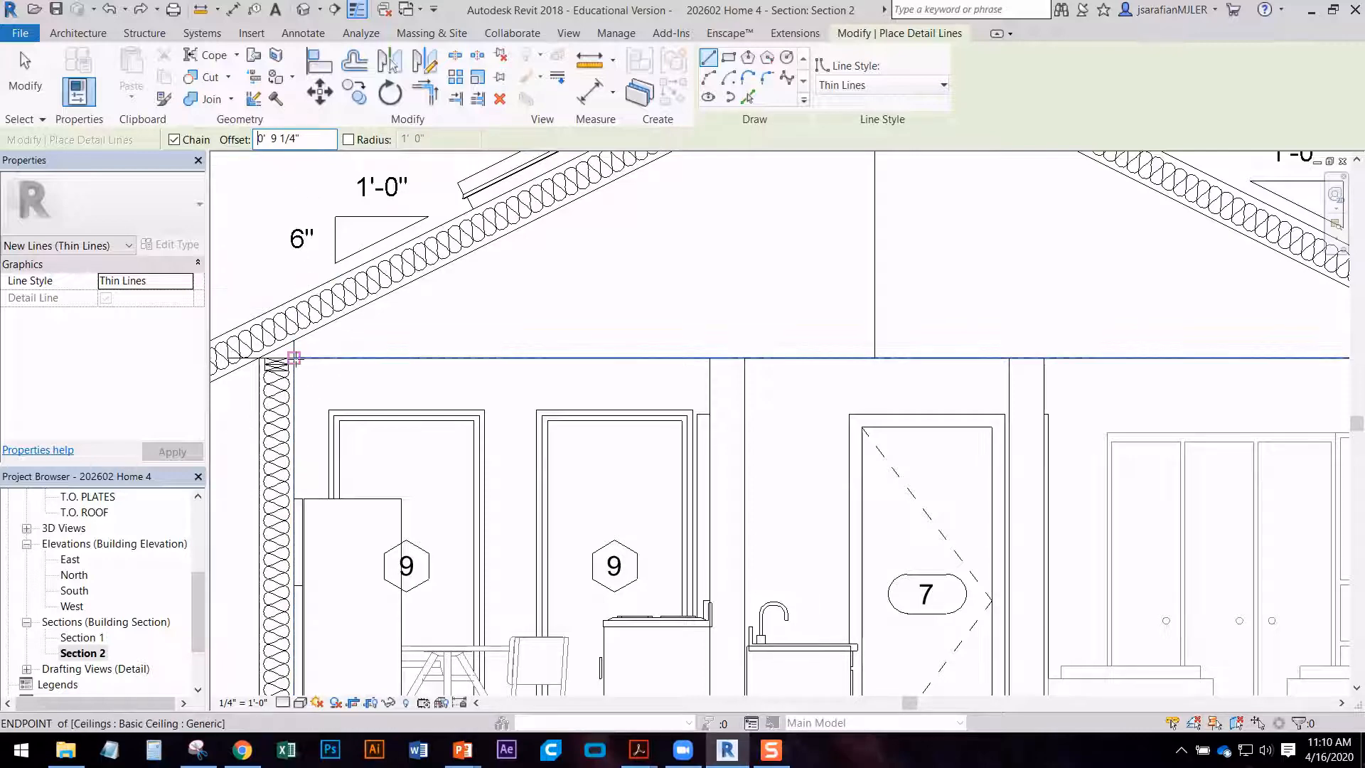
left_click(295, 359)
scroll(373, 338, "down", 4)
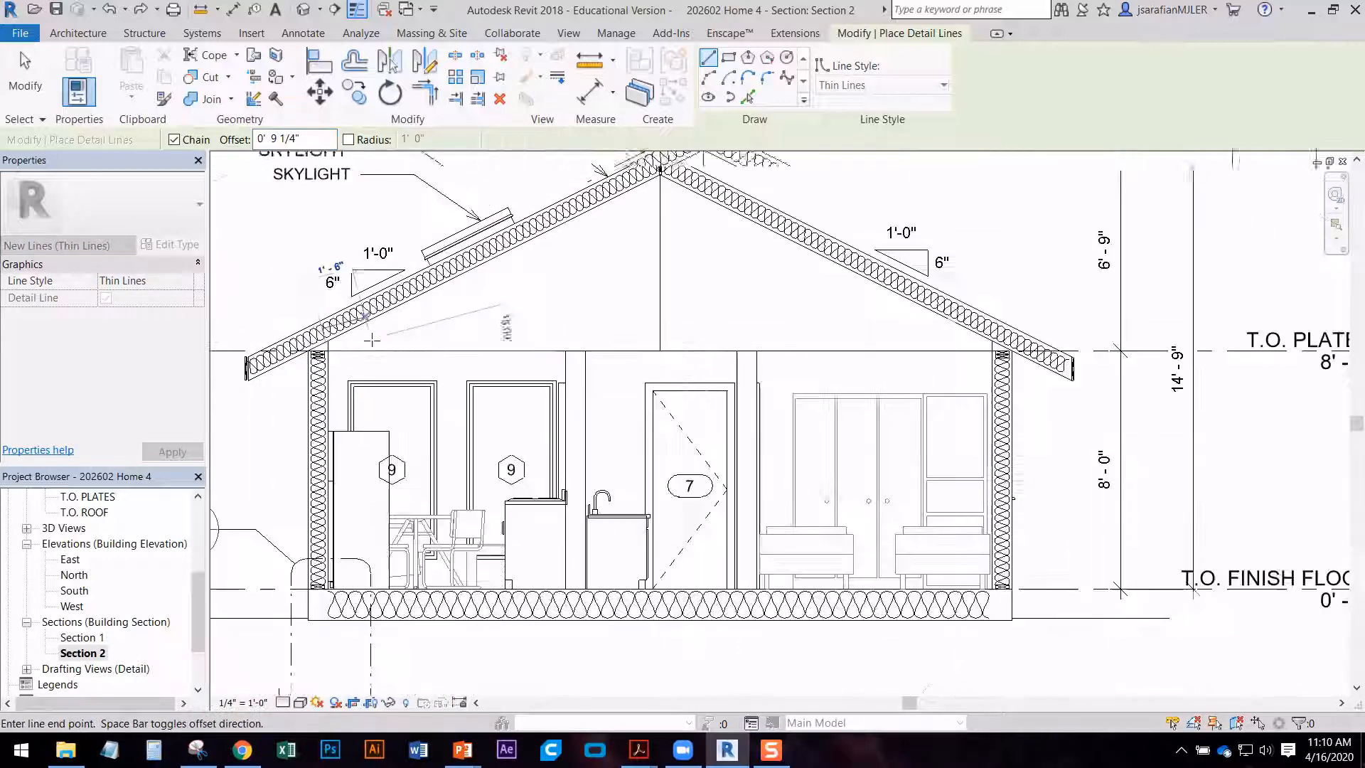
scroll(796, 345, "up", 4)
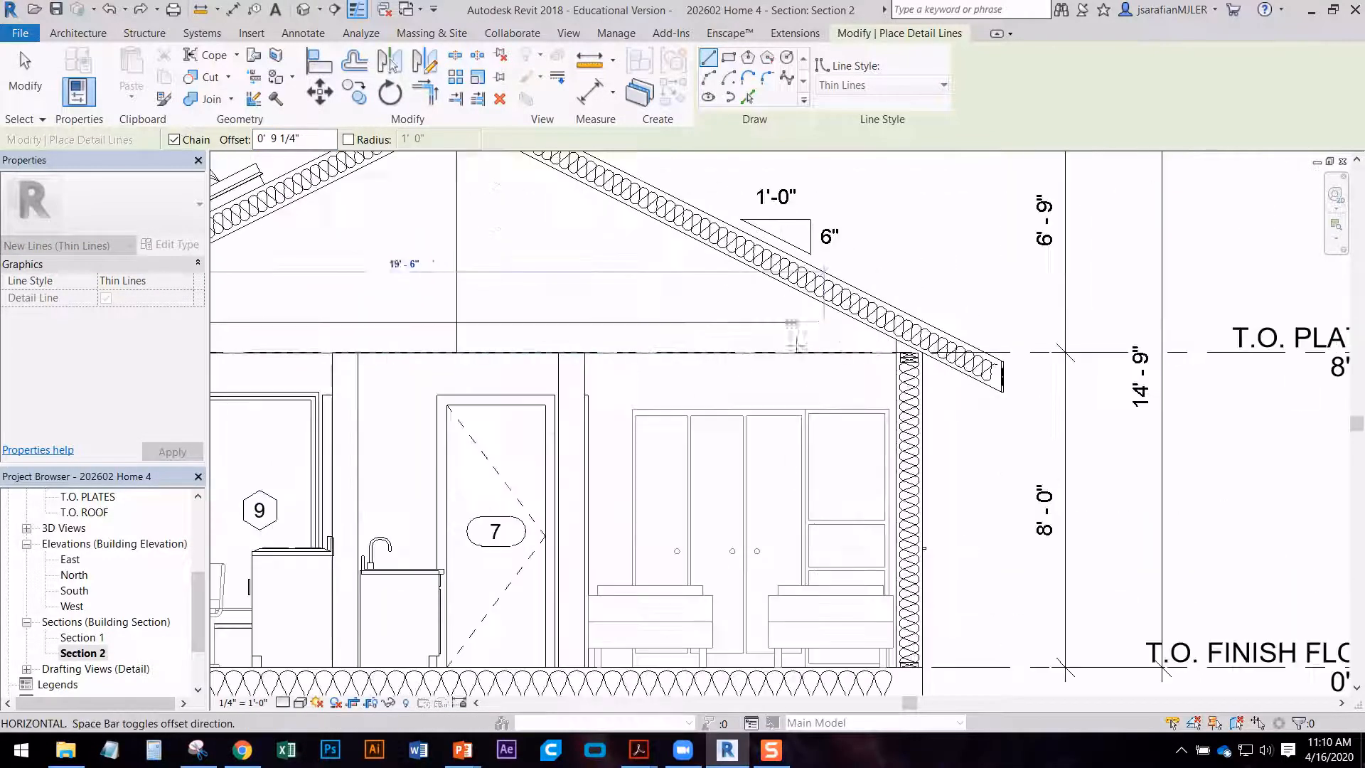
left_click(900, 352)
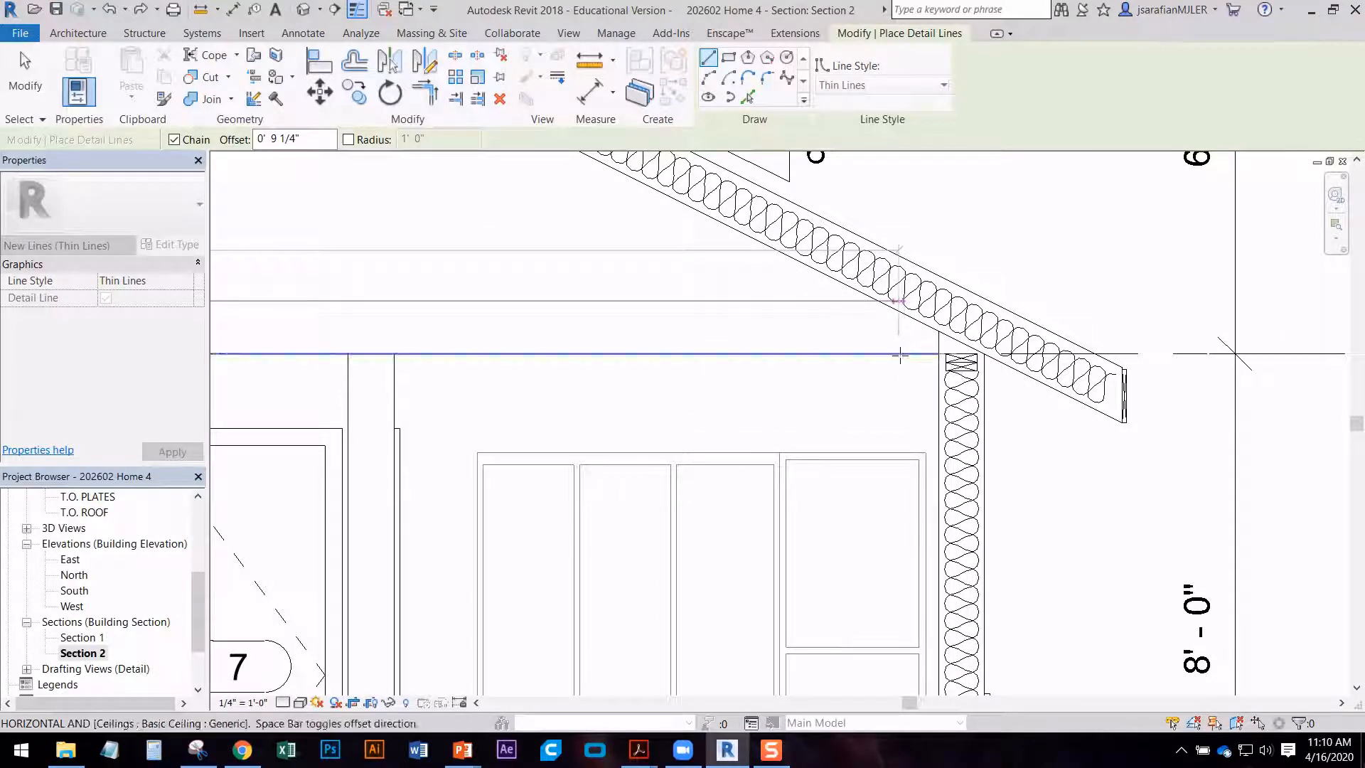
key("Escape")
key("Escape")
- Extend the bedroom-side end of the offset detail line through the insulation to the roof's upper edge
scroll(889, 313, "up", 2)
scroll(882, 320, "up", 1)
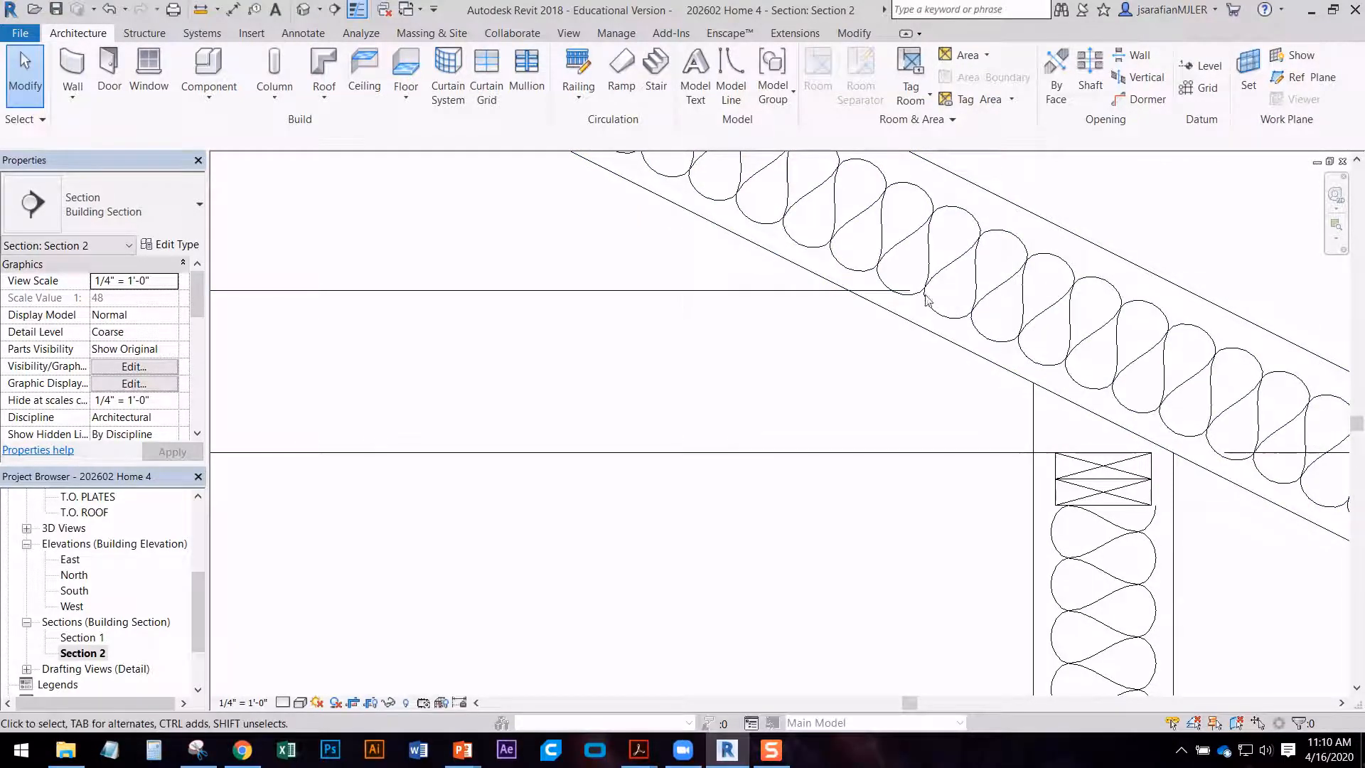
left_click(821, 291)
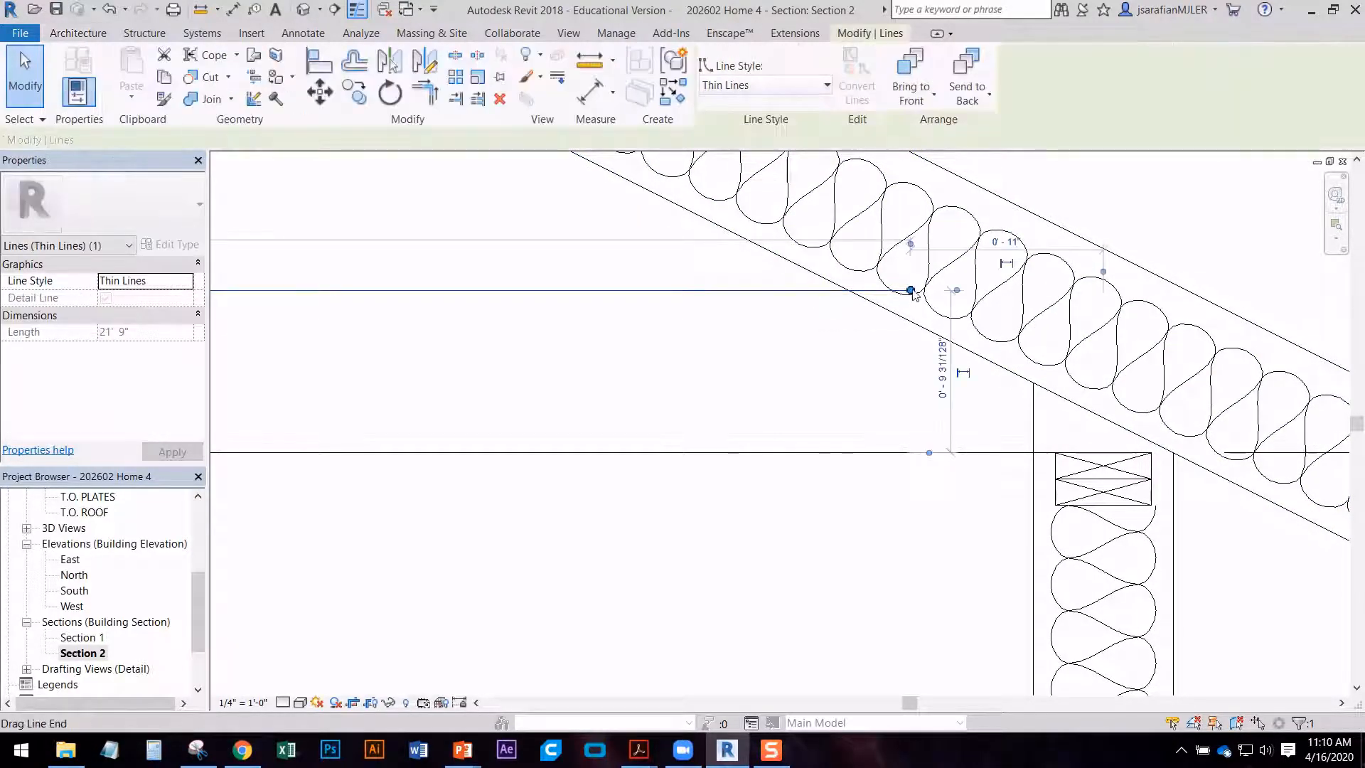
left_click_drag(911, 290, 1184, 290)
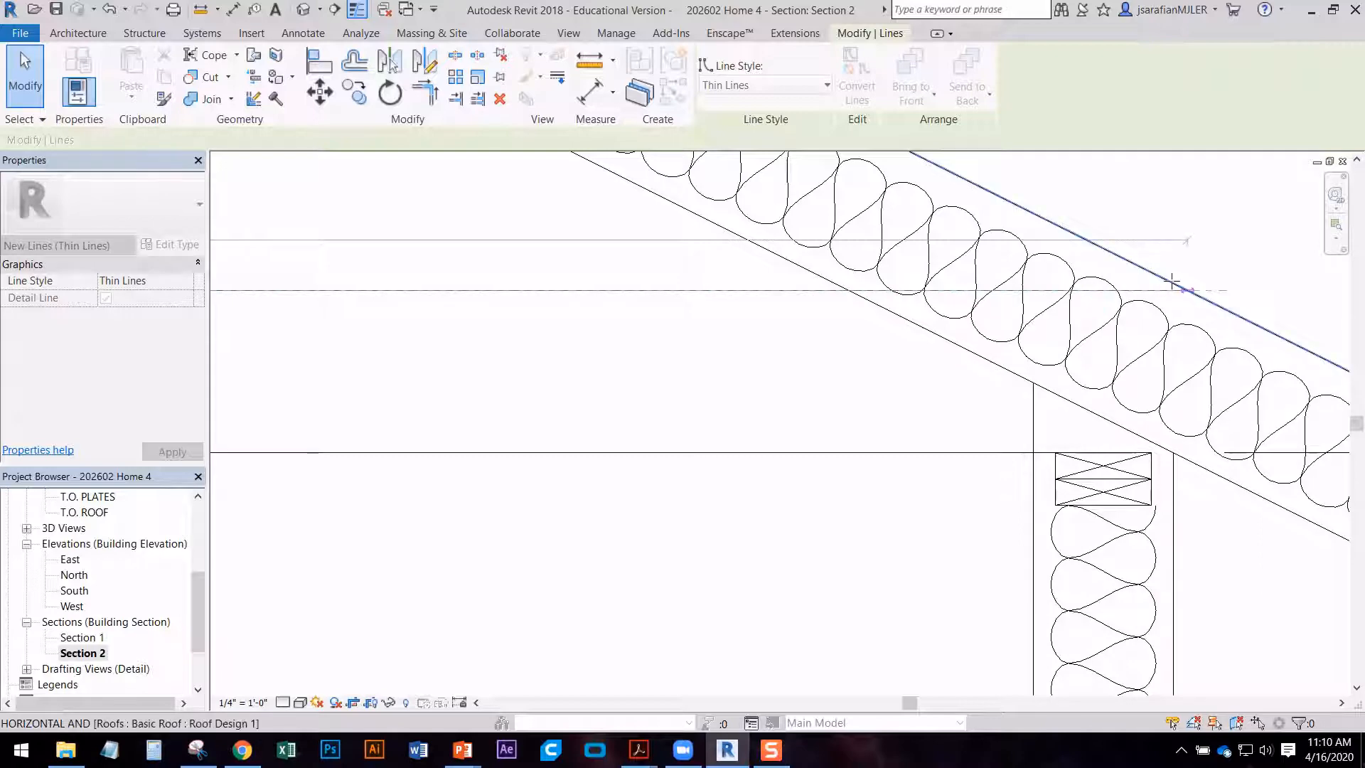
key("Escape")
- Shorten the bedroom-side end of the detail line above the ceiling so it stops at the underside of the roof
middle_click_drag(900, 360, 825, 474)
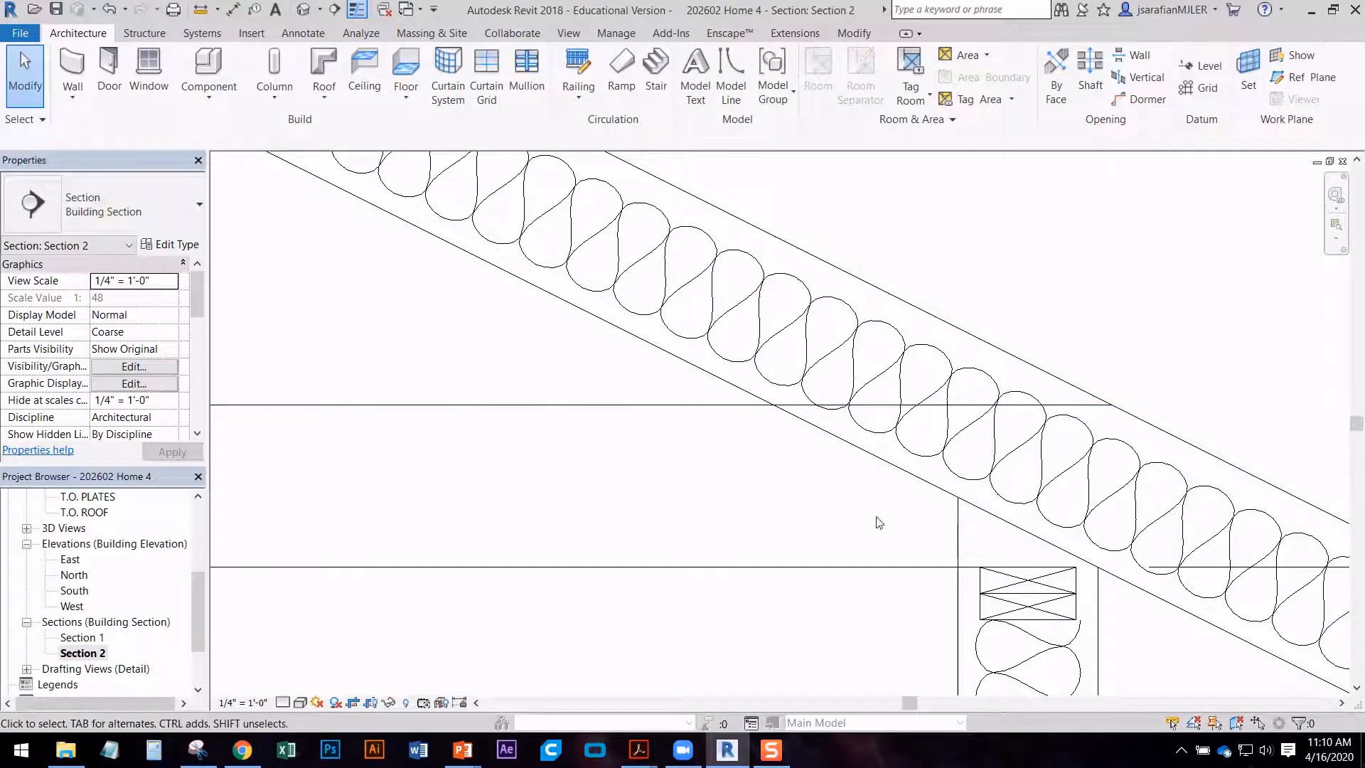
middle_click_drag(882, 511, 819, 426)
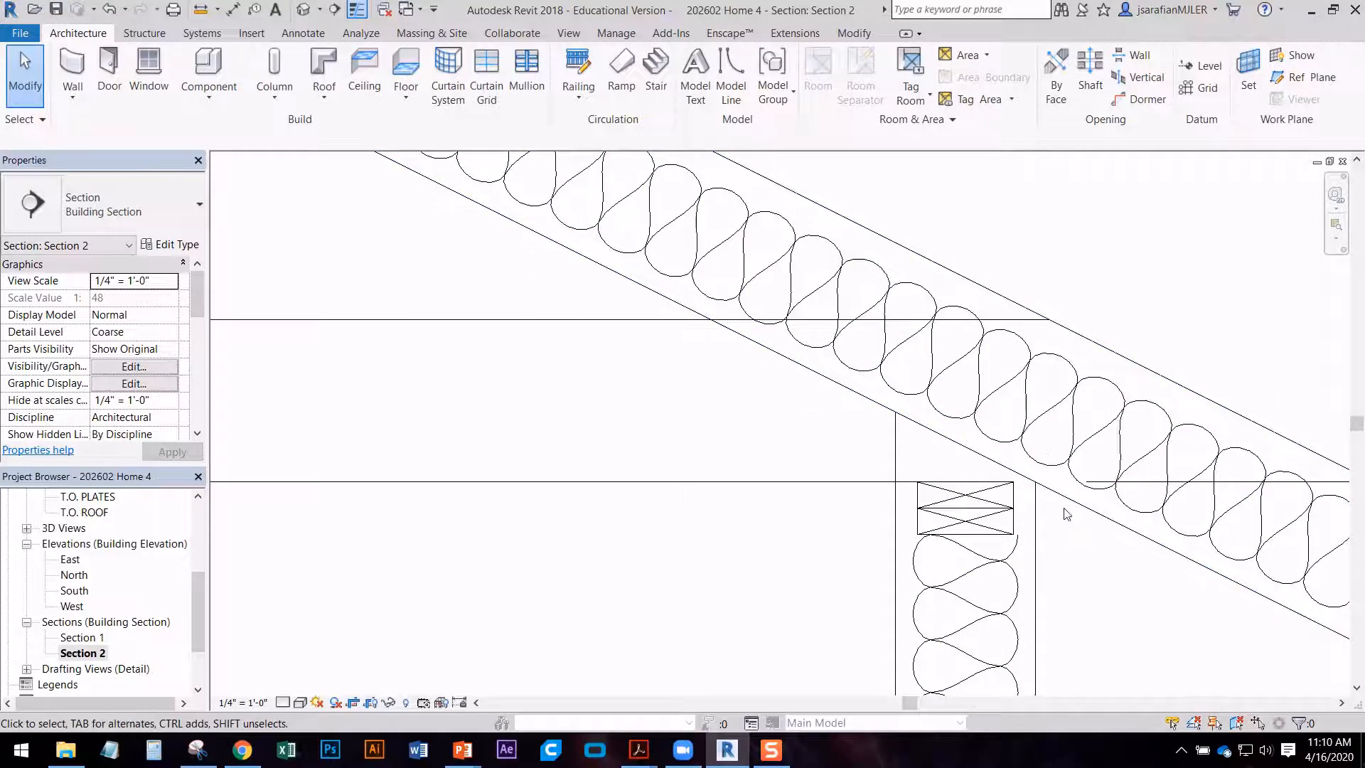
middle_click_drag(716, 327, 756, 409)
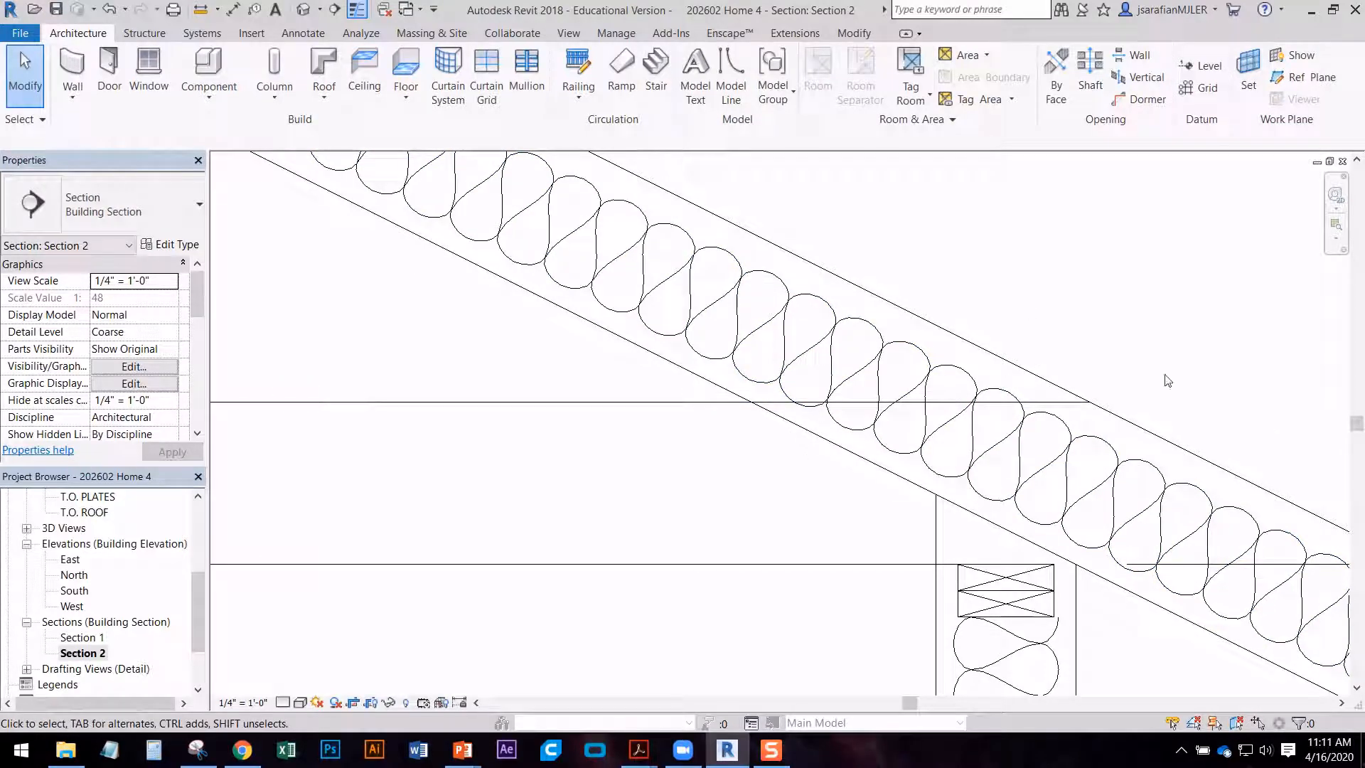
middle_click_drag(686, 441, 796, 443)
scroll(1088, 441, "down", 3)
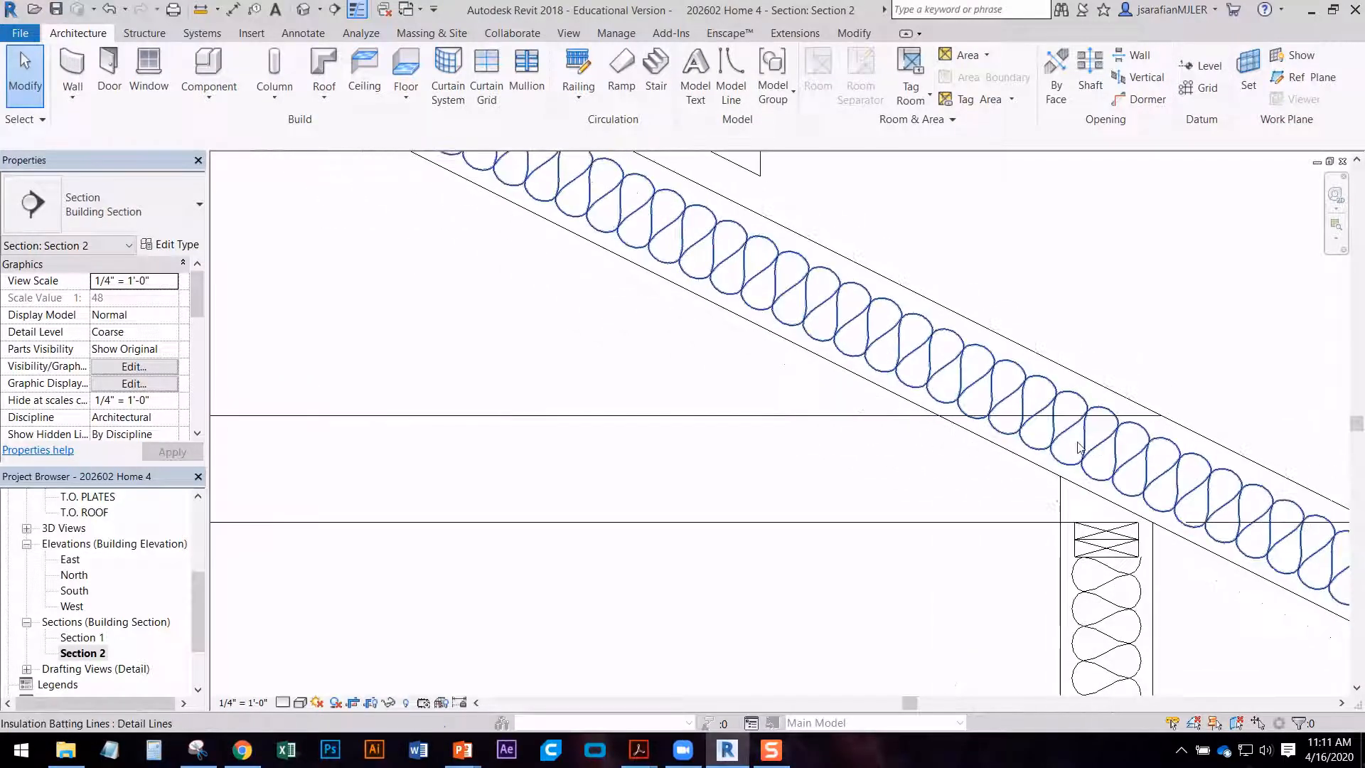
scroll(1079, 447, "up", 3)
left_click(962, 416)
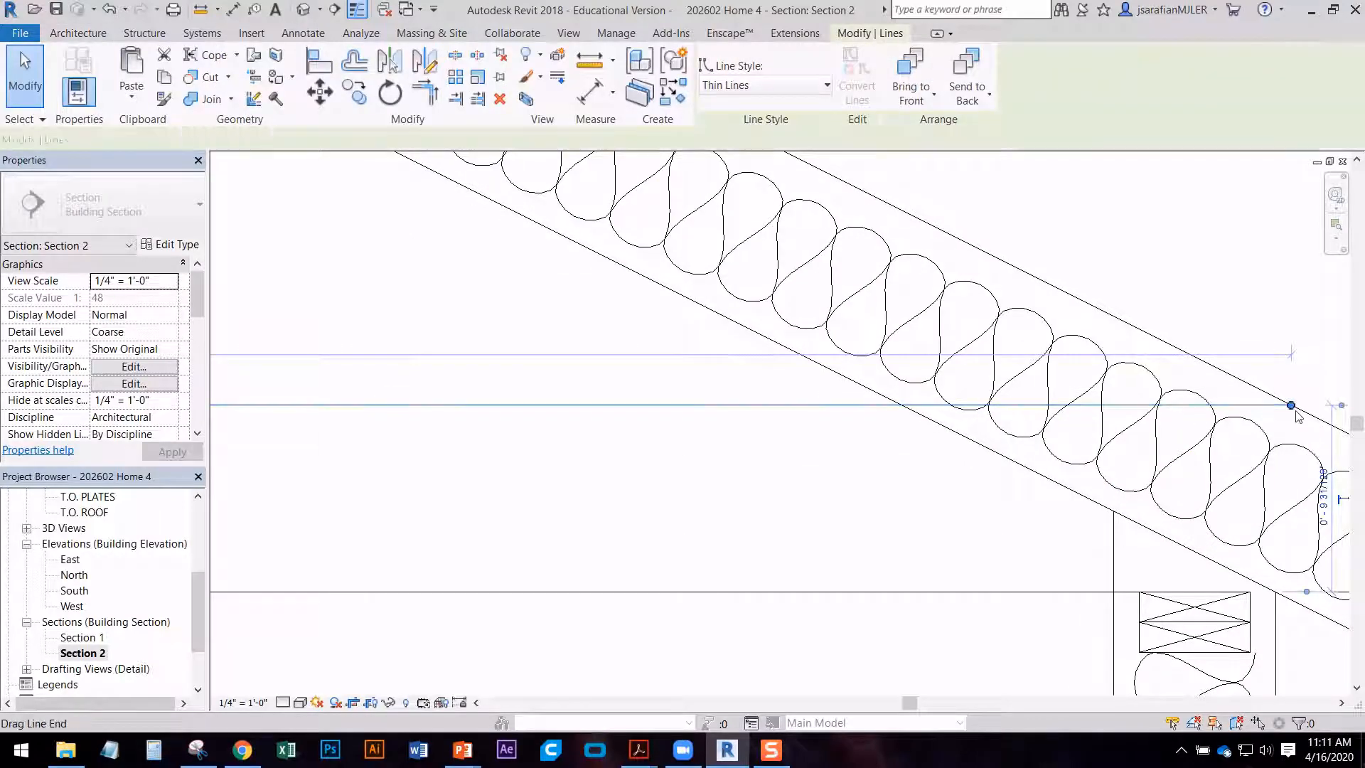
left_click_drag(1297, 412, 902, 405)
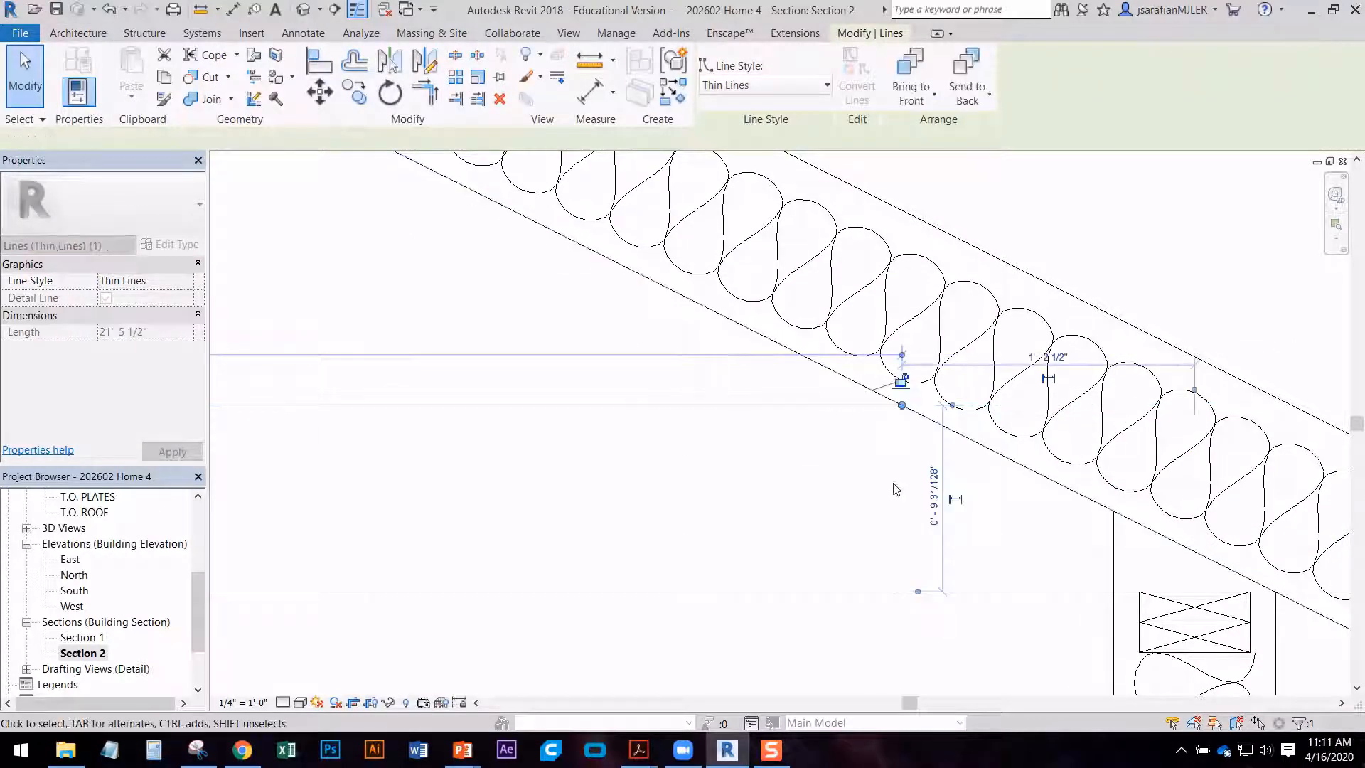
left_click(896, 489)
- Shorten the kitchen-side end of the same detail line so it stops at the underside of the opposite roof slope
scroll(896, 489, "down", 5)
middle_click_drag(519, 472, 987, 470)
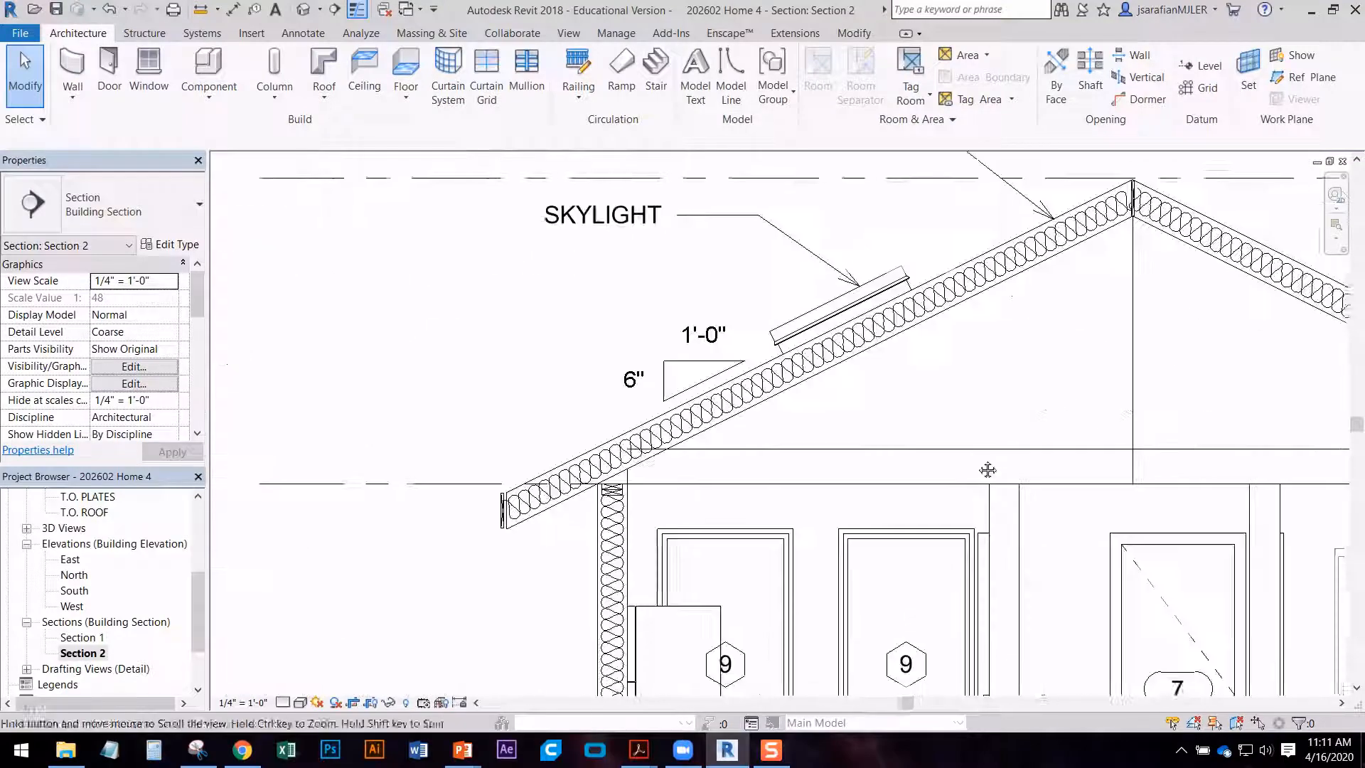
scroll(684, 466, "up", 3)
left_click(668, 431)
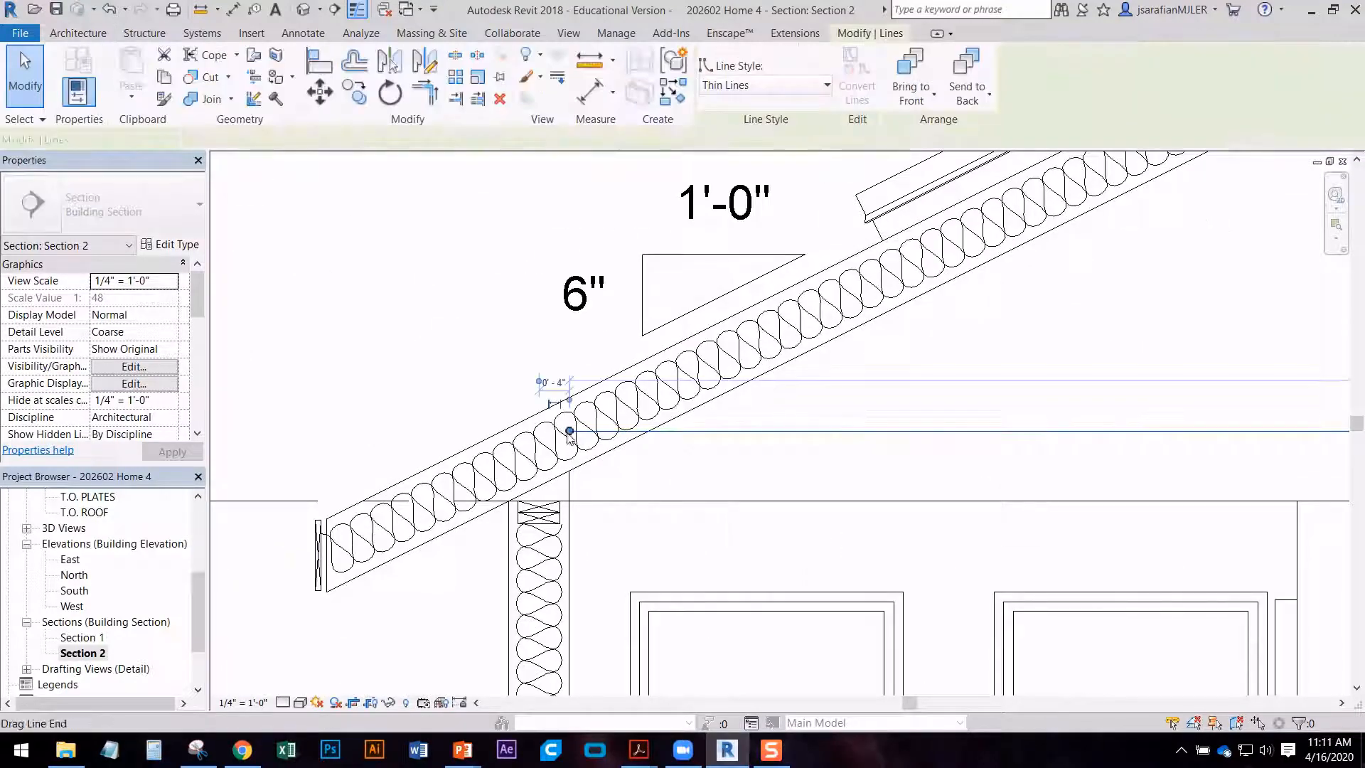
left_click(466, 335)
scroll(344, 428, "down", 2)
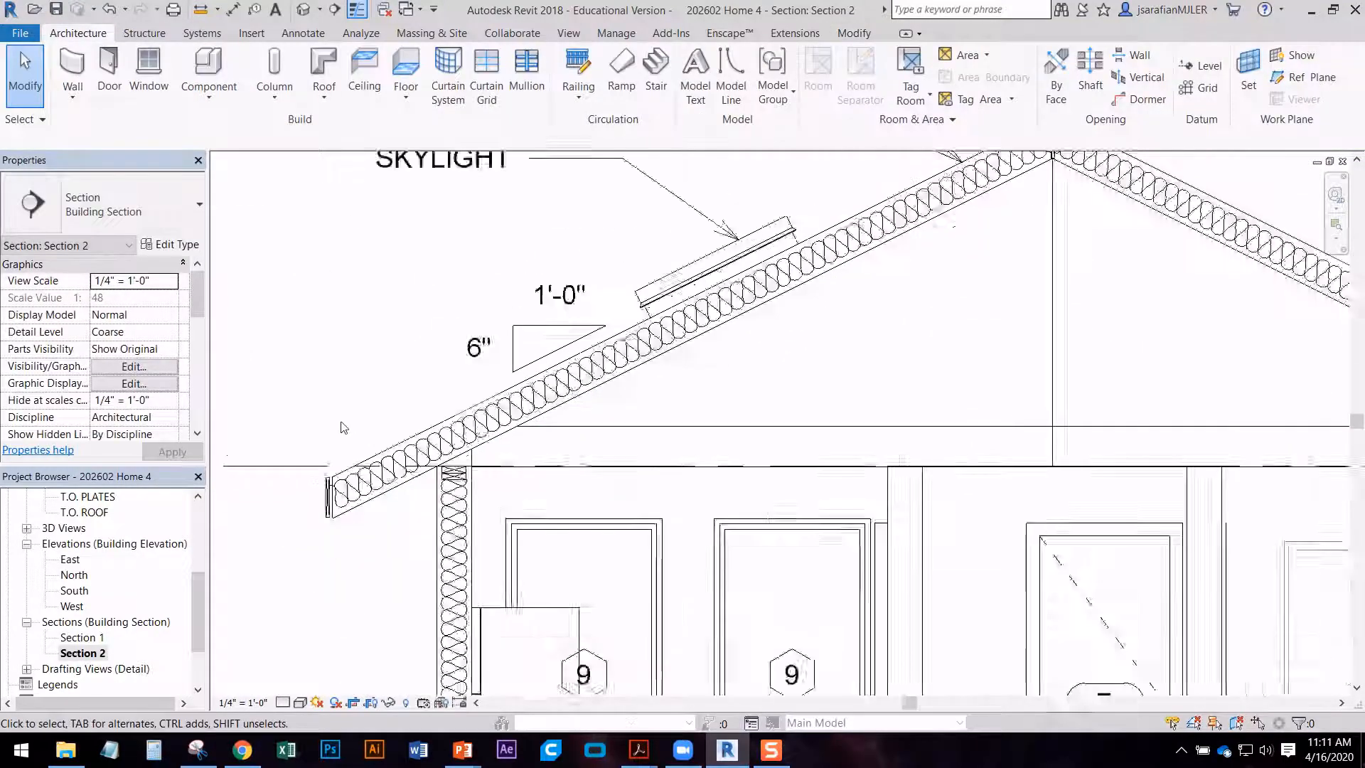
- Delete the batt insulation from both roof slopes
scroll(401, 424, "down", 5)
middle_click_drag(798, 448, 792, 412)
scroll(638, 429, "up", 2)
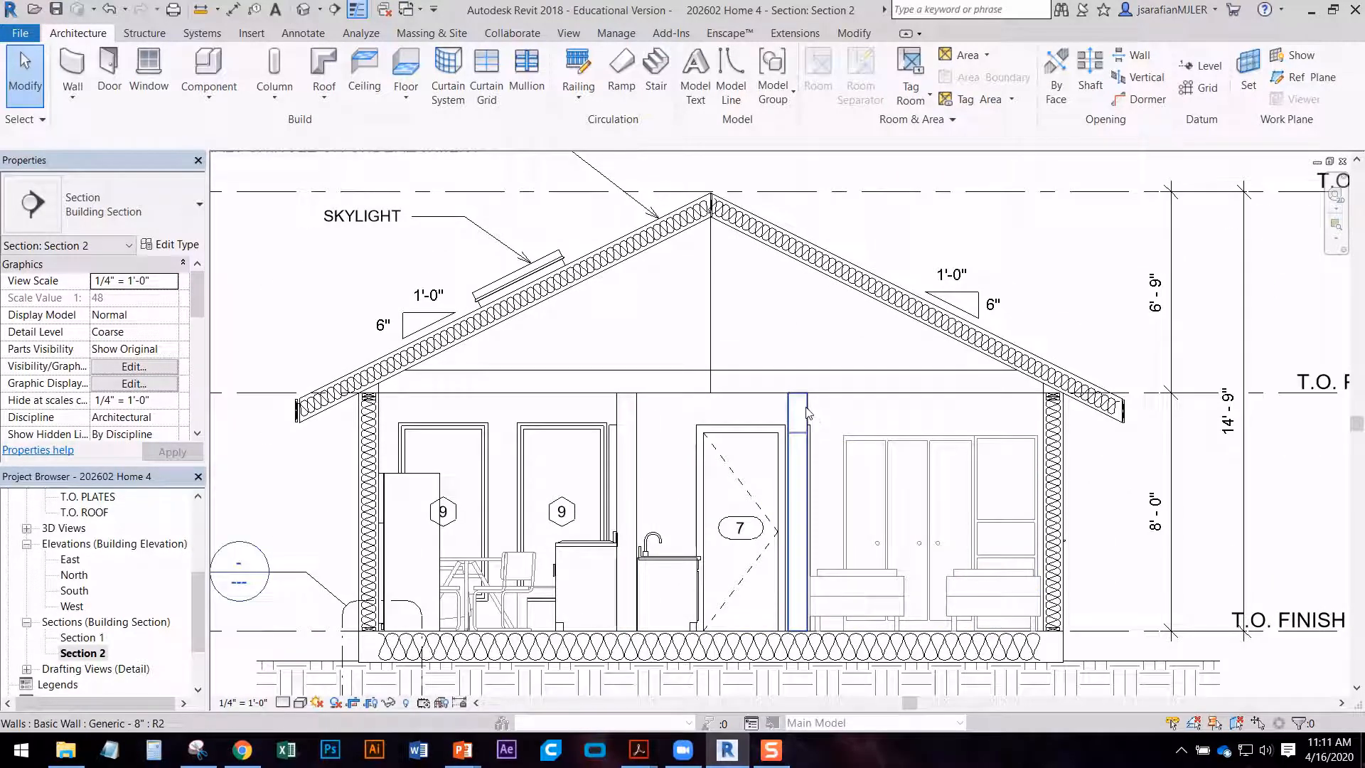
middle_click_drag(704, 485, 705, 422)
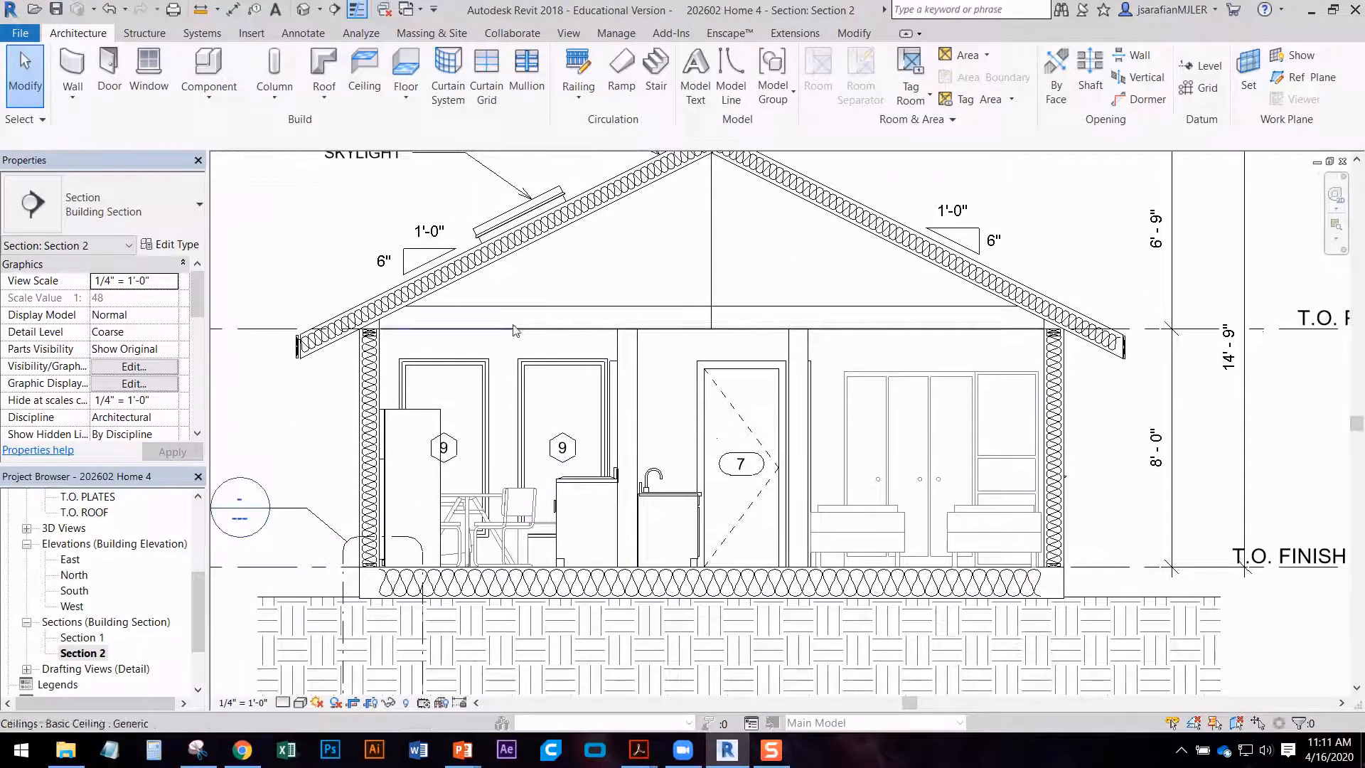
middle_click_drag(462, 335, 486, 439)
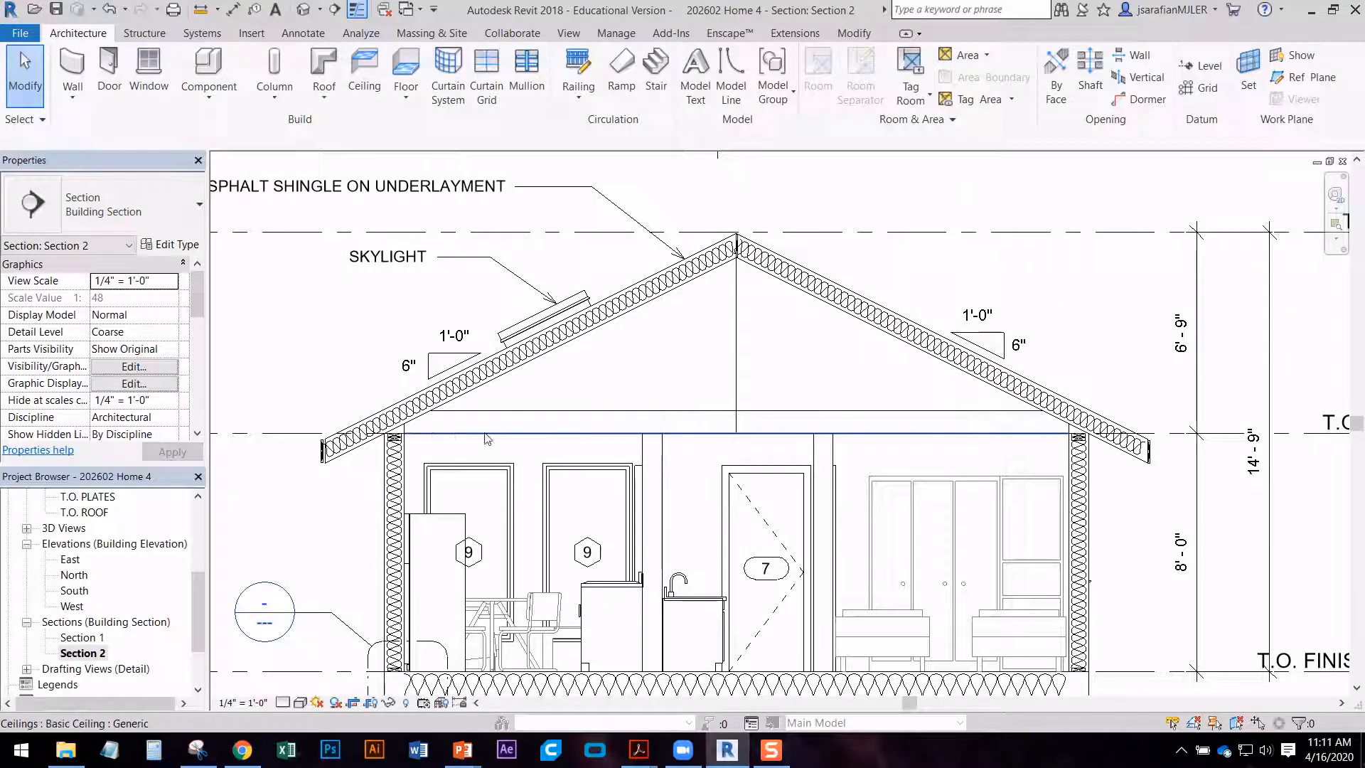
scroll(497, 448, "up", 3)
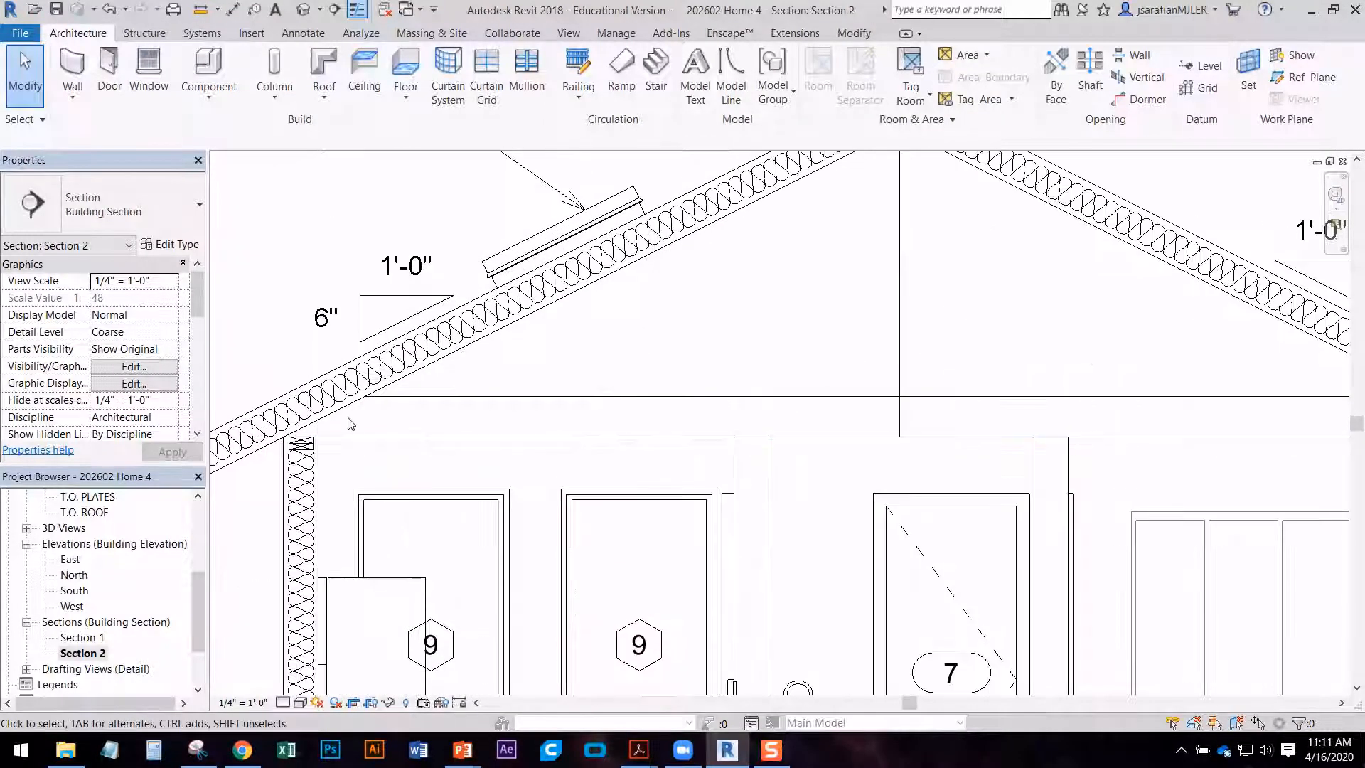
left_click(462, 329)
middle_click_drag(725, 372, 672, 483)
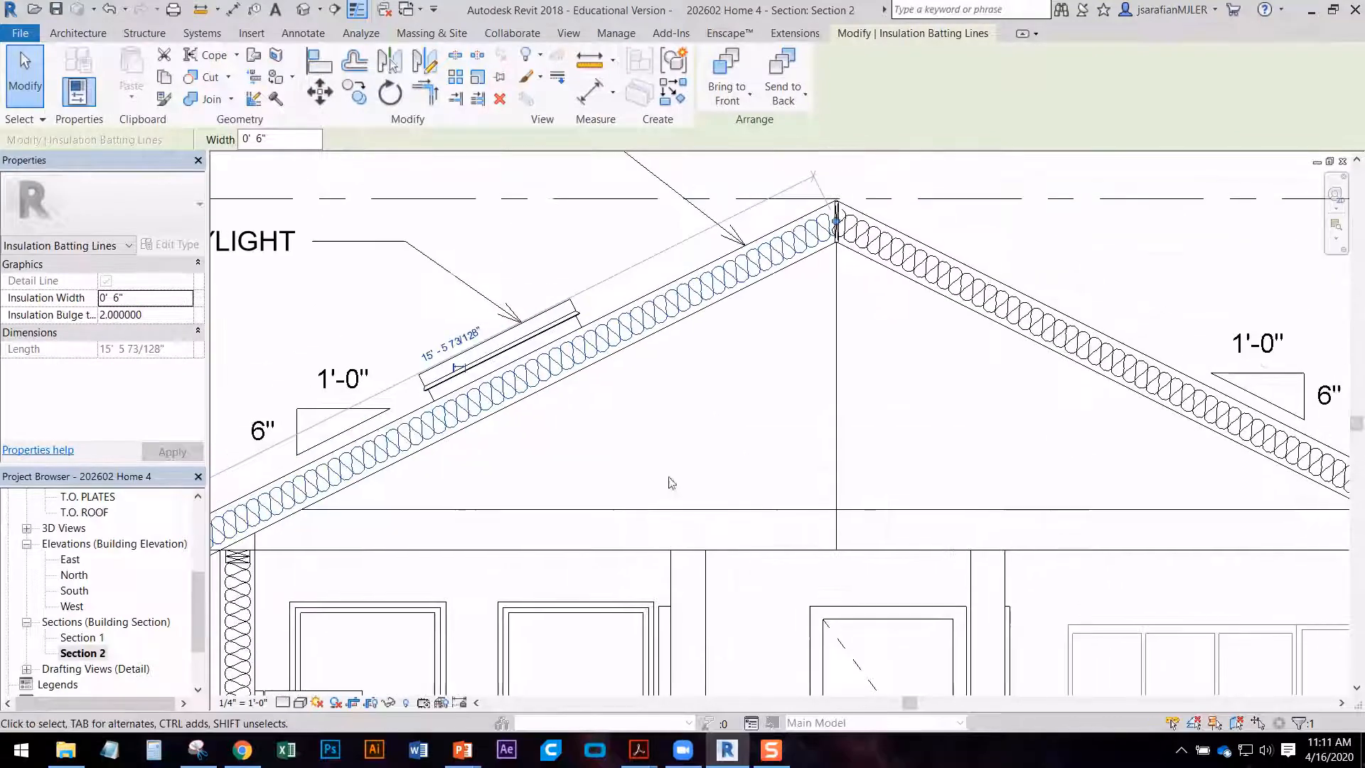
scroll(739, 320, "down", 2)
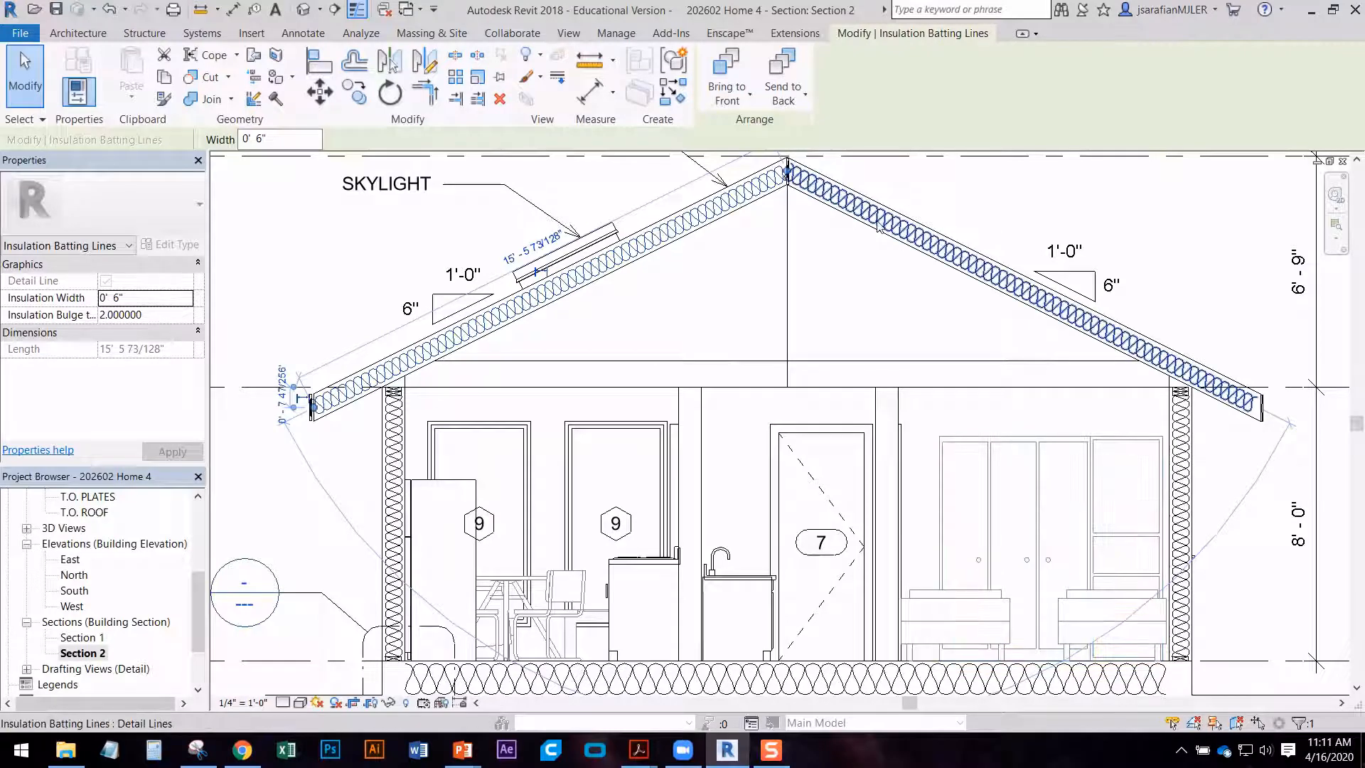
key("Delete")
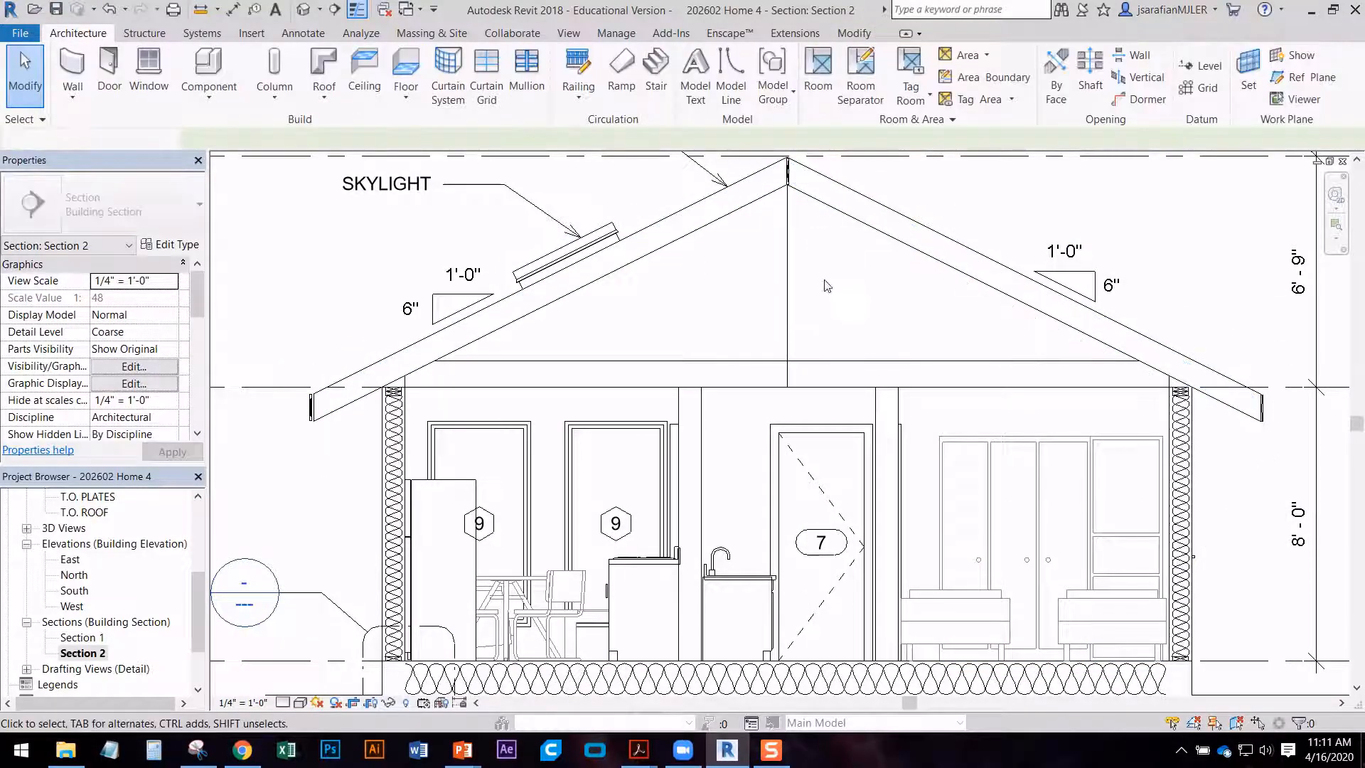
- Try batt insulation between the ceiling and the detail line above it, with widths of 0' 11" and 0' 10"
scroll(417, 379, "up", 3)
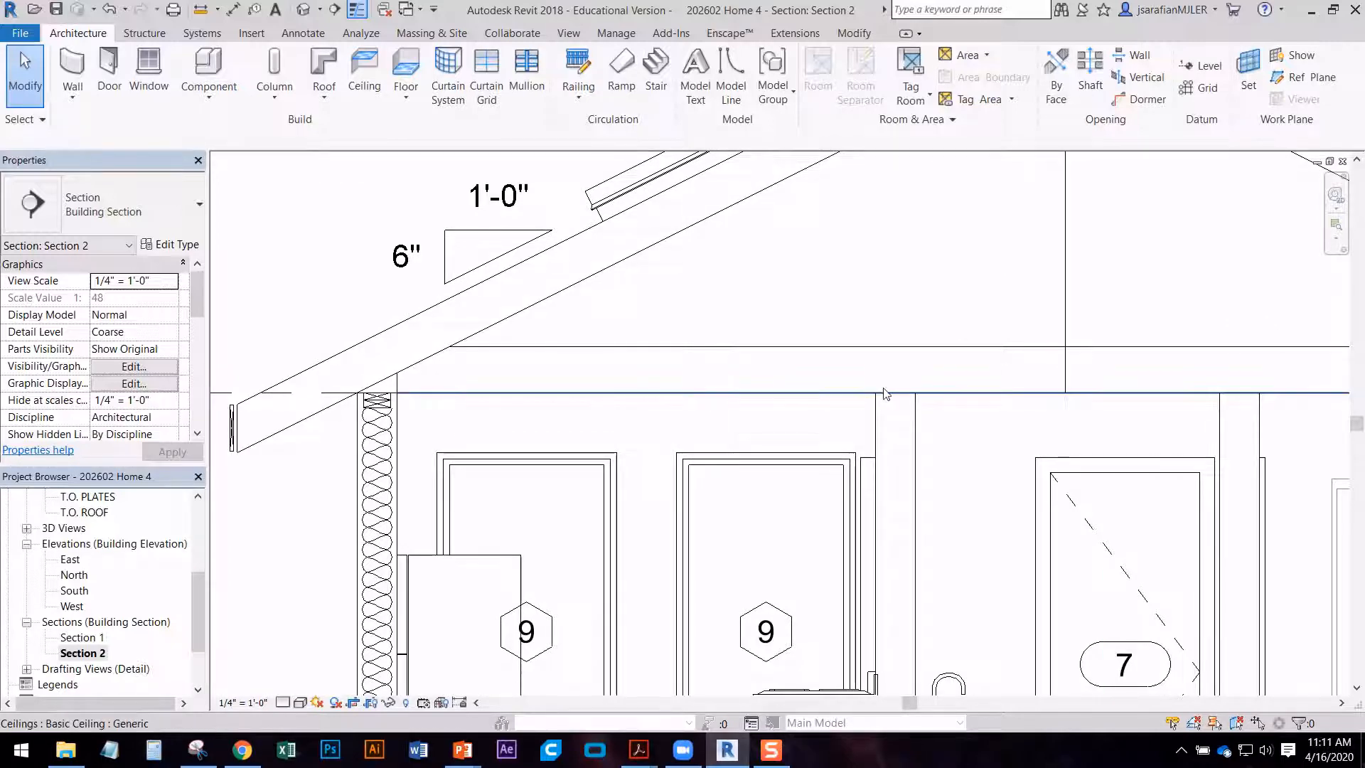
middle_click_drag(569, 419, 345, 388)
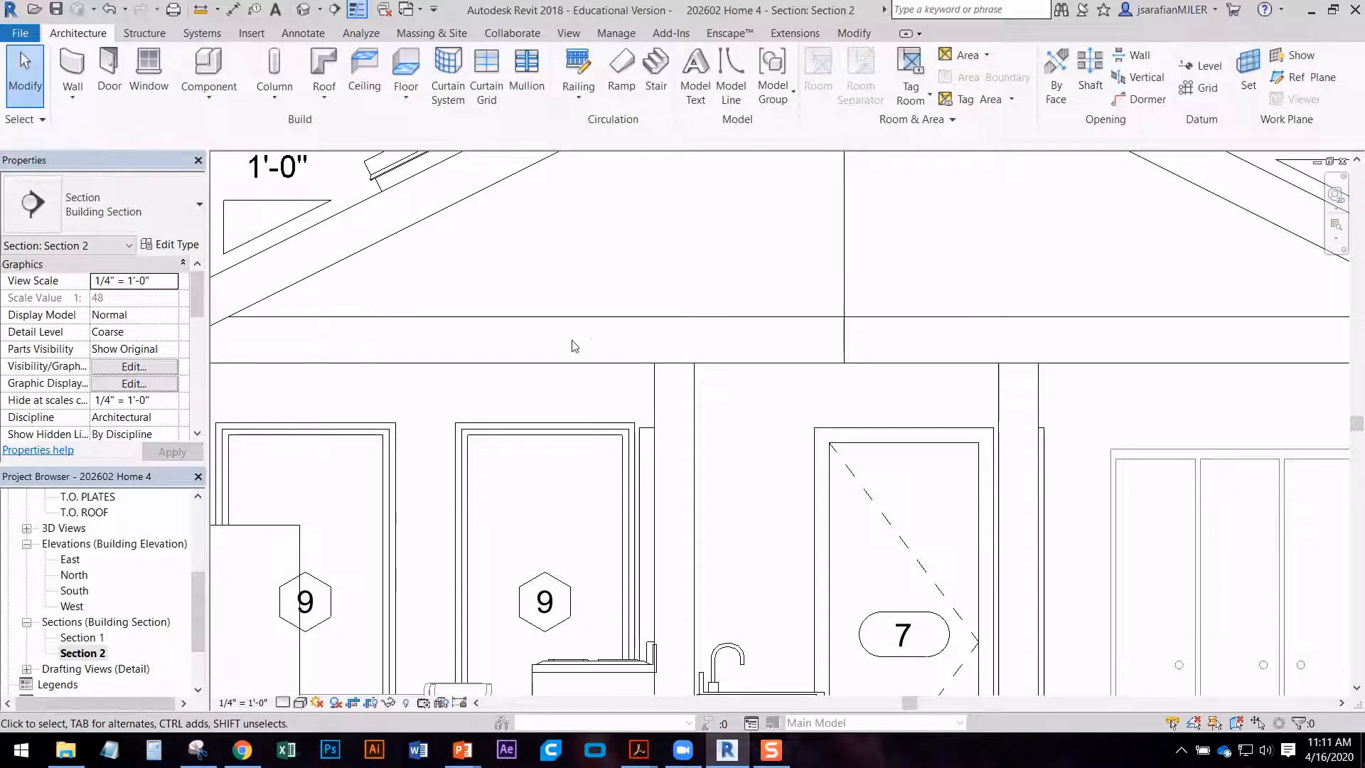
middle_click_drag(489, 354, 661, 356)
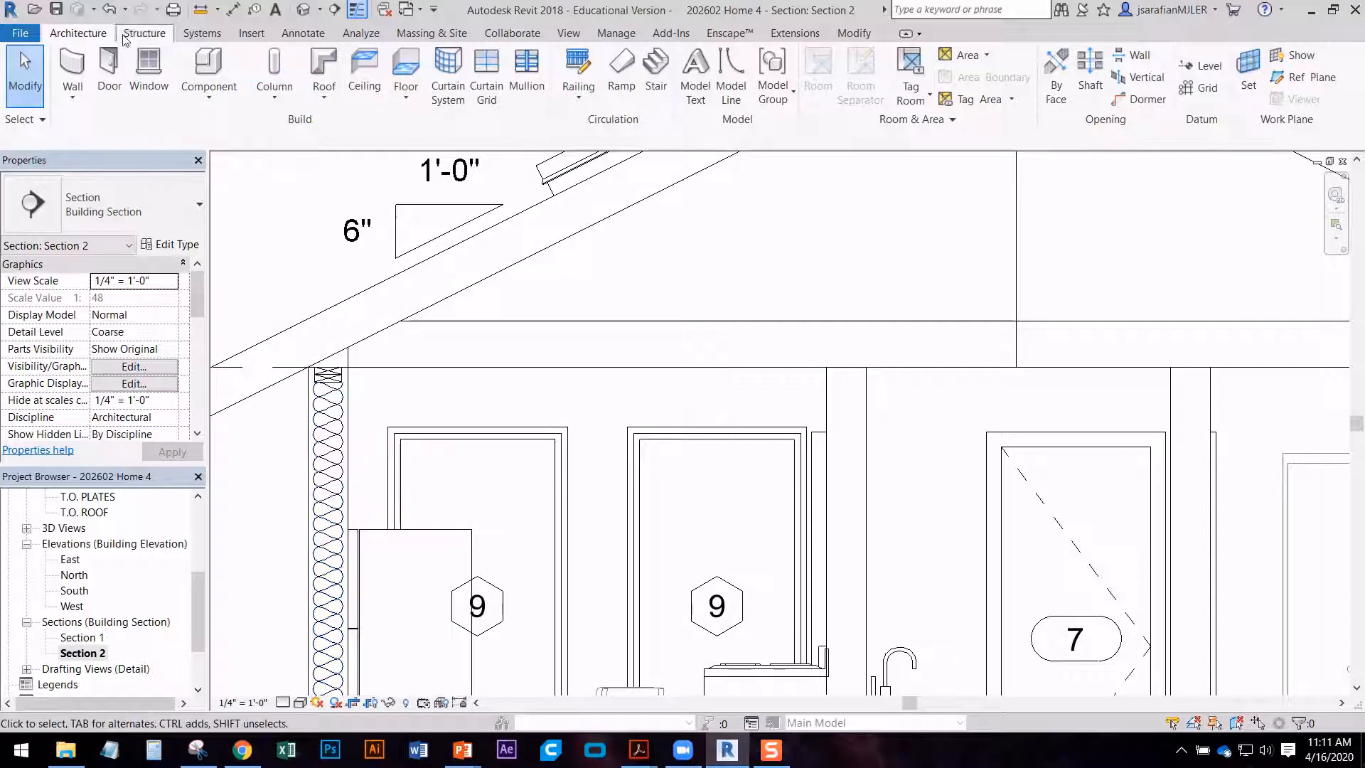
left_click(312, 34)
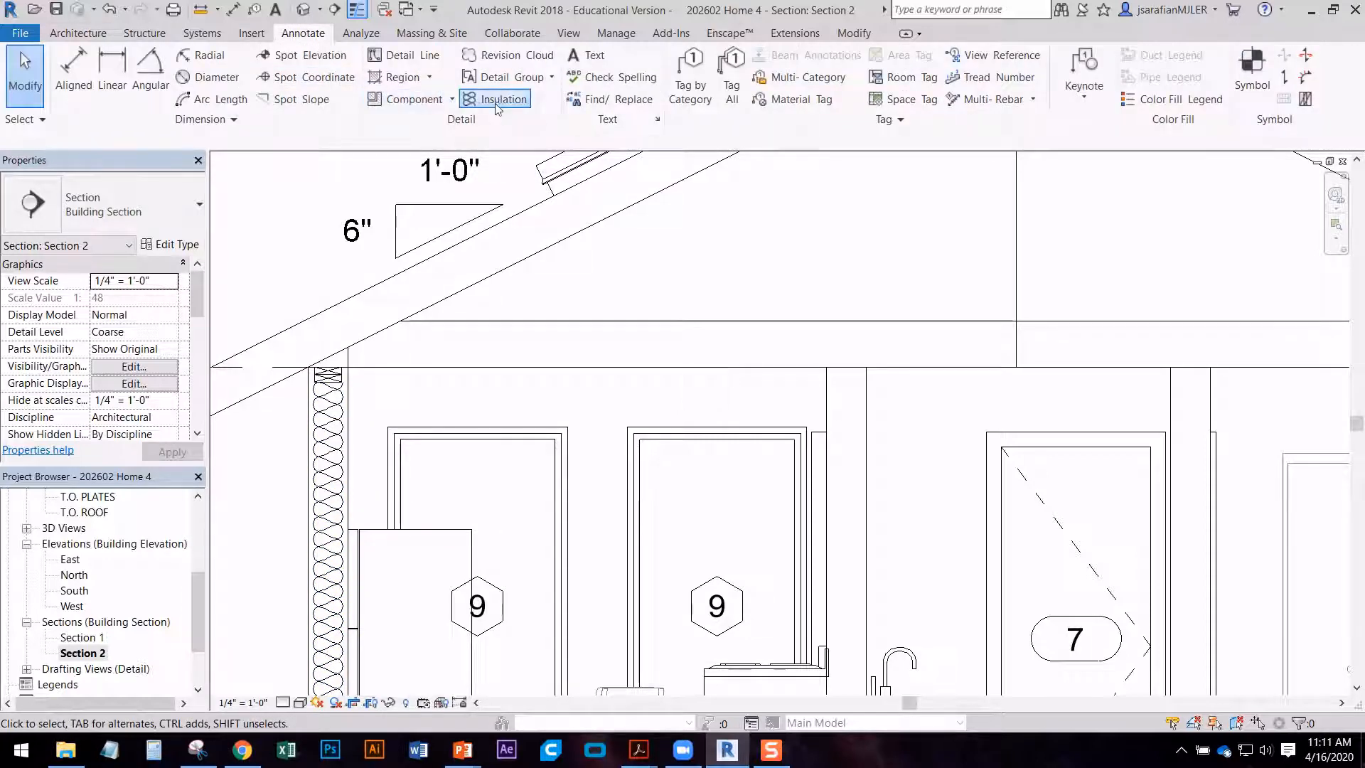
left_click(498, 99)
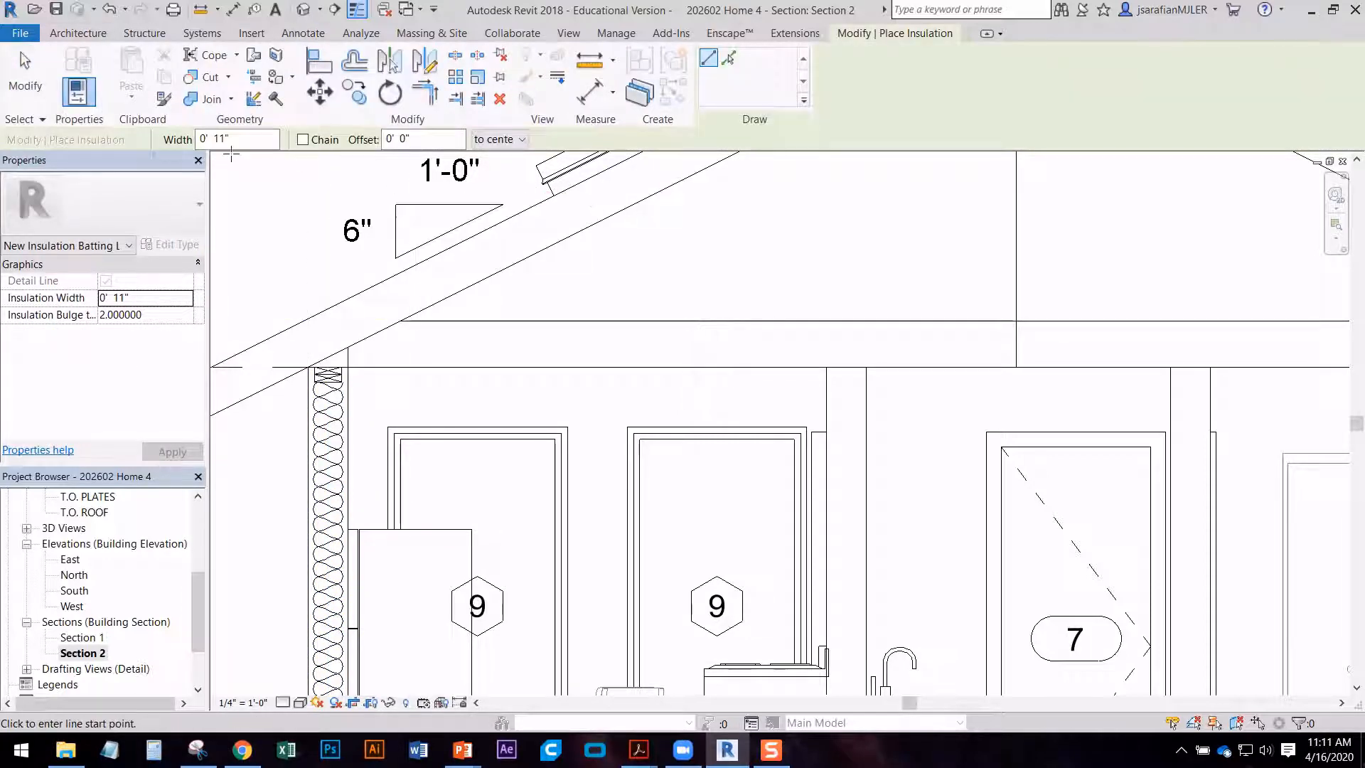
left_click(347, 347)
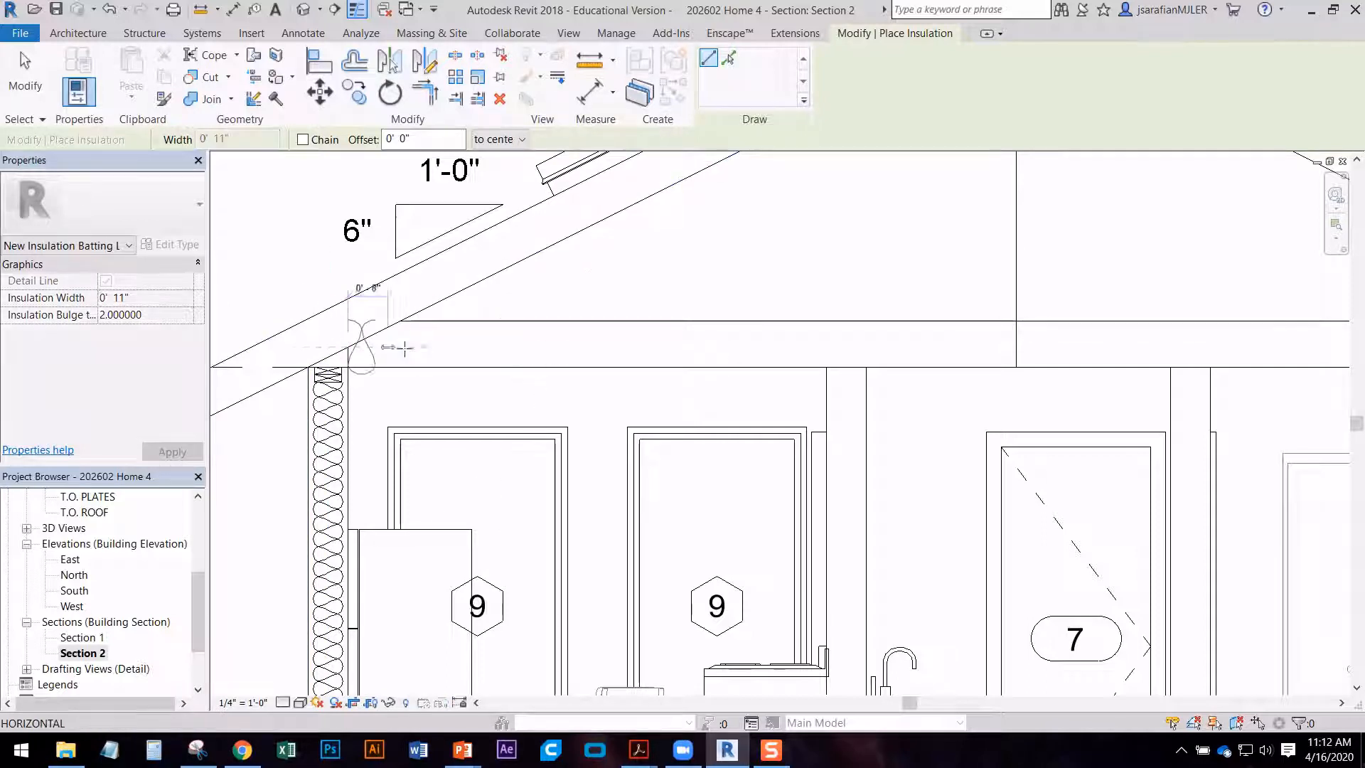
key("Escape")
key("Escape")
key("Return")
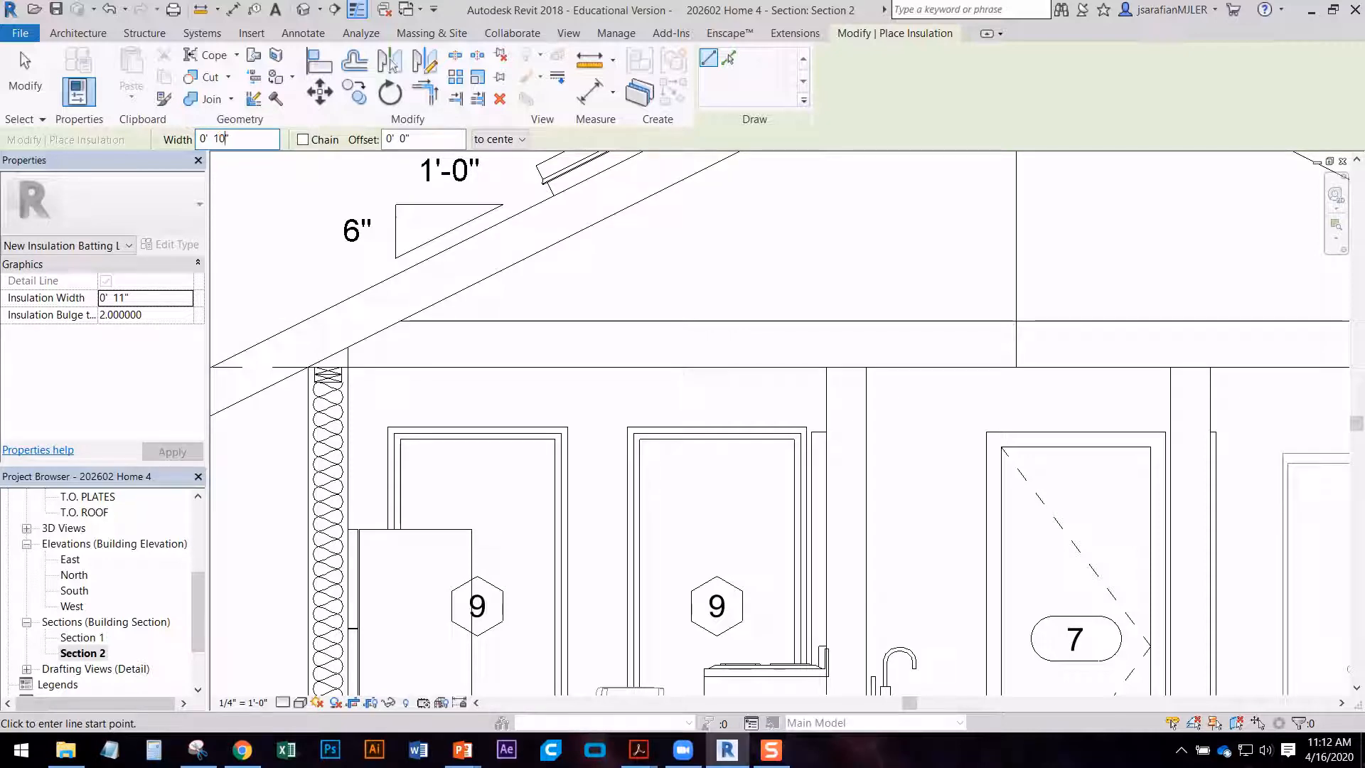
middle_click_drag(1276, 438, 647, 432)
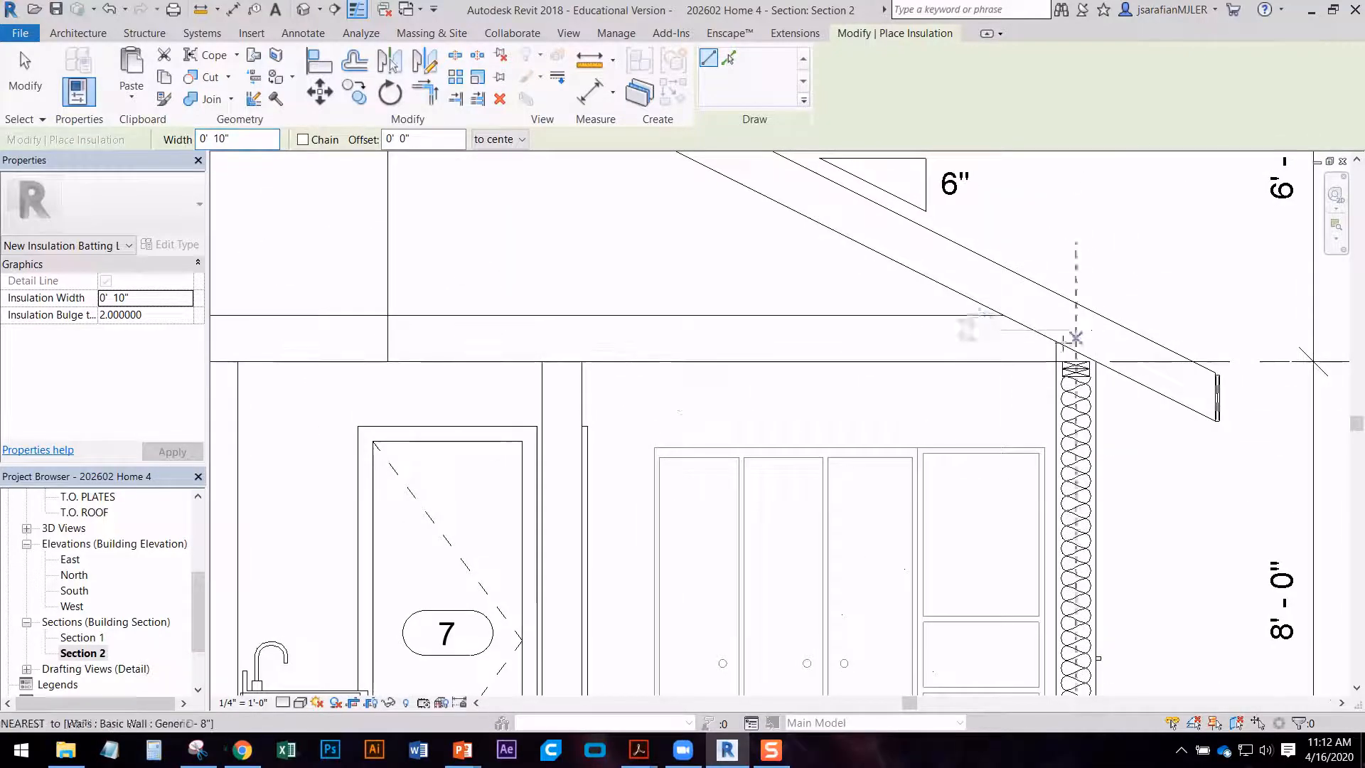
left_click(1057, 341)
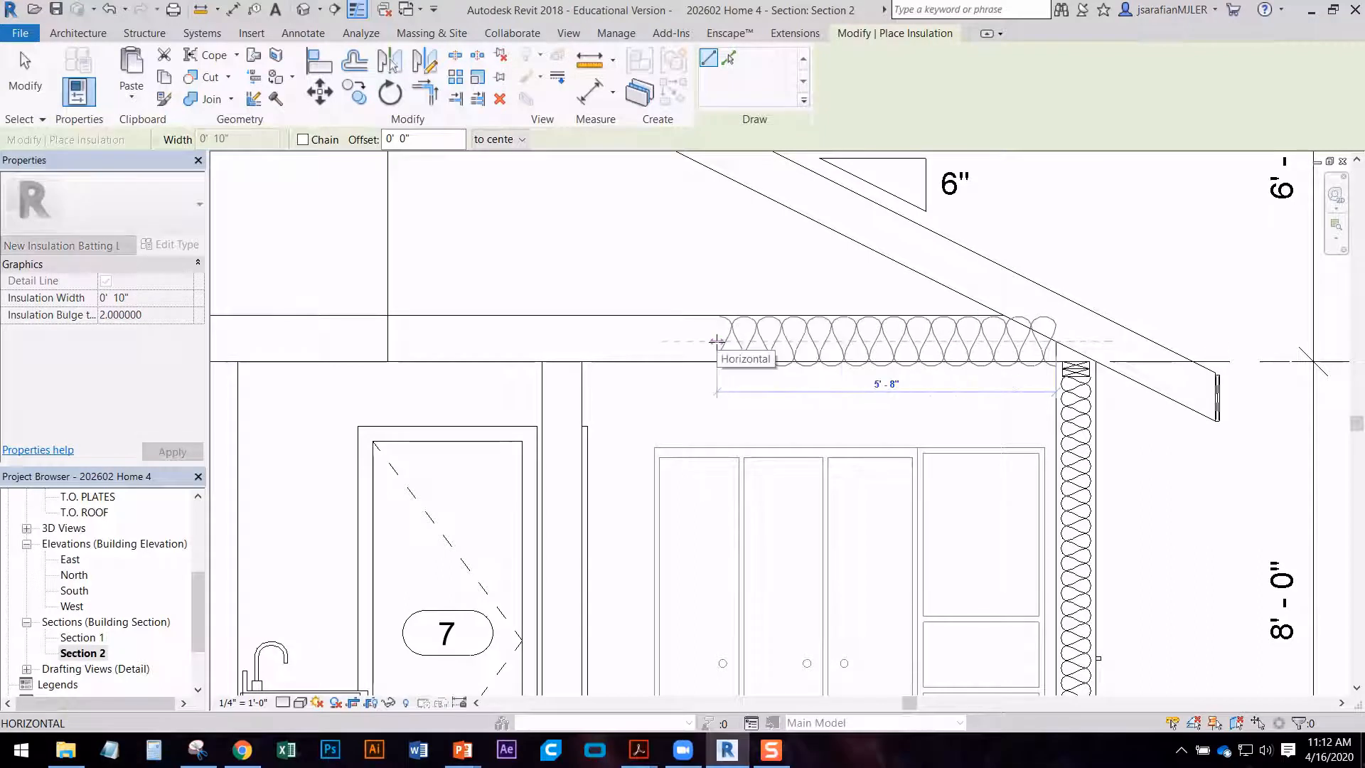
key("Escape")
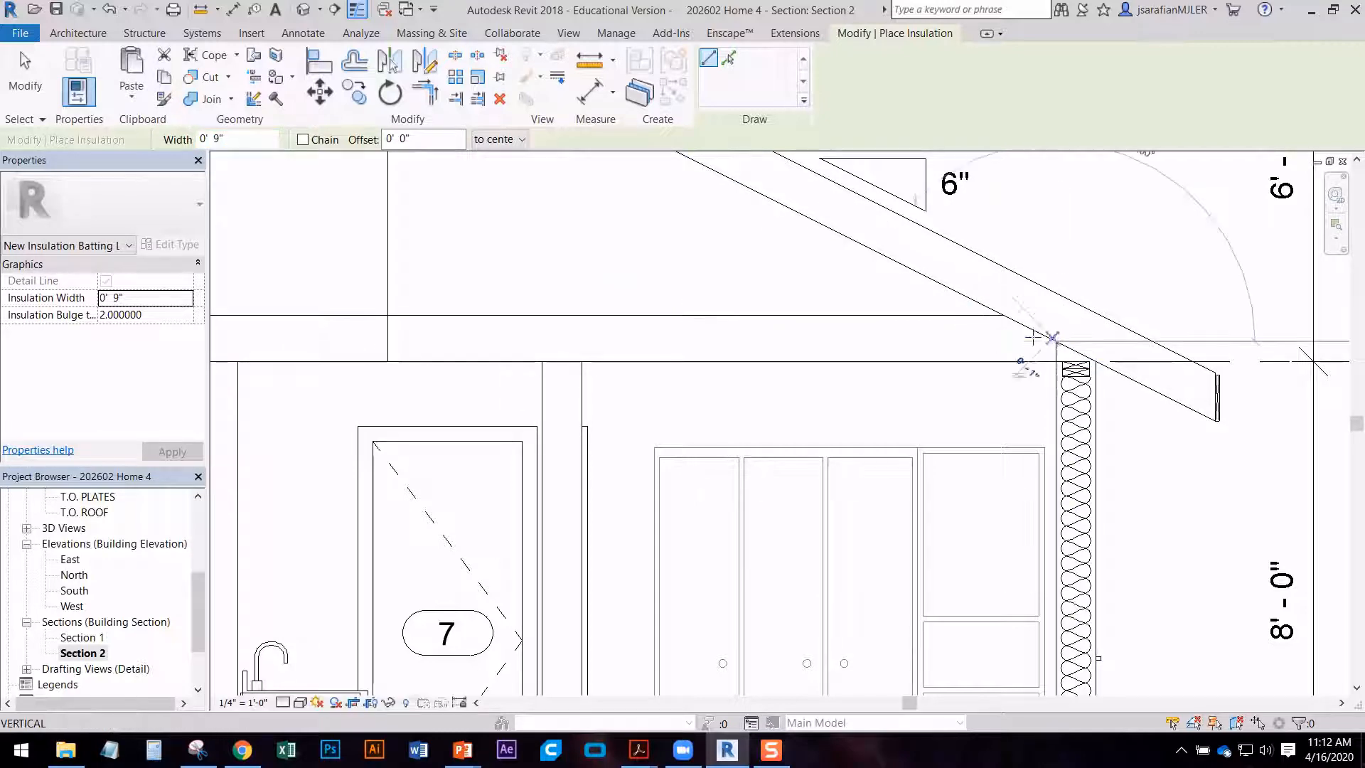
- Draw 0' 9" wide batt insulation above the ceiling from the bedroom-side exterior wall's inner face to the kitchen-side exterior wall's inner face
left_click(1057, 341)
scroll(752, 331, "down", 4)
scroll(590, 345, "up", 5)
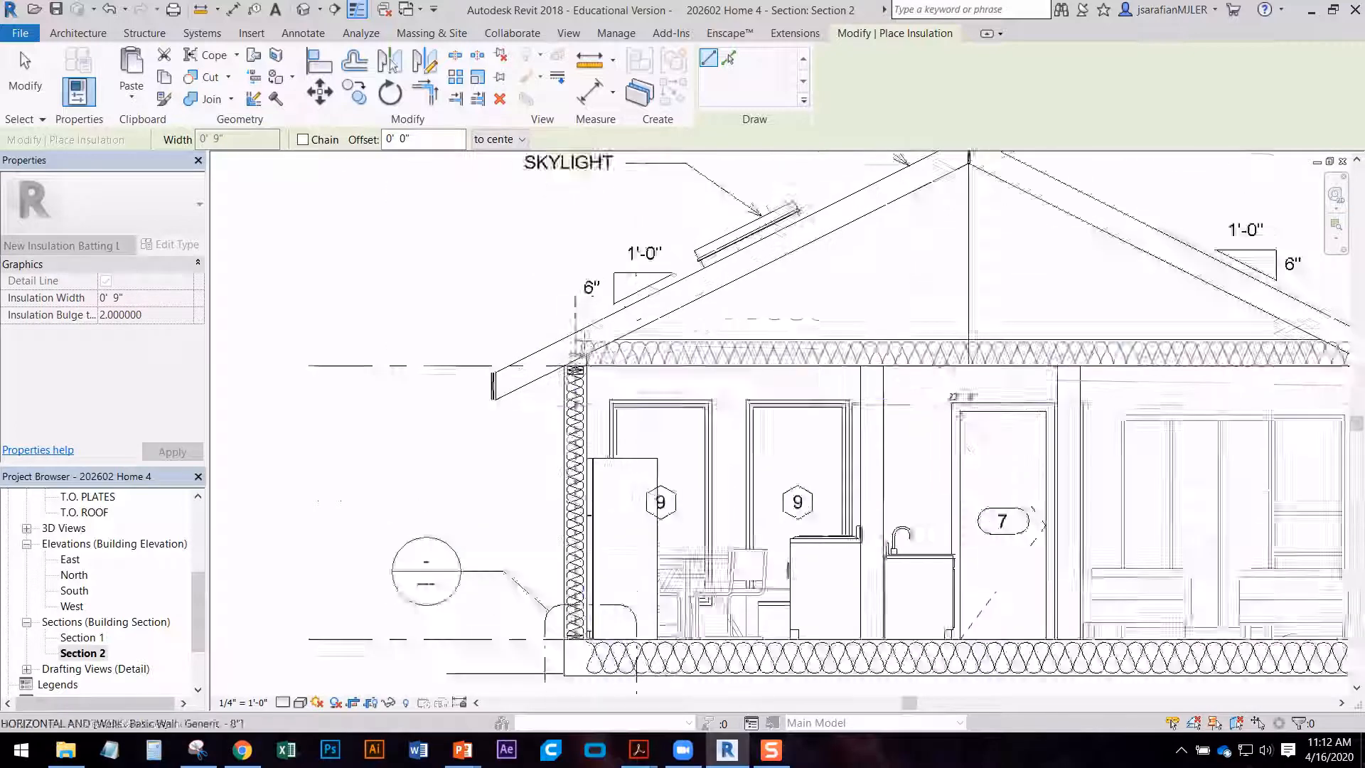
scroll(590, 345, "up", 1)
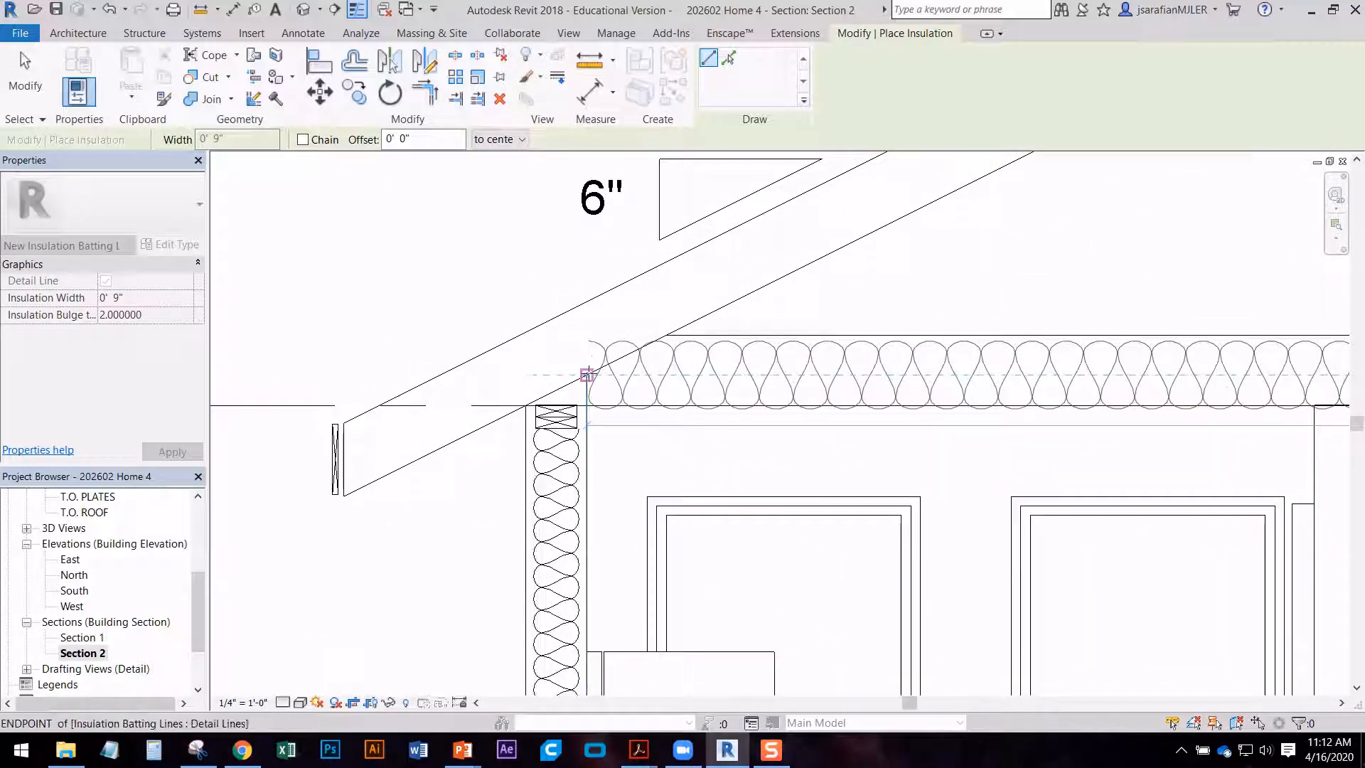
left_click(588, 374)
key("Escape")
key("Escape")
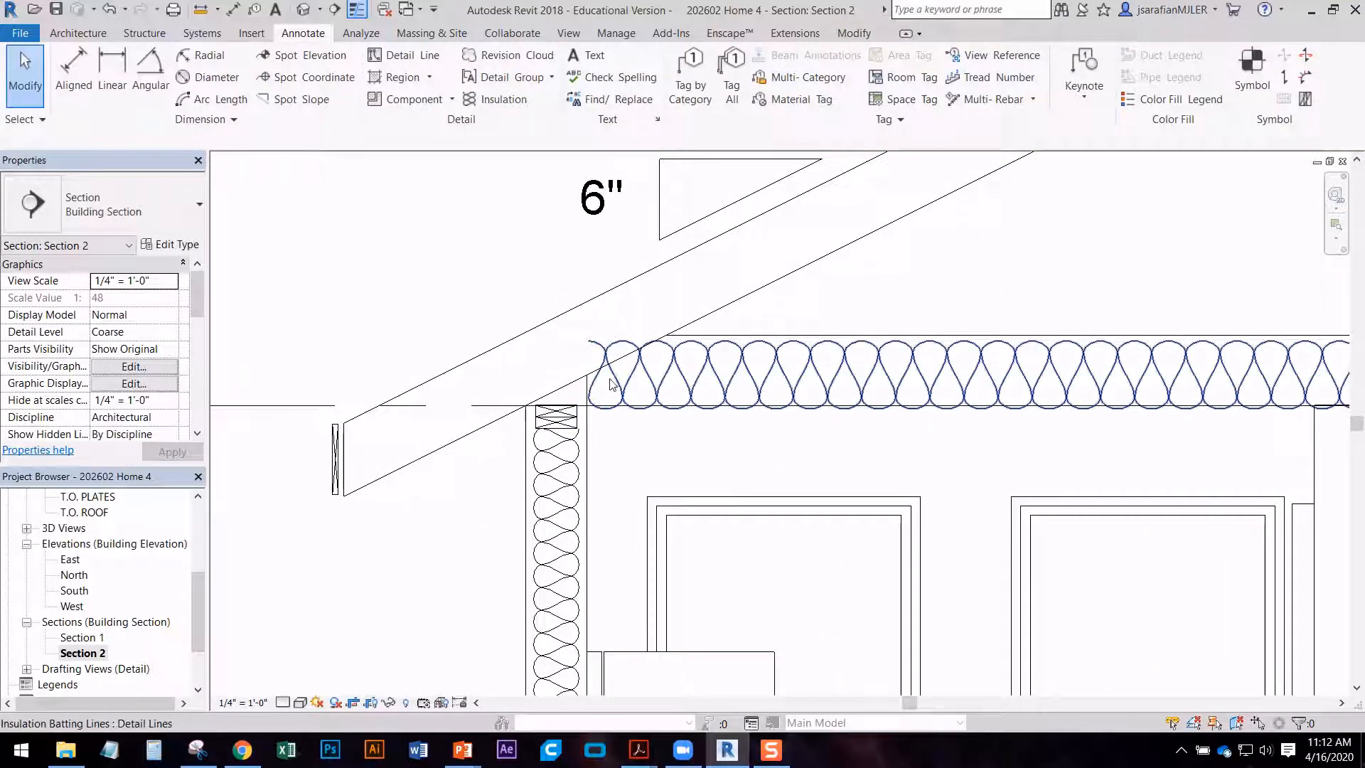
- Extend the kitchen-side end of the ceiling insulation to the outer face of the exterior wall
left_click(617, 384)
left_click_drag(587, 375, 524, 376)
key("Escape")
- Extend the bedroom-side end of the ceiling insulation to the outer face of the exterior wall
middle_click_drag(883, 421, 450, 431)
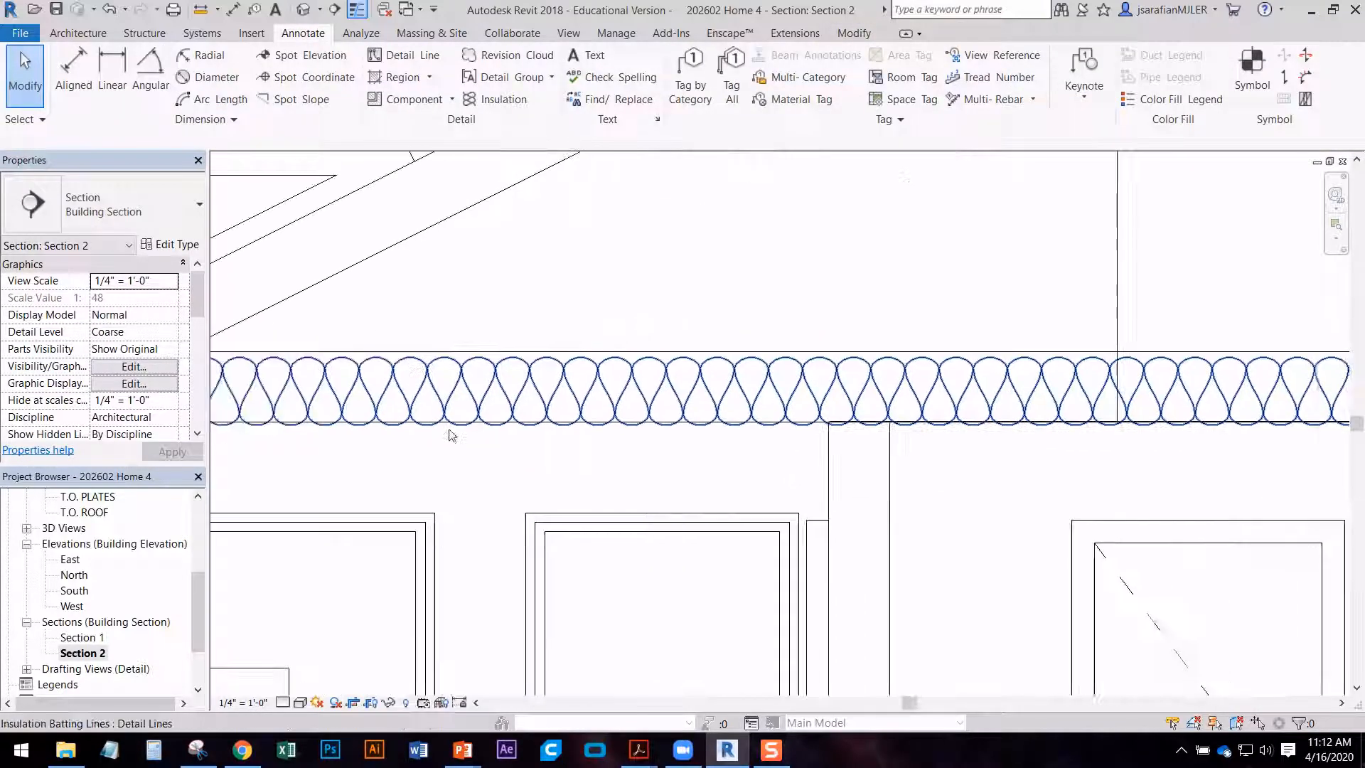
scroll(449, 431, "down", 2)
middle_click_drag(926, 418, 451, 397)
middle_click_drag(881, 408, 582, 402)
scroll(759, 395, "up", 2)
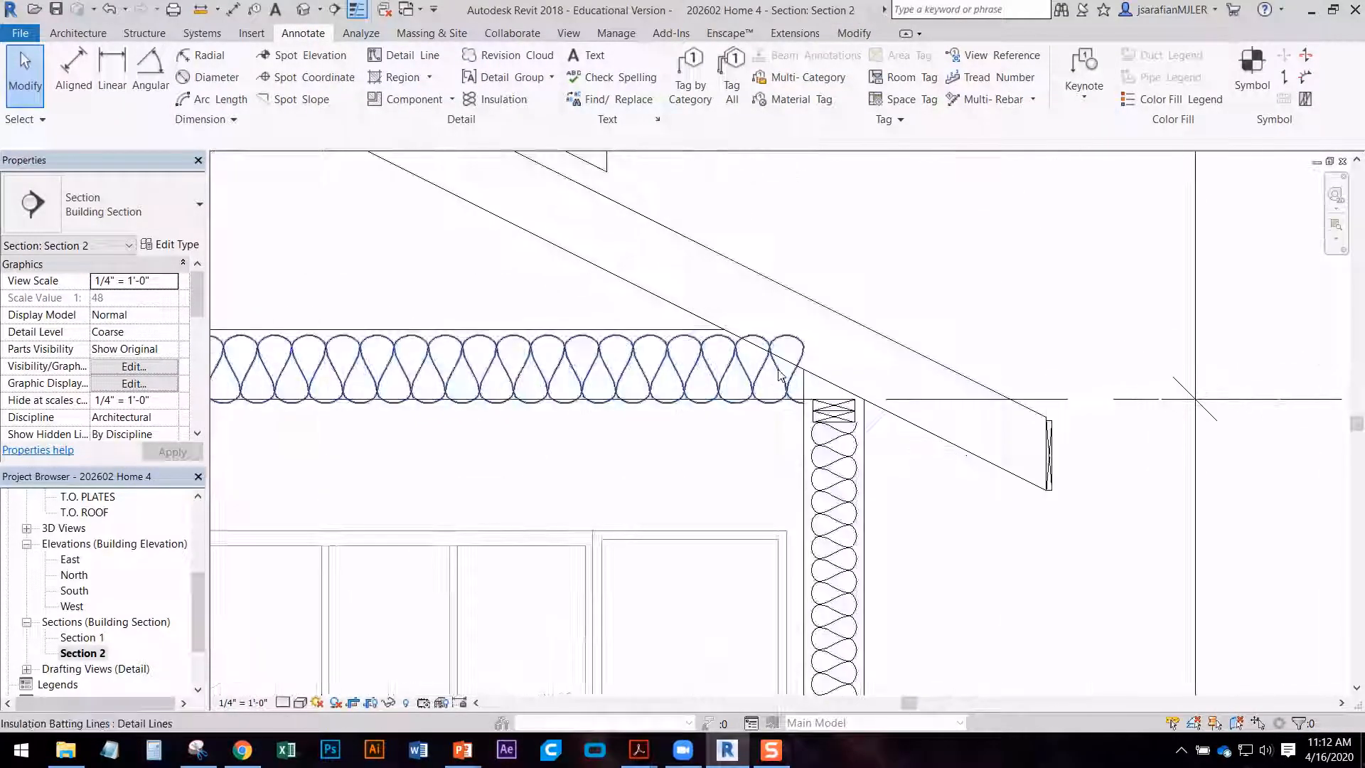
left_click(816, 371)
left_click_drag(850, 369, 864, 369)
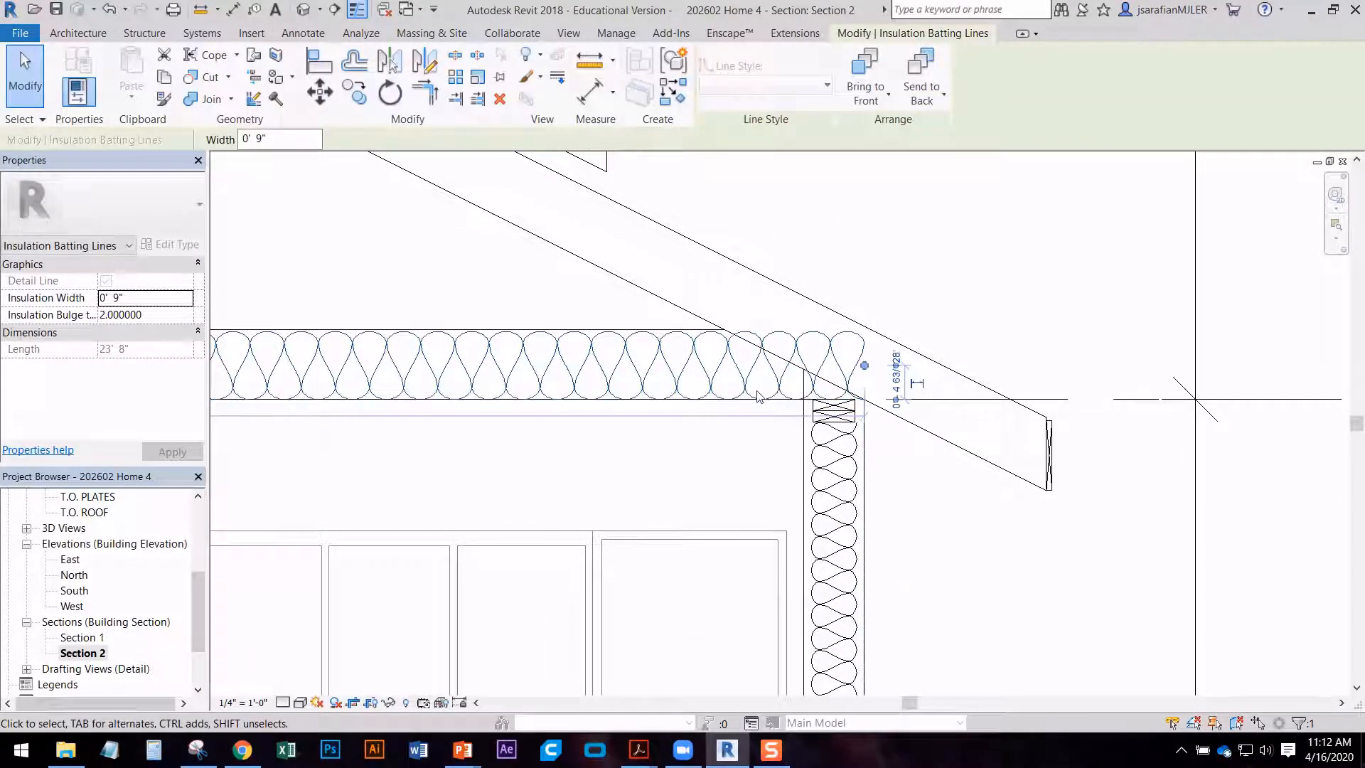
left_click(740, 492)
- Review the whole building section, from the slab and earth below to the ceiling insulation, roof and level markers
scroll(1048, 296, "down", 6)
middle_click_drag(815, 476, 895, 455)
middle_click_drag(587, 463, 591, 510)
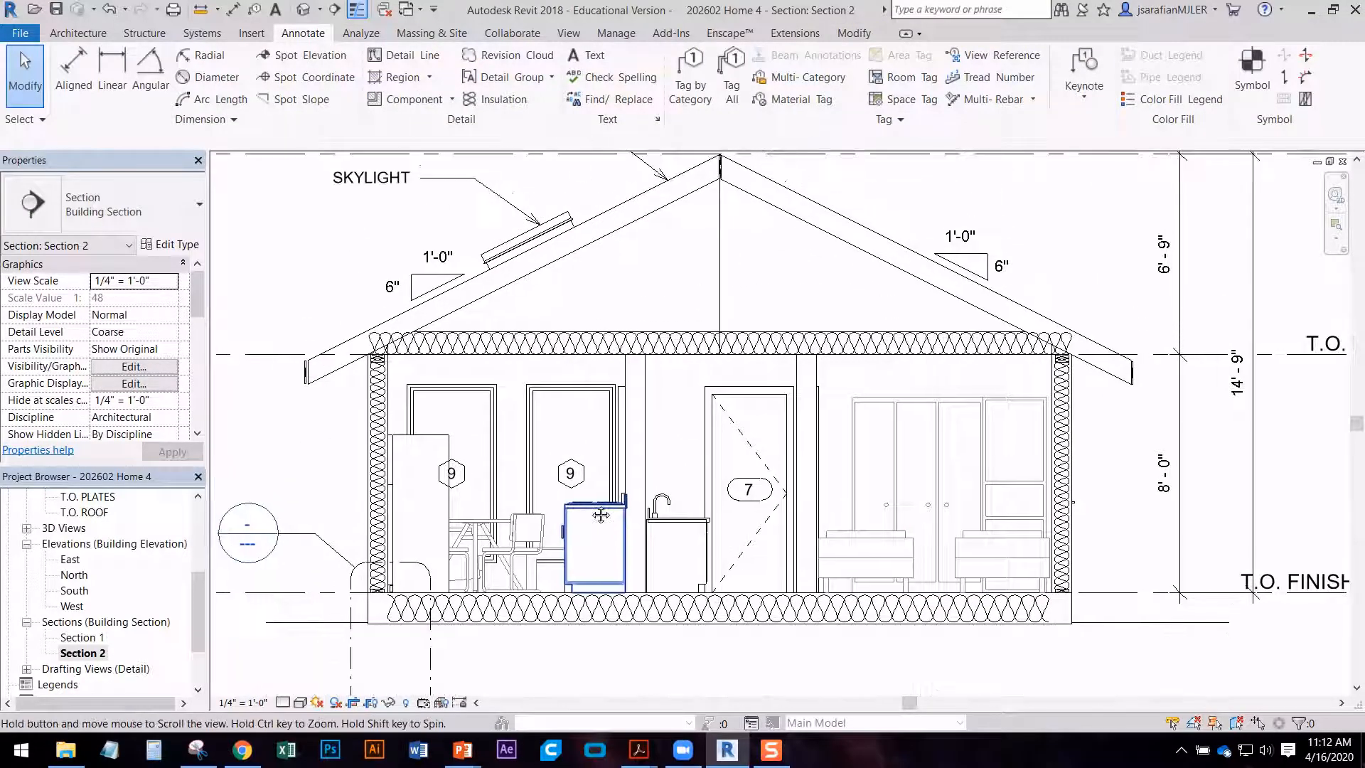
scroll(1072, 636, "up", 2)
middle_click_drag(652, 554, 1142, 371)
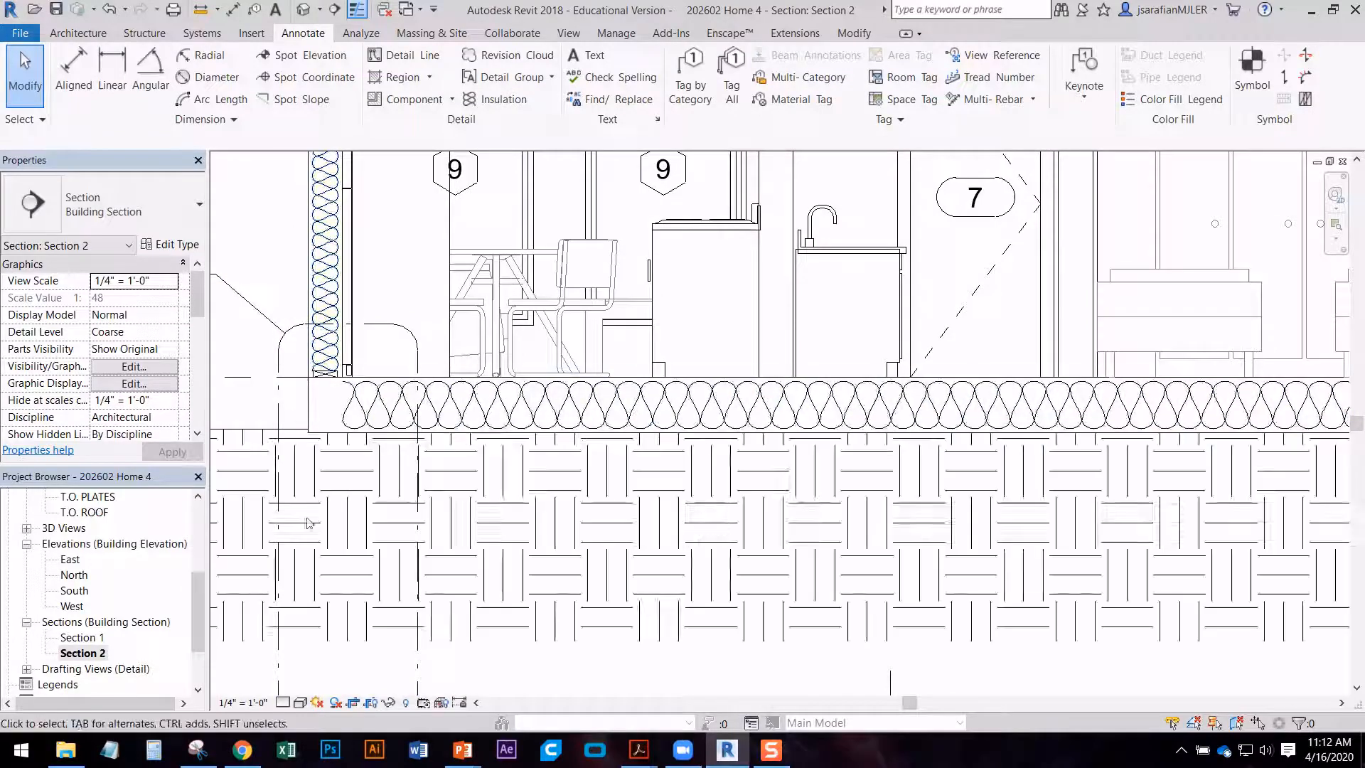
middle_click_drag(562, 191, 412, 572)
scroll(537, 409, "down", 2)
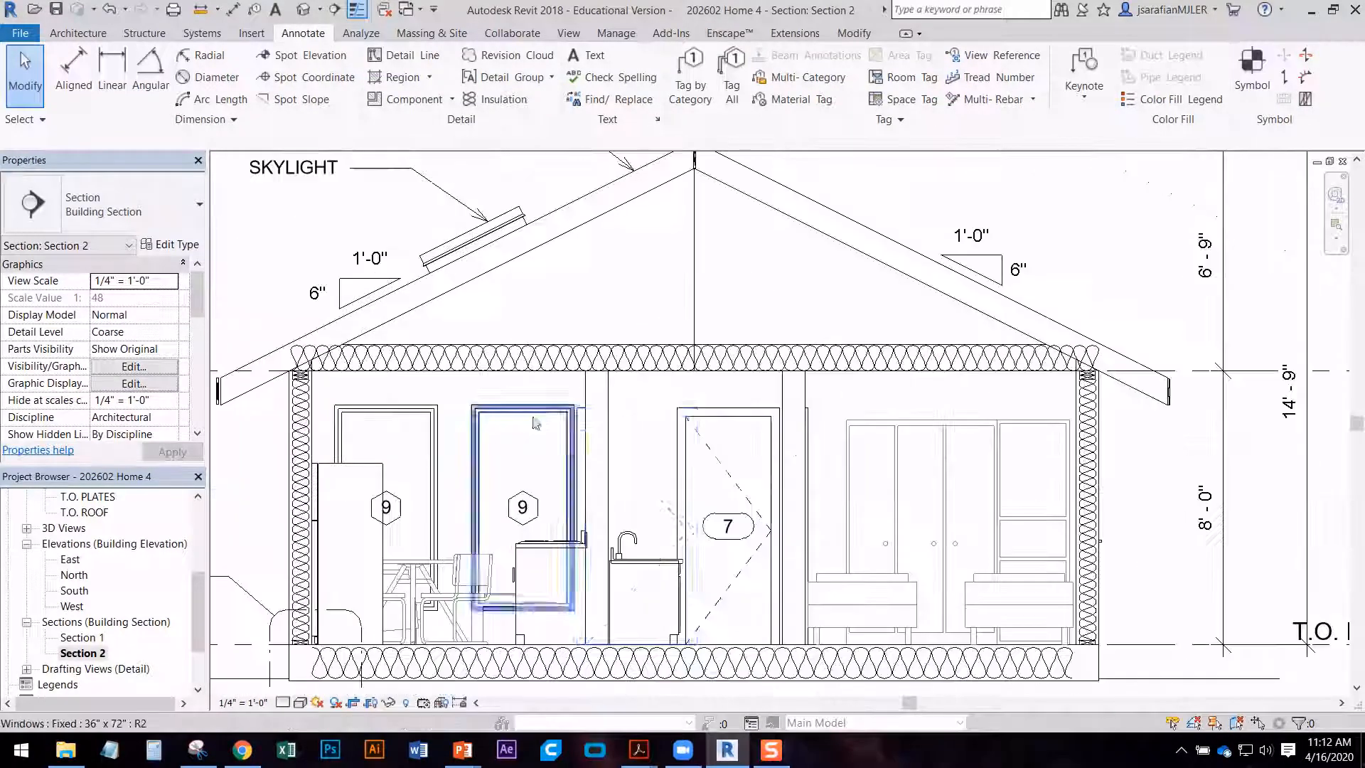
middle_click_drag(746, 390, 752, 521)
scroll(791, 417, "down", 2)
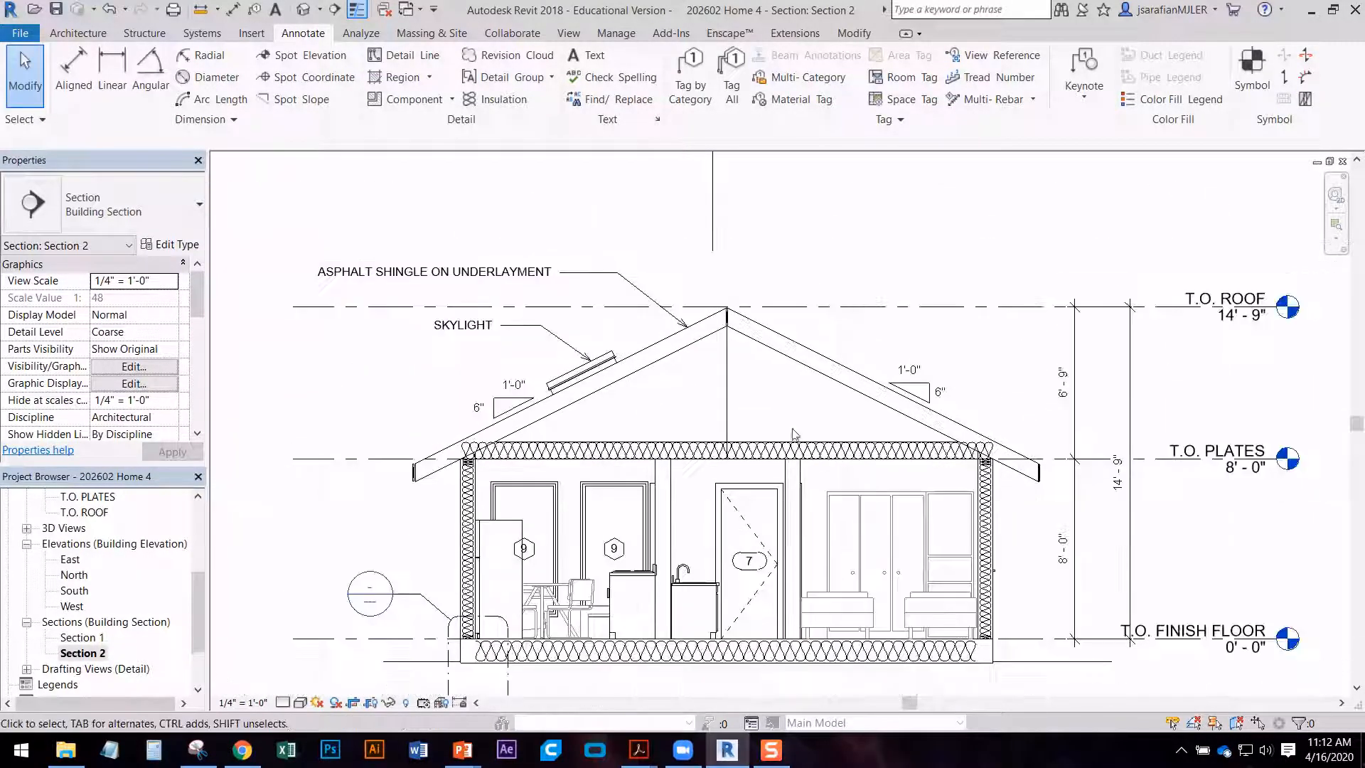
middle_click_drag(793, 457, 788, 408)
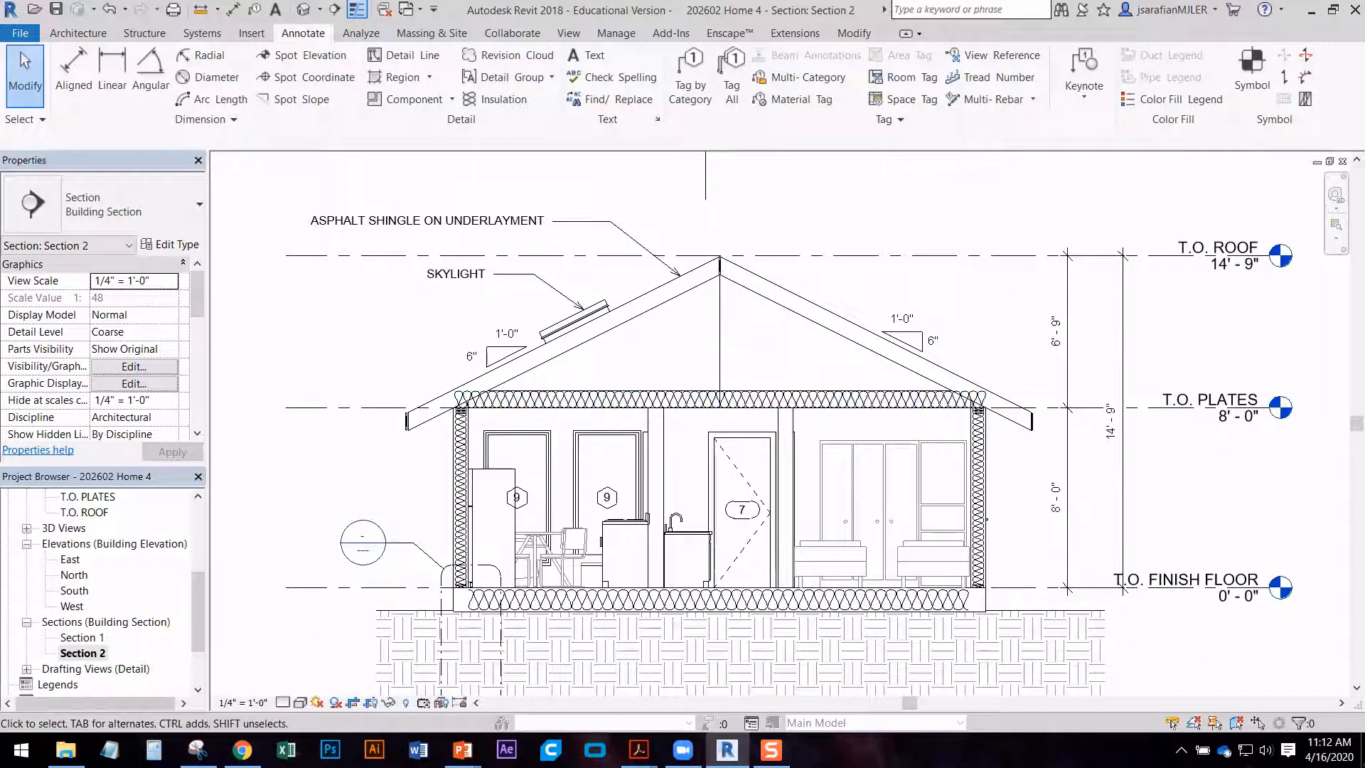